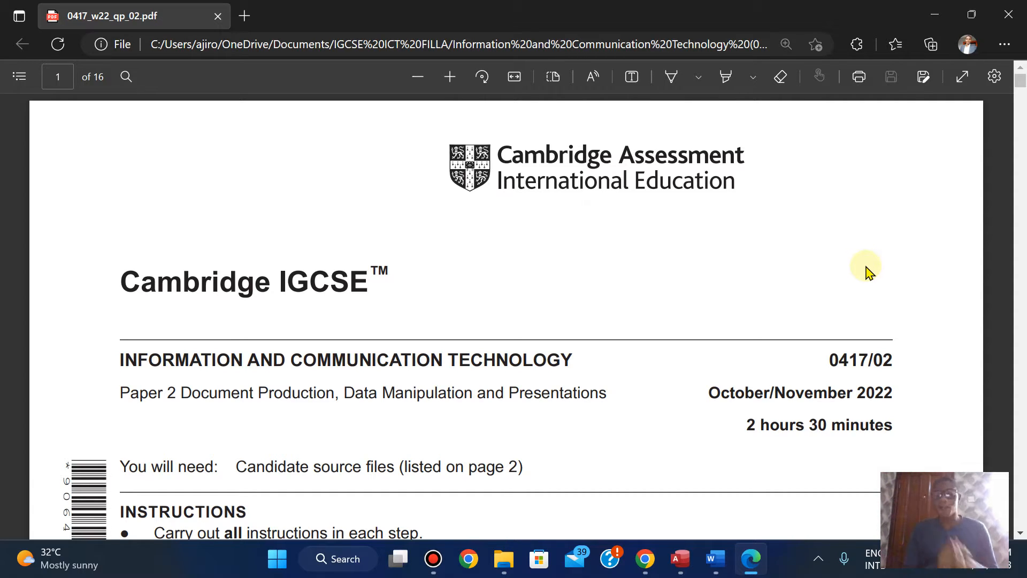
Step: Examine the exam paper from the source-file list to Task 3 – Database, question 11, with its field names and data types
scroll(765, 266, down, 2)
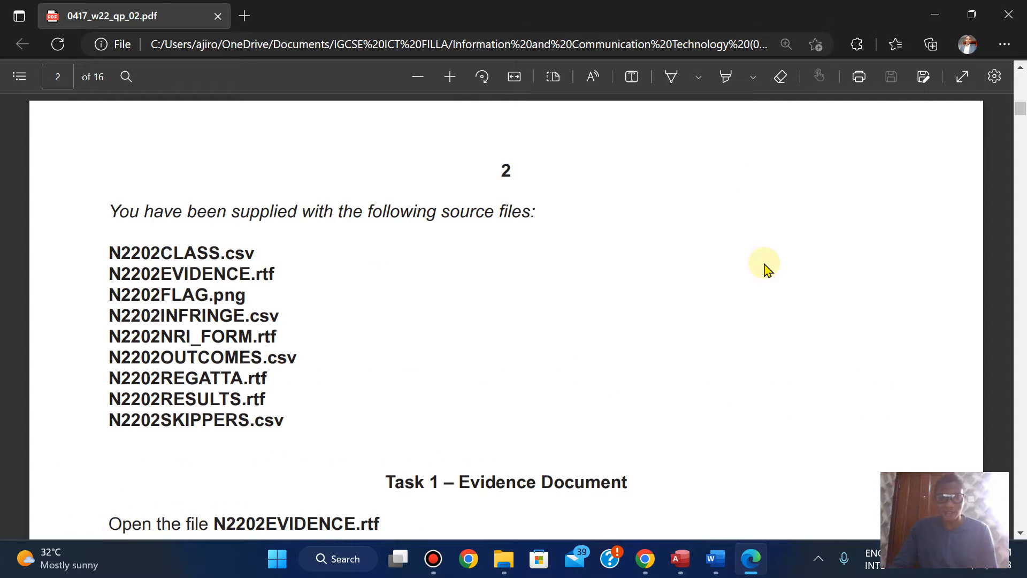
scroll(766, 266, down, 2)
scroll(765, 266, up, 2)
scroll(765, 265, down, 6)
scroll(765, 266, down, 2)
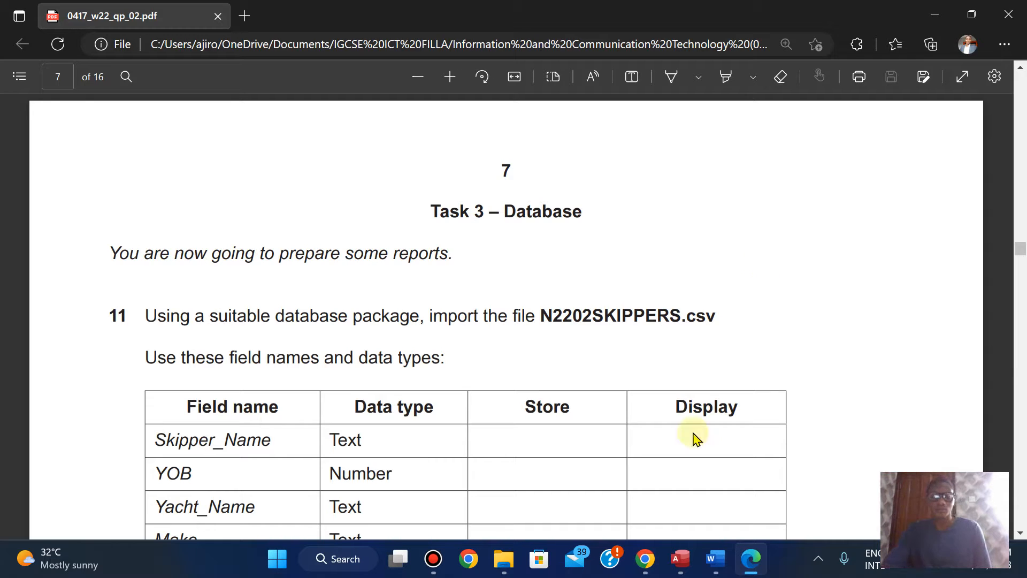
mouse_move(524, 7)
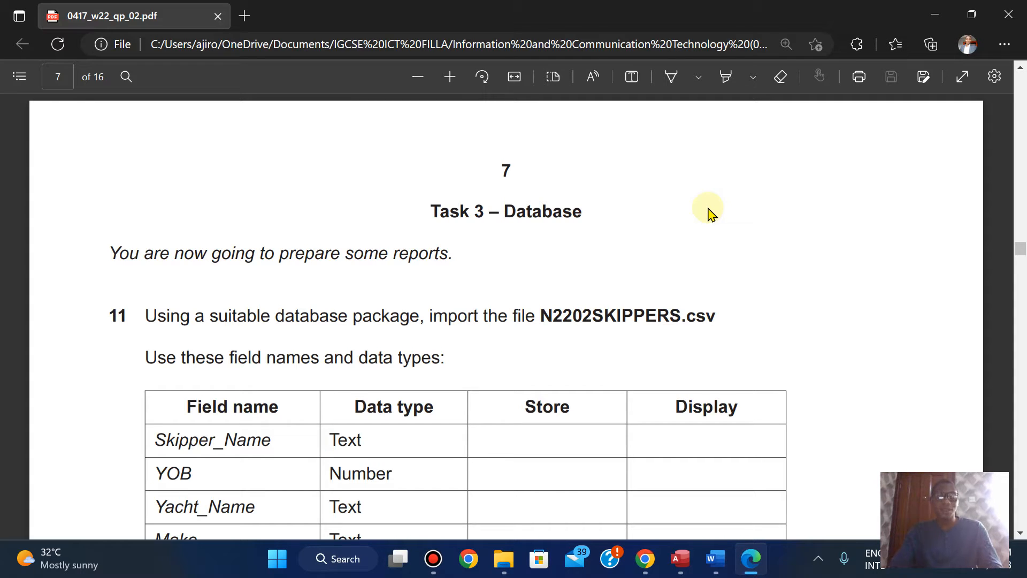
scroll(711, 212, down, 2)
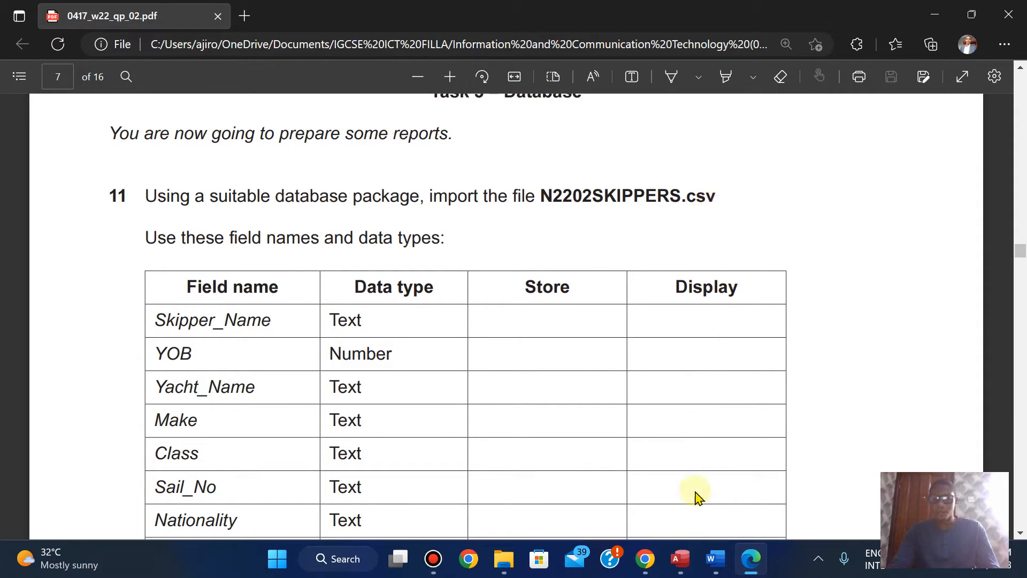
Step: Switch to Access and start a blank database named with the candidate's full name followed by Nov 2022
click(681, 559)
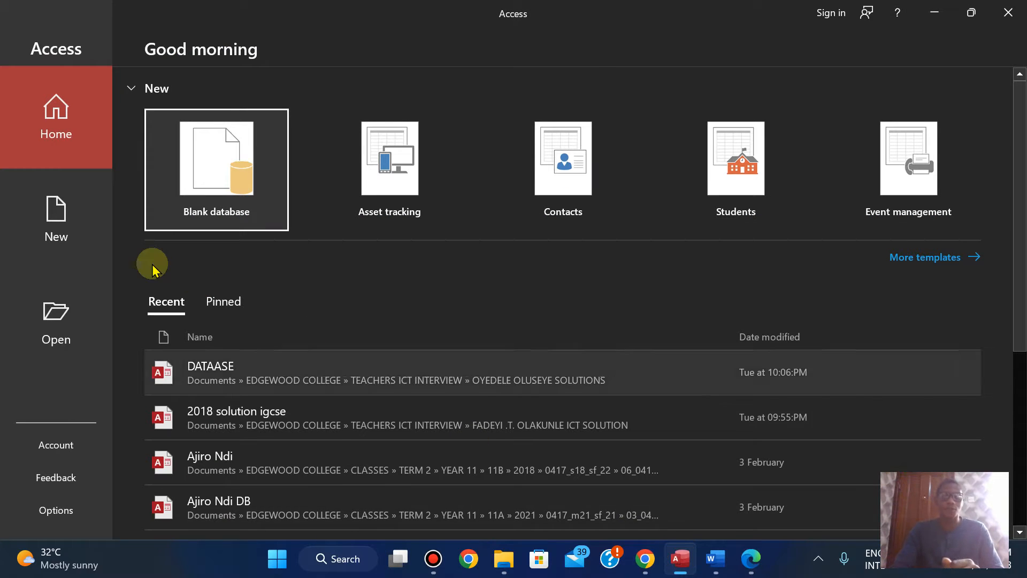
click(224, 152)
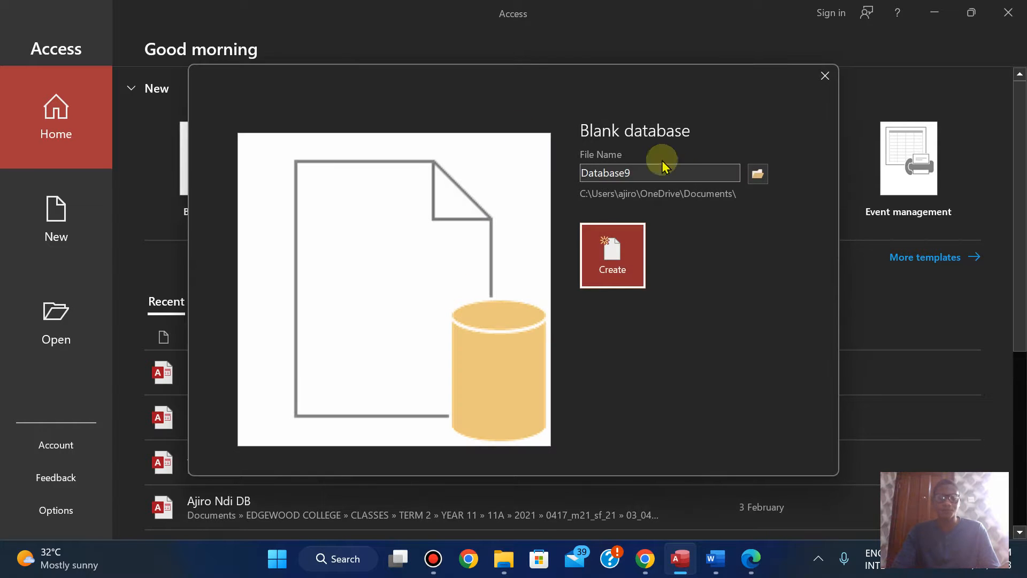
double_click(630, 174)
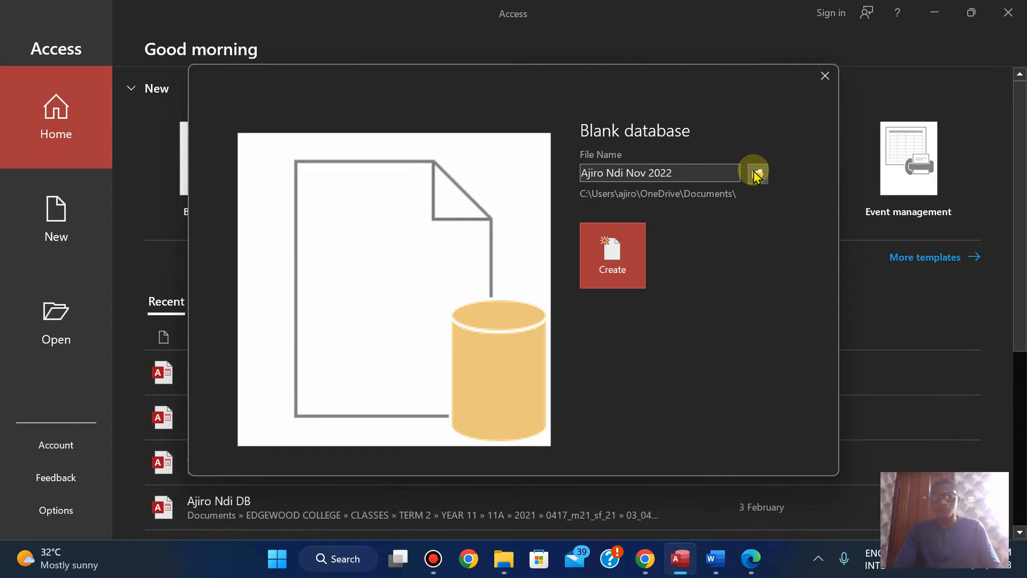
Step: Browse for the database's save location to the 2022 folder inside the IGCSE ICT FILLA course folder
click(756, 174)
drag(497, 121, 508, 155)
double_click(331, 158)
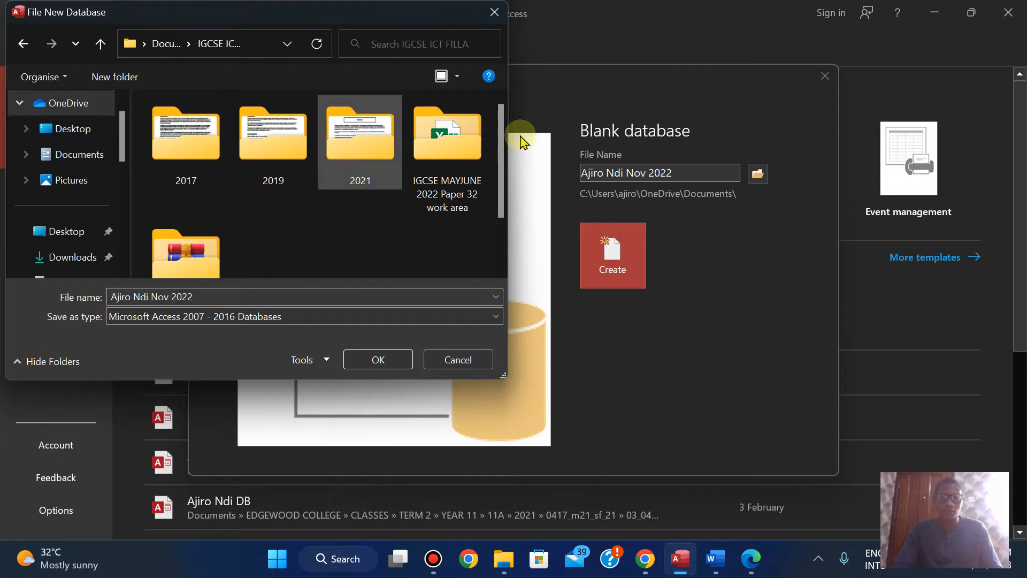
scroll(202, 259, down, 2)
double_click(202, 259)
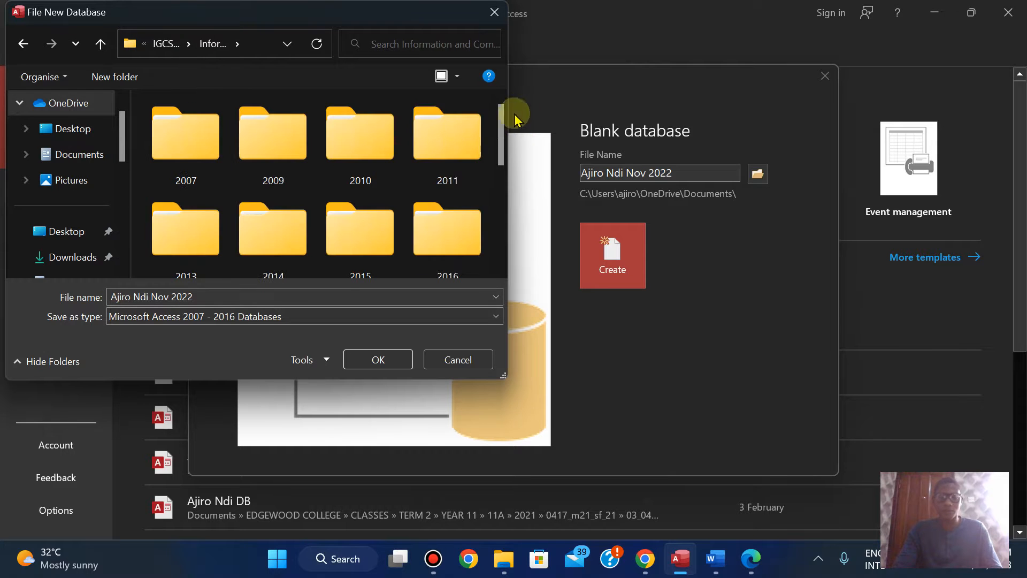
drag(503, 128, 500, 222)
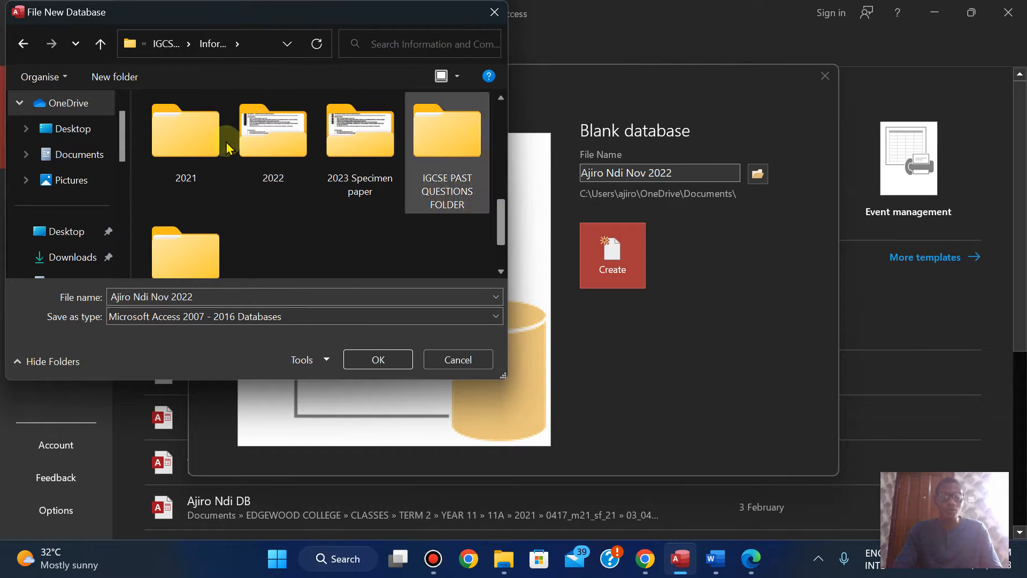
double_click(271, 142)
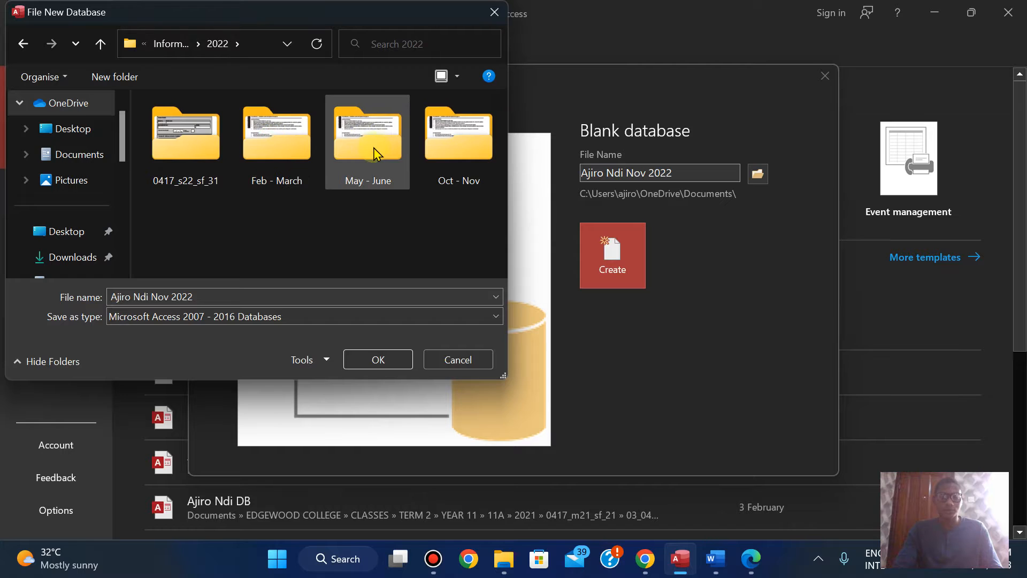
Step: Choose the 11_0417_02 source-file folder under Oct - Nov as the save location and create the database
double_click(452, 154)
click(277, 170)
double_click(276, 171)
double_click(224, 153)
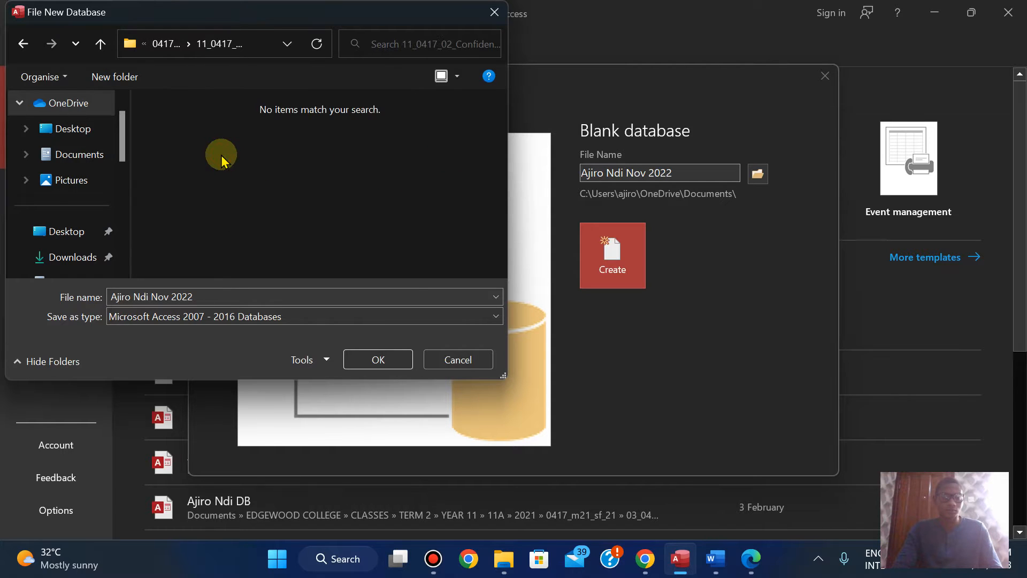
click(373, 360)
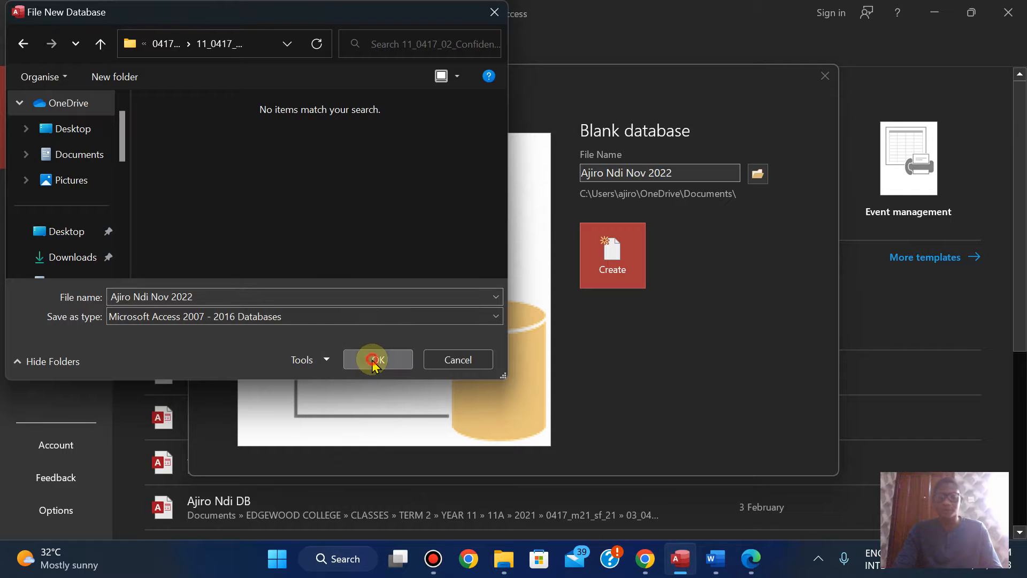
click(610, 305)
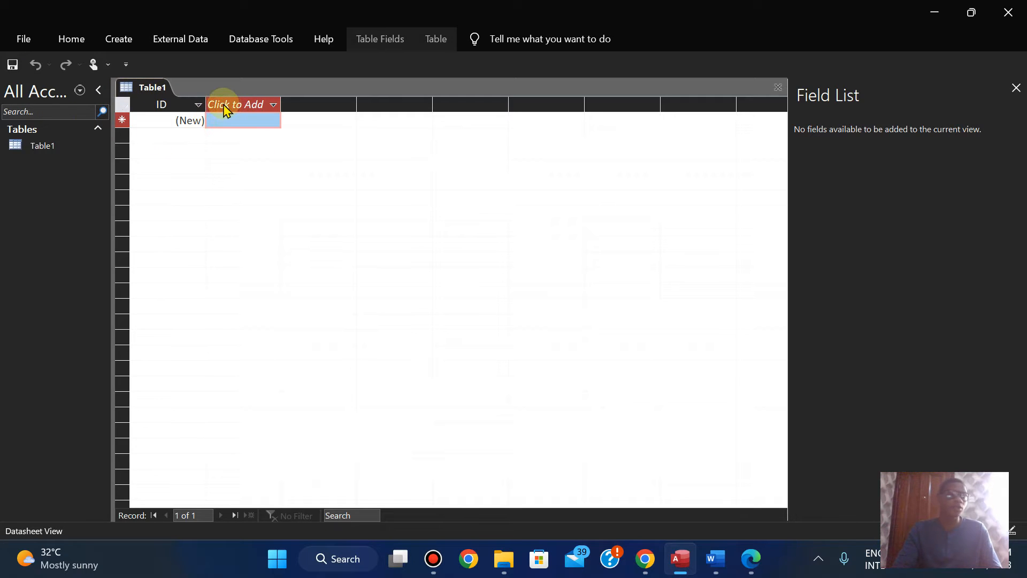
Step: Close the empty Table1 and start importing external data from a text file
right_click(141, 91)
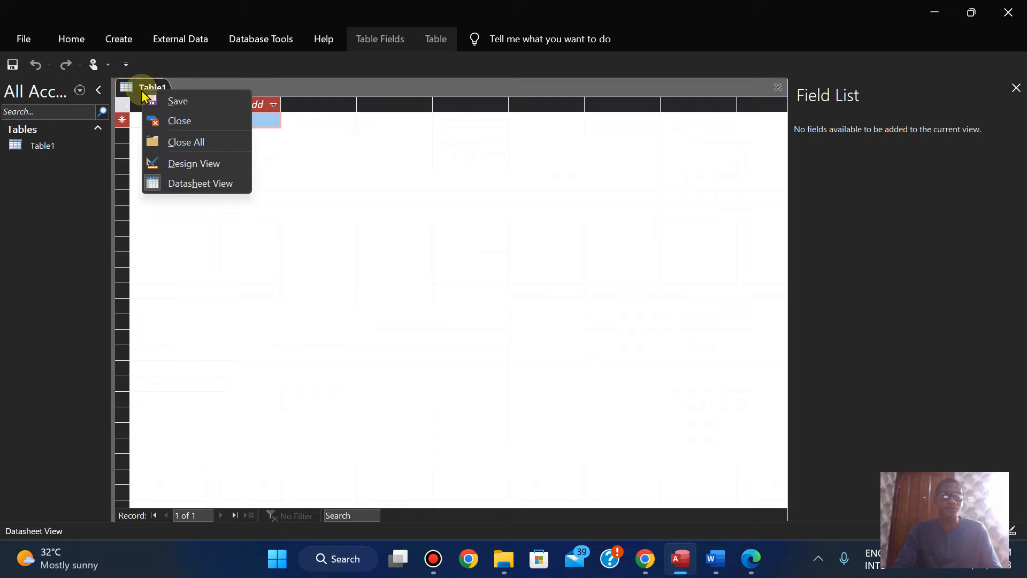
click(171, 124)
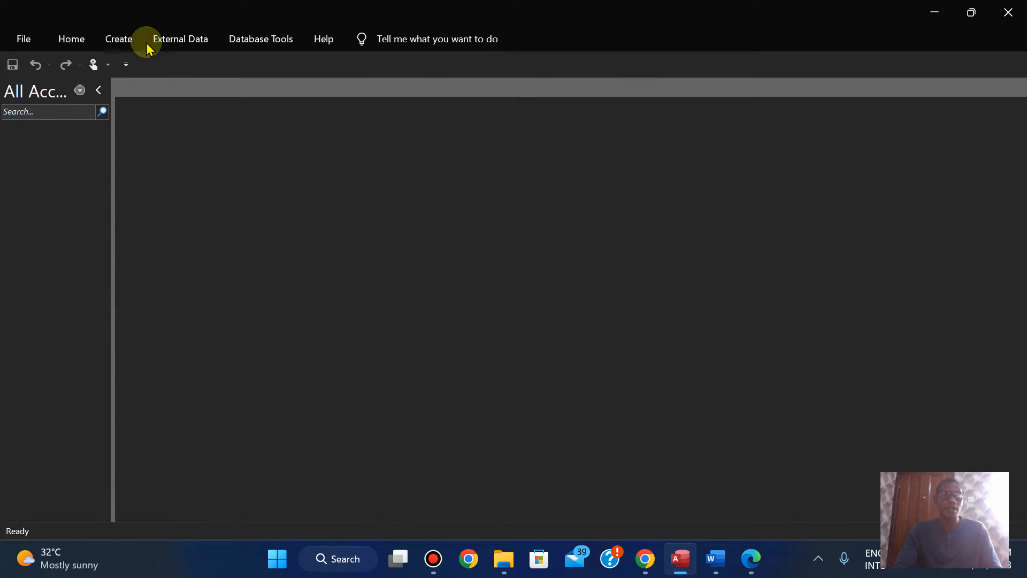
click(165, 40)
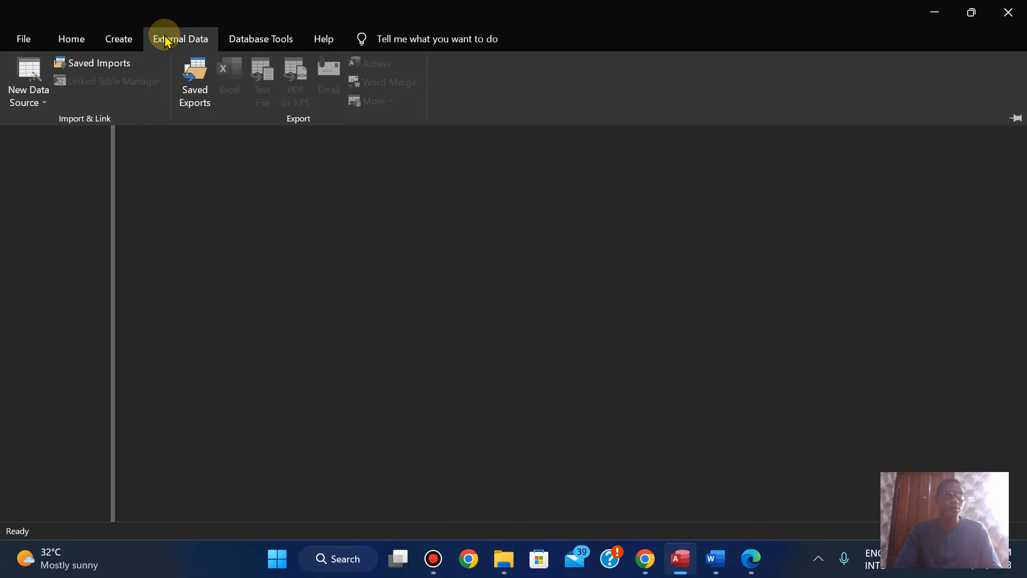
click(28, 100)
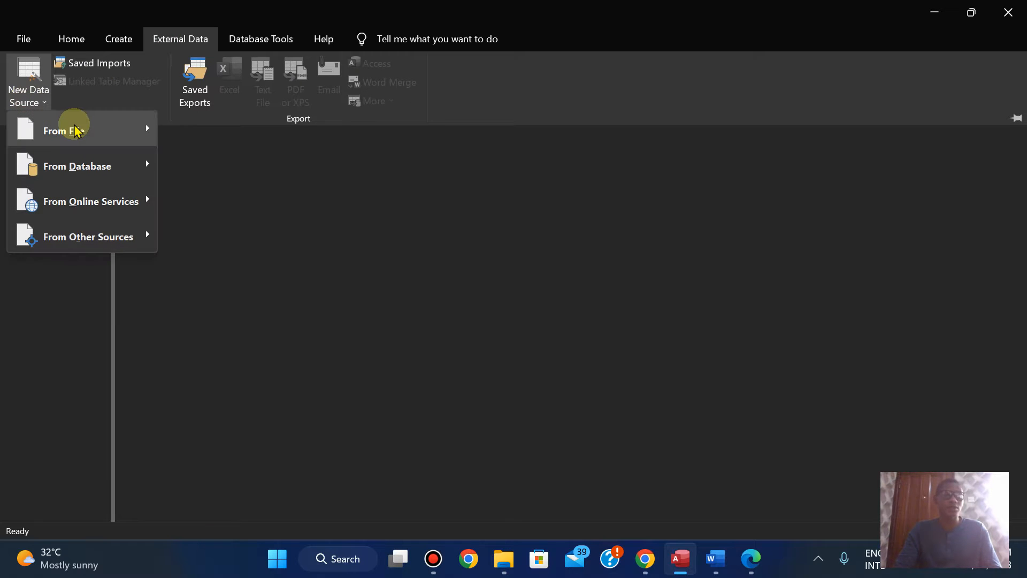
mouse_move(75, 130)
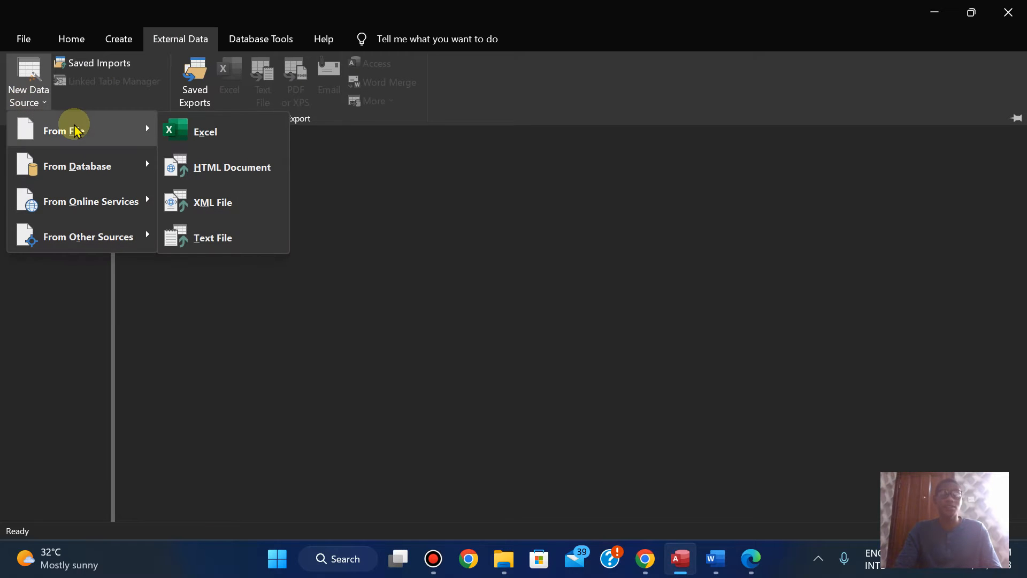
click(203, 234)
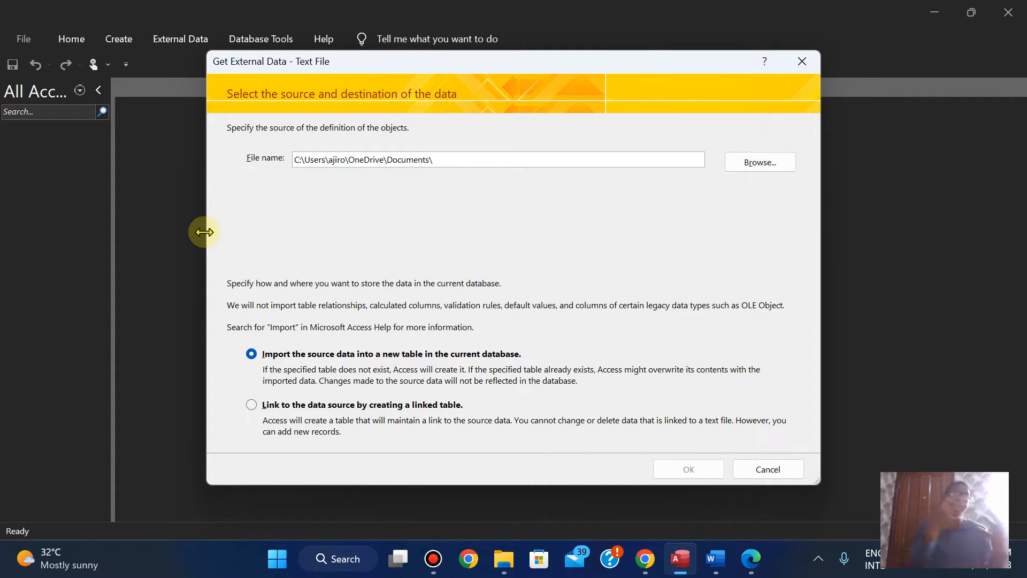
Step: Choose N2202SKIPPERS from IGCSE ICT FILLA's 2022 > Oct - Nov > 0417_w22_sf_02 source-file folder as the file to import
click(741, 166)
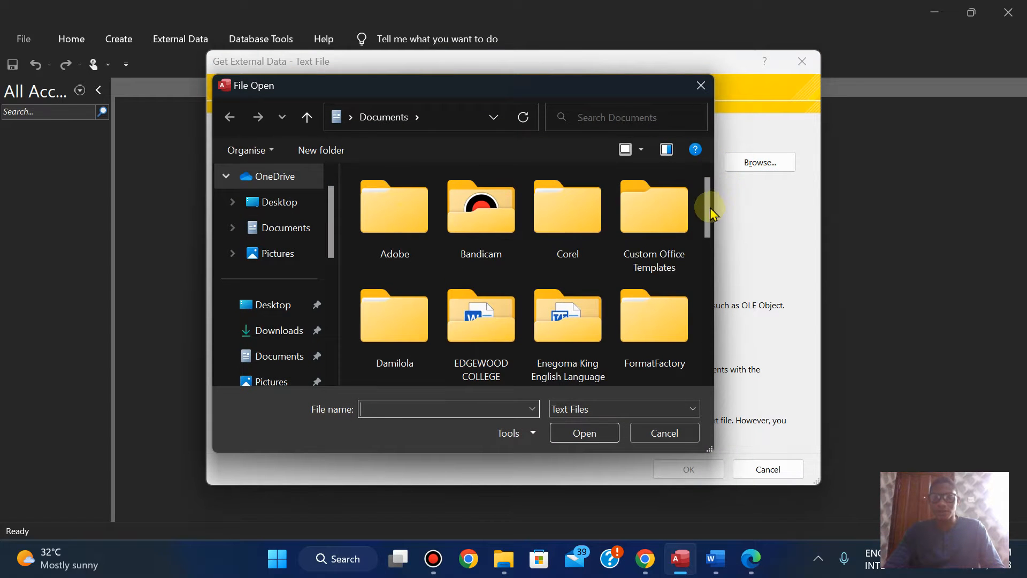
drag(710, 203, 705, 275)
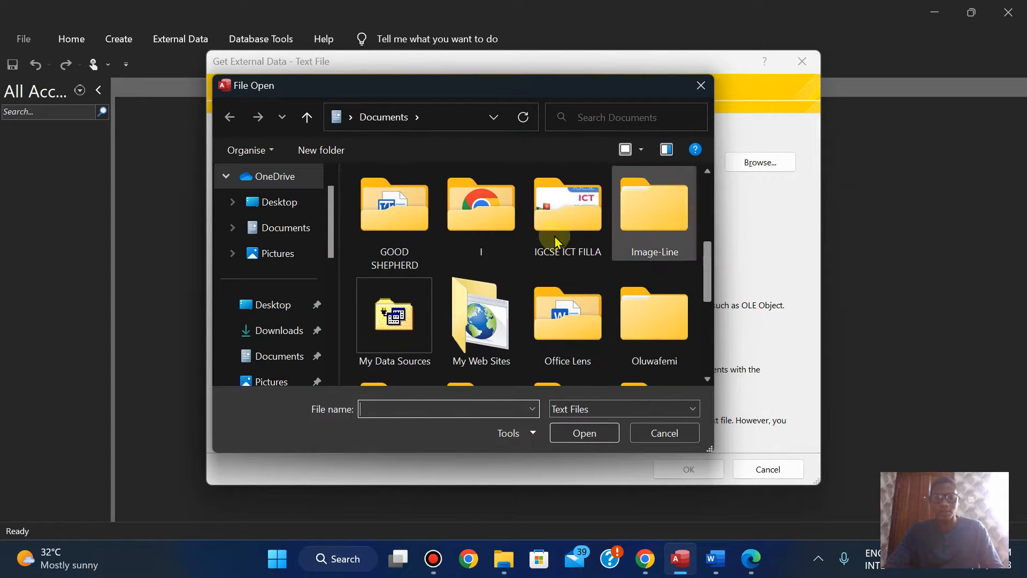
double_click(562, 214)
double_click(370, 317)
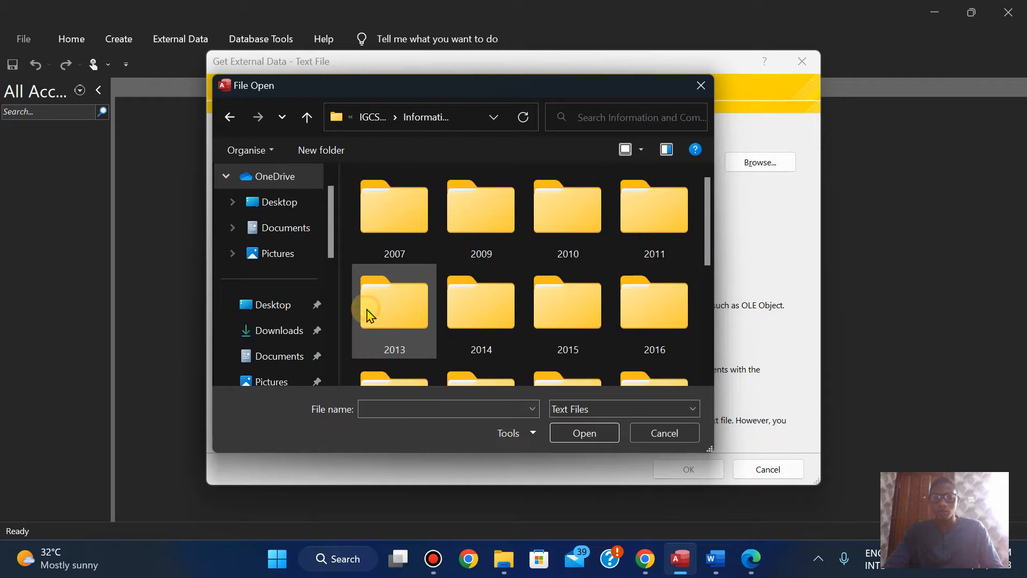
drag(707, 202, 705, 292)
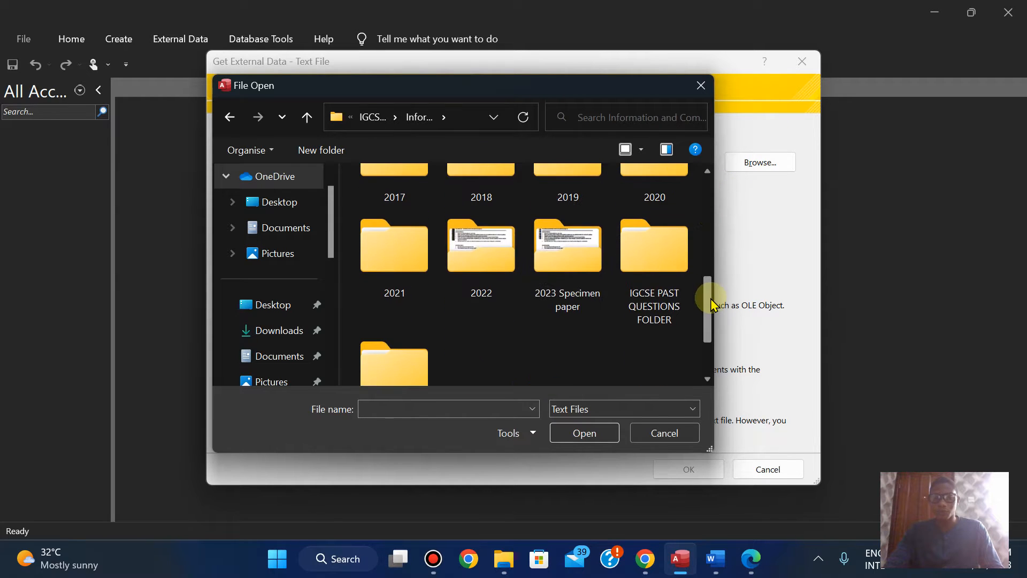
double_click(489, 267)
double_click(664, 211)
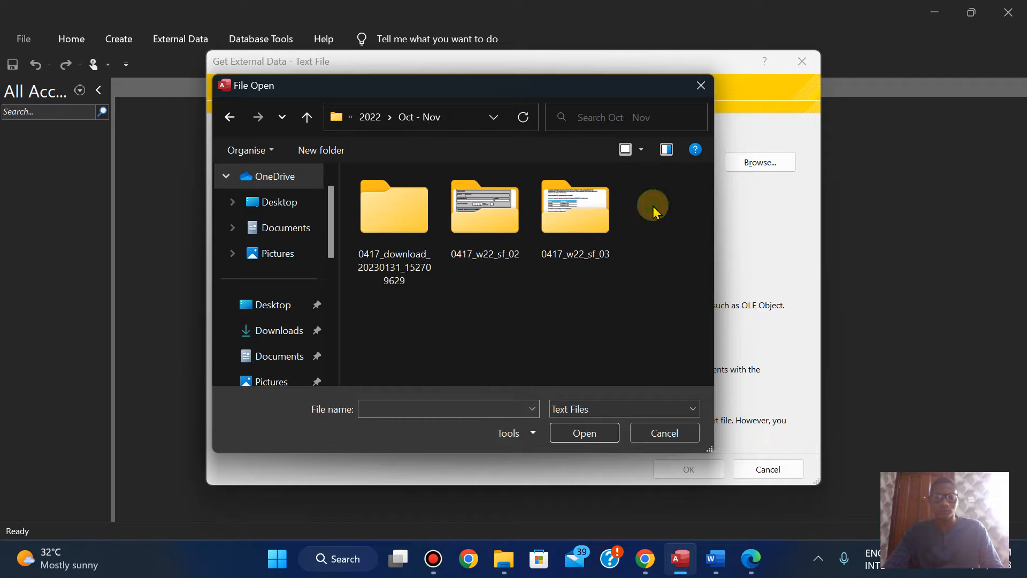
click(480, 229)
double_click(480, 229)
double_click(398, 225)
click(650, 208)
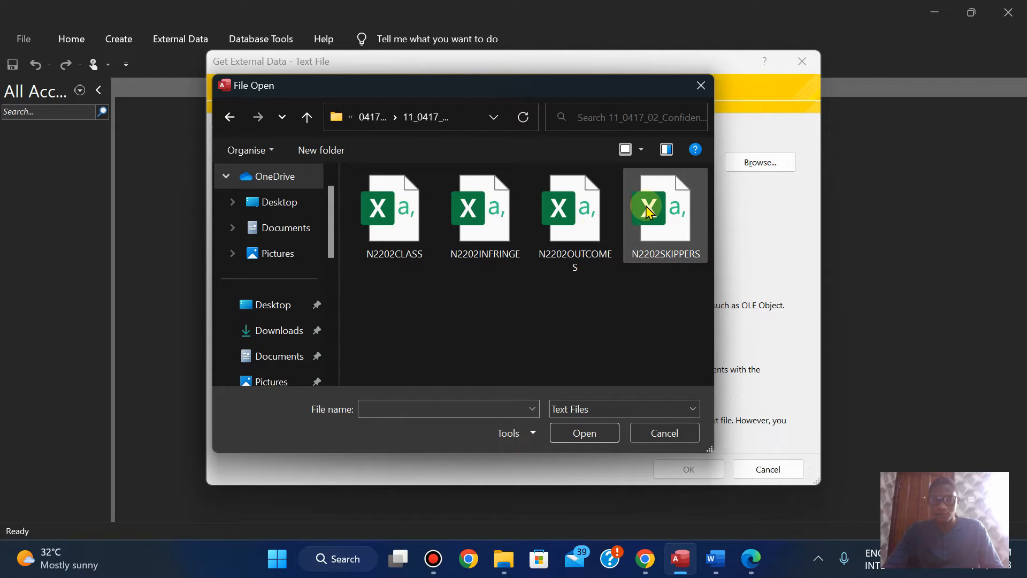
click(579, 432)
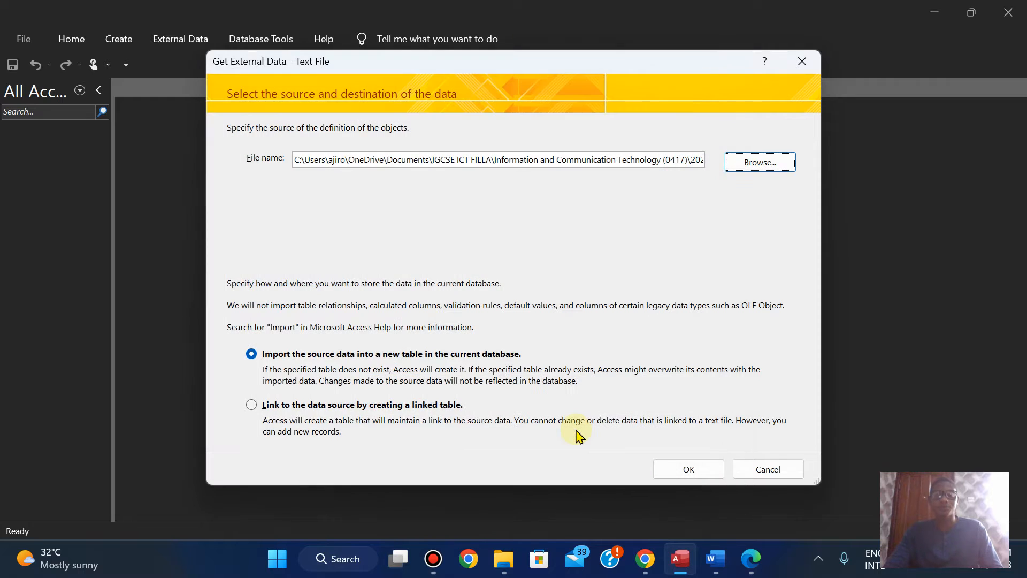
Step: Import the data into a new table as comma-delimited text with field names in the first row, continuing to the primary key settings
click(696, 474)
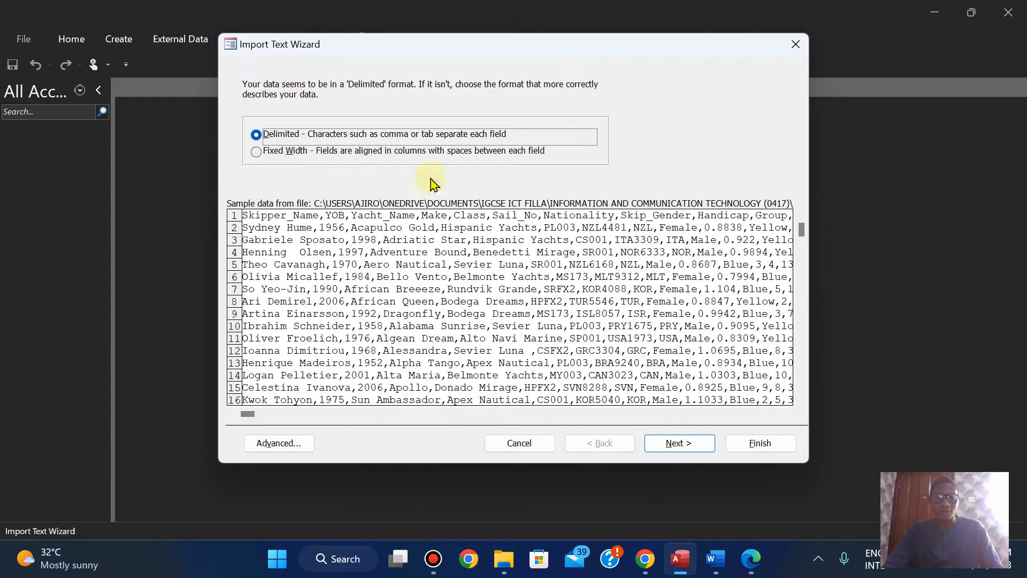
click(689, 443)
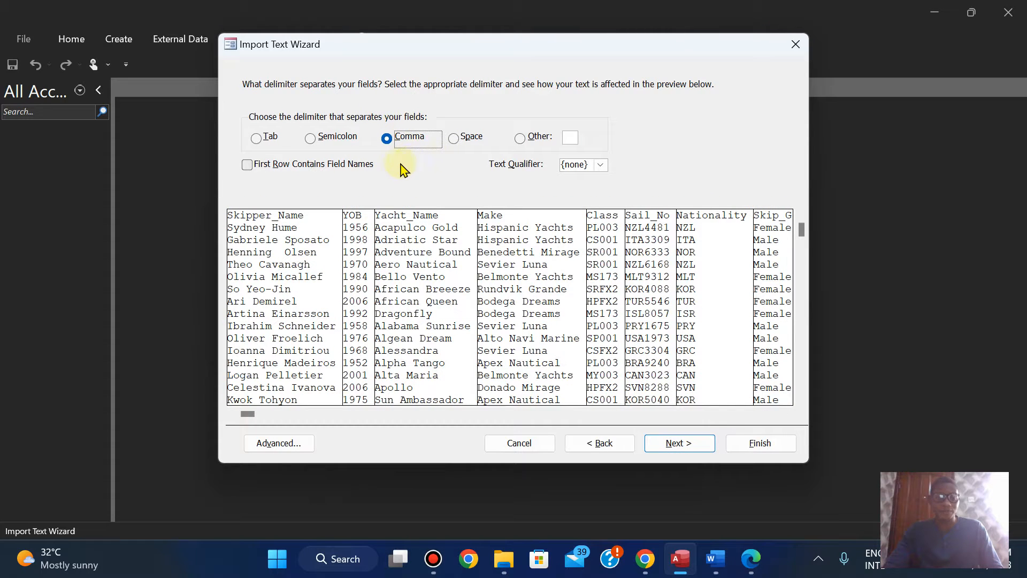
click(246, 166)
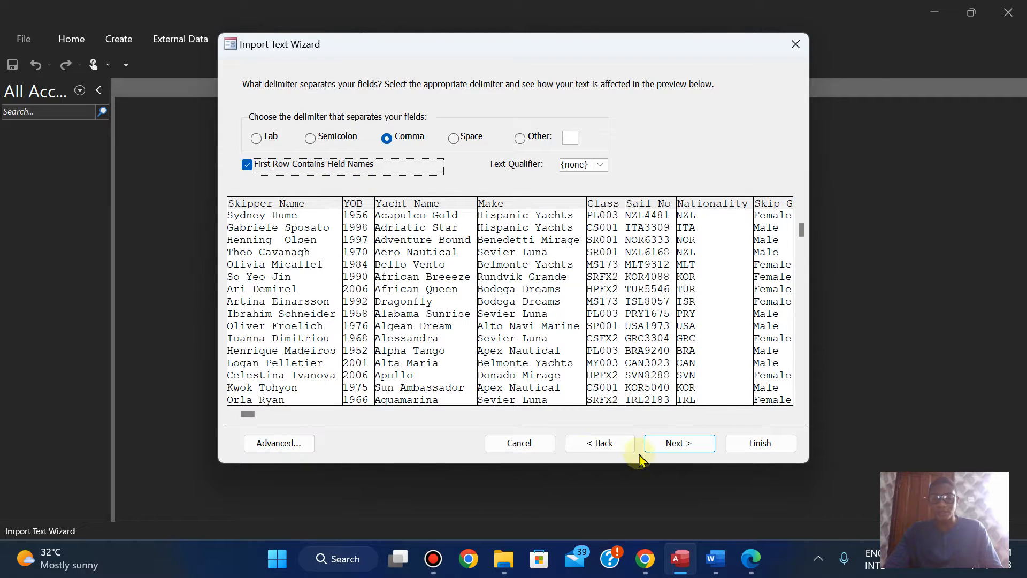
click(678, 445)
click(680, 451)
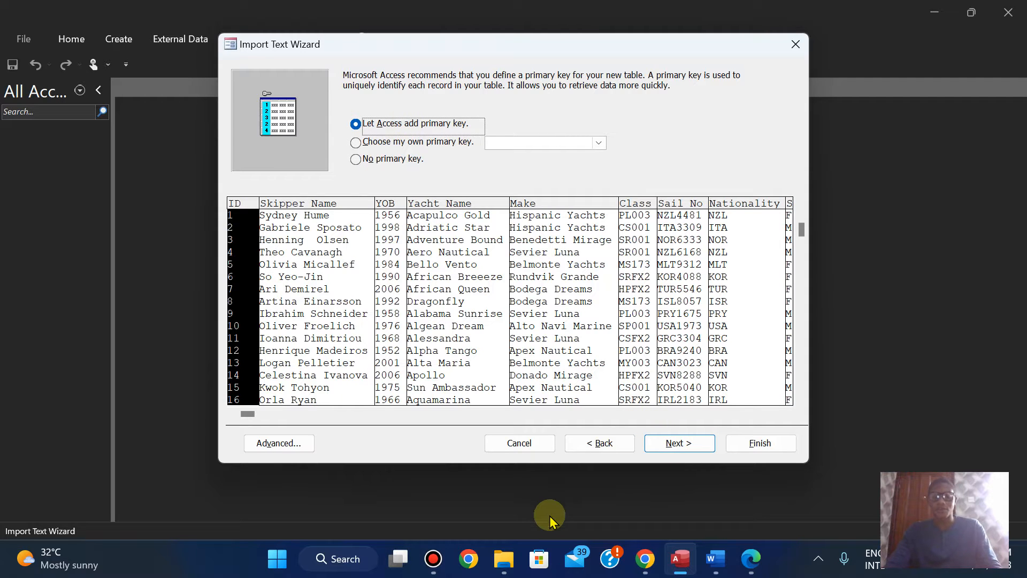
Step: Switch to the exam paper in Edge and examine question 11's required field names, data types and decimal places
click(751, 566)
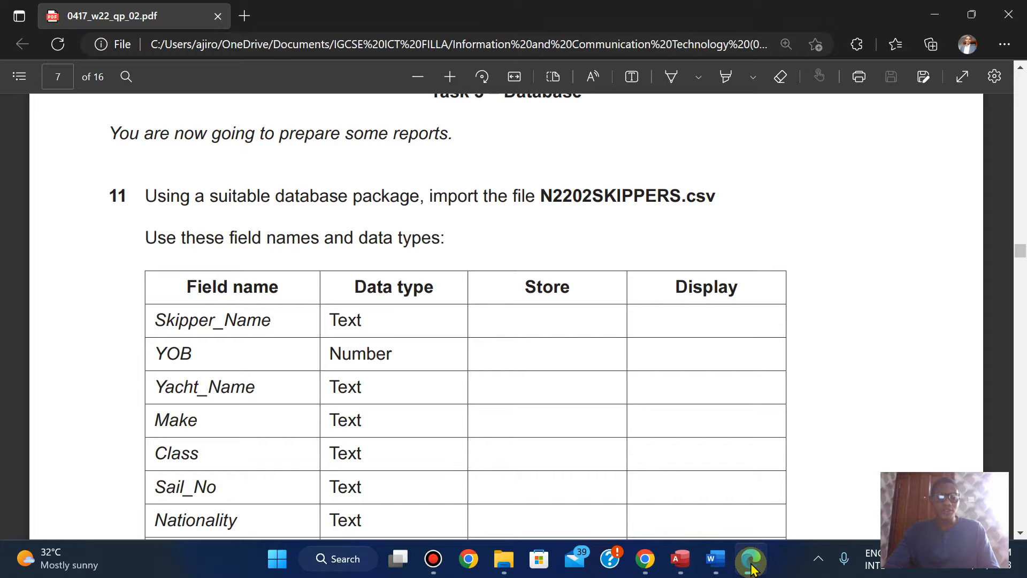
key(Down)
key(Down)
key(Down)
key(Down)
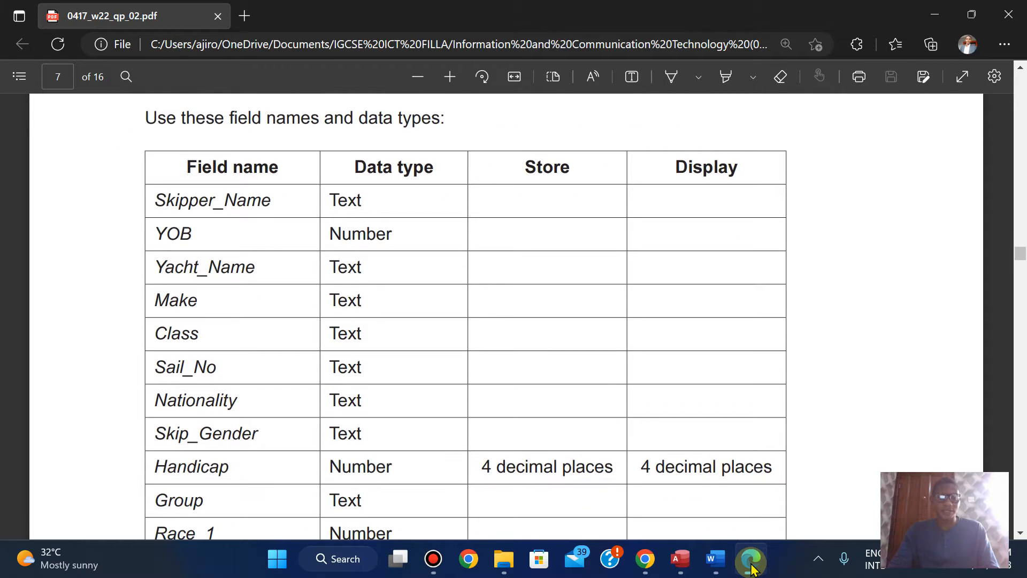
key(Up)
key(Up)
key(Down)
key(Down)
Step: Switch to Access, open the advanced import specification and compare the fields from Skipper_Name to Group with the exam paper's table
click(680, 558)
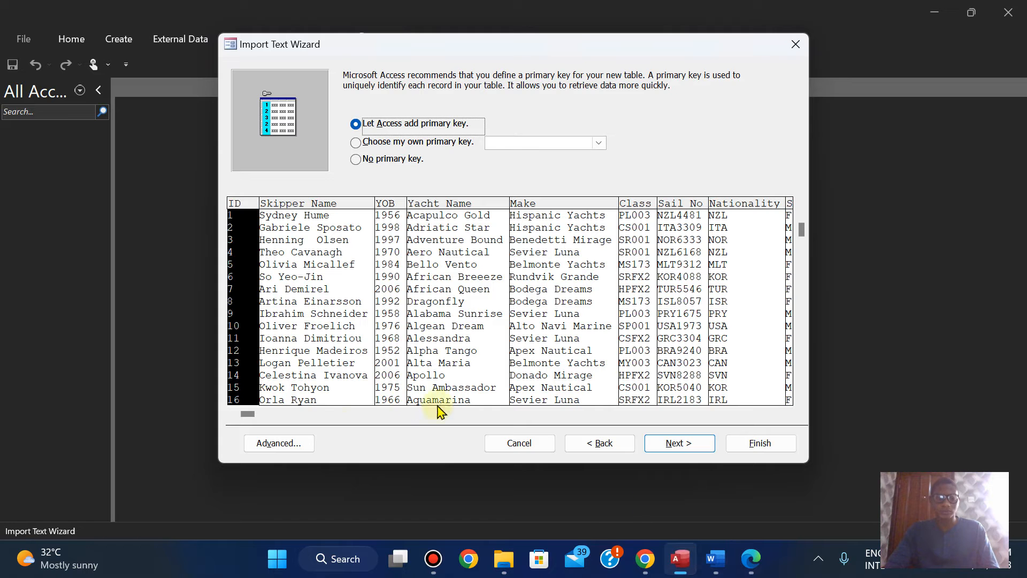
click(293, 455)
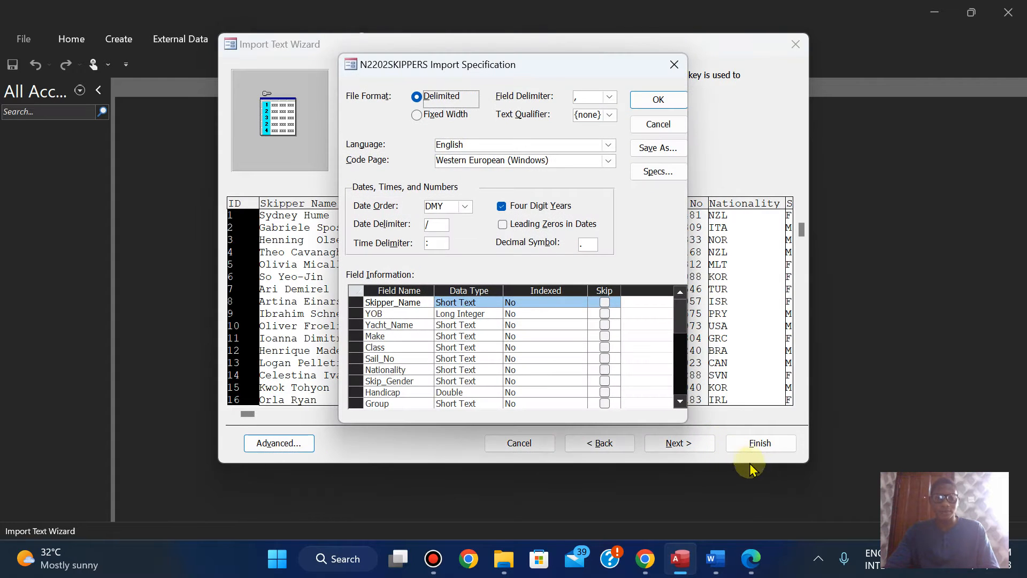
click(750, 560)
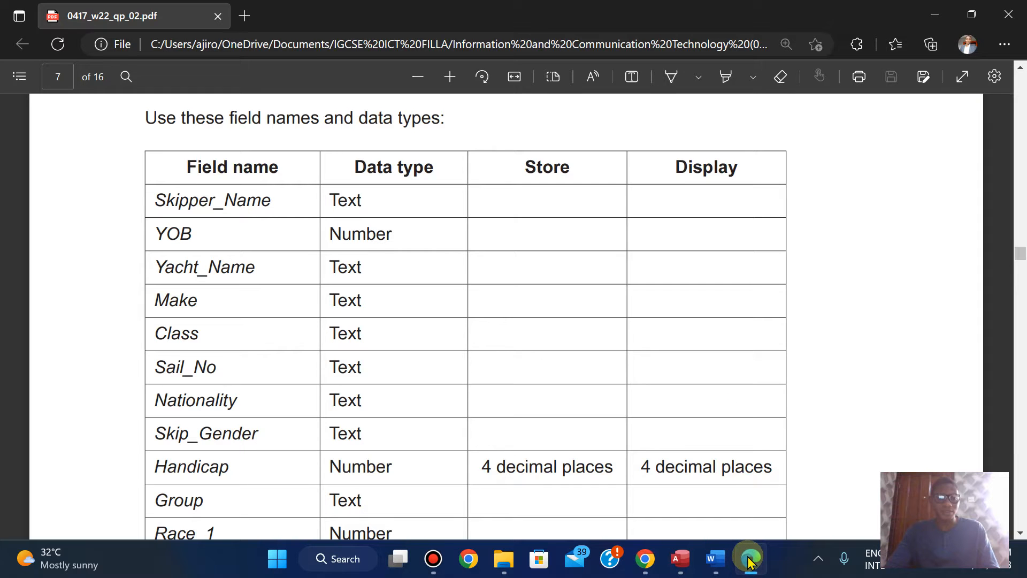
click(750, 560)
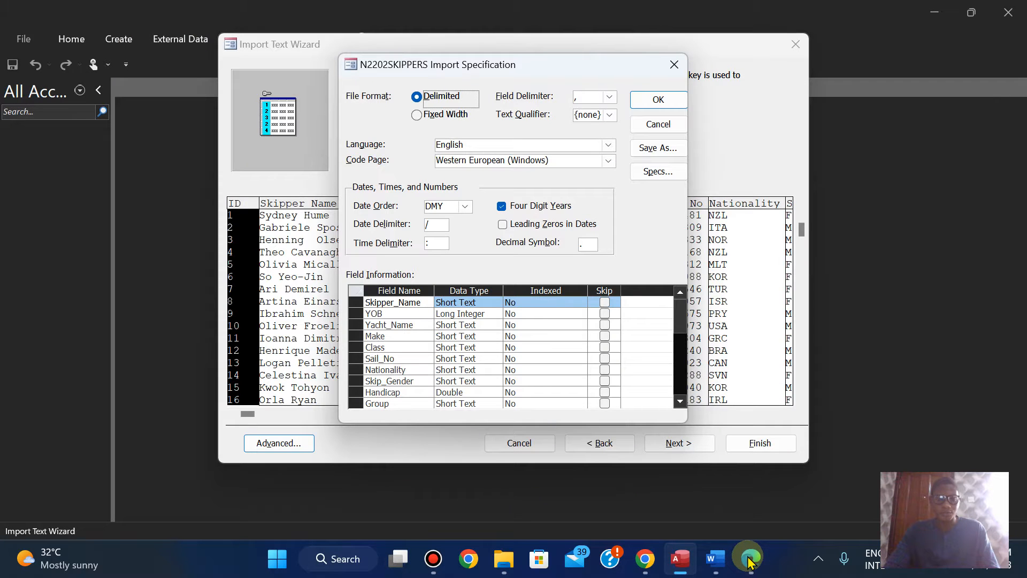
click(750, 559)
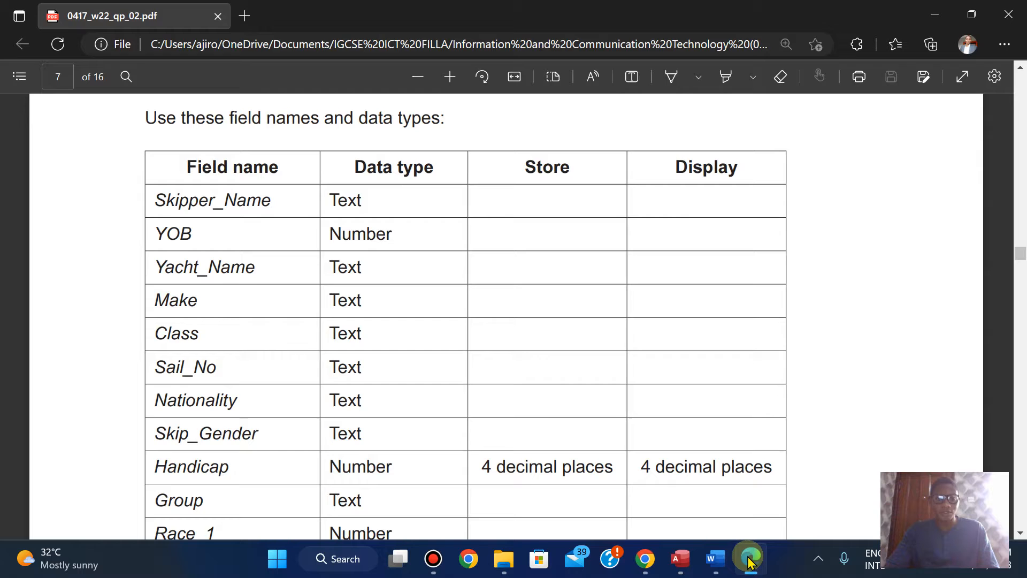
click(751, 560)
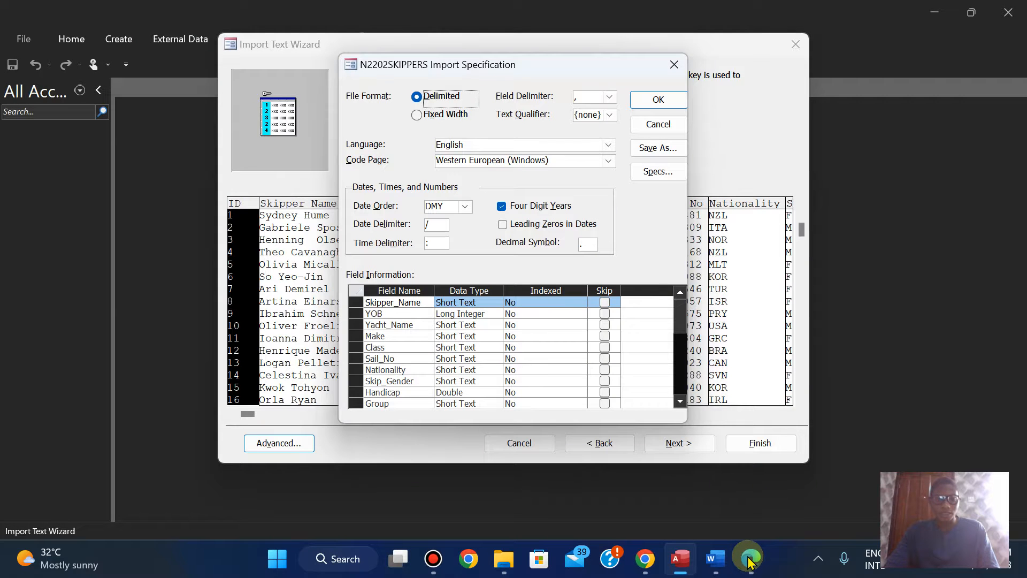
click(750, 559)
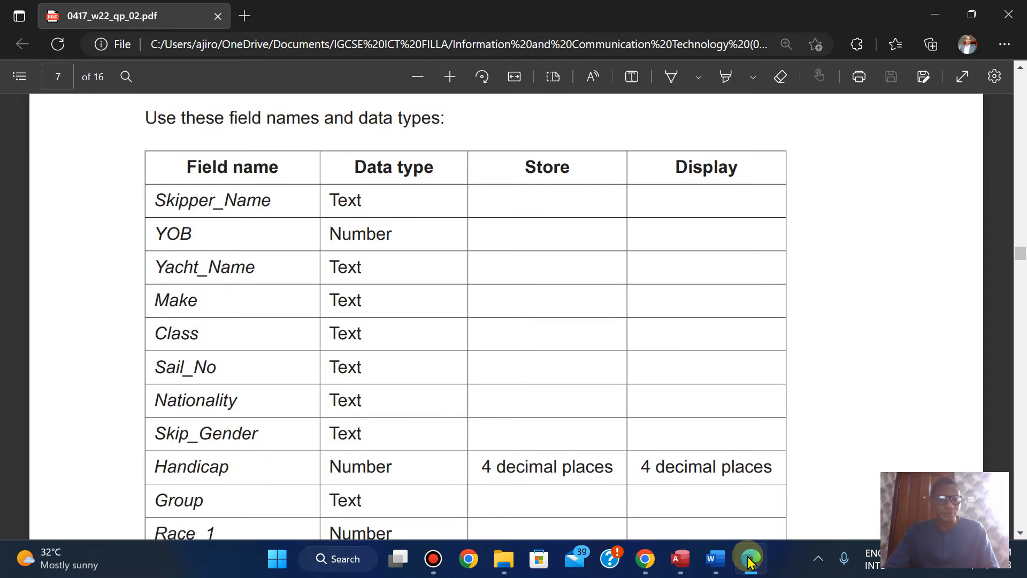
click(750, 559)
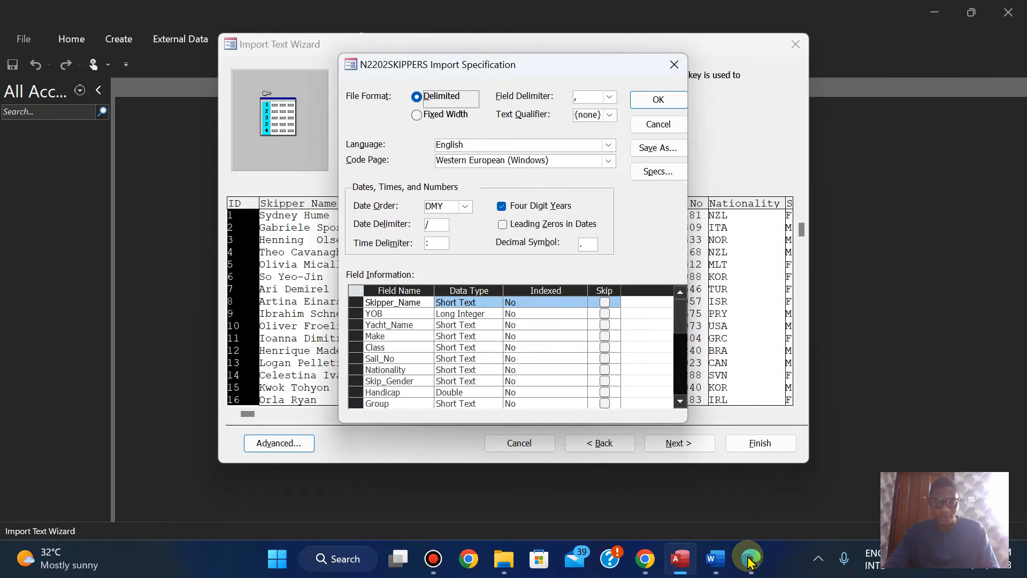
click(750, 559)
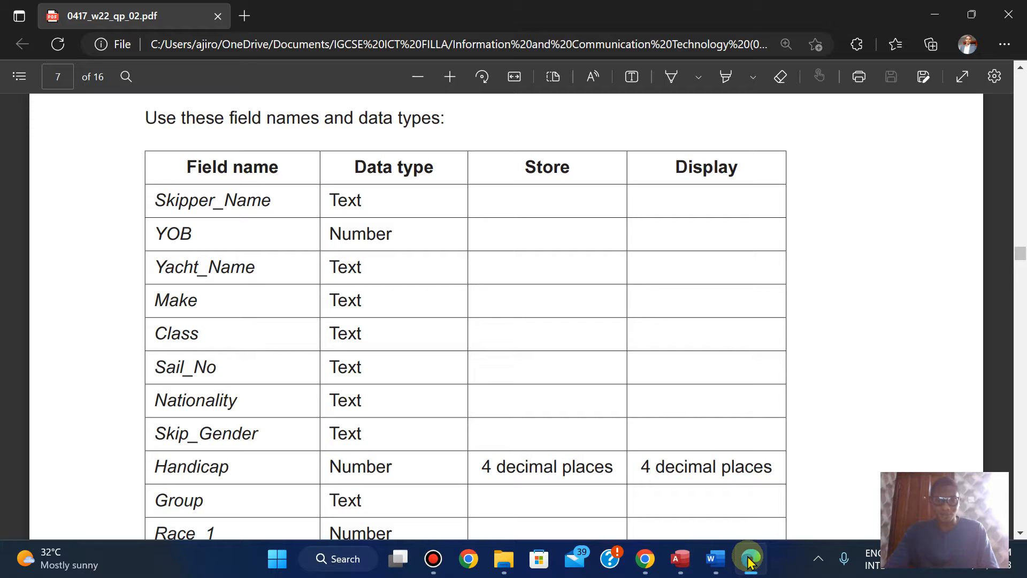
click(750, 560)
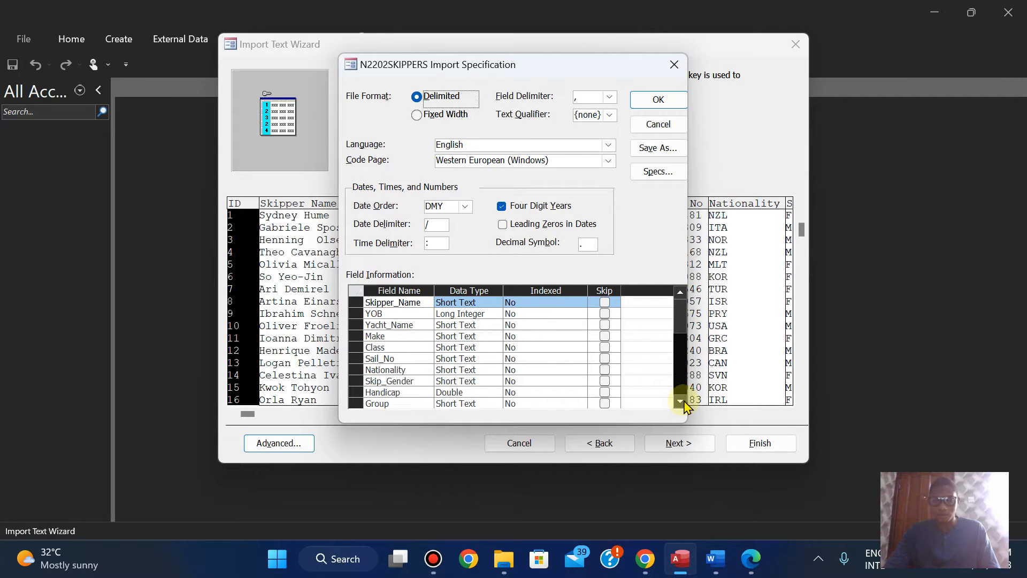
Step: Check the remaining field names and data types down to Points against the exam paper and accept the import specification
click(681, 400)
click(681, 401)
click(681, 401)
click(681, 401)
click(681, 400)
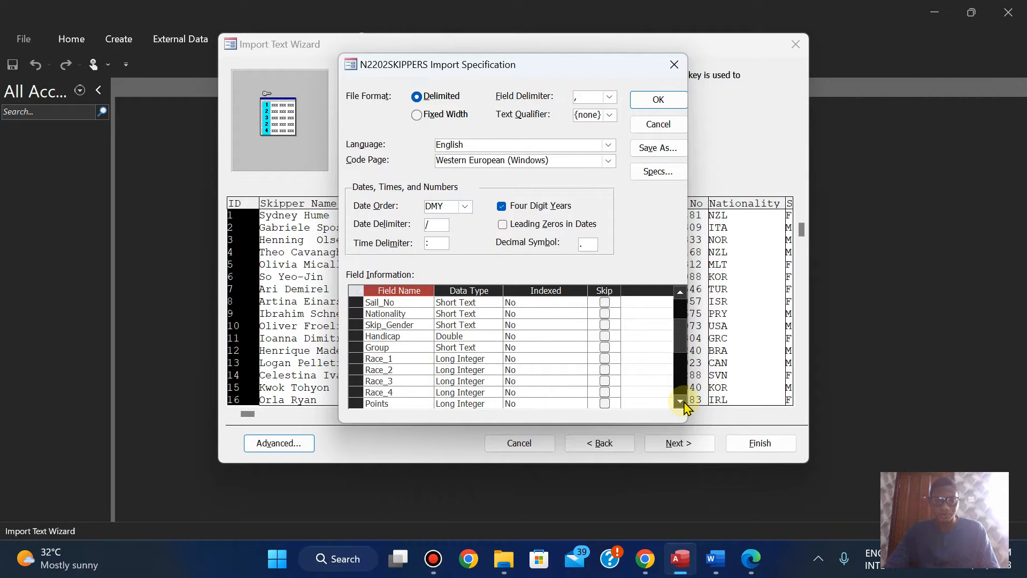
click(750, 559)
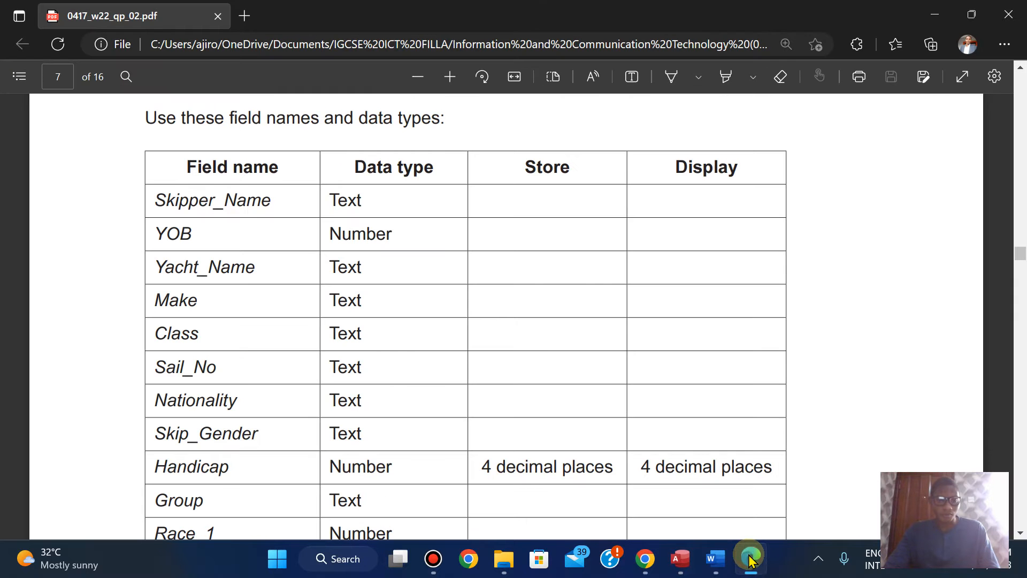
click(750, 559)
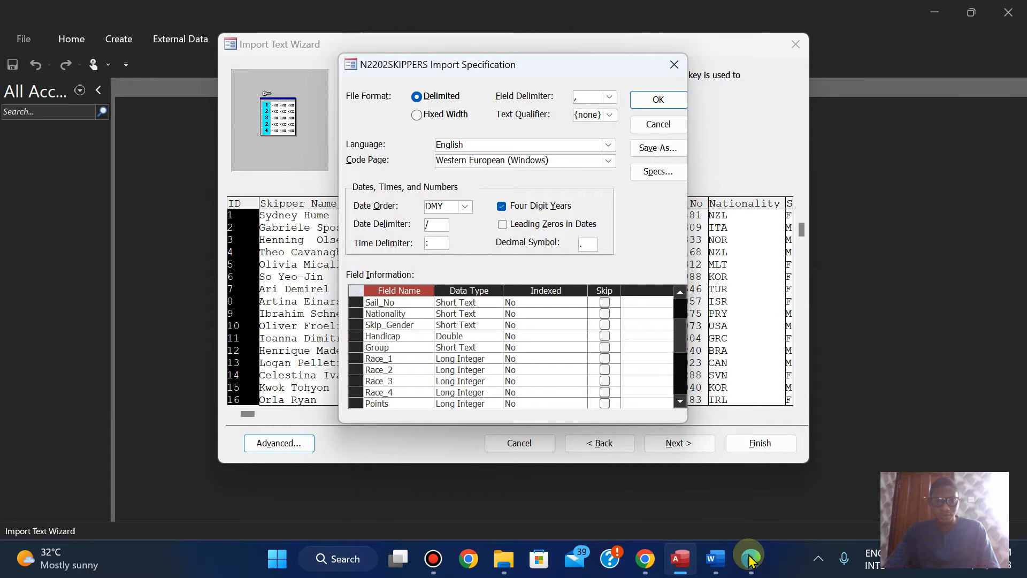
click(750, 560)
scroll(842, 392, down, 7)
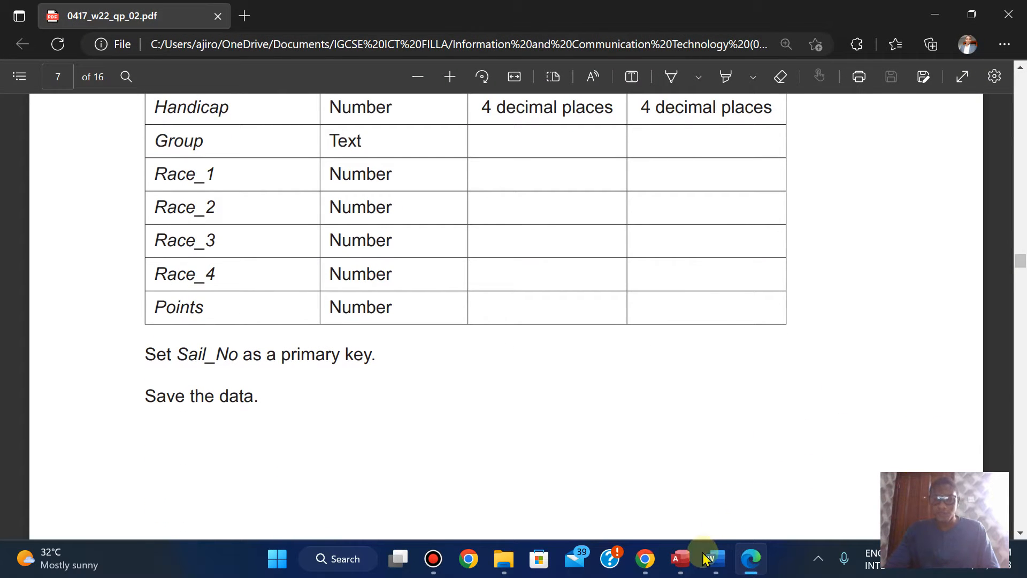
click(680, 560)
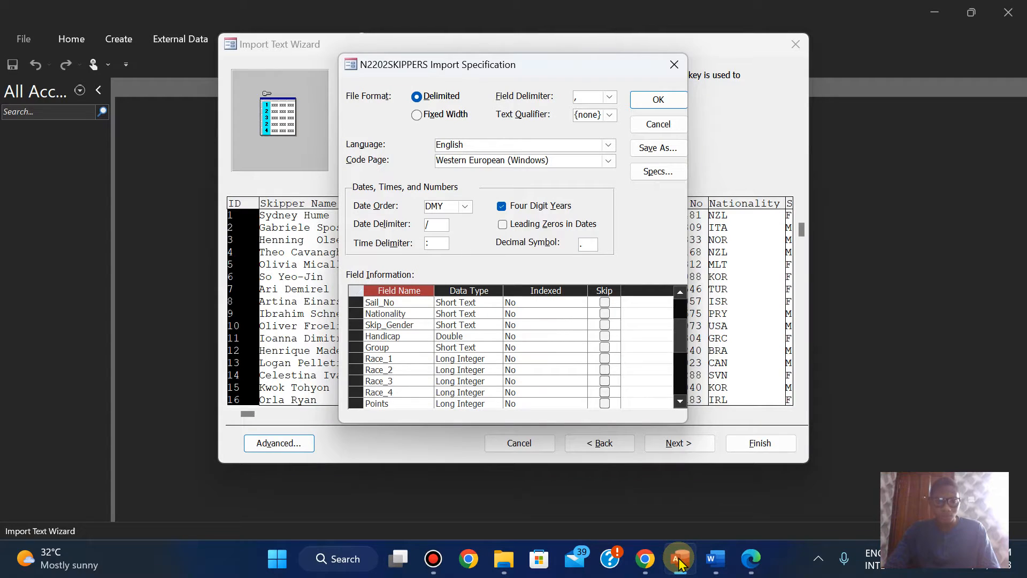
click(750, 560)
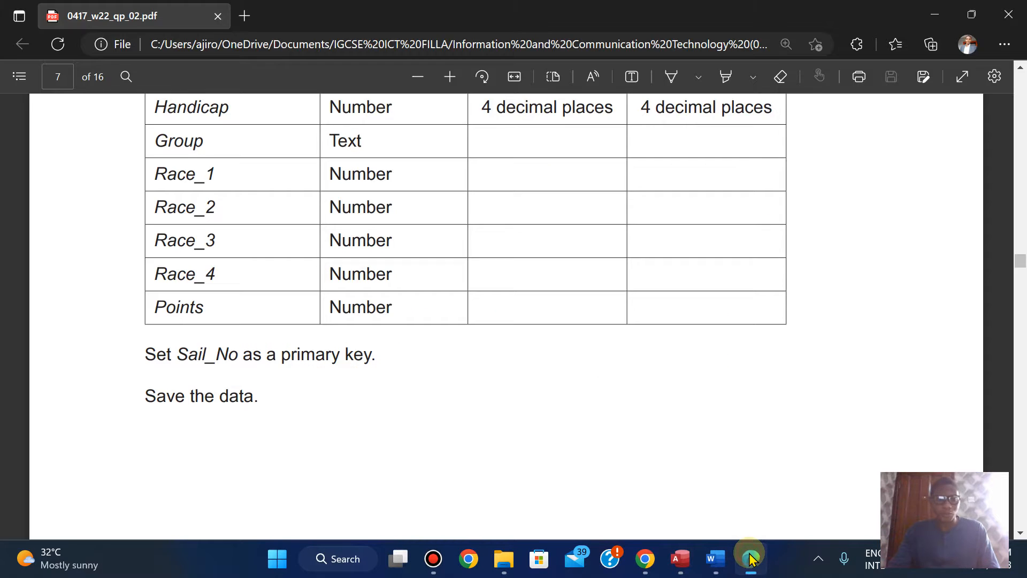
click(682, 560)
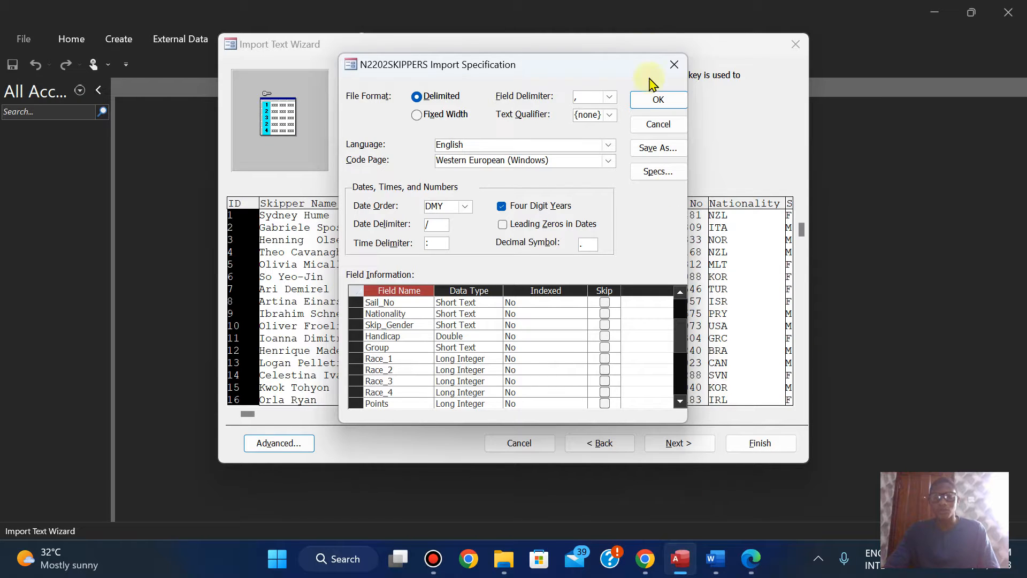
click(654, 101)
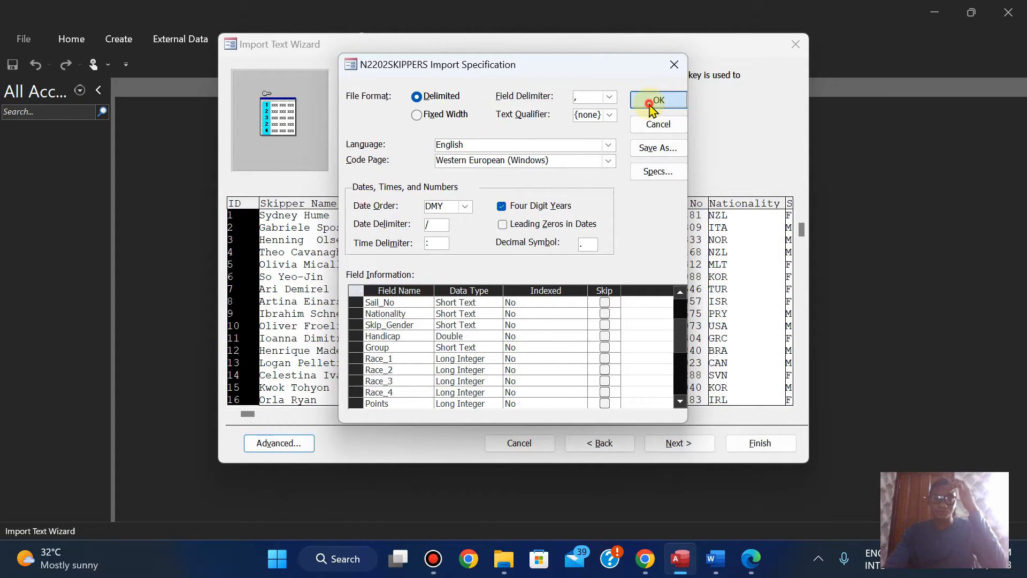
Step: Consult the exam paper's primary key requirement and set Sail_No as the new table's own primary key in the Access import wizard
click(751, 557)
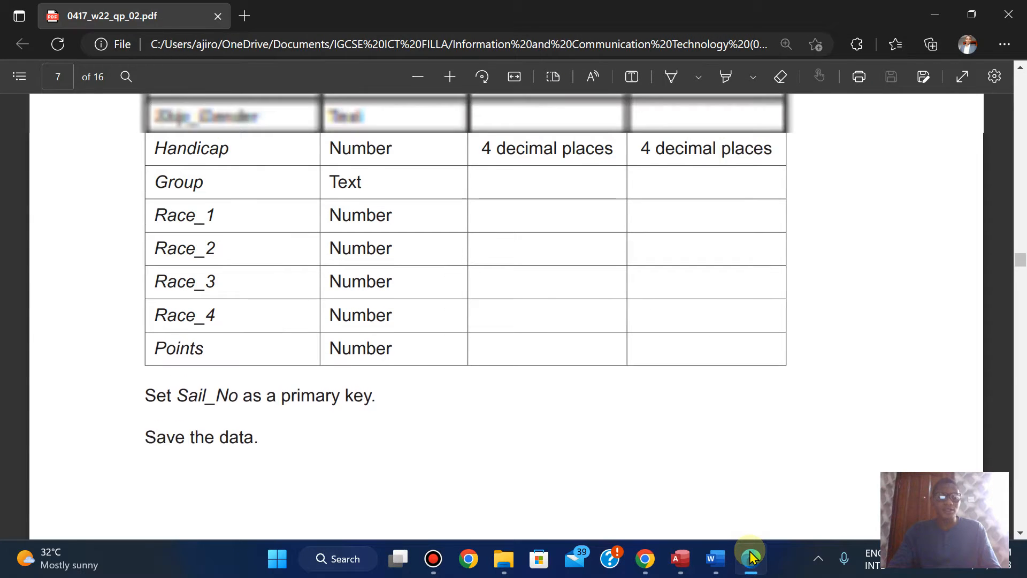
click(681, 558)
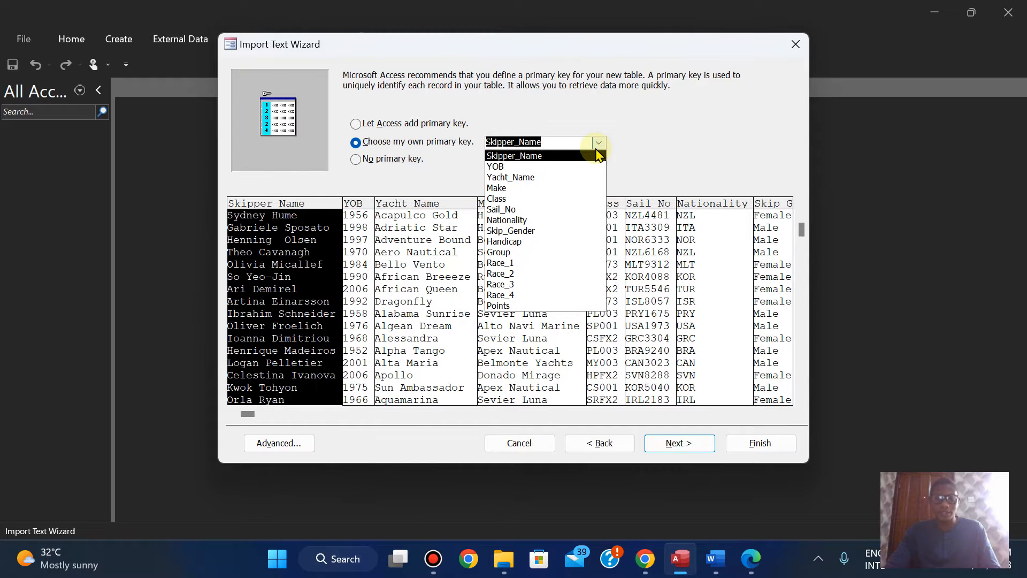
click(534, 210)
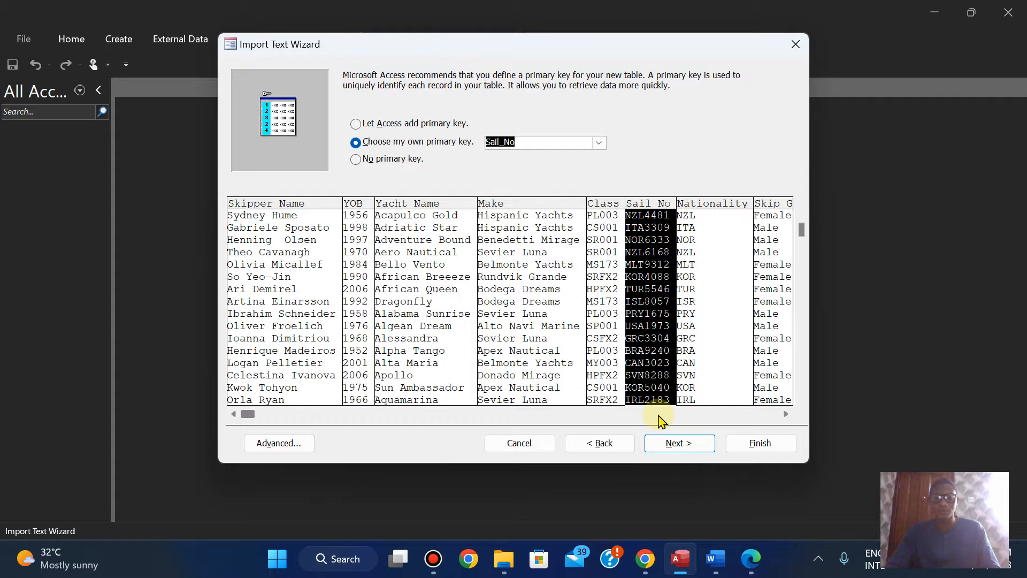
click(675, 446)
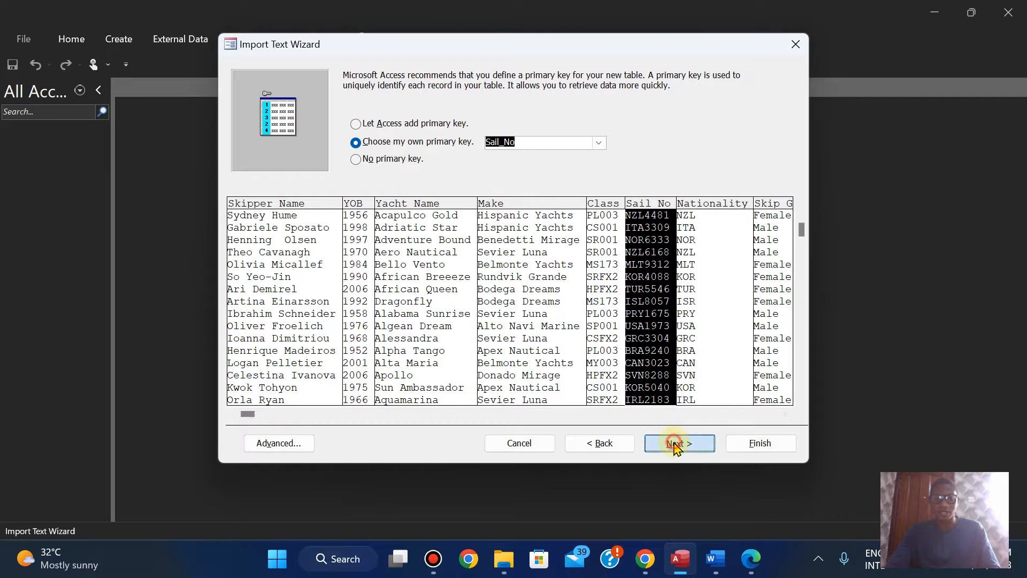
Step: Recheck the exam paper, finish the import into table N2202SKIPPERS in Access, and open the imported table
click(749, 567)
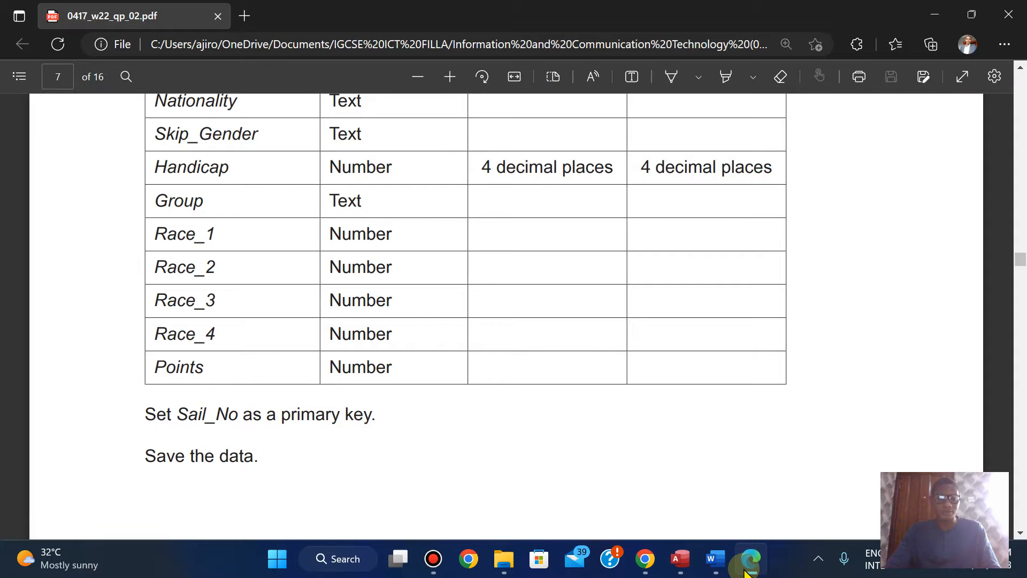
click(749, 568)
click(758, 444)
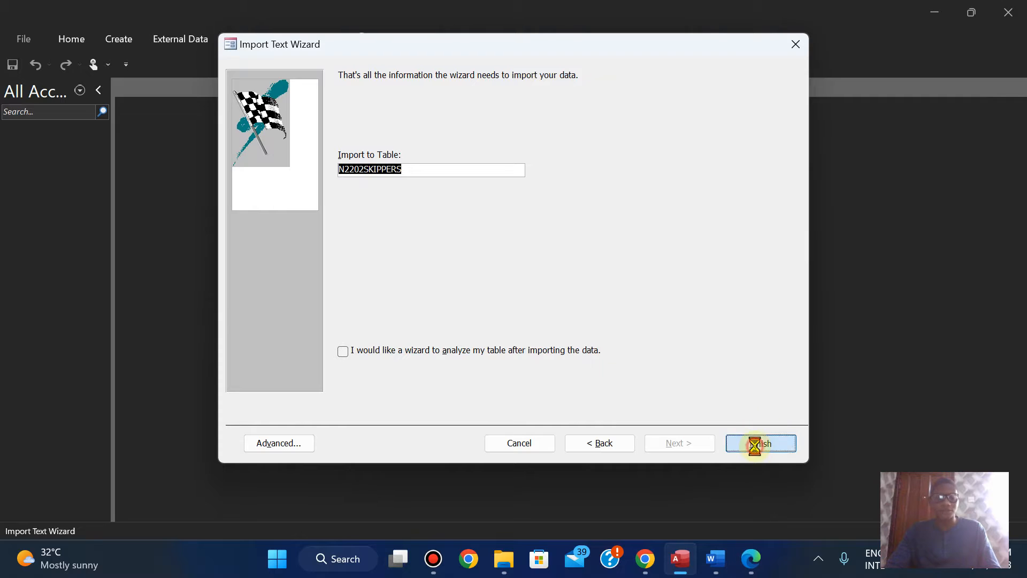
click(773, 473)
double_click(43, 153)
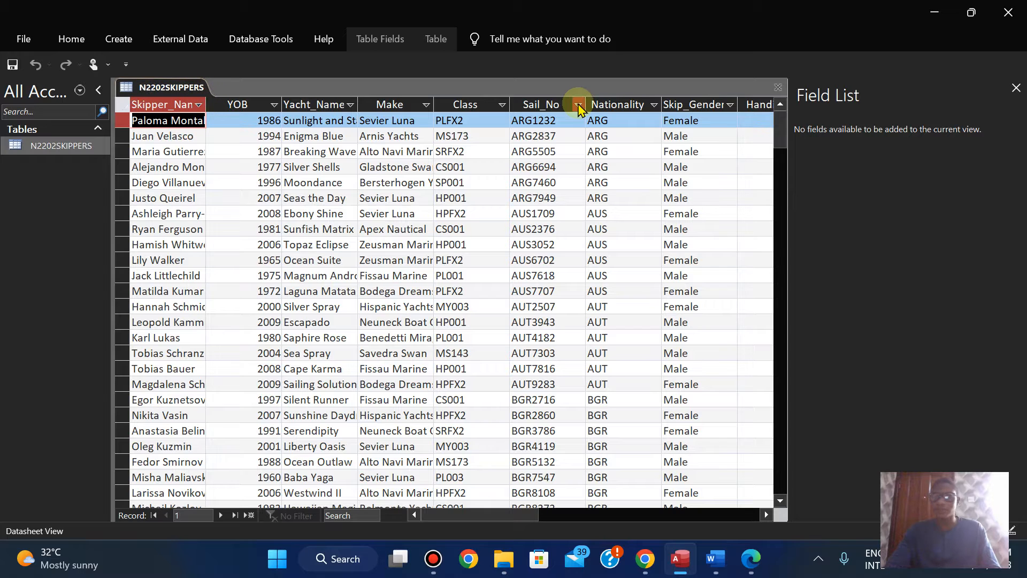
Step: Close the Field List and fit the datasheet columns from Skipper_Name through Group to the width of their contents
click(1016, 88)
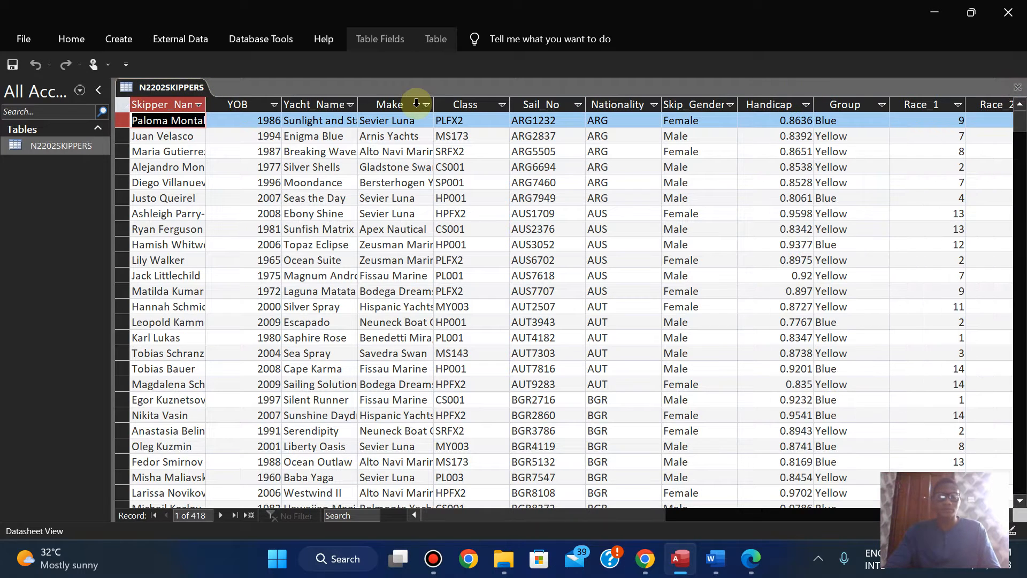
double_click(206, 103)
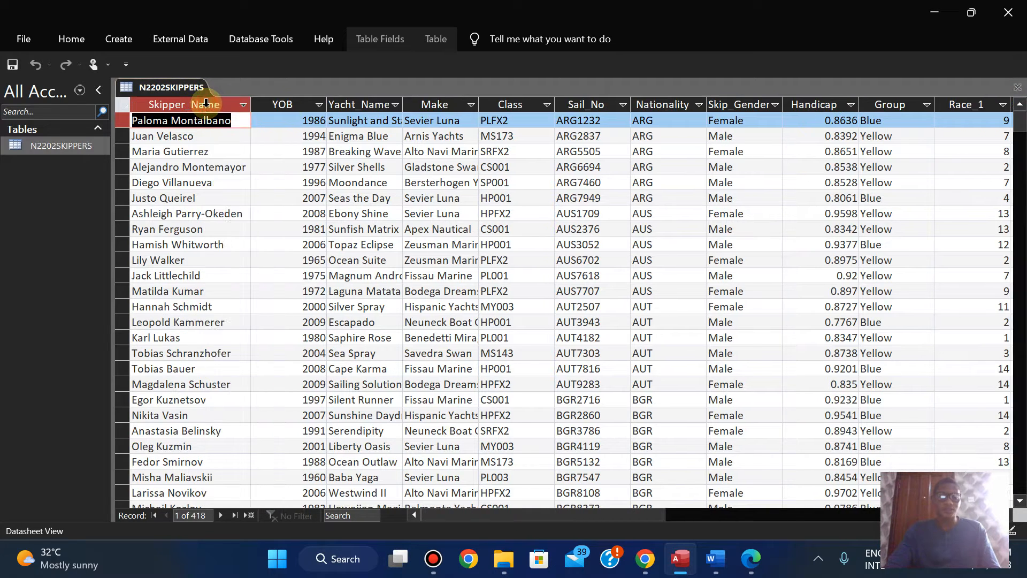
double_click(328, 105)
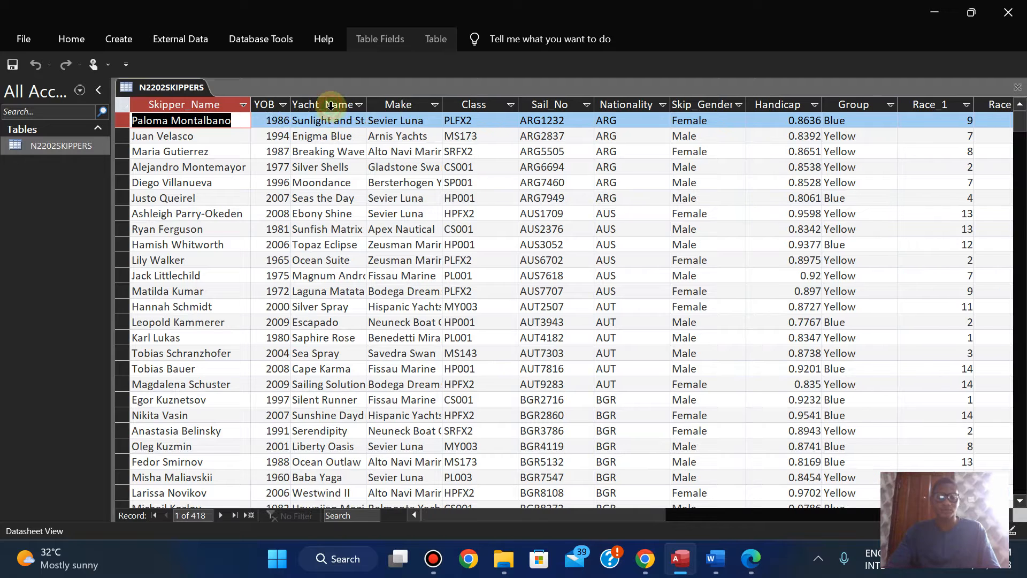
double_click(367, 105)
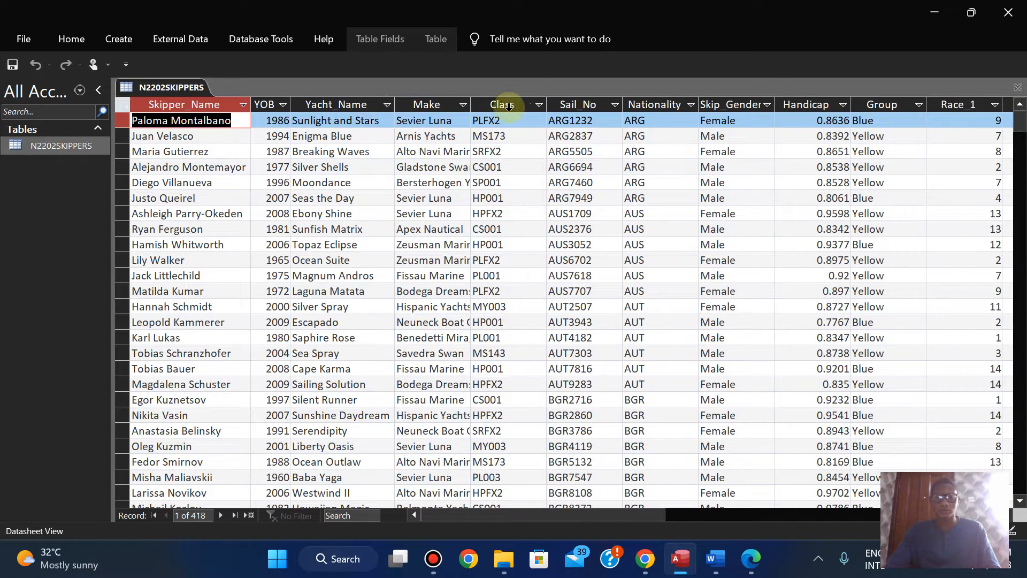
double_click(472, 104)
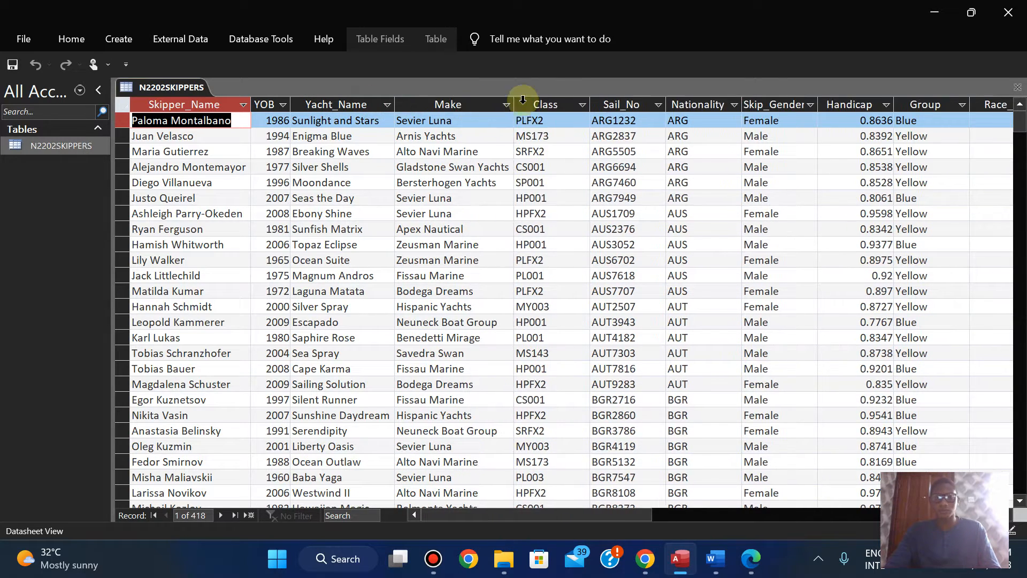
double_click(592, 103)
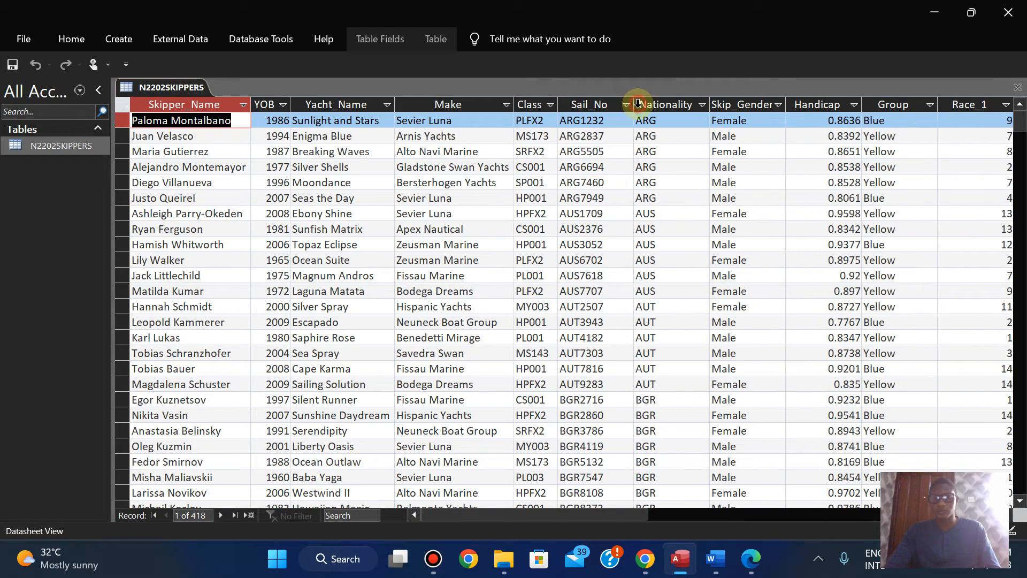
double_click(636, 104)
double_click(689, 104)
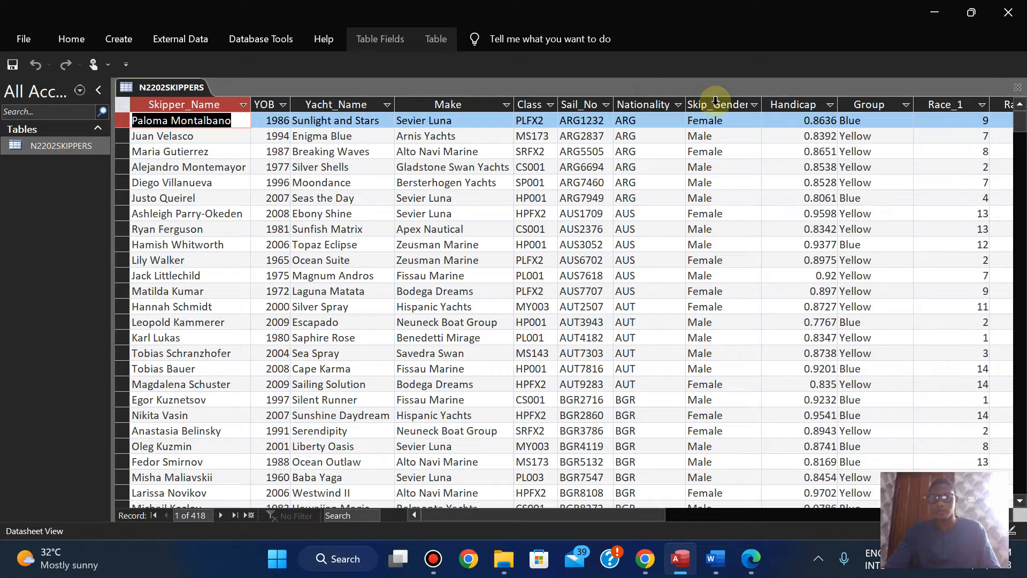
double_click(765, 101)
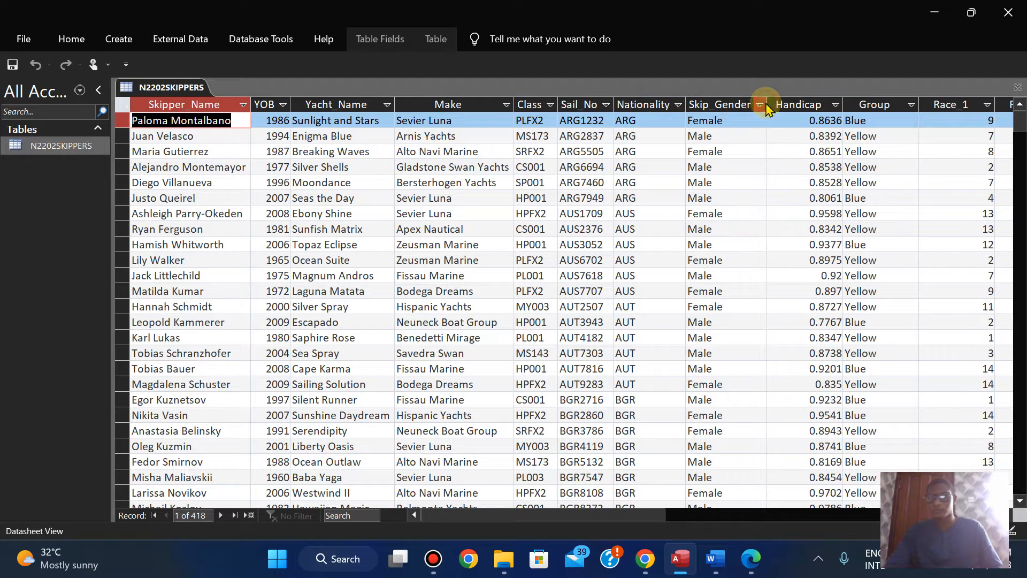
double_click(844, 103)
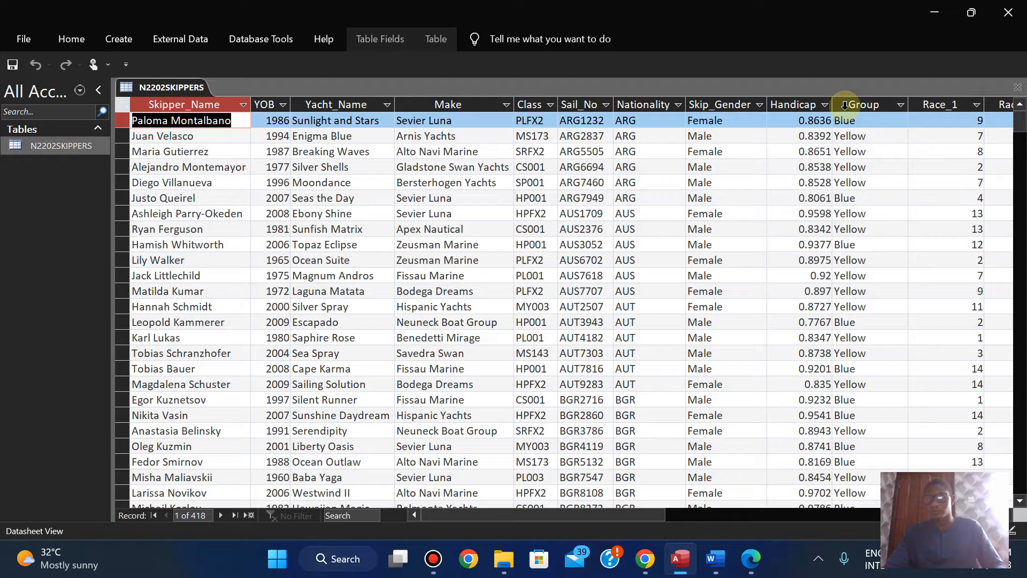
double_click(910, 101)
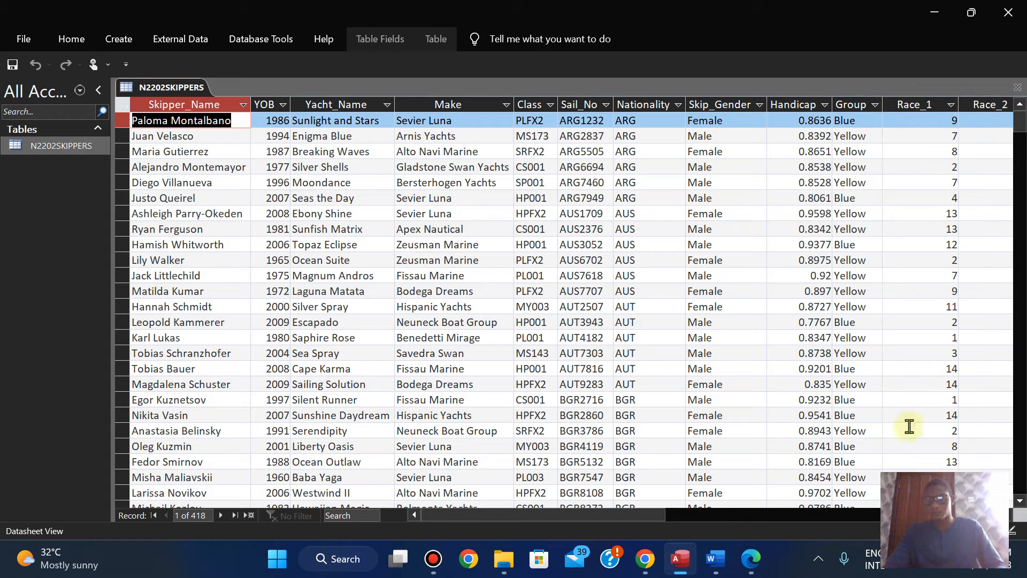
Step: Fit the Race_1, Race_2, Race_3, Race_4 and Points columns of the datasheet to the width of their contents
drag(592, 517, 700, 520)
double_click(528, 102)
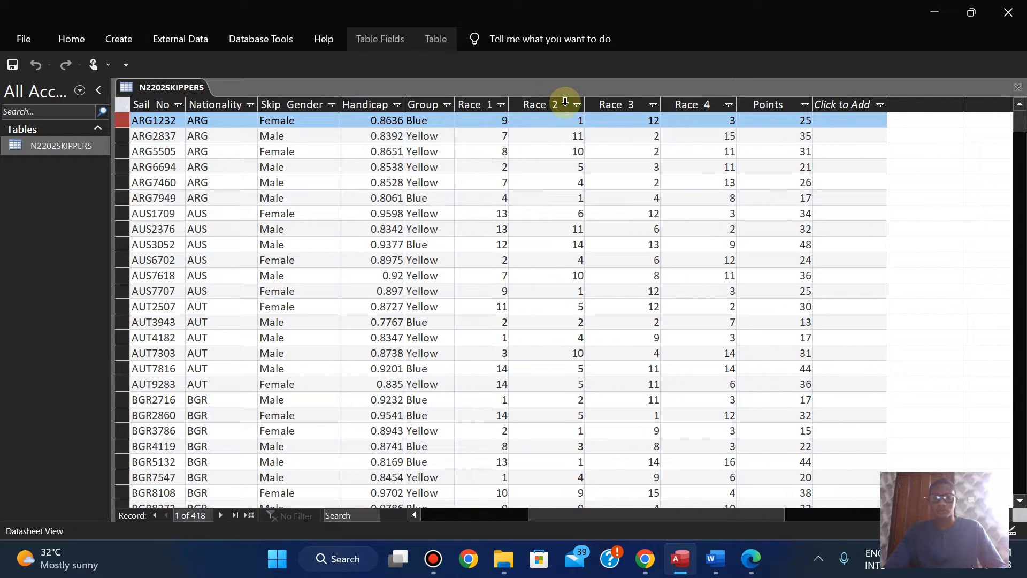
double_click(585, 101)
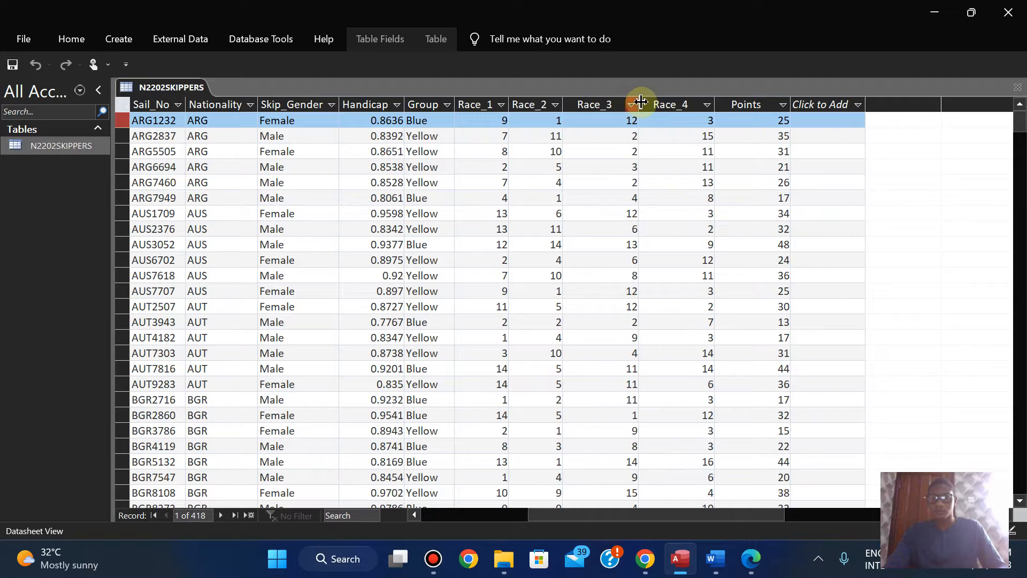
double_click(640, 102)
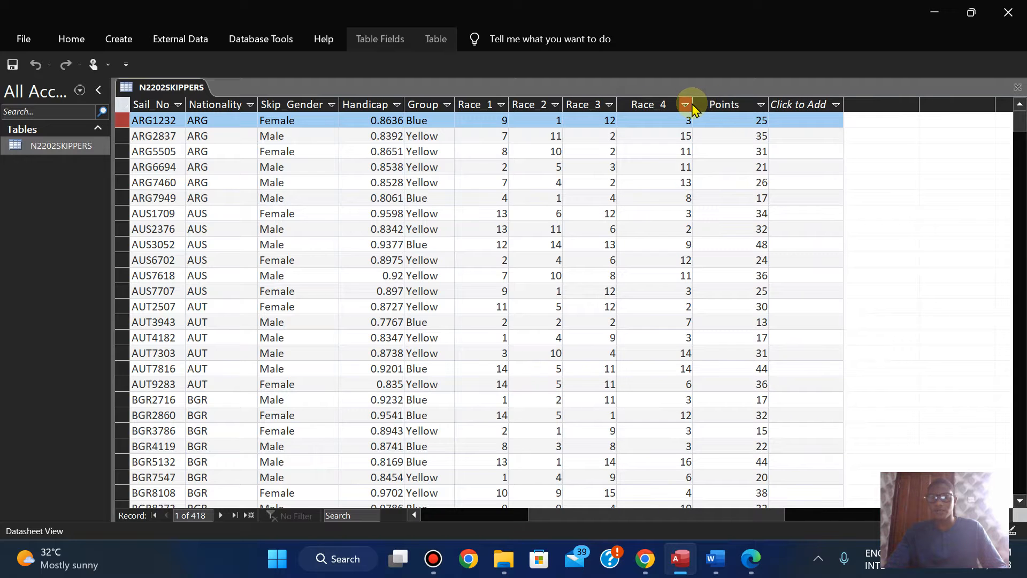
double_click(692, 101)
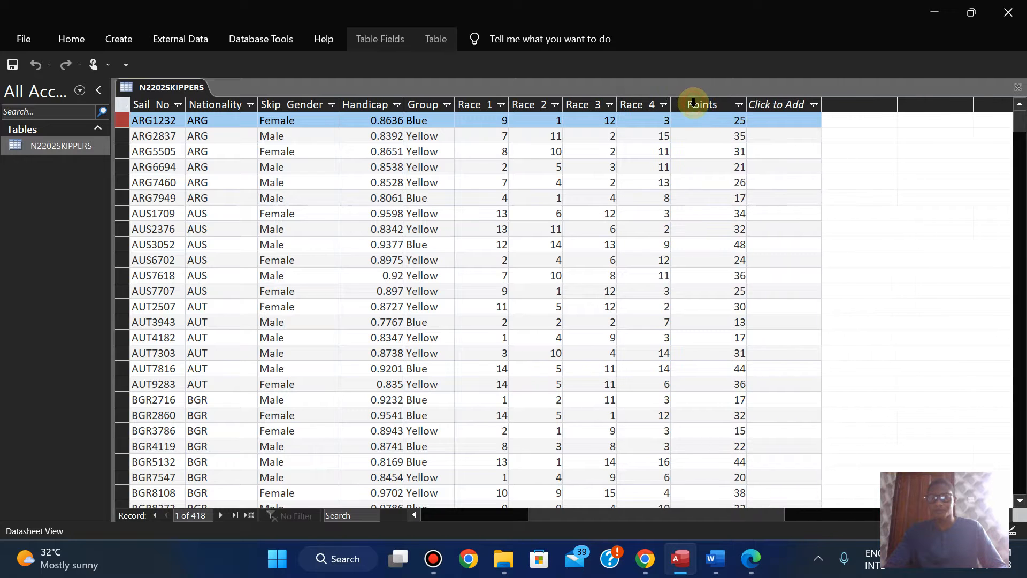
double_click(749, 100)
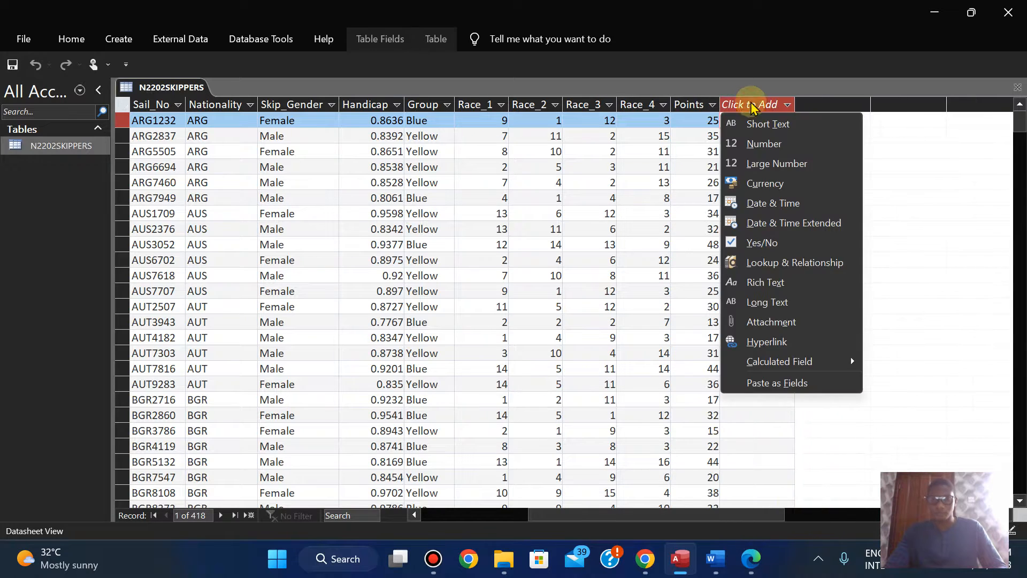
click(745, 522)
drag(746, 522, 566, 524)
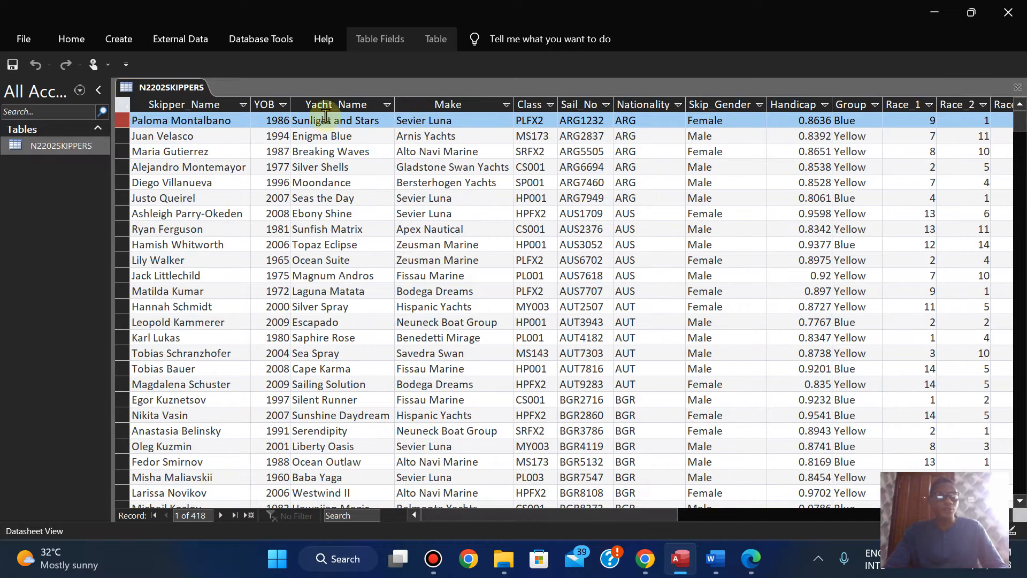
Step: Open the N2202SKIPPERS table in Design View, select the Handicap field, and check its decimal places requirement in the exam paper in Edge
click(69, 43)
click(22, 103)
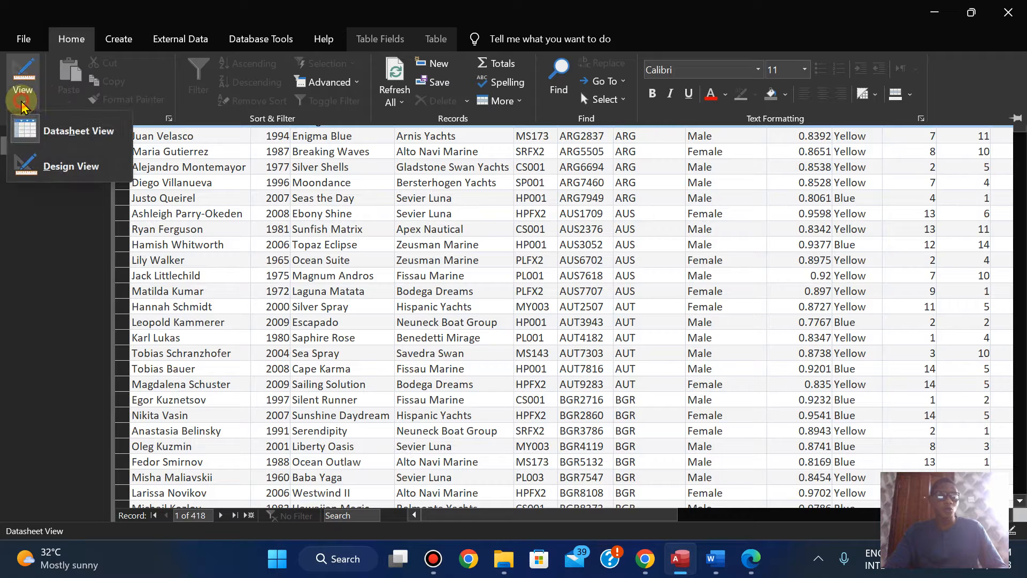
click(60, 165)
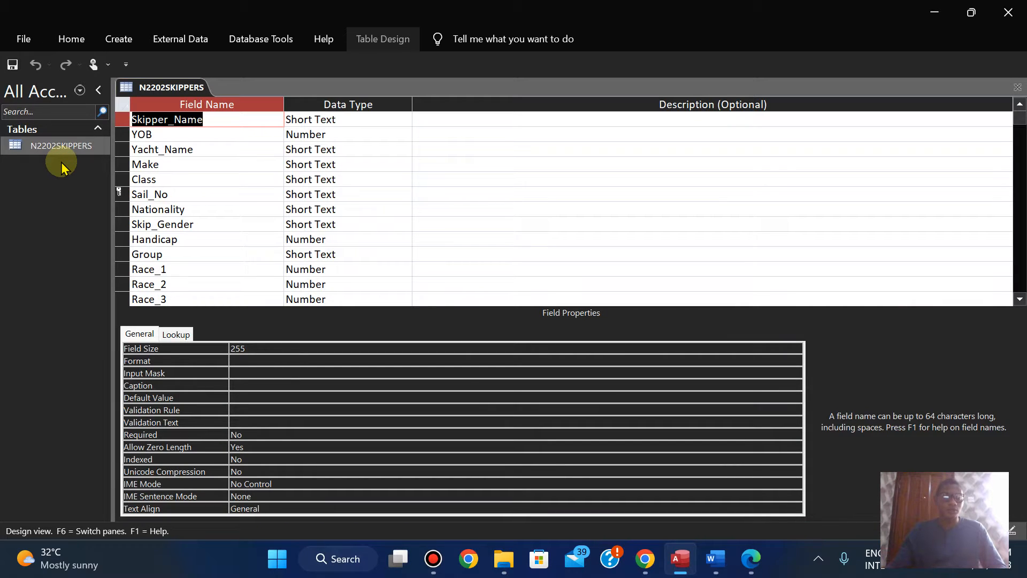
click(346, 234)
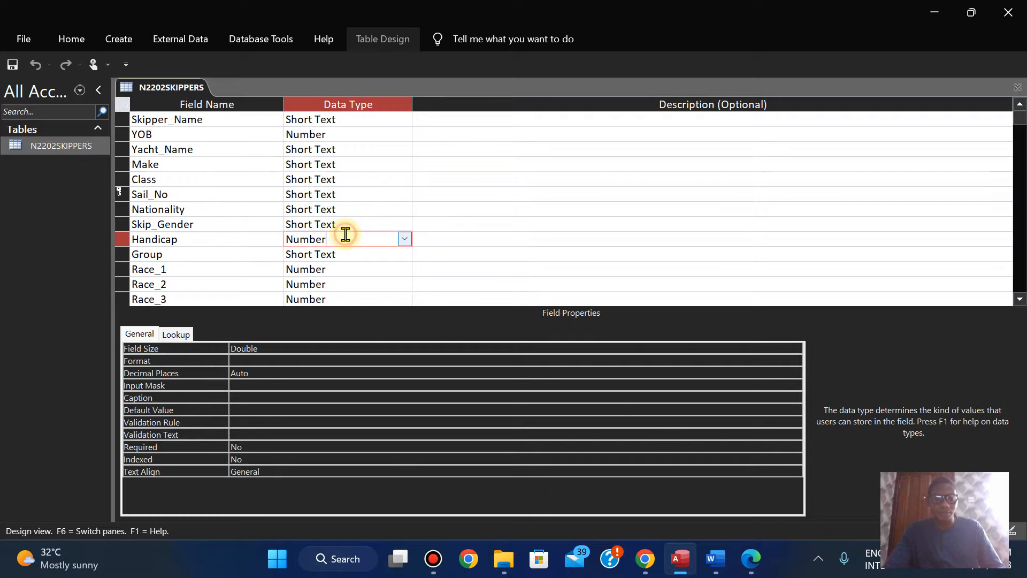
click(752, 570)
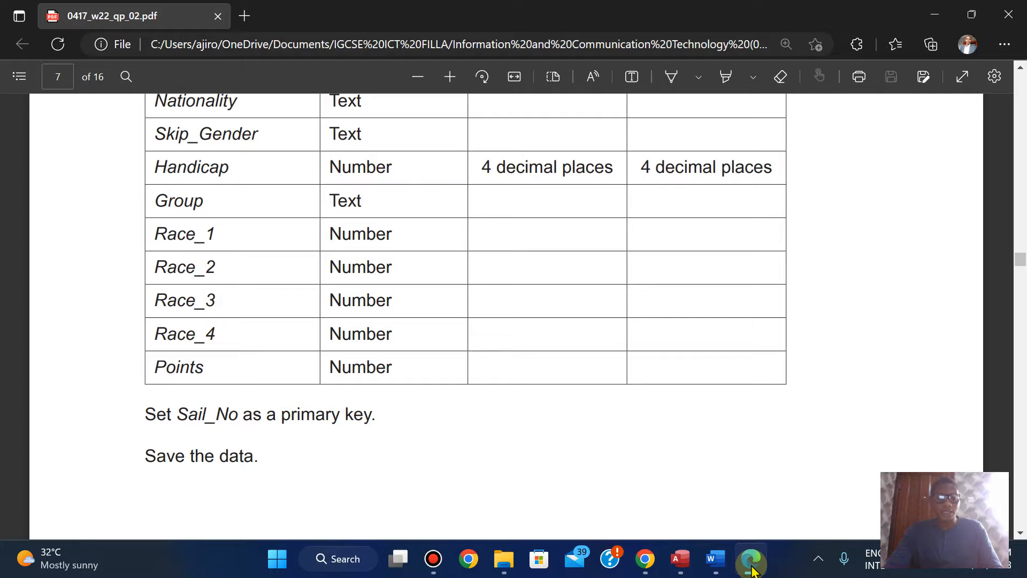
click(752, 570)
Step: Set the Handicap field's format to Standard with 4 decimal places in Access and recheck it against the exam paper
click(283, 361)
click(796, 360)
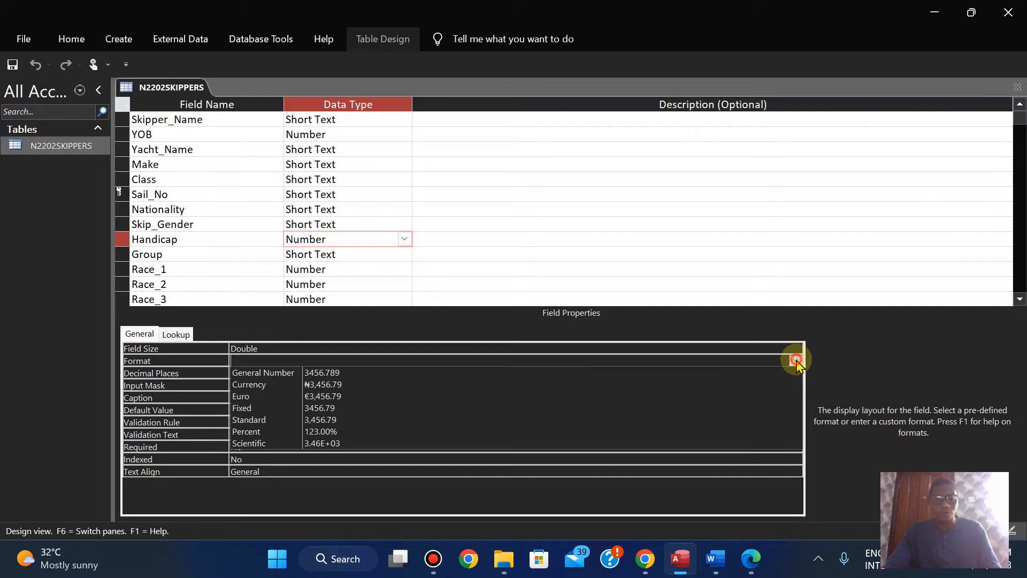
click(400, 421)
click(277, 373)
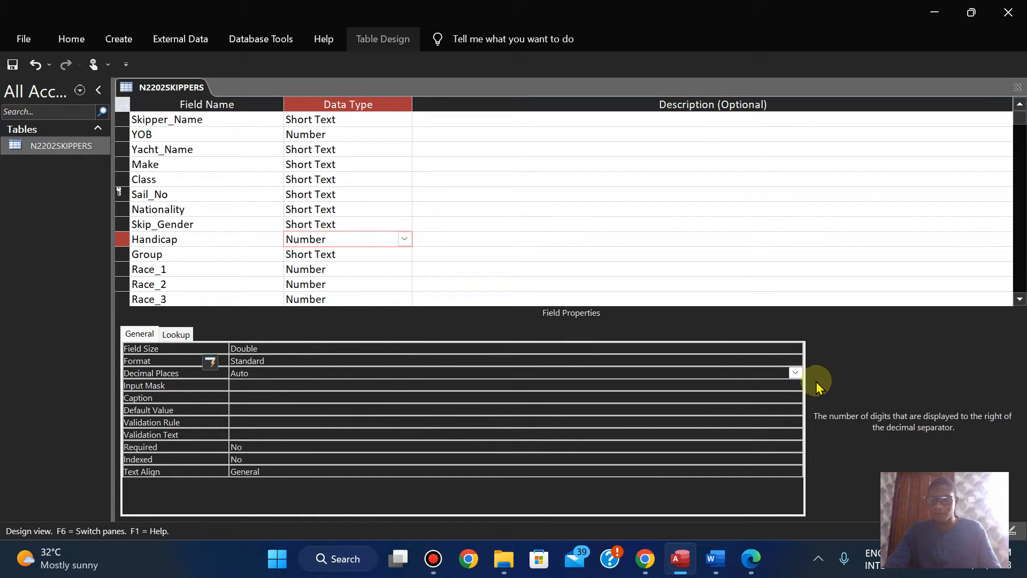
click(795, 374)
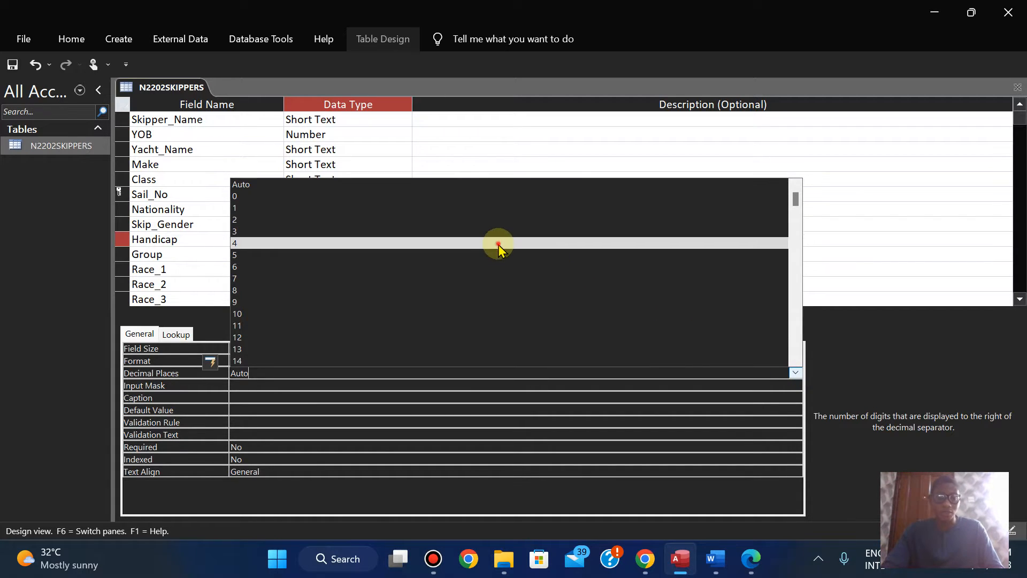
click(498, 243)
click(750, 558)
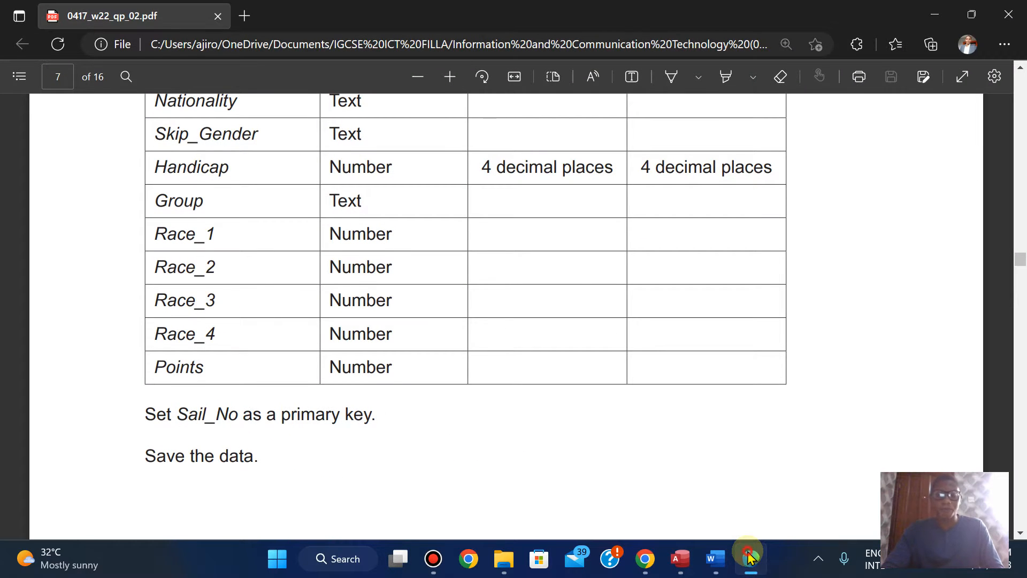
click(751, 558)
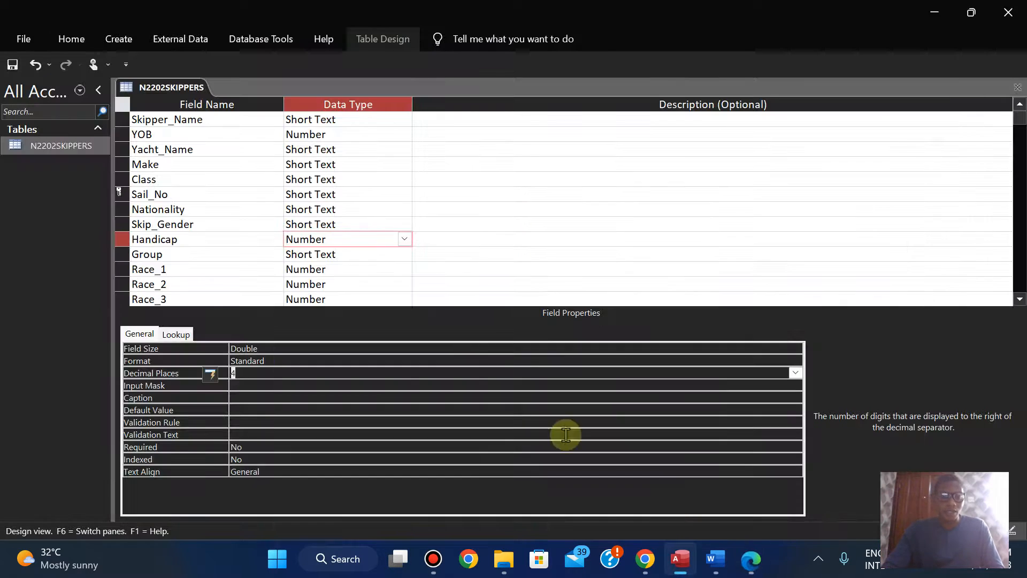
Step: Save the N2202SKIPPERS table design and return the table to Datasheet View
right_click(172, 87)
click(190, 91)
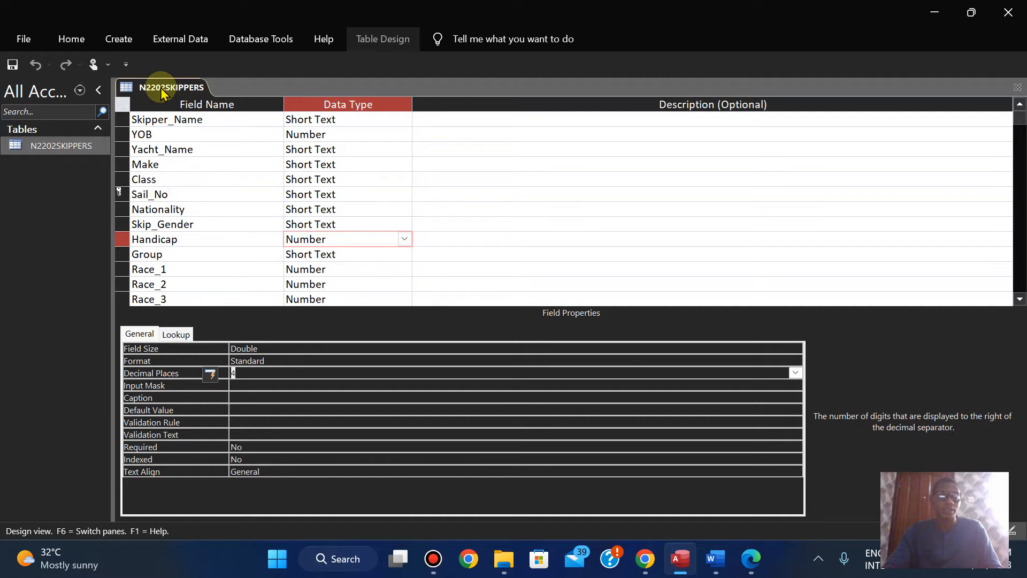
right_click(161, 88)
click(216, 182)
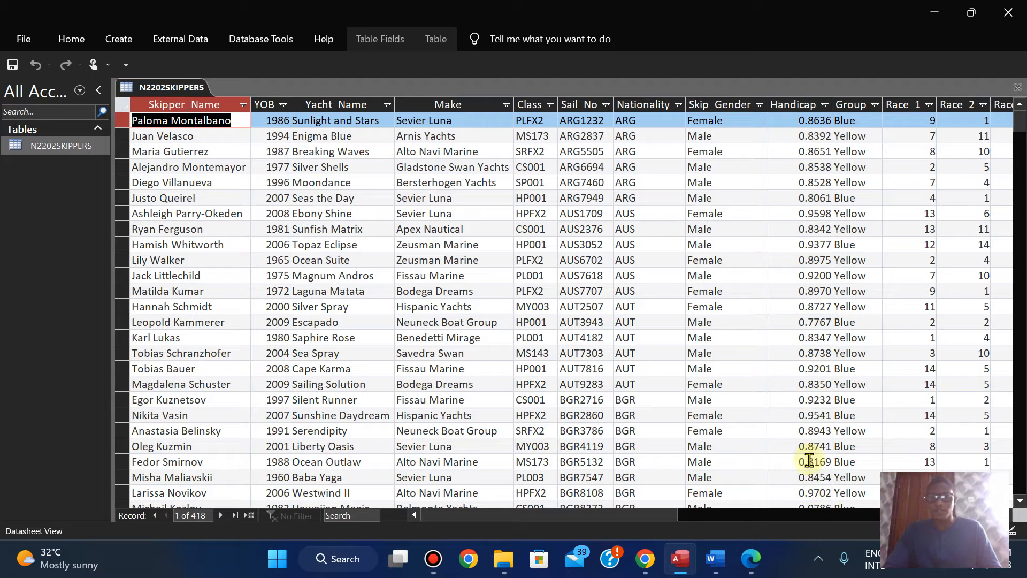
Step: Read the exam paper's next import instruction and its field table on page 8 in Edge, and return to Access
click(759, 566)
key(Down)
key(Down)
key(Down)
key(Down)
key(Down)
key(Down)
key(Down)
key(Down)
key(Down)
key(Down)
key(Down)
key(Down)
key(Down)
key(Down)
key(Down)
key(Down)
key(Down)
key(Down)
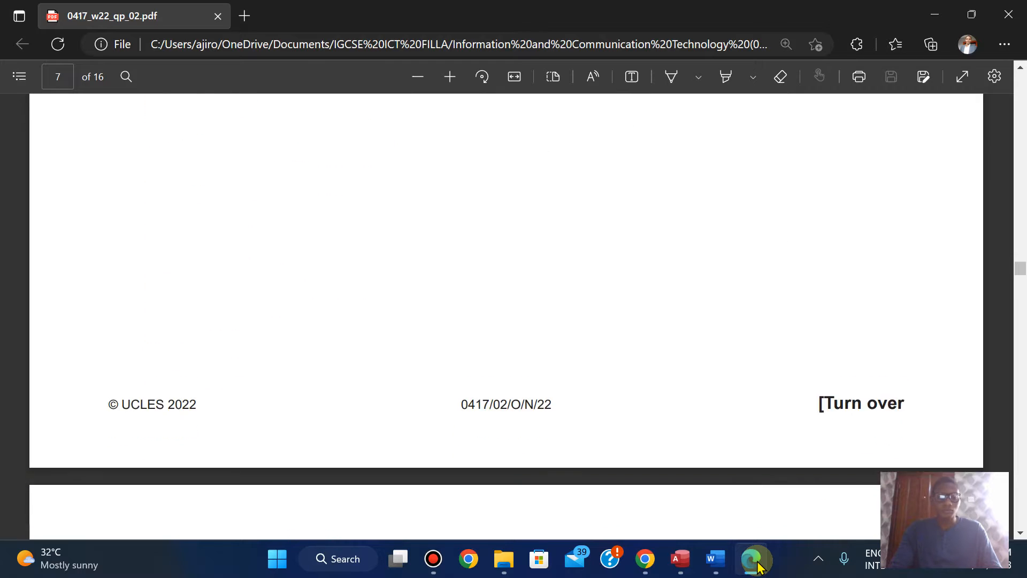
key(Down)
key(Down)
key(Down)
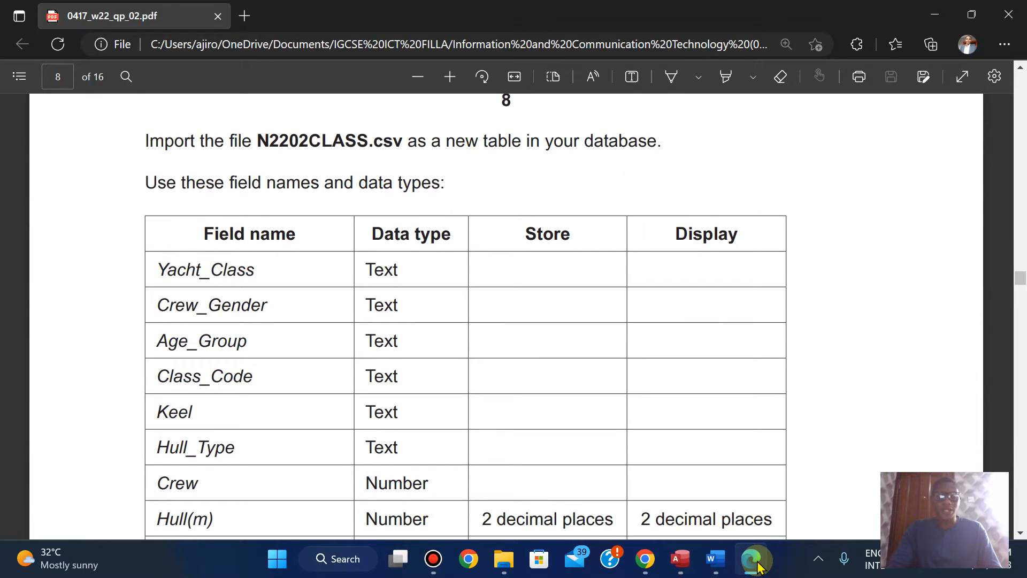
click(758, 566)
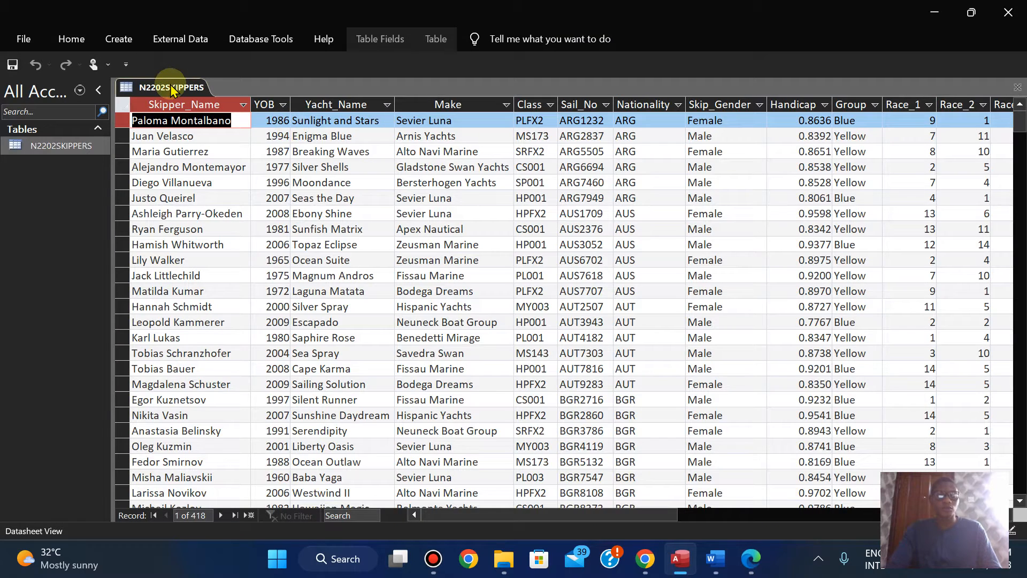
Step: Save and close the N2202SKIPPERS table
right_click(173, 90)
click(163, 90)
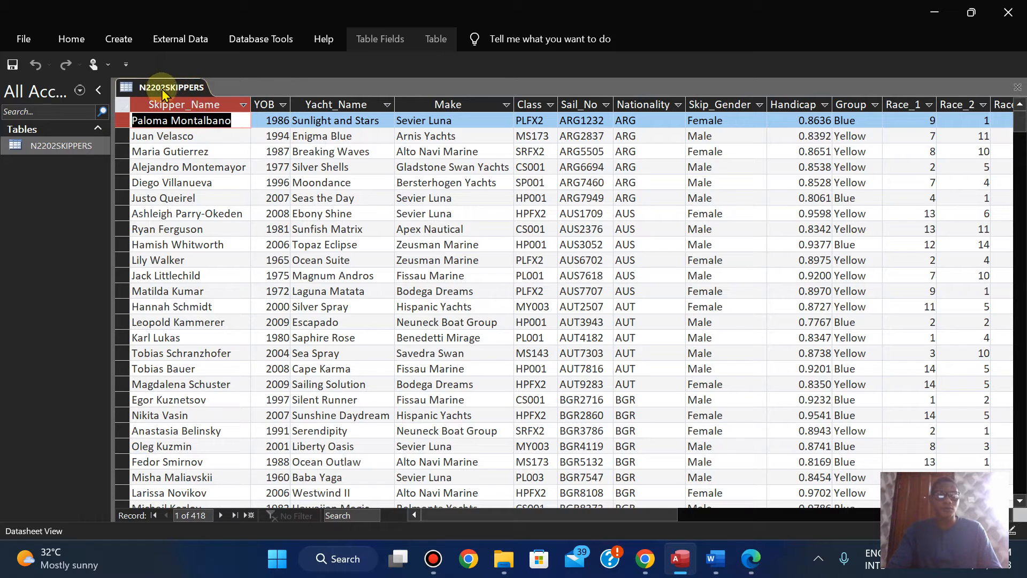
right_click(161, 91)
click(194, 118)
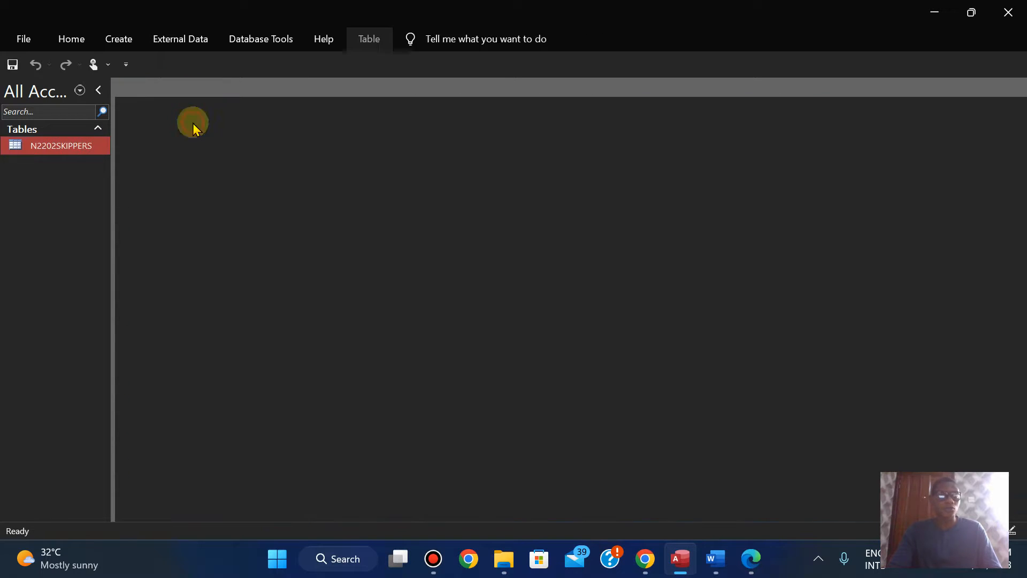
Step: Start a text file import, check the required file name in the exam paper, and load N2202CLASS into the Access import wizard
click(208, 40)
click(41, 100)
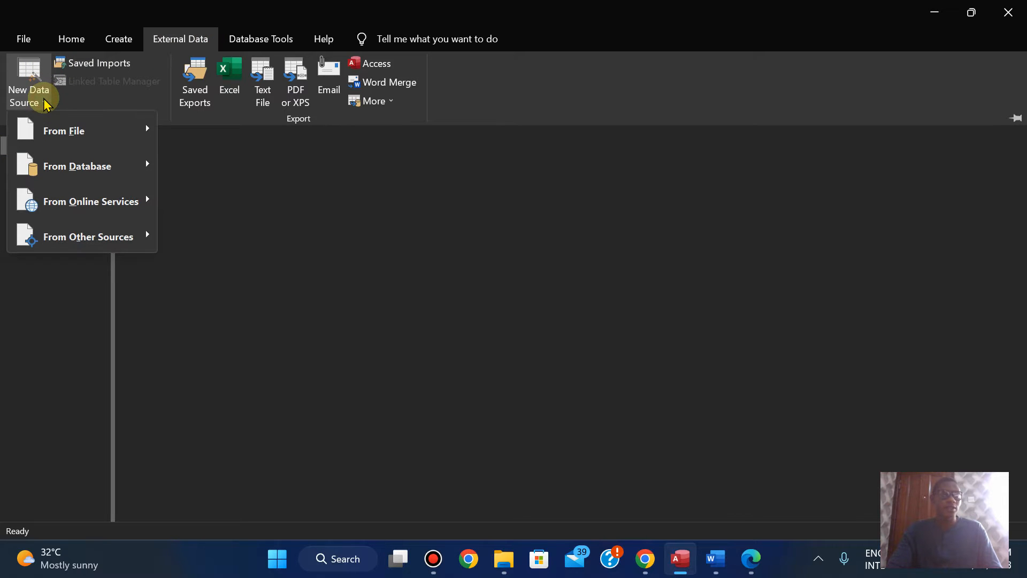
mouse_move(72, 129)
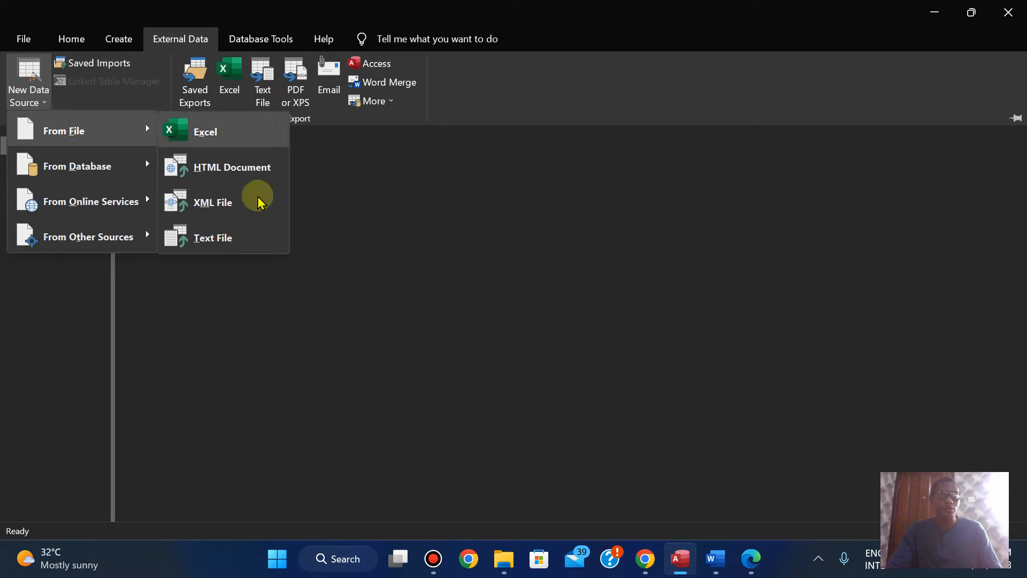
click(220, 240)
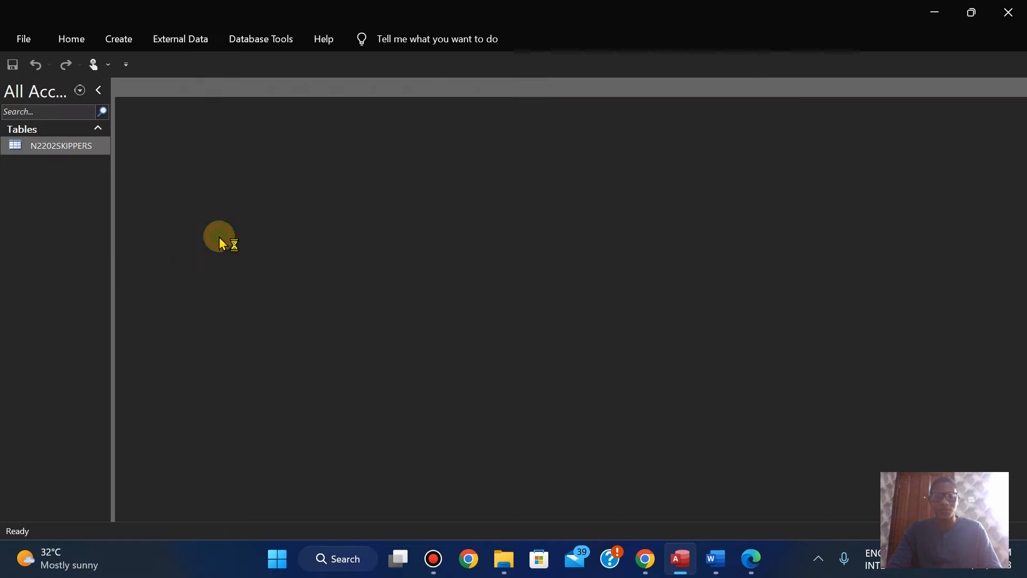
click(745, 163)
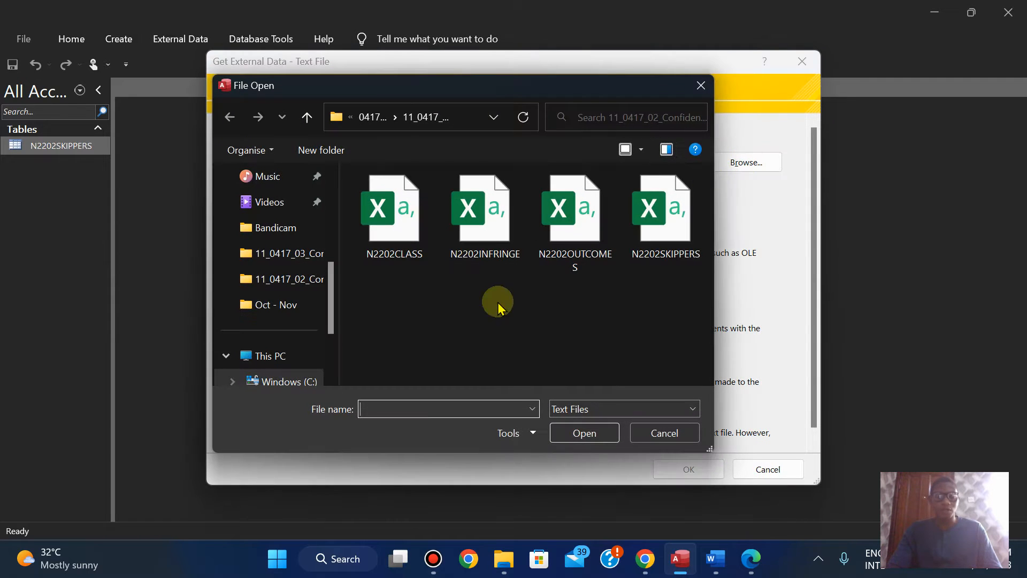
click(751, 559)
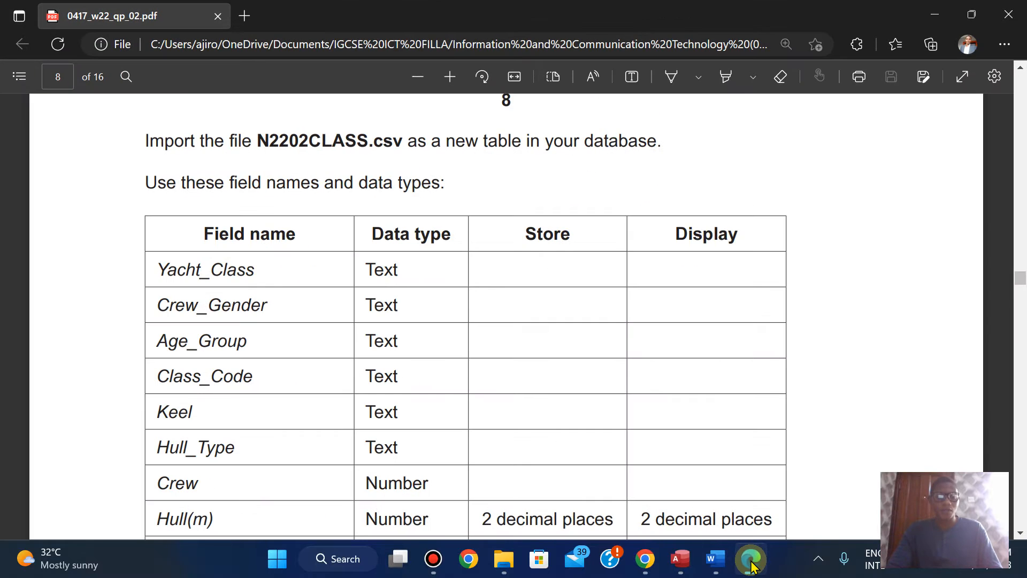
click(752, 563)
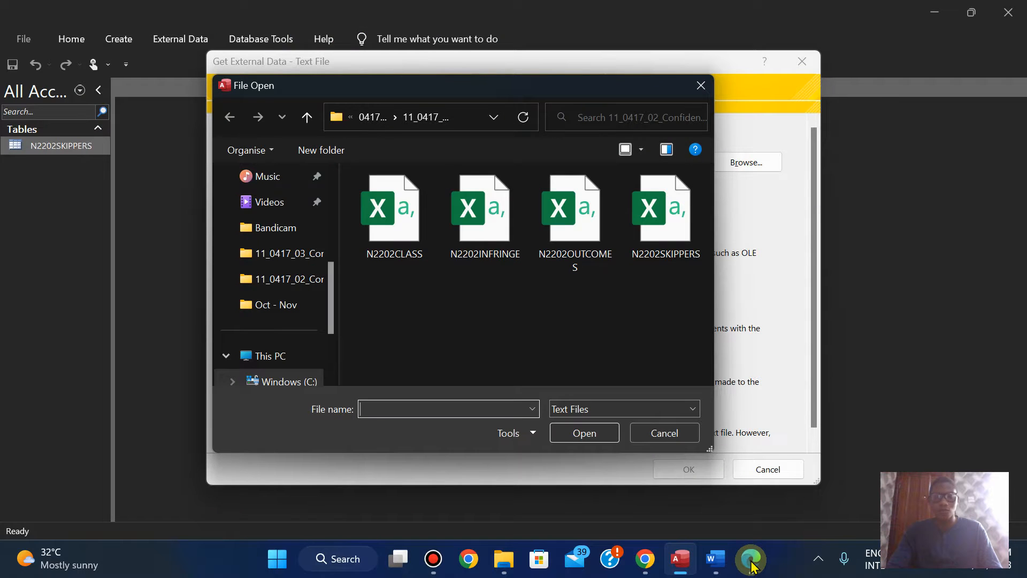
click(393, 212)
click(586, 435)
click(687, 469)
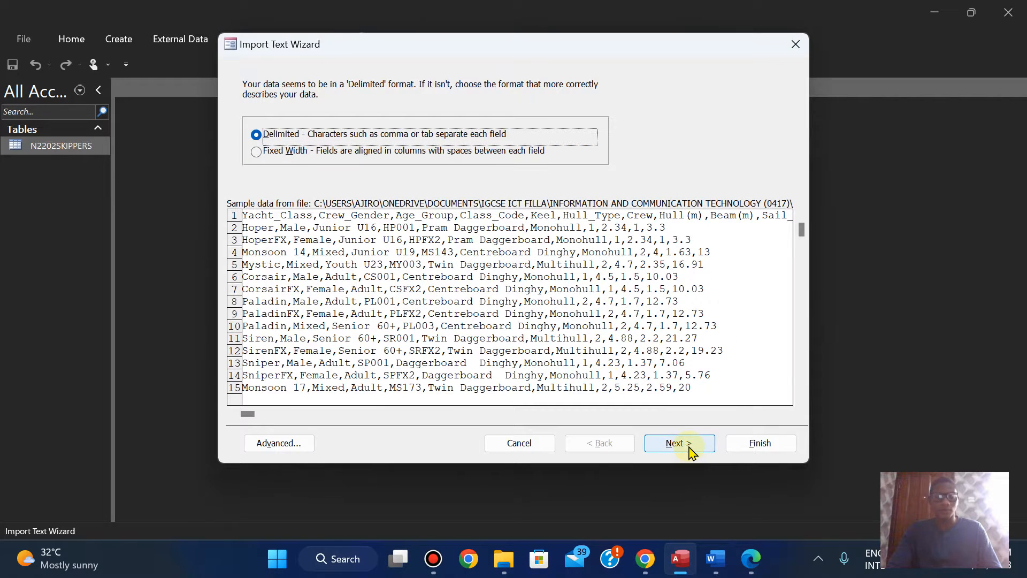
Step: Keep the import comma-delimited, set the first row as field names, and advance to the primary key choice
click(689, 448)
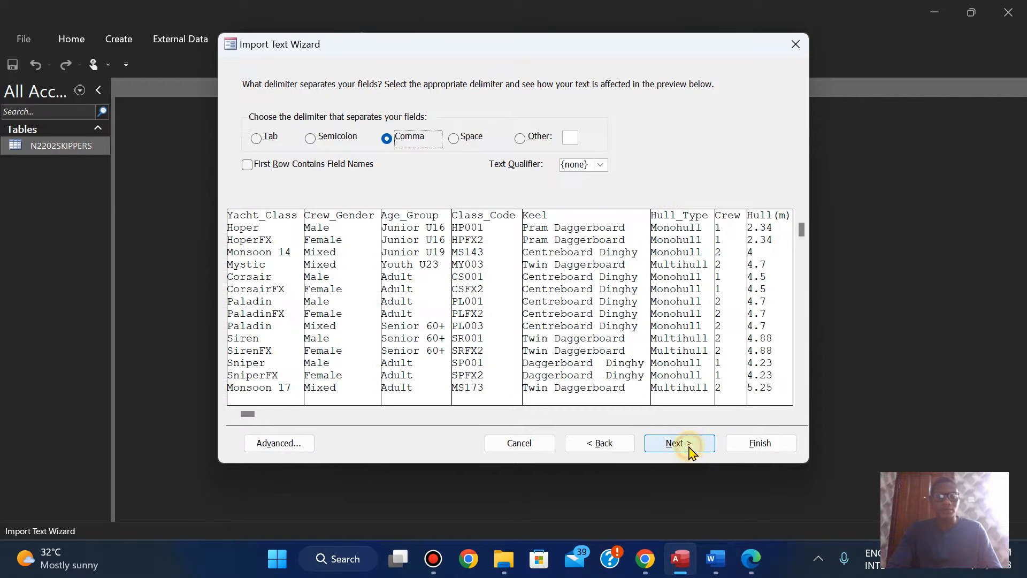
click(247, 165)
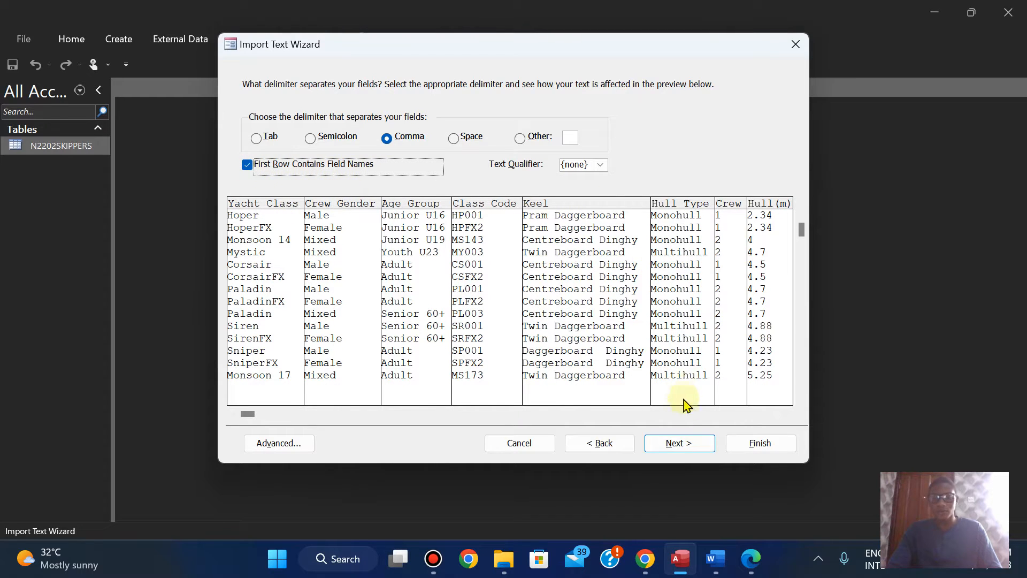
click(679, 444)
click(678, 445)
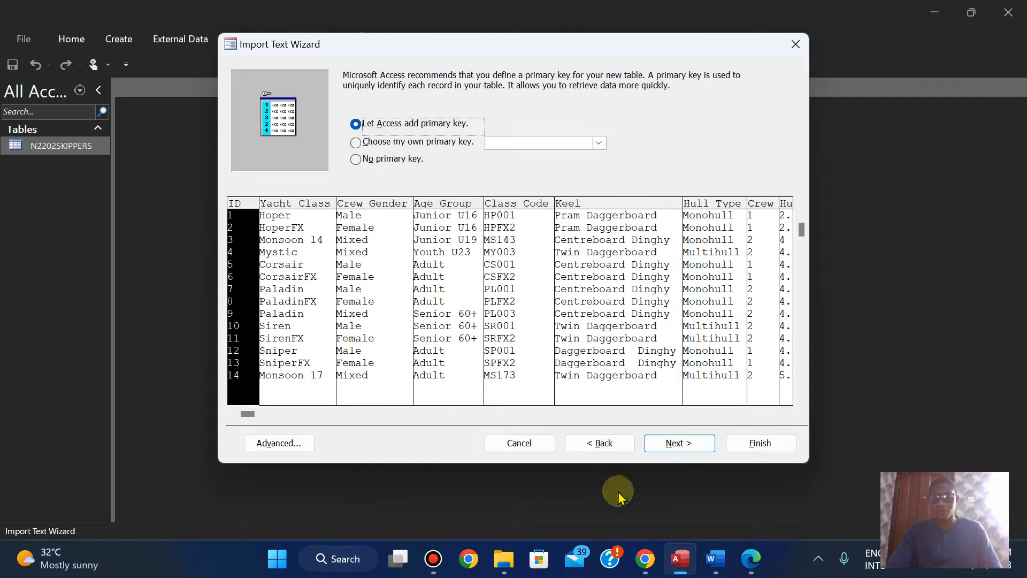
Step: Check the field names, data types and decimal places listed for N2202CLASS.csv in the exam paper, and return to the Access wizard
click(752, 566)
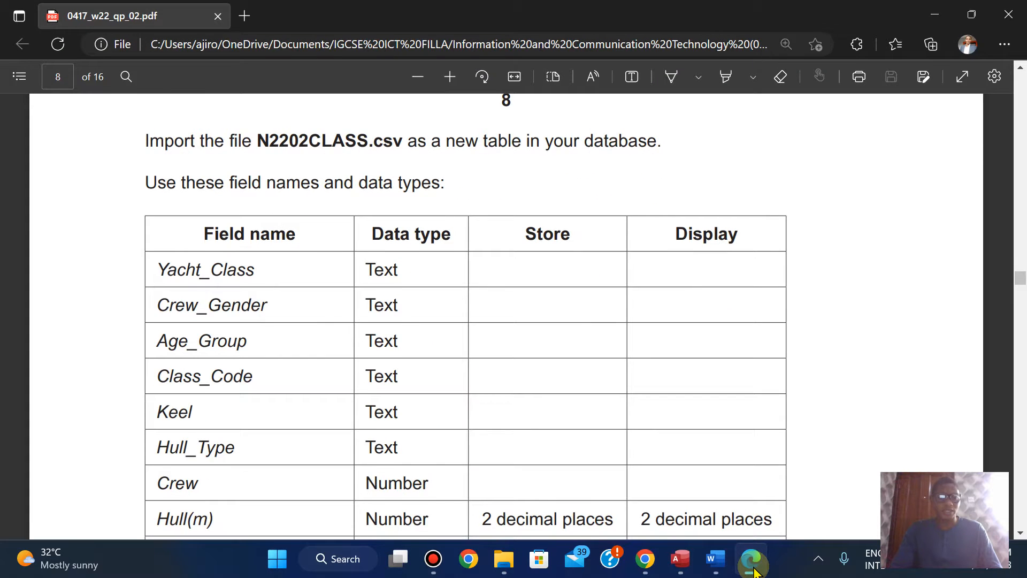
key(Down)
key(Down)
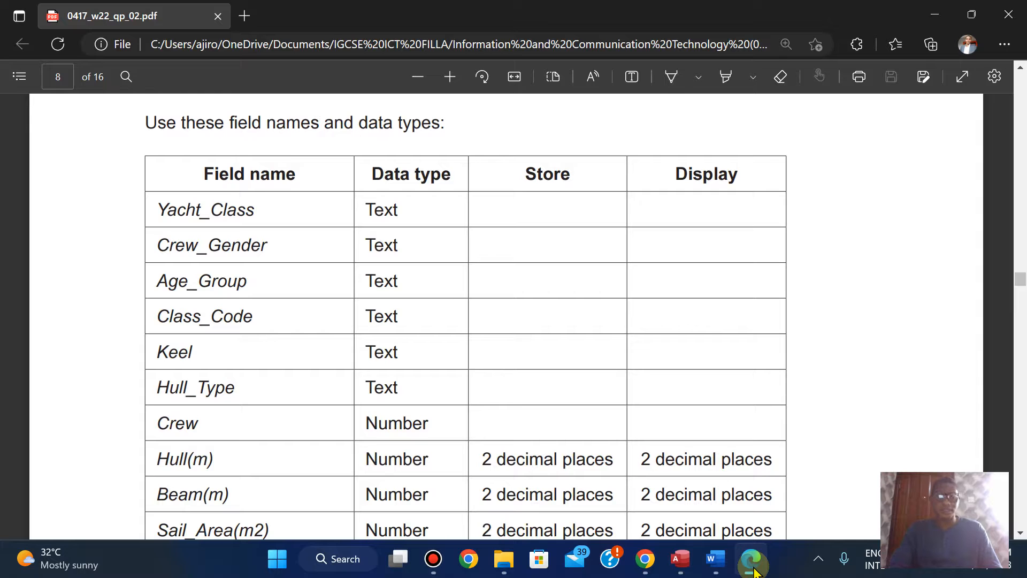
click(752, 566)
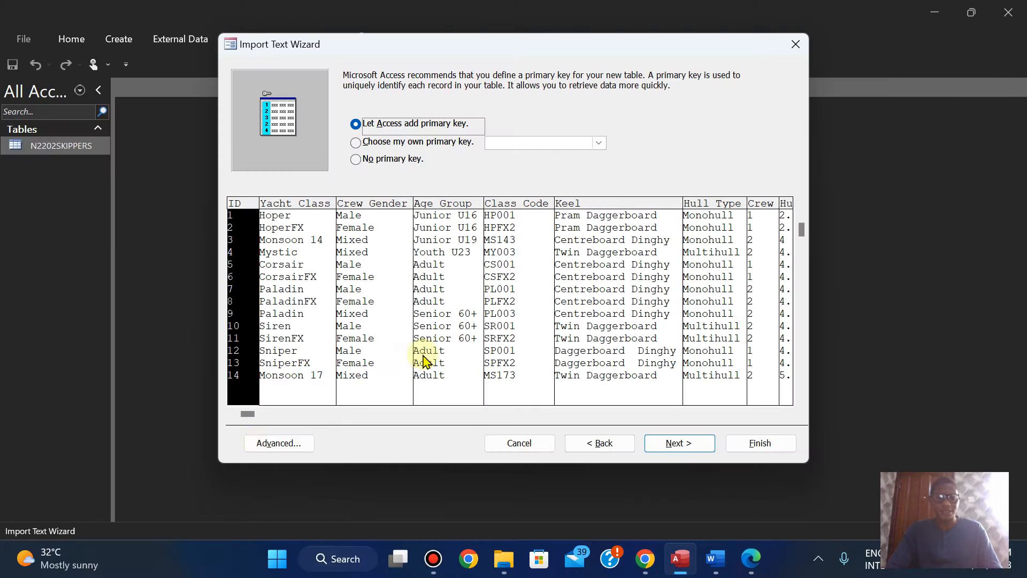
Step: Compare the N2202CLASS import specification's field names and data types with the exam paper's table, and accept the specification
click(252, 448)
click(751, 560)
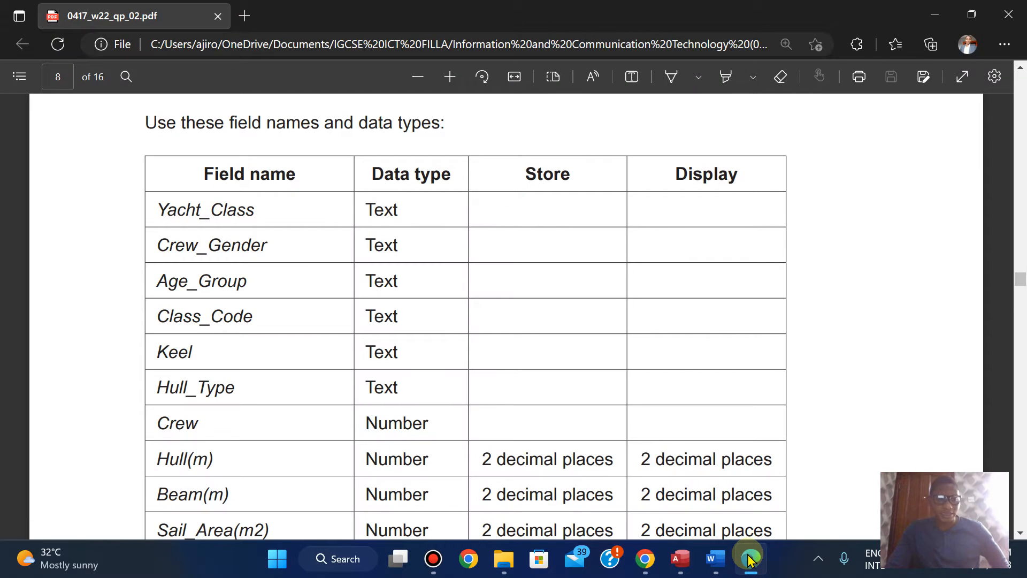
click(752, 560)
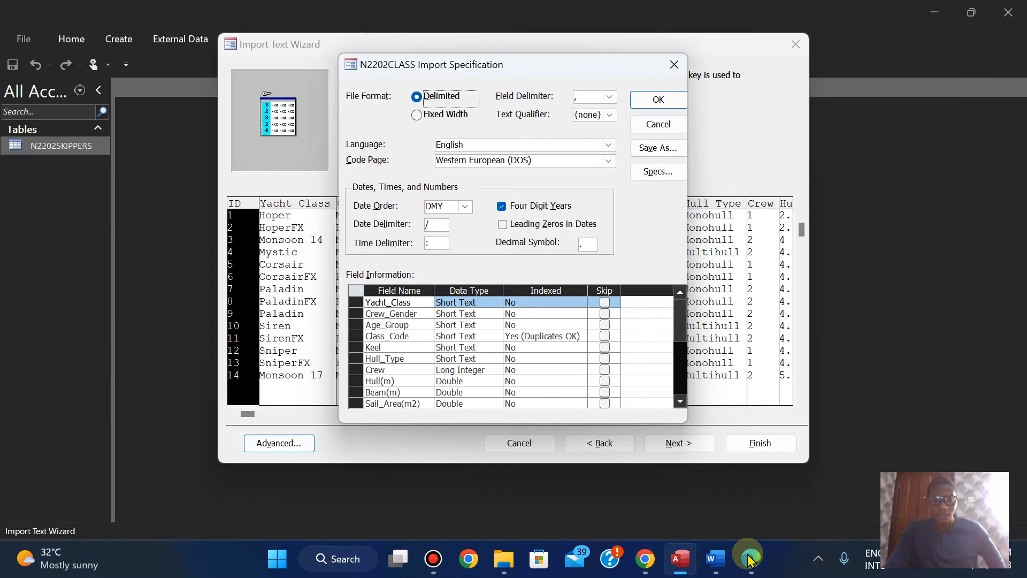
click(751, 560)
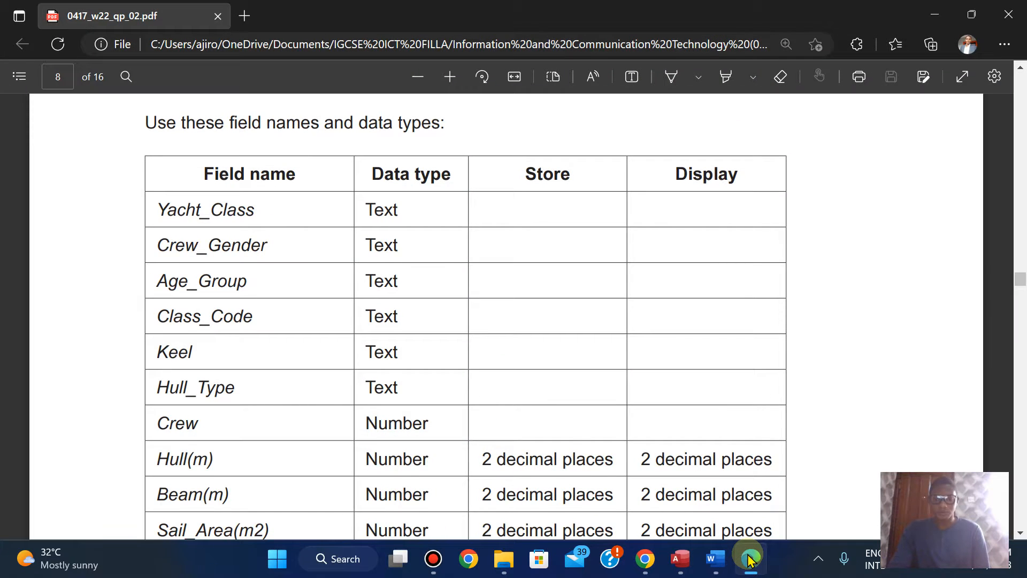
key(Down)
key(Down)
key(Down)
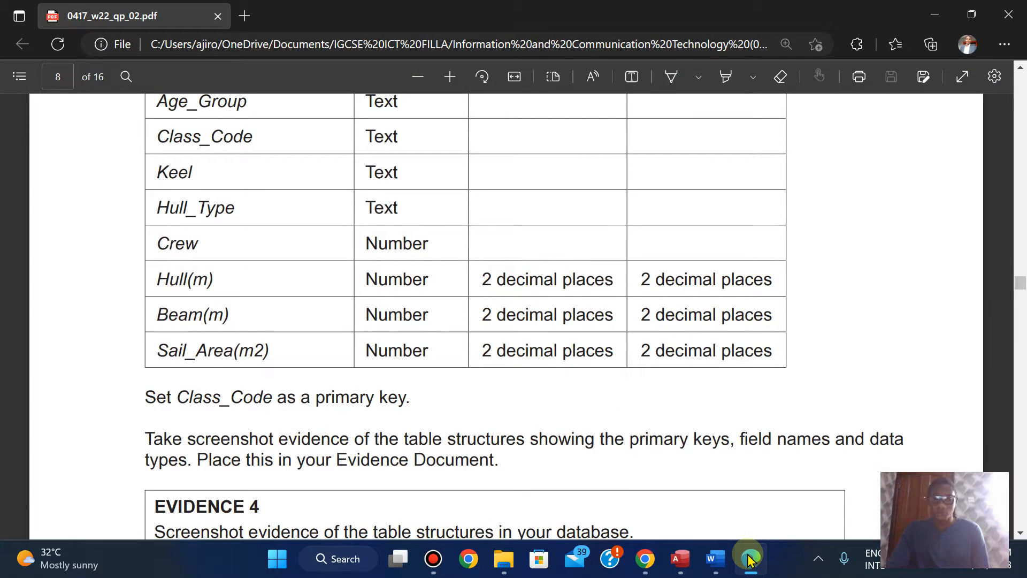
click(751, 560)
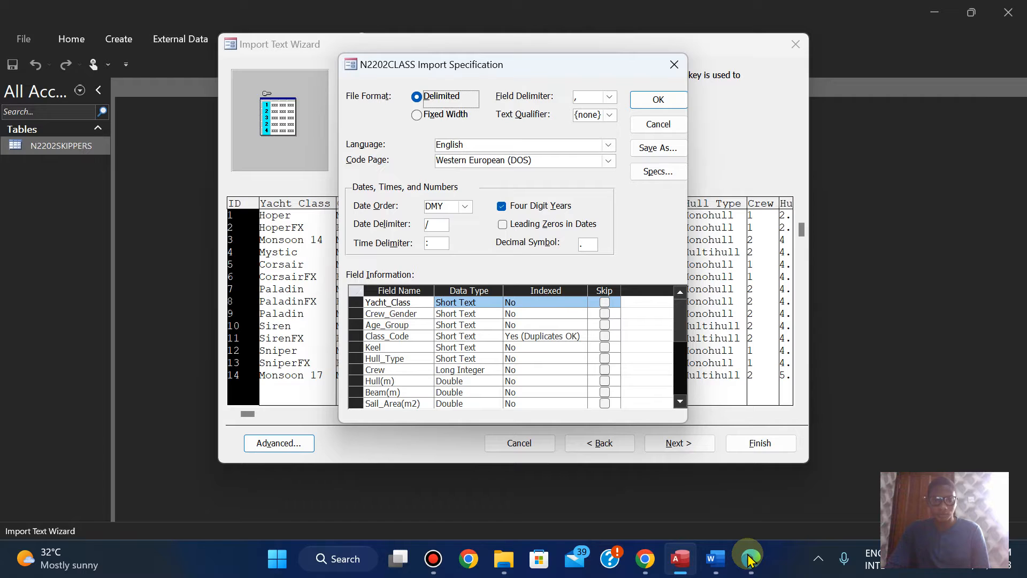
click(752, 560)
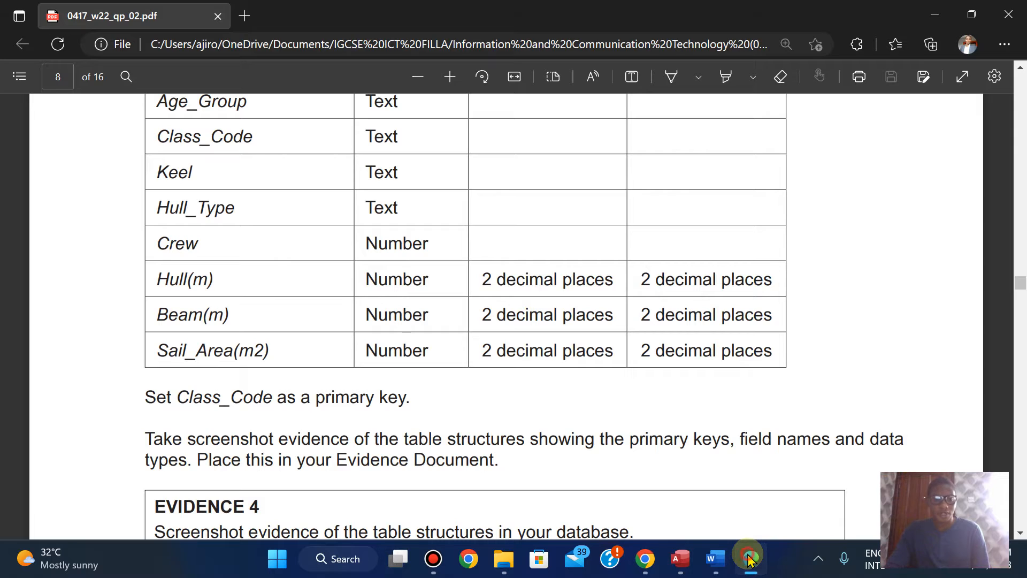
click(751, 560)
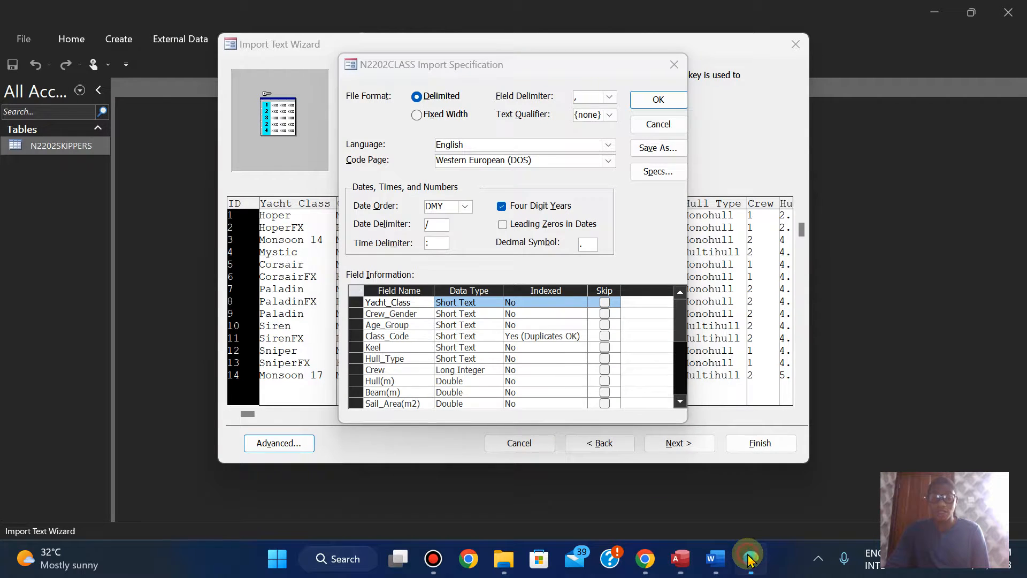
click(751, 559)
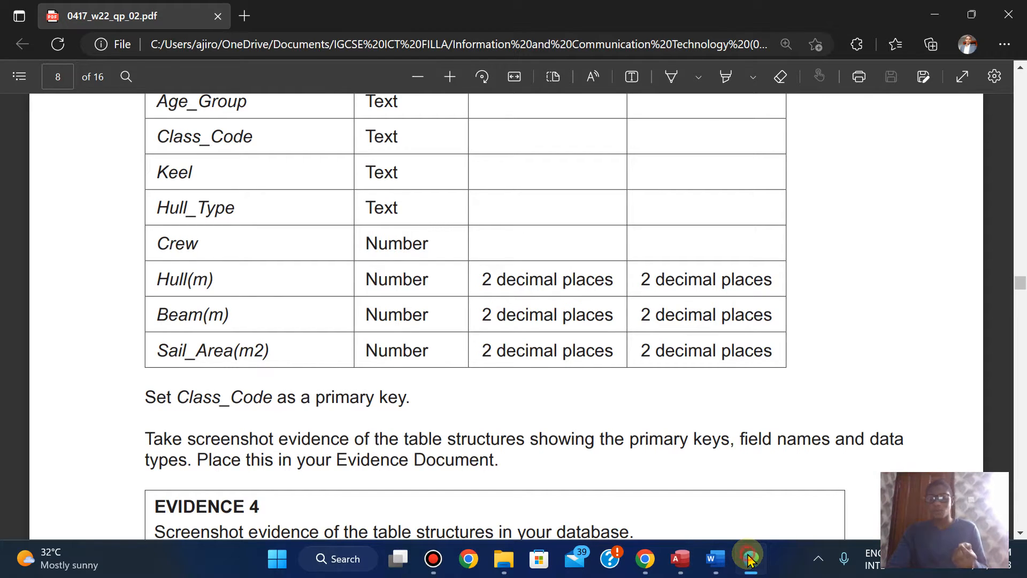
click(751, 559)
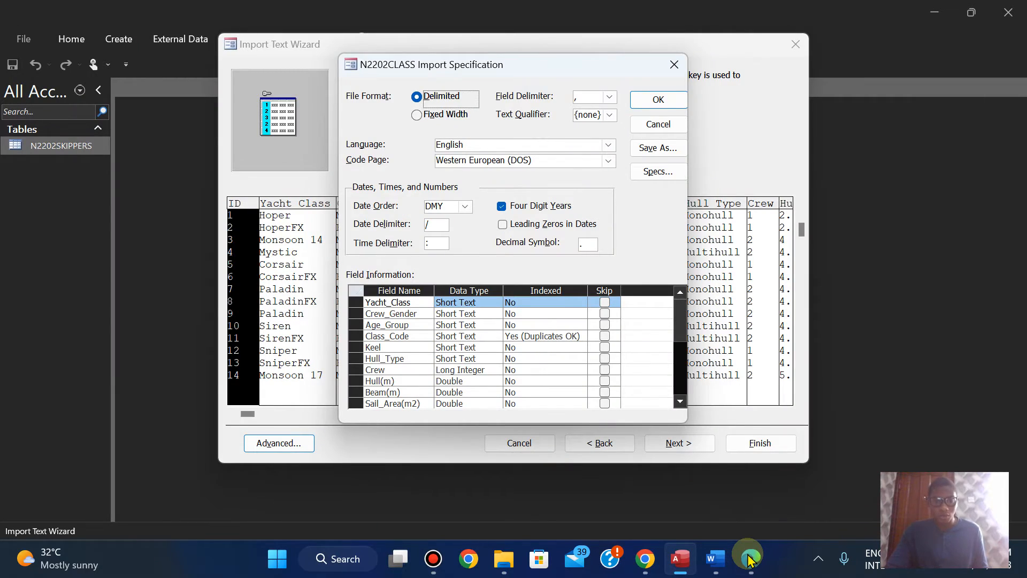
click(751, 559)
click(749, 559)
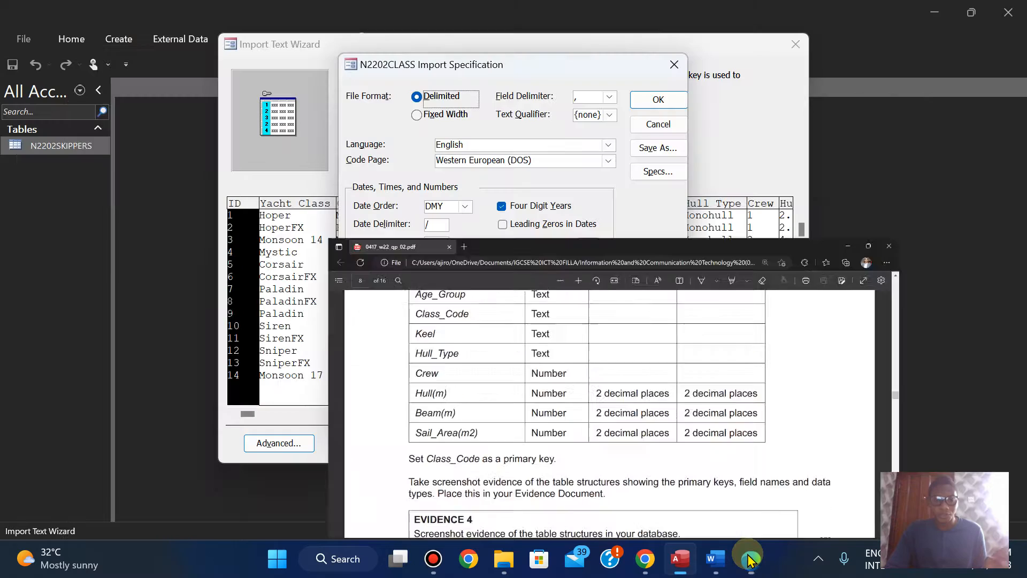
click(749, 559)
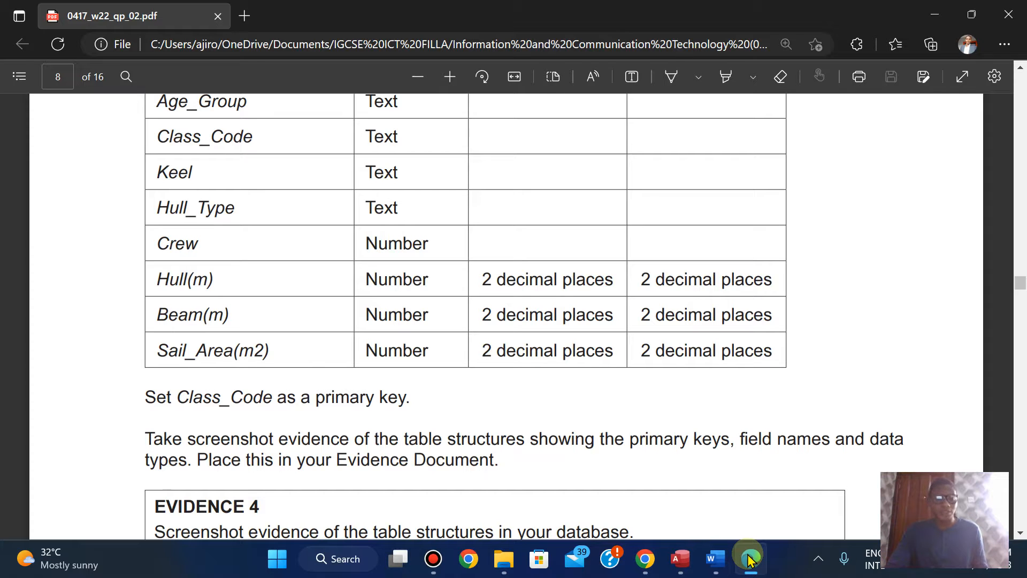
click(749, 560)
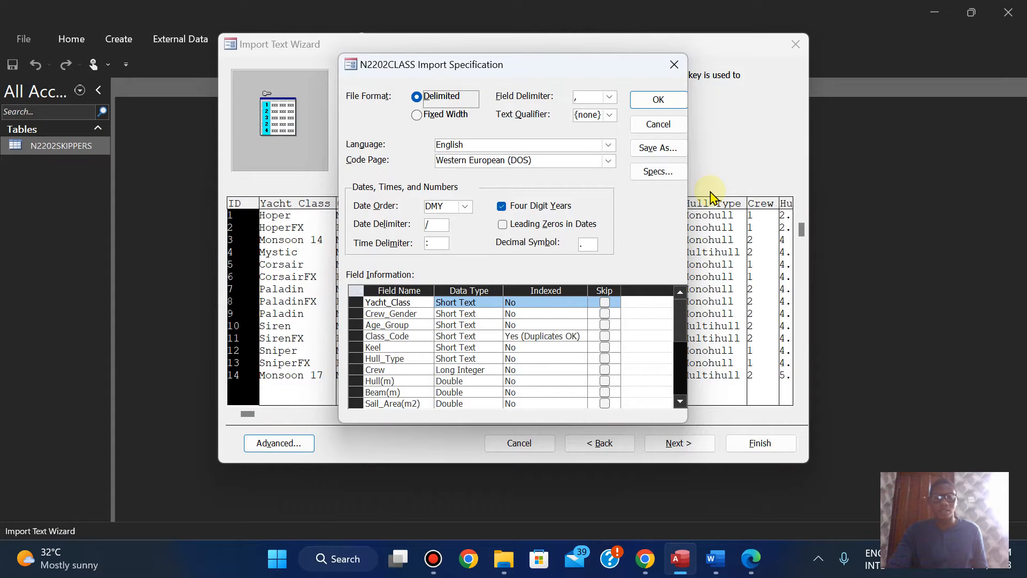
click(658, 99)
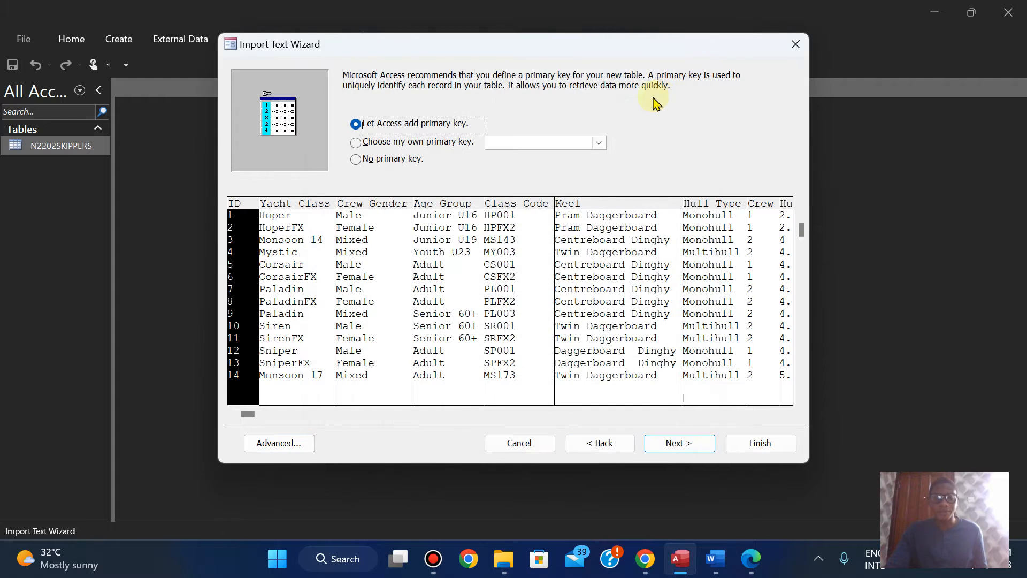
Step: Choose Class_Code as the primary key for the imported table and check the choice against the exam paper
click(599, 143)
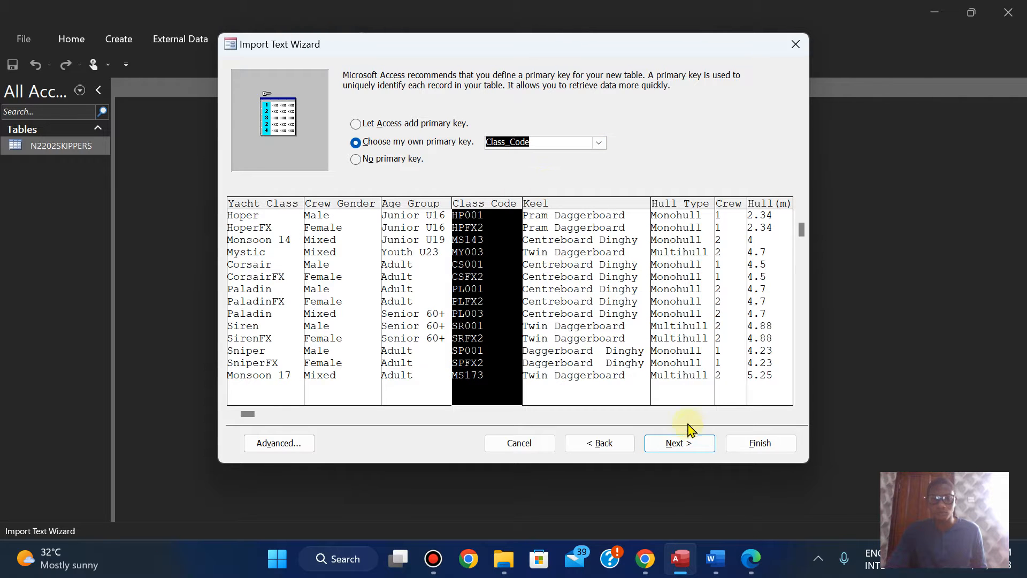
click(754, 560)
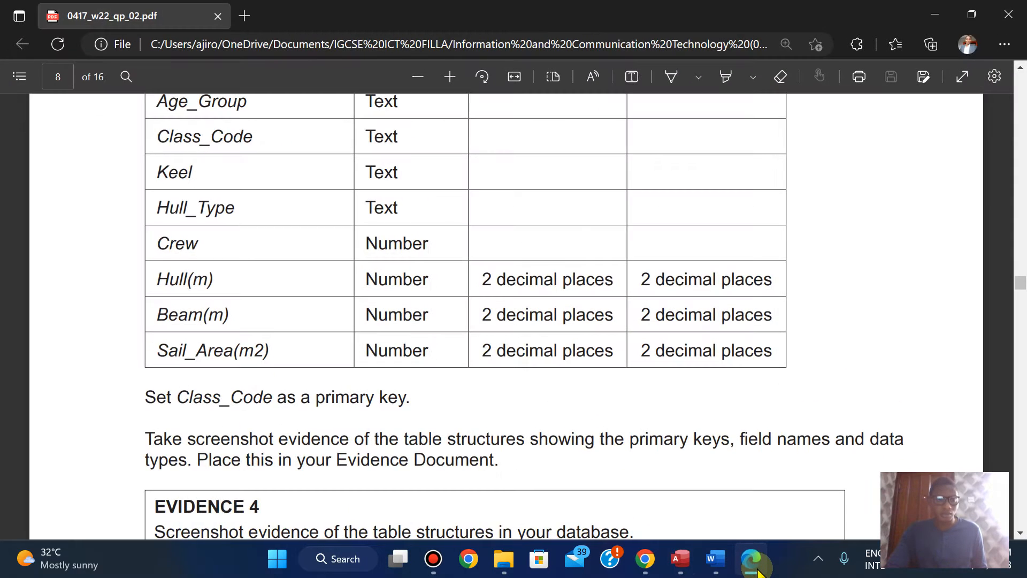
click(755, 567)
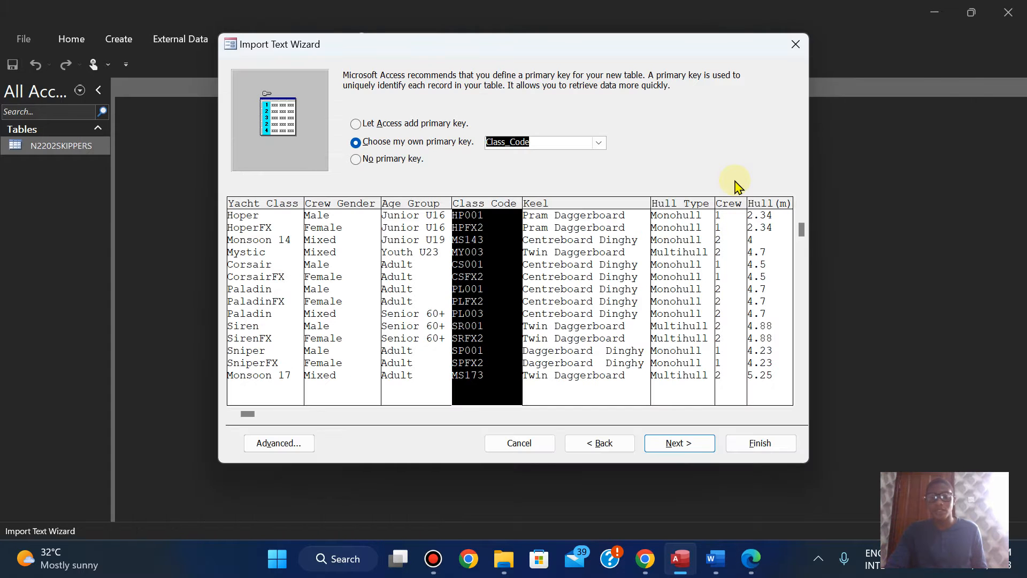
Step: Finish importing the data to the table N2202CLASS and close the import without saving the import steps
click(665, 444)
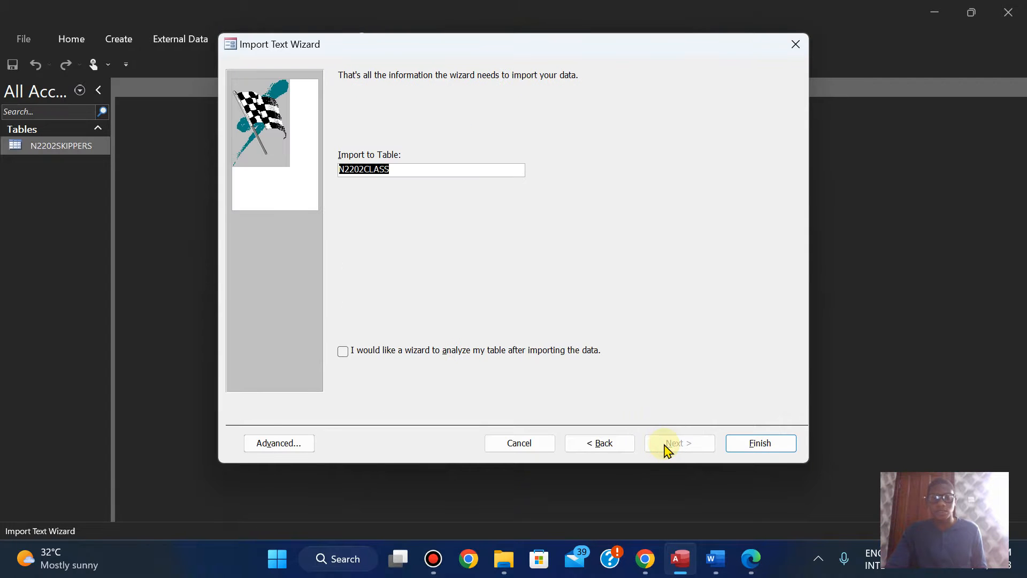
click(738, 451)
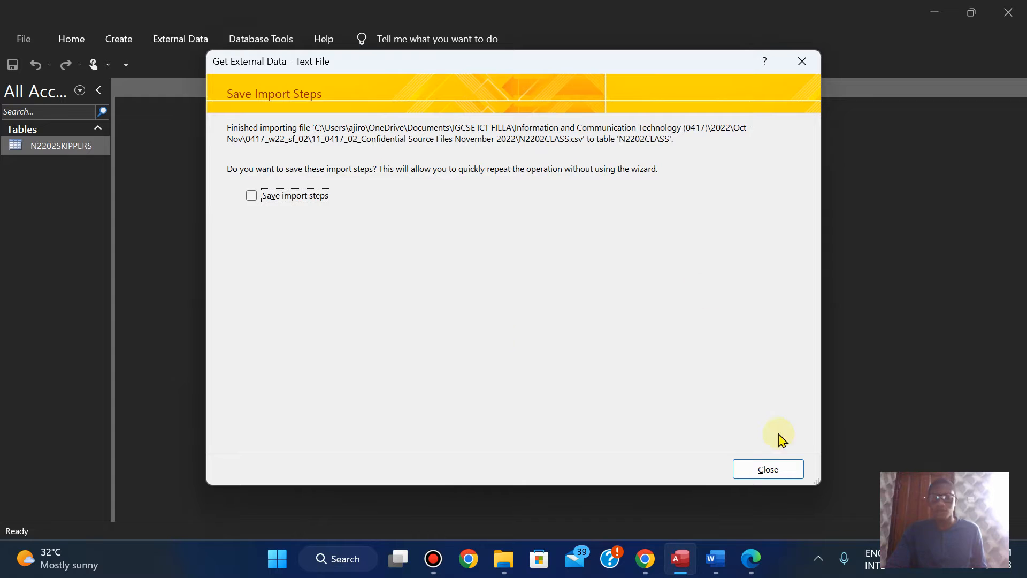
click(766, 470)
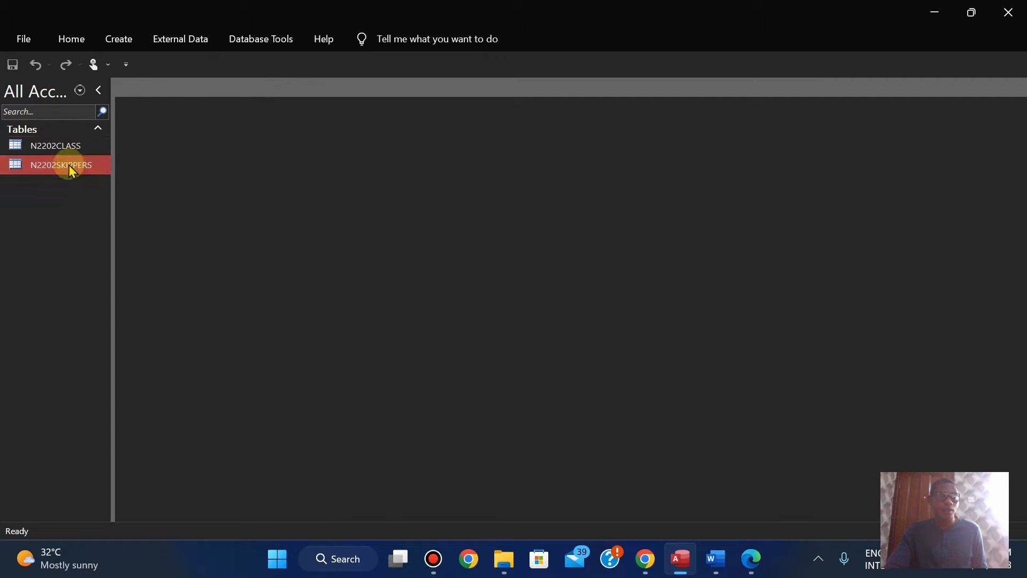
Step: Open the N2202CLASS table and switch it to Design View
mouse_move(63, 151)
mouse_down()
mouse_move(148, 78)
mouse_move(60, 148)
mouse_move(65, 140)
mouse_up()
double_click(65, 140)
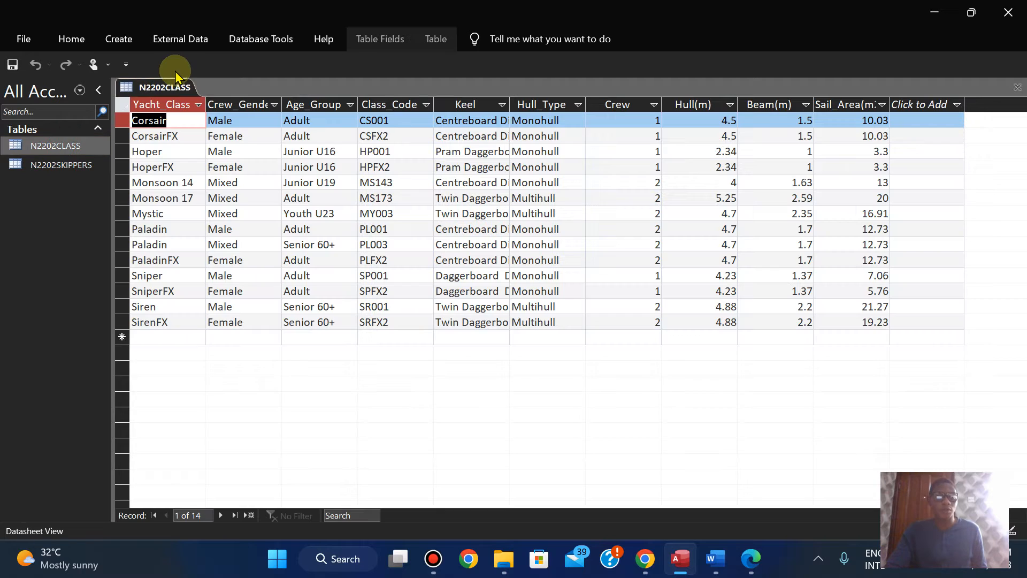
right_click(160, 88)
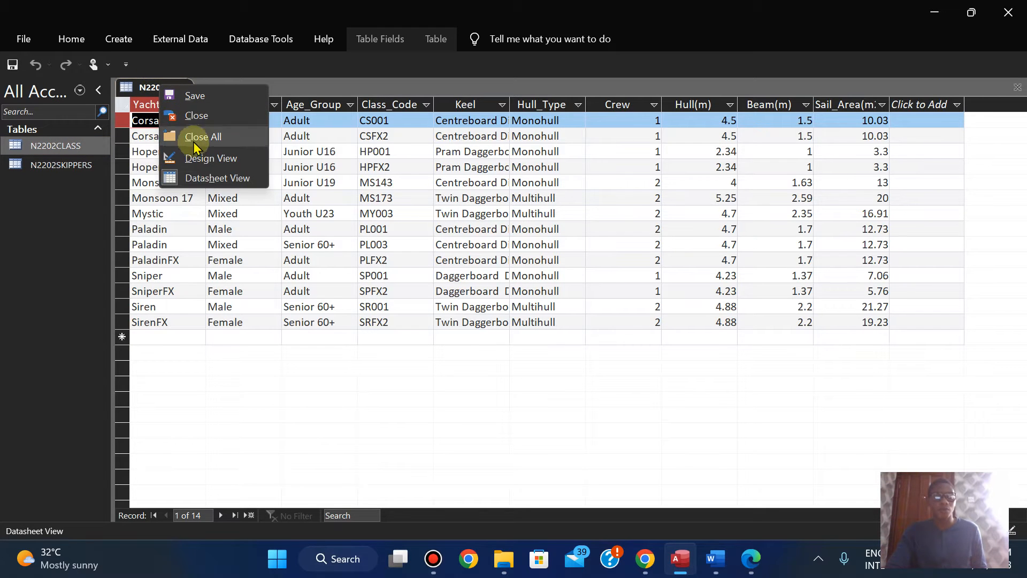
click(190, 163)
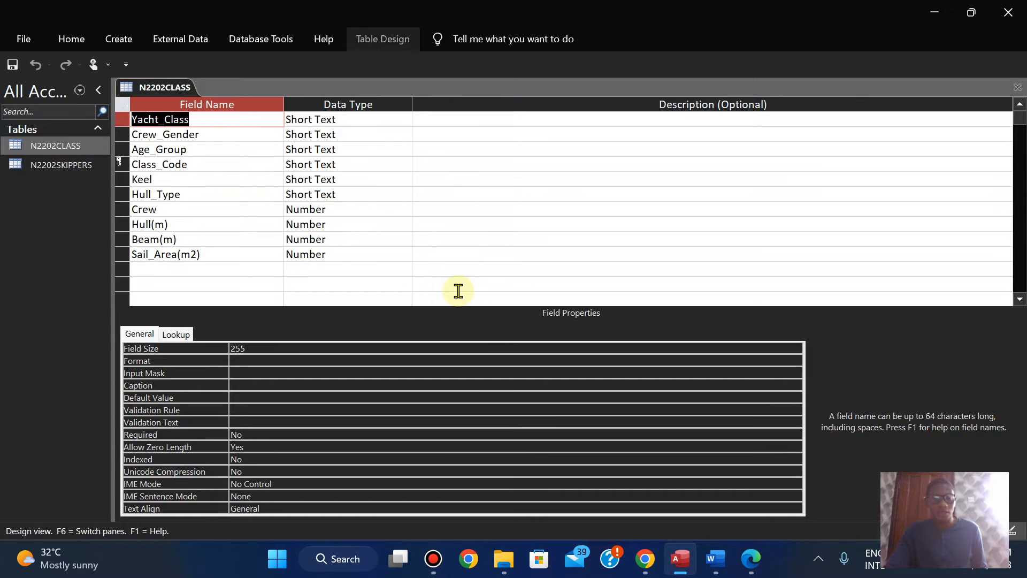
Step: Check the Hull(m) requirements in the exam paper, and set the field to Standard format with 2 decimal places
click(328, 226)
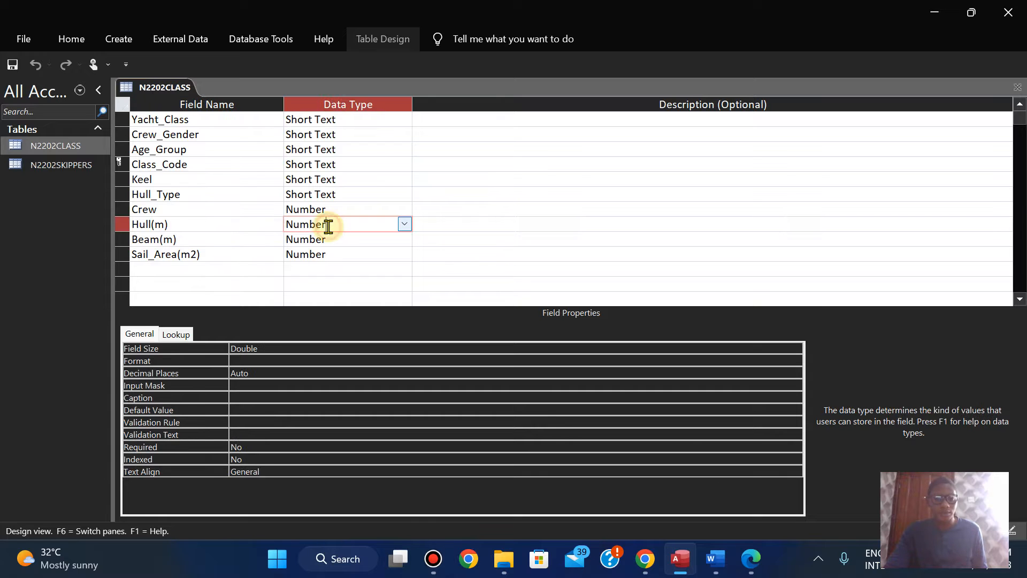
click(752, 559)
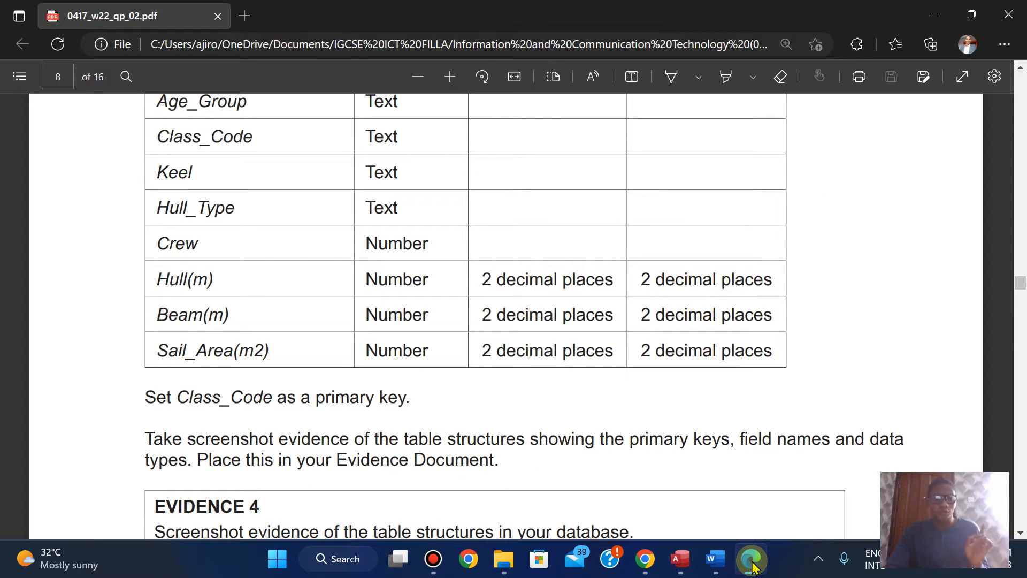
click(751, 566)
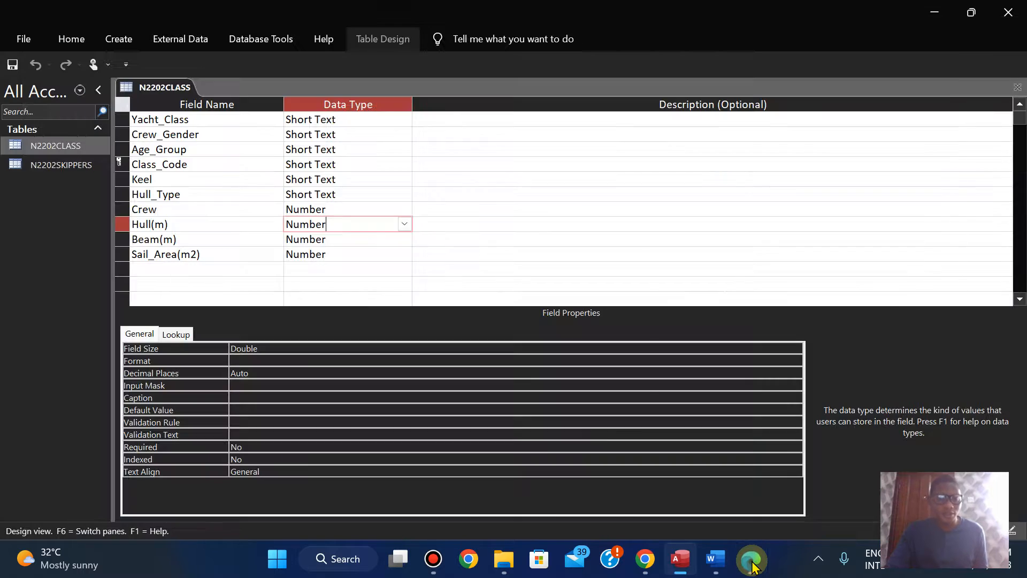
click(322, 362)
click(795, 360)
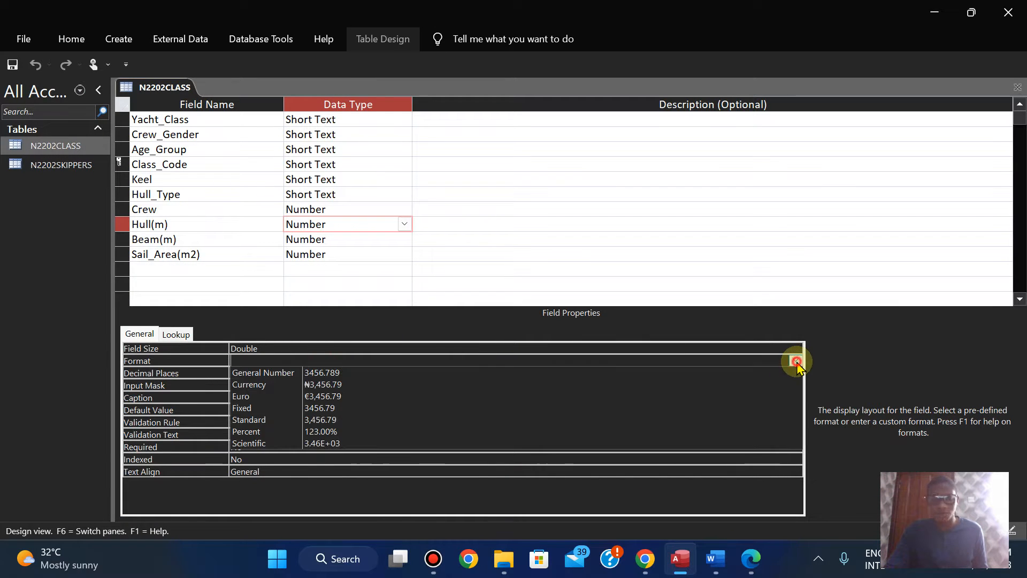
click(535, 420)
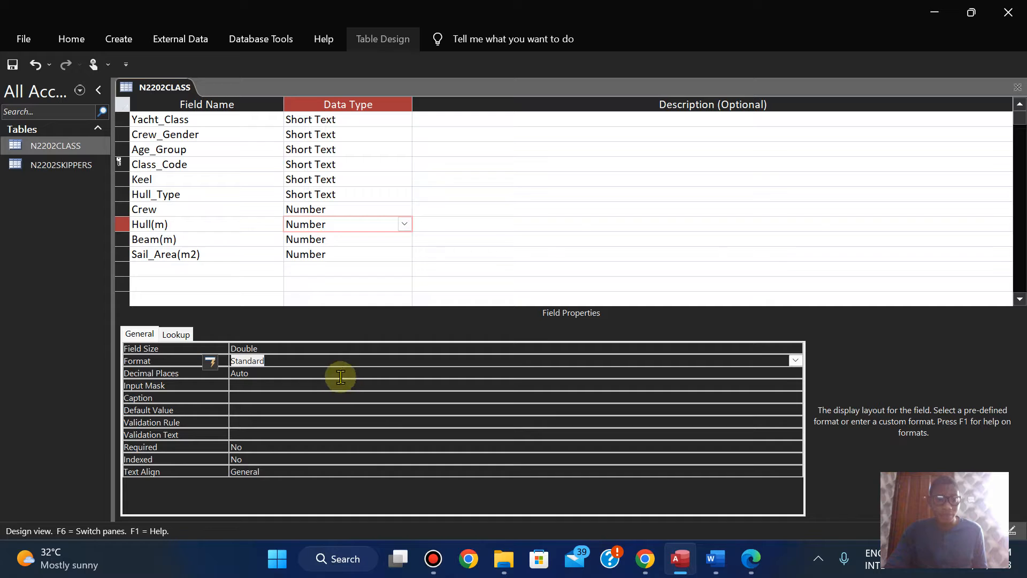
click(336, 373)
click(795, 373)
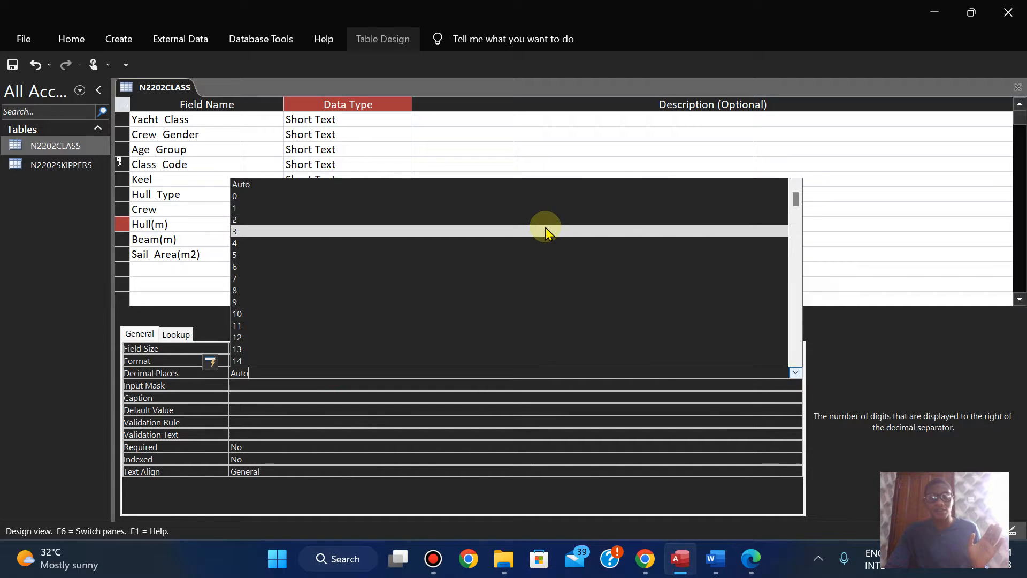
click(540, 223)
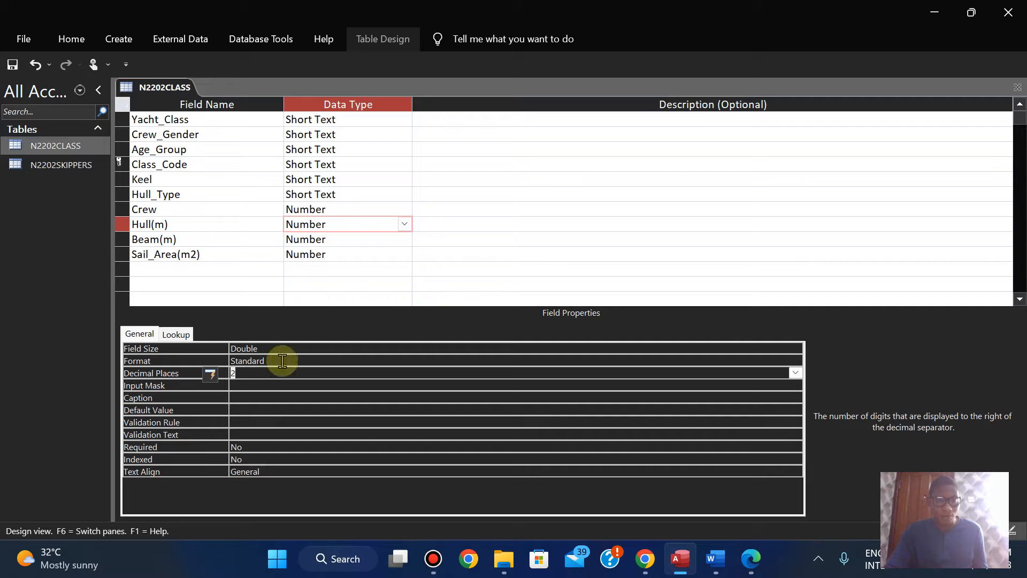
Step: Set the Beam(m) field to Standard format with 2 decimal places
click(332, 240)
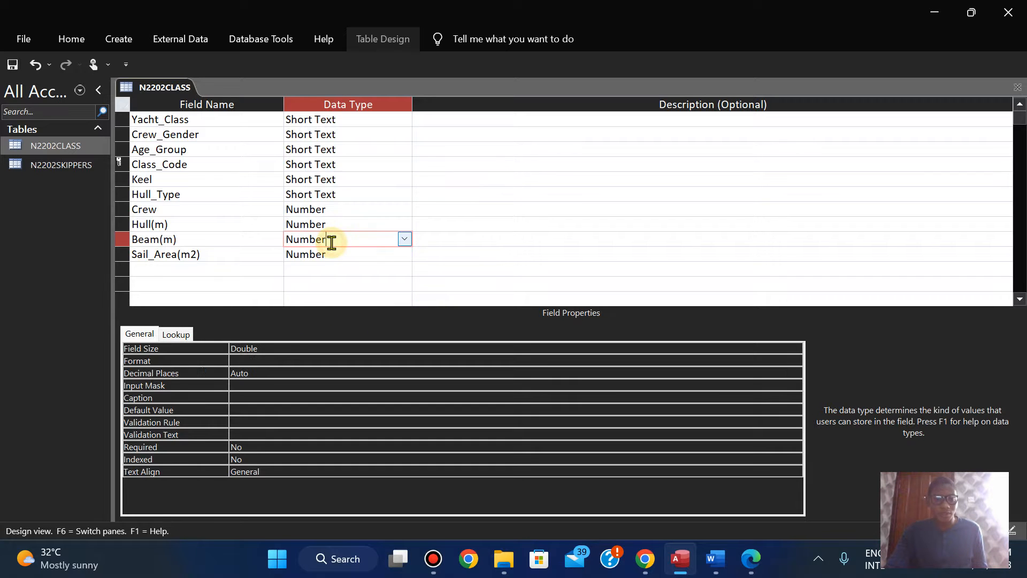
click(277, 360)
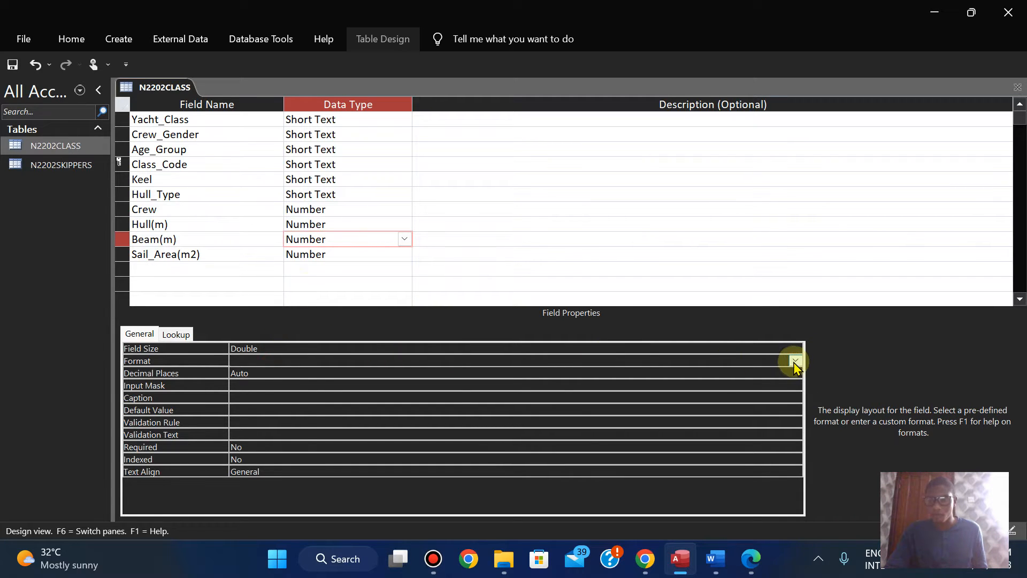
click(795, 360)
click(563, 420)
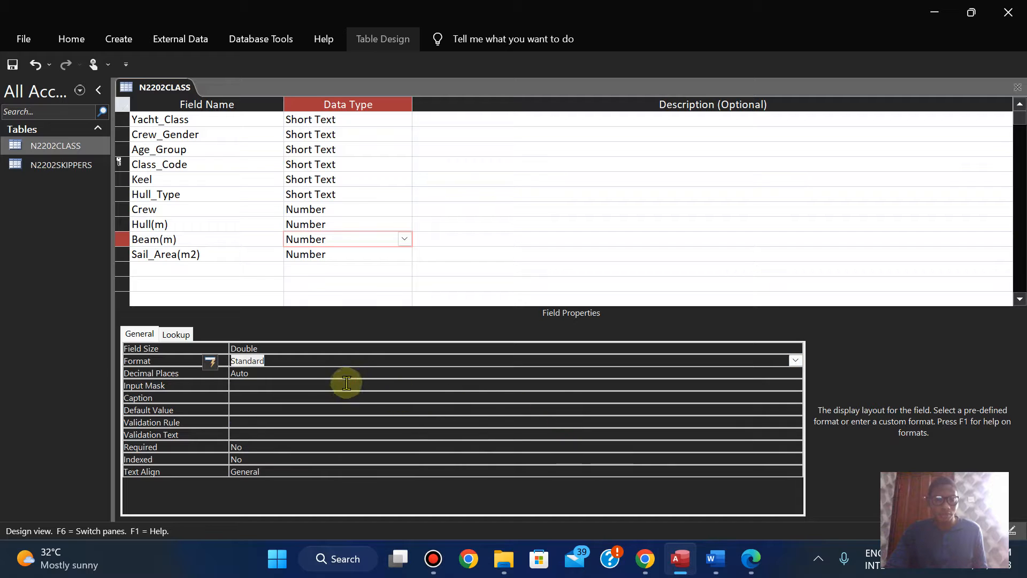
click(346, 374)
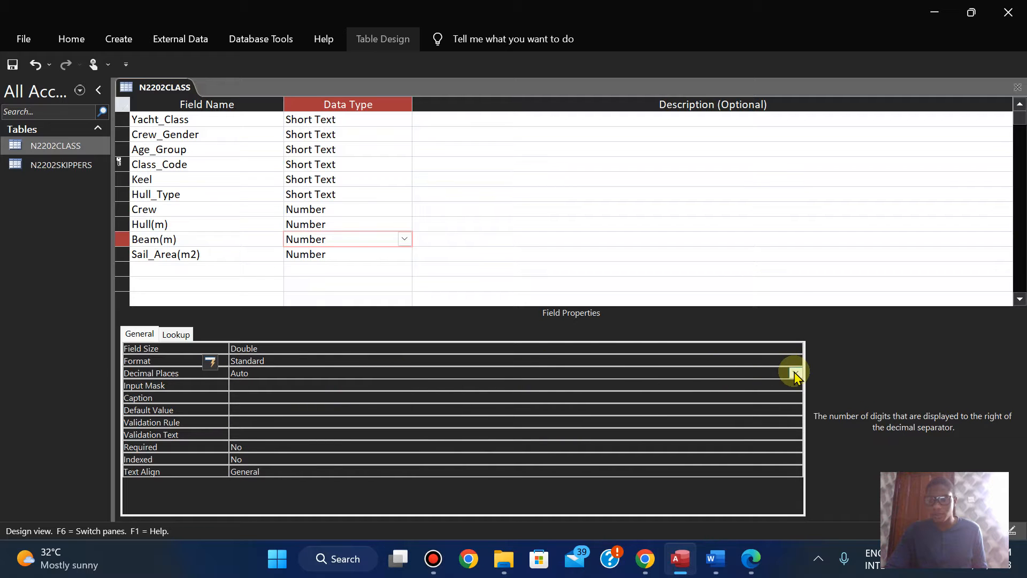
click(795, 373)
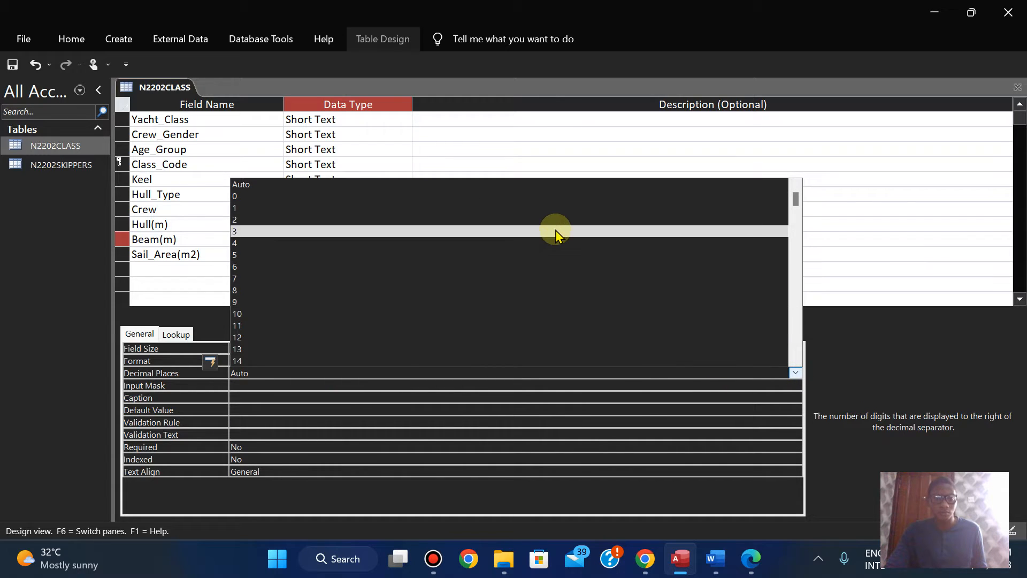
click(554, 220)
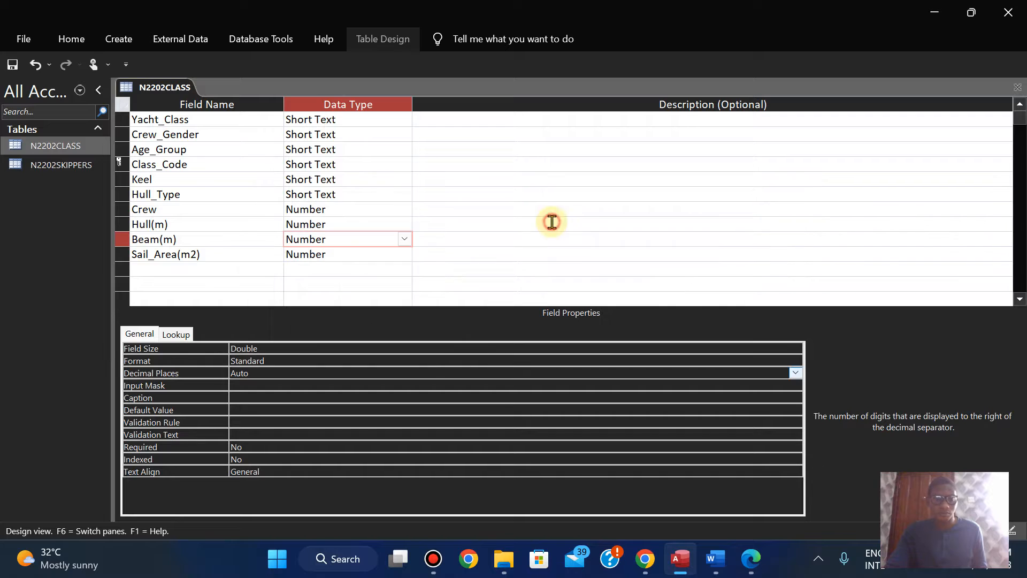
Step: Set the Sail_Area(m2) field to Standard format with 2 decimal places
click(351, 252)
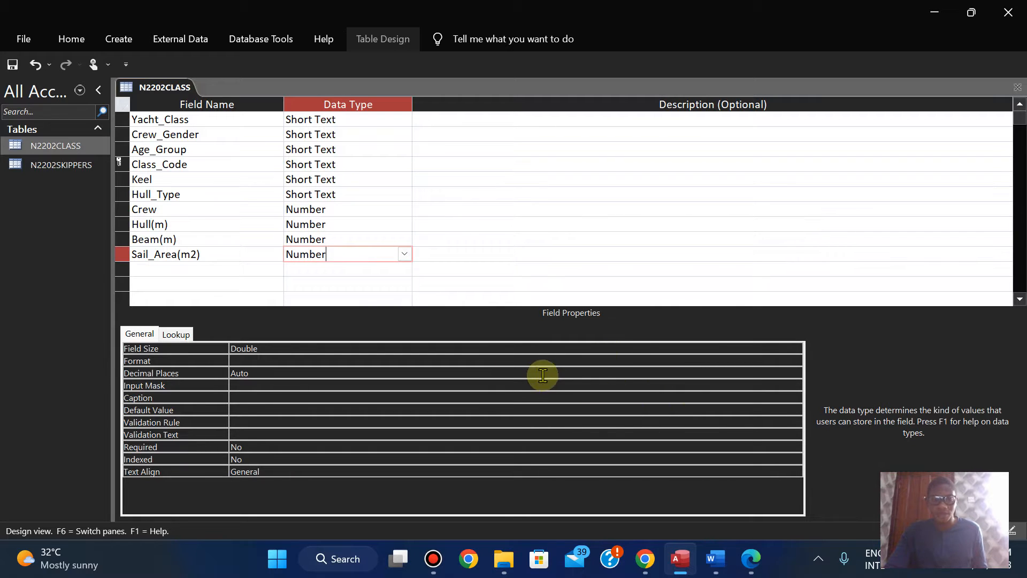
click(551, 361)
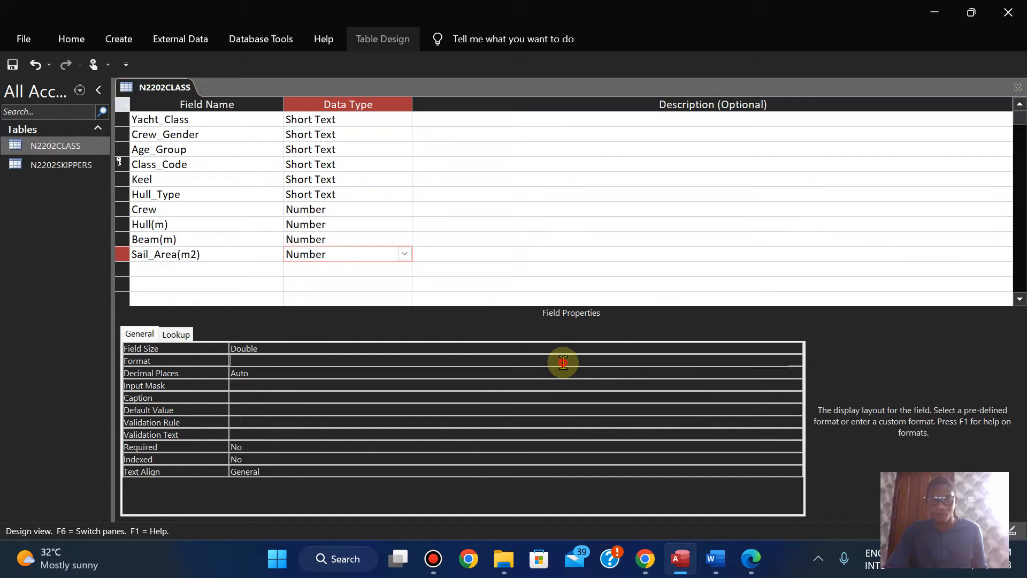
click(796, 361)
click(464, 417)
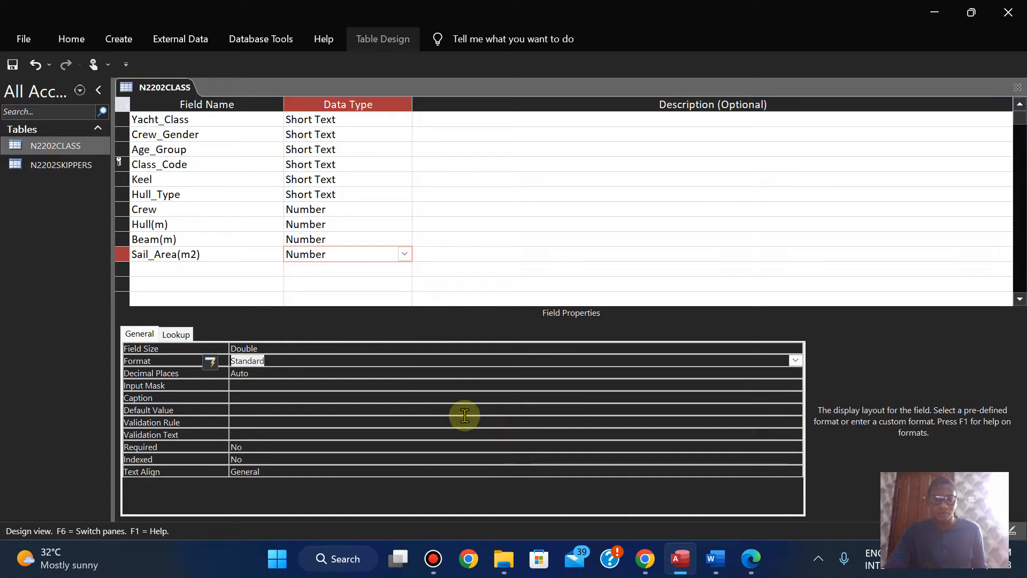
click(313, 372)
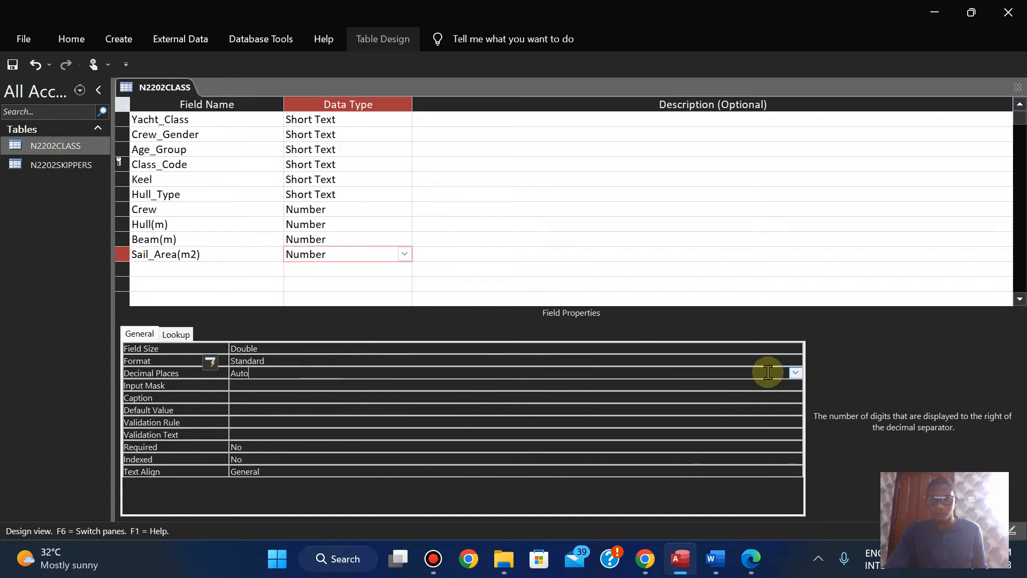
click(795, 373)
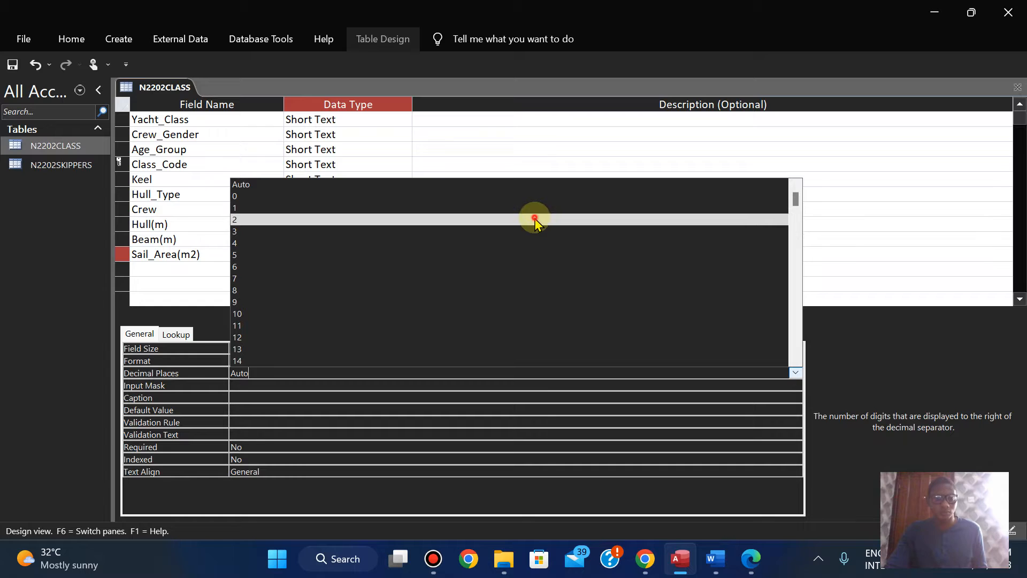
click(535, 219)
Step: Review the exam paper's field requirements for the class table and the Evidence 4 instructions in the browser
click(751, 561)
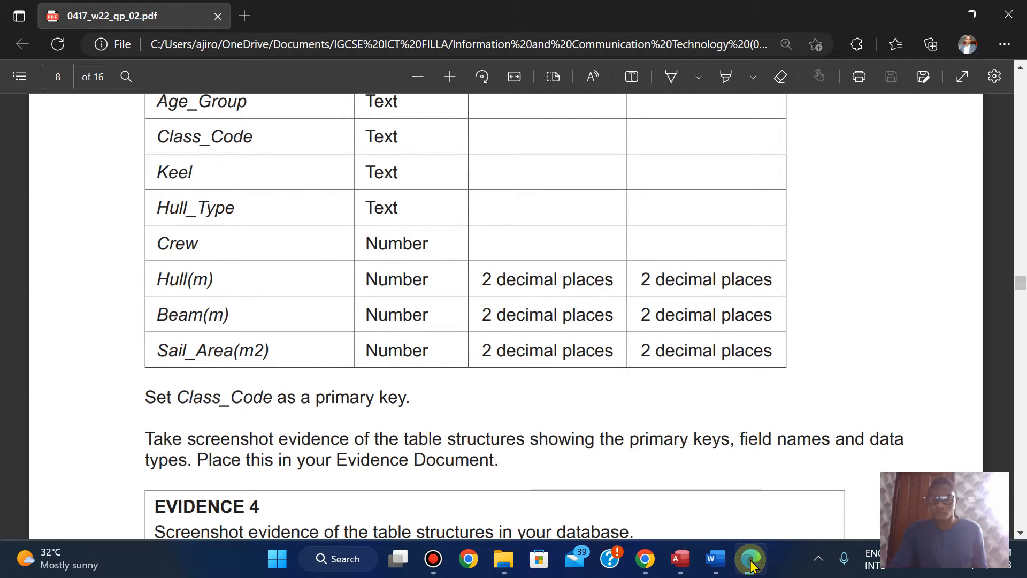
key(Up)
key(Up)
key(Up)
key(Up)
key(Down)
key(Down)
key(Down)
key(Down)
key(Down)
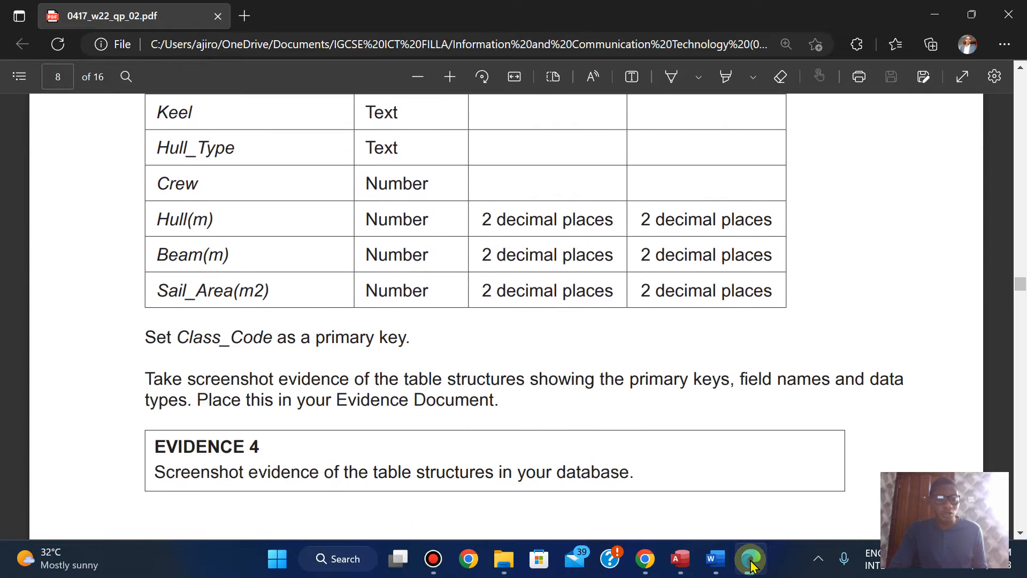
key(Down)
key(Down)
click(752, 564)
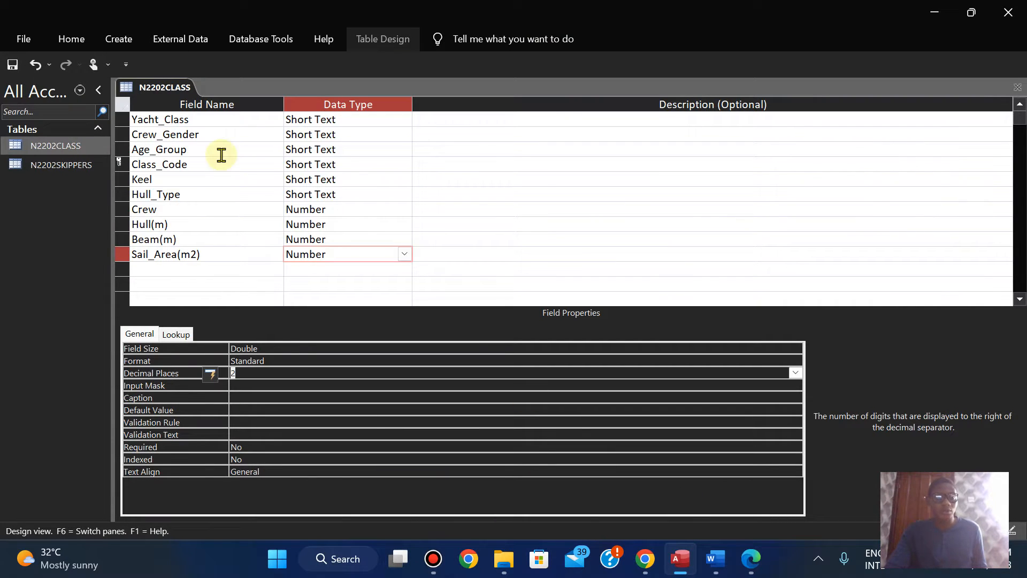
Step: Save the N2202CLASS table design in Access and switch the table to Datasheet View
right_click(153, 88)
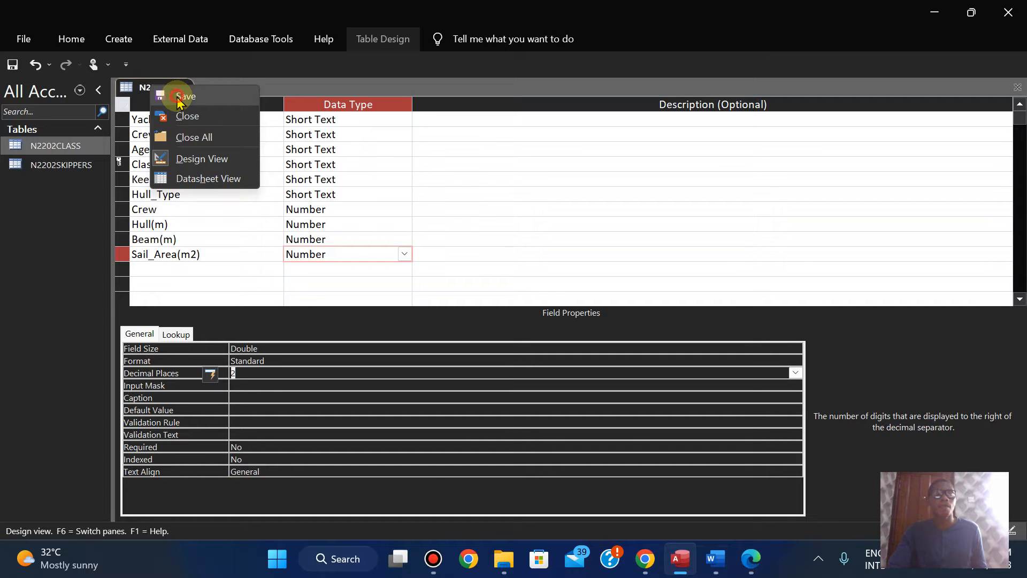
click(178, 98)
right_click(160, 95)
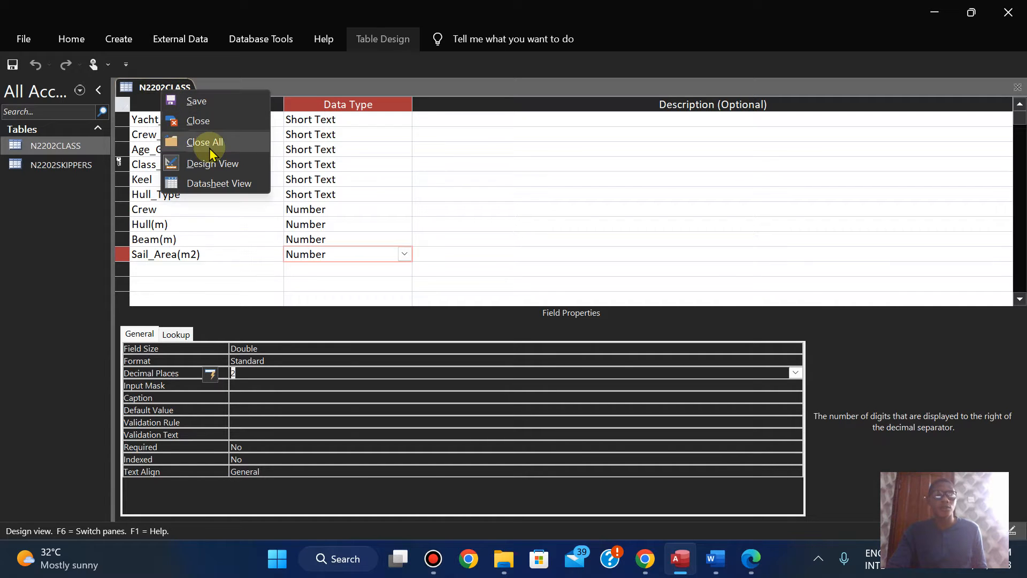
click(213, 185)
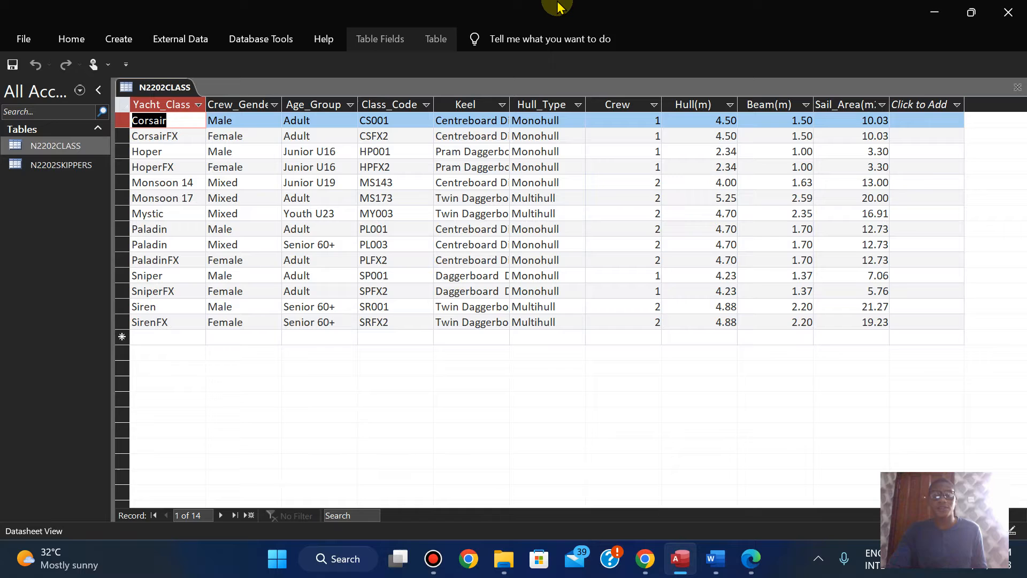
Step: Fit the widths of the N2202CLASS datasheet columns, from Yacht_Class to Sail_Area(m2), to their contents
double_click(207, 105)
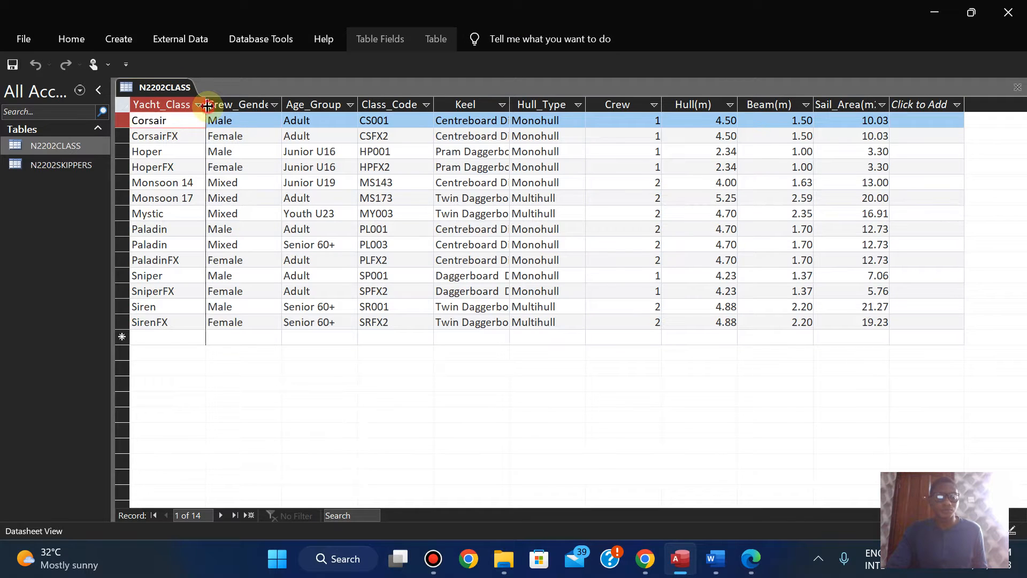
double_click(284, 104)
double_click(369, 101)
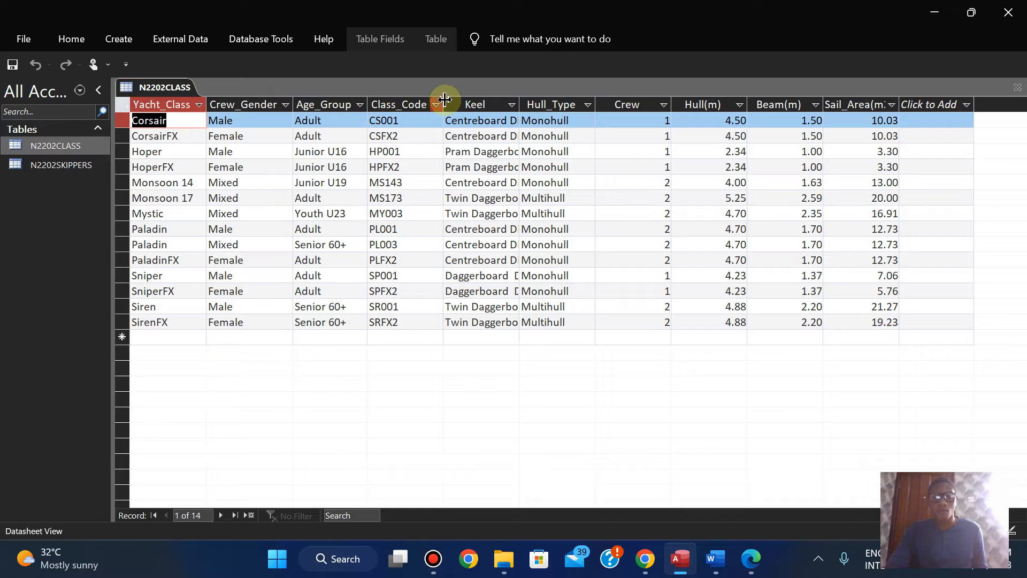
double_click(444, 99)
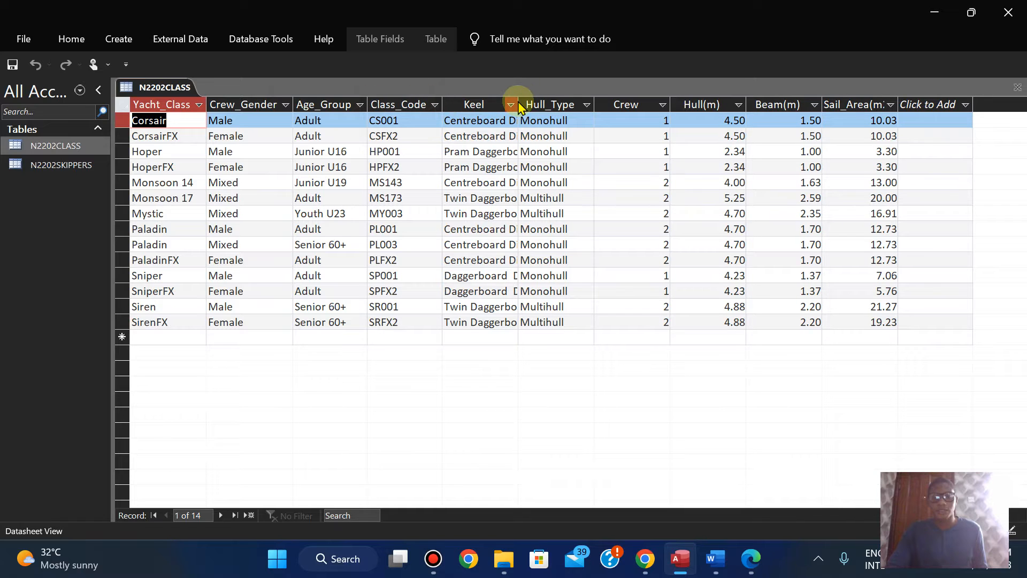
double_click(519, 99)
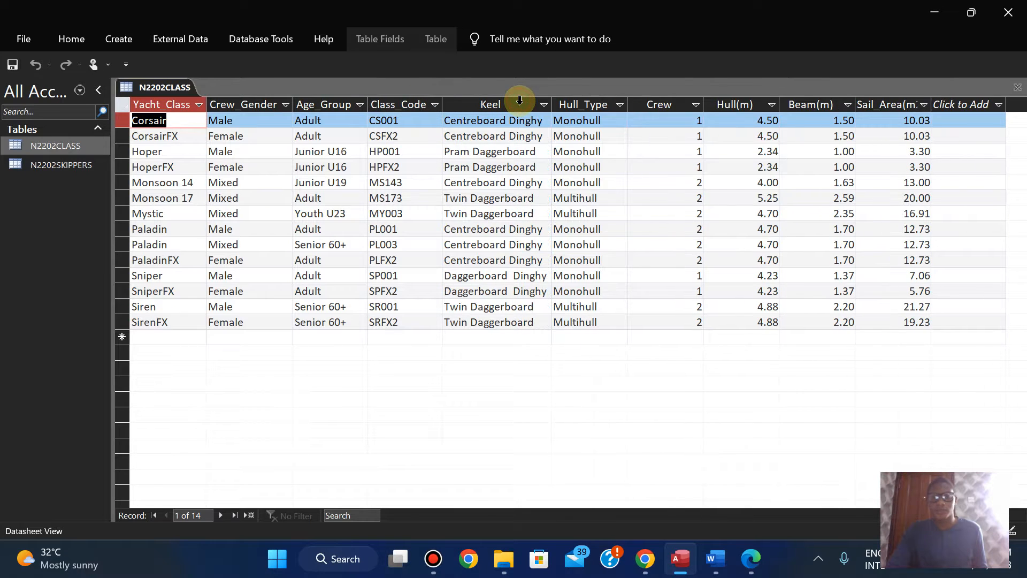
double_click(629, 104)
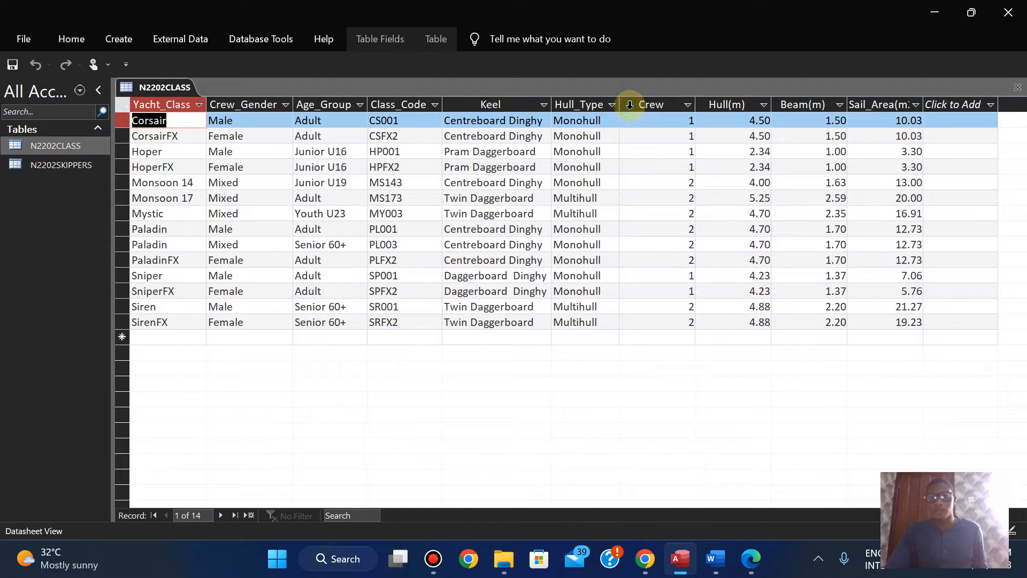
double_click(696, 104)
double_click(739, 104)
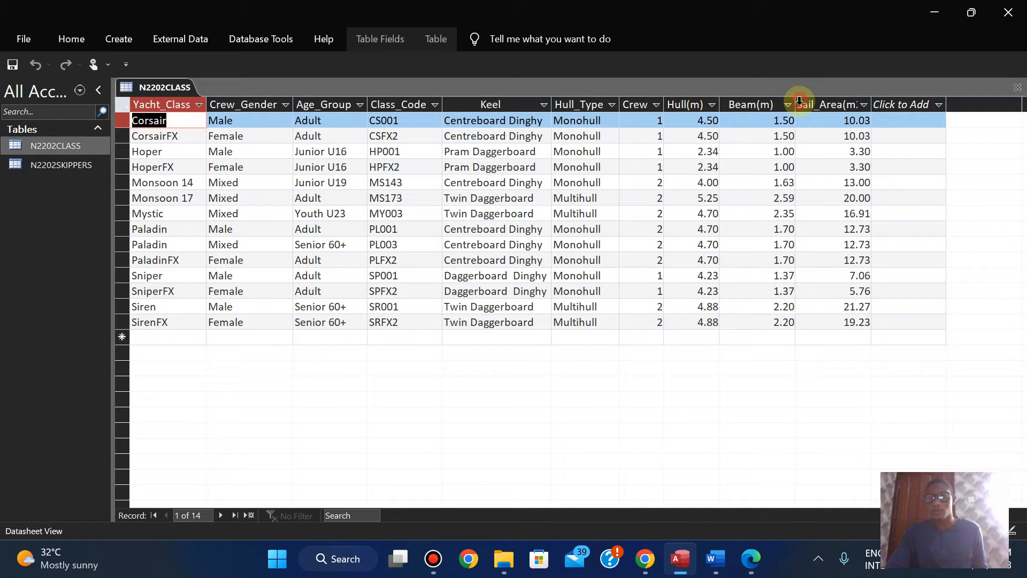
double_click(797, 103)
double_click(862, 103)
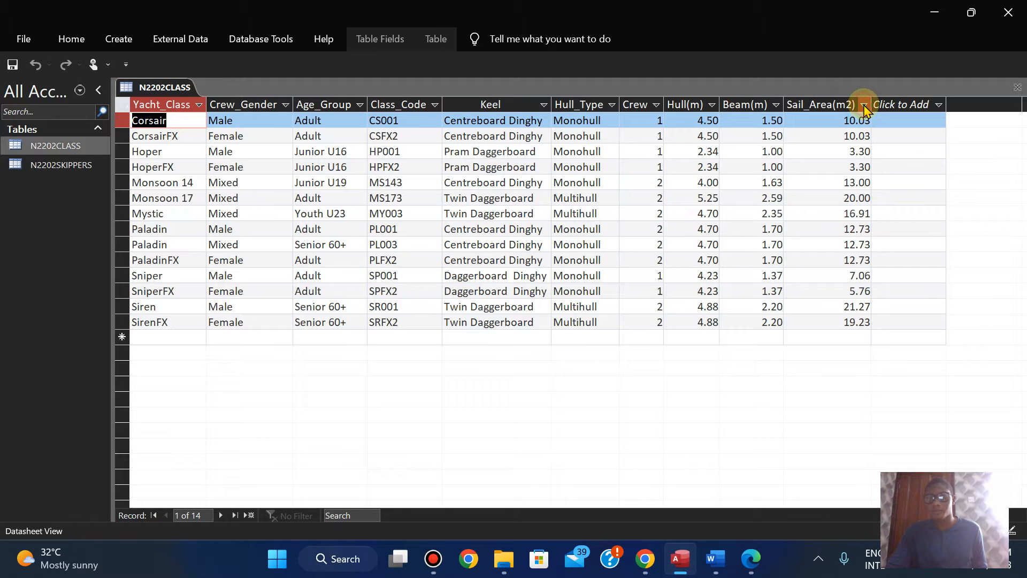
Step: Check the Evidence 4 instructions in the exam paper and switch the N2202CLASS table to Design View in Access
click(751, 554)
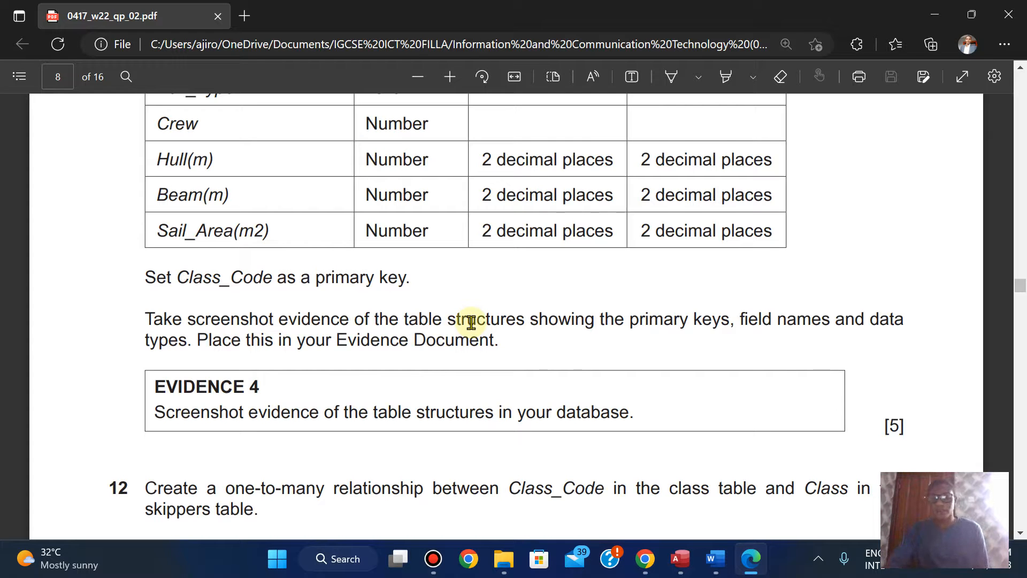
click(671, 477)
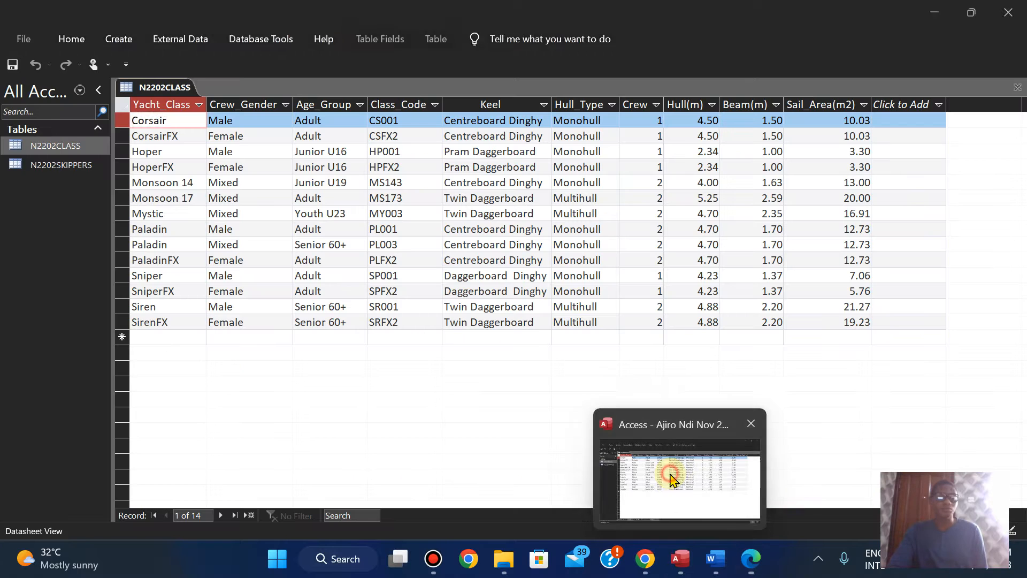
right_click(157, 87)
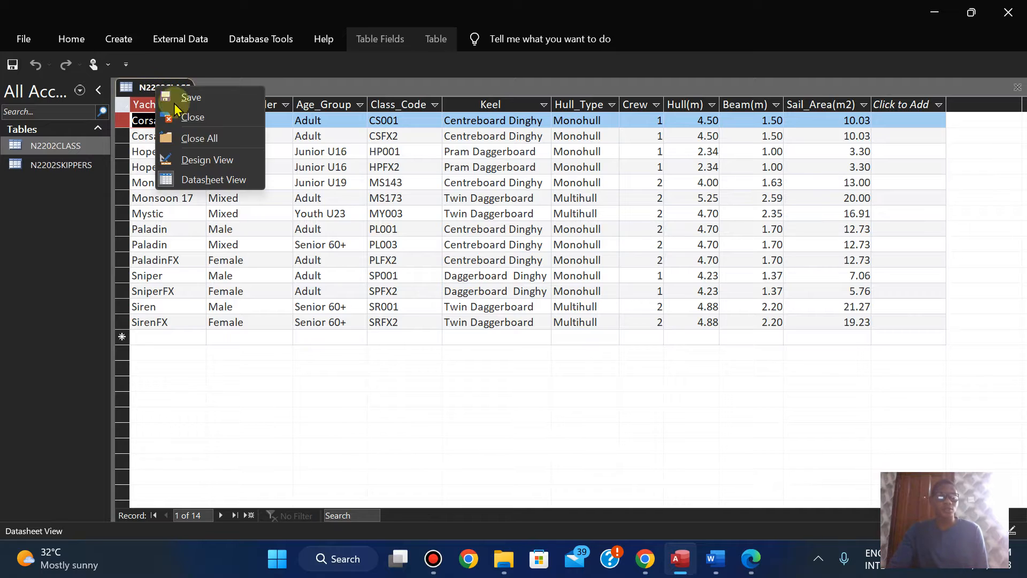
click(203, 160)
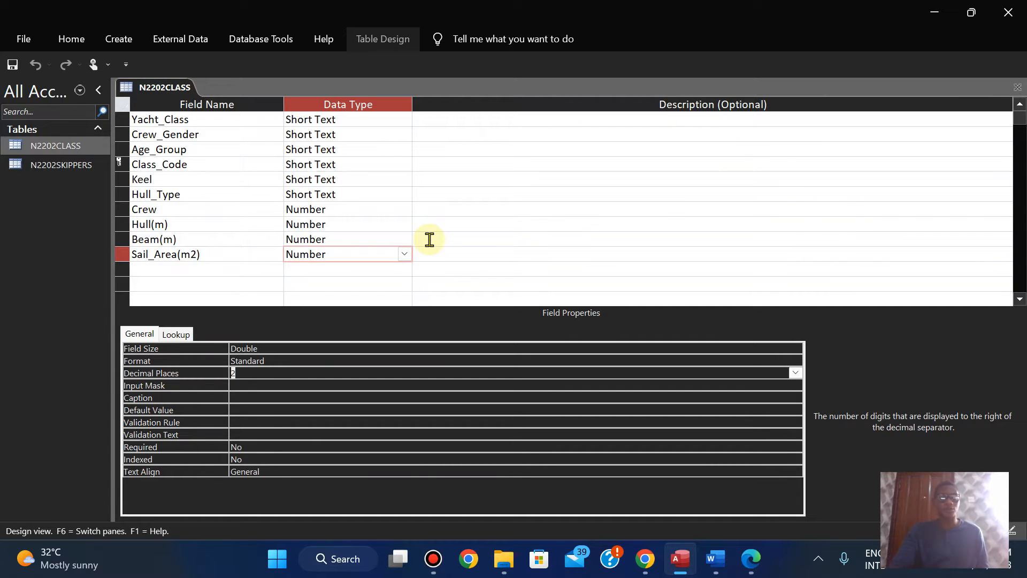
click(752, 563)
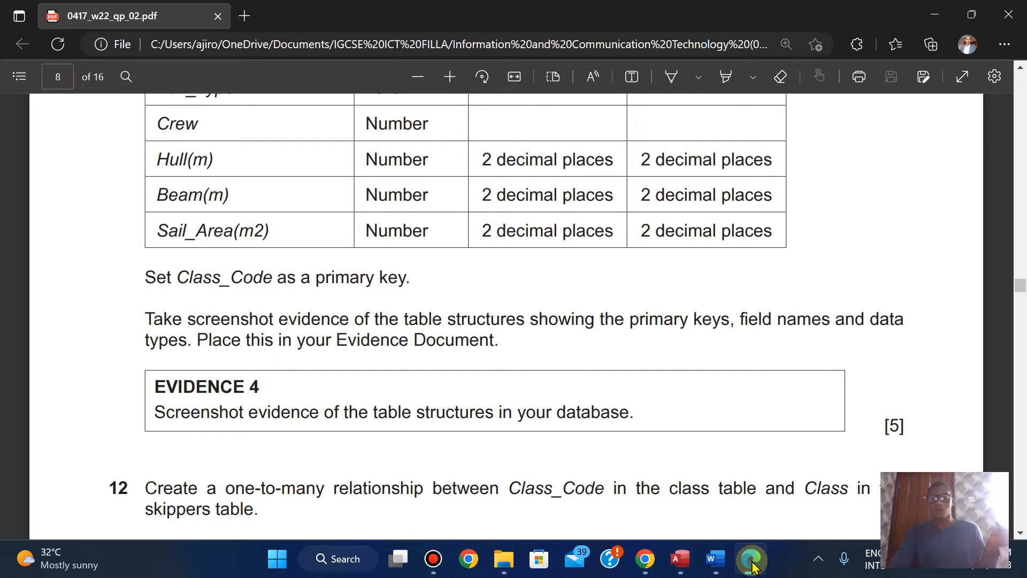
click(752, 563)
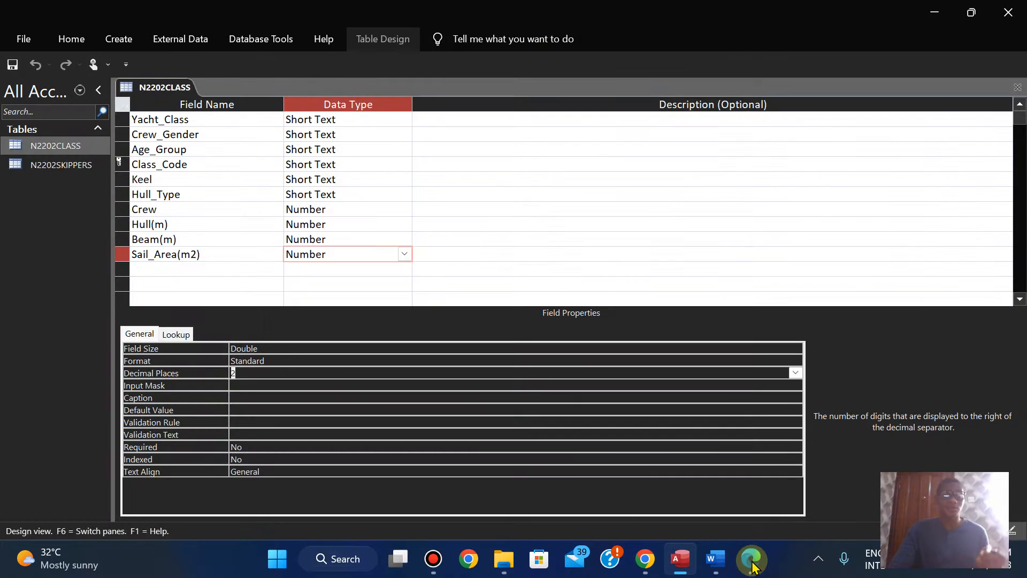
click(752, 562)
click(752, 562)
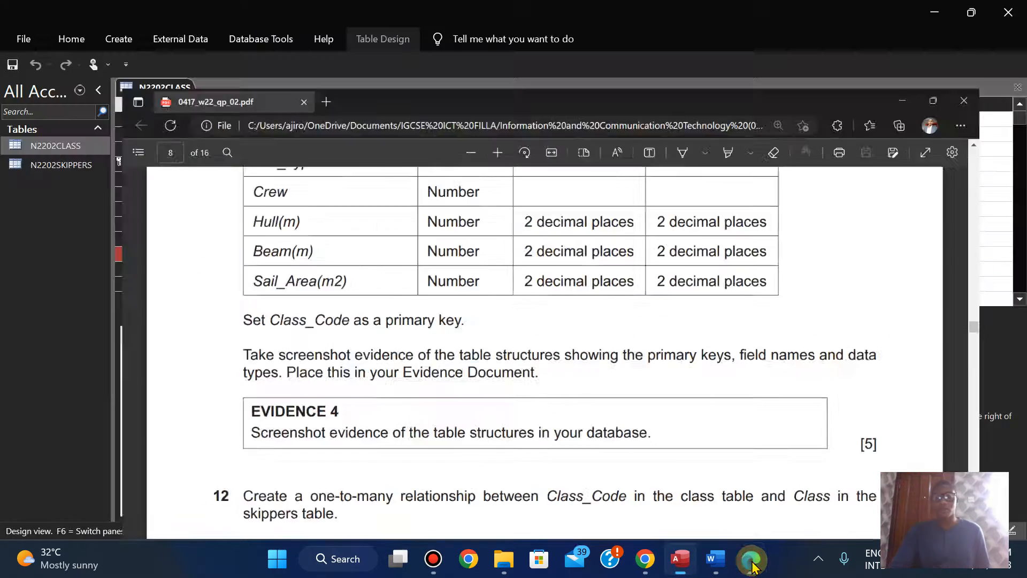
Step: Capture the N2202CLASS table structure, with its primary key, field names and data types, as a rectangular snip using Snipping Tool
click(280, 571)
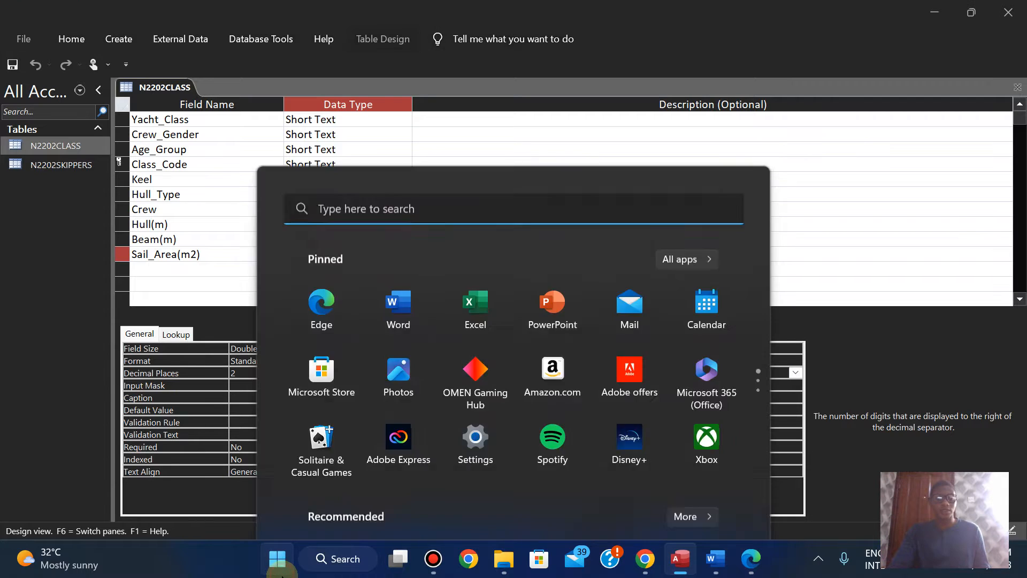
text(snipping Tool)
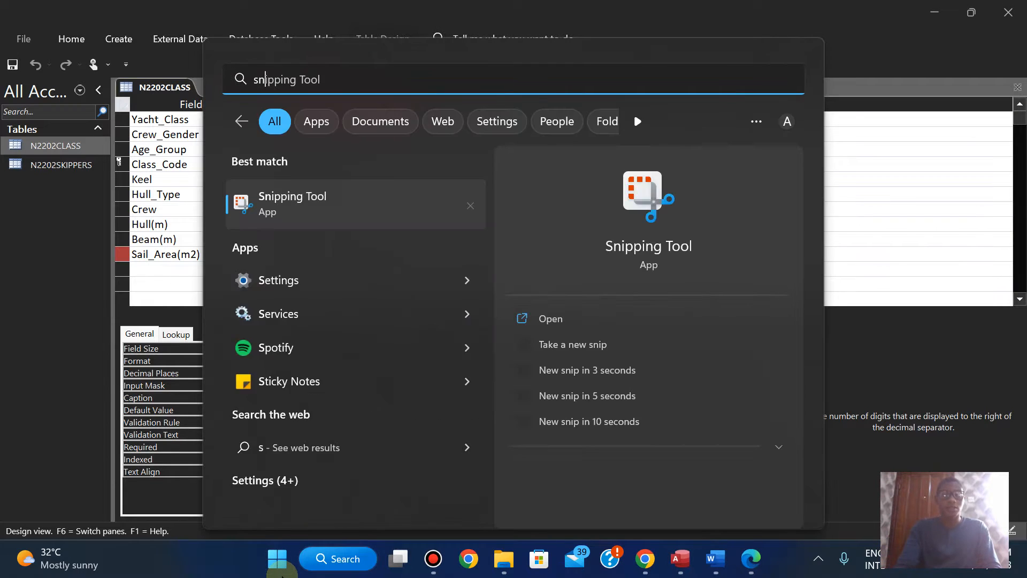
click(562, 320)
click(523, 166)
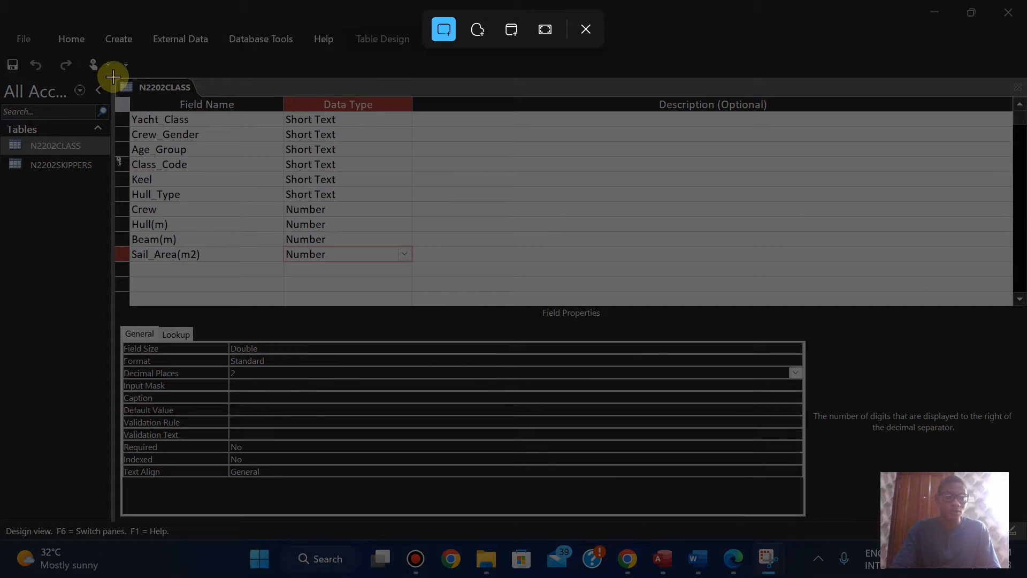
drag(113, 77, 413, 271)
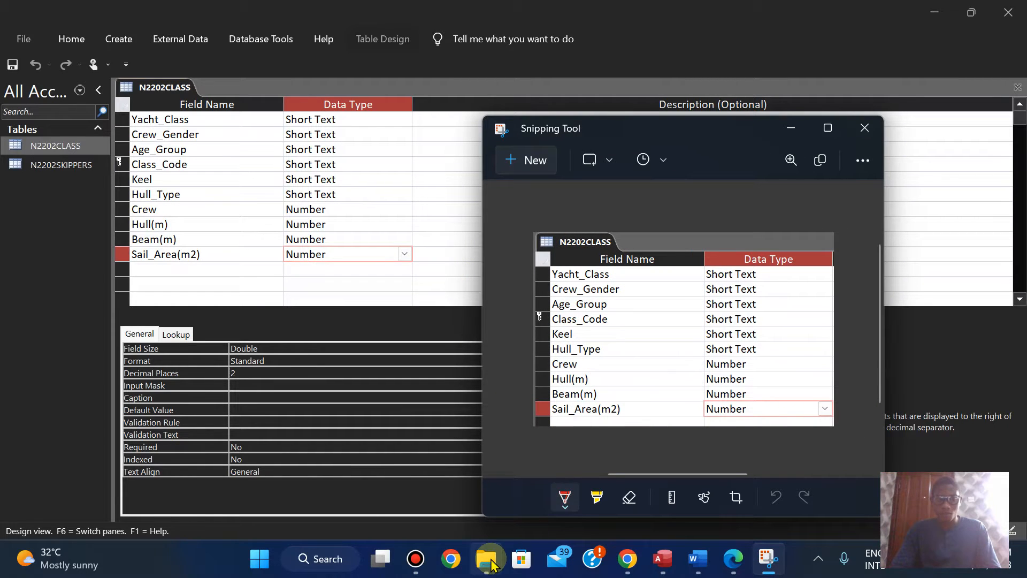
Step: Open the N2202EVIDENCE2023 document in Word from the source files folder and dismiss the licence notice
mouse_move(486, 558)
click(478, 521)
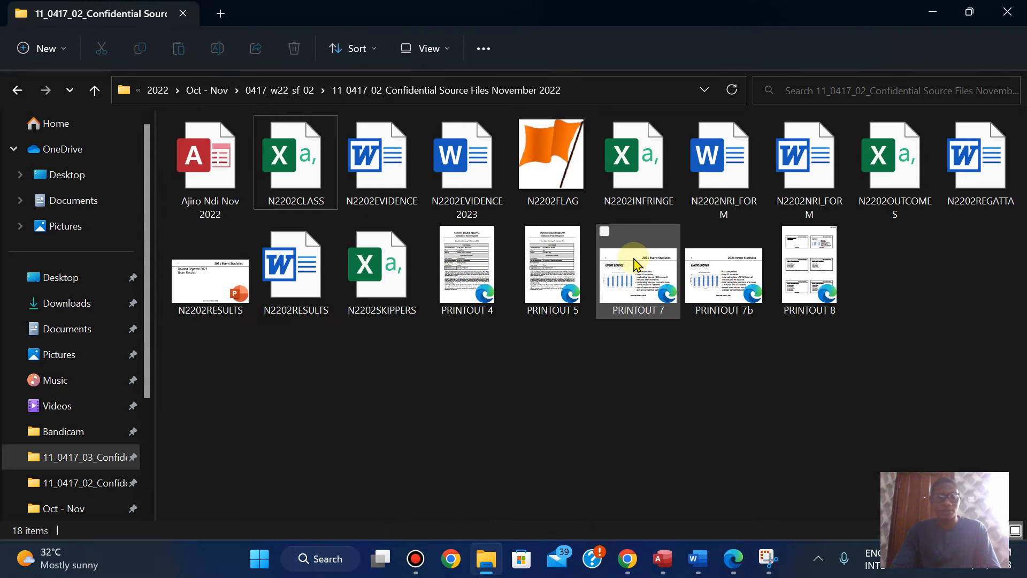
double_click(470, 187)
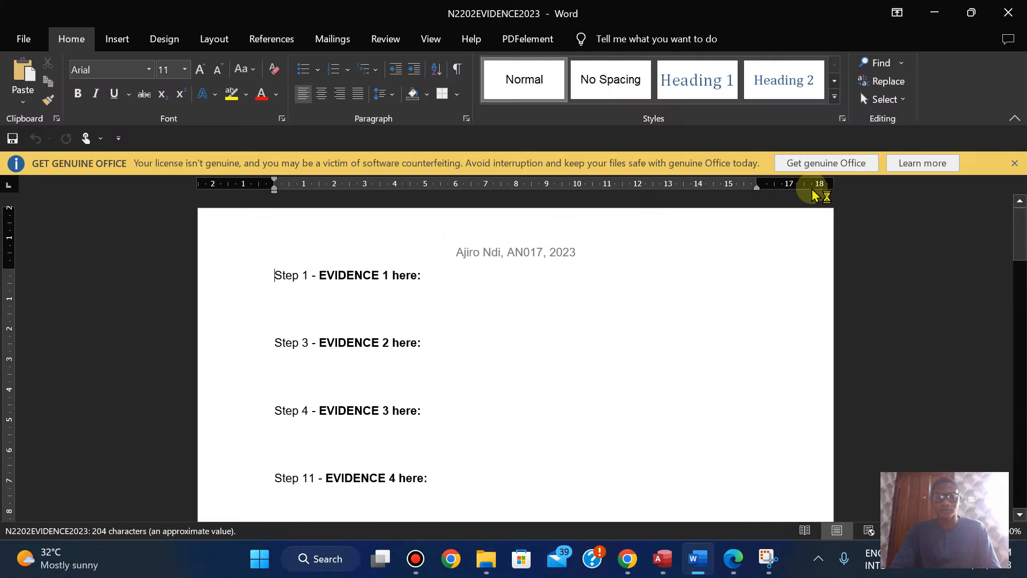
click(1015, 162)
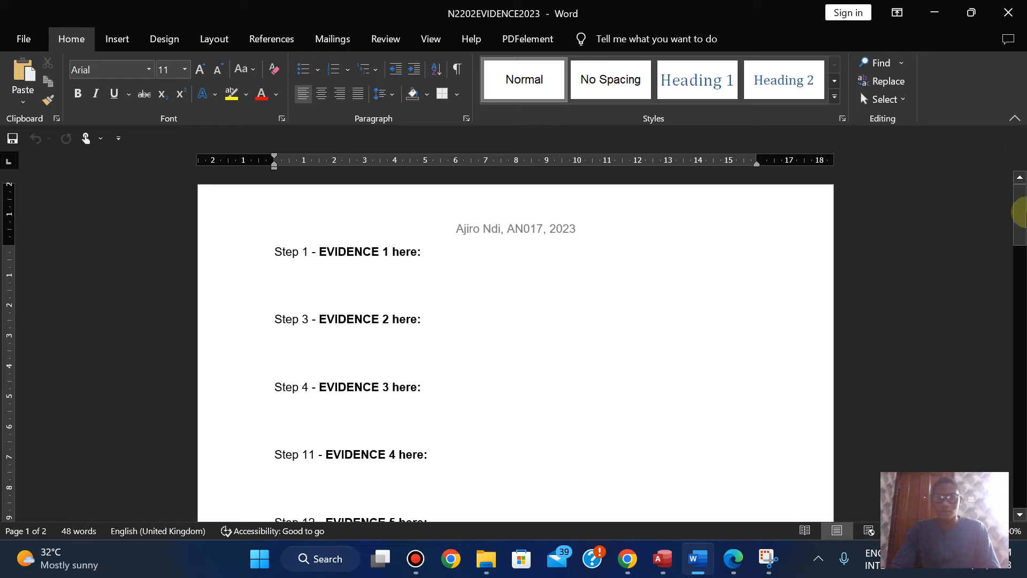
Step: Check the evidence number in the exam paper and paste the table structure screenshot below "Step 11 - EVIDENCE 4 here:"
click(738, 559)
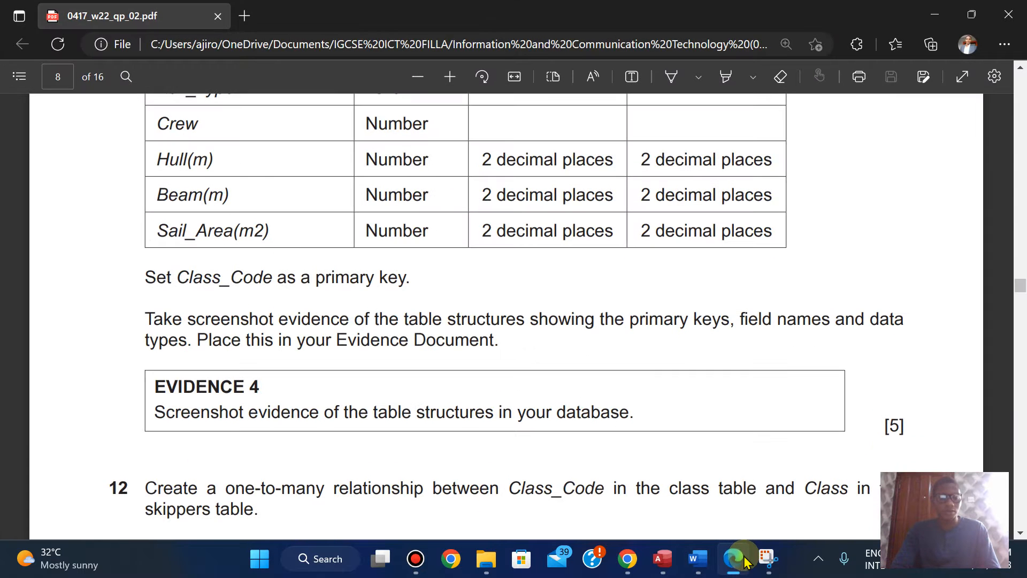
click(743, 556)
drag(1021, 243, 1021, 276)
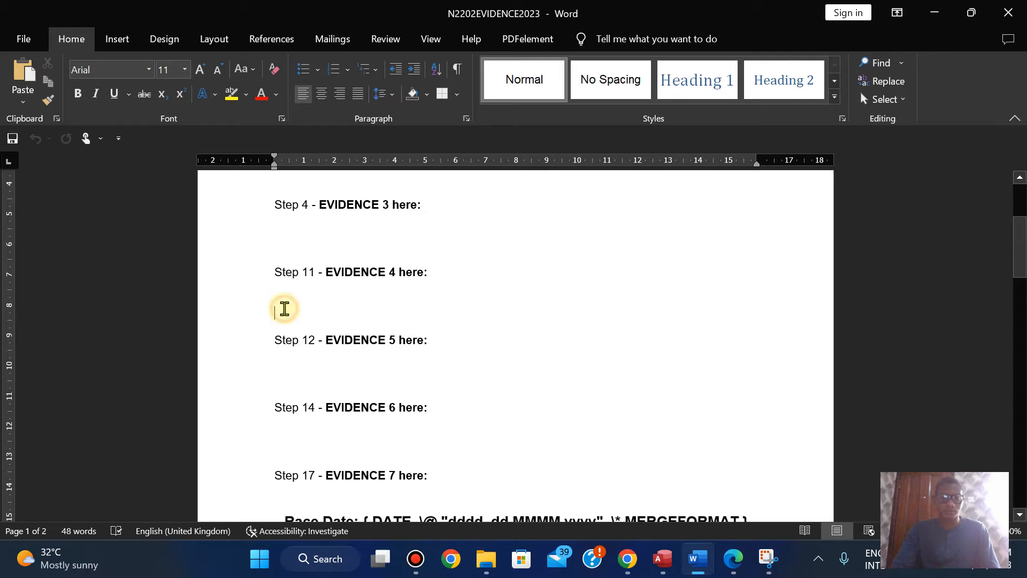
click(279, 299)
key(ctrl+v)
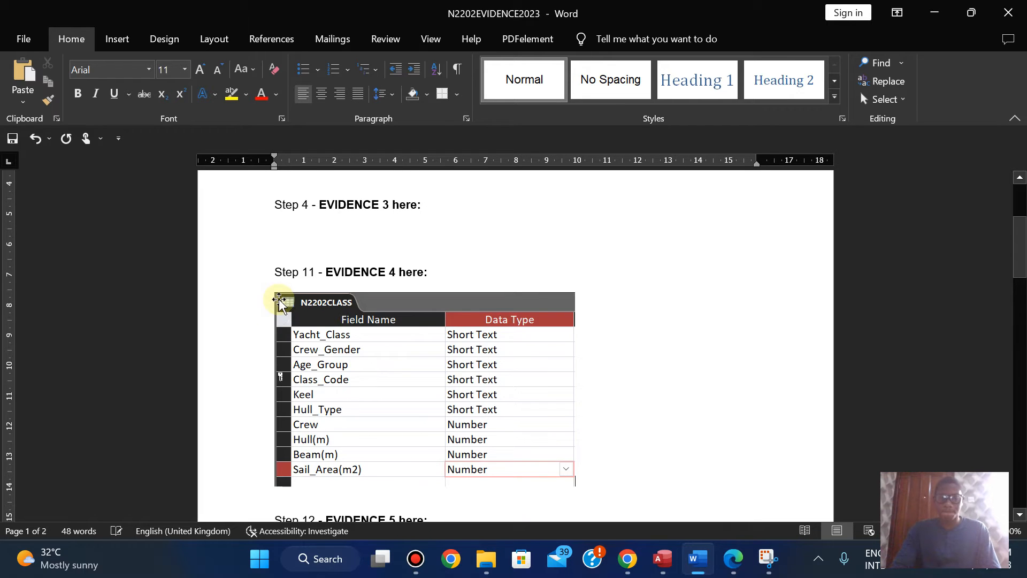
Step: Shrink the pasted N2202CLASS structure screenshot proportionally and recheck the Evidence 4 instructions in the exam paper
click(568, 468)
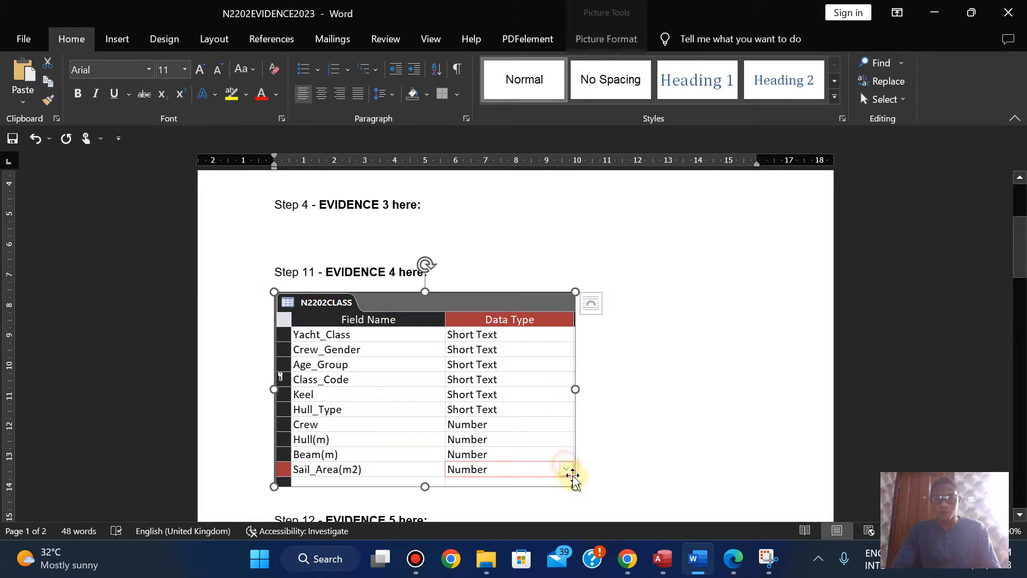
drag(577, 485, 536, 458)
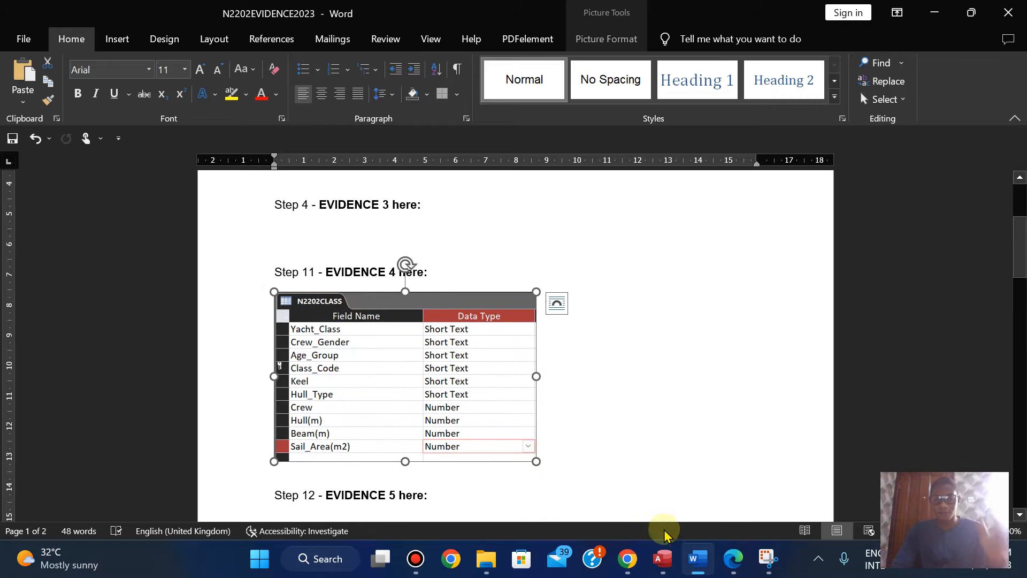
click(733, 559)
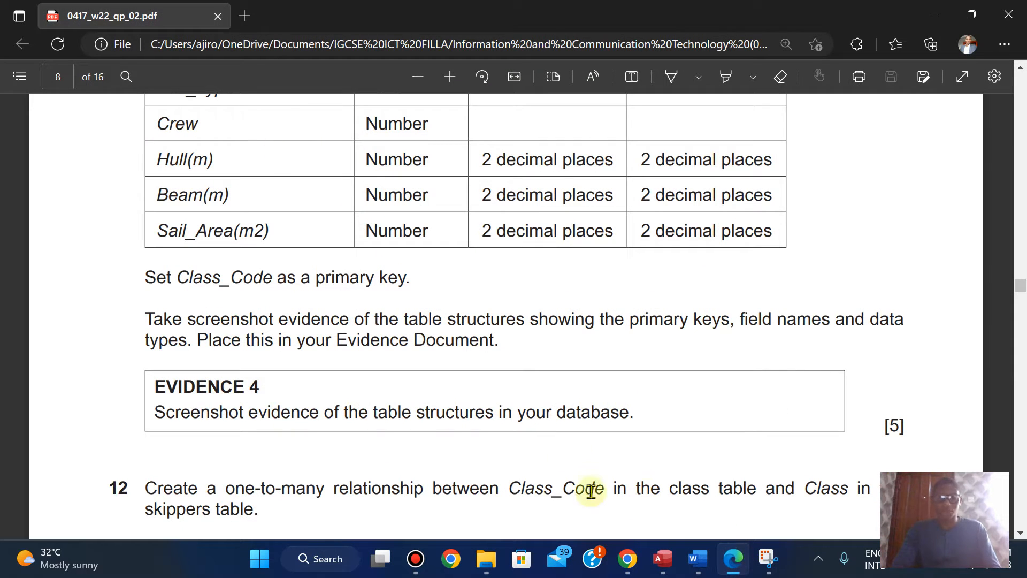
Step: Switch to Access and close the N2202CLASS table, saving its layout changes
click(662, 559)
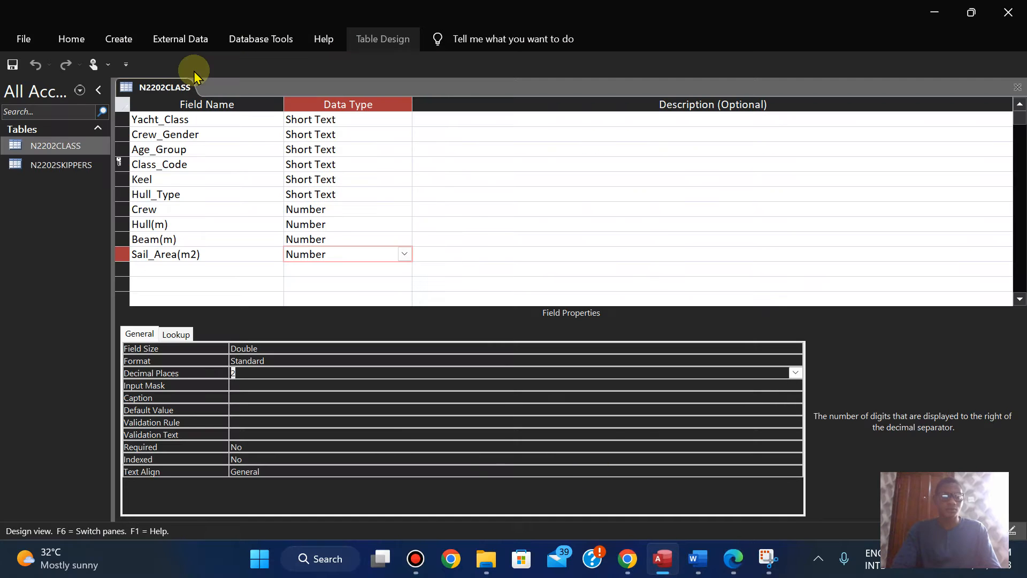
right_click(151, 90)
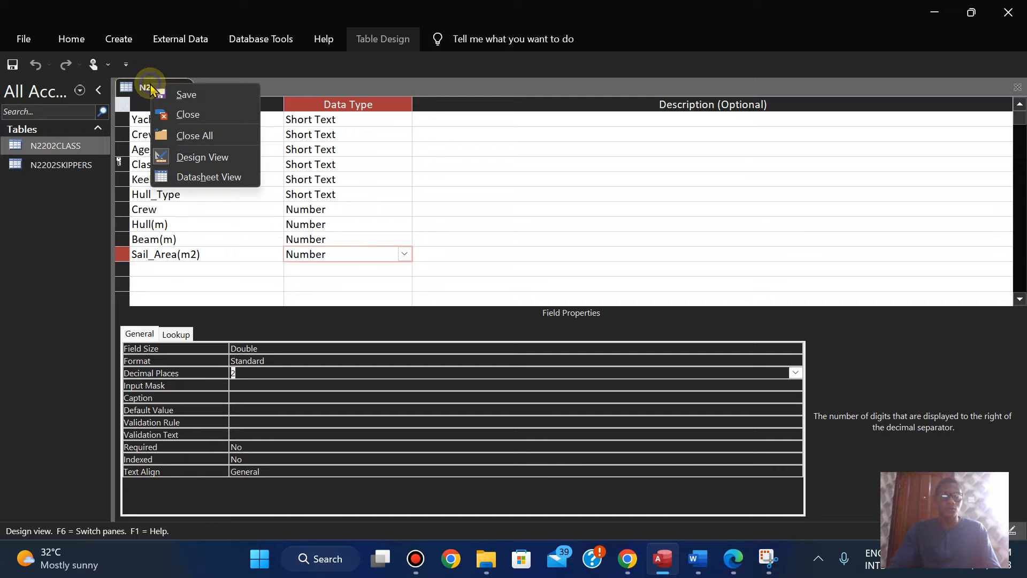
click(171, 112)
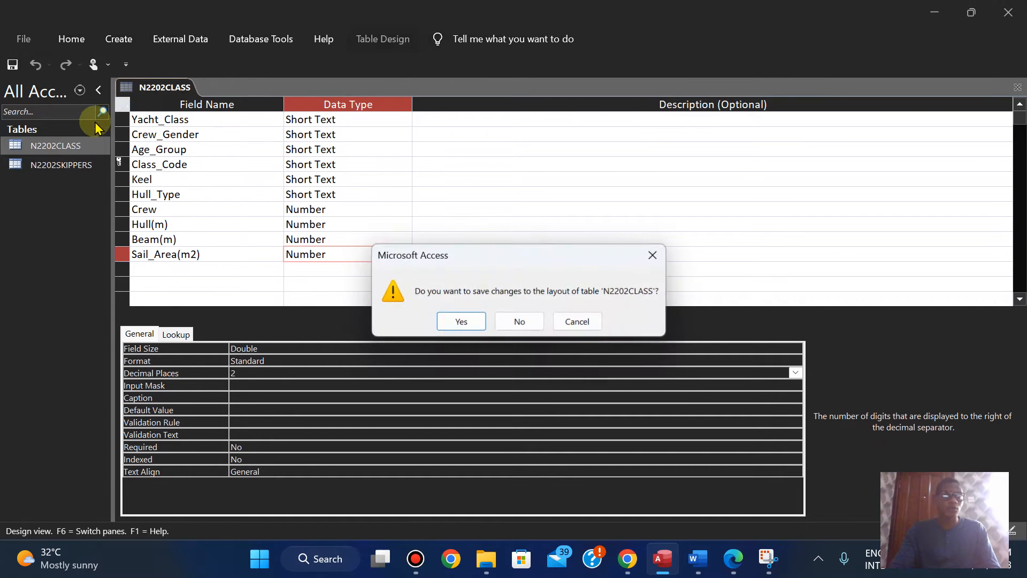
click(461, 322)
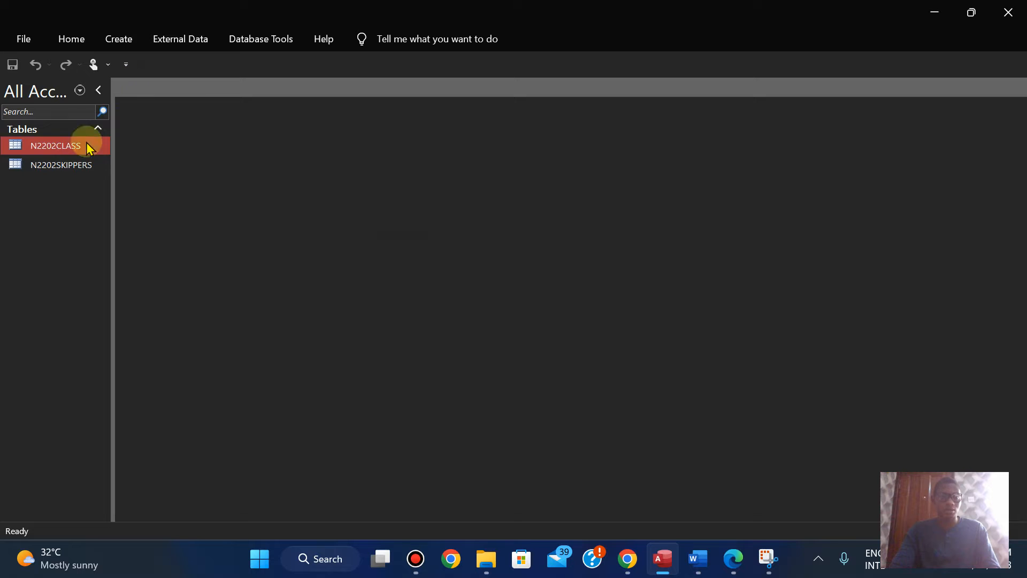
Step: Open the N2202CLASS table in Datasheet View to review its records, and close it again
double_click(53, 150)
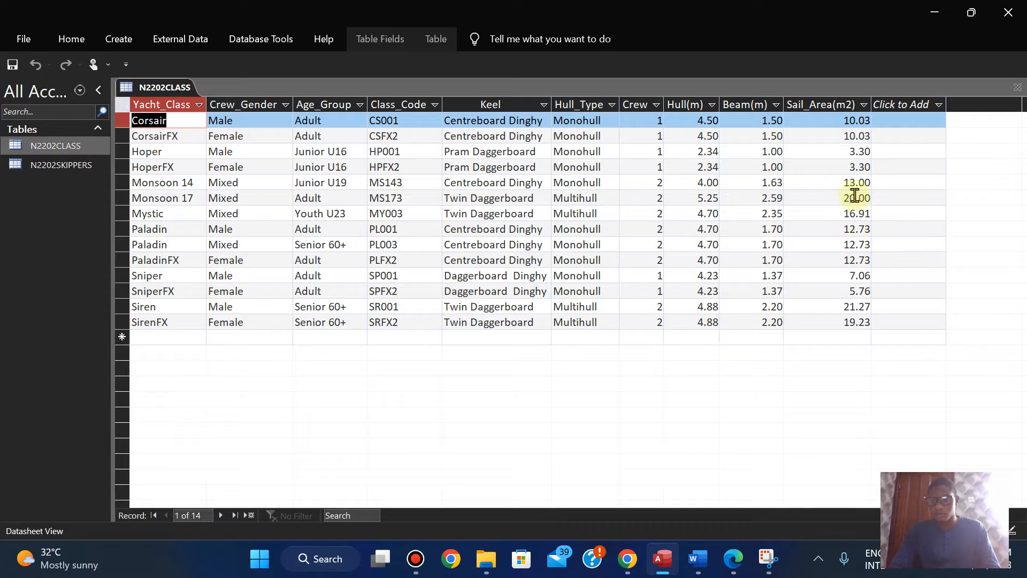
right_click(149, 92)
click(176, 114)
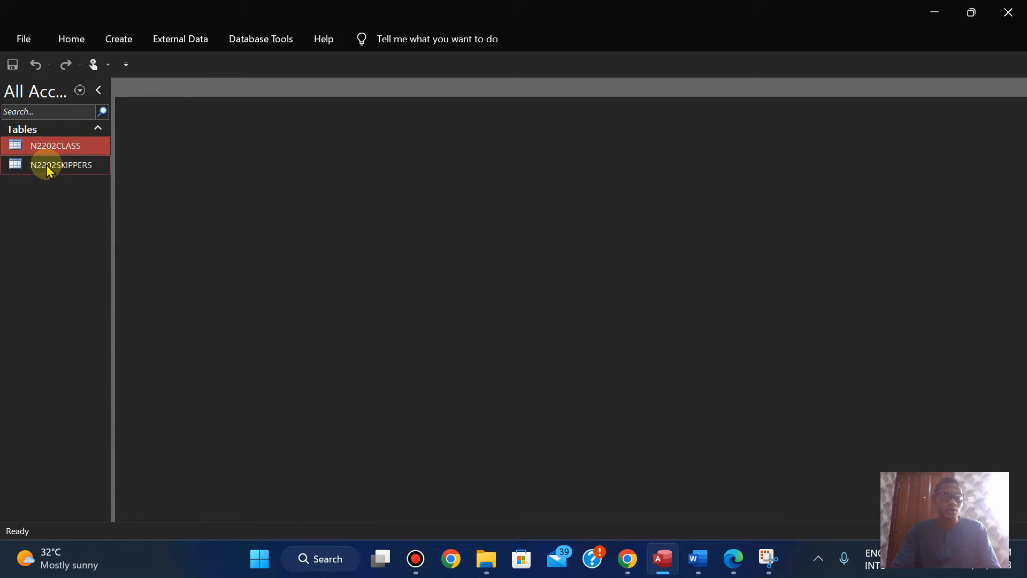
Step: Open the N2202SKIPPERS table in Design View, look through its full field list and close it
double_click(47, 169)
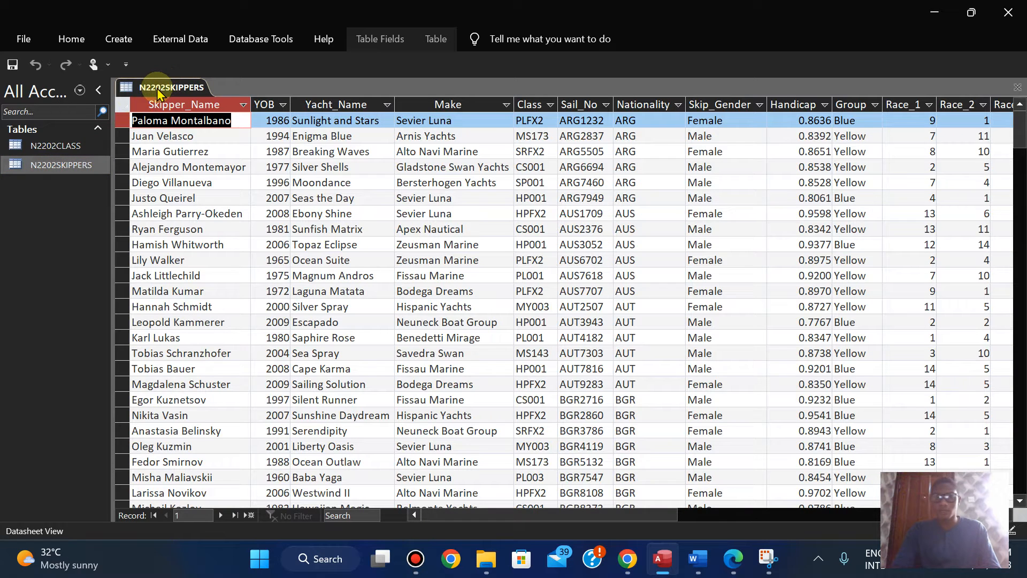
right_click(158, 92)
click(191, 160)
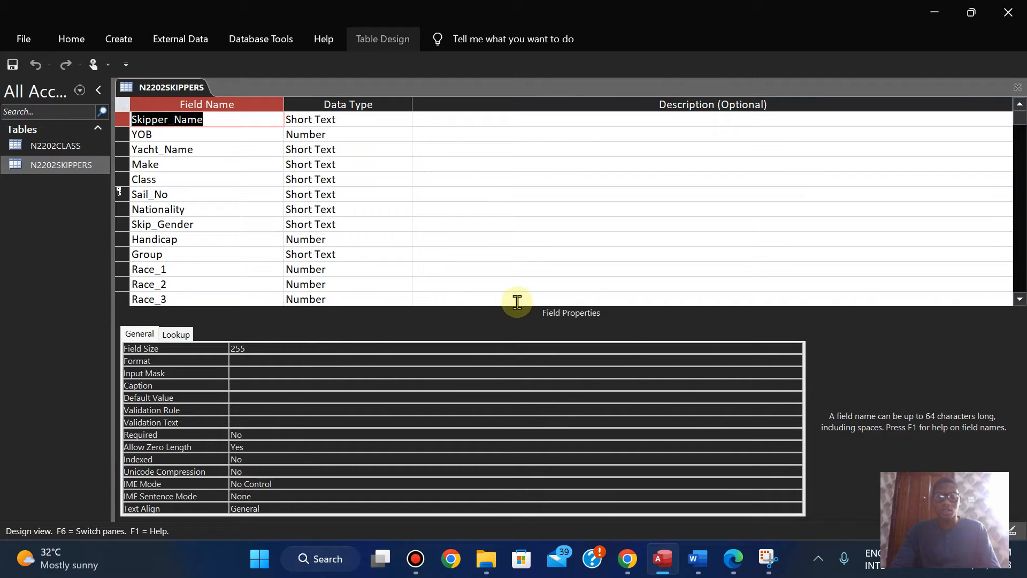
click(1022, 123)
drag(1022, 126, 1019, 103)
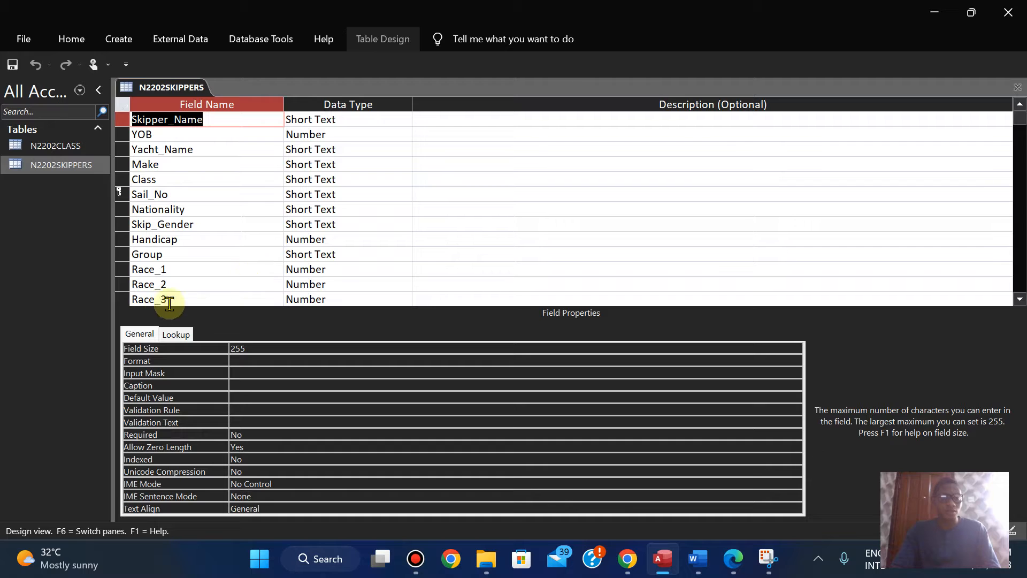
click(130, 304)
click(671, 179)
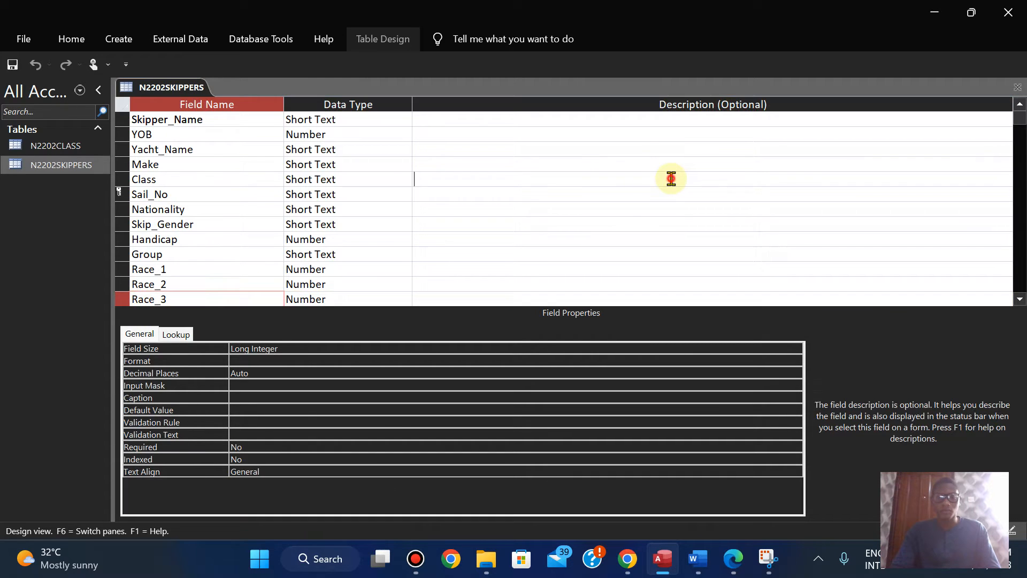
click(544, 86)
click(832, 396)
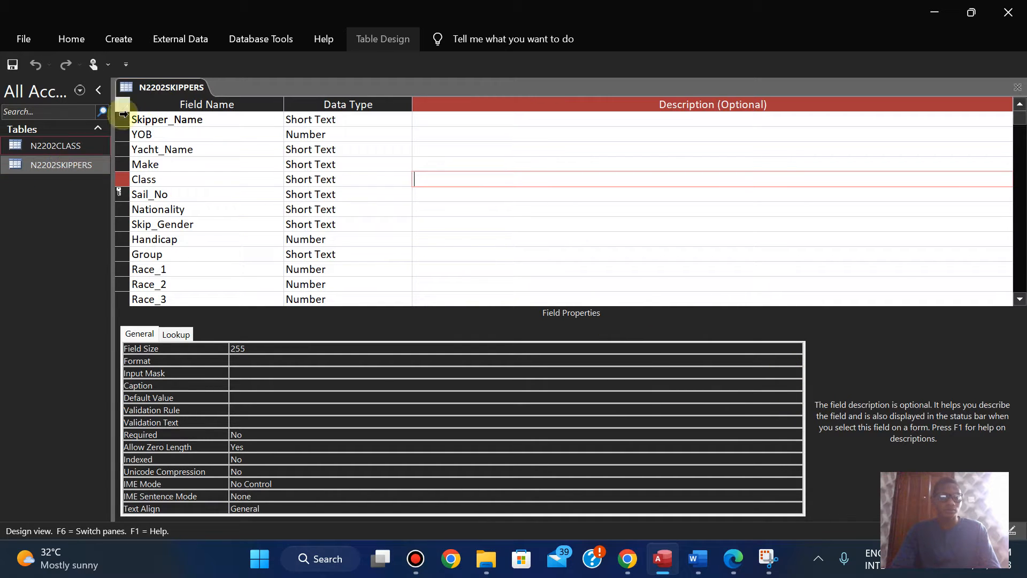
right_click(143, 87)
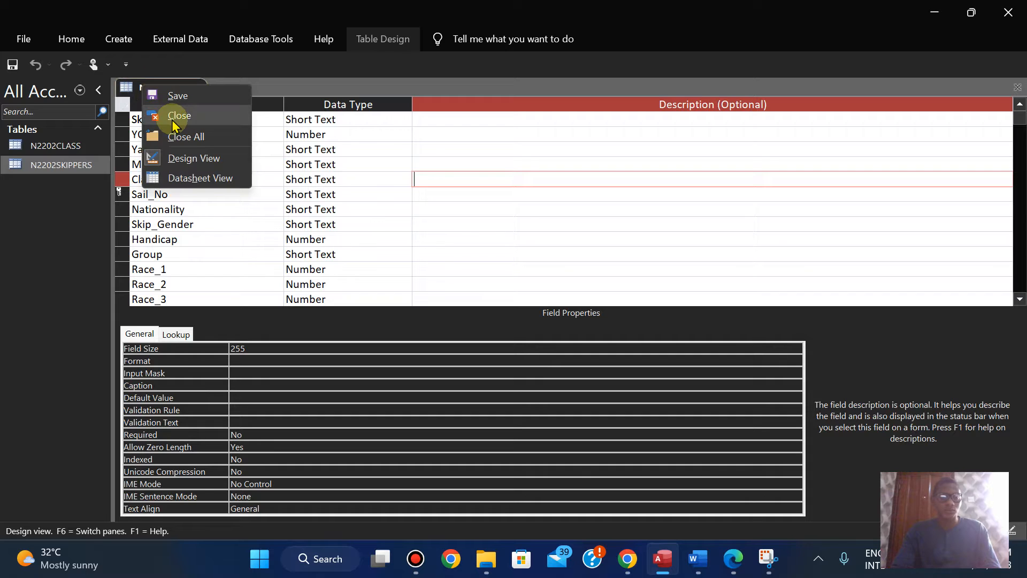
click(1019, 299)
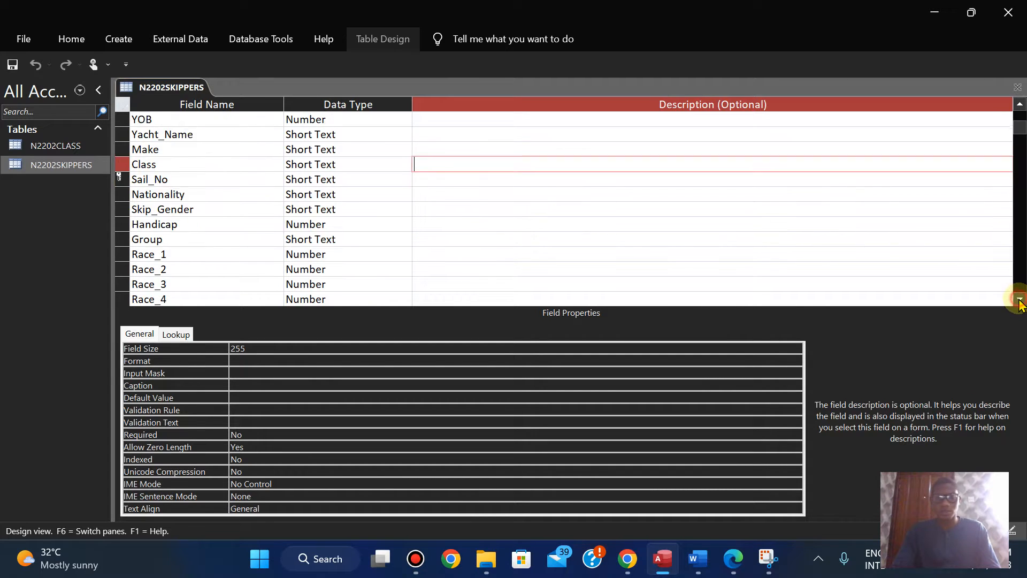
click(1019, 299)
right_click(161, 87)
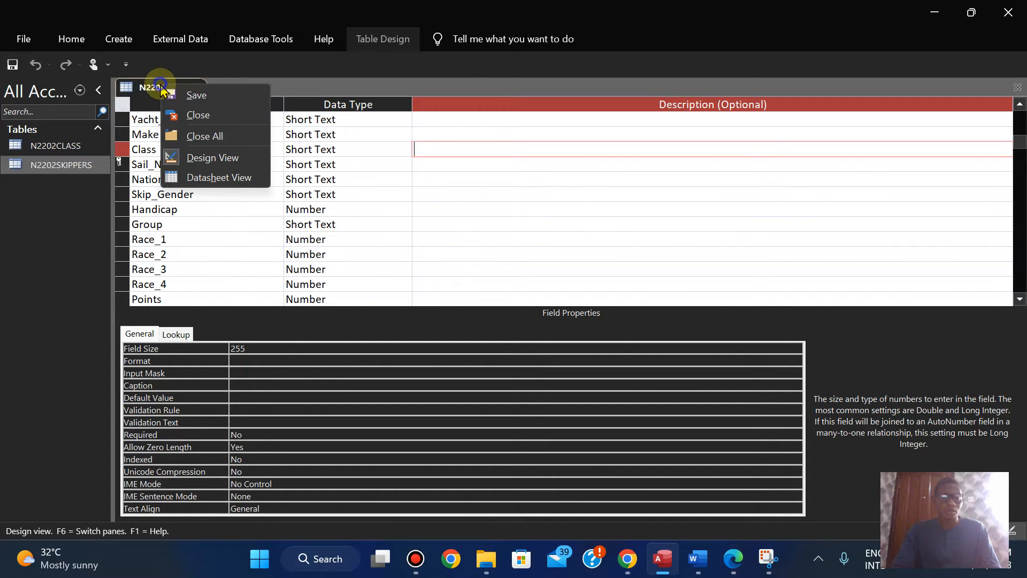
click(196, 115)
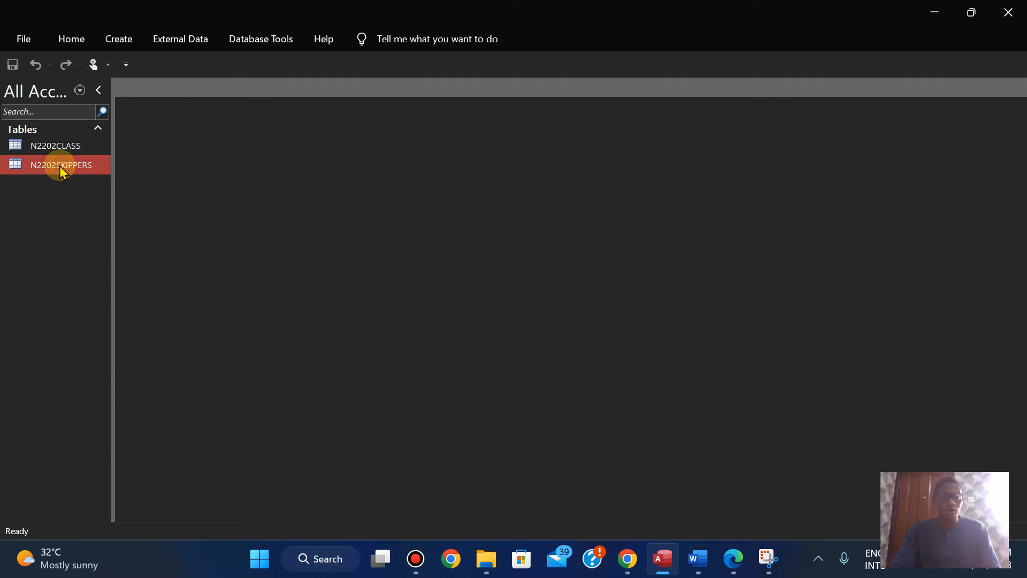
Step: Reopen the N2202SKIPPERS table in Design View with its field list starting at Skipper_Name
double_click(61, 166)
right_click(144, 92)
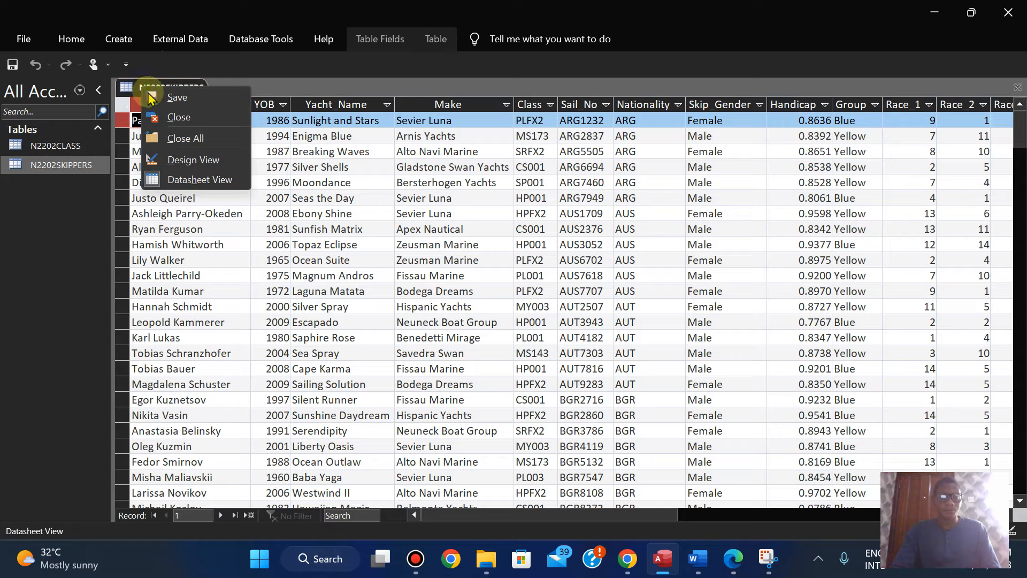
click(182, 161)
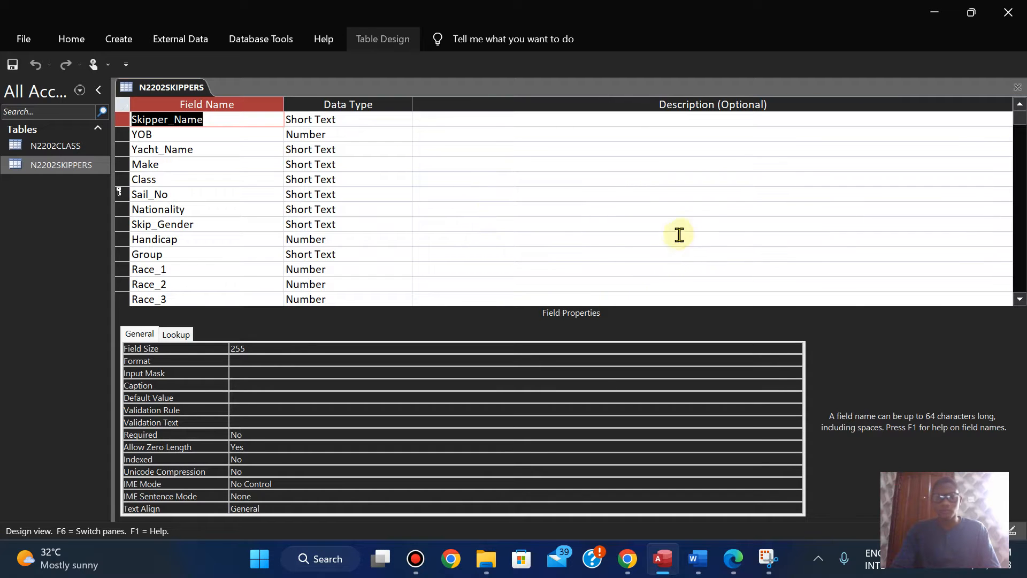
click(756, 249)
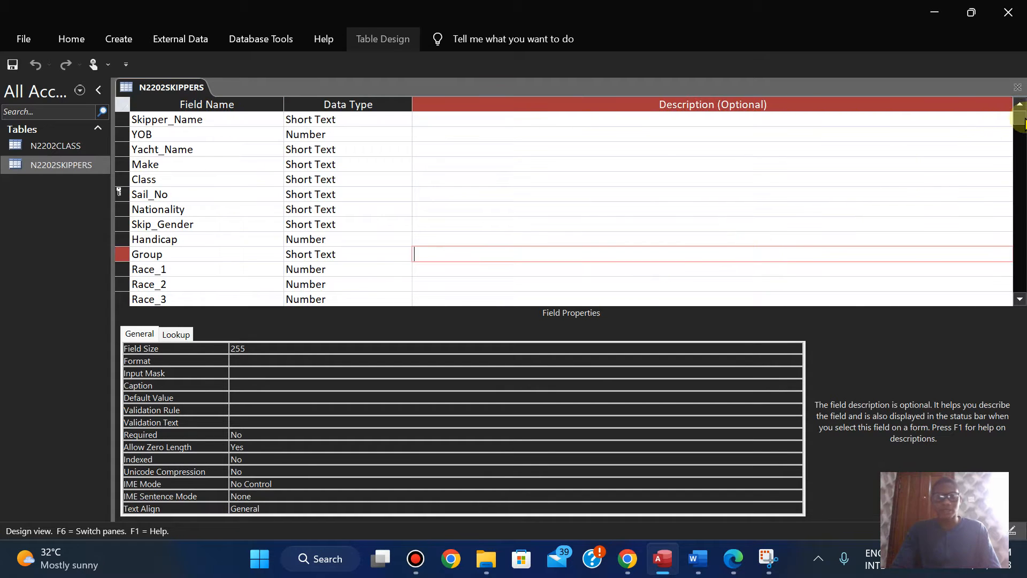
click(1025, 119)
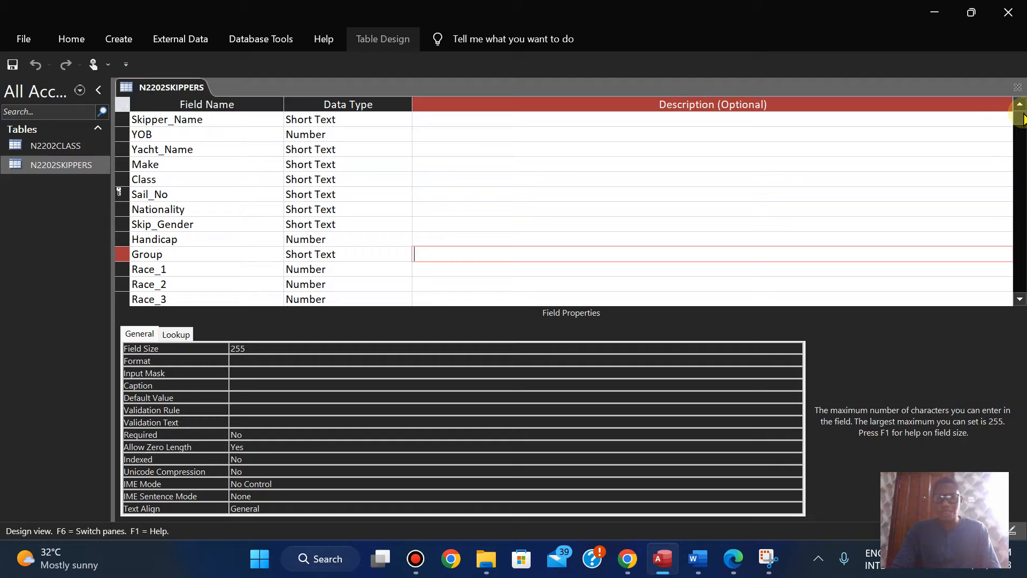
click(127, 64)
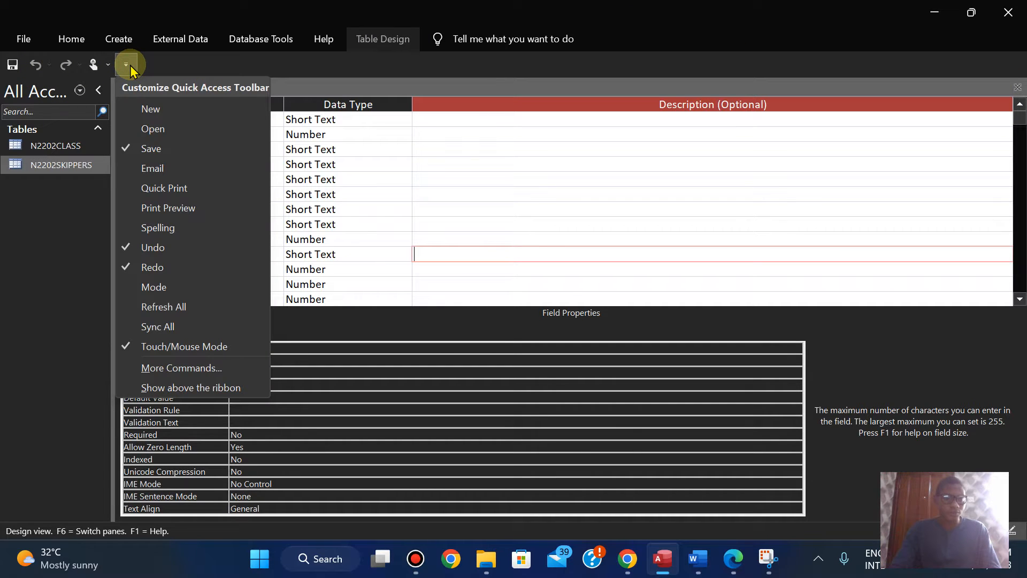
click(128, 64)
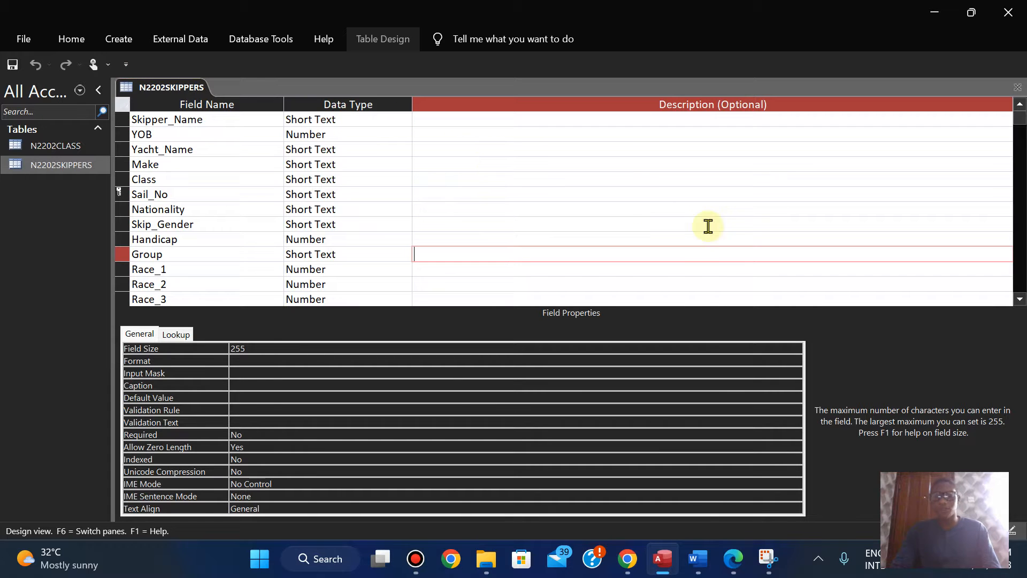
Step: Capture the N2202SKIPPERS field names and data types from Skipper_Name to Race_3 as a rectangular snip in Snipping Tool
click(767, 558)
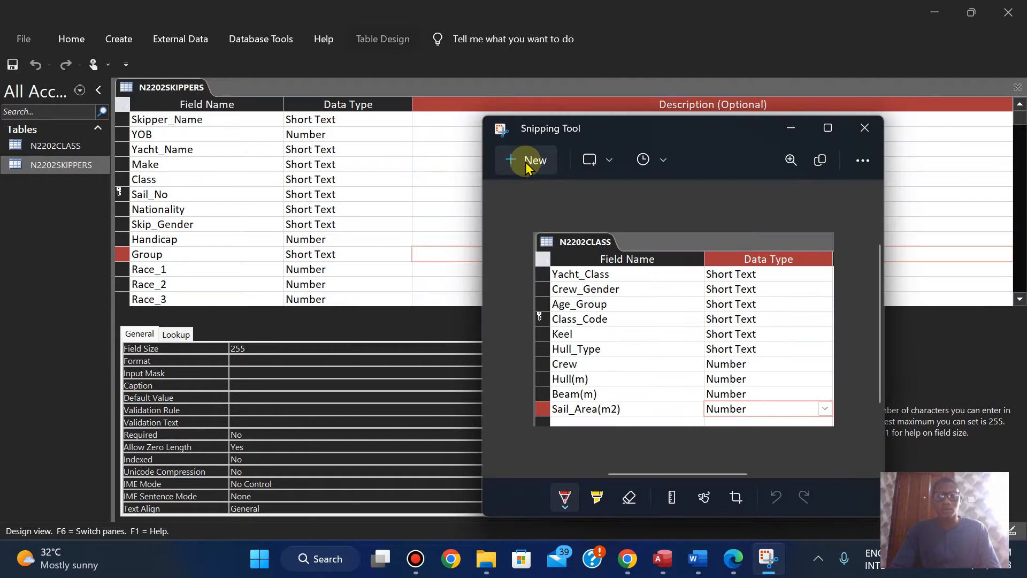
click(527, 163)
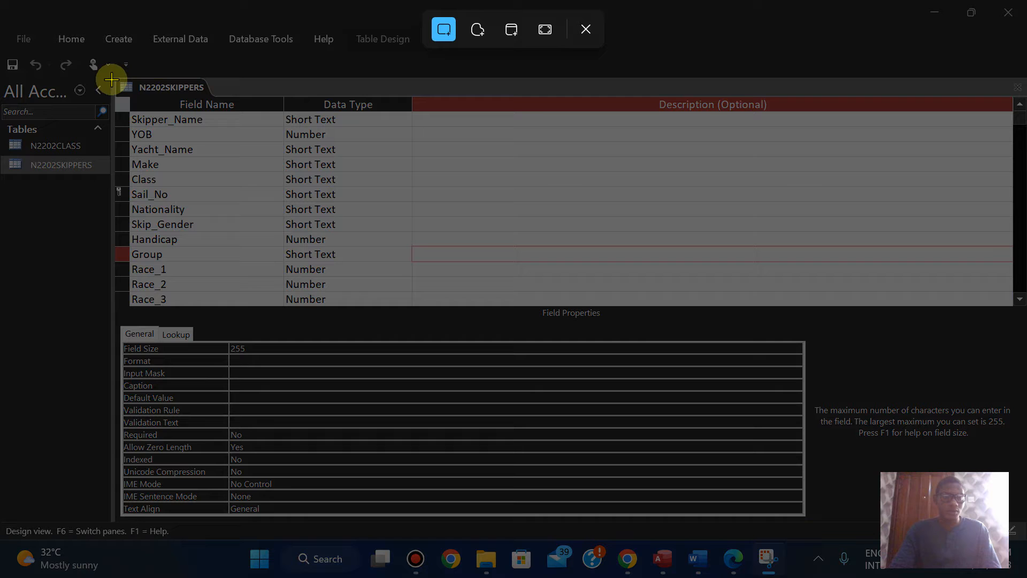
drag(112, 77, 413, 305)
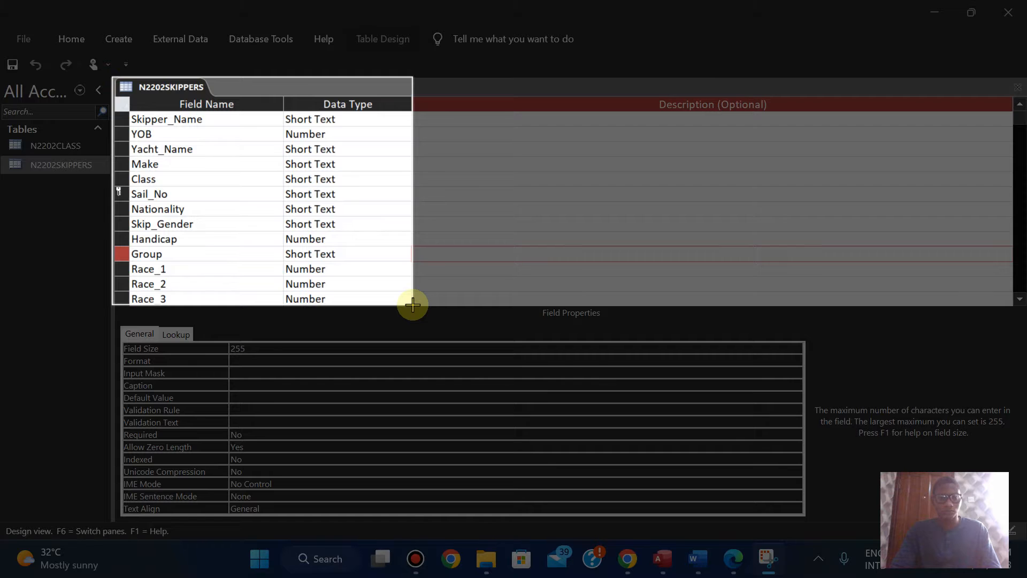
drag(412, 305, 412, 304)
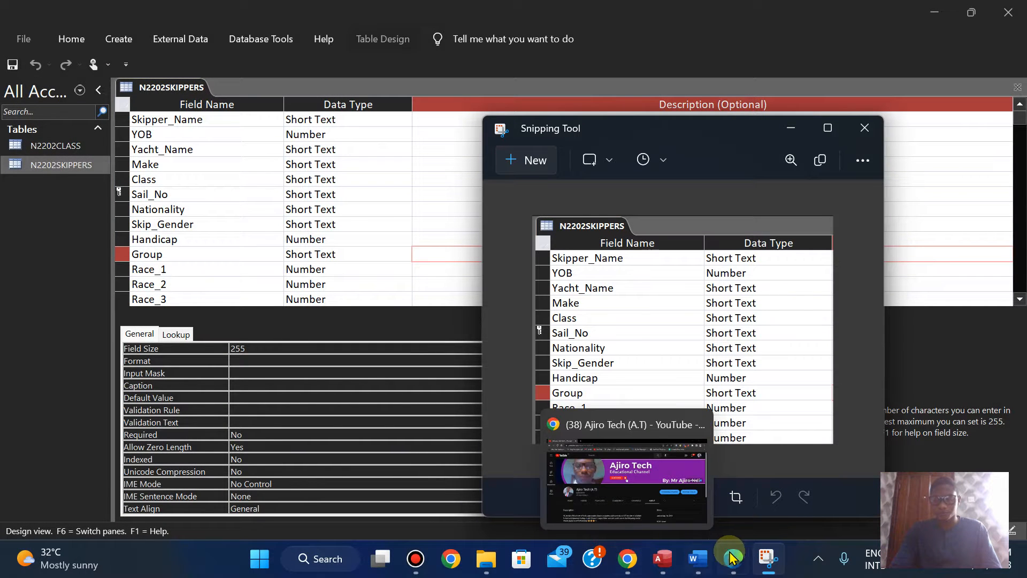
Step: Paste the N2202SKIPPERS structure screenshot below the N2202CLASS one under Evidence 4 in the Word Evidence Document
click(669, 479)
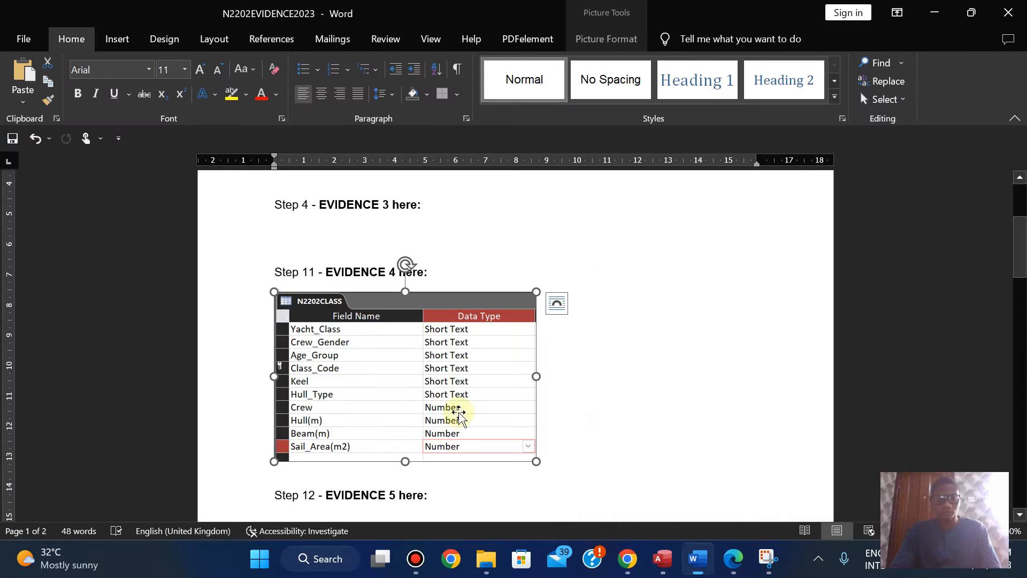
click(596, 465)
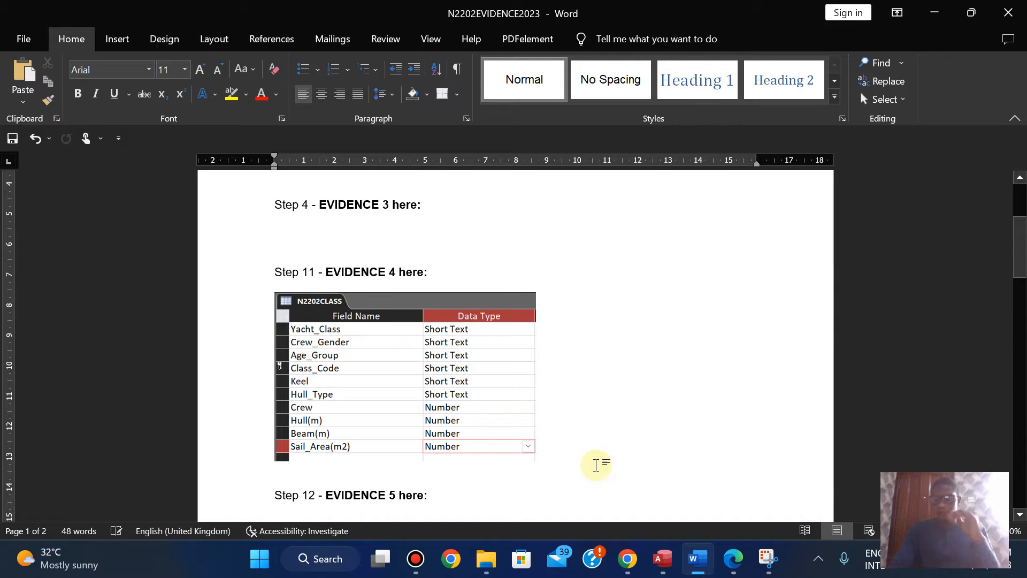
key(ctrl+v)
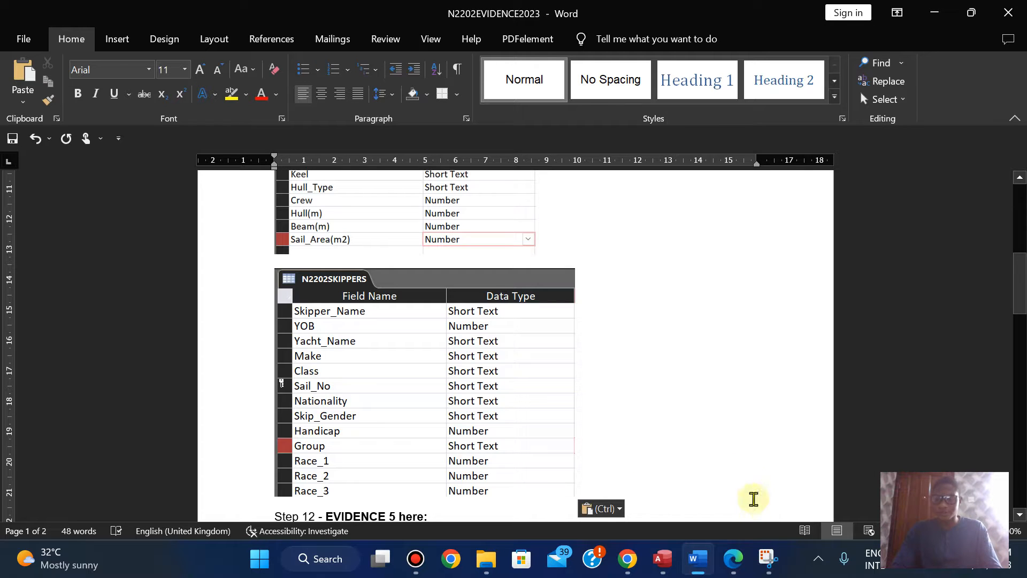
Step: Capture the remaining N2202SKIPPERS fields, Race_4 and Points, with their data types as a rectangular snip from the Access design view
click(738, 561)
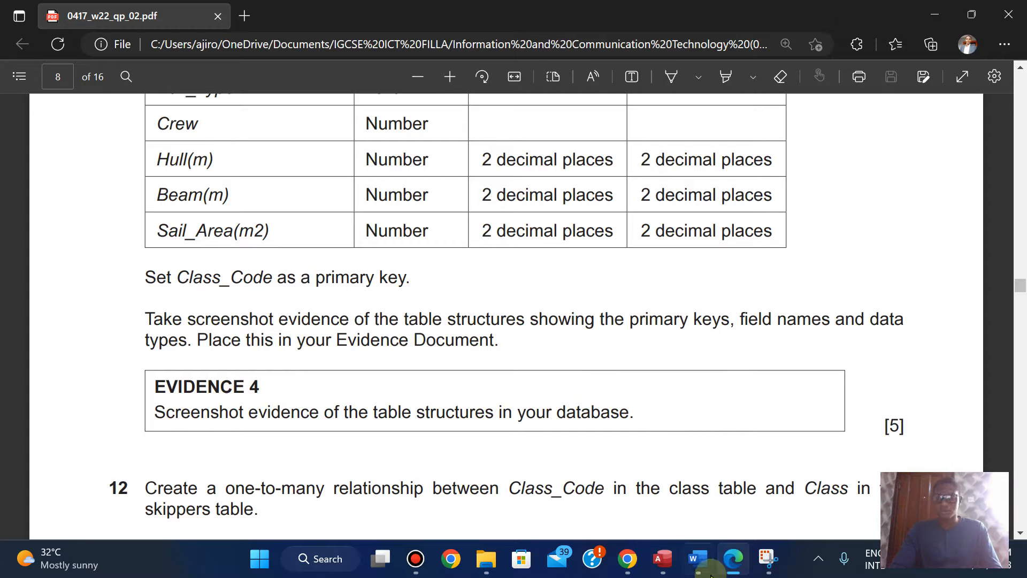
drag(631, 556, 474, 553)
click(662, 563)
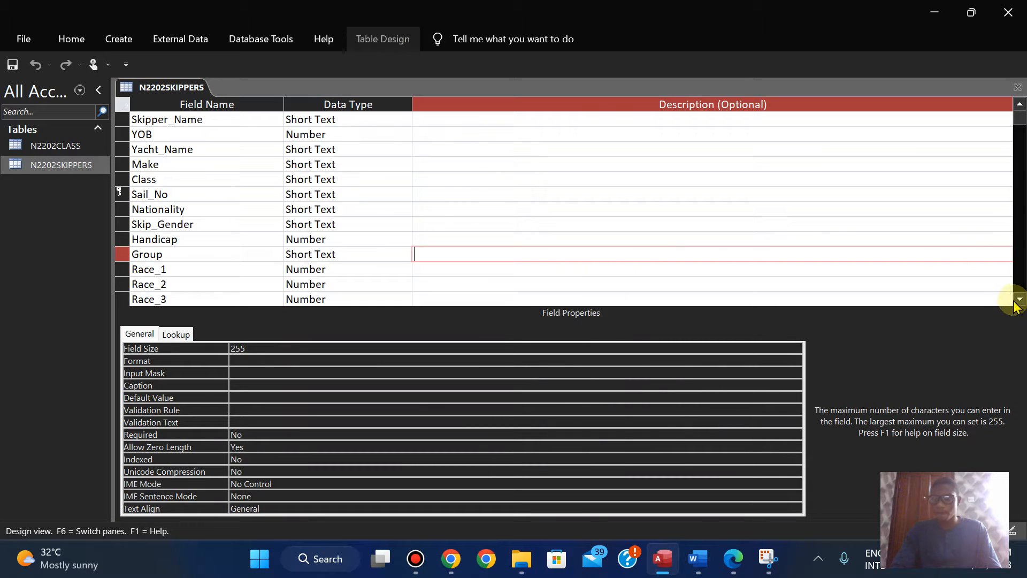
click(1020, 301)
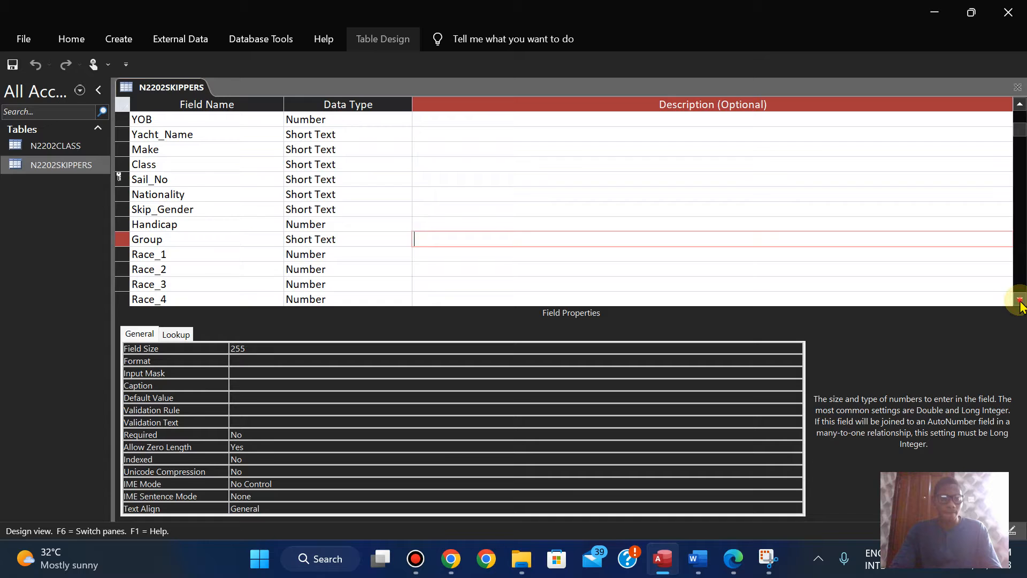
click(1020, 300)
click(1019, 300)
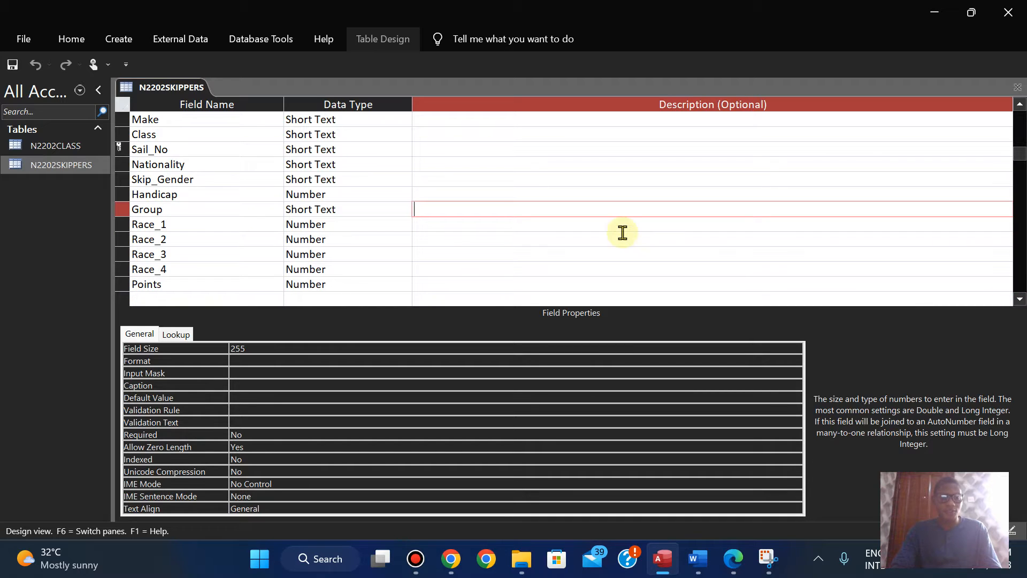
click(768, 562)
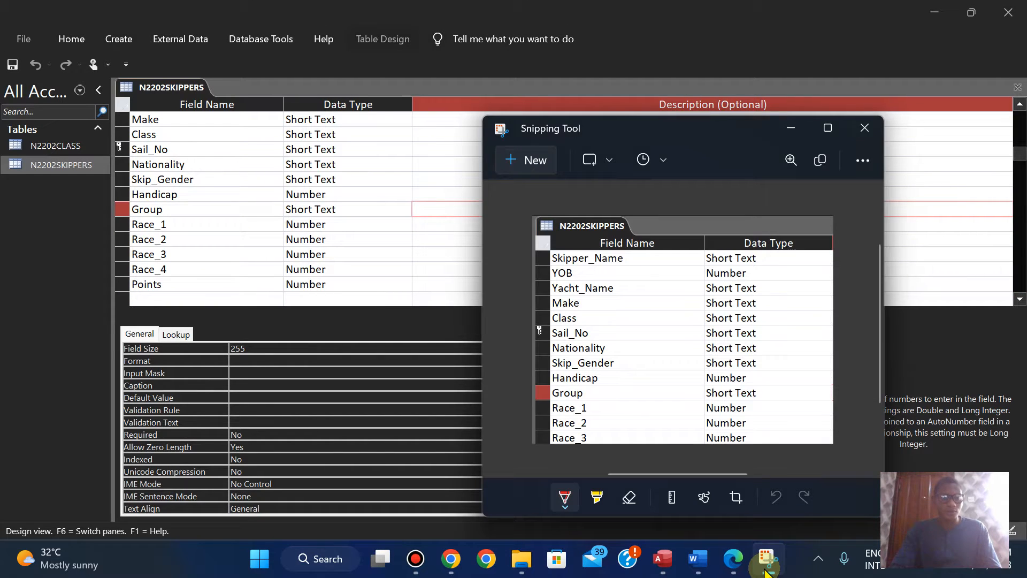
click(532, 160)
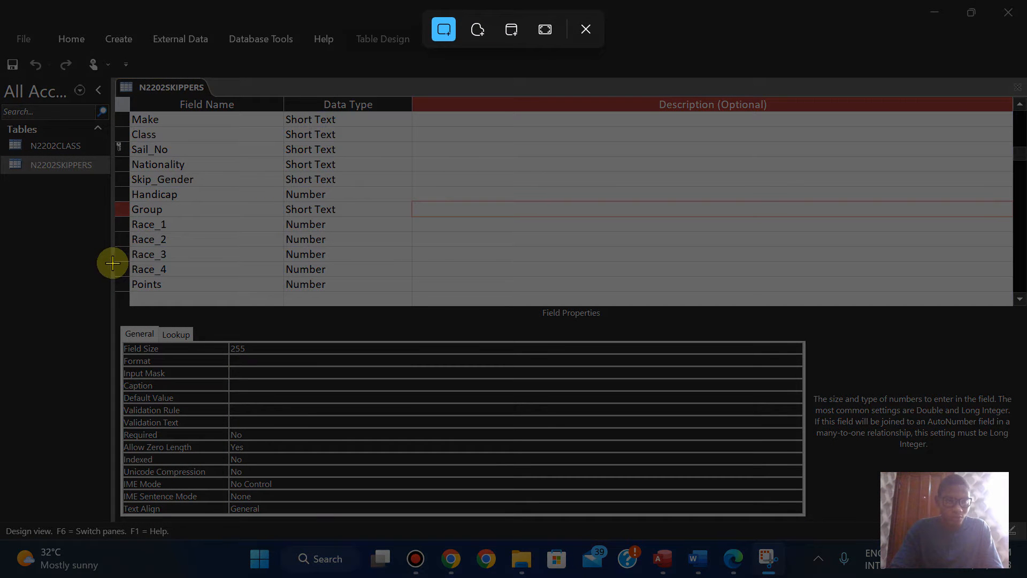
drag(111, 261, 412, 297)
Step: Paste the Race_4 and Points snip directly beneath the N2202SKIPPERS structure screenshot in the Word Evidence Document
mouse_move(691, 560)
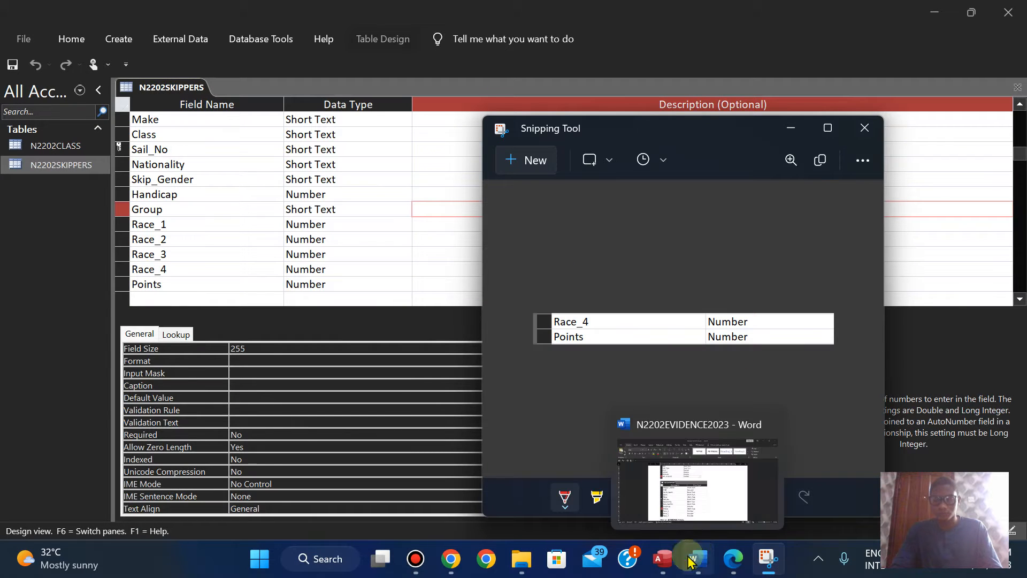
mouse_move(663, 568)
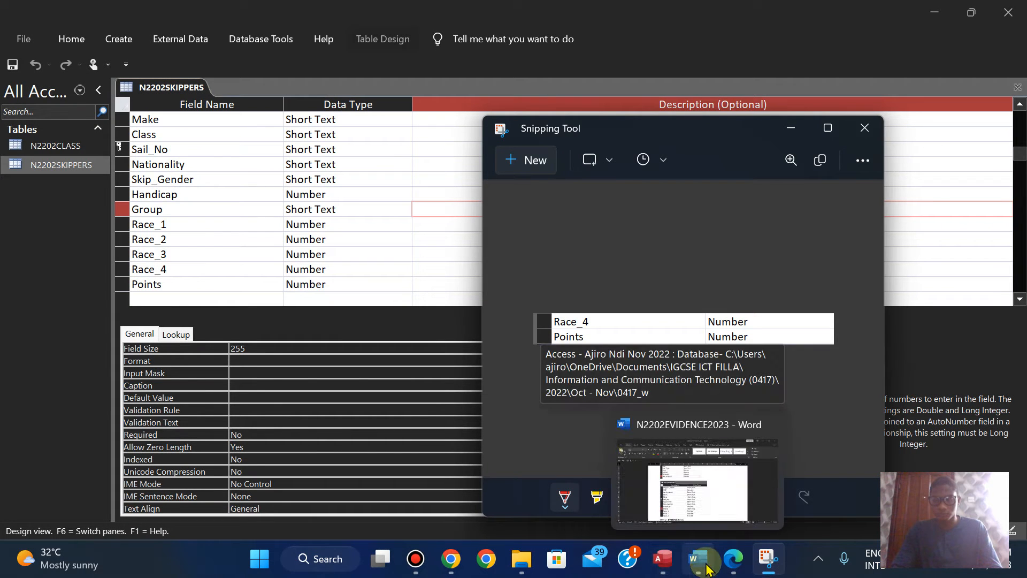
click(714, 483)
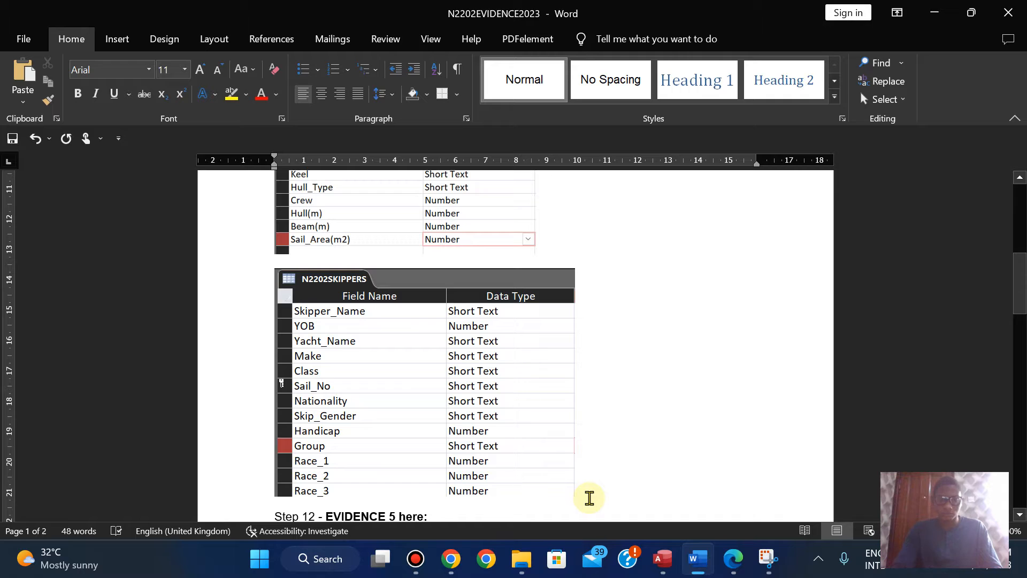
key(ctrl+v)
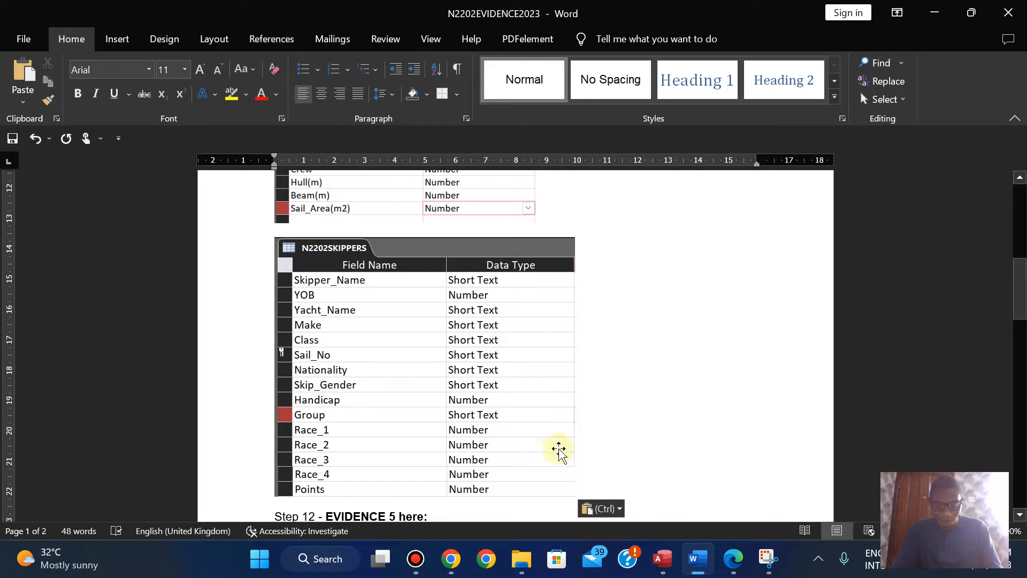
click(527, 476)
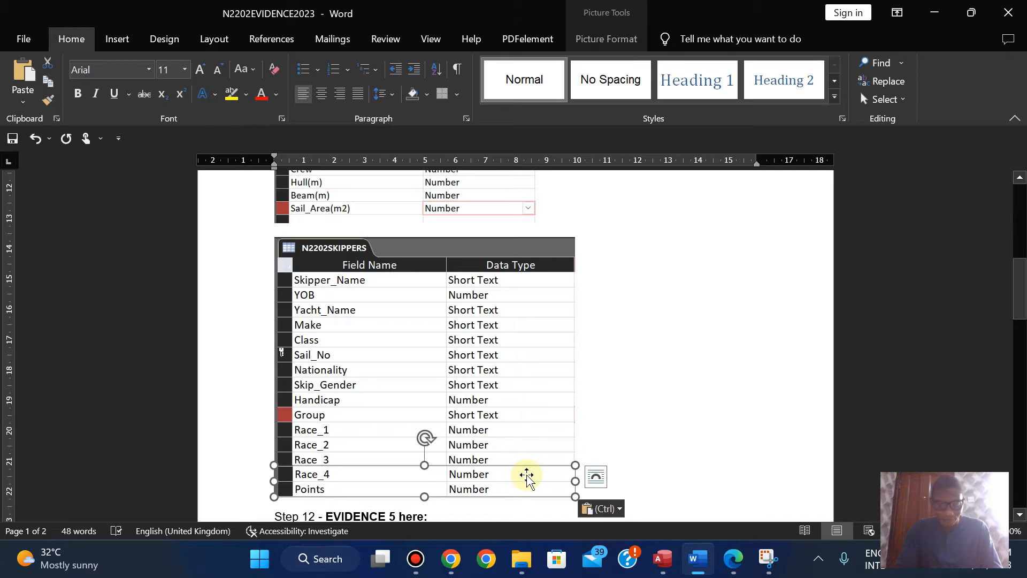
click(742, 290)
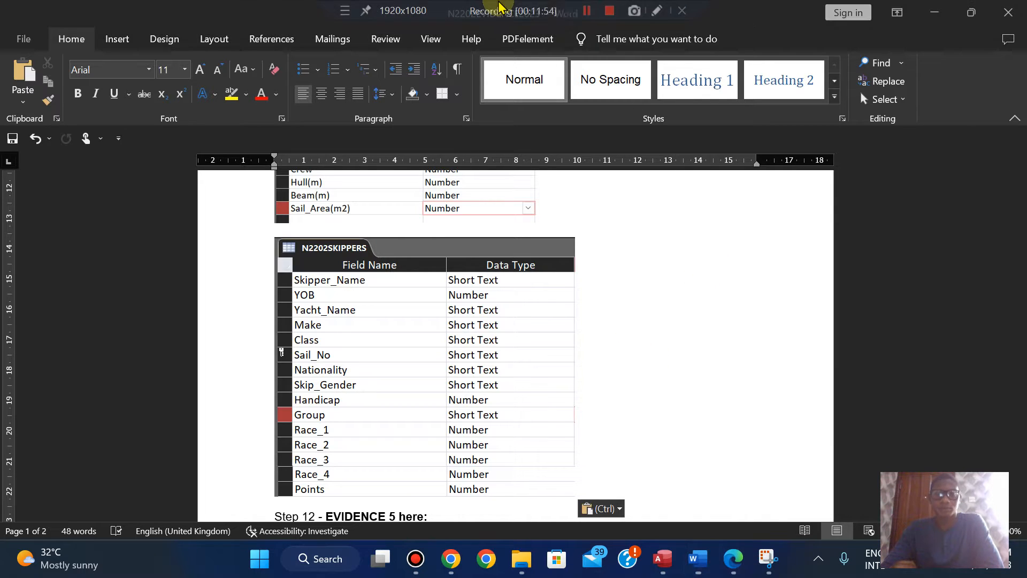
Step: Read question 12 and the Evidence 5 requirement in the exam paper PDF, and return to the Access database
click(736, 562)
key(Down)
key(Down)
key(Down)
key(Down)
key(Down)
key(Down)
key(Down)
key(Down)
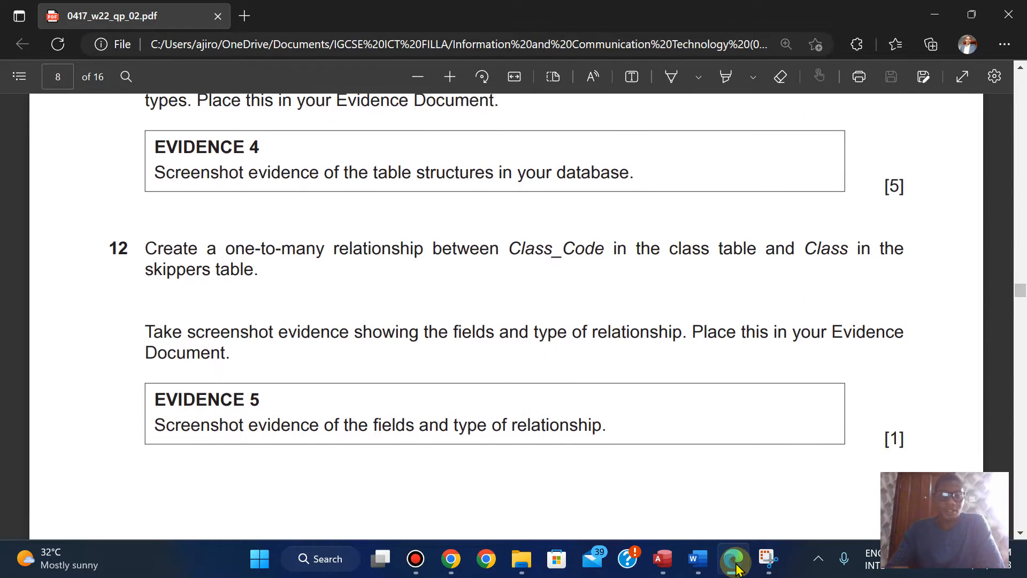
key(Down)
key(Up)
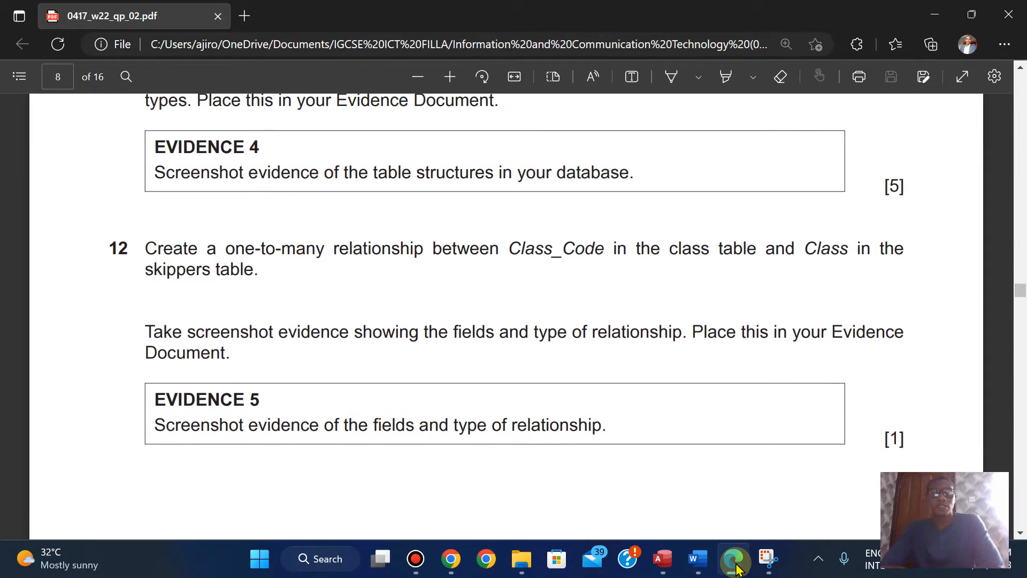
mouse_move(662, 559)
click(657, 474)
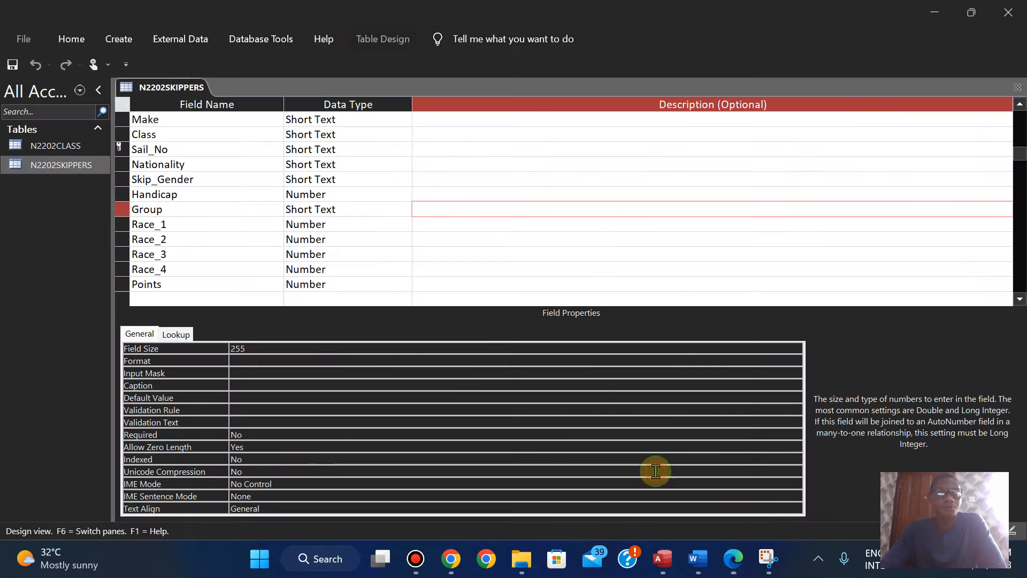
Step: Close the N2202SKIPPERS design, add N2202CLASS and N2202SKIPPERS to the Relationships window and enlarge both to show every field
right_click(154, 93)
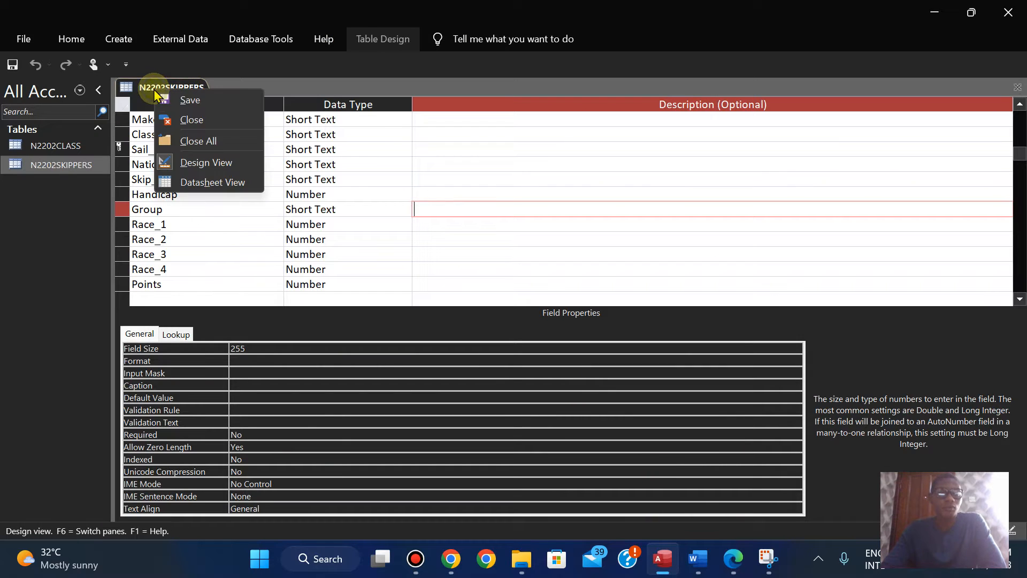
click(186, 120)
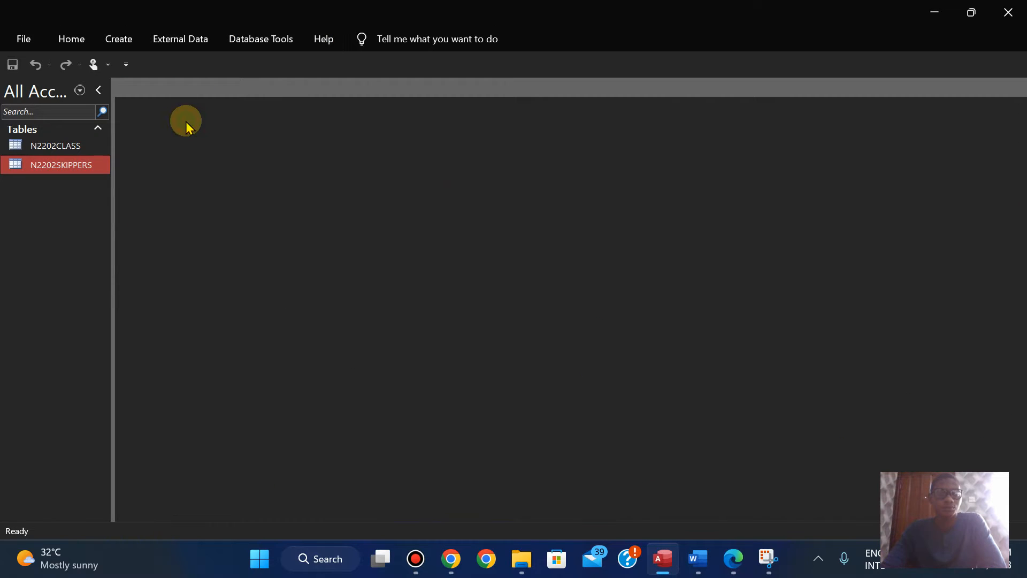
click(246, 44)
click(199, 83)
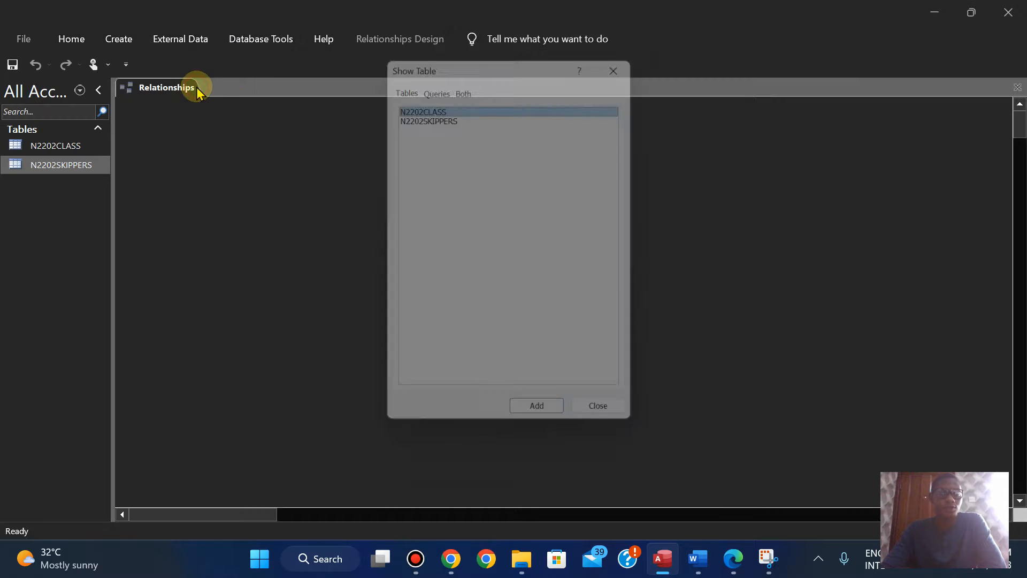
shift+click(422, 113)
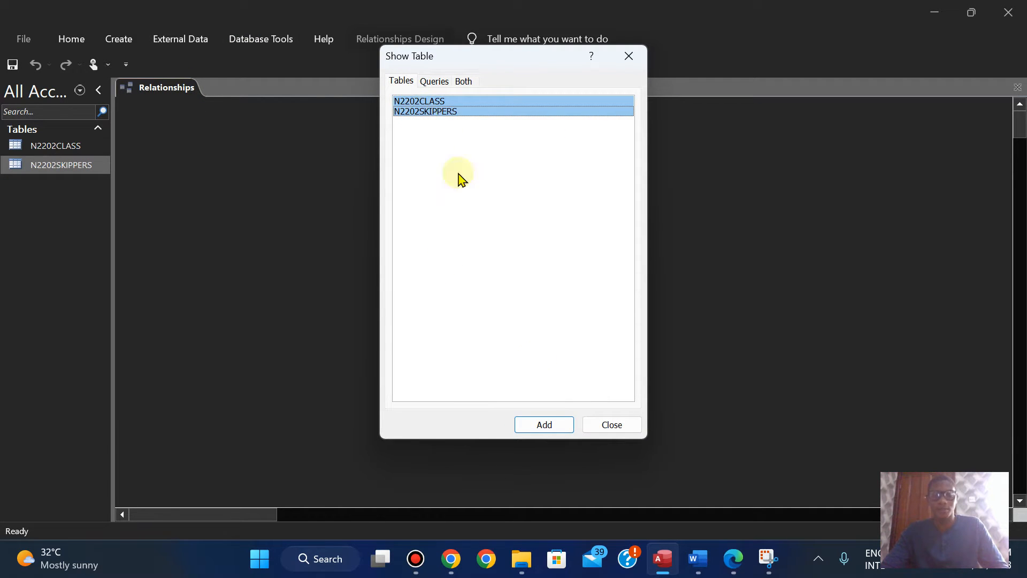
click(545, 425)
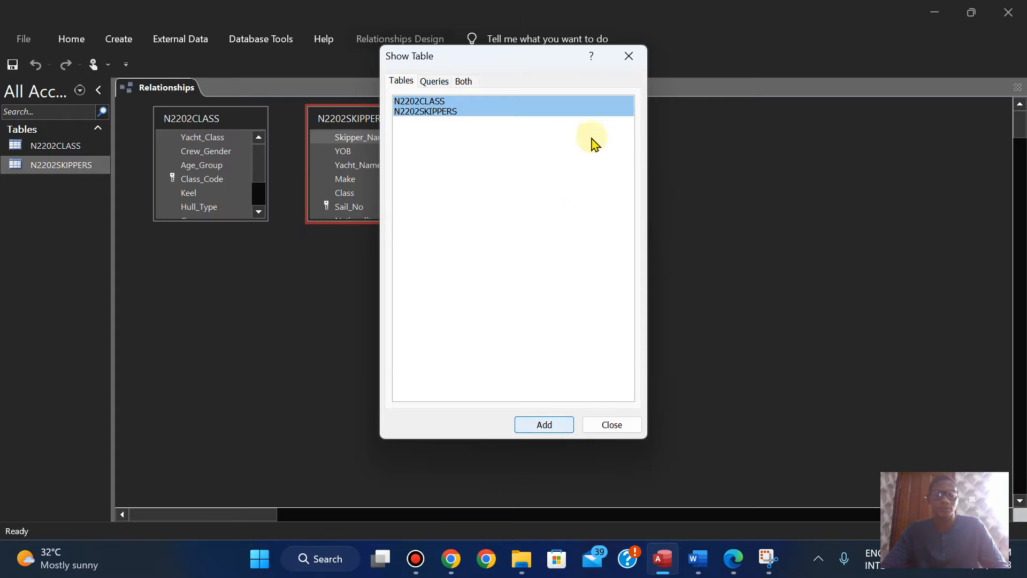
click(604, 426)
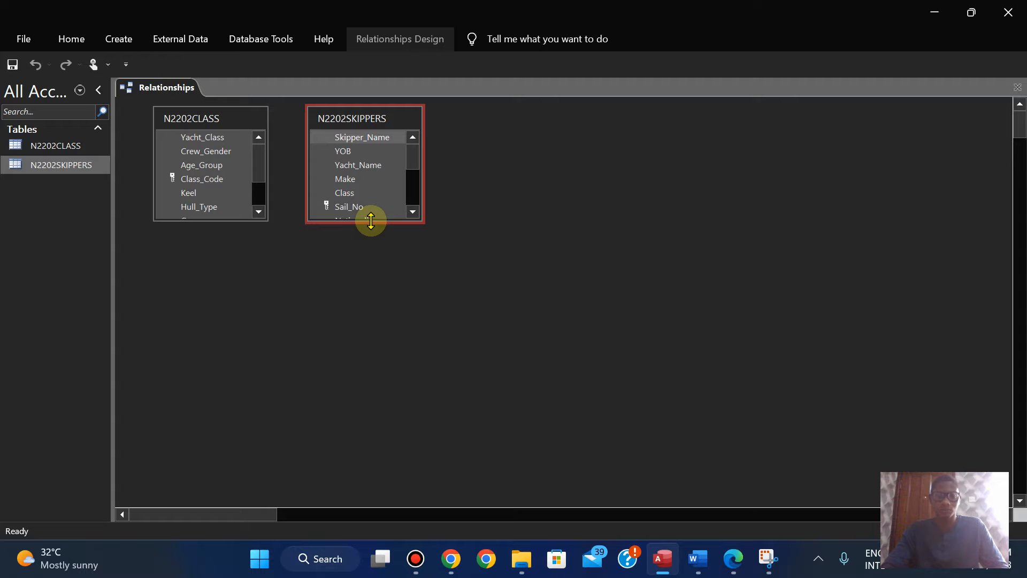
double_click(371, 220)
double_click(218, 220)
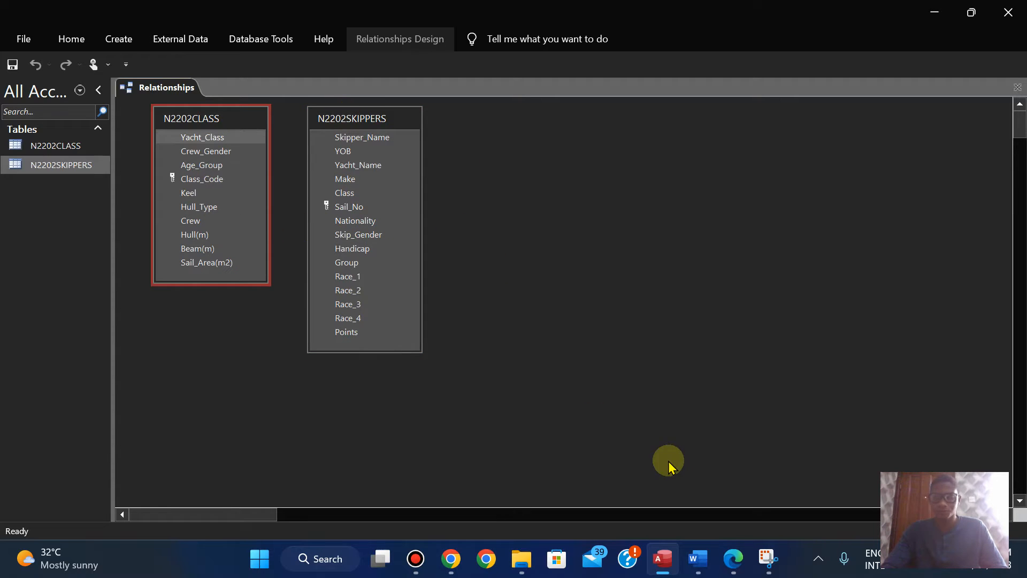
Step: Create a one-to-many relationship from Class_Code in N2202CLASS to Class in N2202SKIPPERS, and reposition both table boxes
click(734, 562)
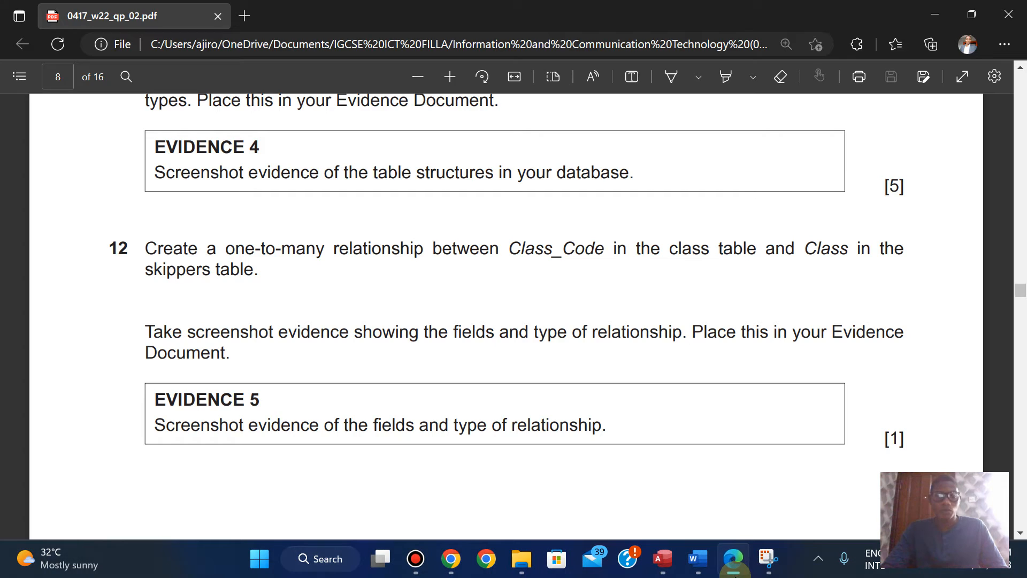
click(734, 567)
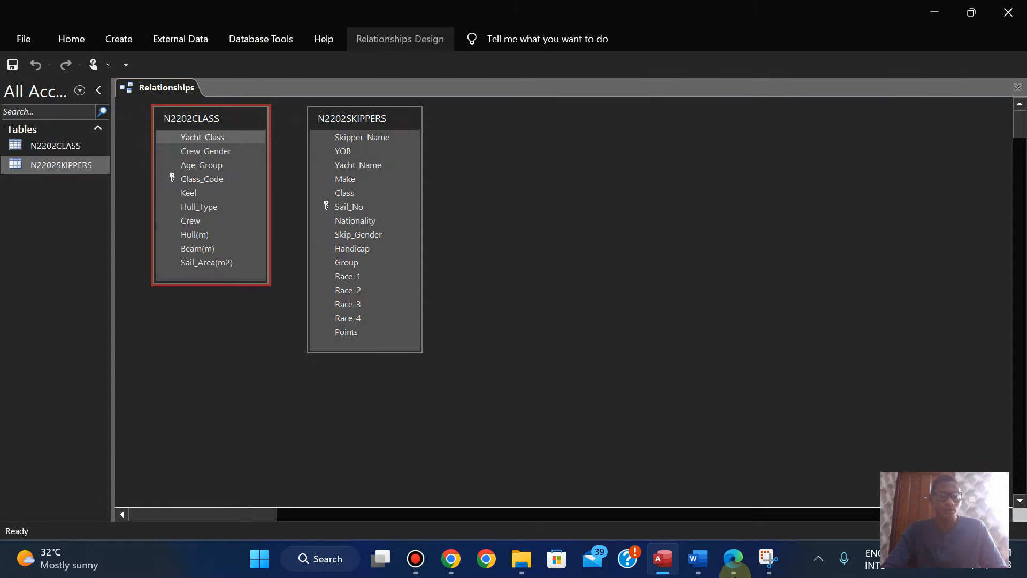
click(734, 562)
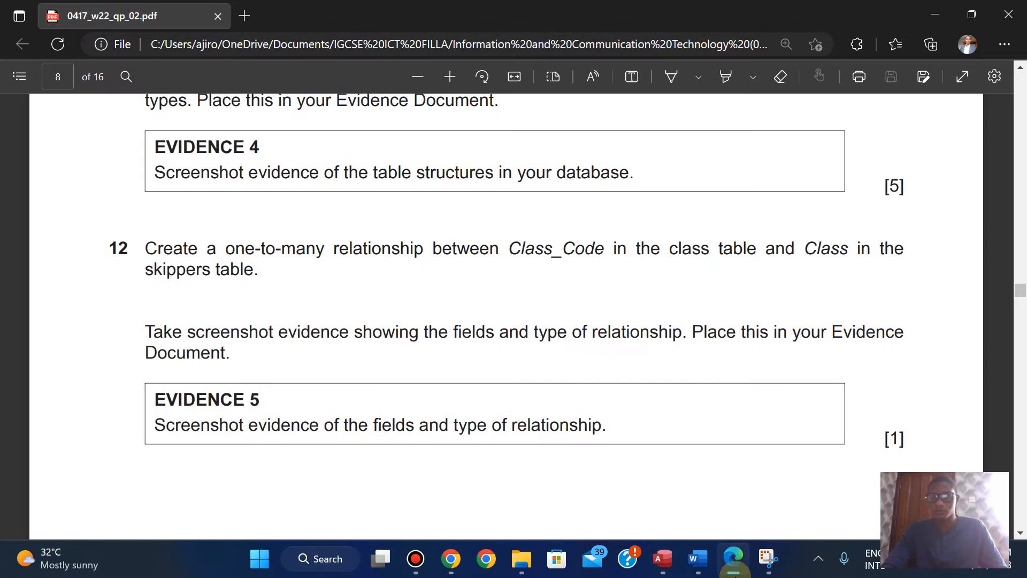
click(734, 561)
drag(181, 179, 346, 192)
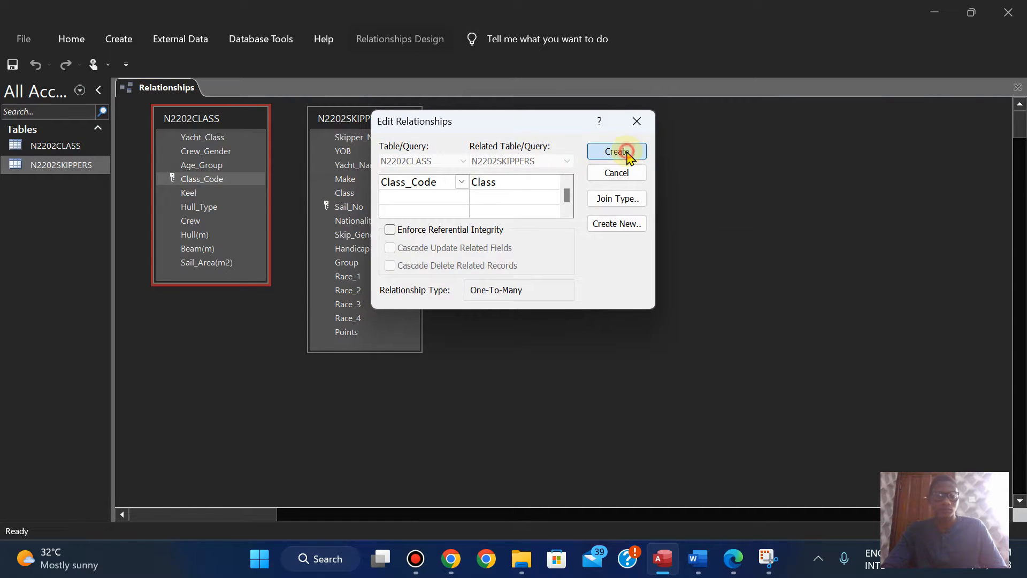
click(626, 152)
drag(174, 120, 152, 124)
drag(354, 130, 315, 143)
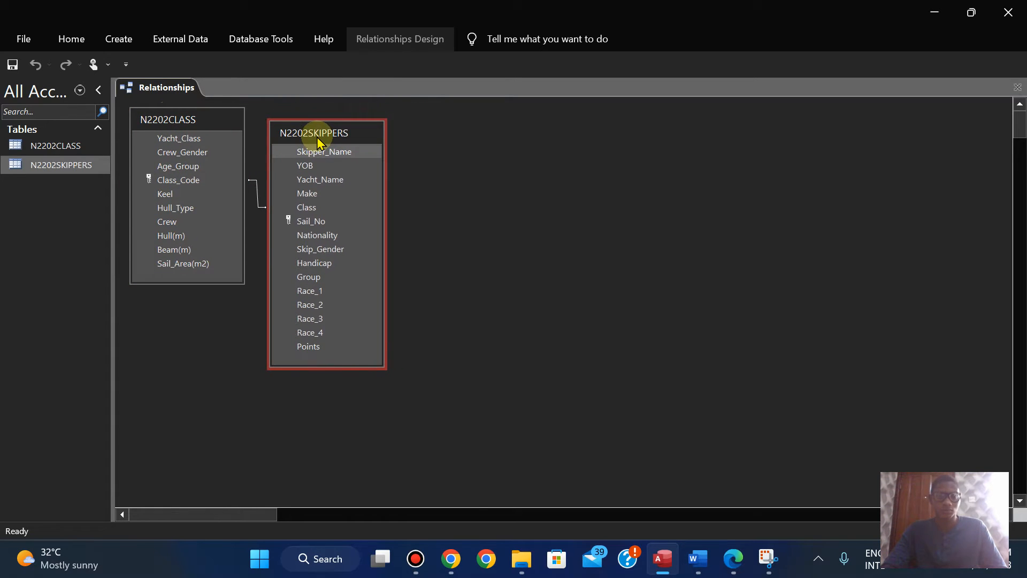
Step: Open the Class_Code to Class relationship for editing, move its dialog clear of the tables and check it against question 12
click(732, 560)
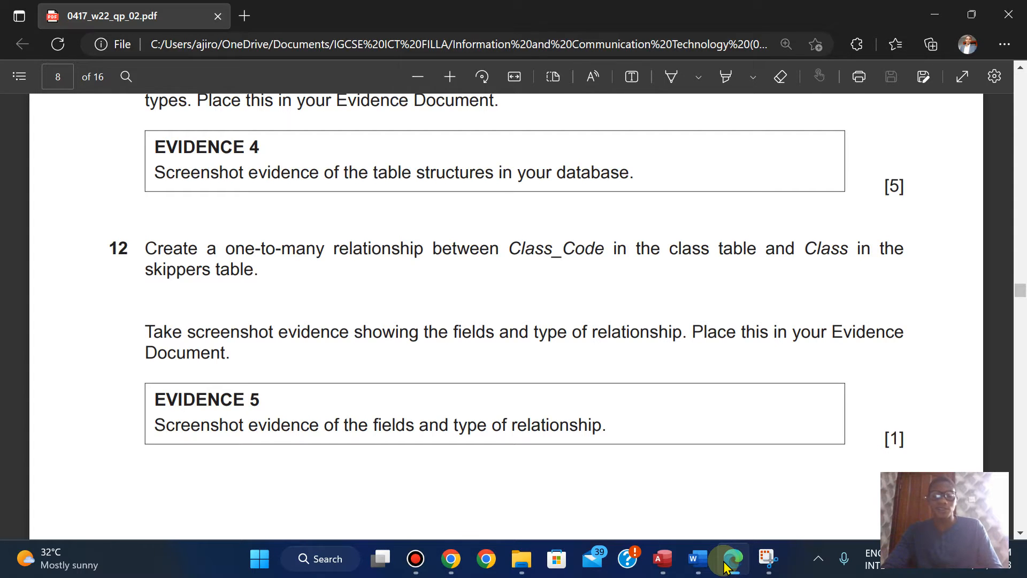
click(663, 558)
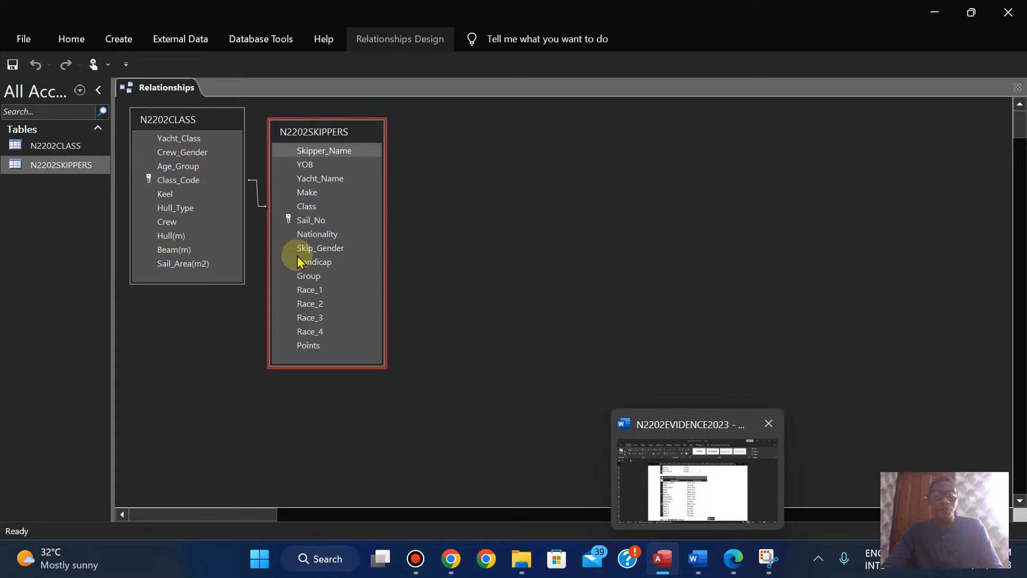
double_click(256, 201)
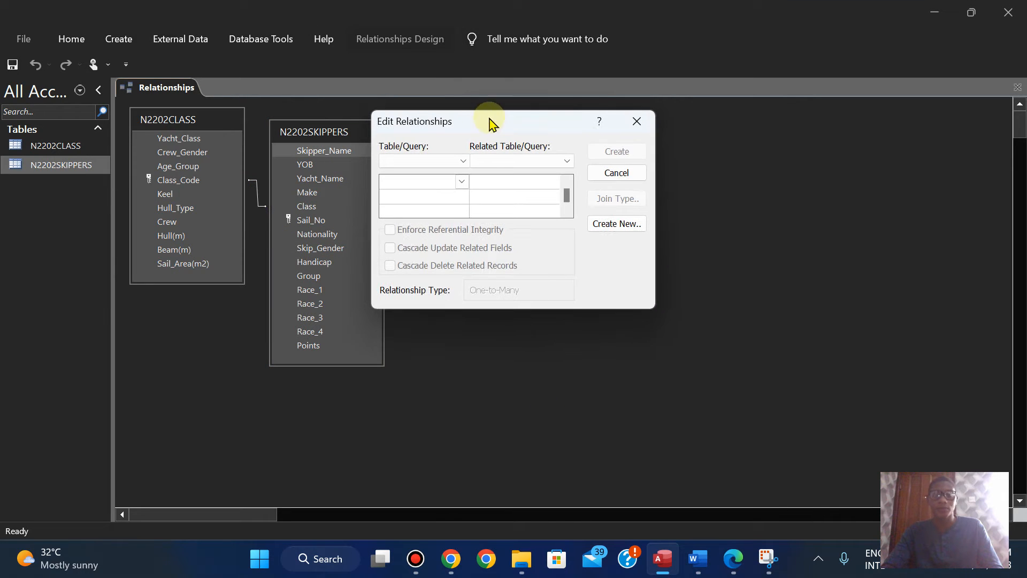
click(635, 119)
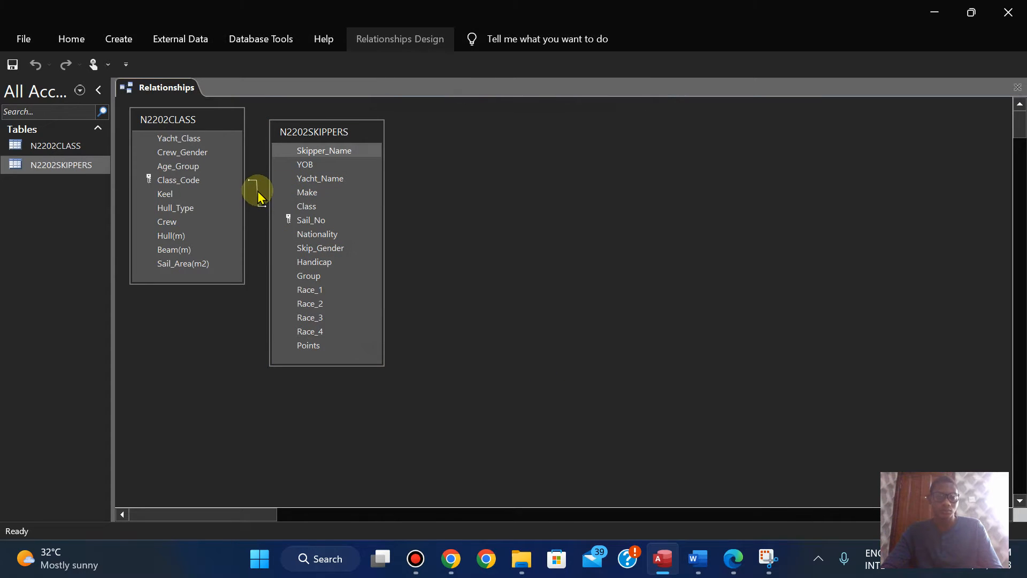
double_click(257, 193)
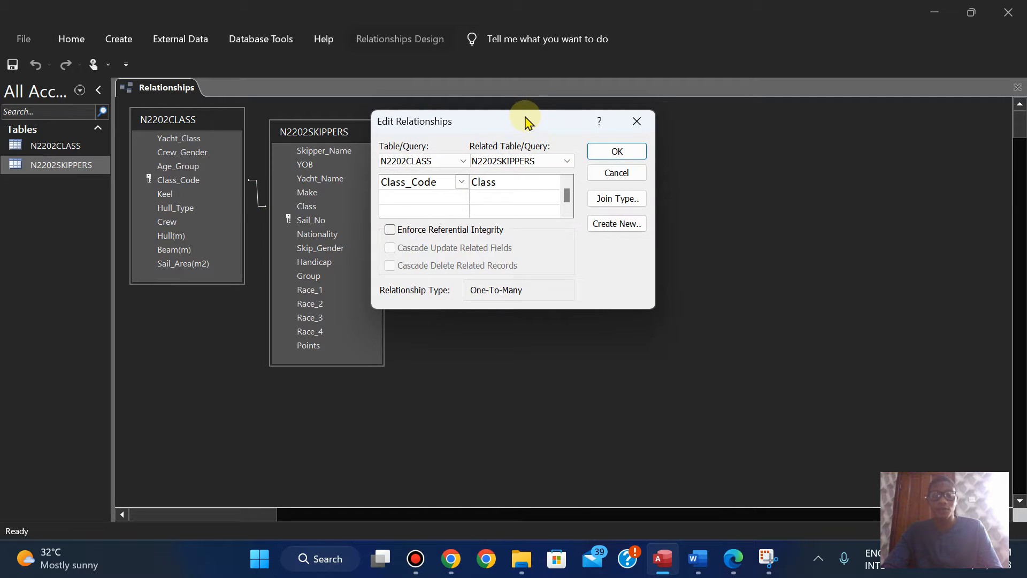
drag(526, 120, 552, 131)
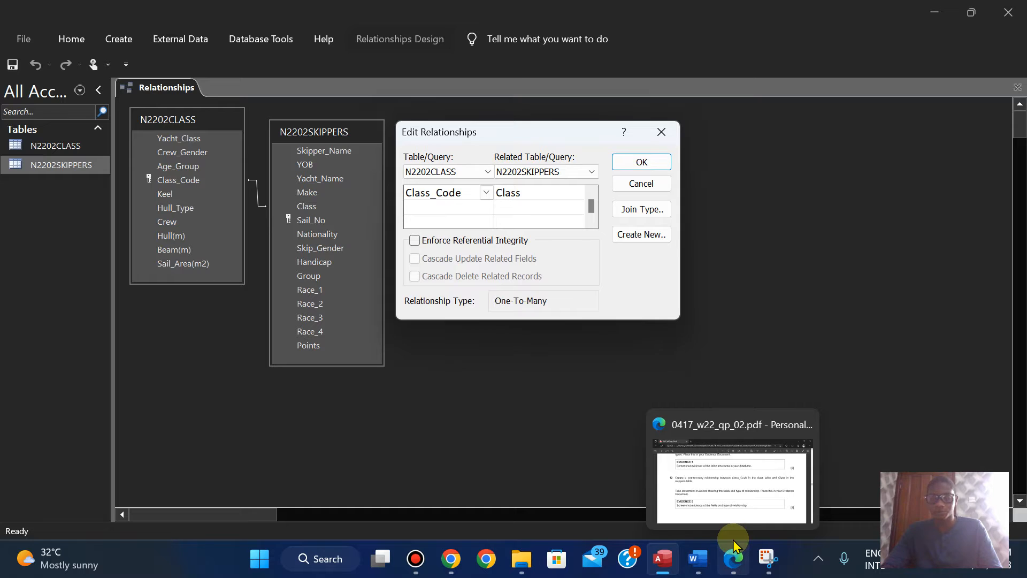
click(736, 561)
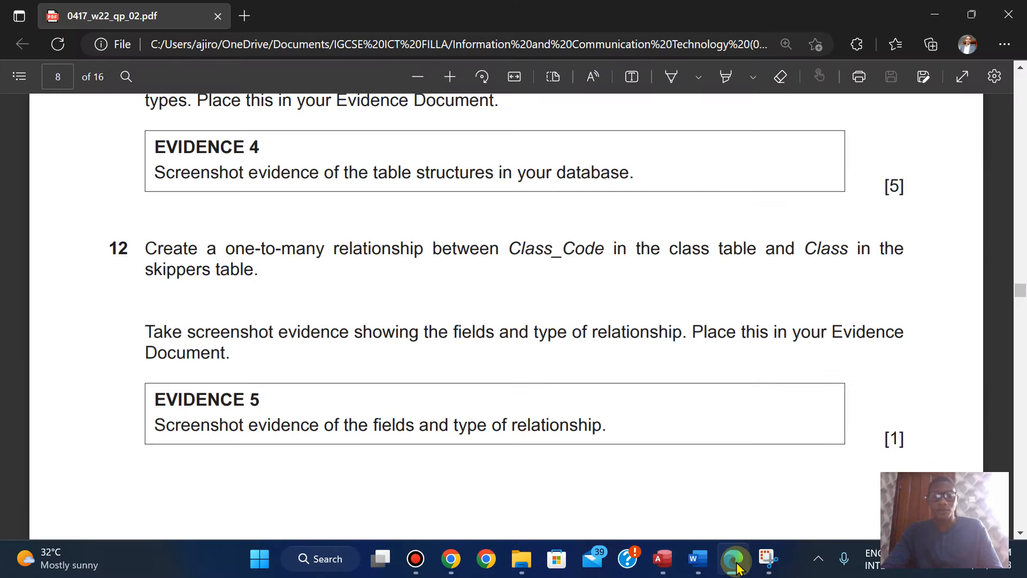
click(735, 562)
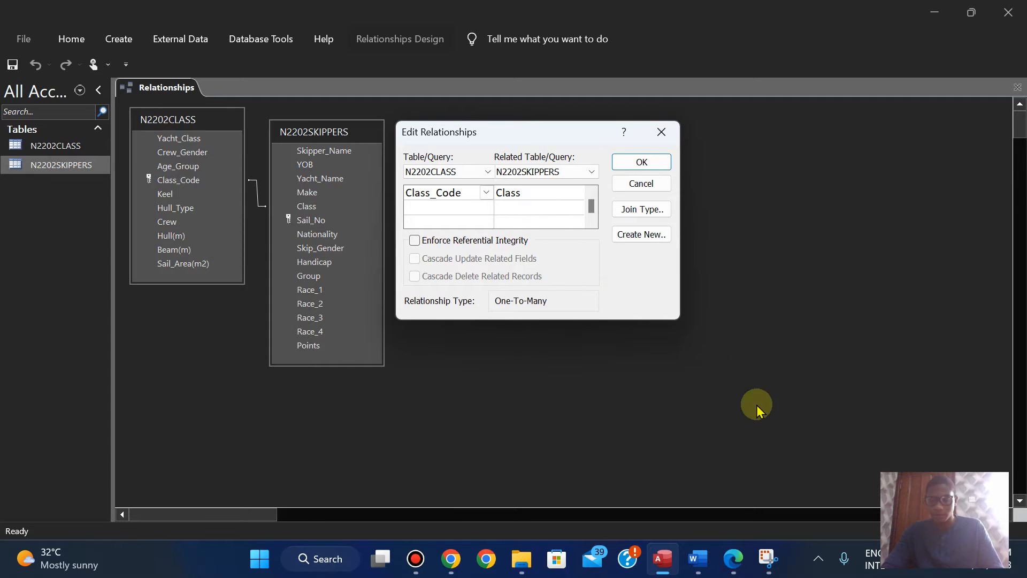
Step: Capture a screenshot of the Relationships window showing both tables and the Edit Relationships dialog with the one-to-many type
click(768, 558)
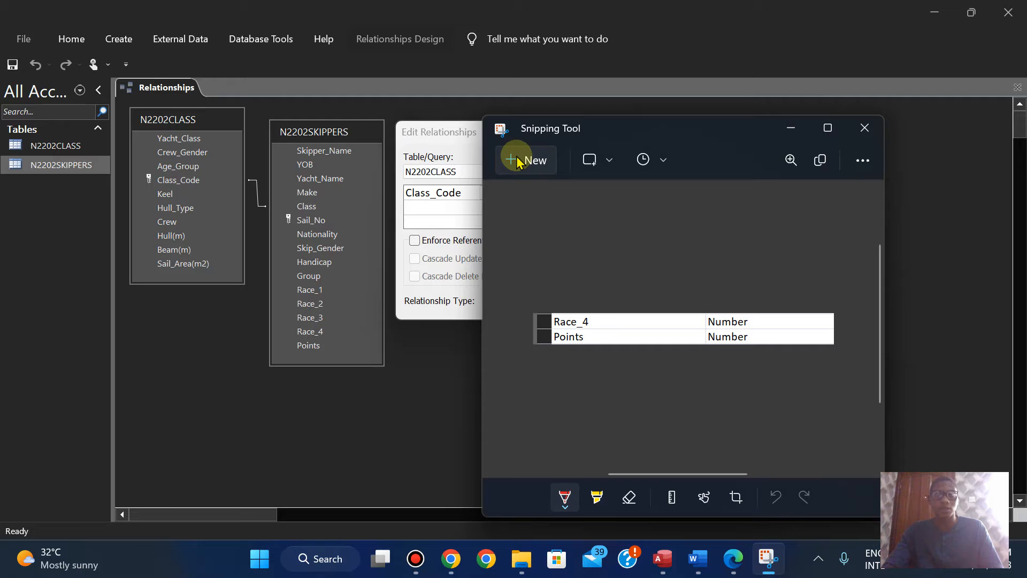
click(523, 162)
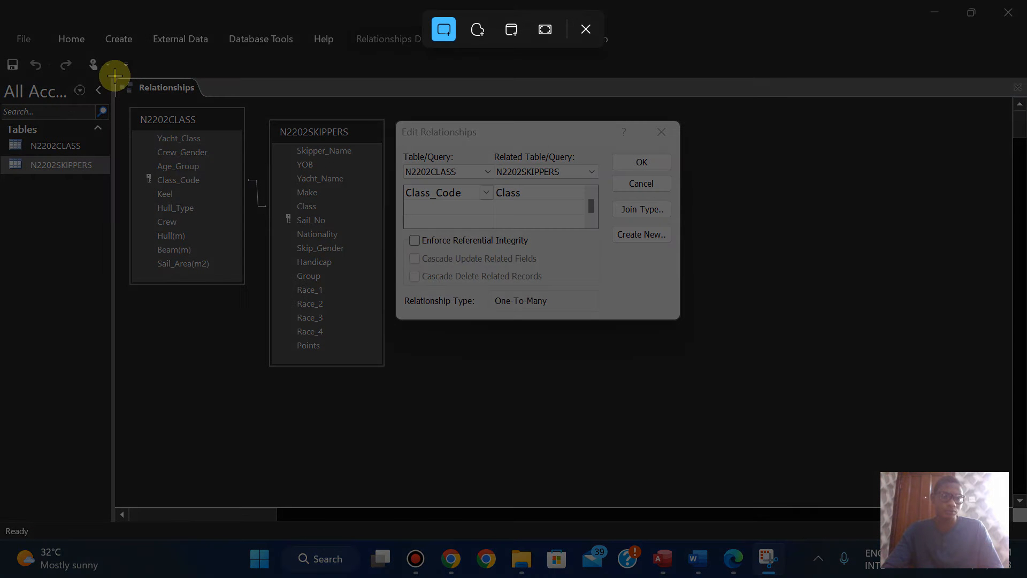
drag(112, 75, 703, 369)
drag(704, 383, 704, 380)
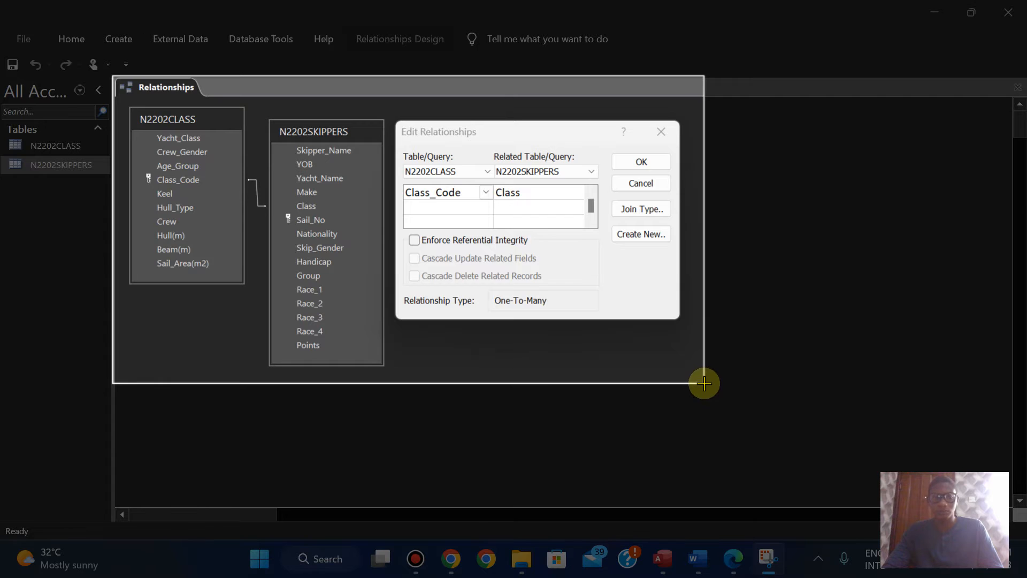
Step: Switch to the N2202EVIDENCE2023 Word document and paste the relationship screenshot below the Step 12 - EVIDENCE 5 heading
click(731, 559)
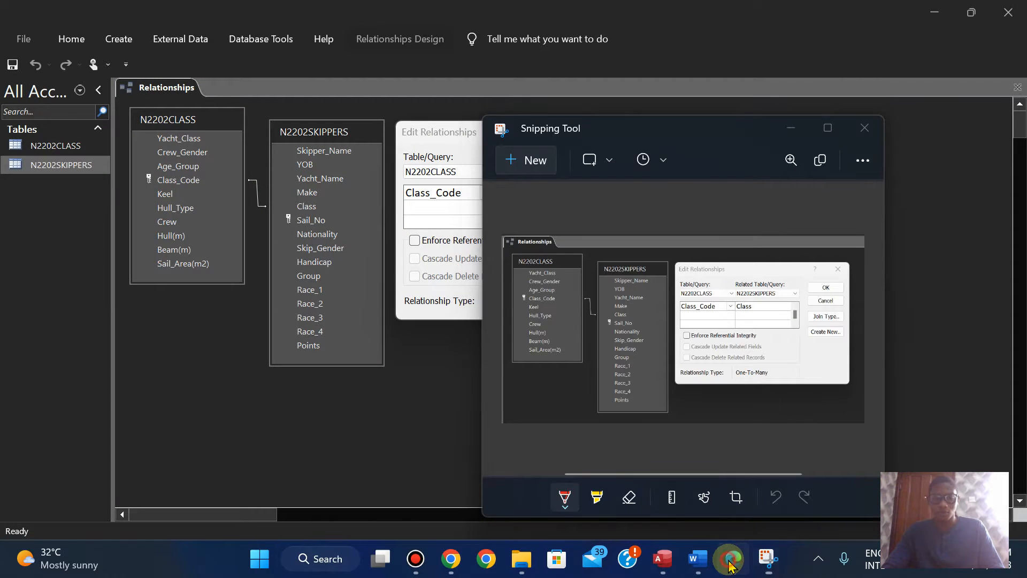
click(695, 561)
drag(1019, 284, 1022, 345)
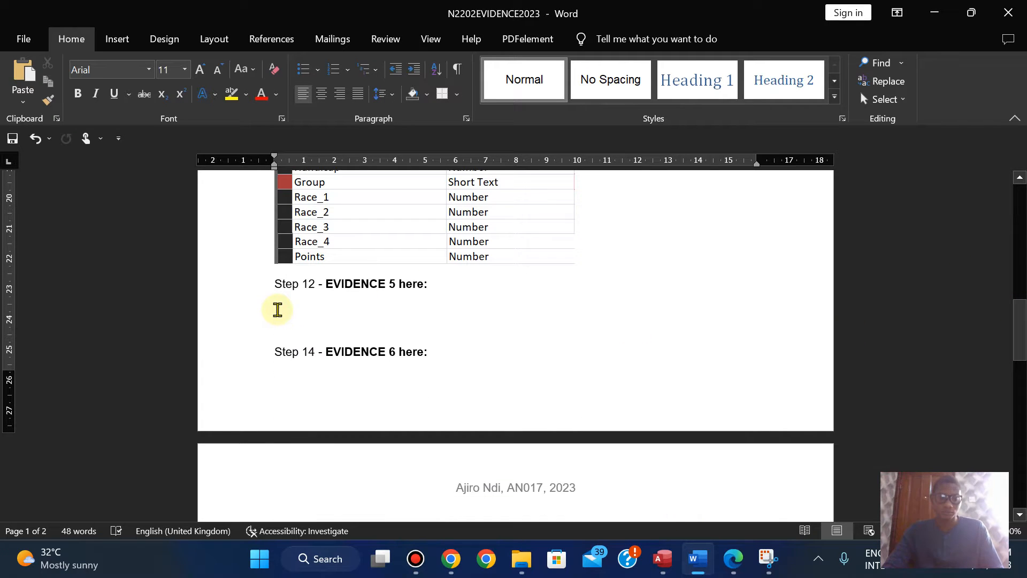
click(277, 309)
key(ctrl+v)
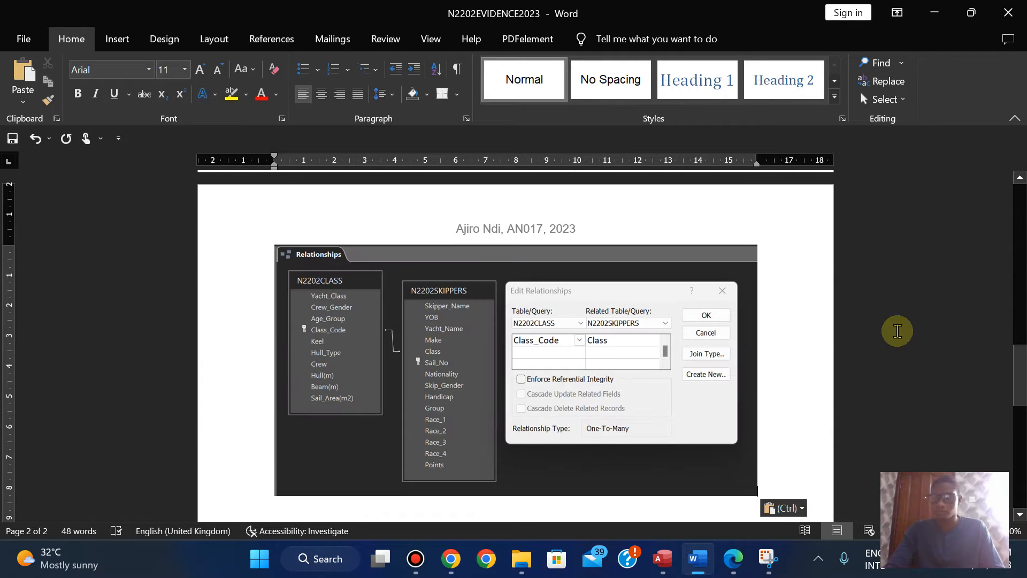
Step: Insert a page break before the Step 12 - EVIDENCE 5 heading so it sits with its screenshot, and save the document
drag(1020, 376, 1019, 329)
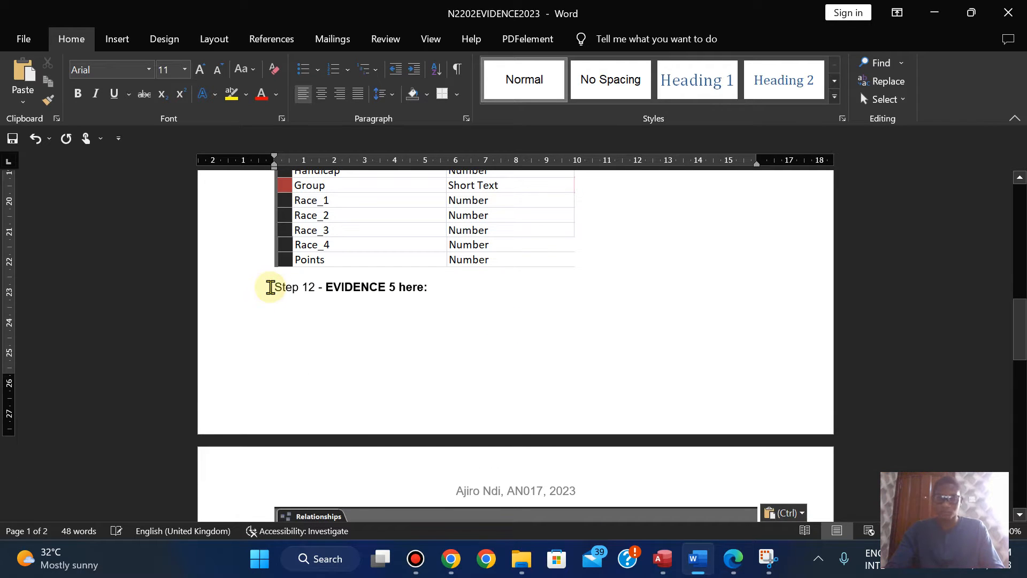
key(ctrl+Return)
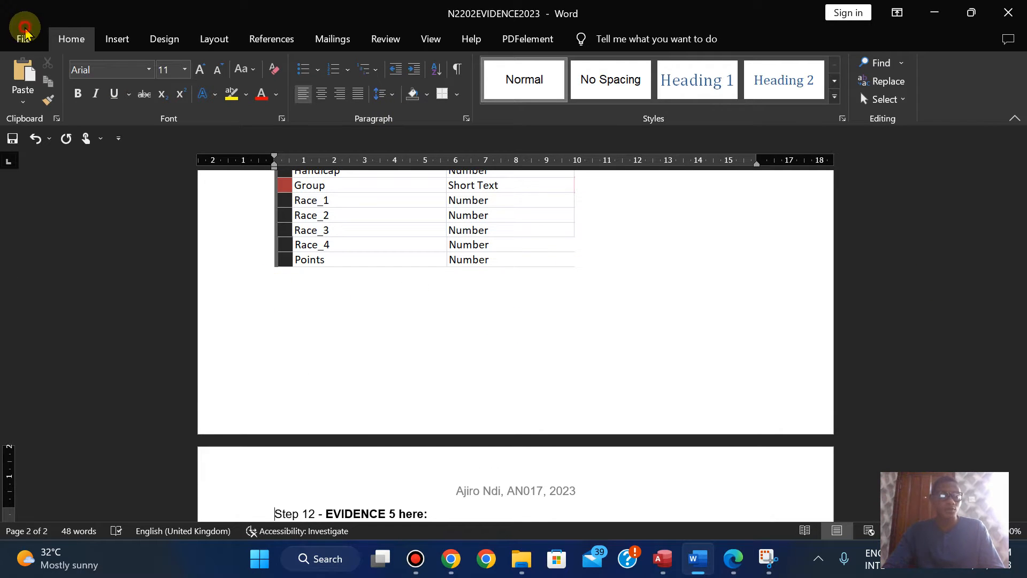
click(23, 34)
click(45, 225)
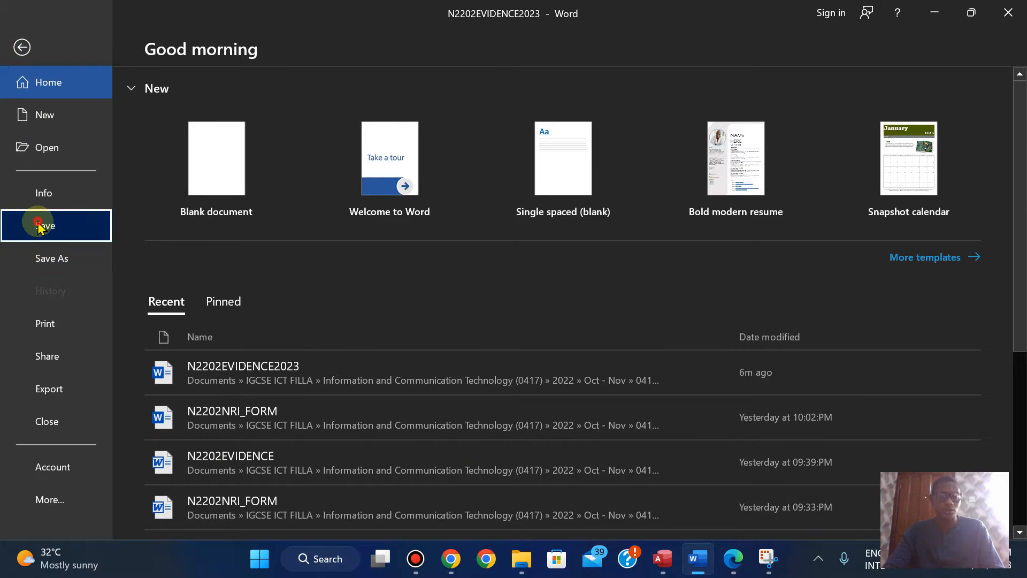
Step: Switch to the exam paper PDF and read question 13 on page 9 with the new record details for the skippers table
click(733, 568)
scroll(734, 568, down, 5)
scroll(738, 567, down, 2)
scroll(737, 567, up, 1)
scroll(738, 567, down, 3)
scroll(738, 567, up, 3)
scroll(737, 568, up, 1)
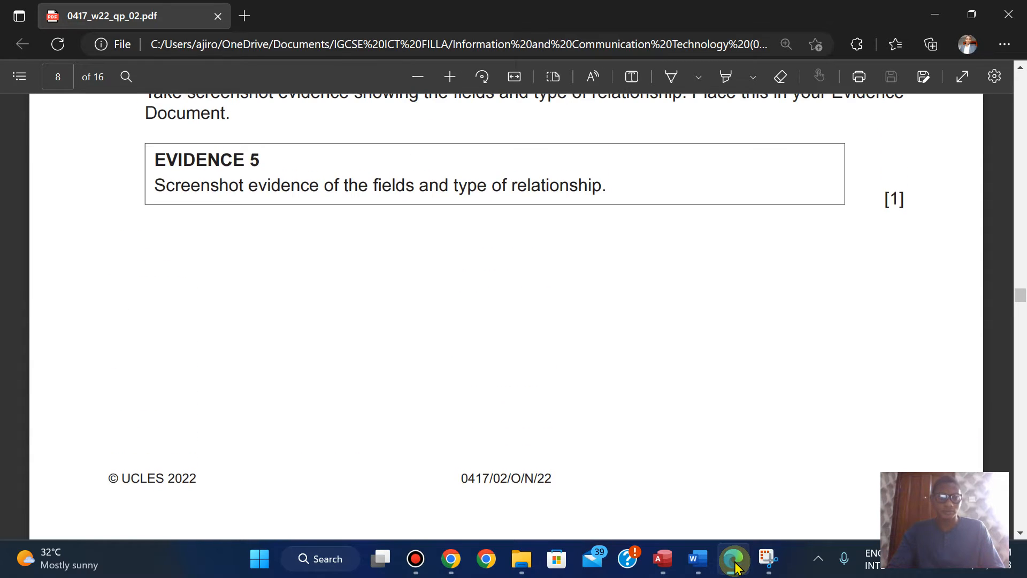
scroll(735, 568, down, 10)
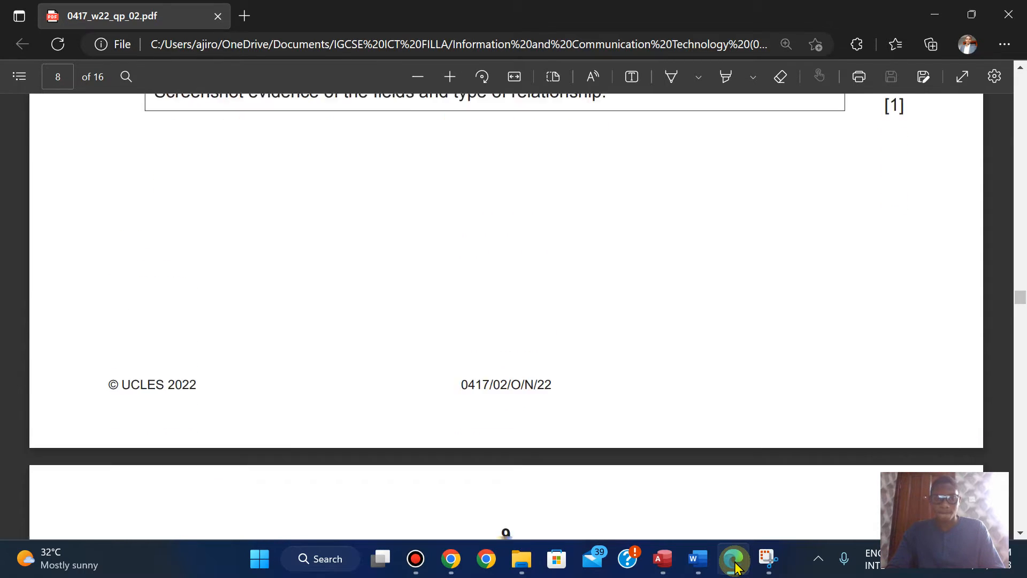
scroll(737, 567, up, 1)
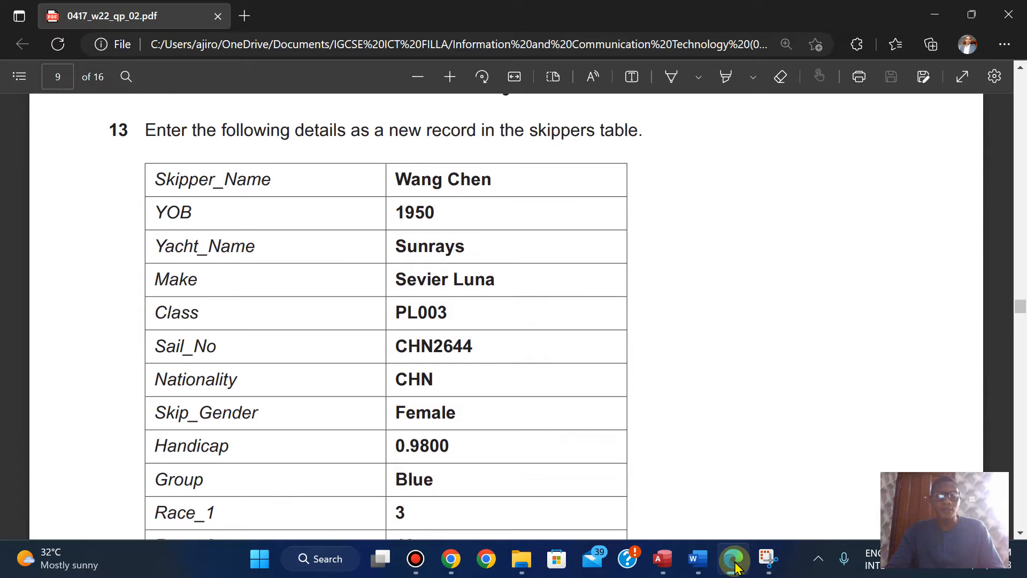
scroll(735, 567, up, 1)
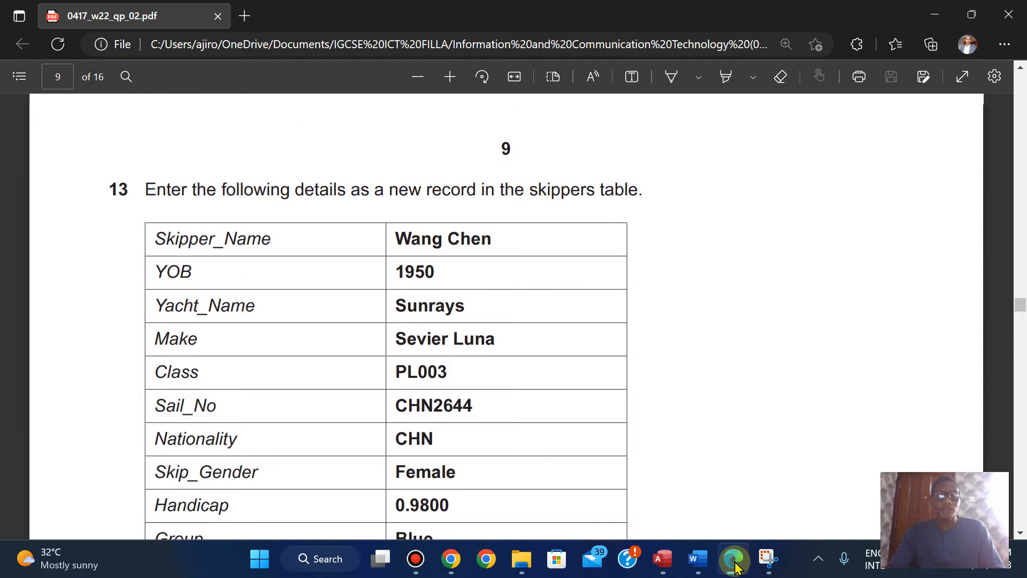
Step: Return to the Access database, accept the Class_Code to Class relationship, and save and close the Relationships layout
click(662, 559)
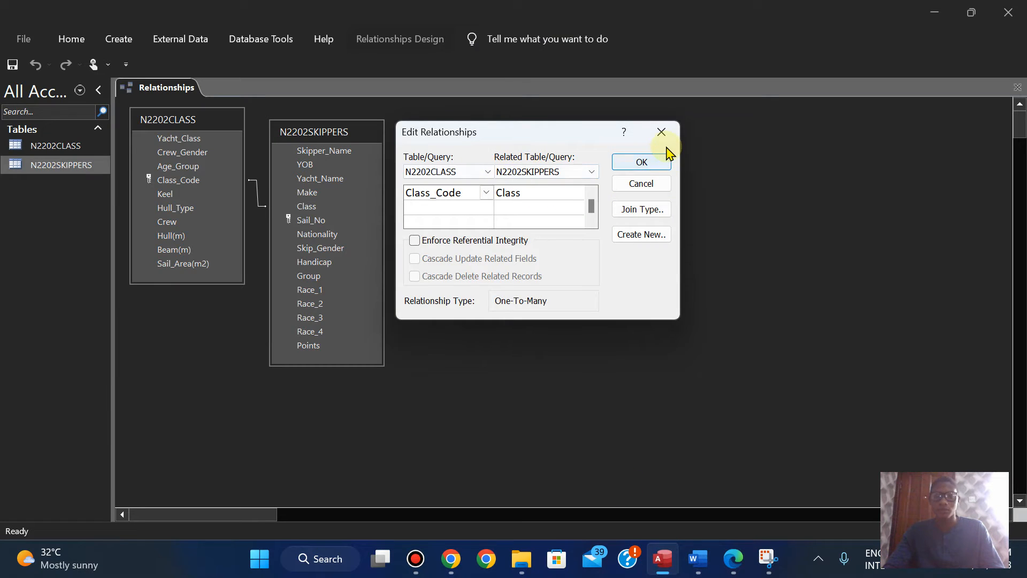
click(654, 162)
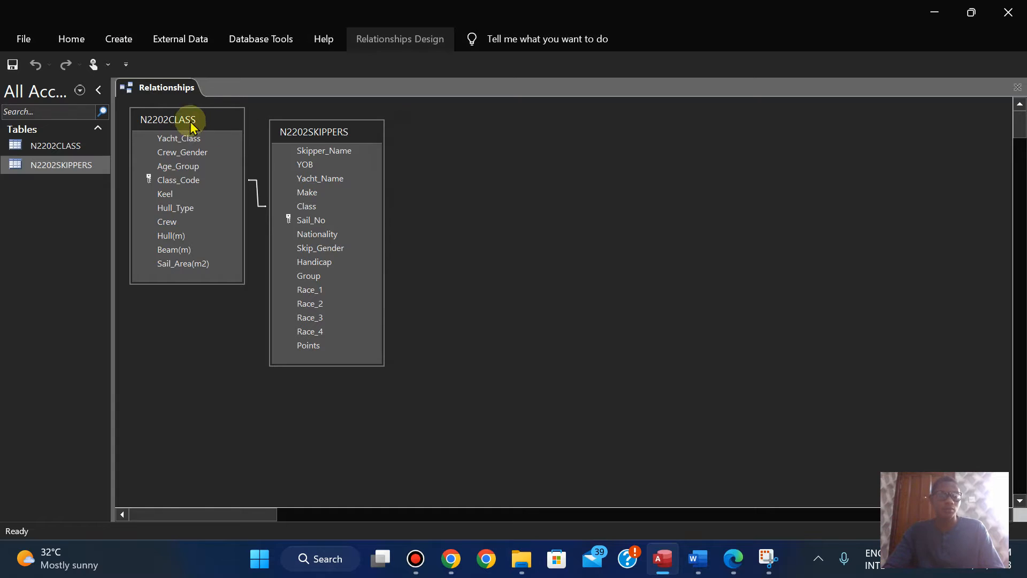
right_click(156, 87)
click(185, 102)
right_click(160, 88)
click(194, 115)
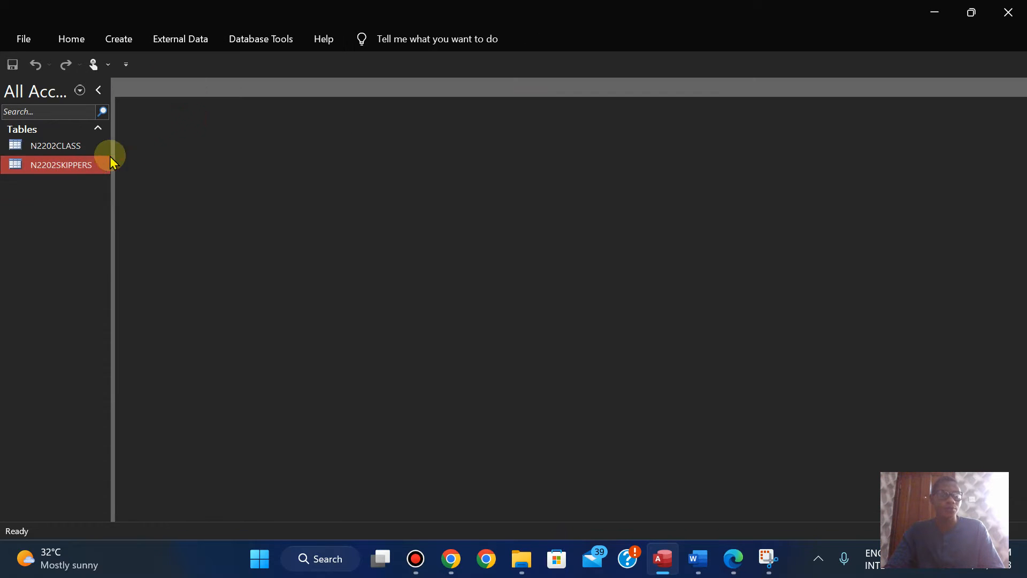
Step: Open the N2202CLASS table to view its records, and reopen the Relationships window to review the table link
double_click(60, 145)
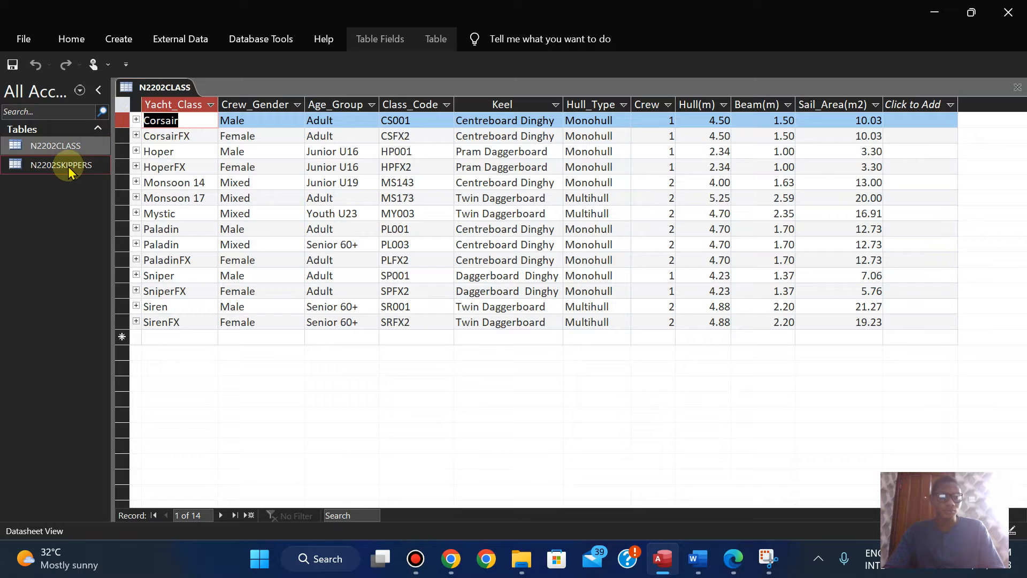
click(253, 39)
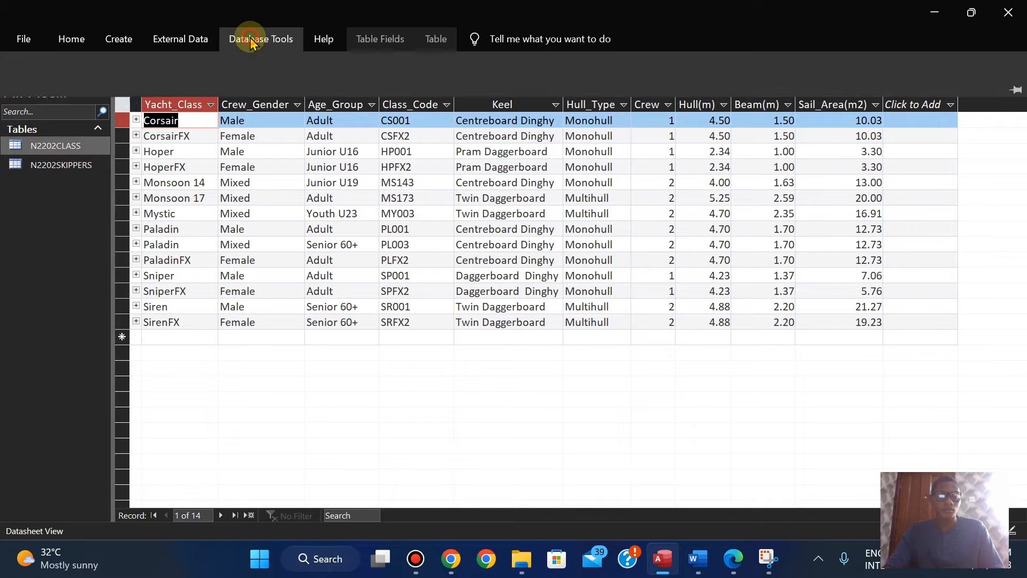
click(198, 77)
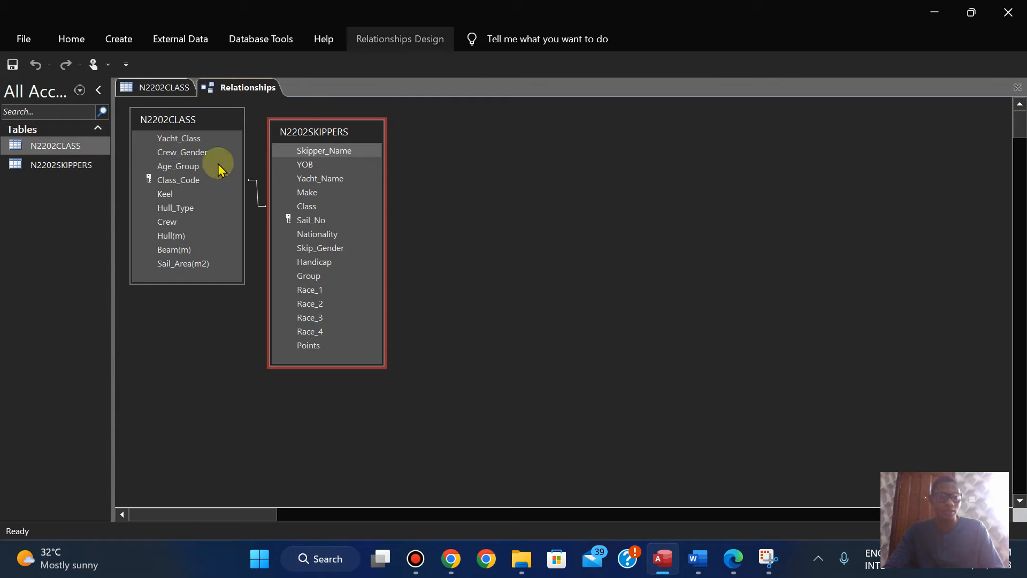
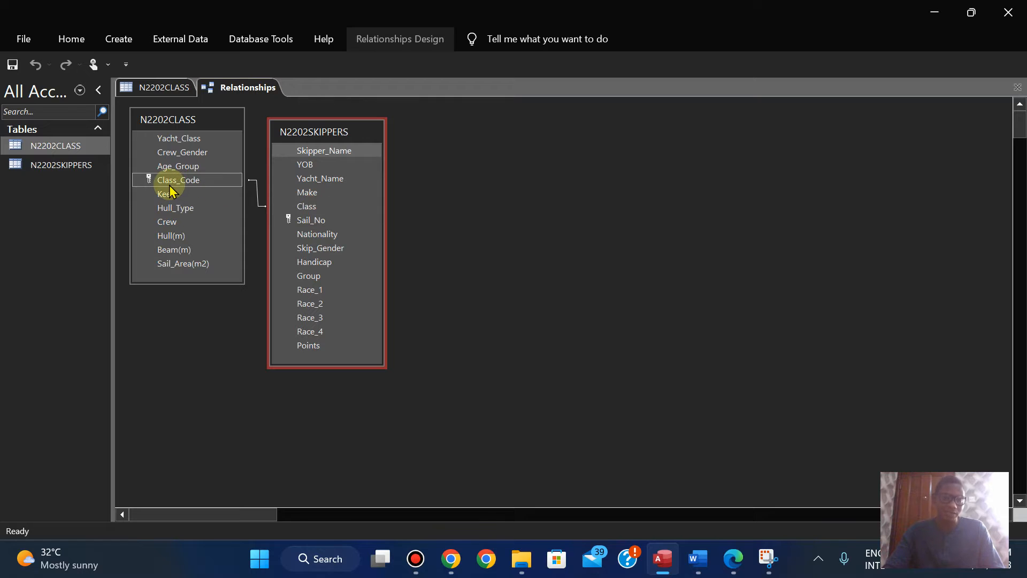
Step: Close the Relationships window and examine the linked skipper records under the Corsair CS001 class record, collapsing them again
right_click(230, 91)
click(261, 119)
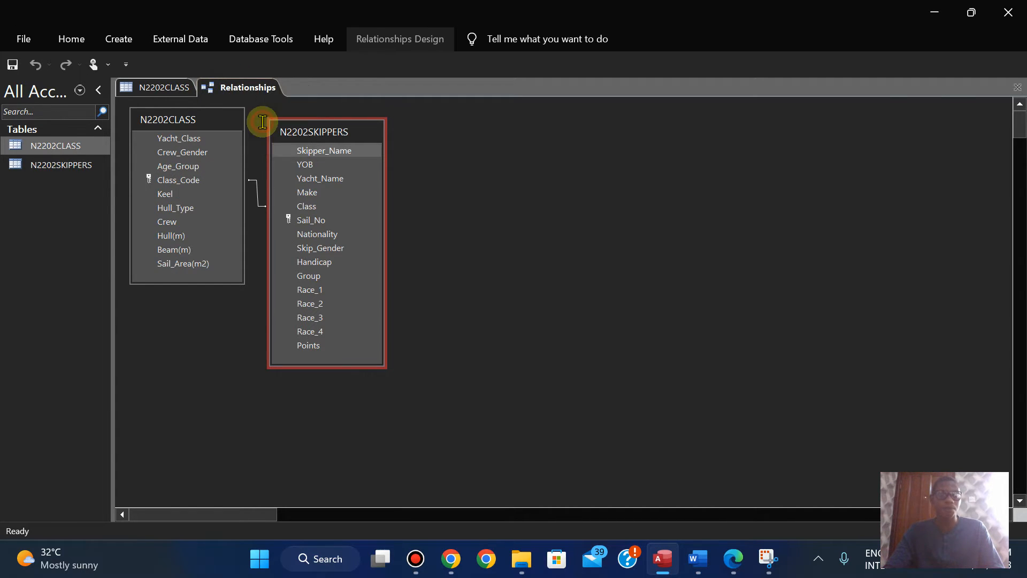
click(136, 121)
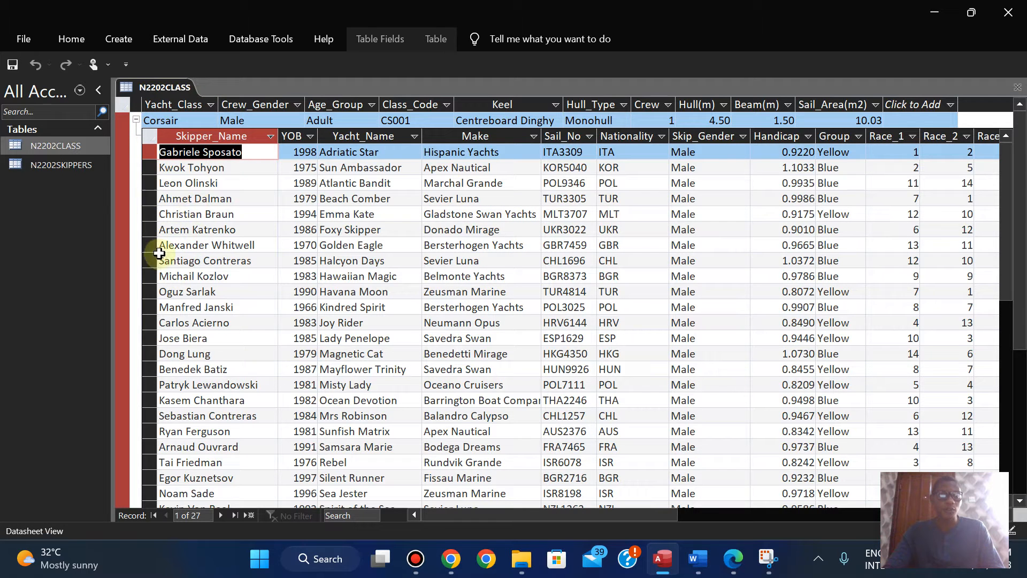
click(136, 121)
Step: Close the N2202CLASS table and open the N2202SKIPPERS table at a new blank record
right_click(148, 95)
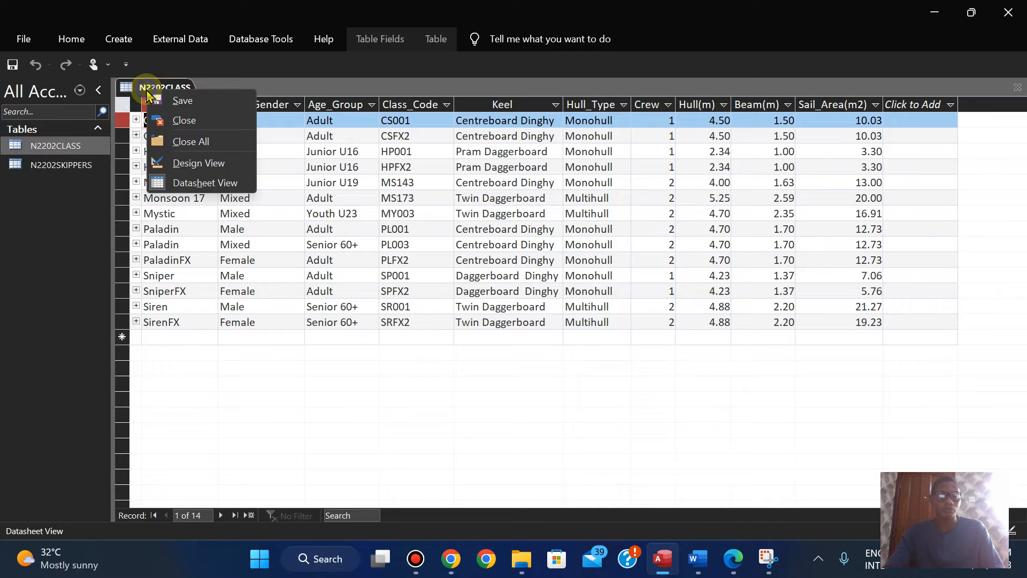
click(733, 558)
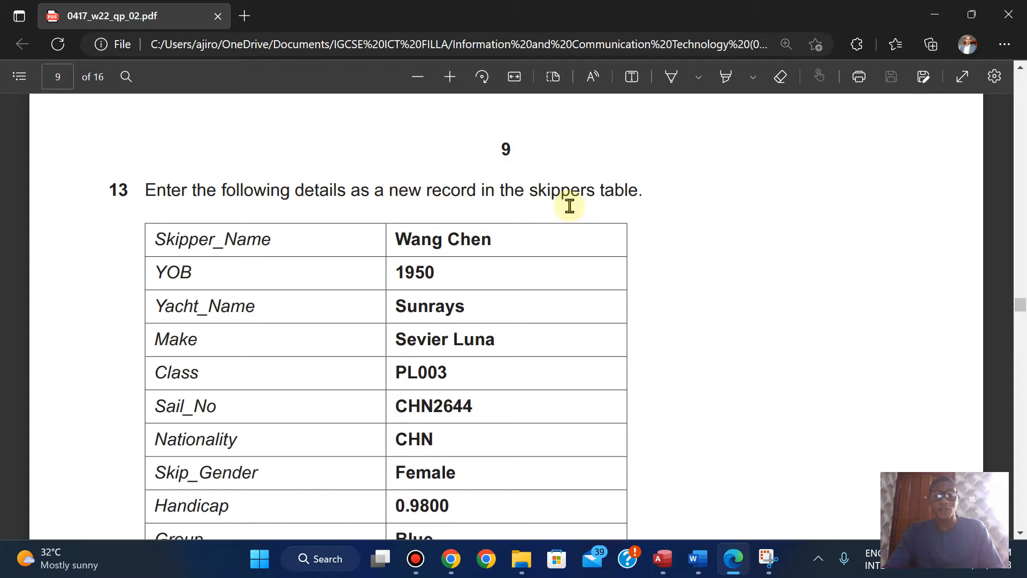
click(662, 559)
right_click(169, 86)
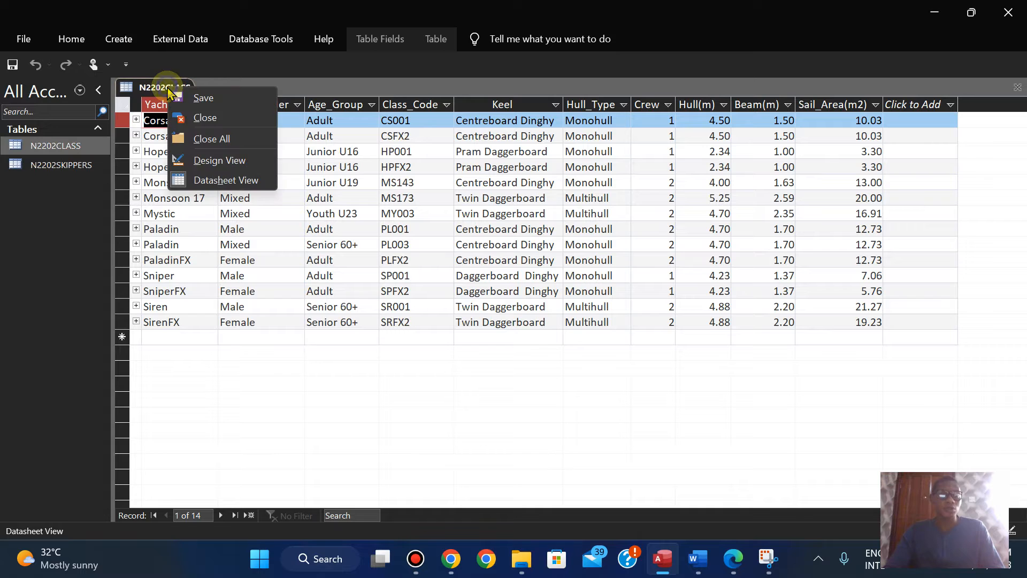
click(200, 119)
double_click(48, 164)
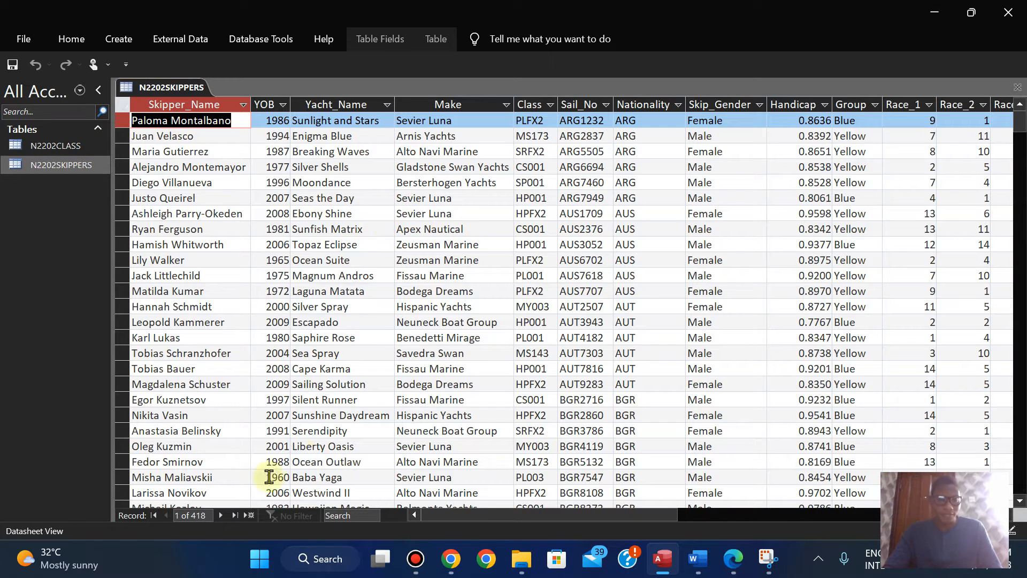
click(249, 515)
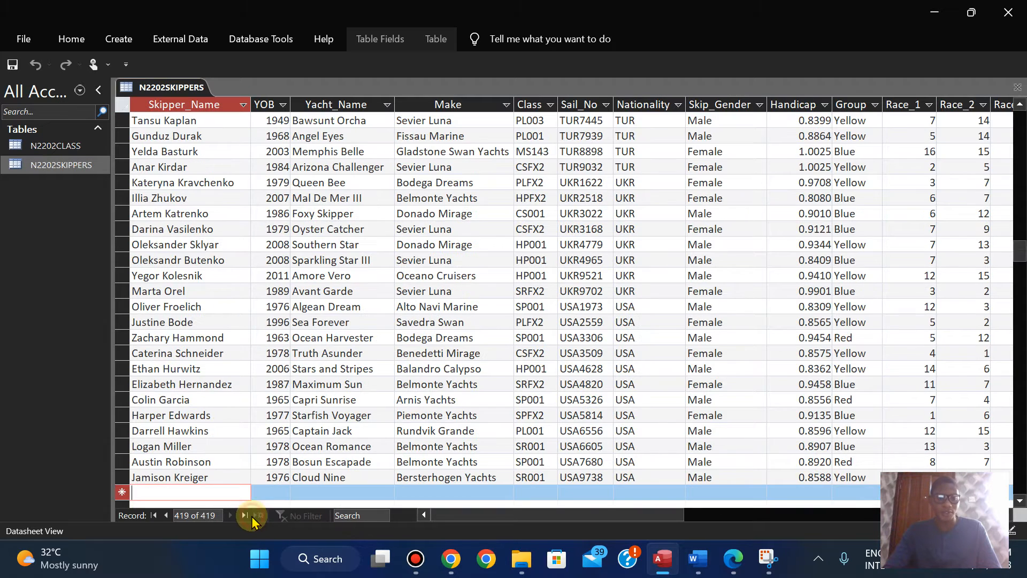
Step: Arrange the exam paper PDF side by side with the Access database and zoom out to show question 13's details
click(731, 561)
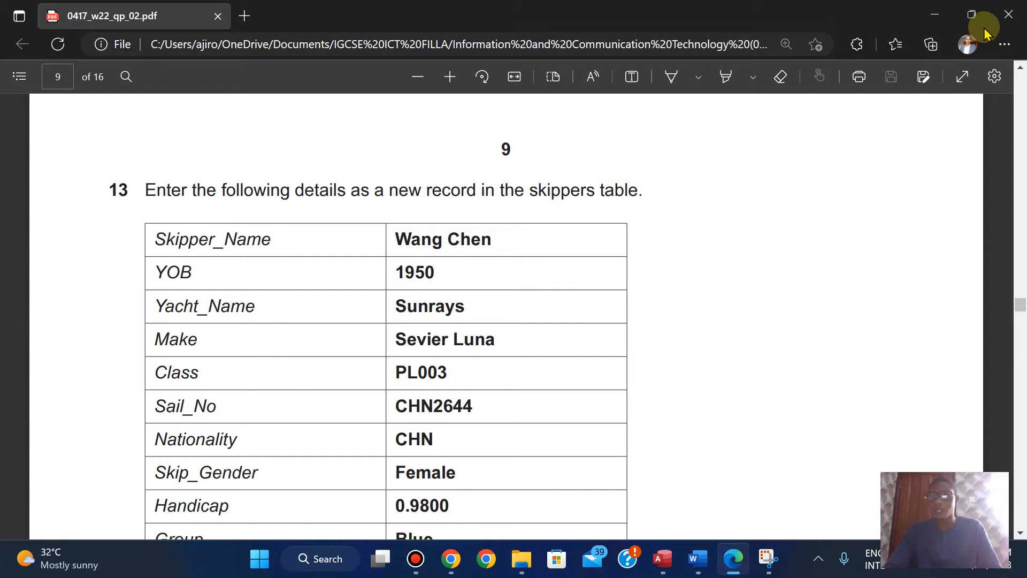
mouse_move(971, 14)
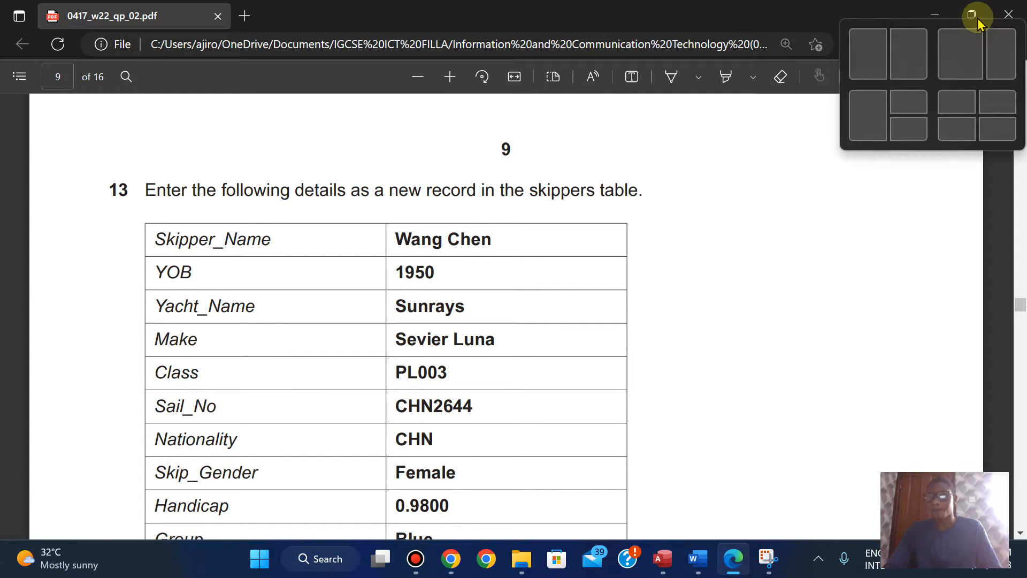
click(924, 59)
click(181, 153)
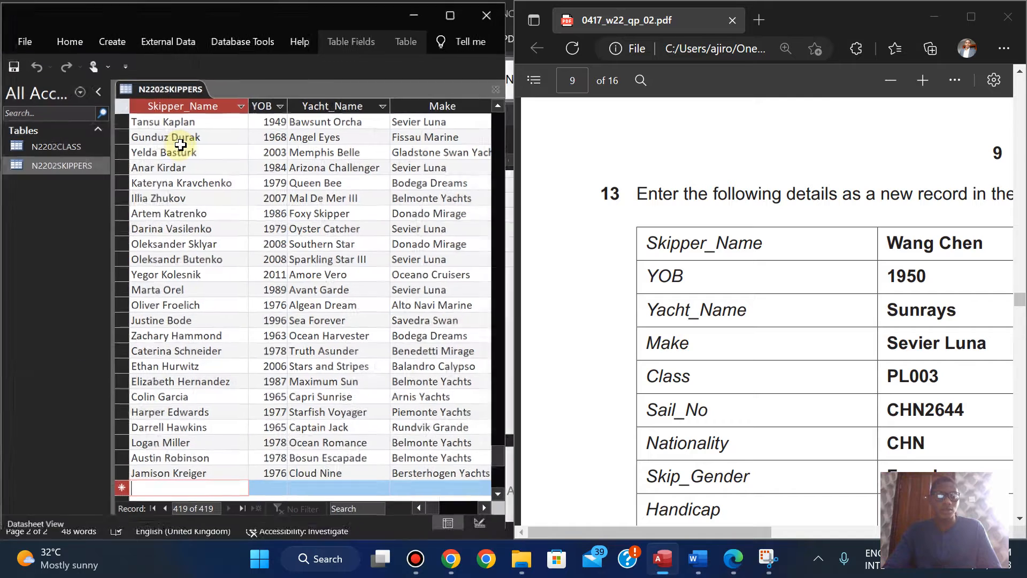
click(891, 80)
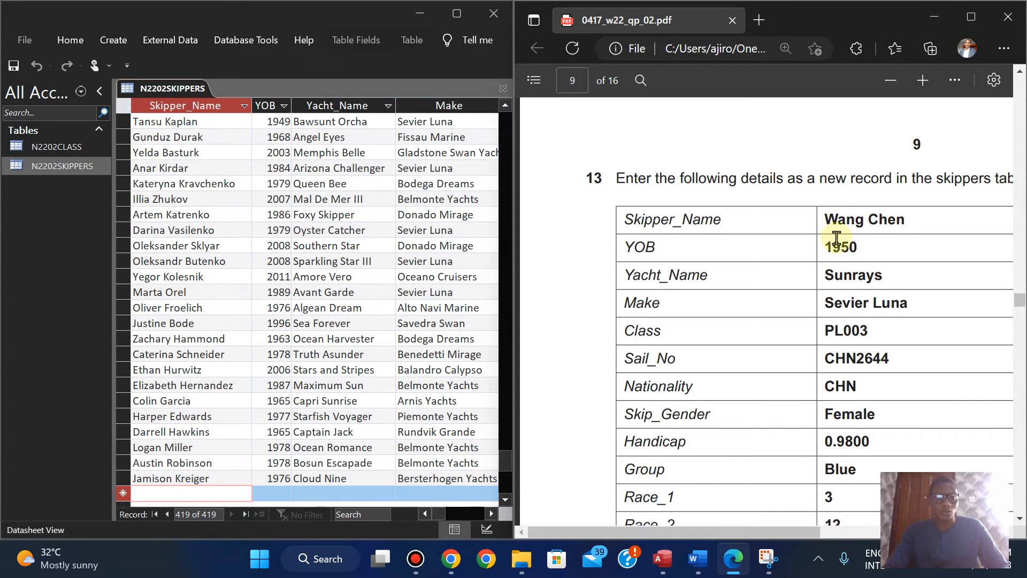
Step: Copy the skipper's name and year of birth from question 13 into the new record's Skipper_Name and YOB fields
drag(827, 221, 908, 220)
key(ctrl+c)
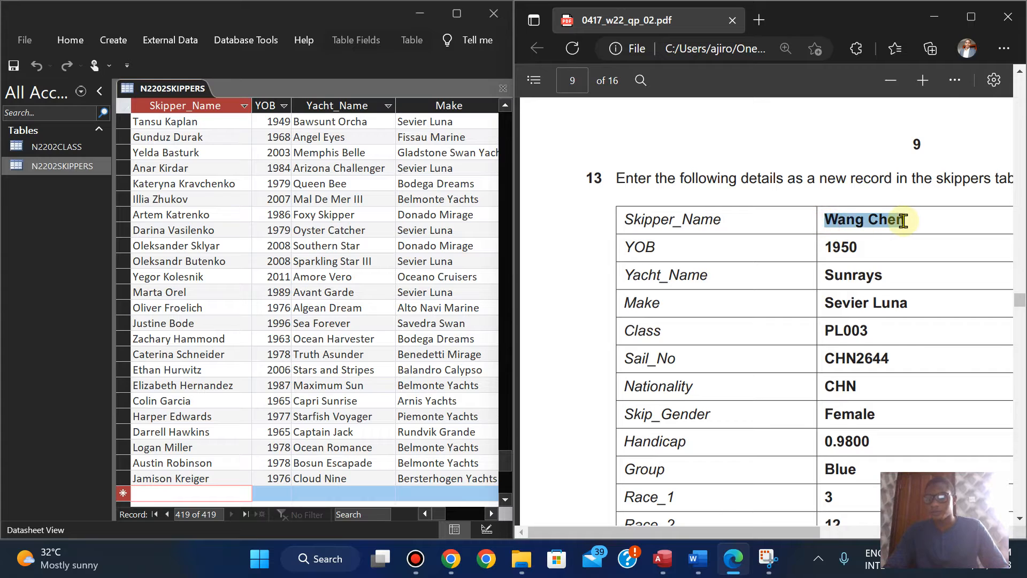
click(933, 84)
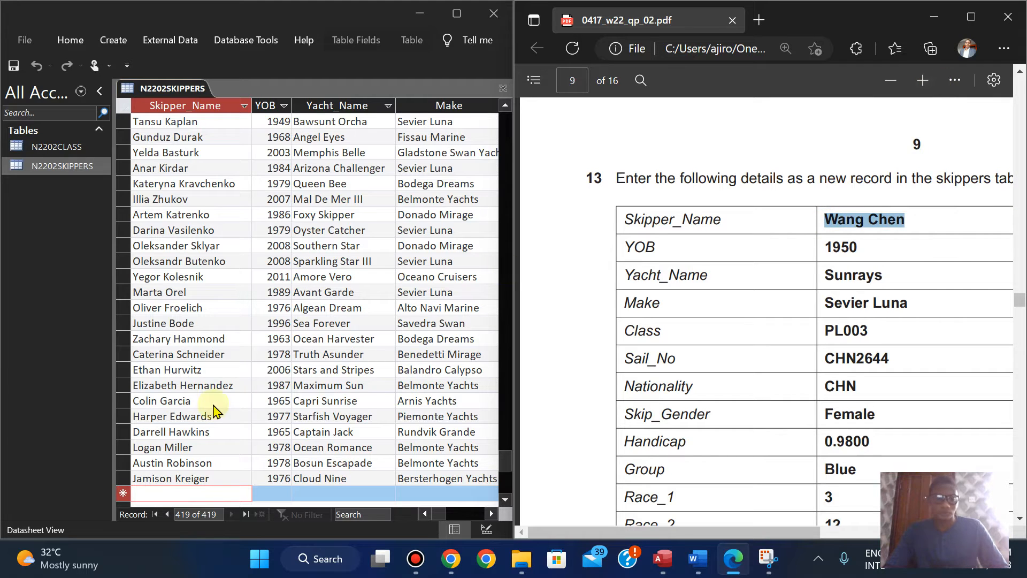
click(169, 491)
key(ctrl+v)
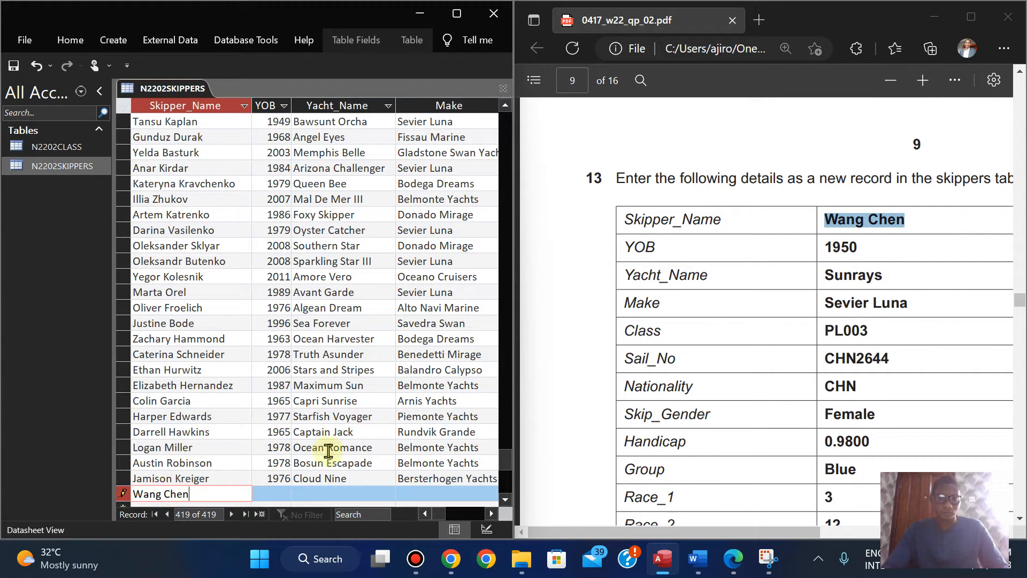
drag(826, 249, 860, 249)
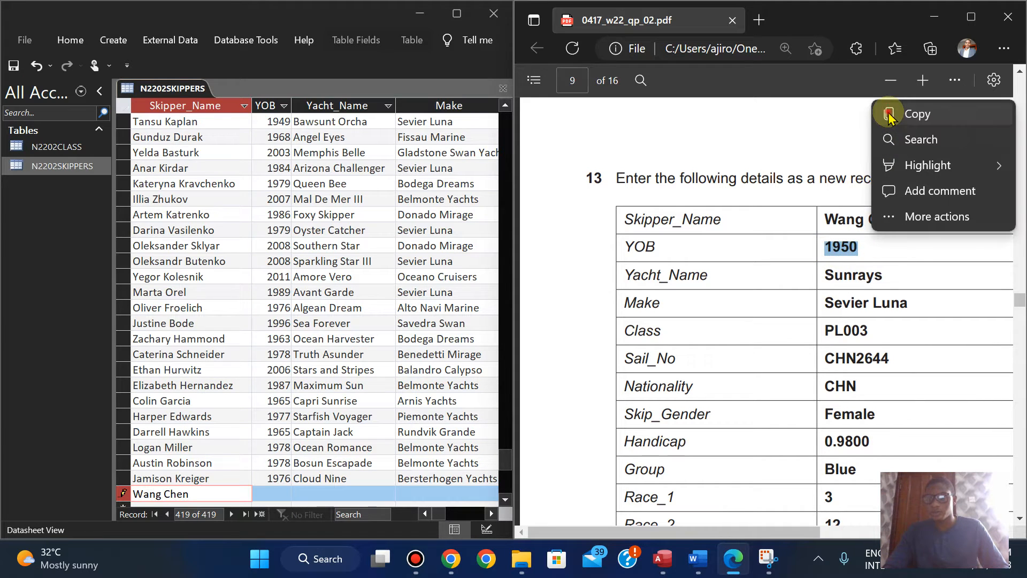
click(889, 114)
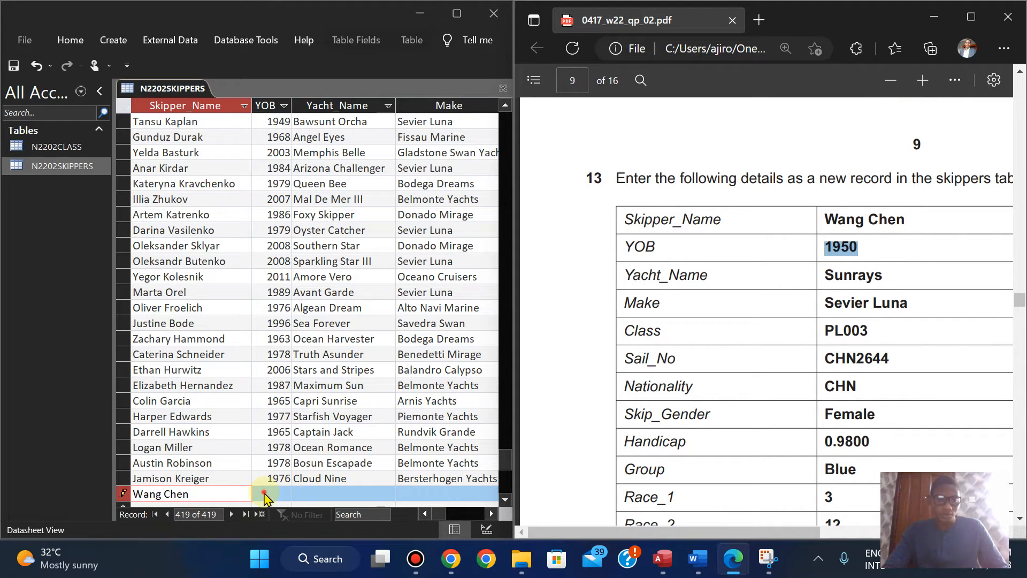
click(263, 495)
key(Tab)
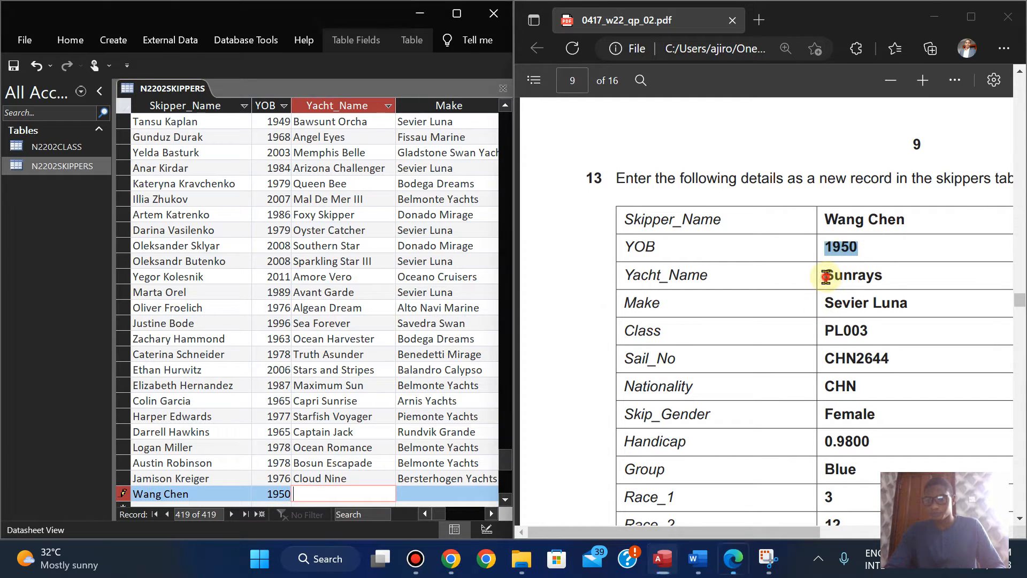
Step: Copy the yacht name Sunrays and make Sevier Luna from the exam paper into the new skippers record
drag(825, 275, 886, 275)
click(916, 142)
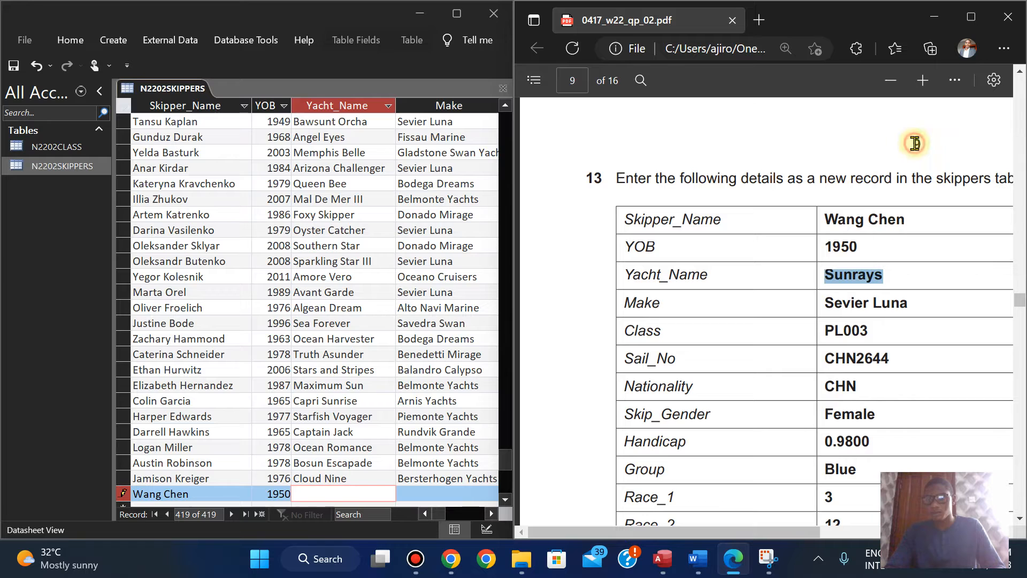
click(321, 495)
key(Tab)
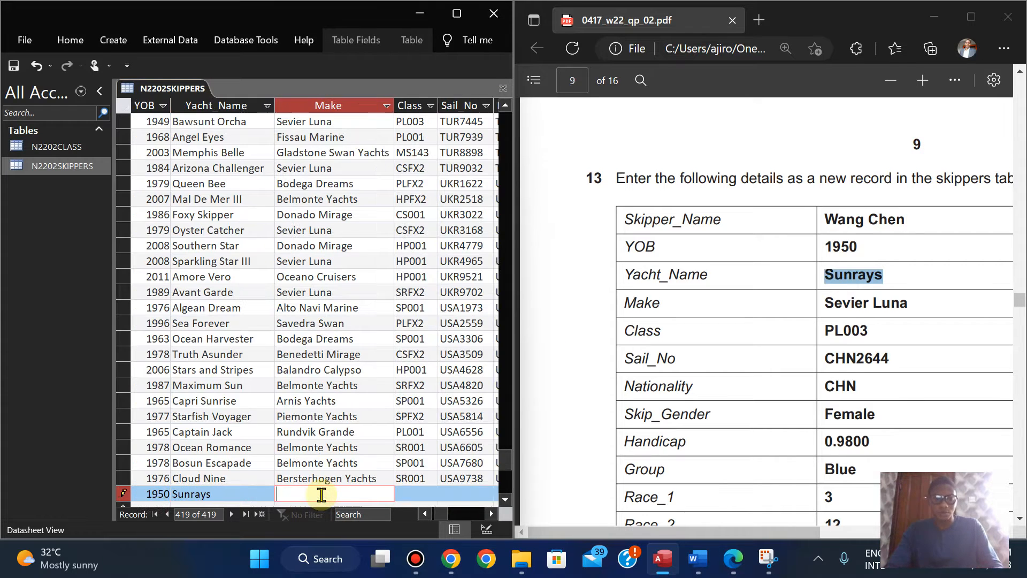
click(825, 303)
drag(824, 302, 912, 302)
click(946, 171)
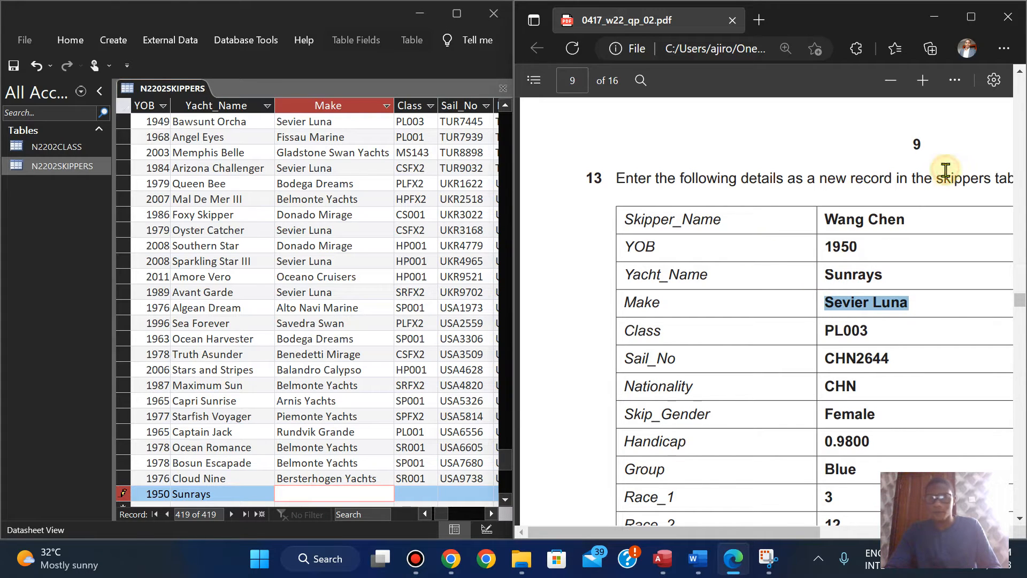
click(303, 495)
key(ctrl+v)
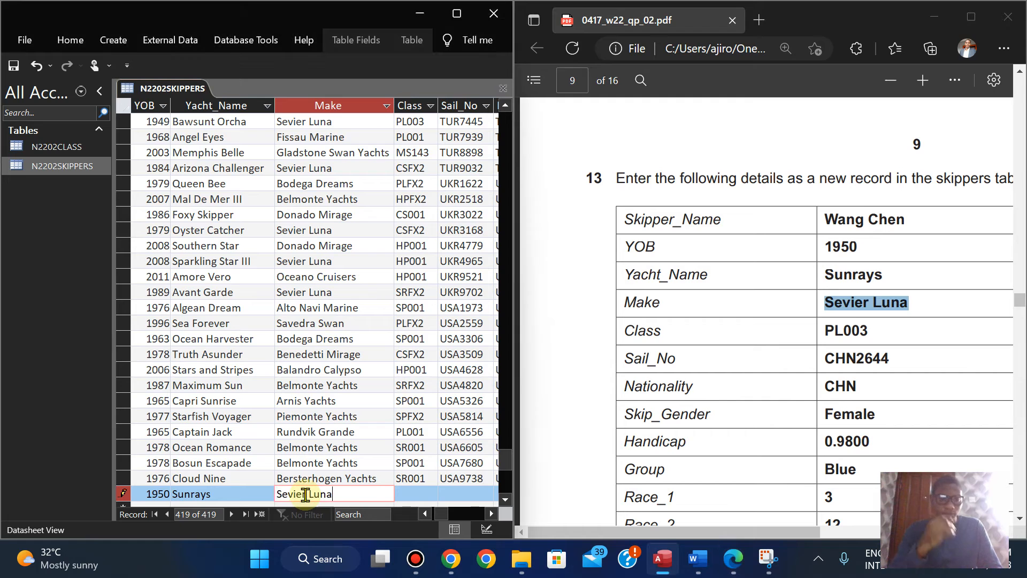
key(Tab)
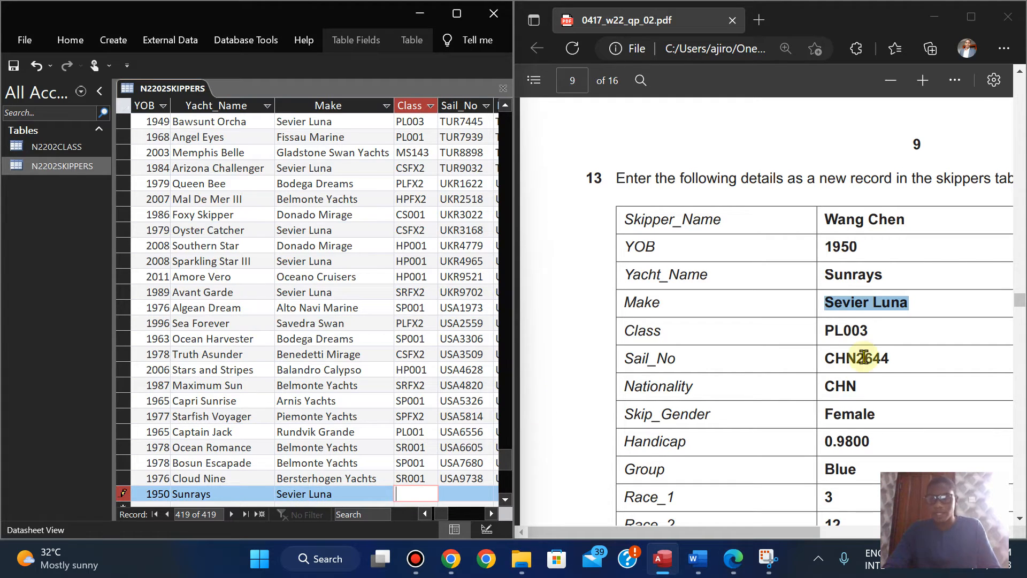
Step: Fill in the new record's Class with PL003 and Sail_No with CHN2644, copied from the exam paper
drag(829, 329, 874, 335)
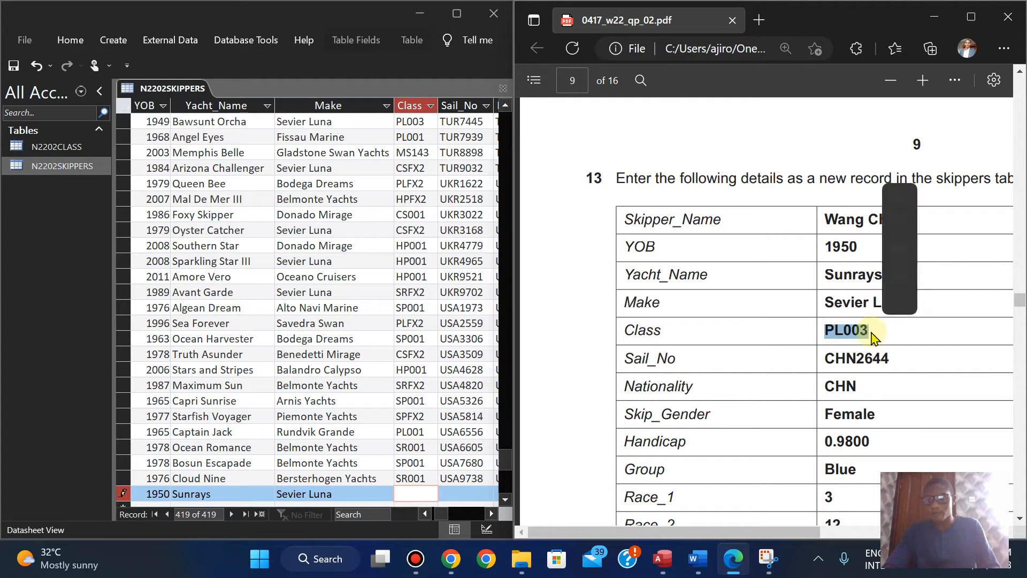
click(900, 197)
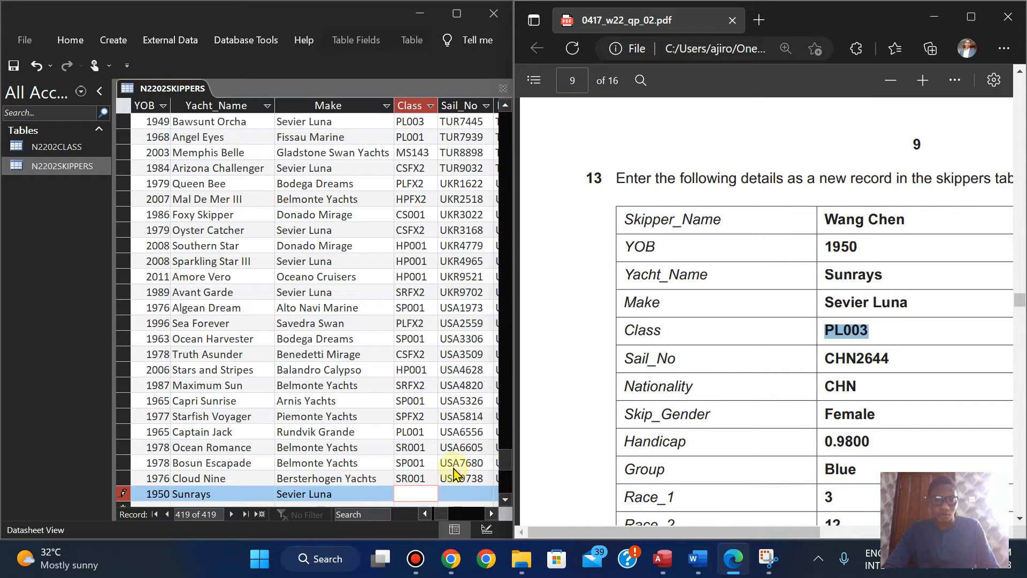
click(414, 496)
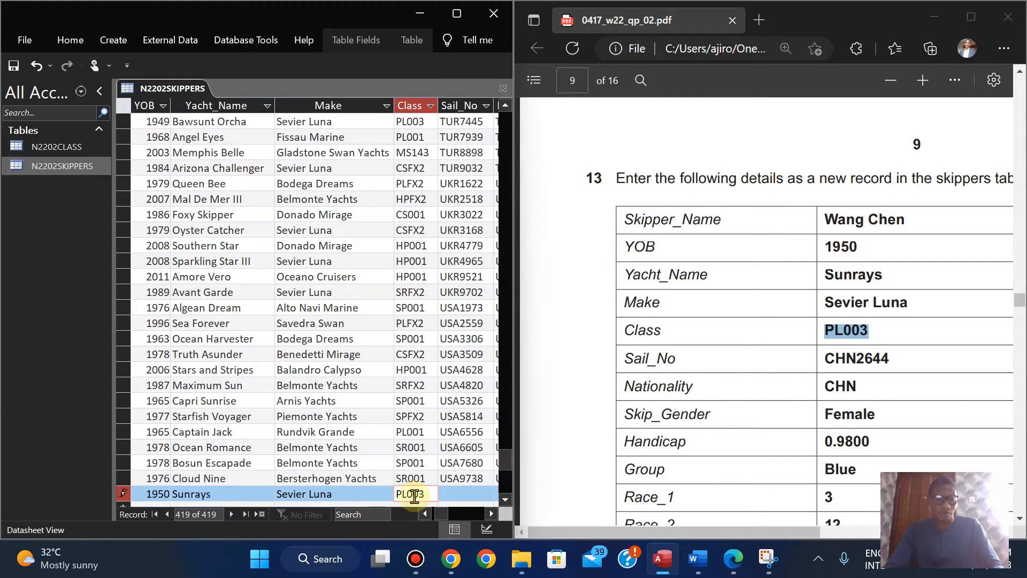
key(Tab)
drag(826, 362, 891, 358)
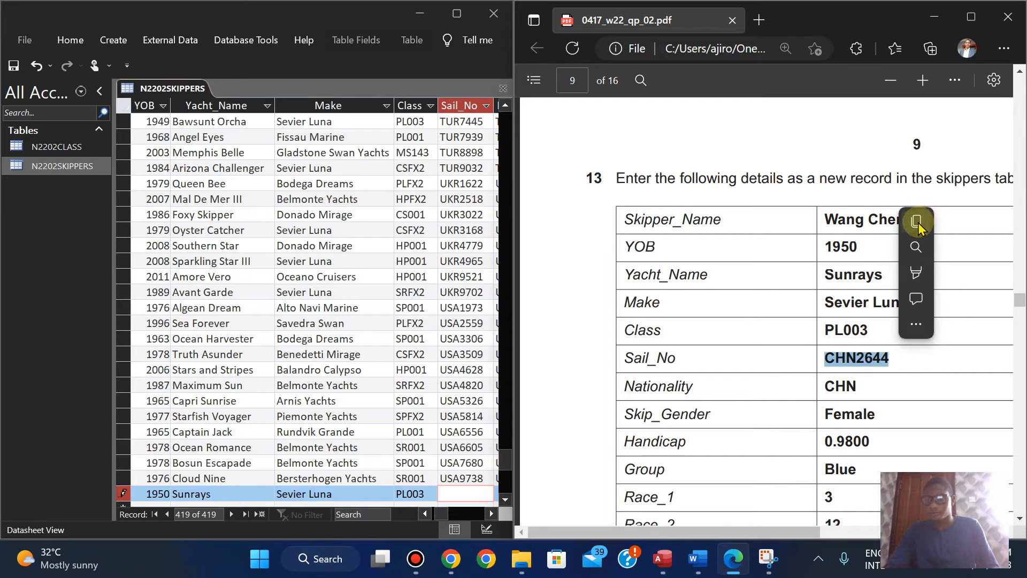
click(916, 221)
click(461, 497)
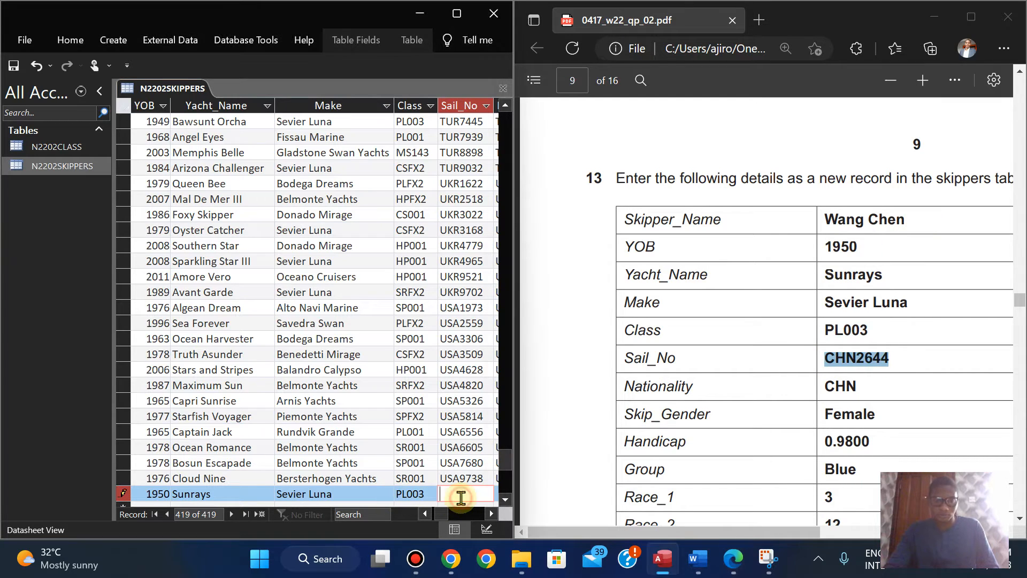
key(Tab)
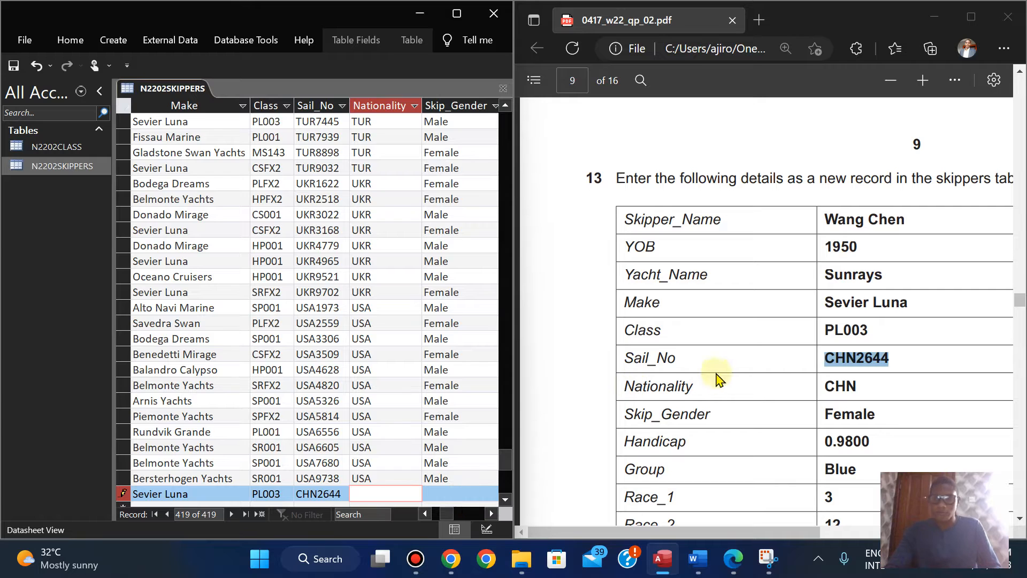
Step: Fill in the new record's Nationality with CHN and Skip_Gender with Female, copied from the exam paper
drag(827, 385, 861, 386)
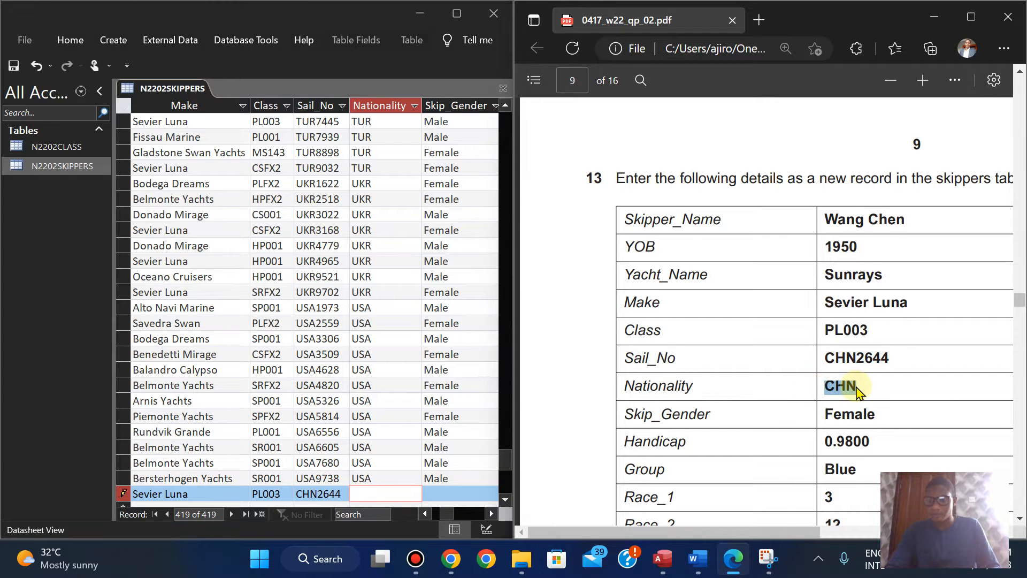
click(885, 250)
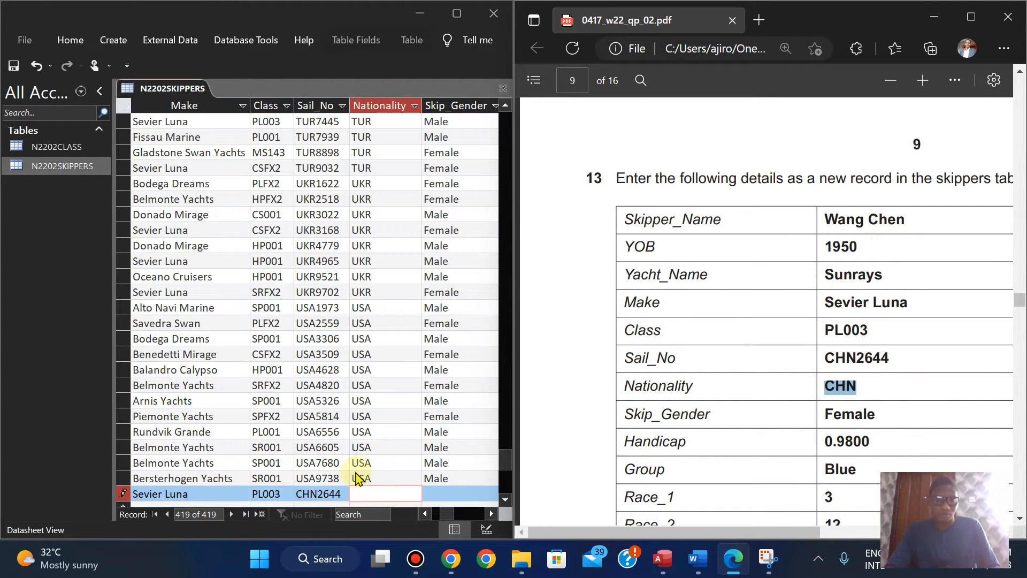
click(360, 494)
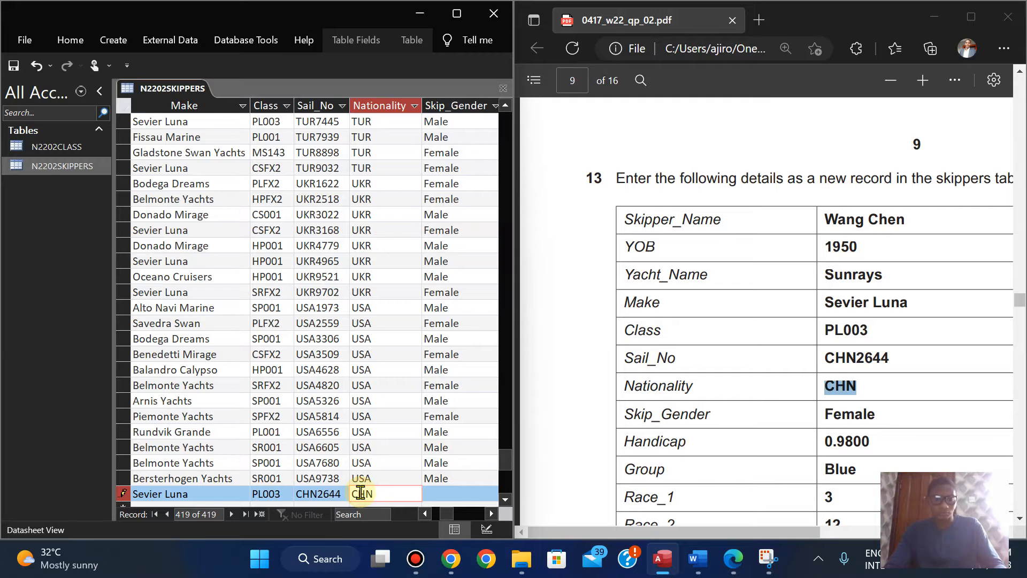
key(Tab)
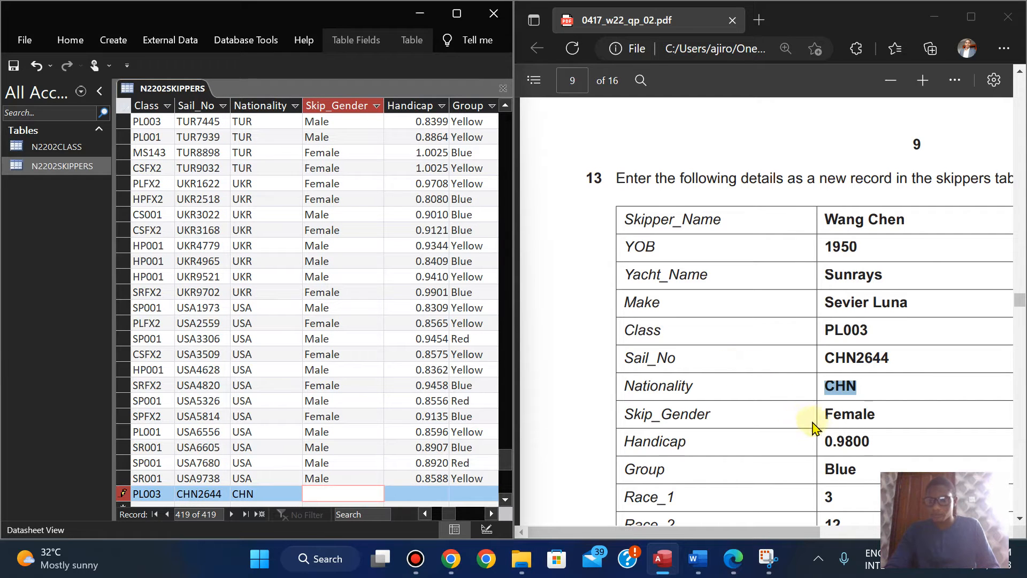
drag(823, 418, 876, 417)
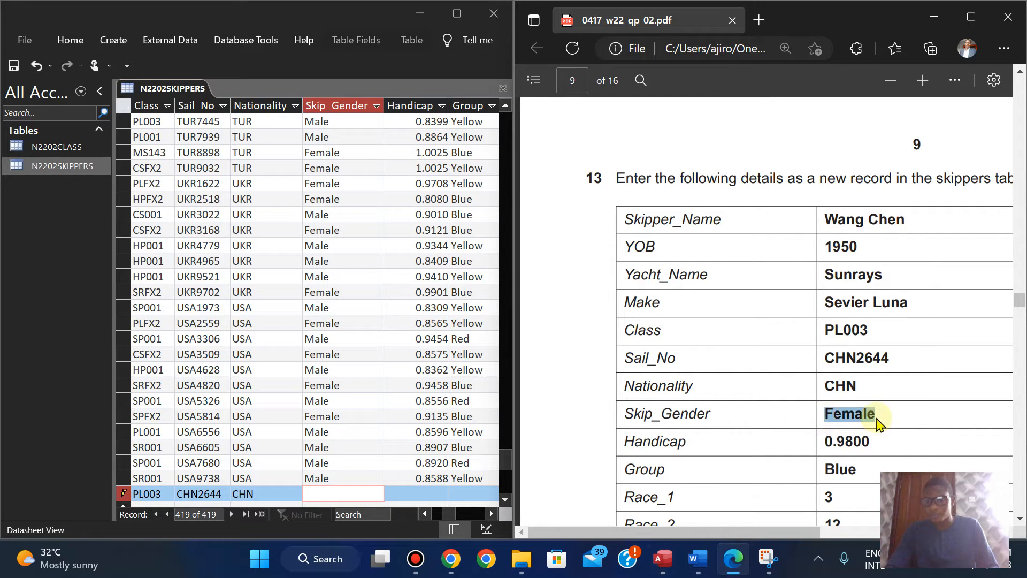
click(902, 290)
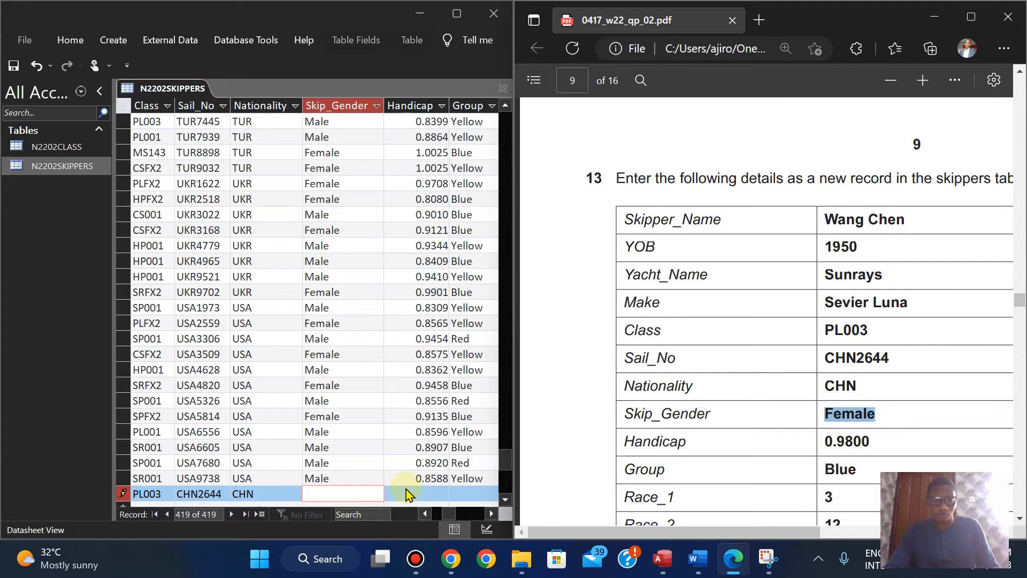
click(336, 495)
key(ctrl+v)
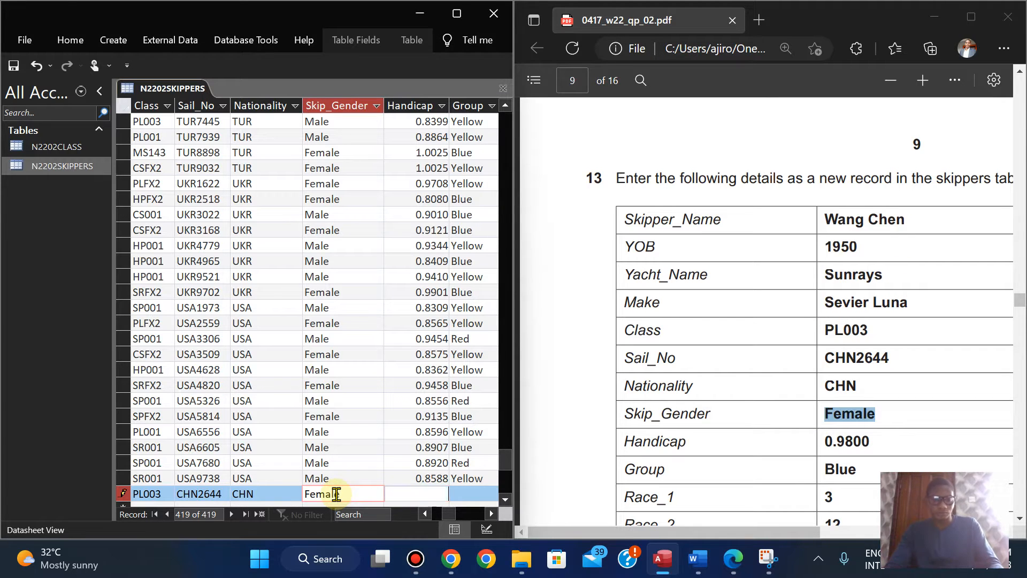
Step: Fill in the new record's Handicap with 0.9800 and Group with Blue, copied from the exam paper
key(Tab)
drag(825, 441, 872, 442)
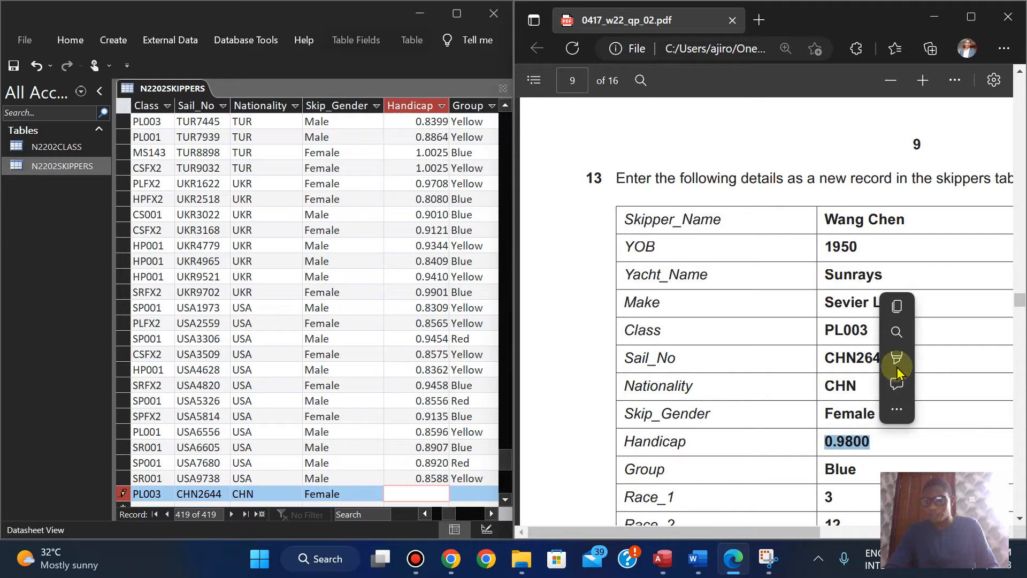
click(897, 304)
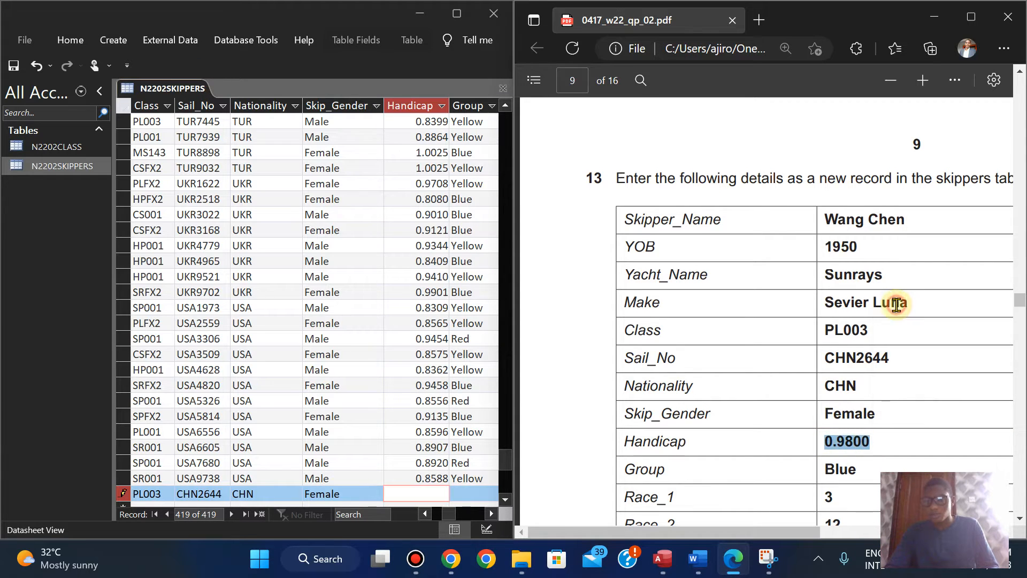
click(400, 496)
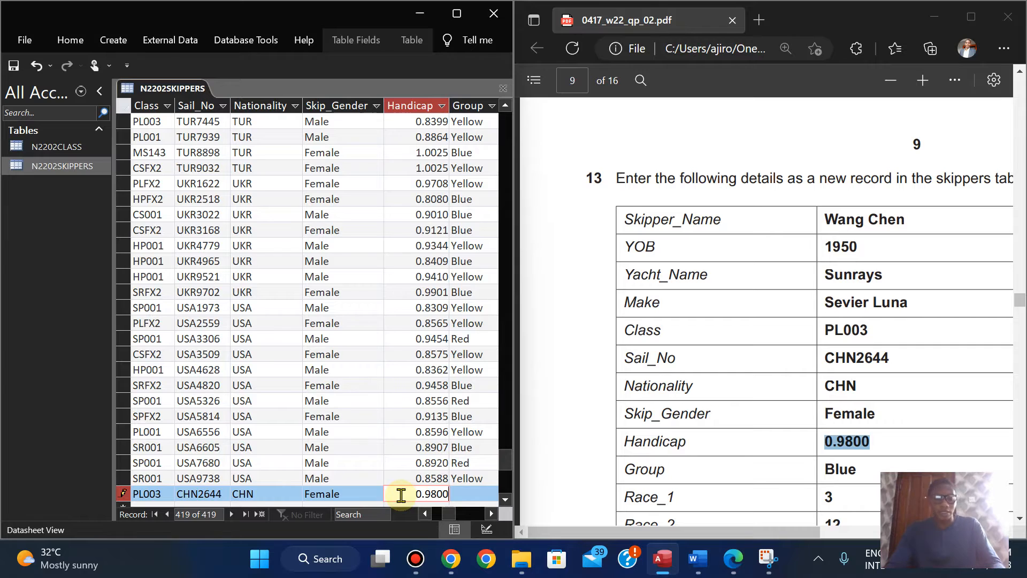
key(Tab)
drag(822, 470, 860, 470)
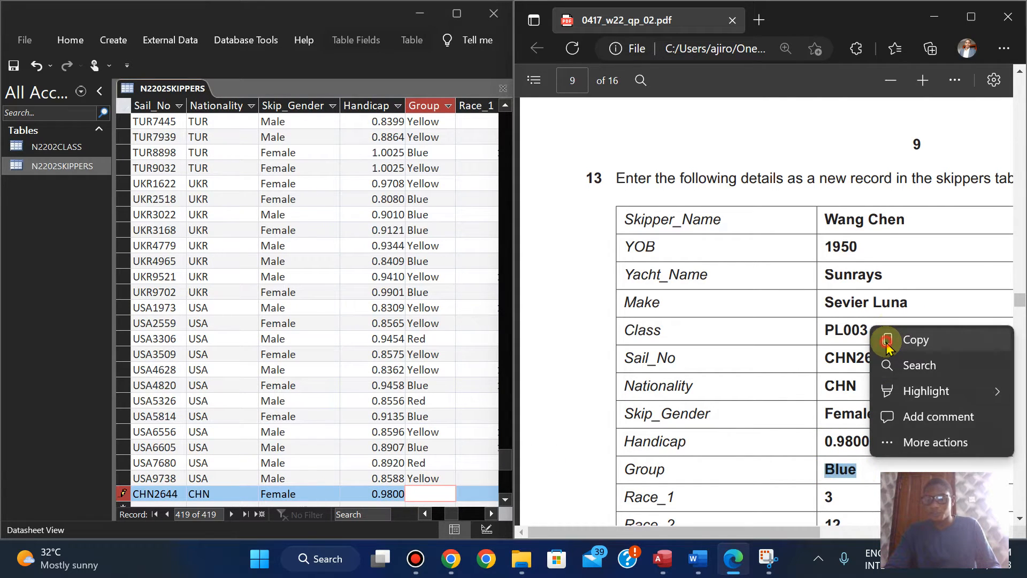
click(887, 343)
click(419, 493)
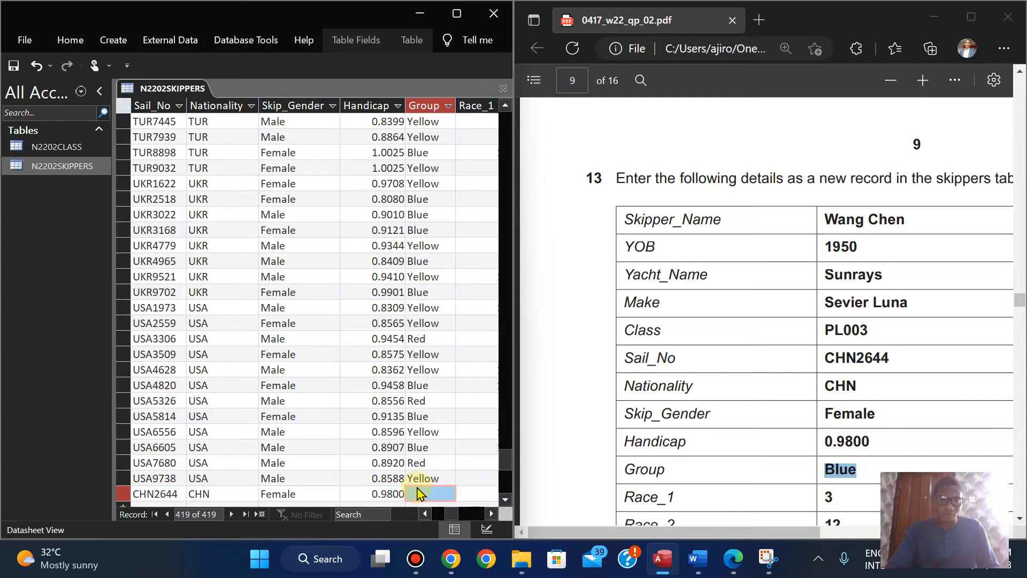
click(415, 496)
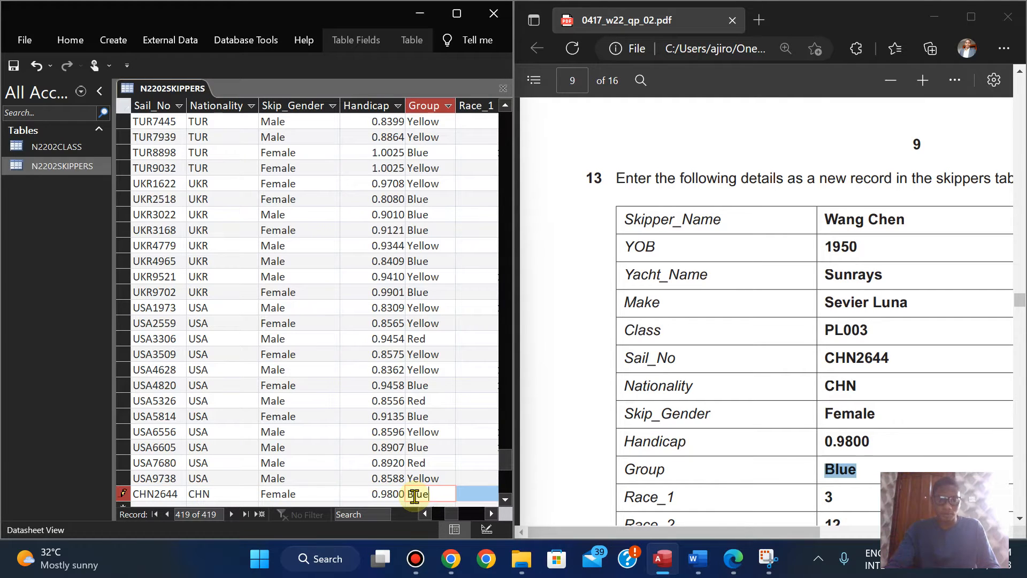
key(shift+Return)
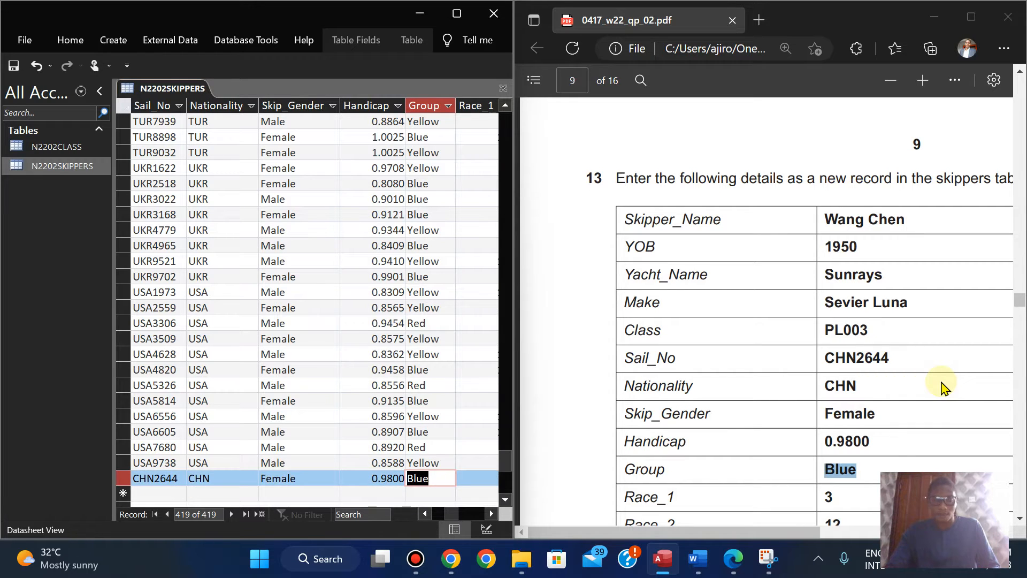
Step: Enter 3, 12, 13 and 4 for Race_1 to Race_4 and 32 for Points in the new skippers record
scroll(878, 358, down, 4)
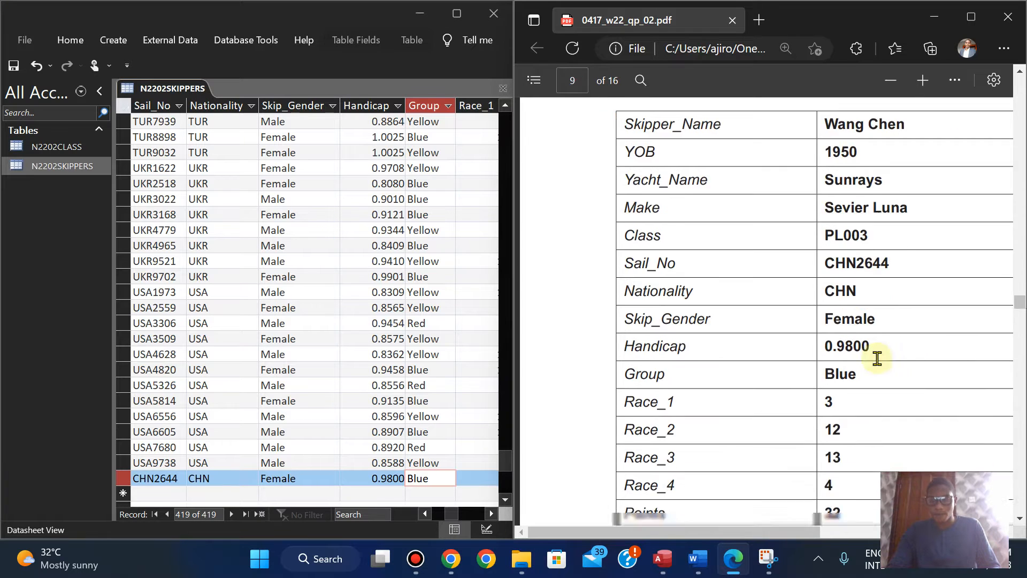
scroll(878, 358, up, 2)
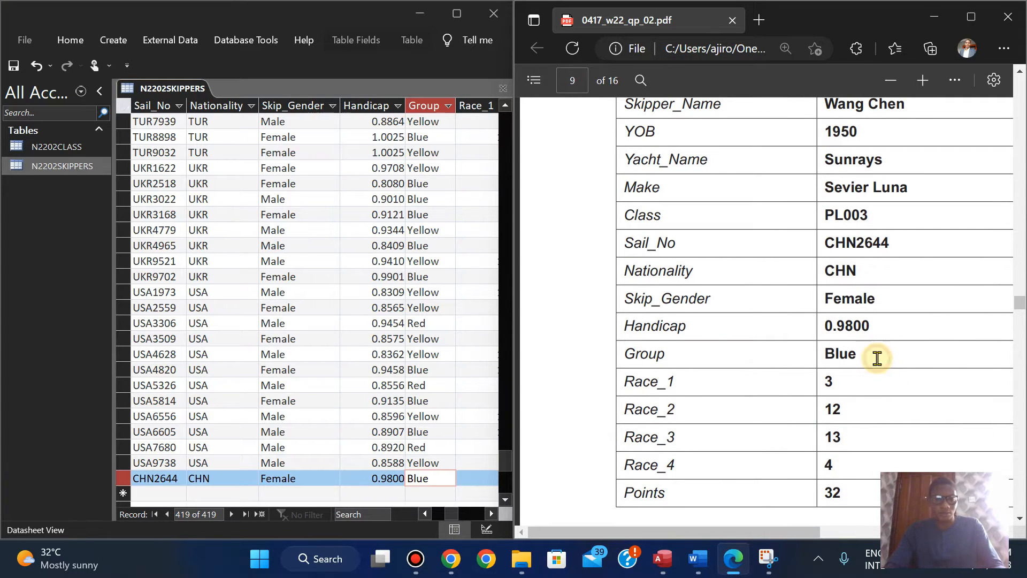
click(436, 481)
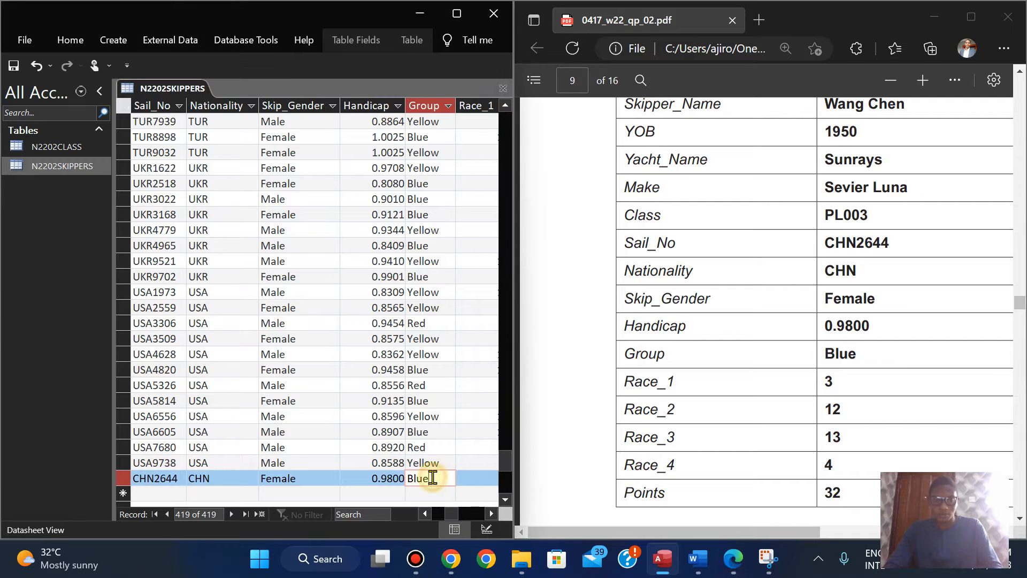
key(Tab)
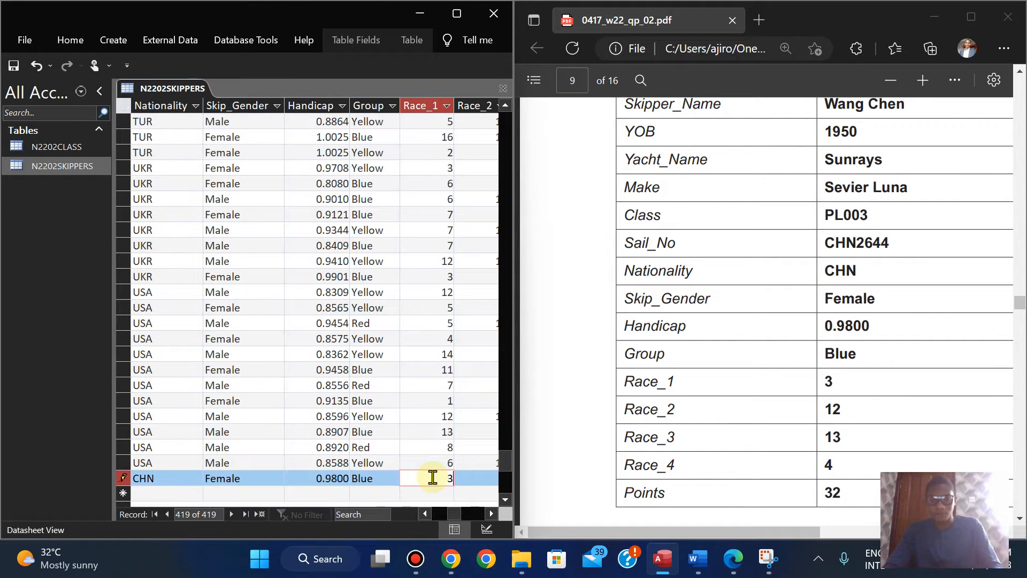
text(3)
key(Tab)
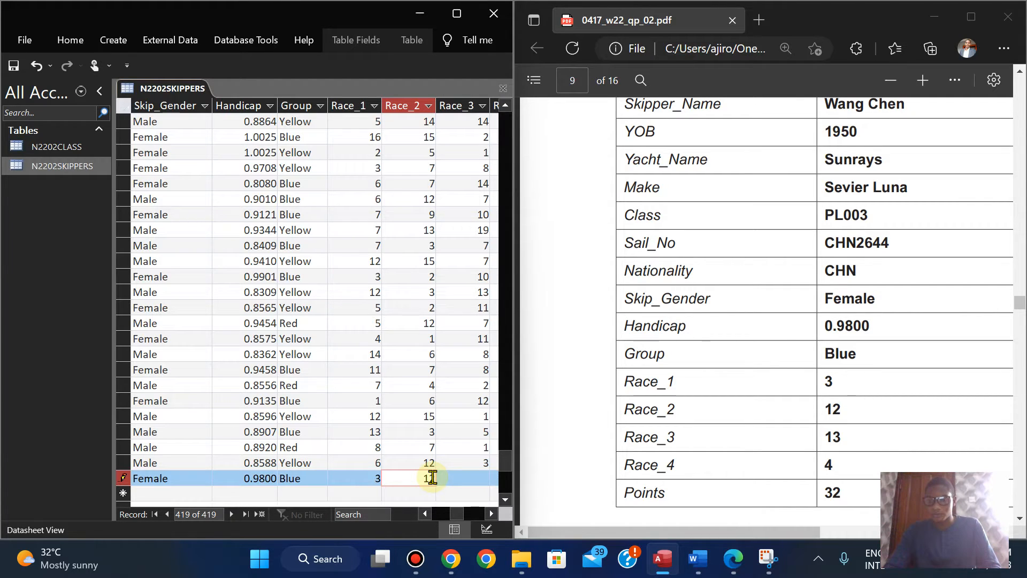
key(Tab)
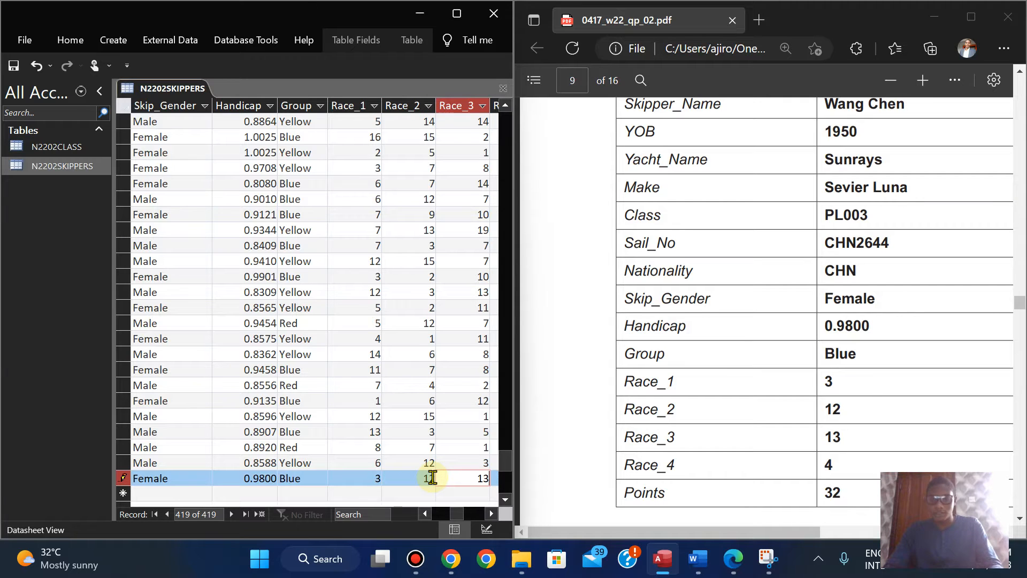
key(Tab)
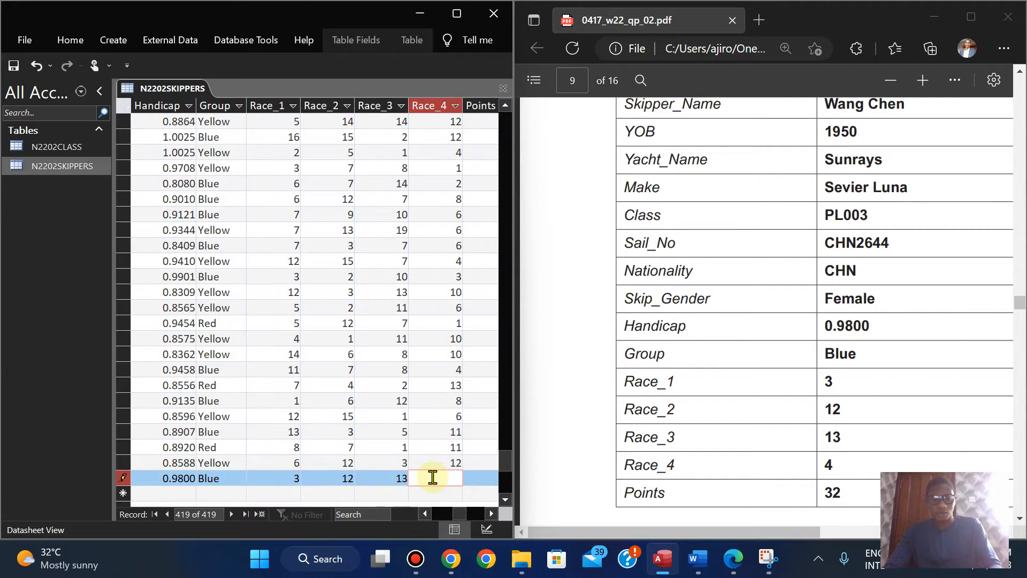
key(Tab)
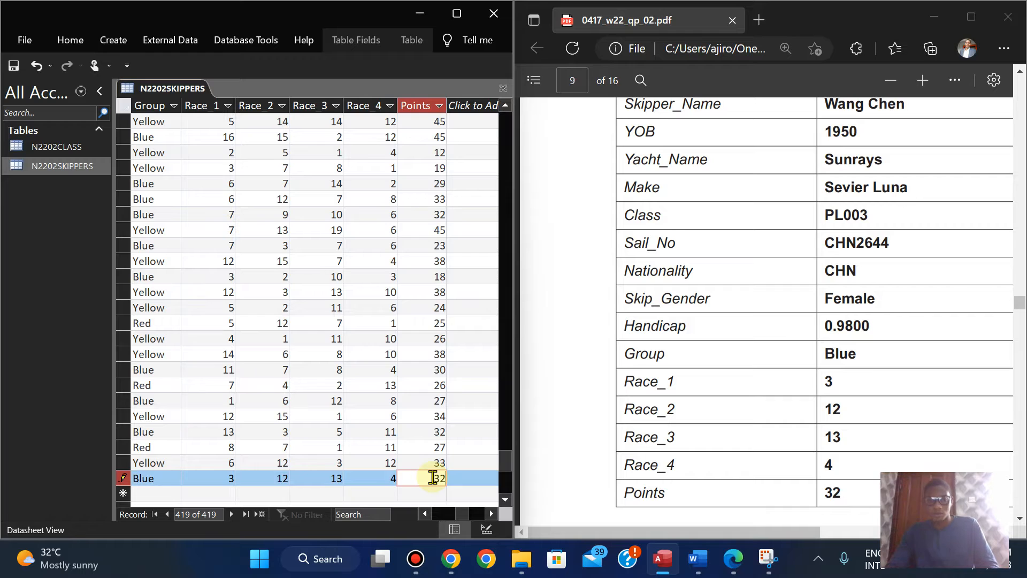
Step: Check the new record's race and points entries at the end of the skippers table against question 13
key(Up)
key(Up)
key(Up)
key(Up)
key(Down)
key(Down)
key(Down)
key(Down)
key(Up)
key(Up)
key(Up)
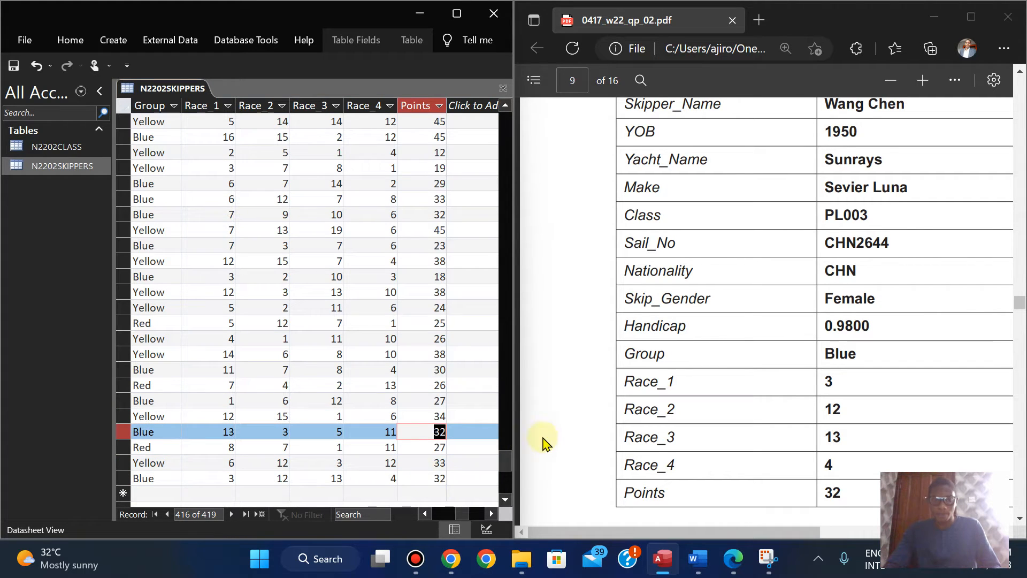
mouse_move(509, 459)
mouse_down()
mouse_move(507, 475)
mouse_move(509, 458)
mouse_up()
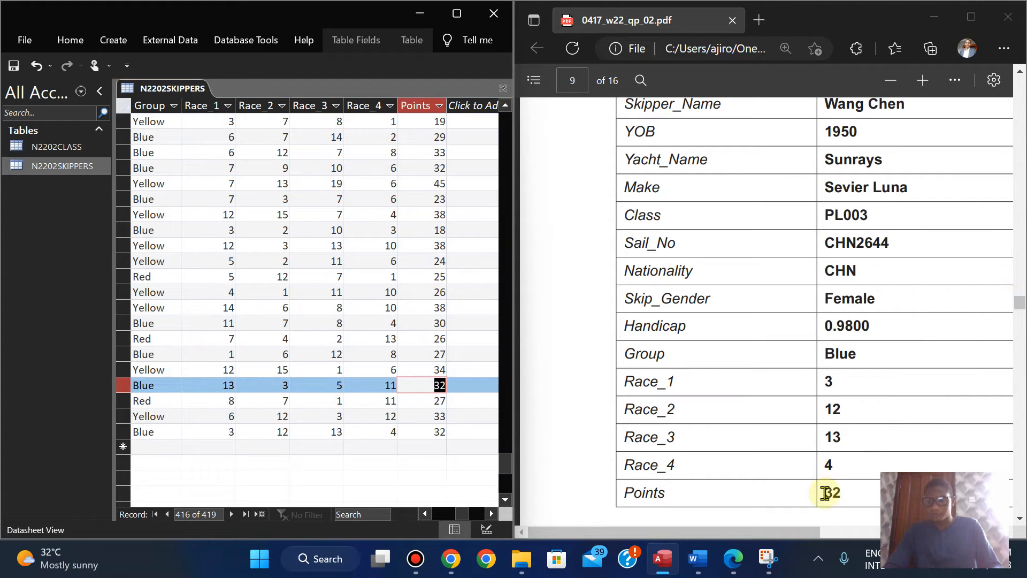
Step: Save the N2202SKIPPERS table and close it
right_click(158, 90)
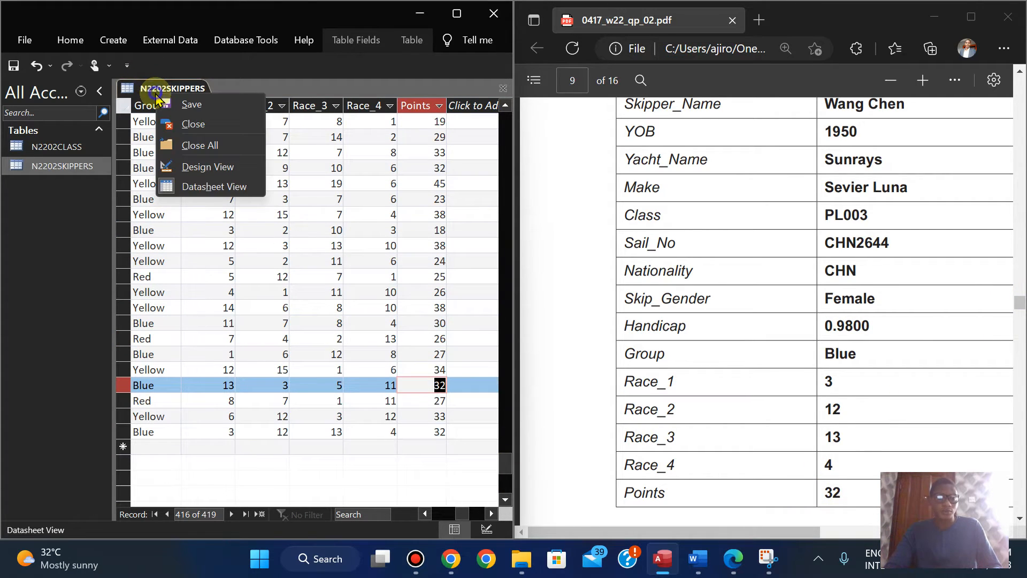
click(180, 107)
right_click(167, 86)
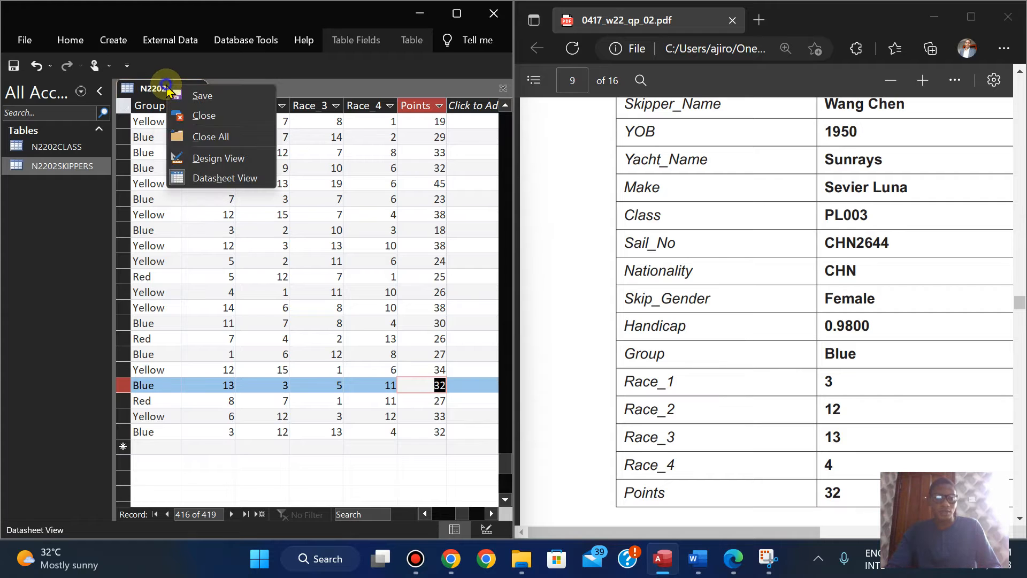
click(203, 116)
Step: Reopen the N2202SKIPPERS table as a datasheet
click(53, 165)
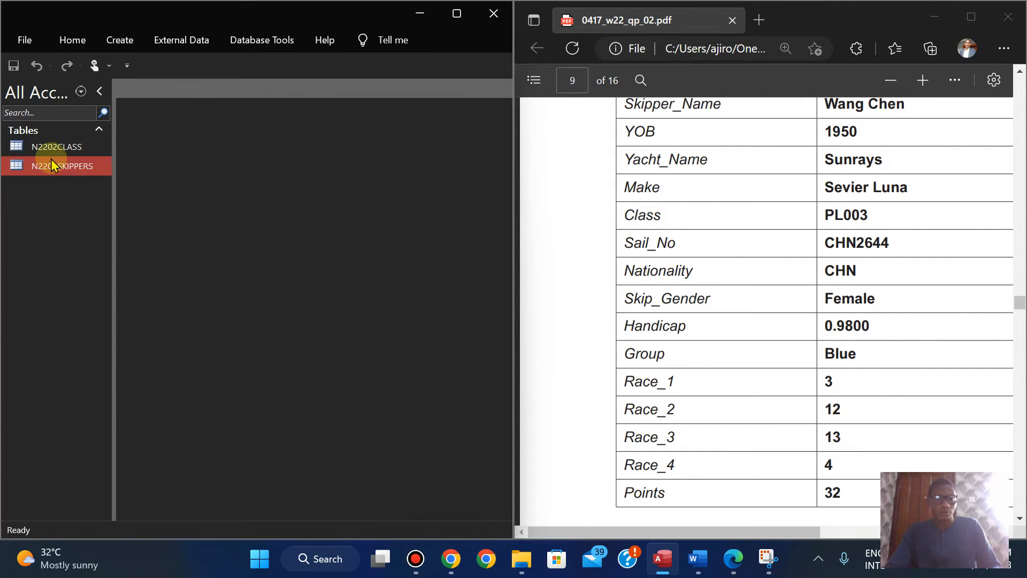
double_click(53, 165)
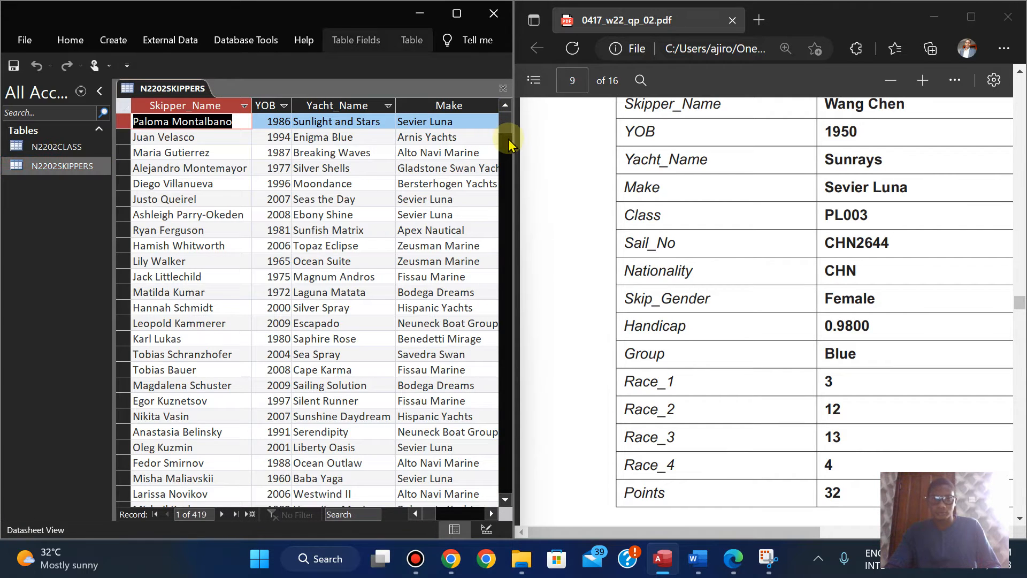
mouse_move(504, 125)
mouse_down()
mouse_move(493, 513)
mouse_move(523, 211)
mouse_move(512, 109)
mouse_up()
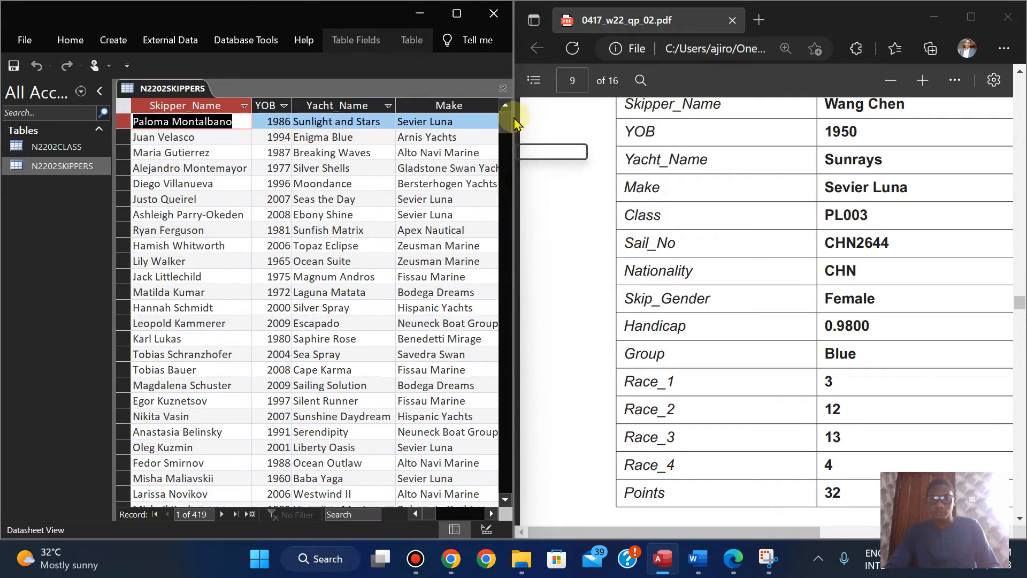
Step: Maximize the exam paper and review question 13's record details and its instructions on checking and saving the data
click(970, 20)
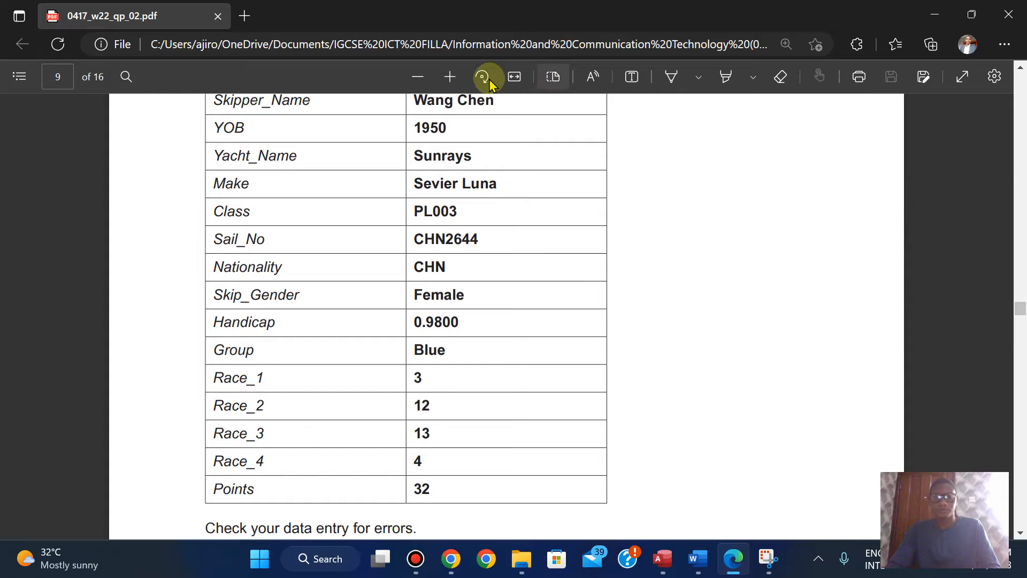
click(451, 77)
click(451, 77)
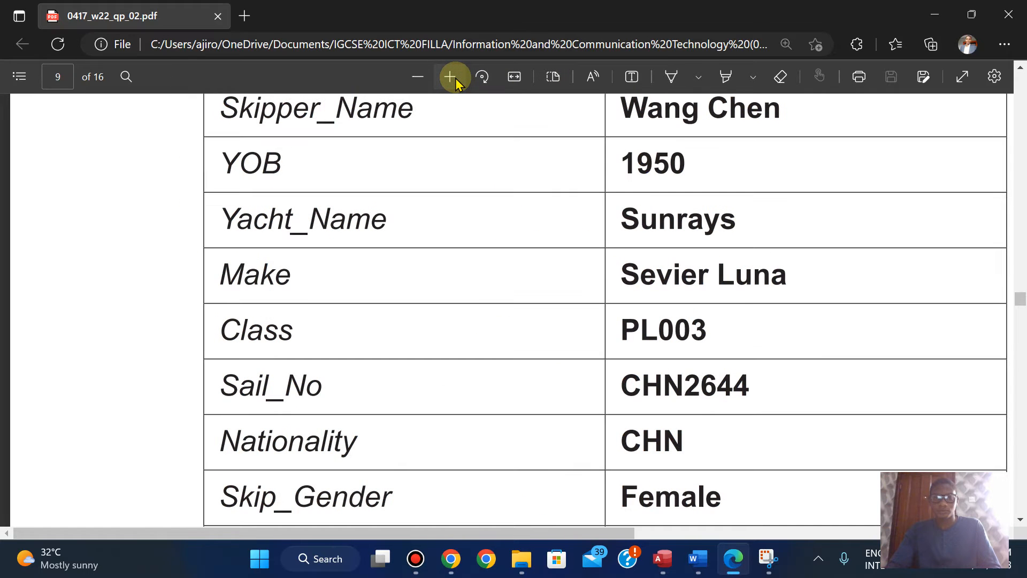
click(419, 77)
click(424, 78)
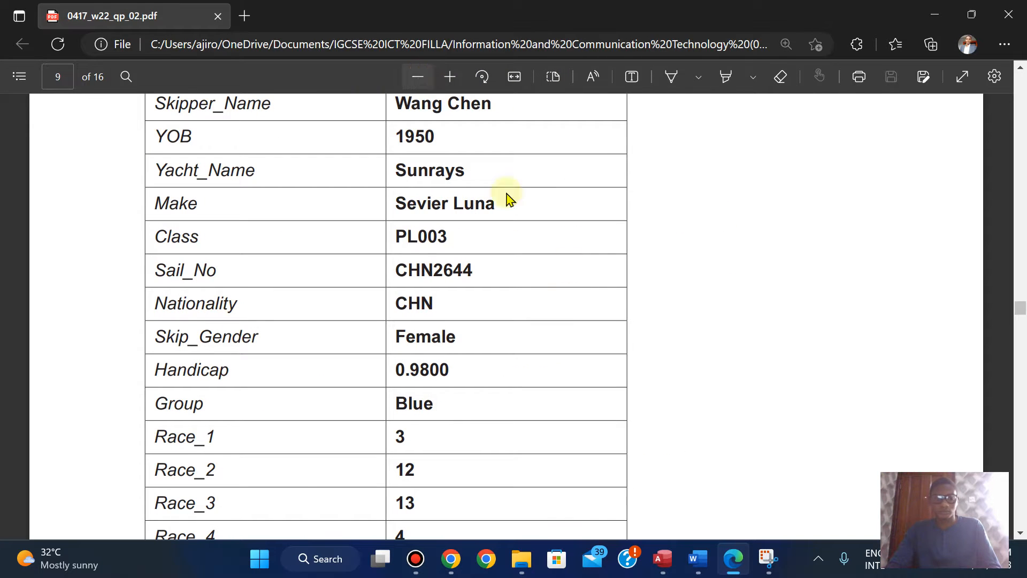
scroll(770, 373, up, 2)
scroll(771, 373, down, 8)
scroll(770, 373, down, 1)
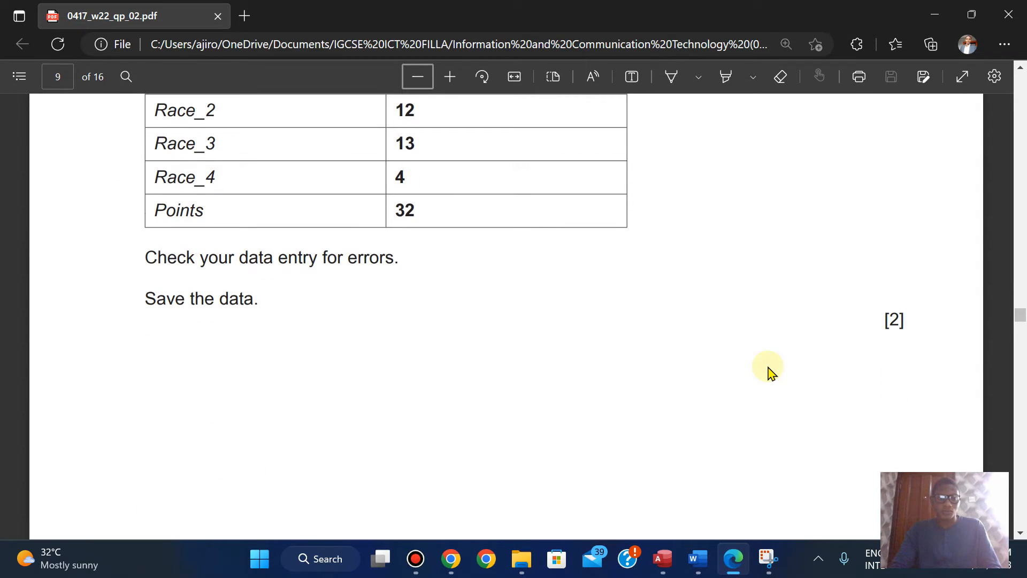
scroll(770, 372, down, 2)
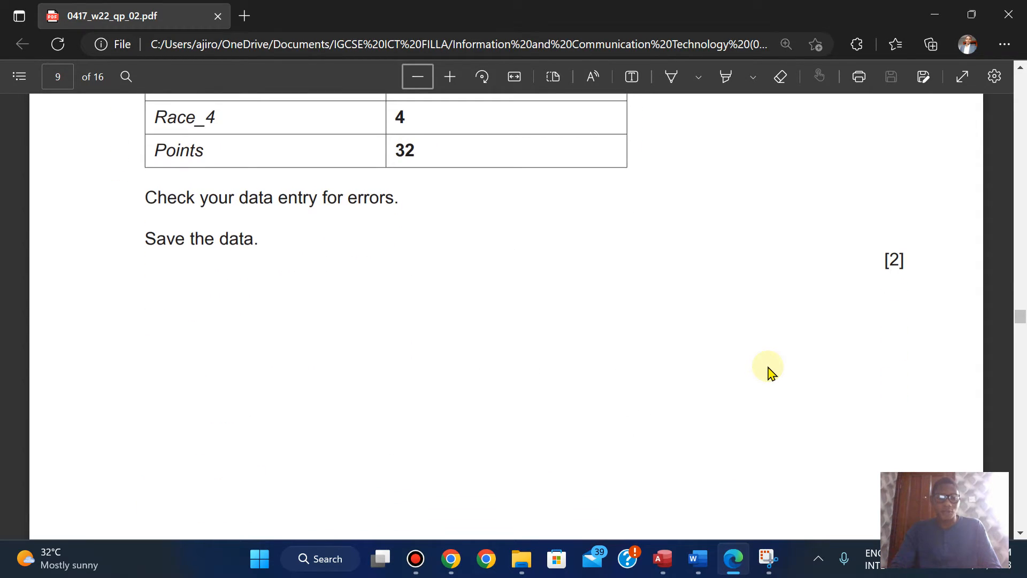
scroll(771, 373, down, 6)
scroll(770, 372, up, 6)
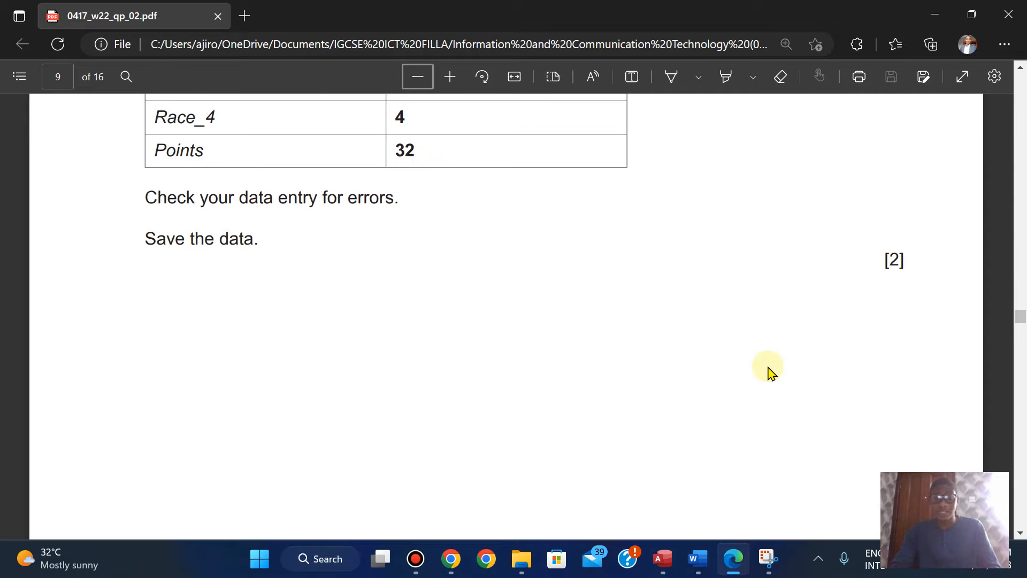
scroll(771, 373, up, 15)
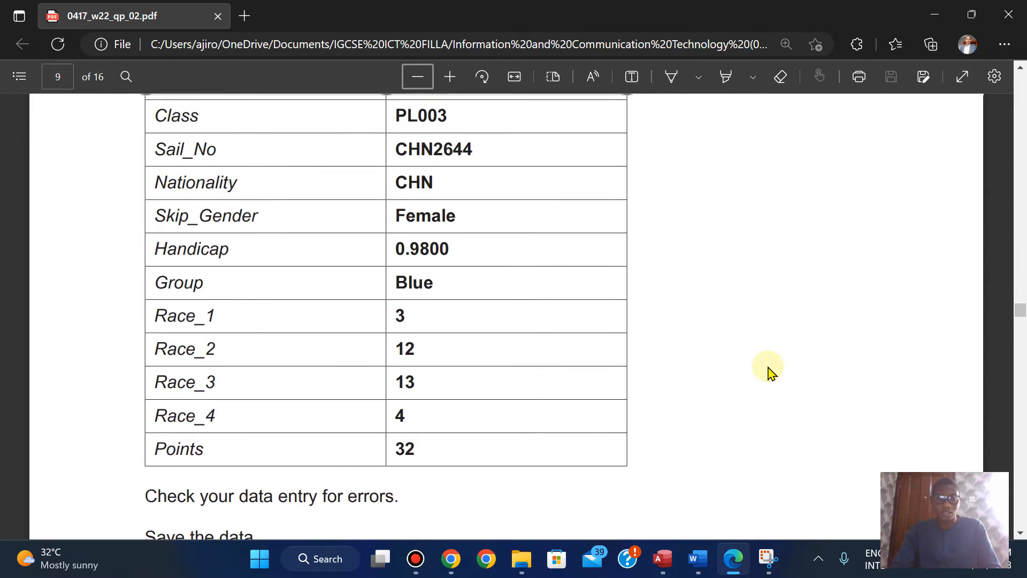
scroll(770, 373, up, 2)
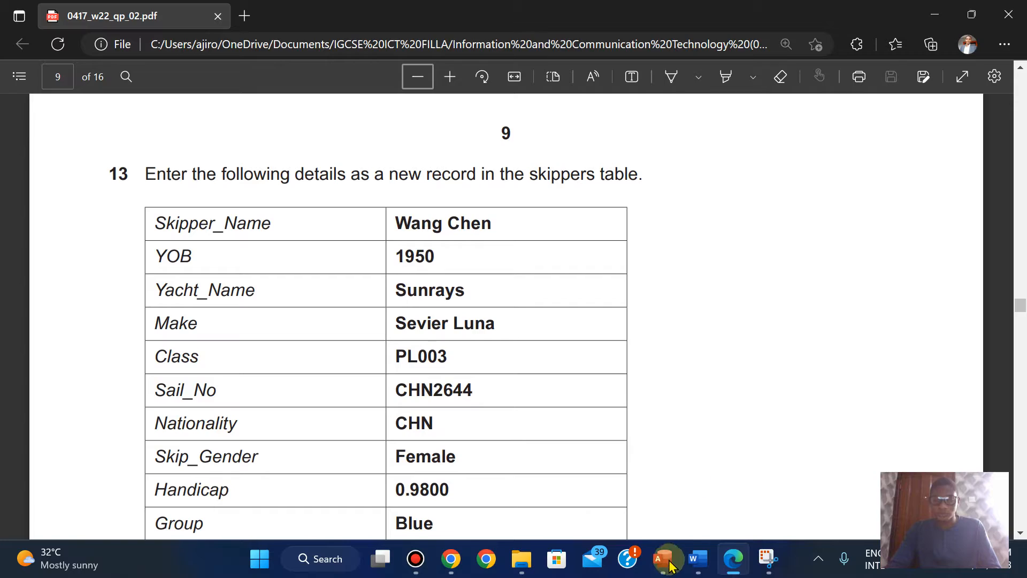
Step: Switch to the Access window, maximize it, and pin the ribbon open with the Yacht_Name column selected
mouse_move(662, 558)
click(654, 491)
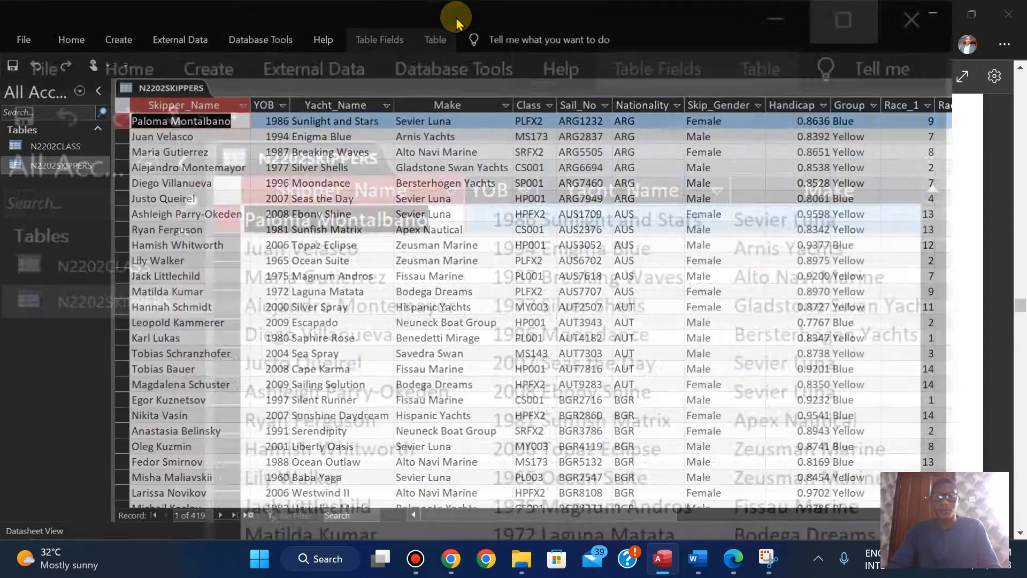
click(461, 9)
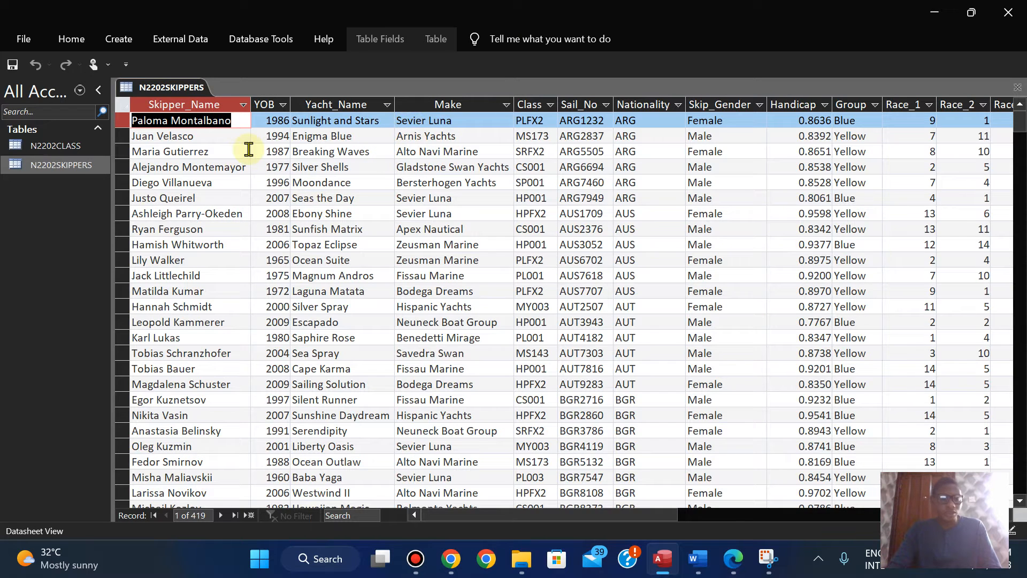
click(324, 102)
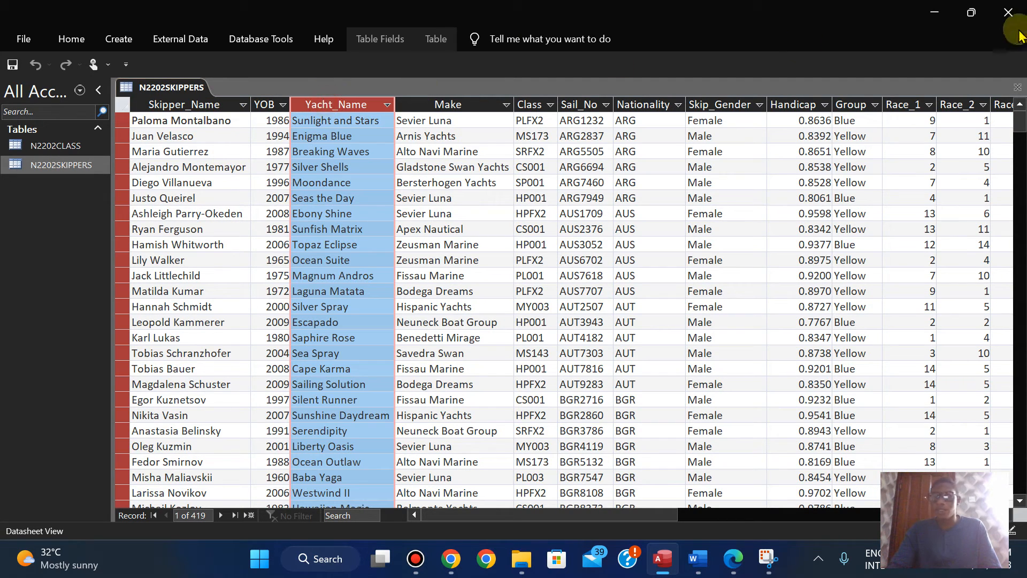
click(393, 40)
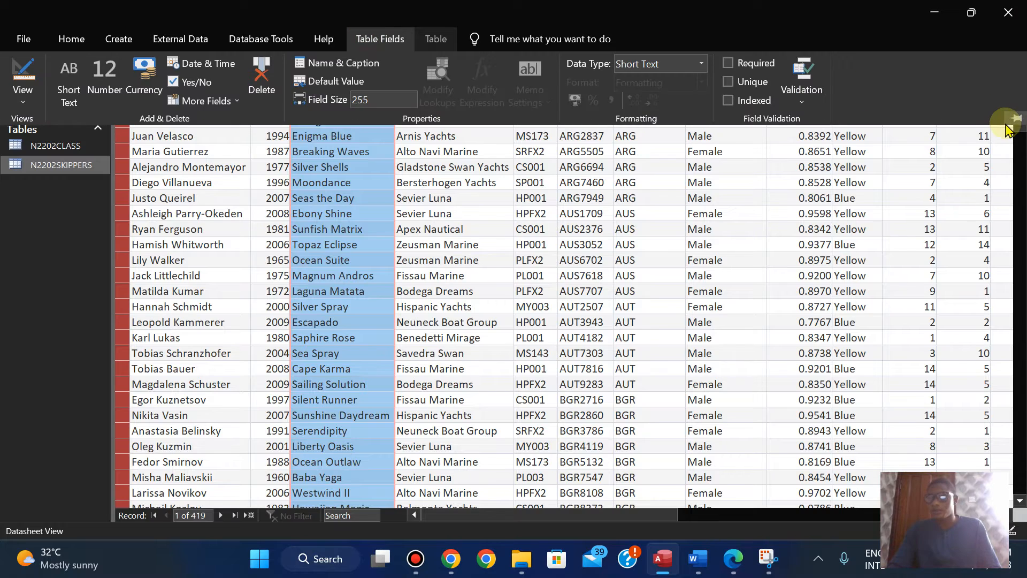
click(1015, 111)
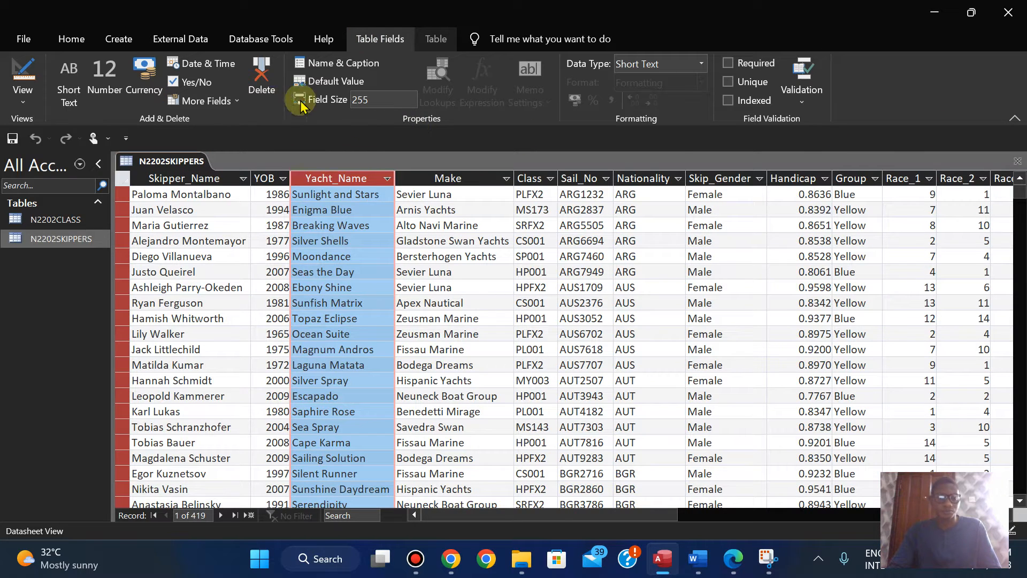
Step: Check question 13's record details in the exam paper, and search the Nationality column of N2202SKIPPERS for CHN
click(735, 571)
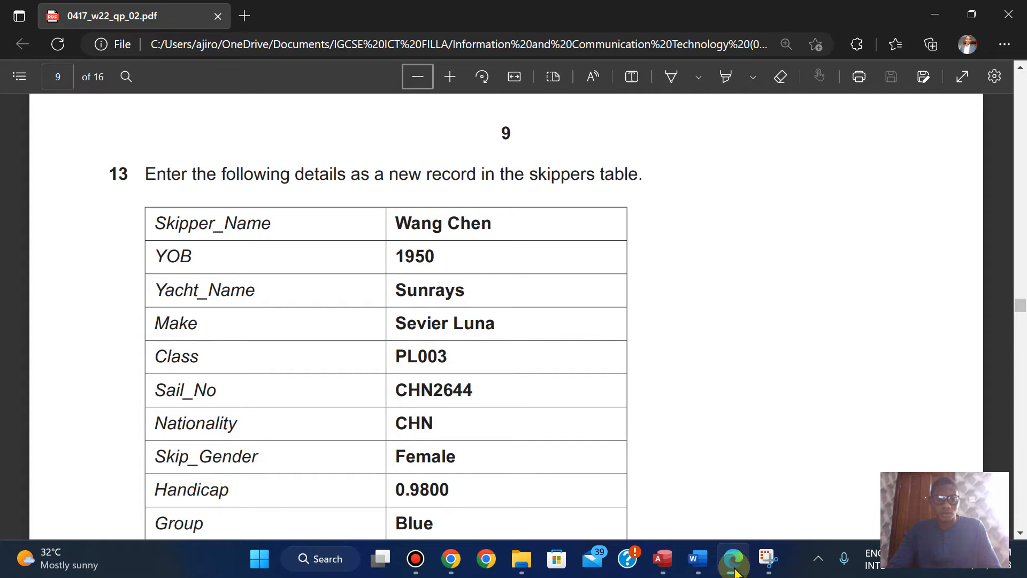
click(734, 570)
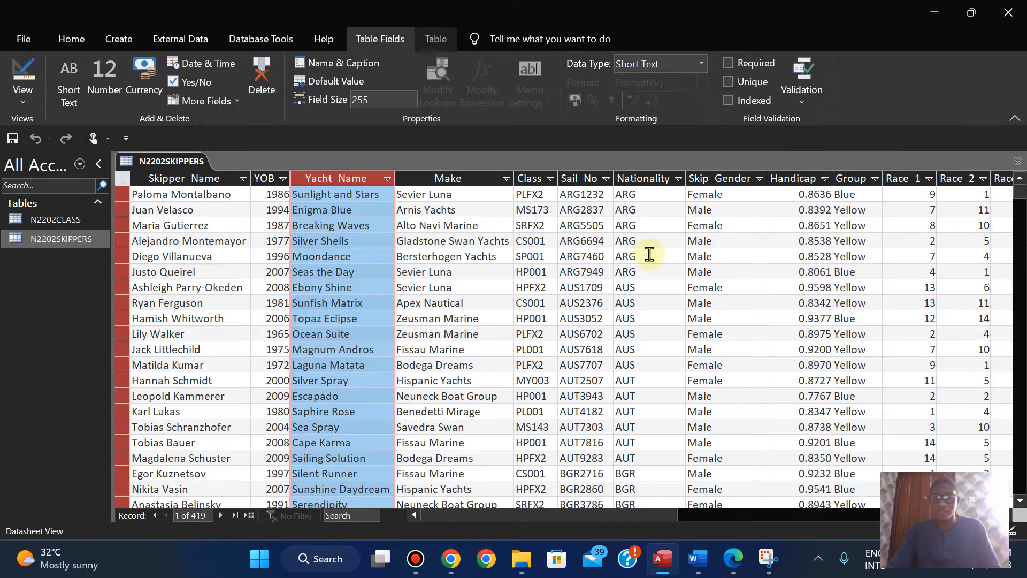
click(641, 181)
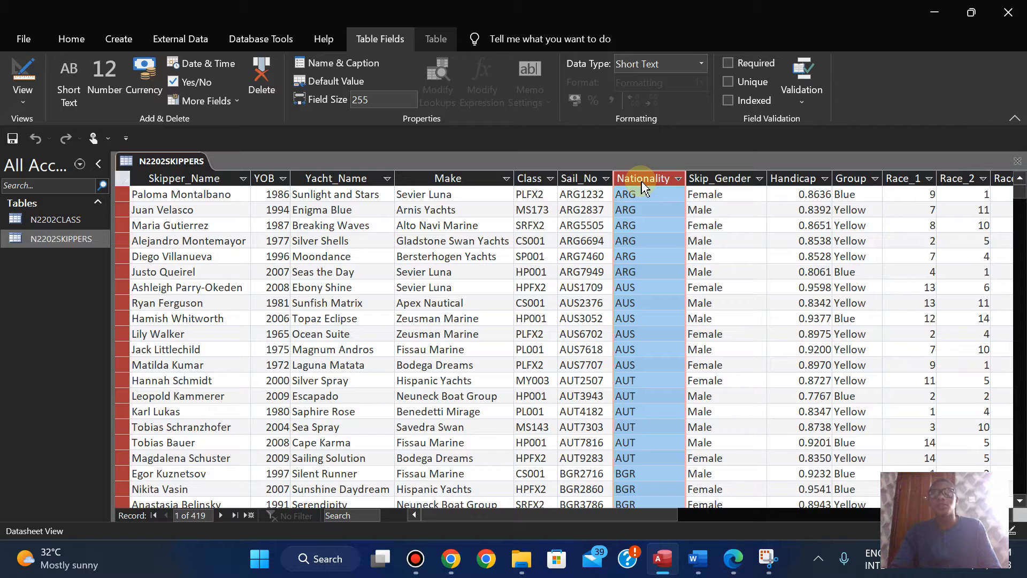
click(71, 39)
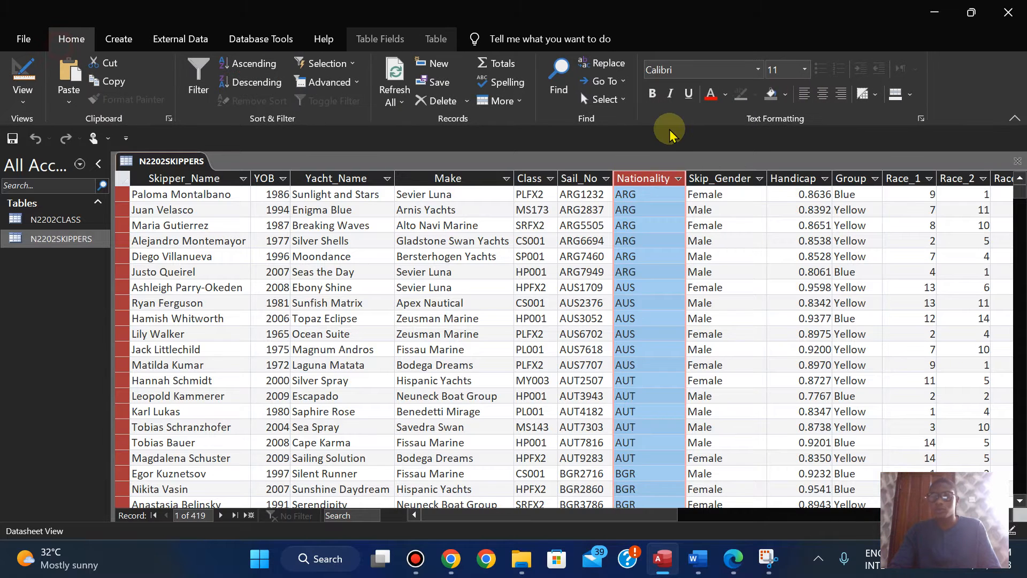
click(560, 75)
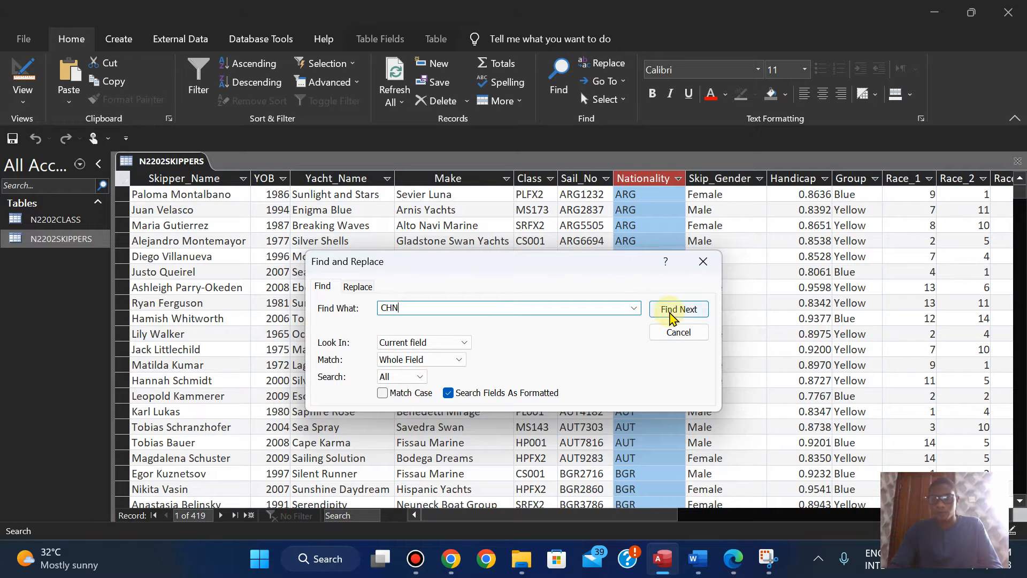
click(678, 309)
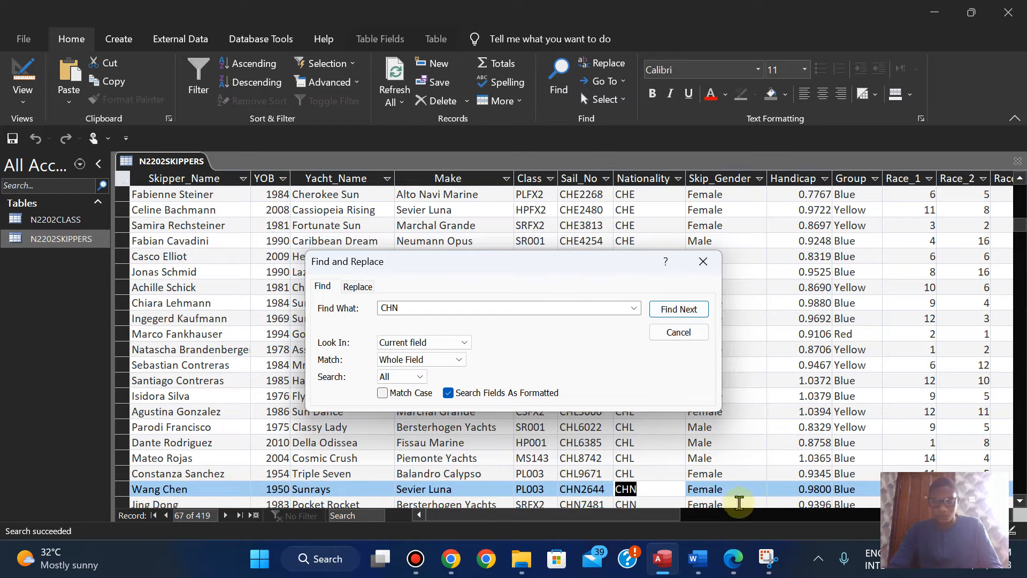
Step: Compare the found CHN record with question 13's details in the exam paper and close the search
click(734, 559)
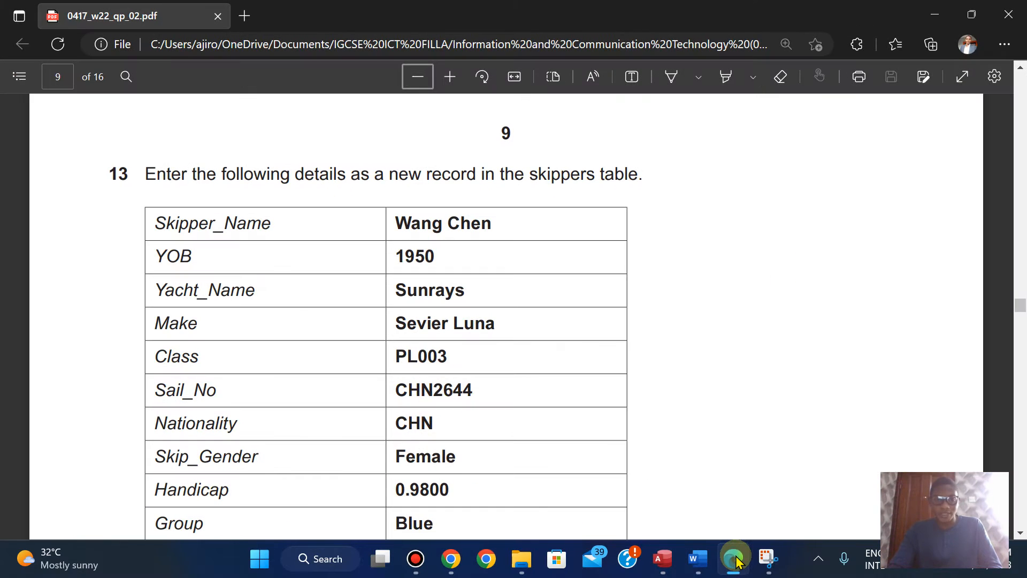
click(734, 559)
click(734, 559)
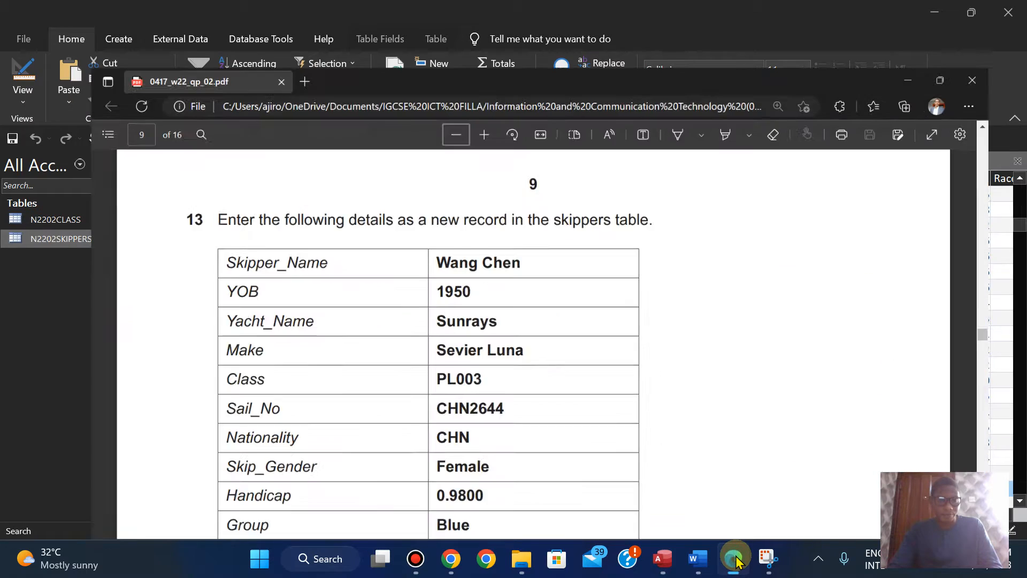
click(734, 558)
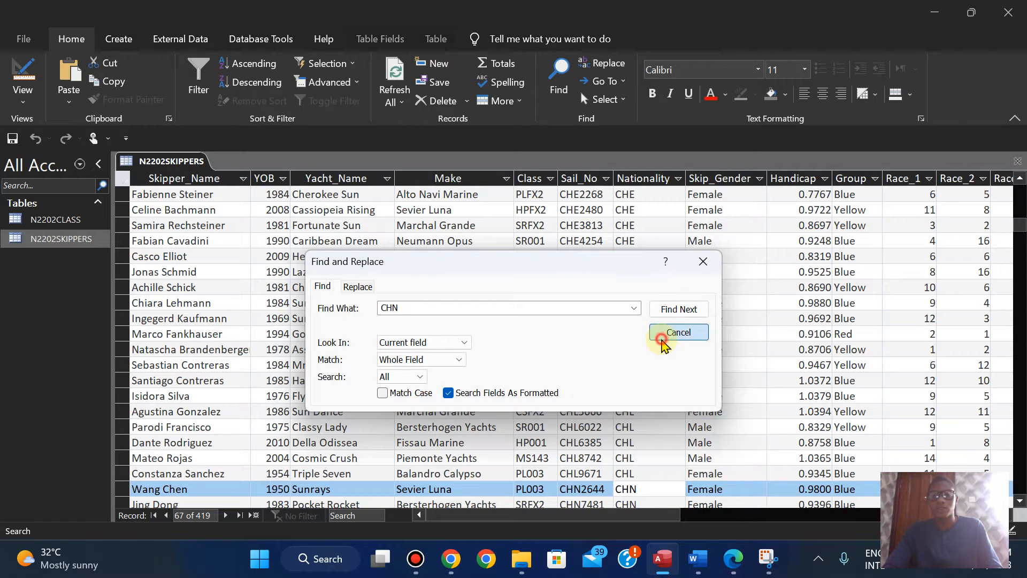
click(669, 333)
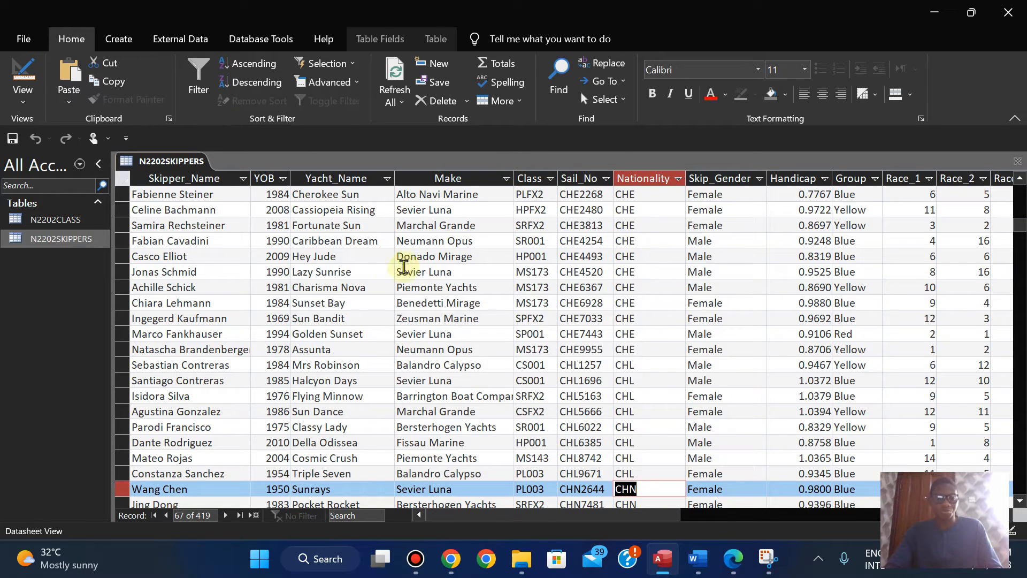
click(366, 272)
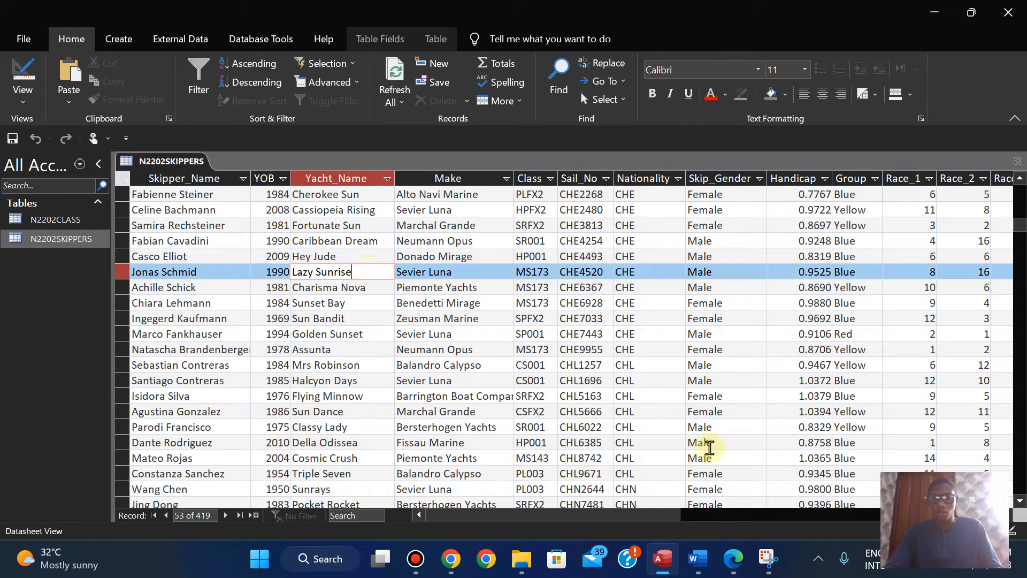
Step: Switch to the exam paper in Edge and move on to question 14 on page 10
click(730, 561)
key(Down)
key(Down)
key(Down)
key(Down)
key(Down)
key(Down)
key(Down)
key(Down)
key(Down)
key(Down)
key(Down)
key(Down)
key(Down)
key(Down)
key(Down)
key(Down)
key(Down)
key(Down)
key(Down)
key(Down)
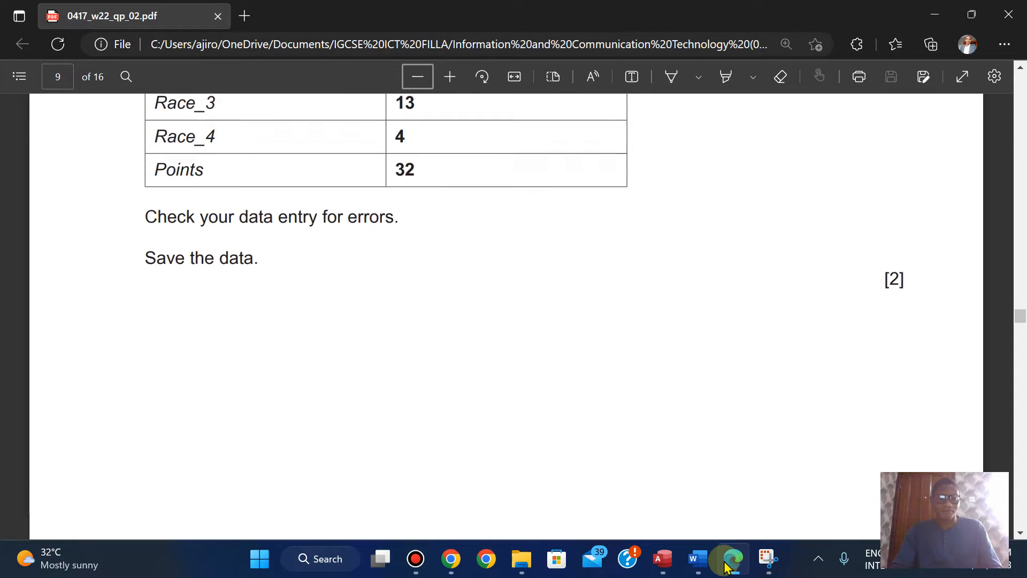
key(Down)
key(Down)
key(Down)
key(Down)
key(Down)
key(Down)
key(Down)
key(Down)
key(Down)
key(Down)
key(Down)
key(Down)
key(Down)
key(Down)
key(Down)
key(Down)
key(Down)
key(Down)
key(Down)
key(Down)
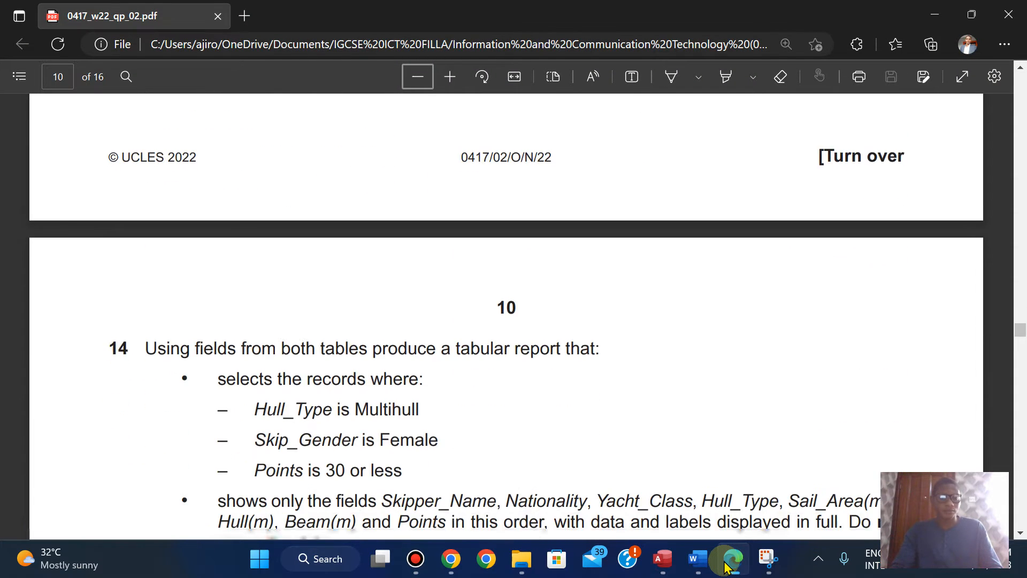
key(Down)
key(Down)
key(Down)
key(Down)
key(Down)
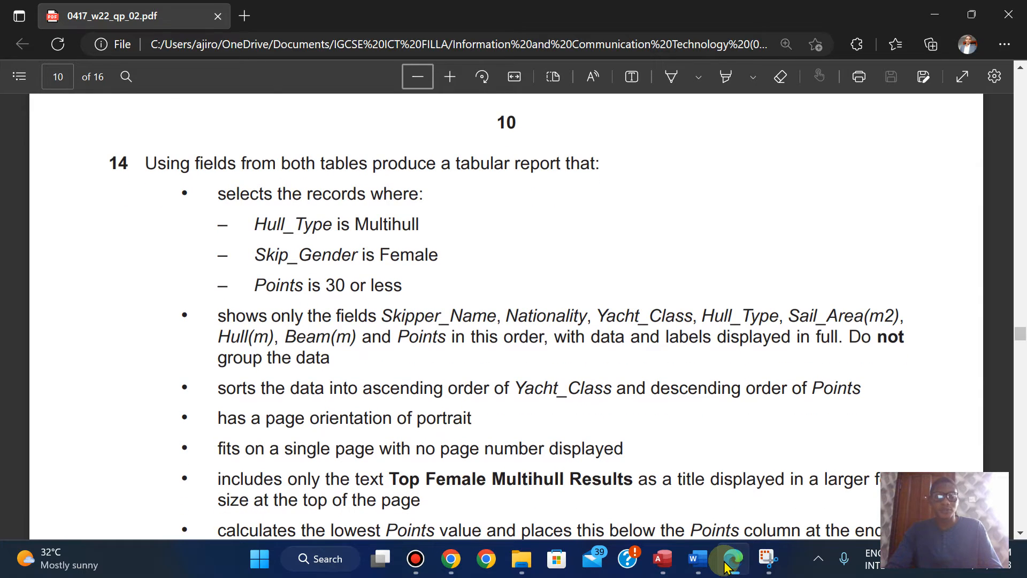
Step: Return to Access and close the N2202SKIPPERS table
click(727, 561)
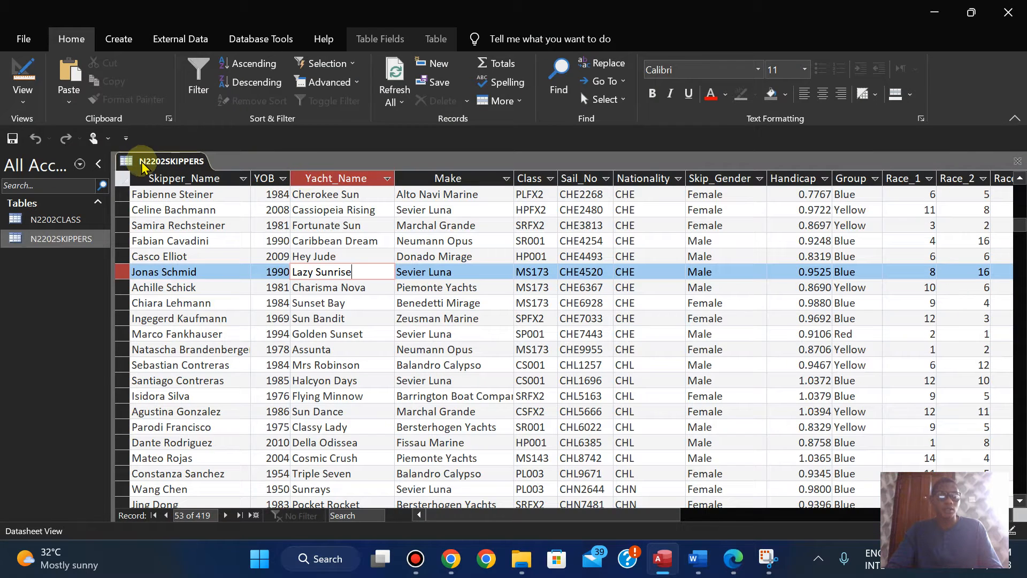
right_click(143, 167)
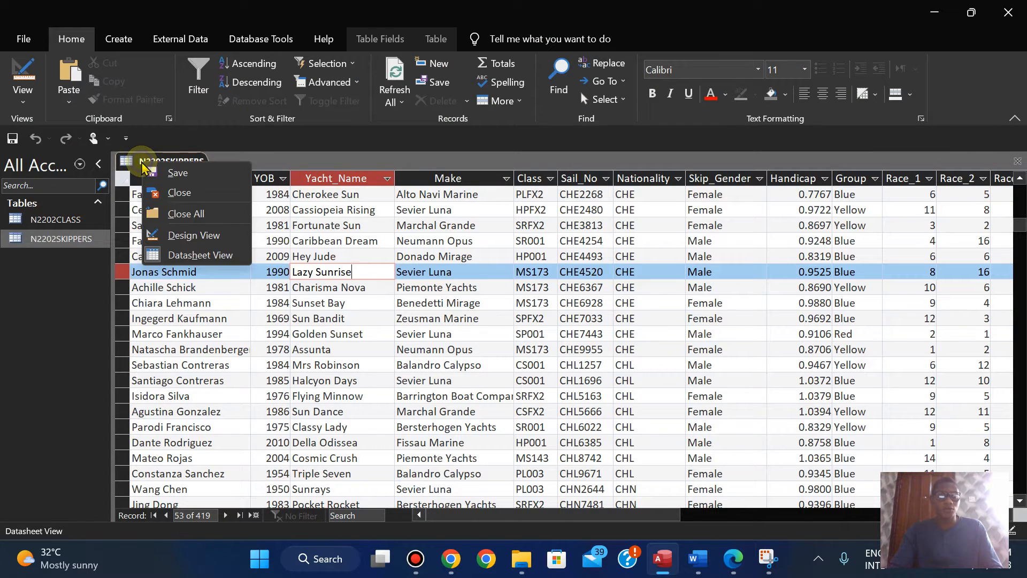
click(182, 200)
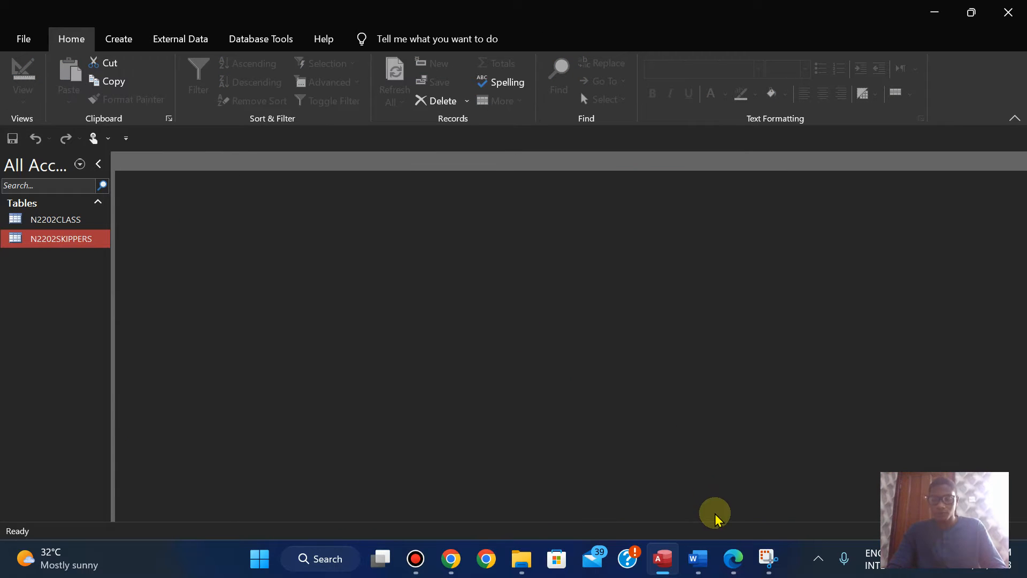
Step: Review question 14 in the exam paper for the report's selection criteria, field order, sorting and layout requirements
click(110, 41)
click(734, 566)
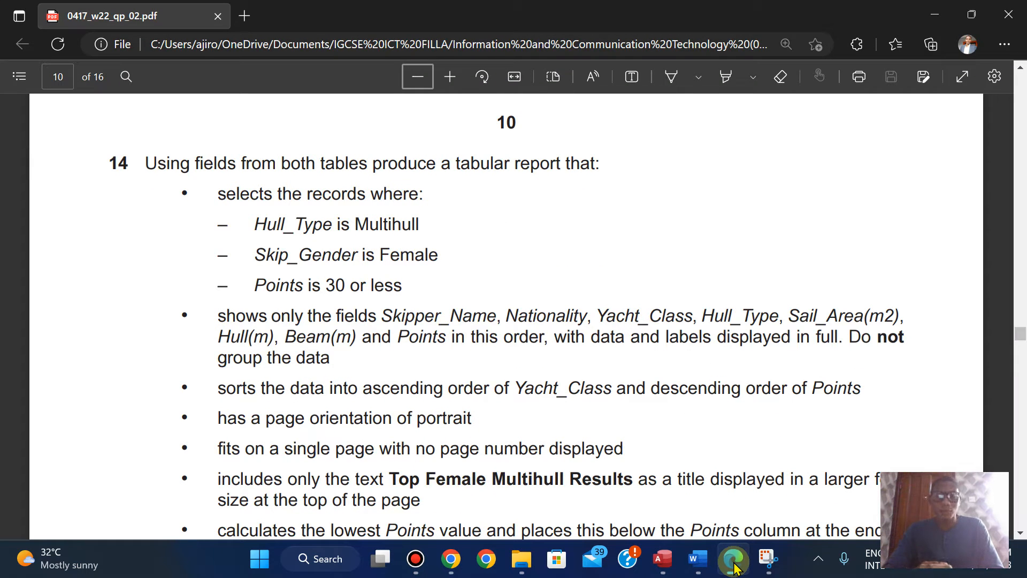
key(Down)
key(Down)
key(Up)
key(Up)
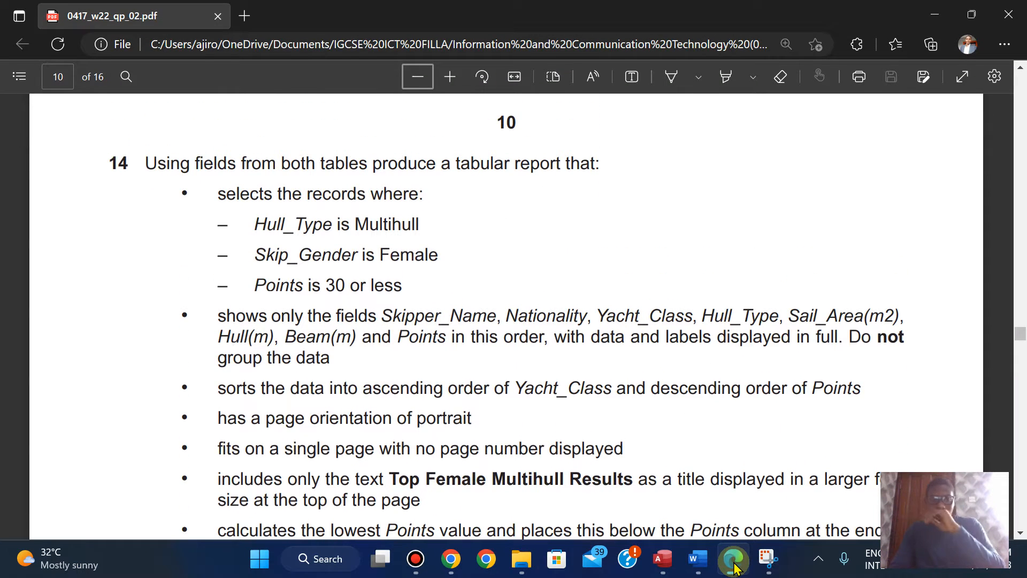
key(Down)
key(Down)
key(Up)
key(Up)
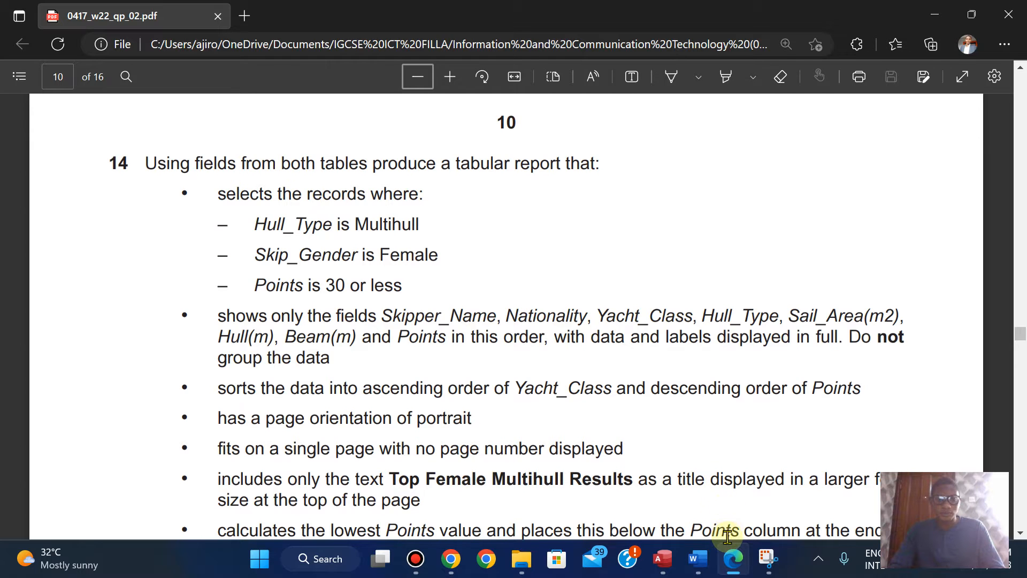
Step: Return to Access and start a new query with the Simple Query Wizard
click(734, 559)
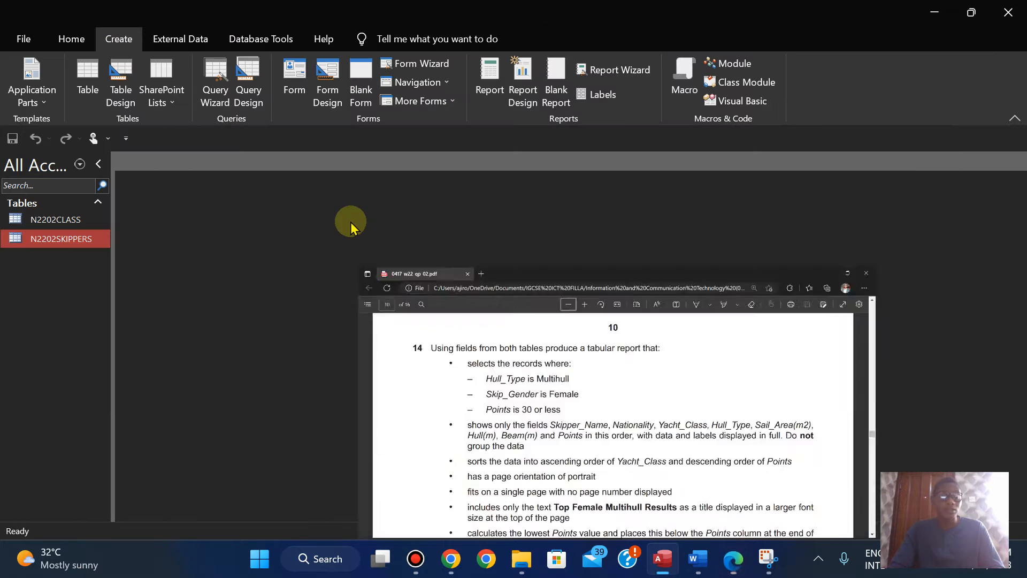
click(215, 92)
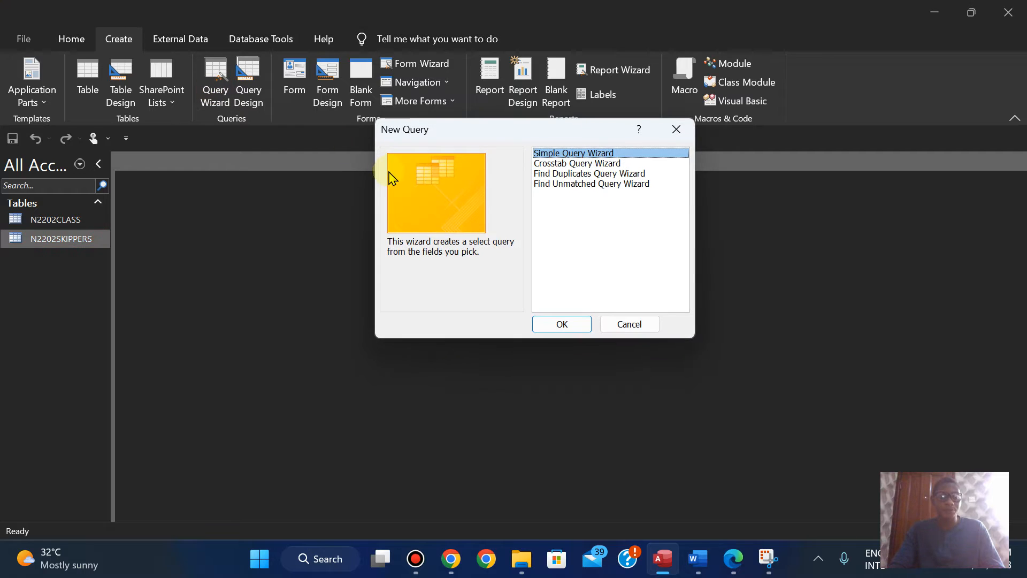
click(678, 130)
click(205, 86)
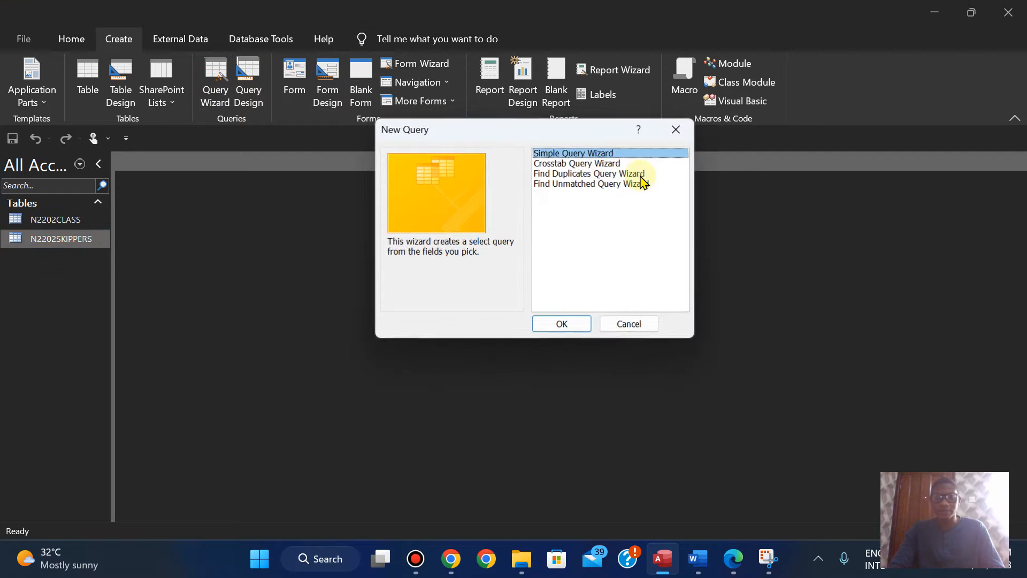
click(554, 331)
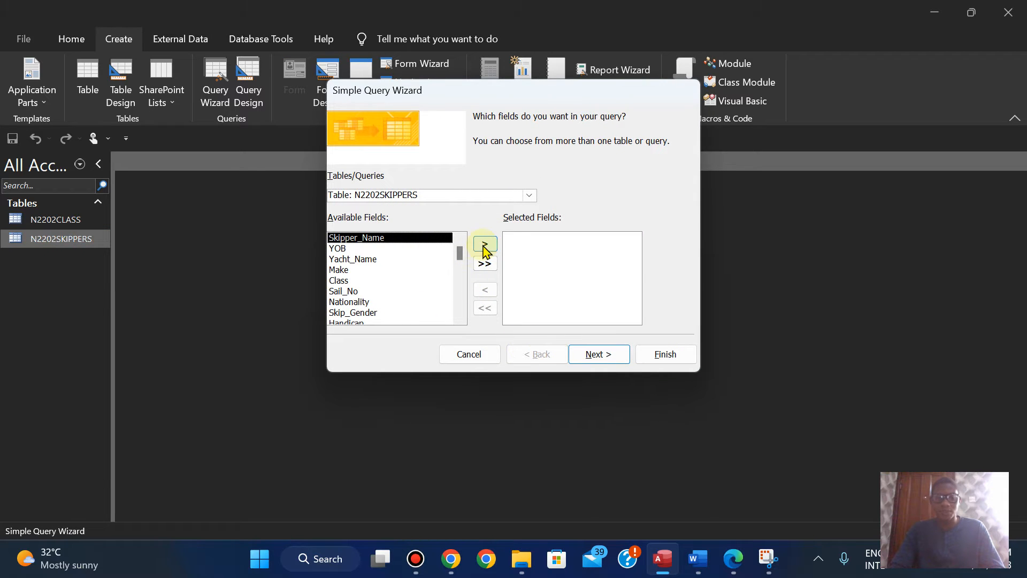
Step: Add the Skipper_Name and Nationality fields from N2202SKIPPERS to the query, following question 14's field order
double_click(419, 239)
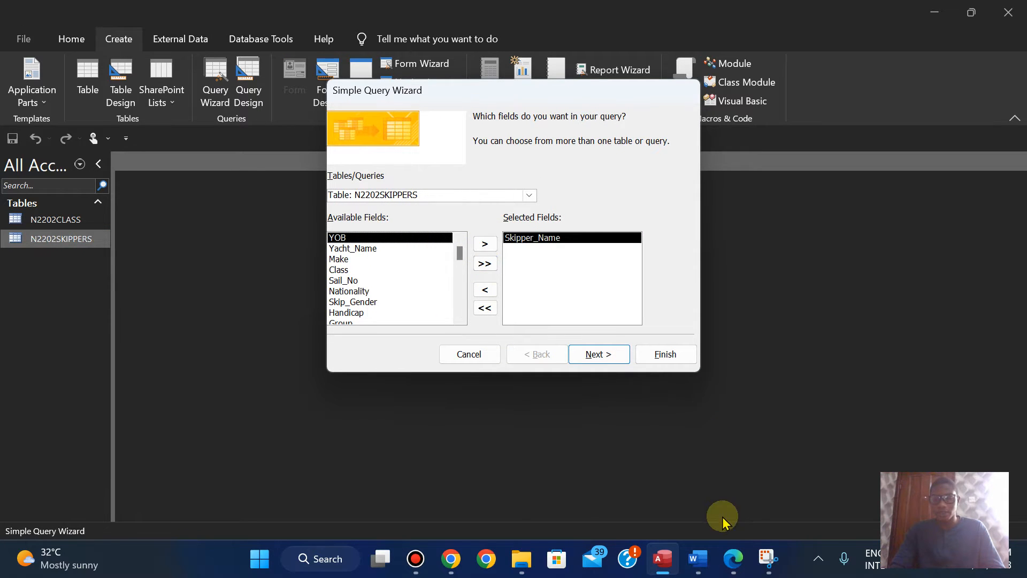
click(732, 570)
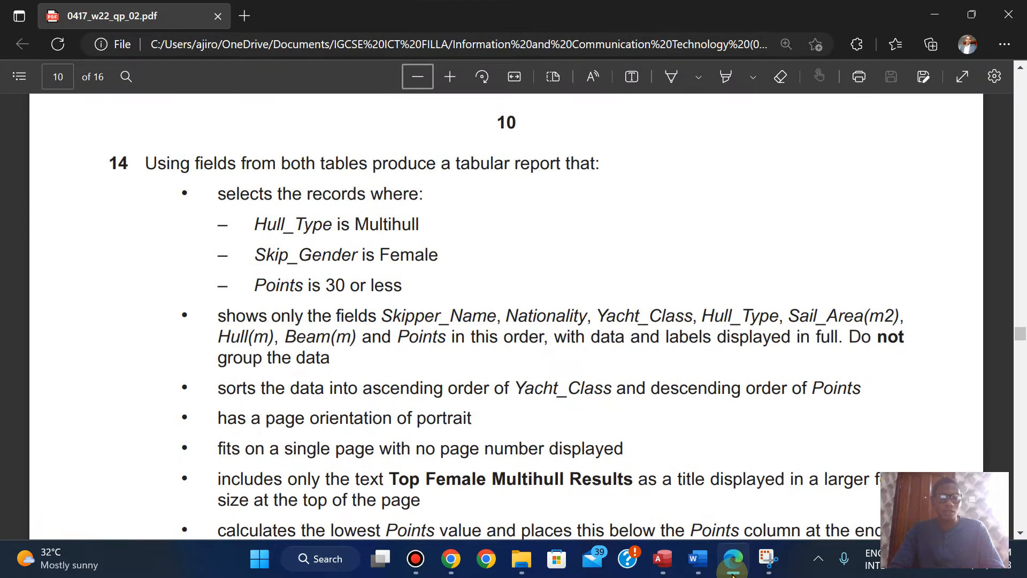
key(alt+Tab)
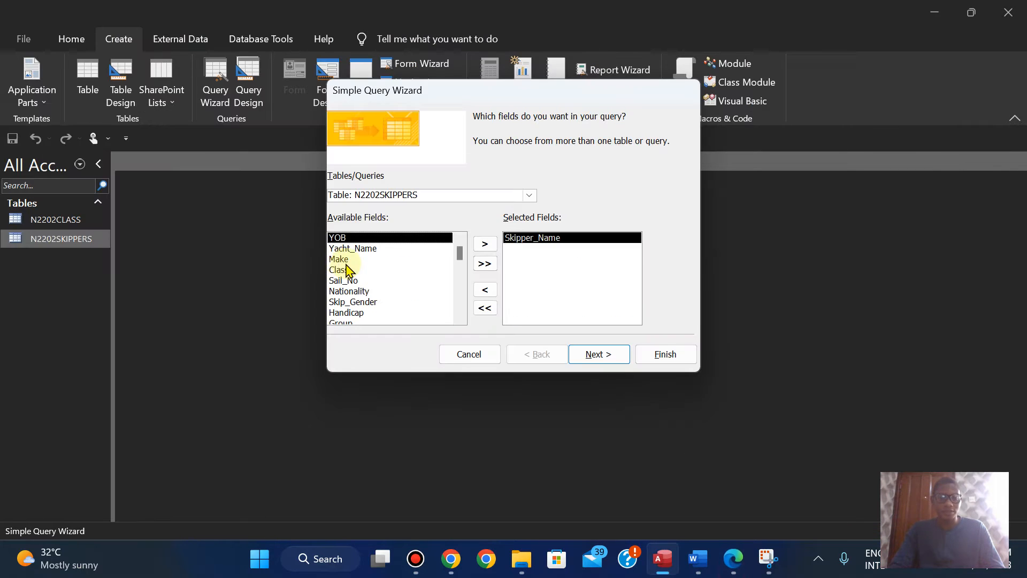
double_click(354, 292)
Step: Check the next required field in the exam paper and add Yacht_Class from the N2202CLASS table to the query
click(733, 570)
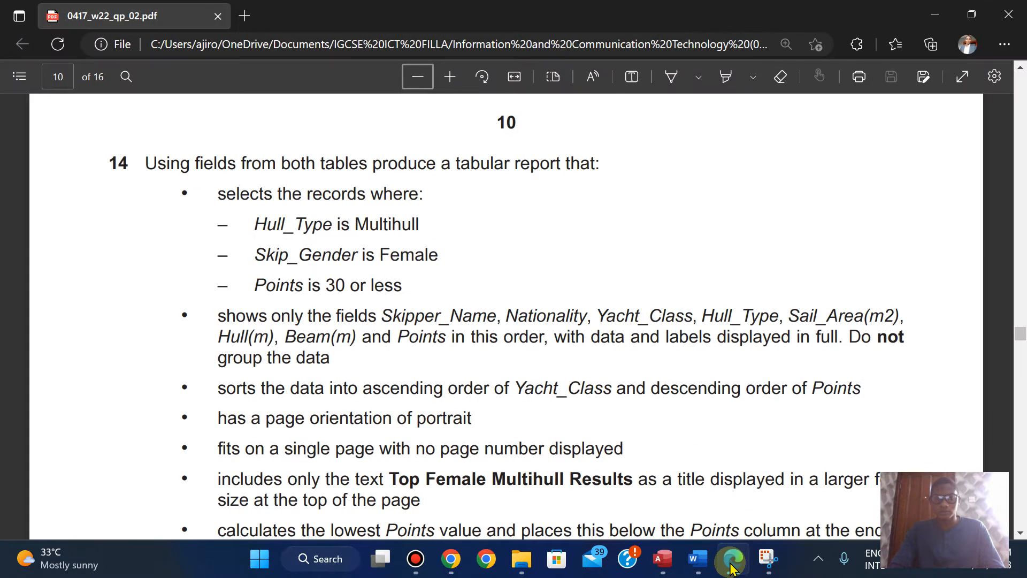
click(733, 571)
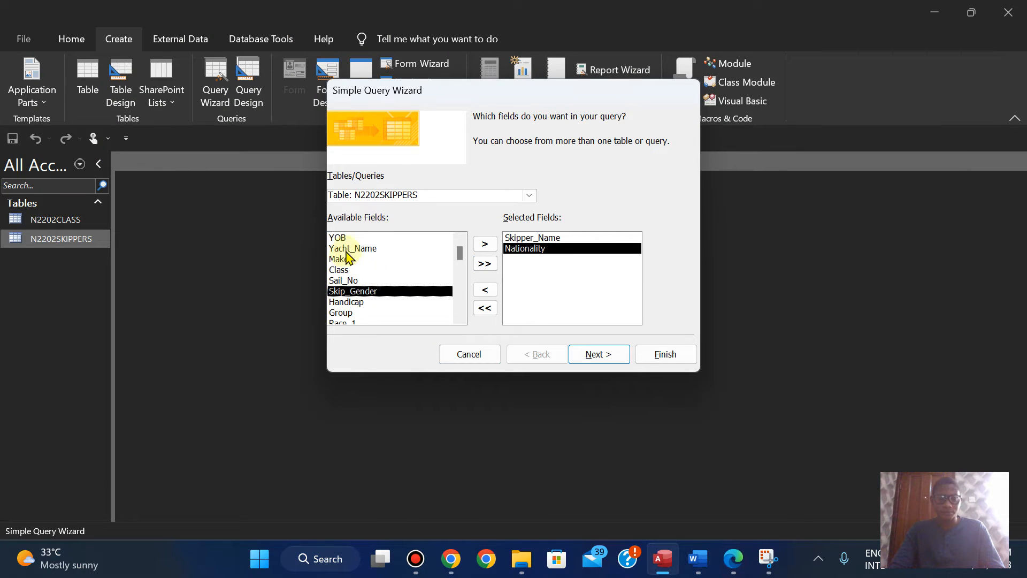
click(459, 318)
click(459, 318)
click(459, 319)
click(459, 318)
click(459, 319)
click(460, 241)
click(460, 241)
click(460, 241)
click(460, 241)
click(460, 241)
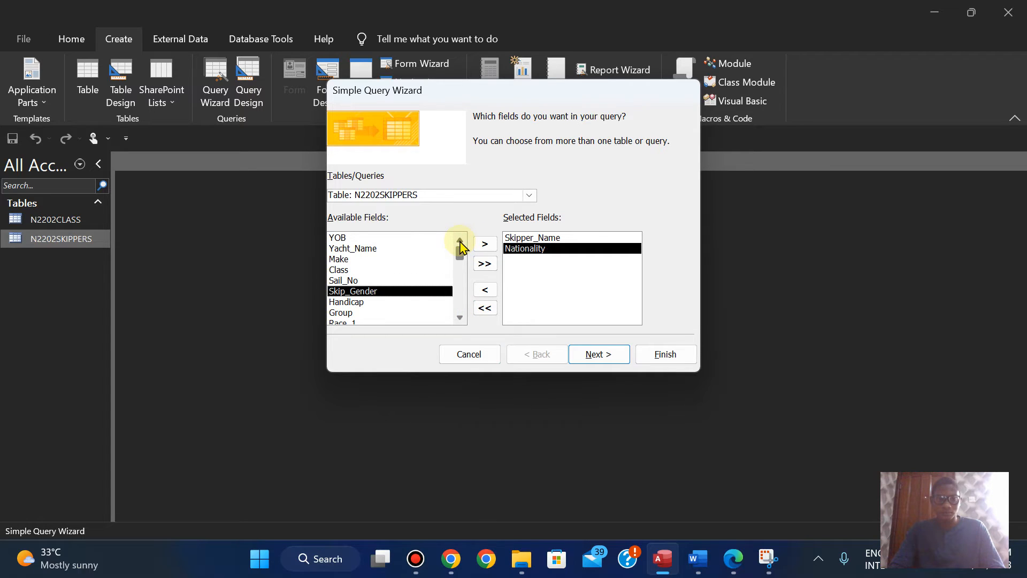
click(529, 196)
click(471, 207)
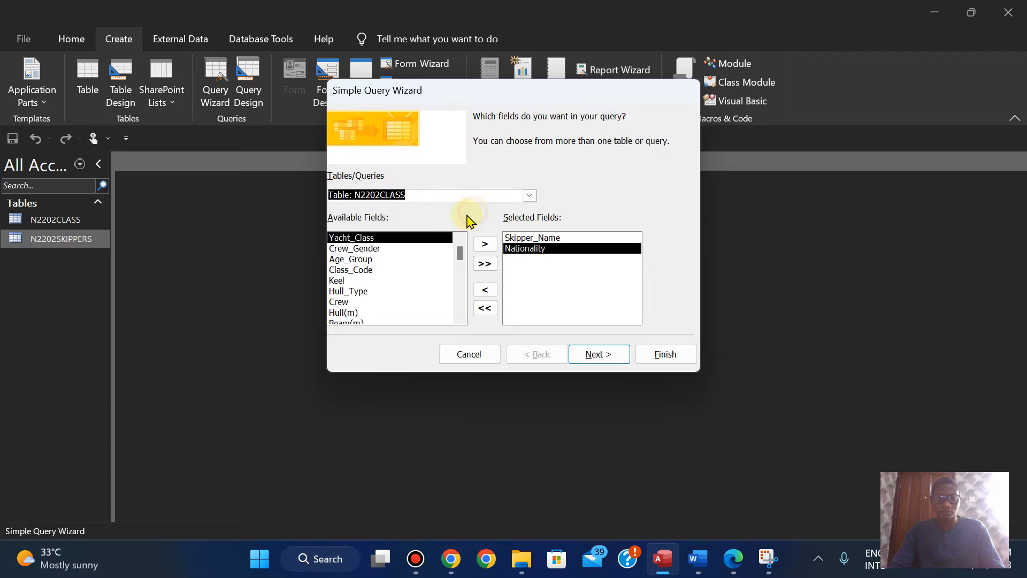
double_click(366, 238)
Step: Add the Hull_Type field from N2202CLASS to the query and check question 14 for the field that follows it
click(735, 560)
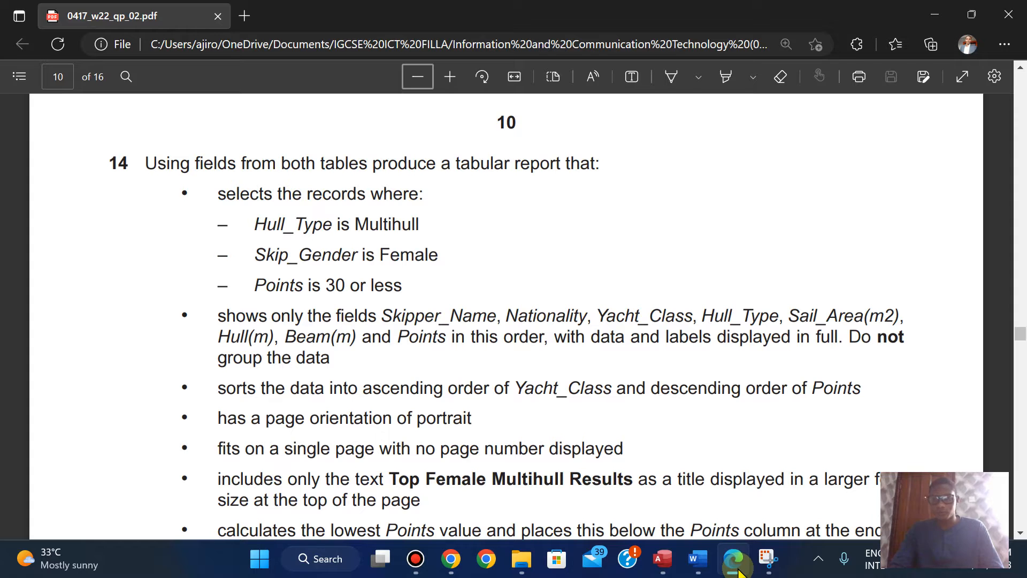
click(734, 560)
double_click(347, 280)
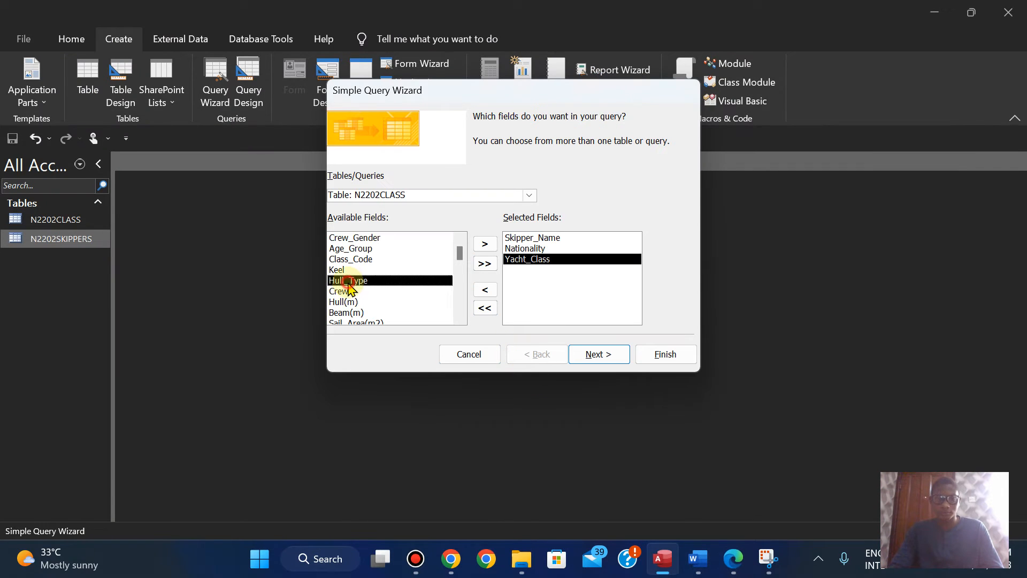
click(734, 560)
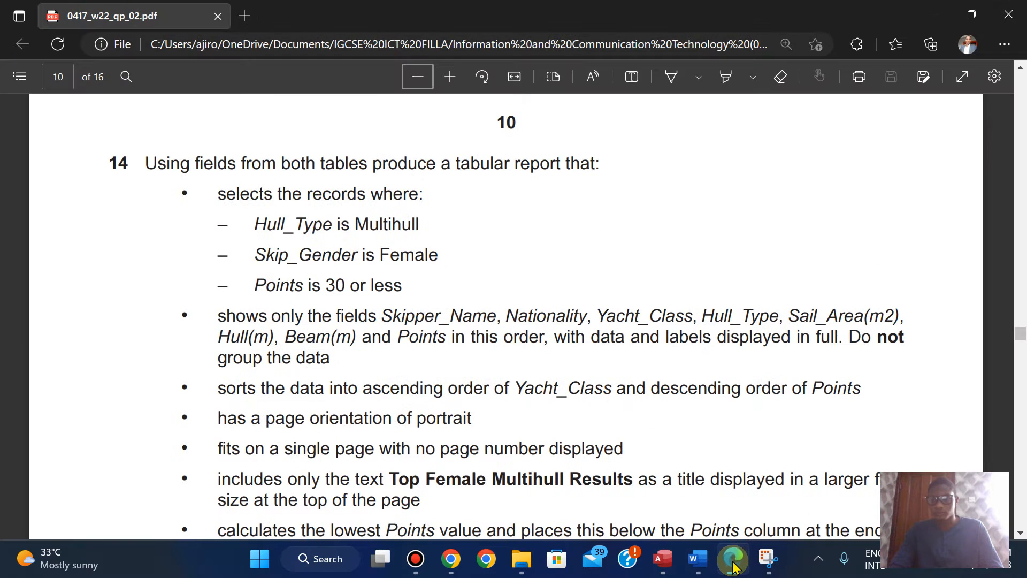
click(735, 560)
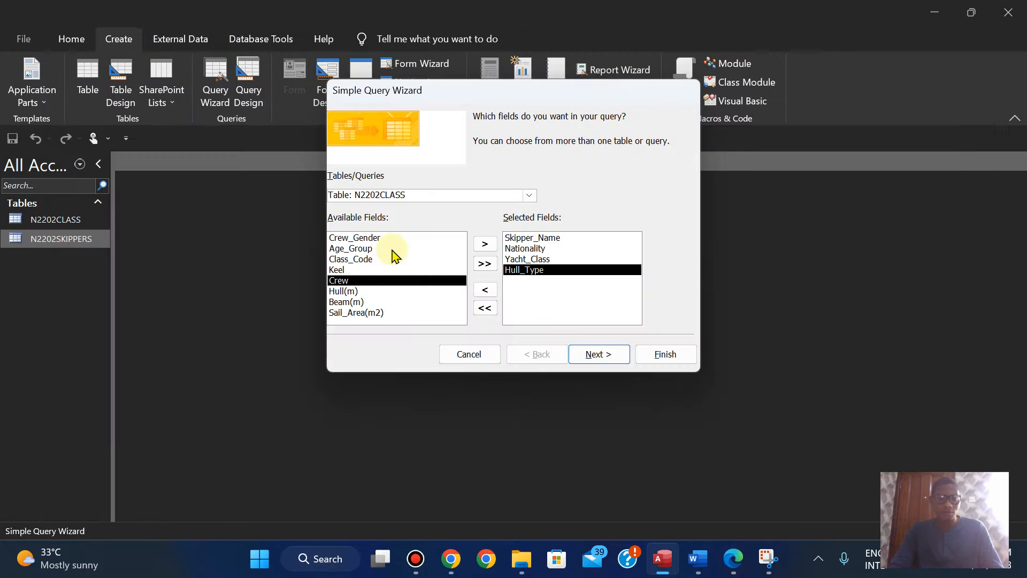
Step: Add the Sail_Area(m2), Hull(m) and Beam(m) fields from N2202CLASS to the query, checking the field order against question 14
double_click(356, 313)
click(736, 560)
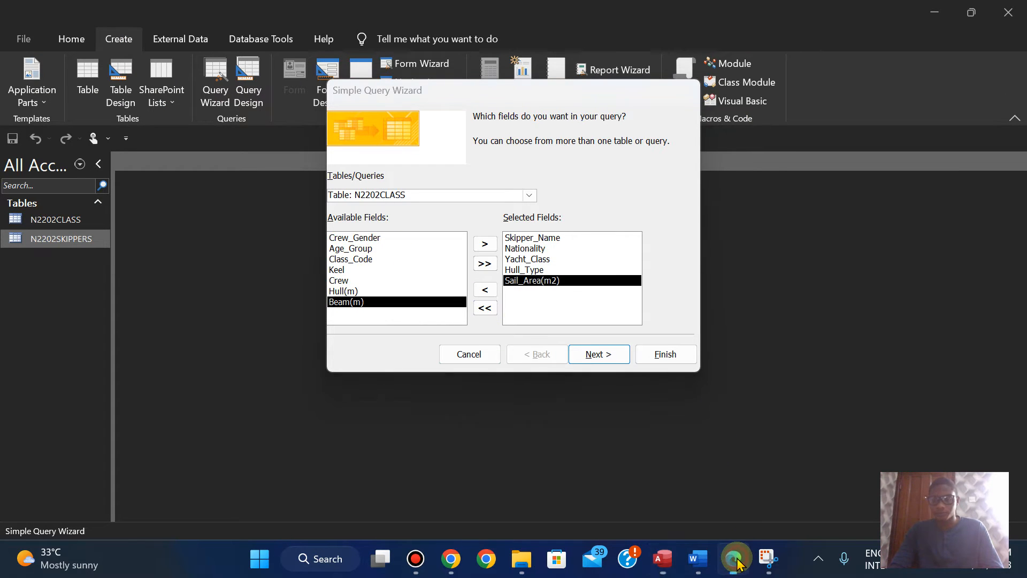
click(736, 561)
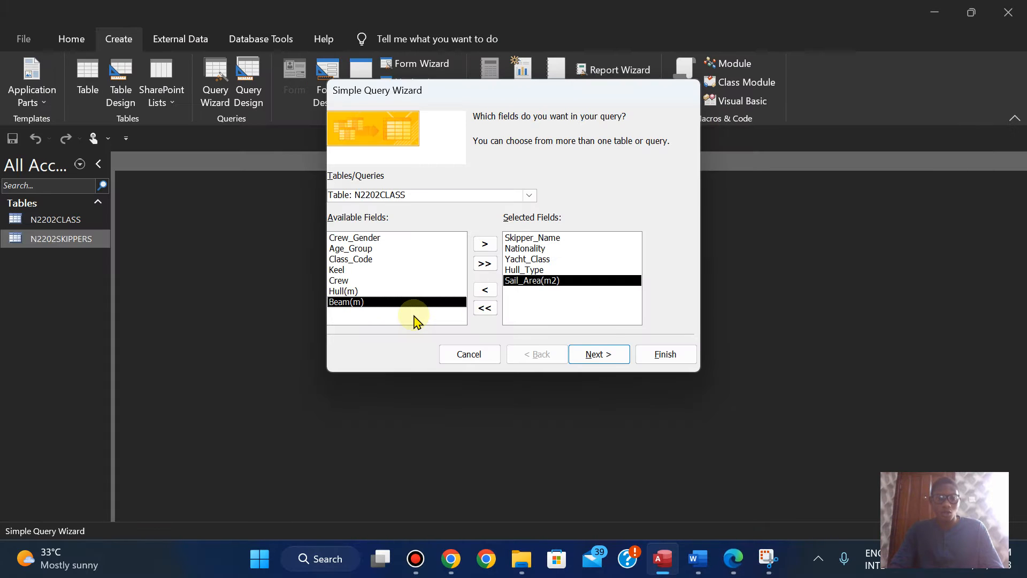
double_click(345, 292)
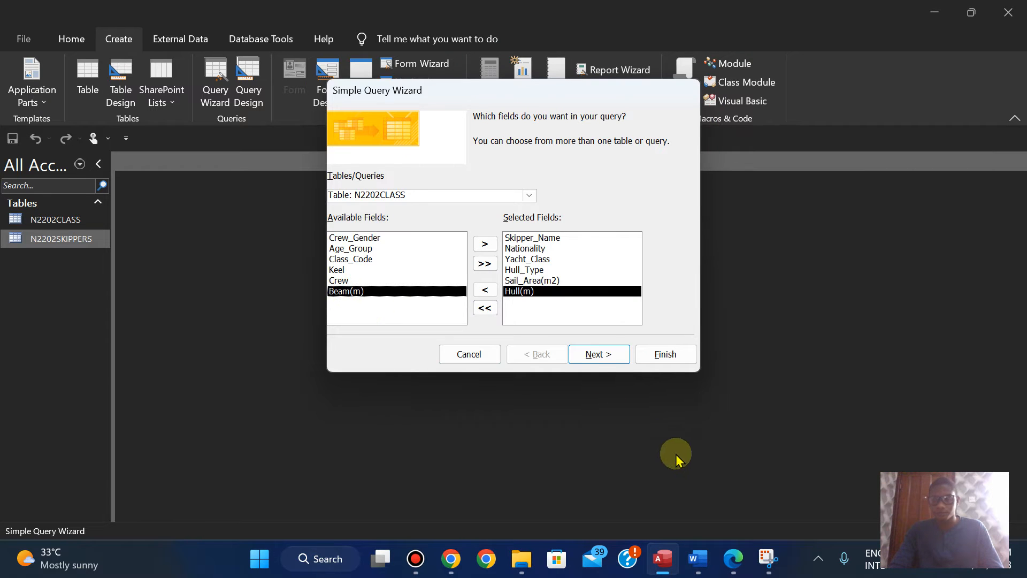
click(735, 562)
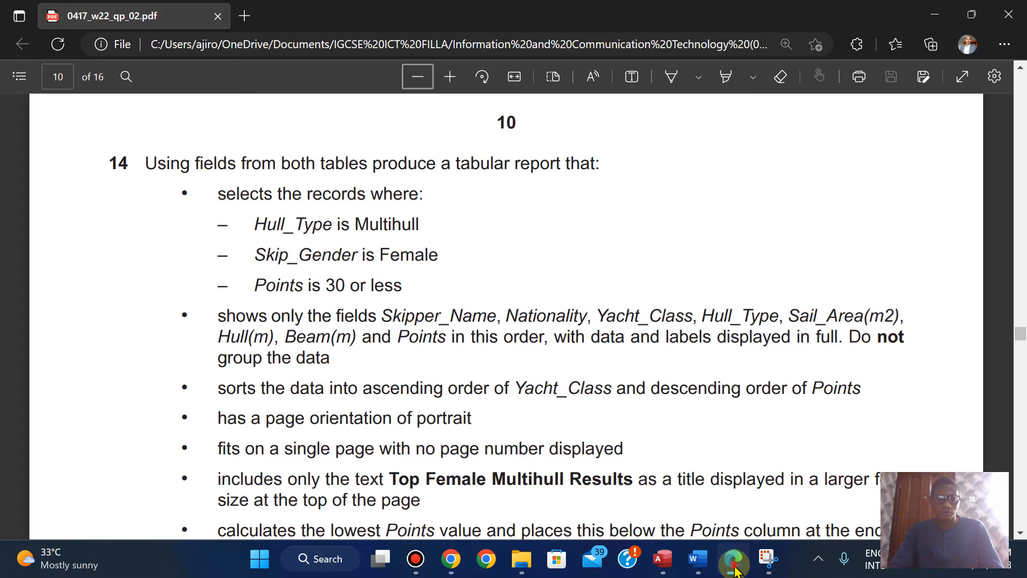
click(736, 570)
double_click(341, 292)
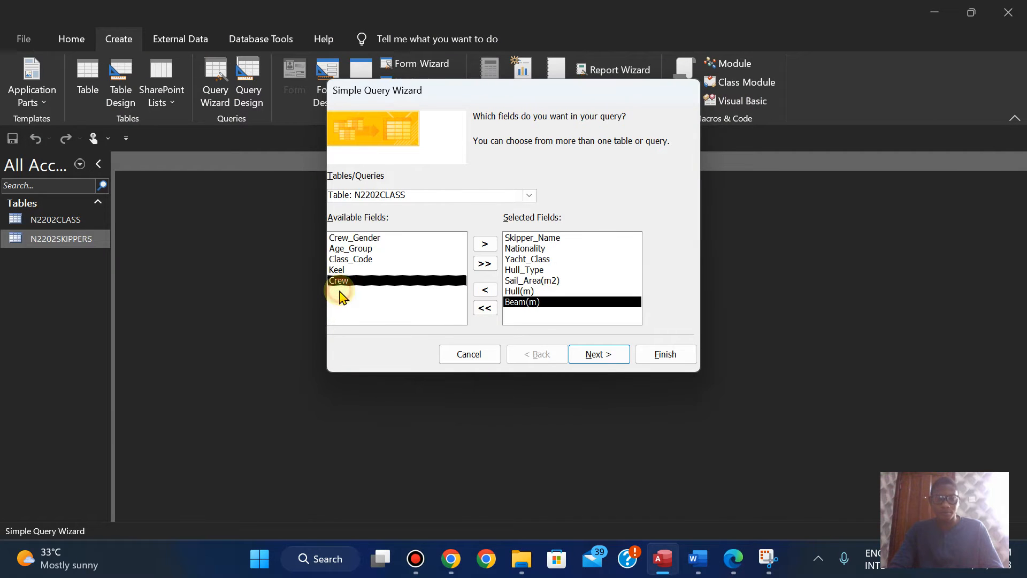
Step: Check question 14 for the last required field and add Points from the N2202SKIPPERS table to the query
click(736, 568)
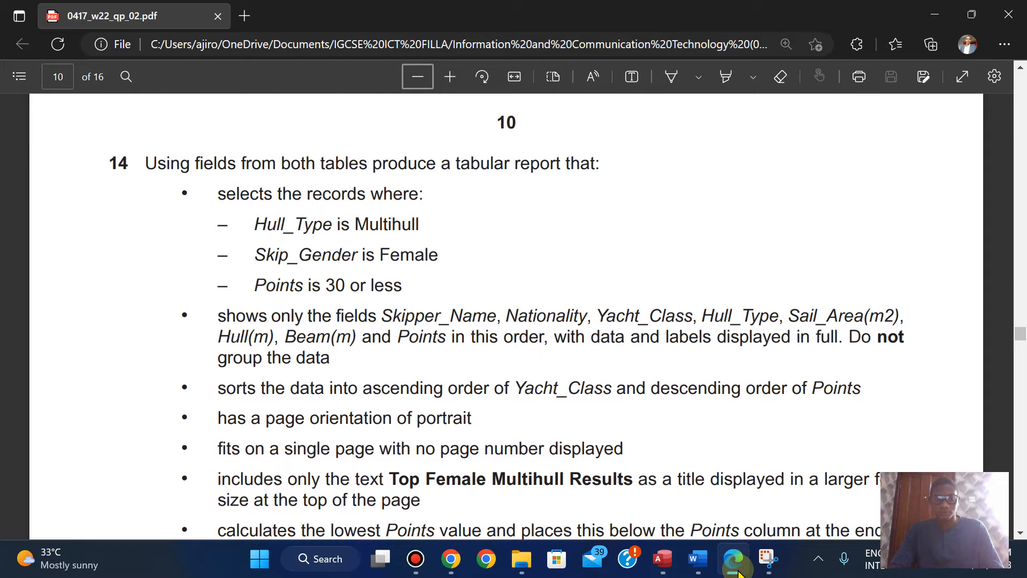
click(736, 568)
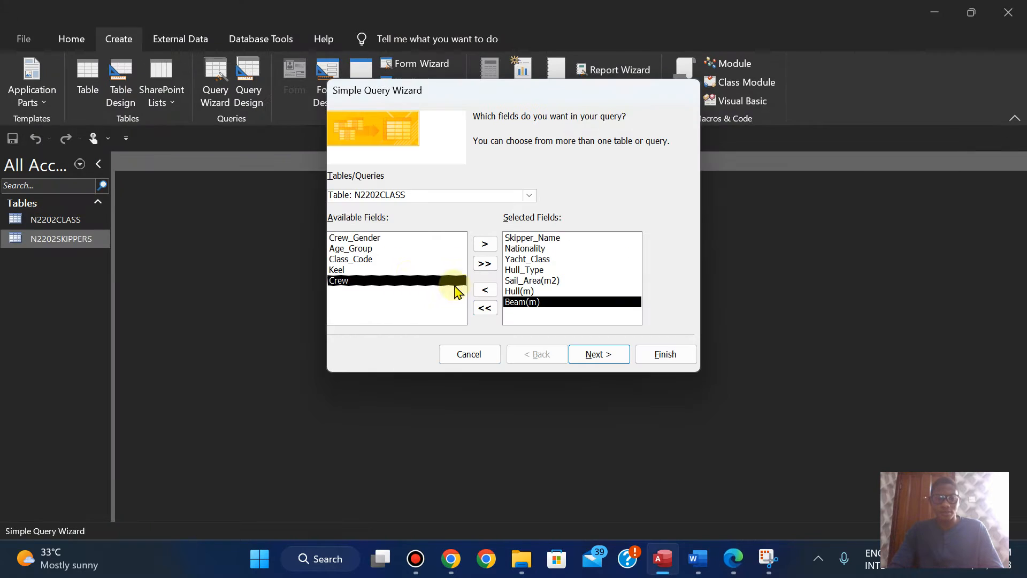
click(529, 196)
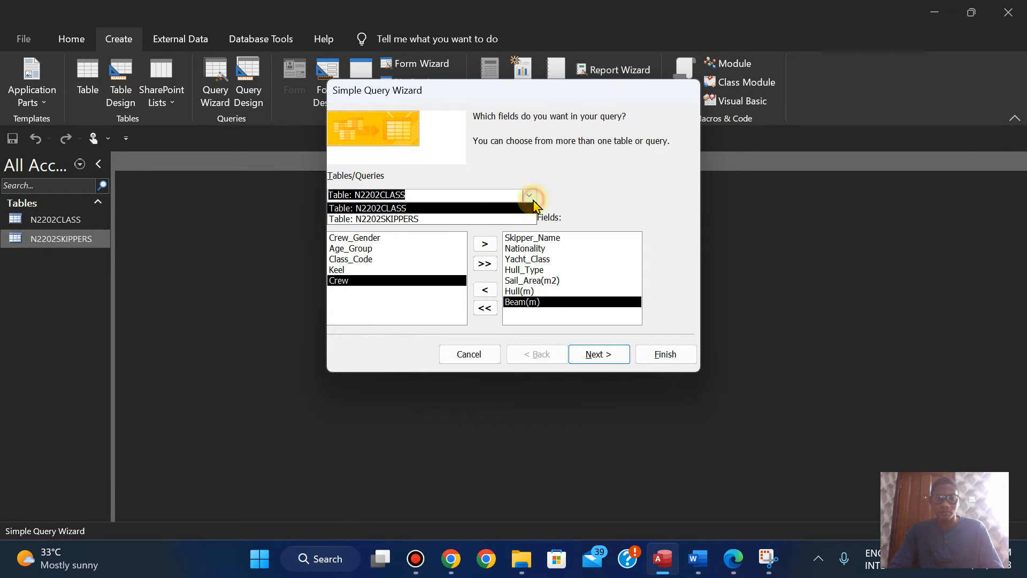
click(455, 215)
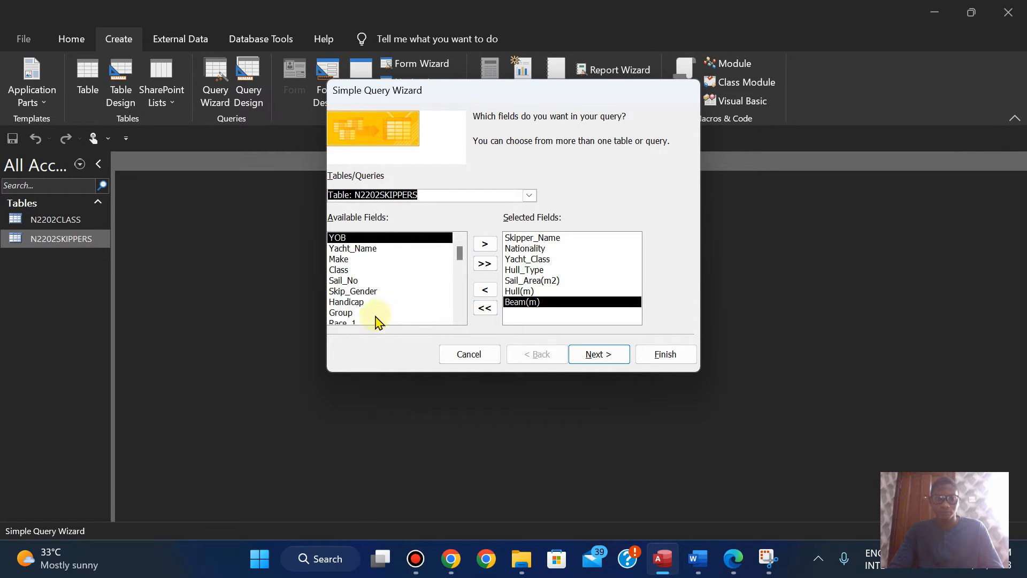
click(459, 319)
click(460, 319)
click(459, 319)
click(460, 319)
click(460, 319)
double_click(340, 314)
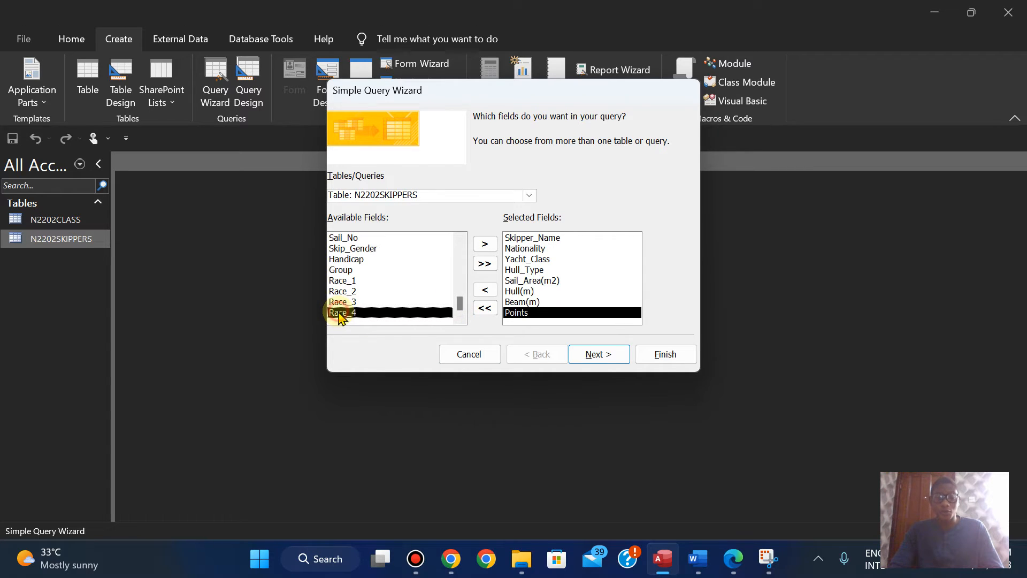
Step: Compare the wizard's selected fields and their order with the field list in question 14 of the exam paper
click(734, 559)
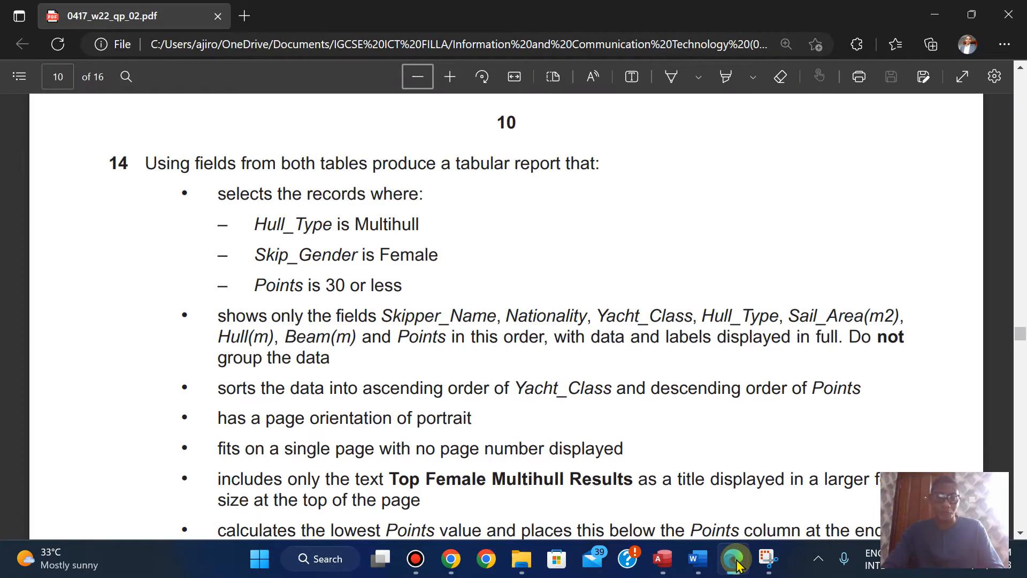
click(735, 560)
click(736, 560)
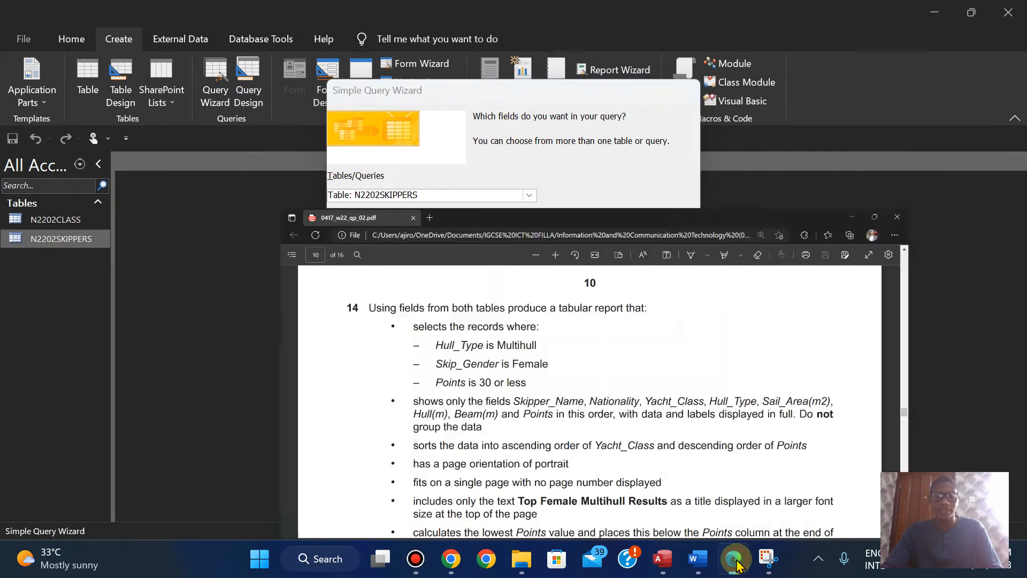
click(736, 560)
click(736, 560)
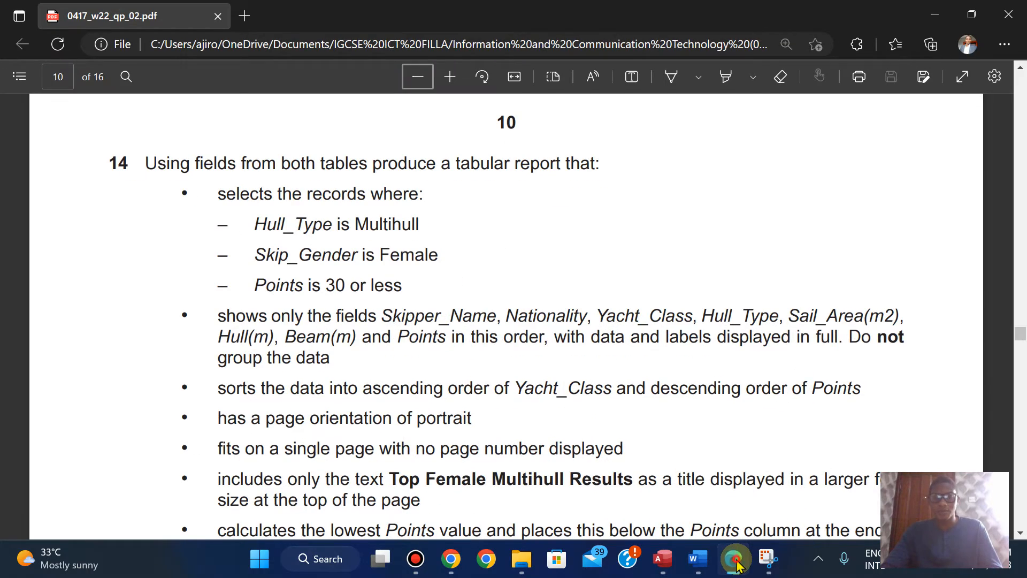
click(736, 560)
click(735, 560)
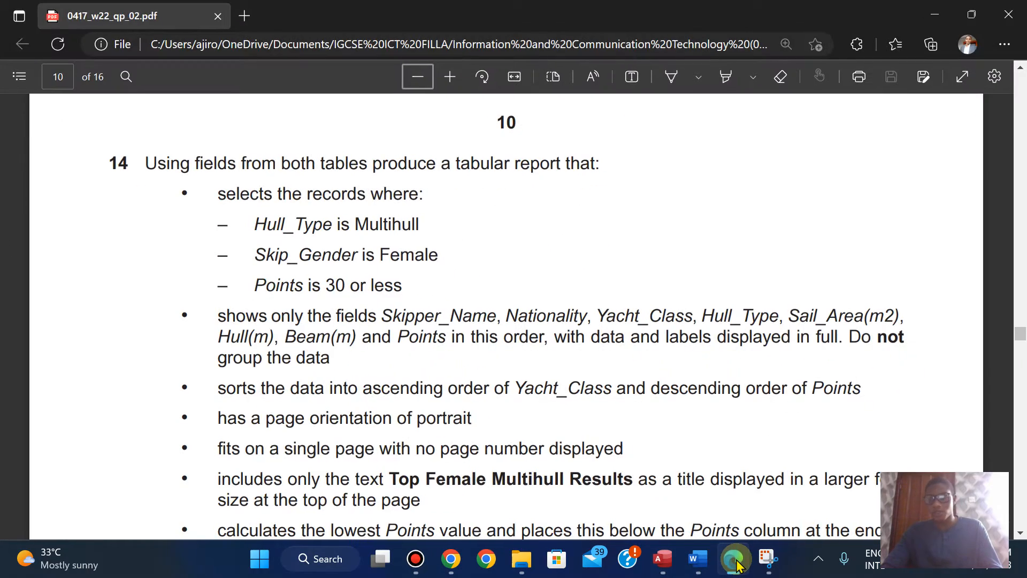
click(736, 560)
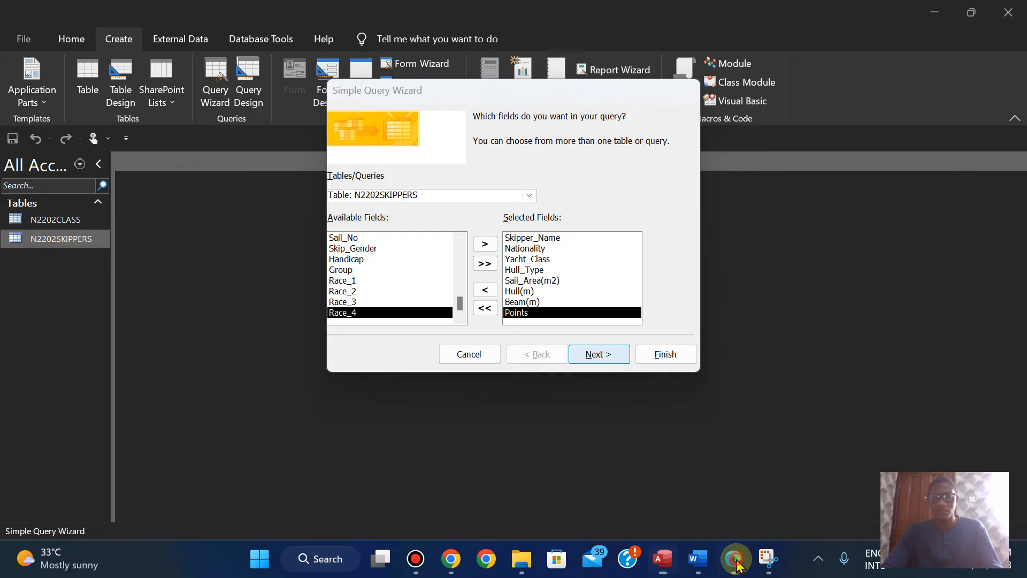
click(736, 560)
click(735, 562)
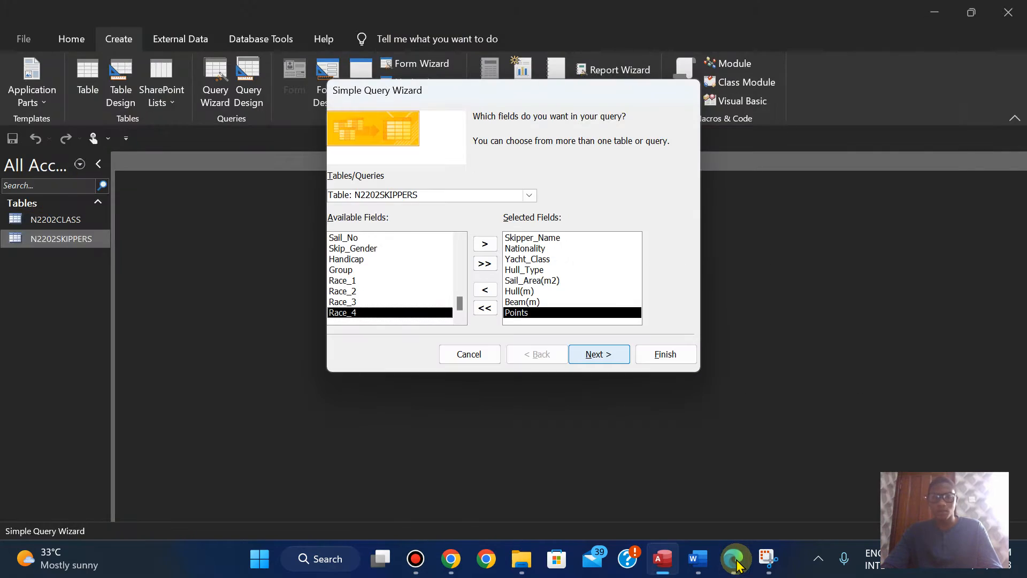
click(735, 560)
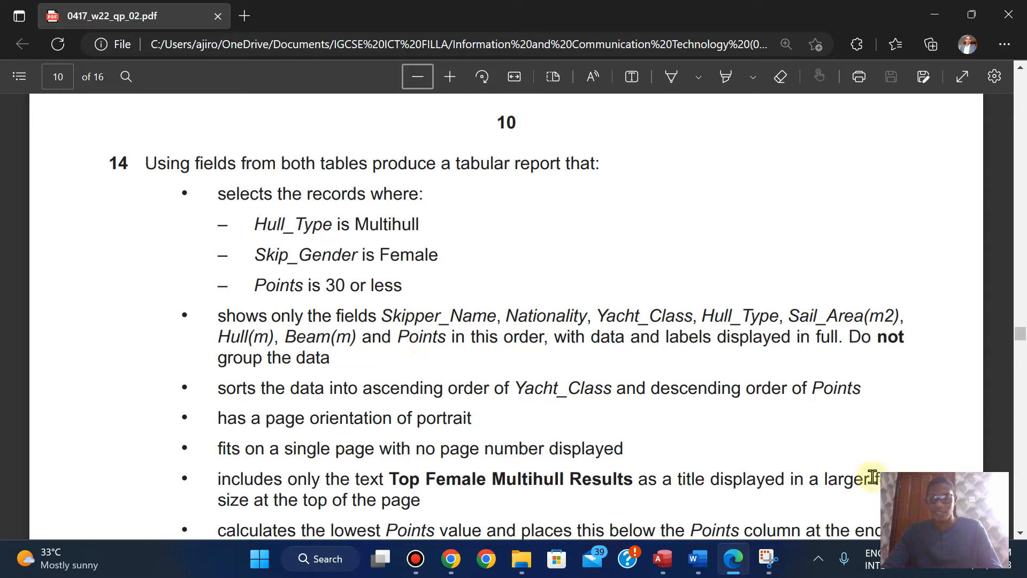
click(737, 571)
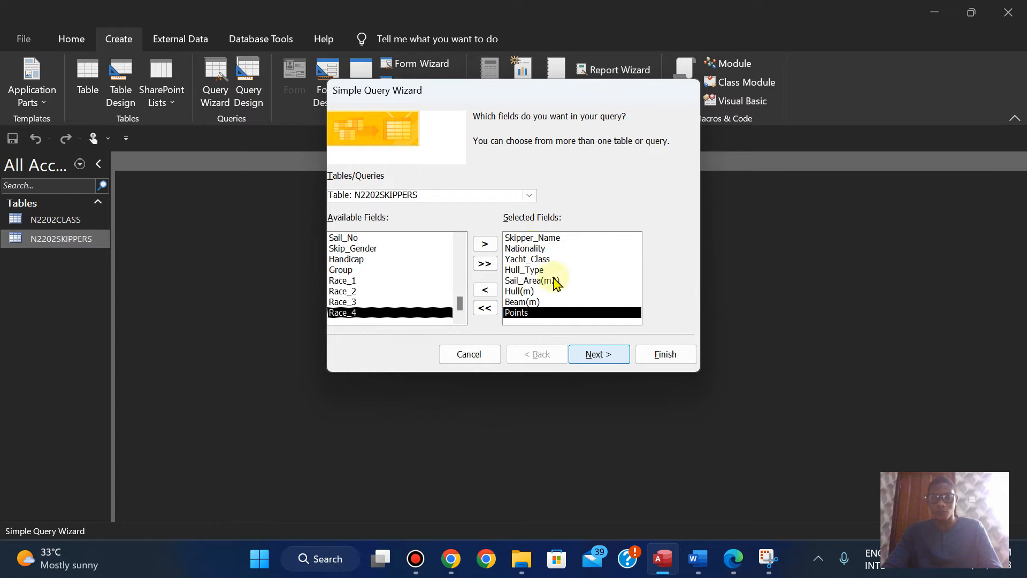
Step: Continue the wizard to the query title and select the text Top Female Multihull Results in question 14 for copying
click(608, 360)
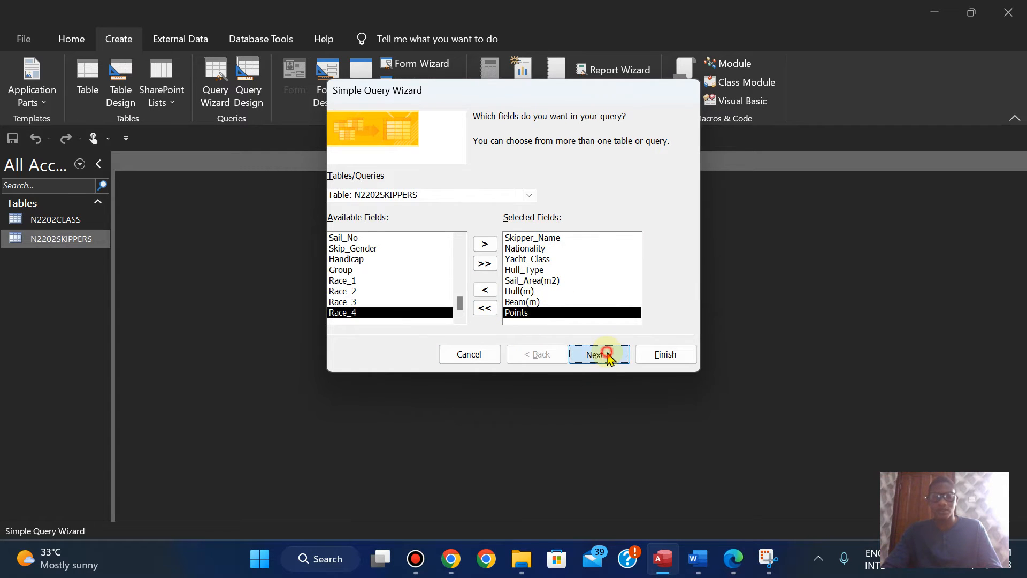
click(608, 360)
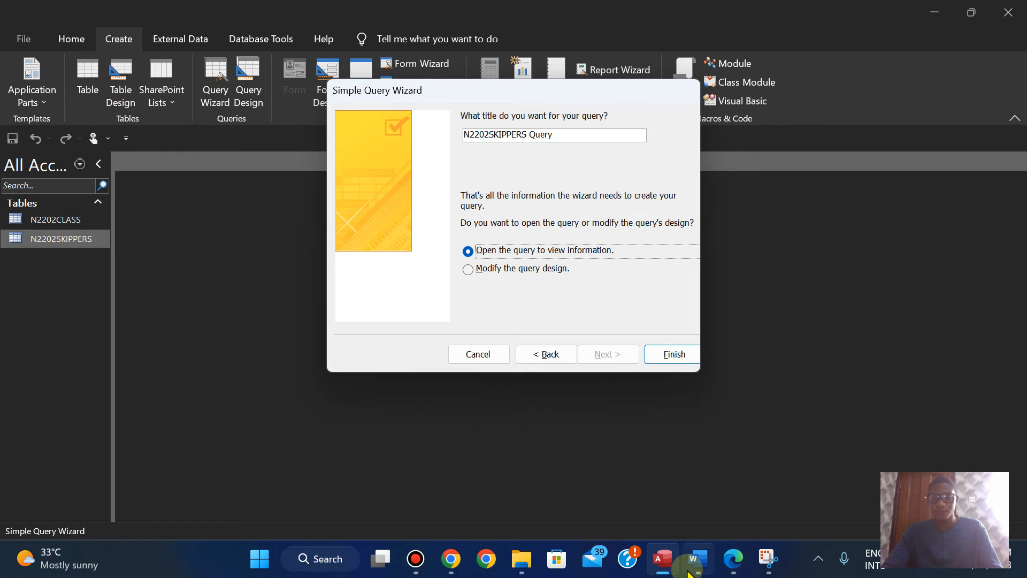
click(735, 560)
scroll(583, 471, down, 1)
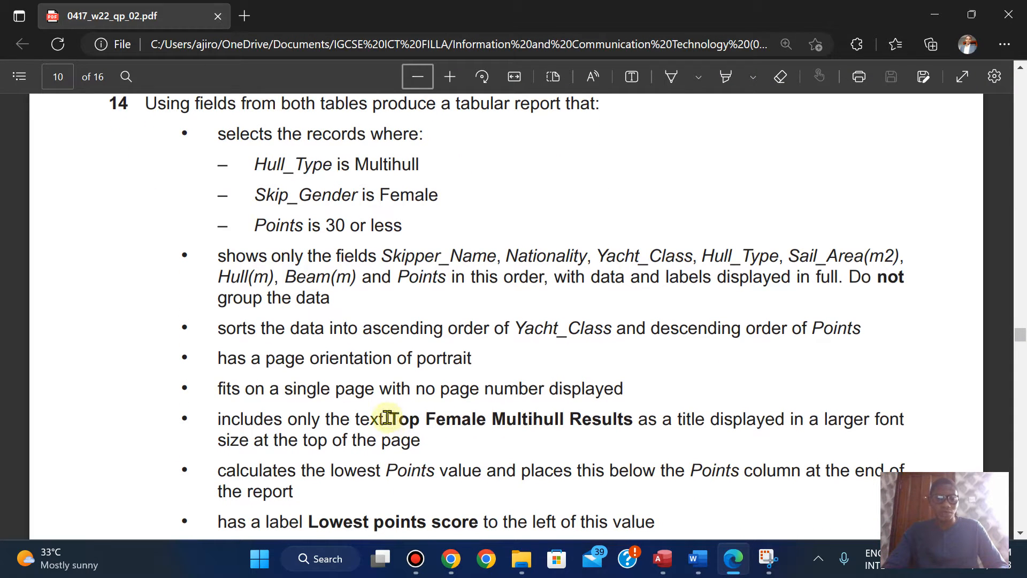
drag(392, 418, 632, 418)
key(ctrl+c)
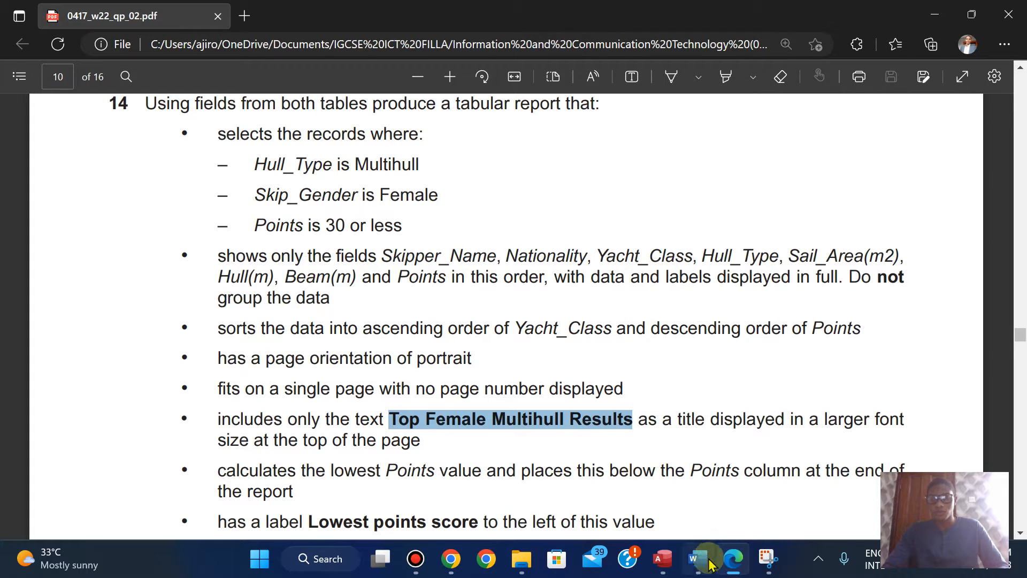
Step: Return to Access, title the query Top Female Multihull Results and finish the wizard with the query opened to view information
click(663, 559)
click(565, 130)
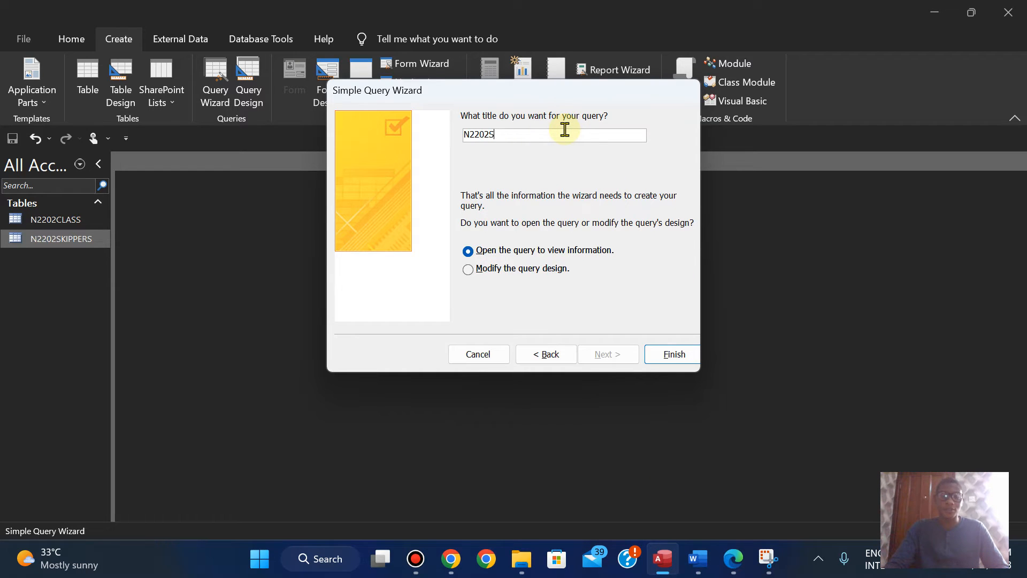
key(ctrl+v)
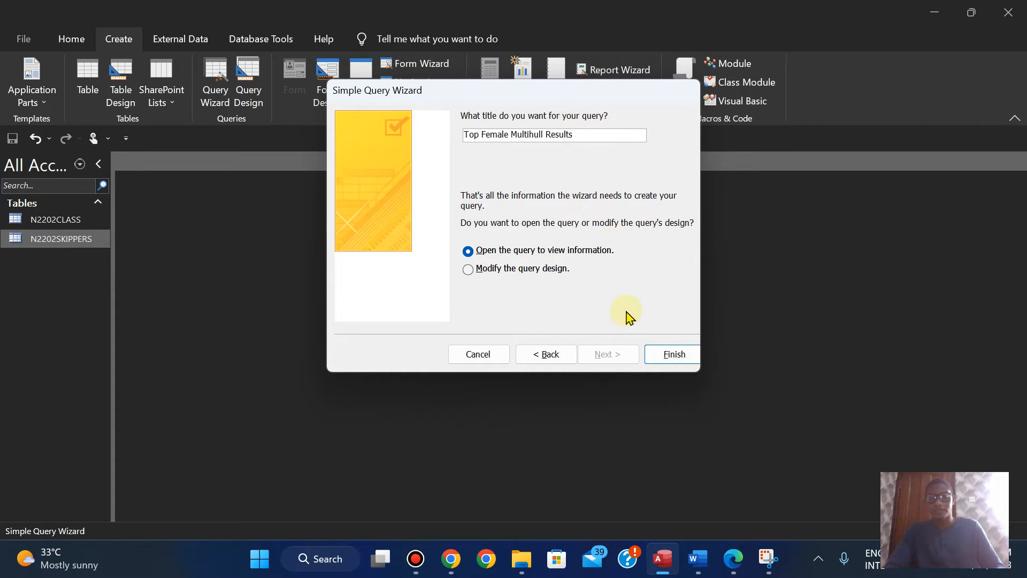
click(670, 359)
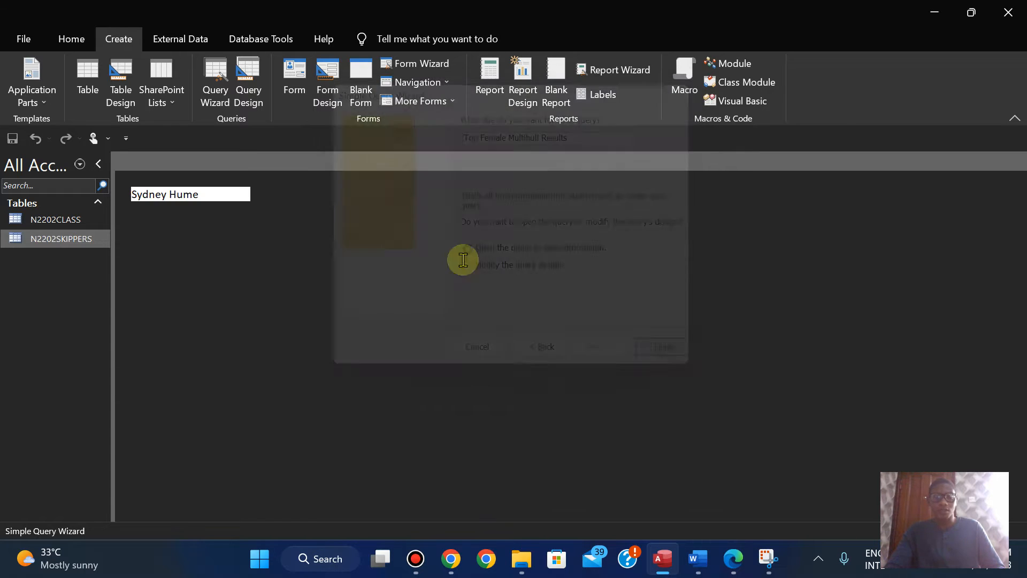
double_click(250, 173)
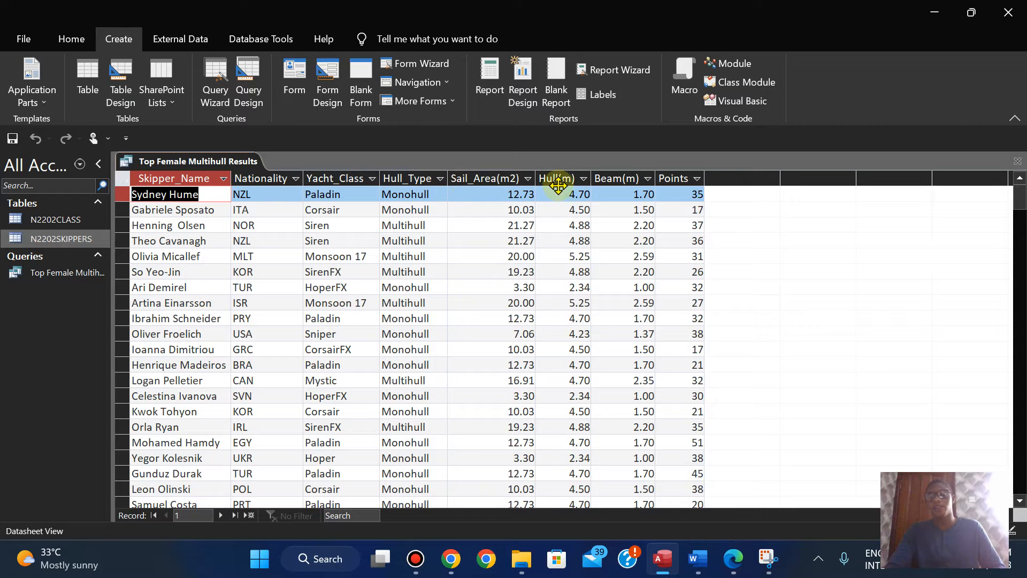
Step: Review question 14's record selection criteria in the exam paper and select the Hull_Type value Multihull
click(733, 557)
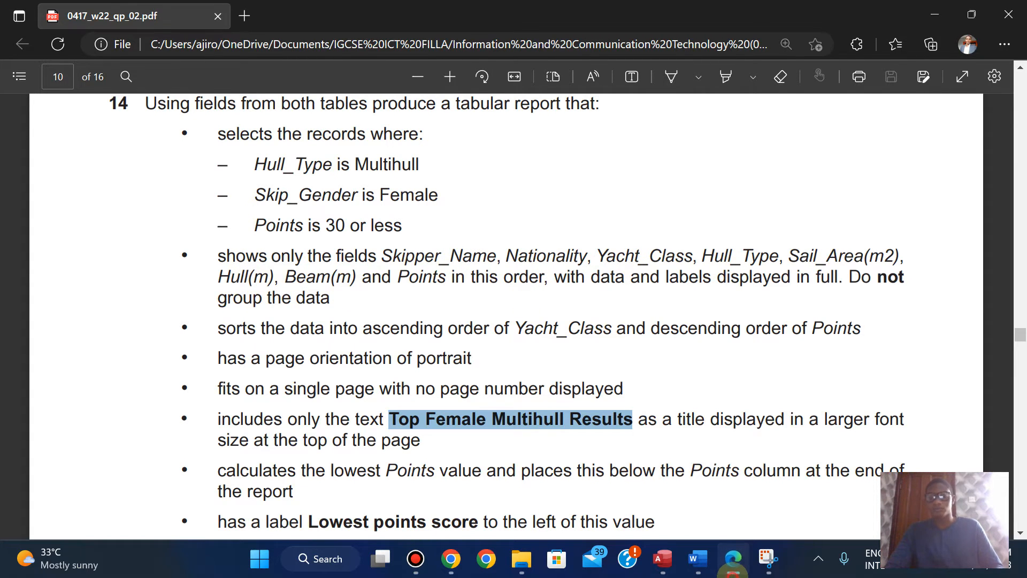
click(733, 560)
click(733, 560)
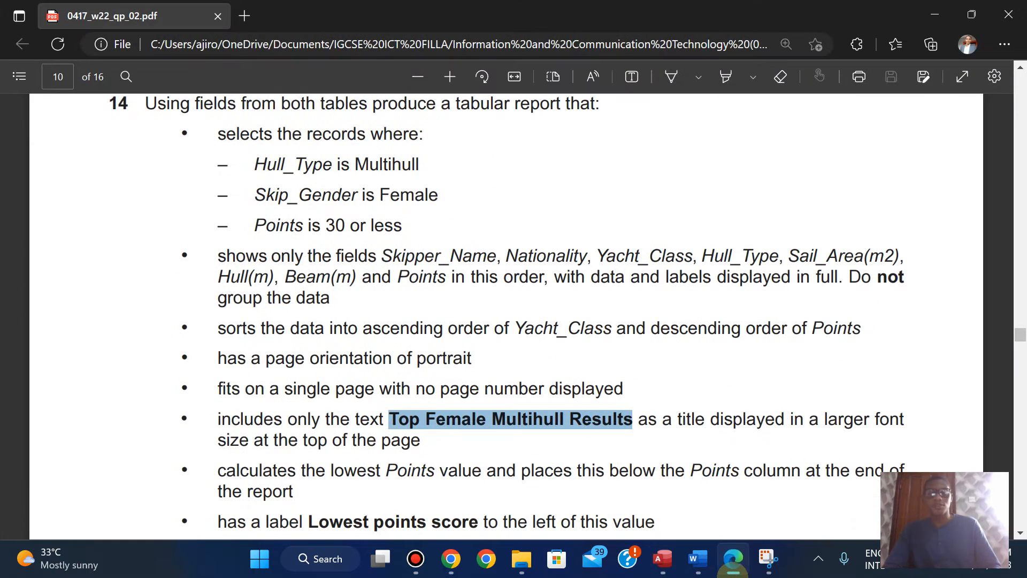
scroll(619, 286, up, 1)
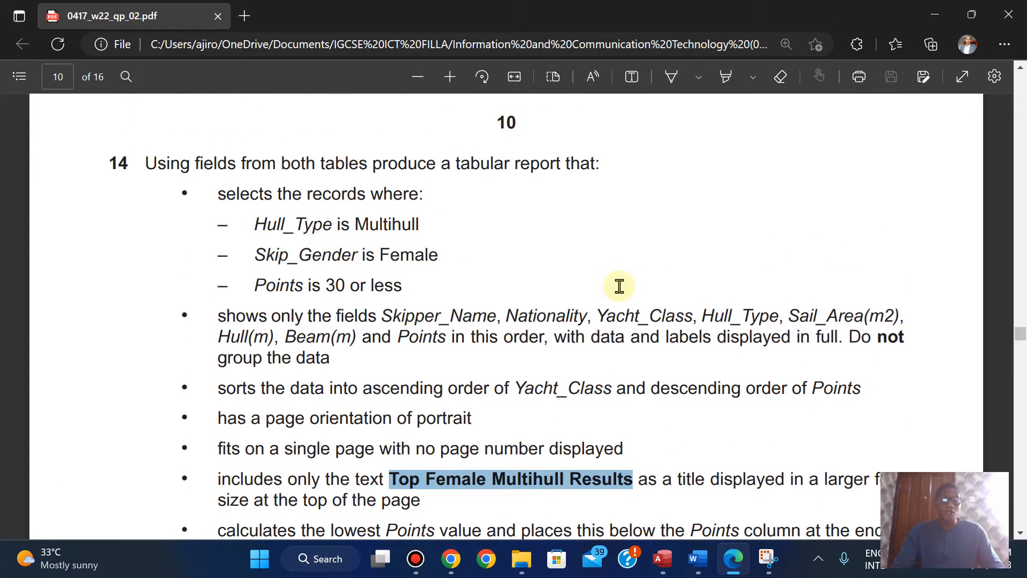
drag(355, 224, 417, 225)
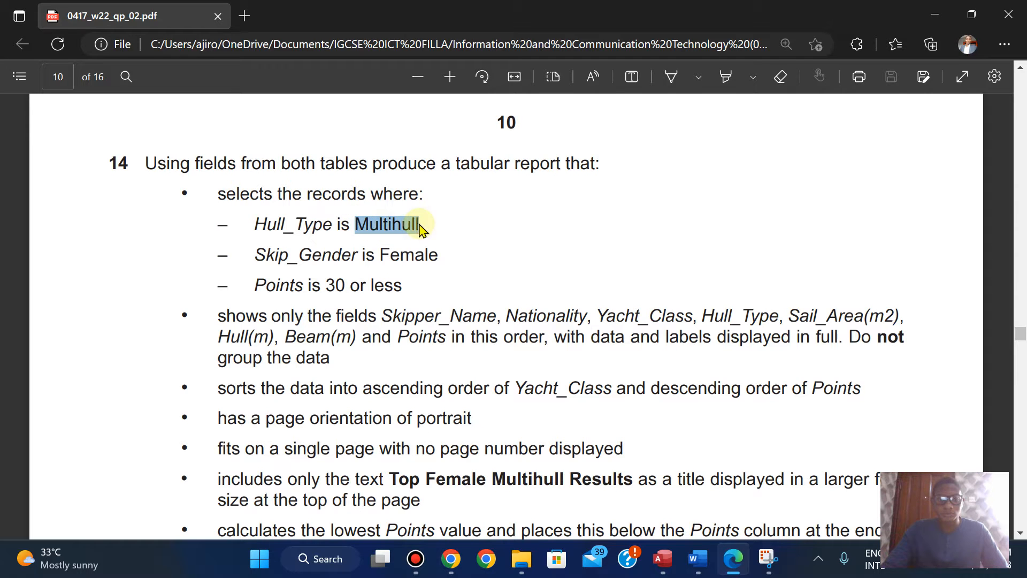
click(450, 93)
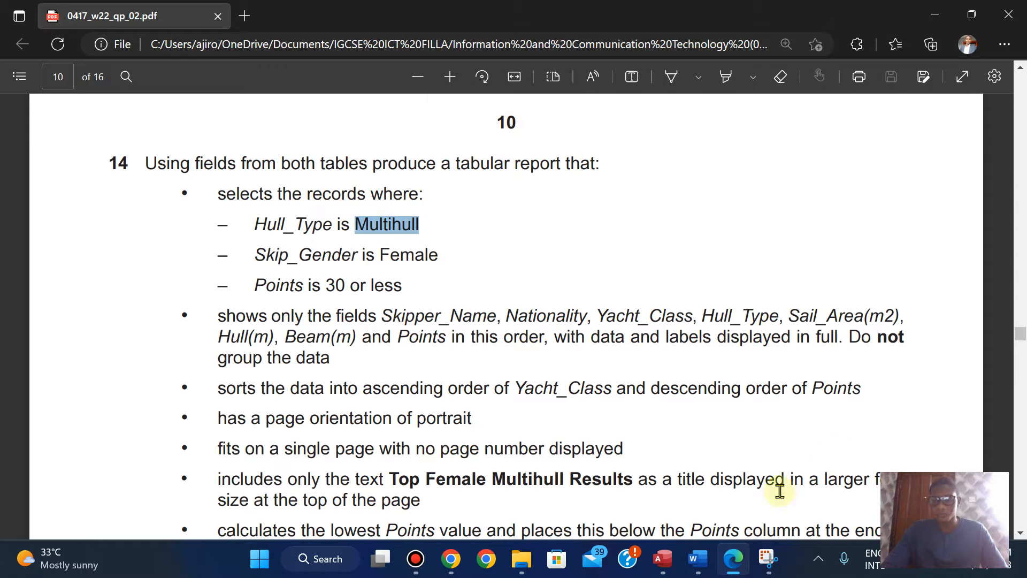
Step: Return to Access, switch the Top Female Multihull Results query to Design View and expand the N2202SKIPPERS field list to its full length
click(663, 559)
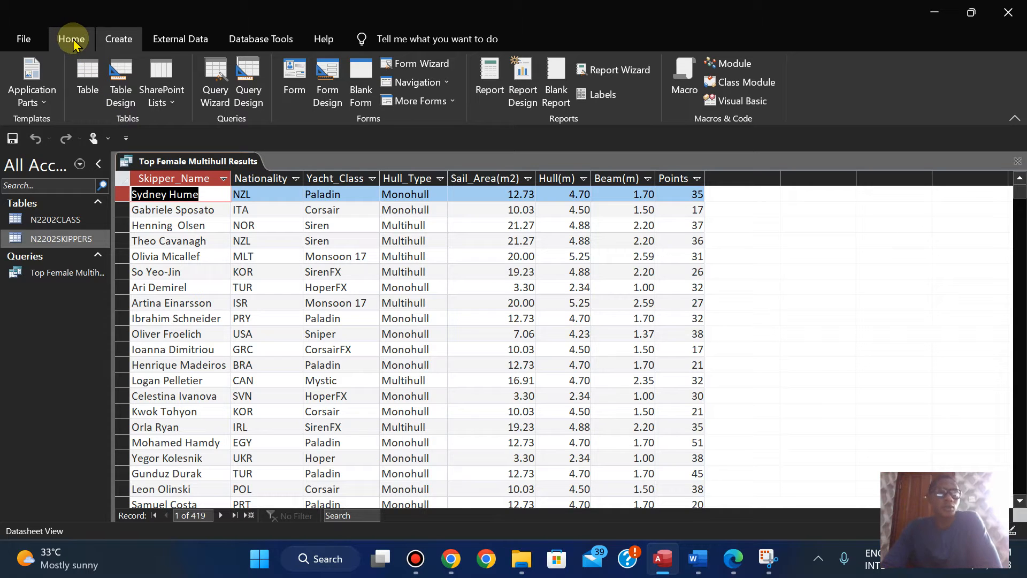
click(71, 43)
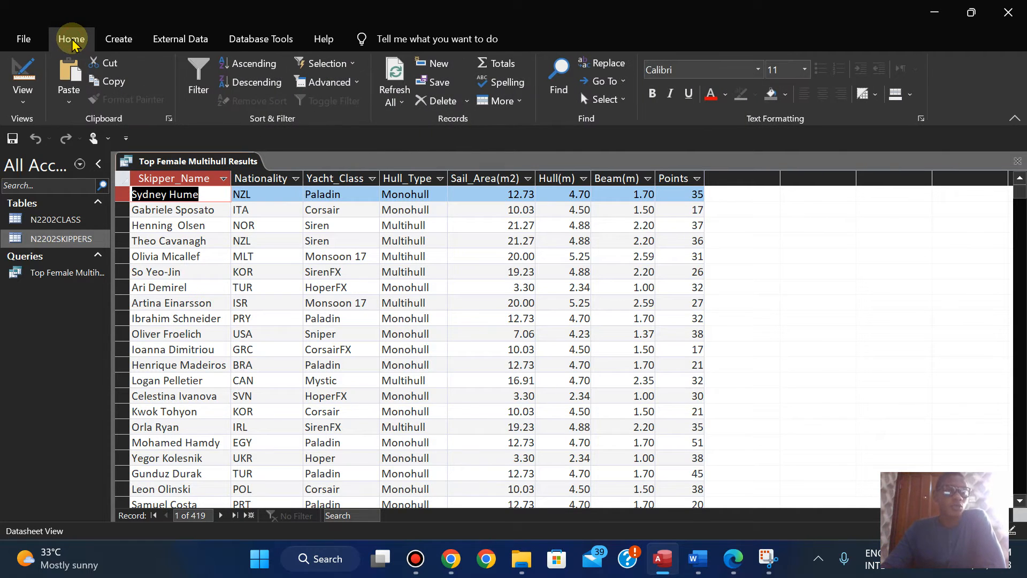
click(21, 98)
click(56, 202)
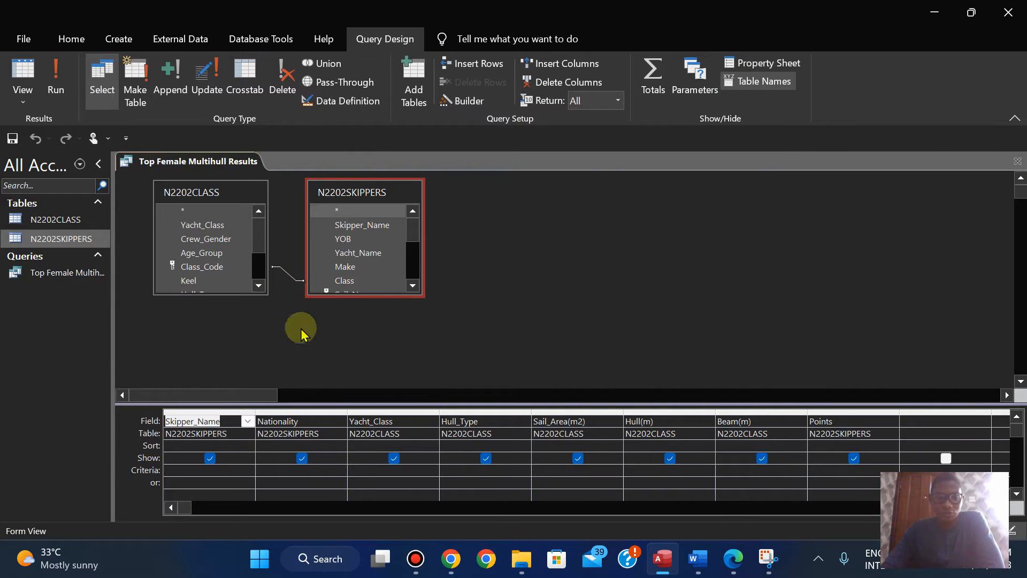
double_click(367, 295)
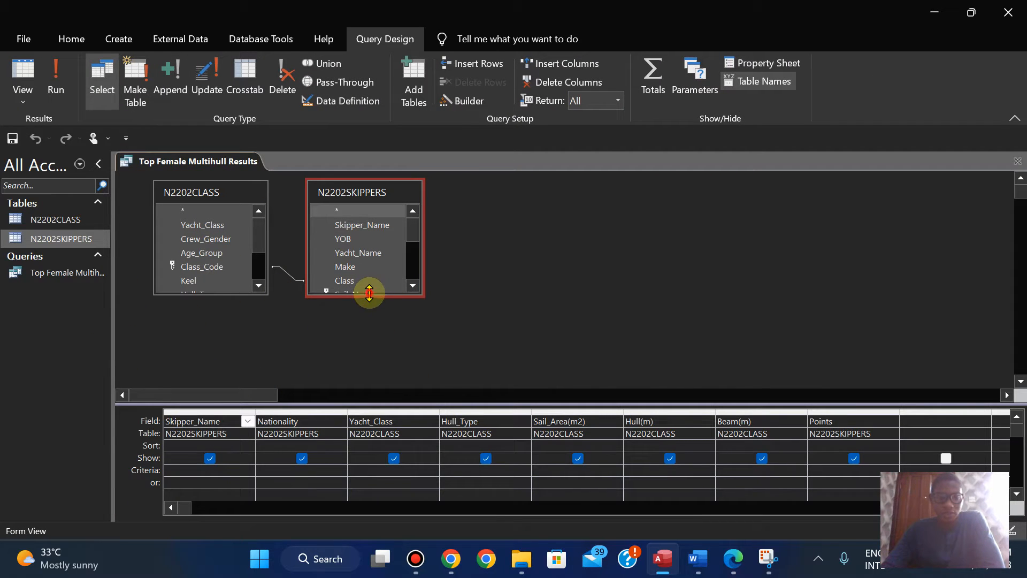
Step: Expand the N2202CLASS field list to its full length, set the Hull_Type criterion to Multihull and run the query
double_click(225, 294)
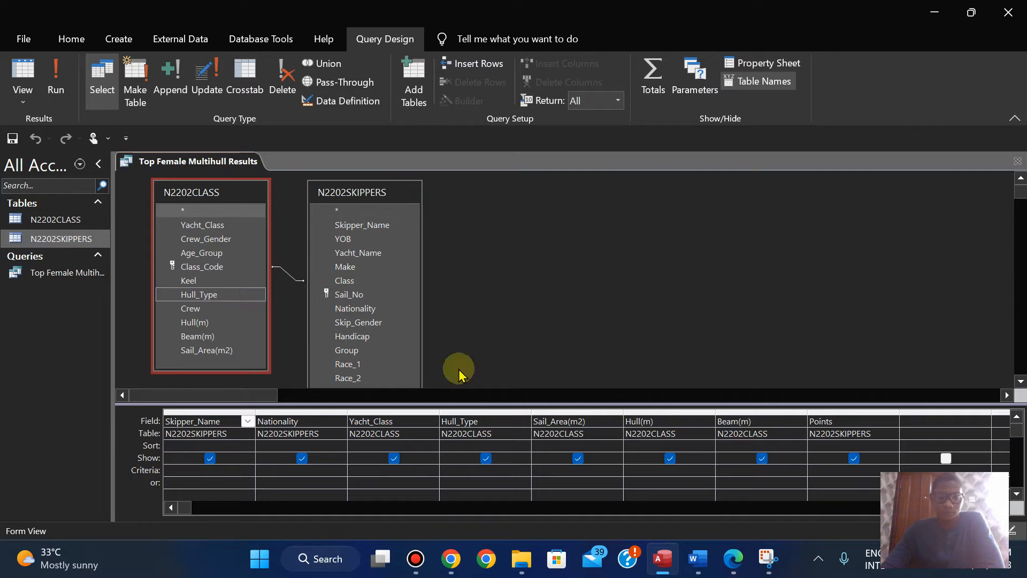
click(739, 569)
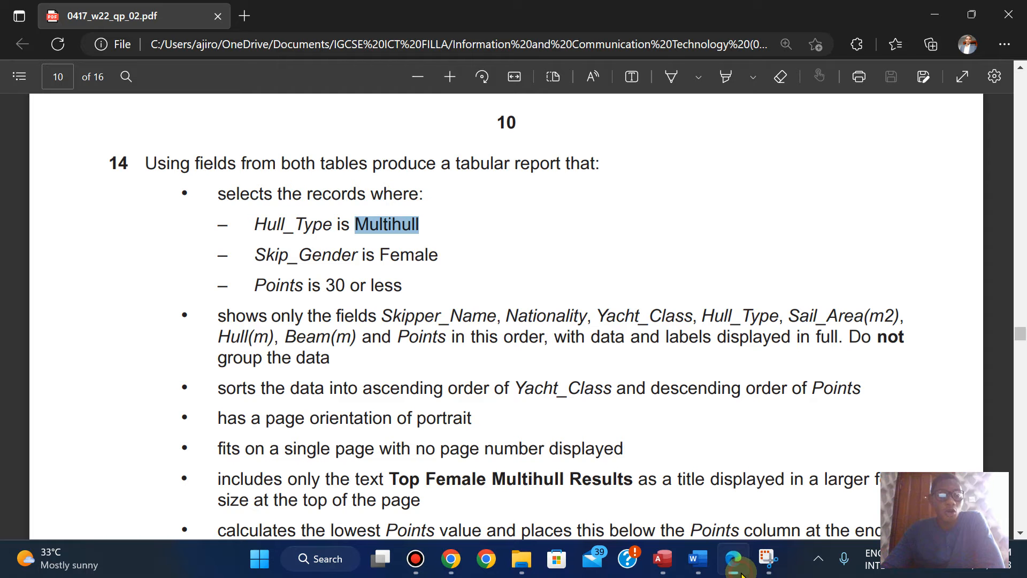
click(740, 572)
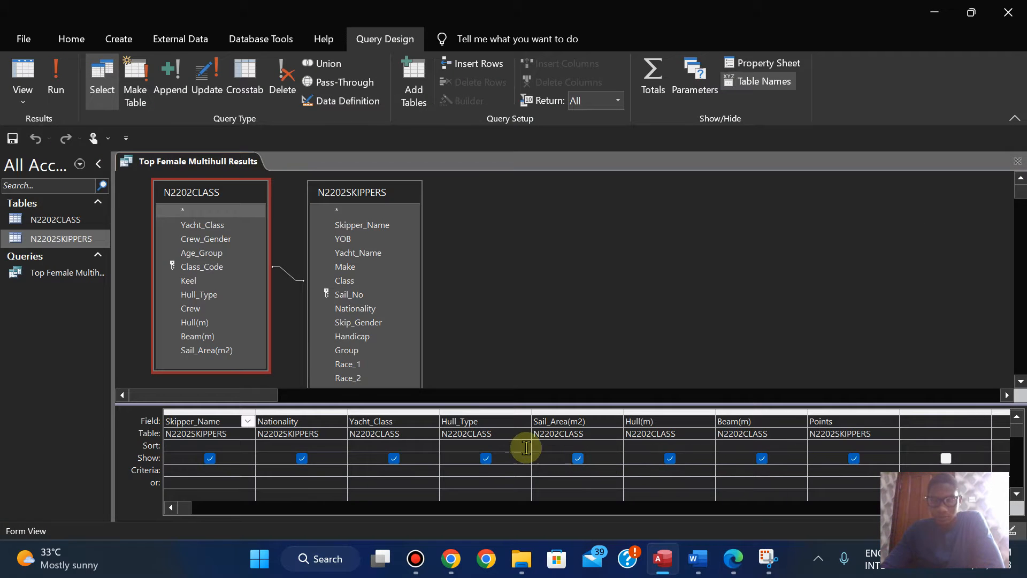
click(458, 468)
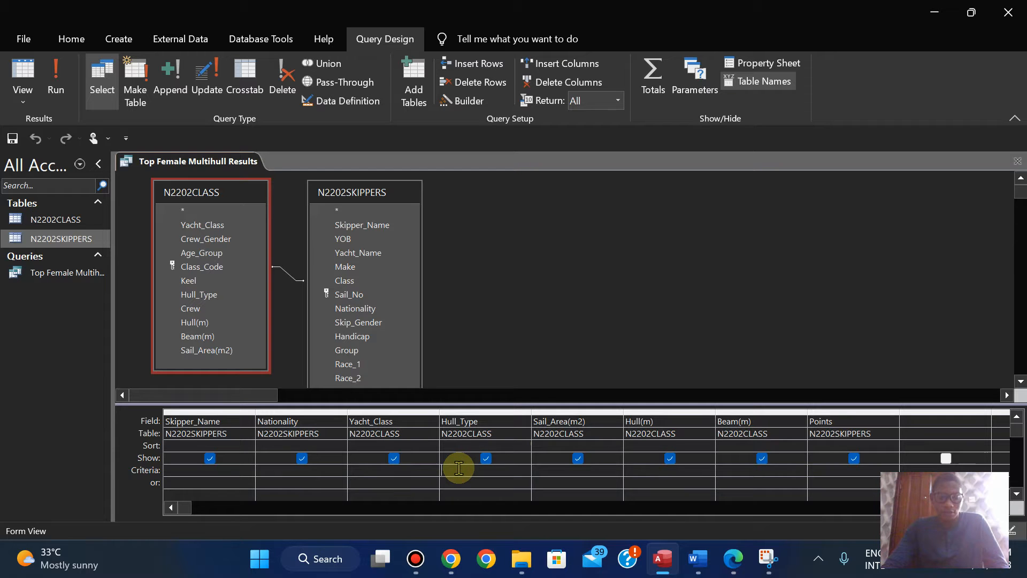
click(730, 568)
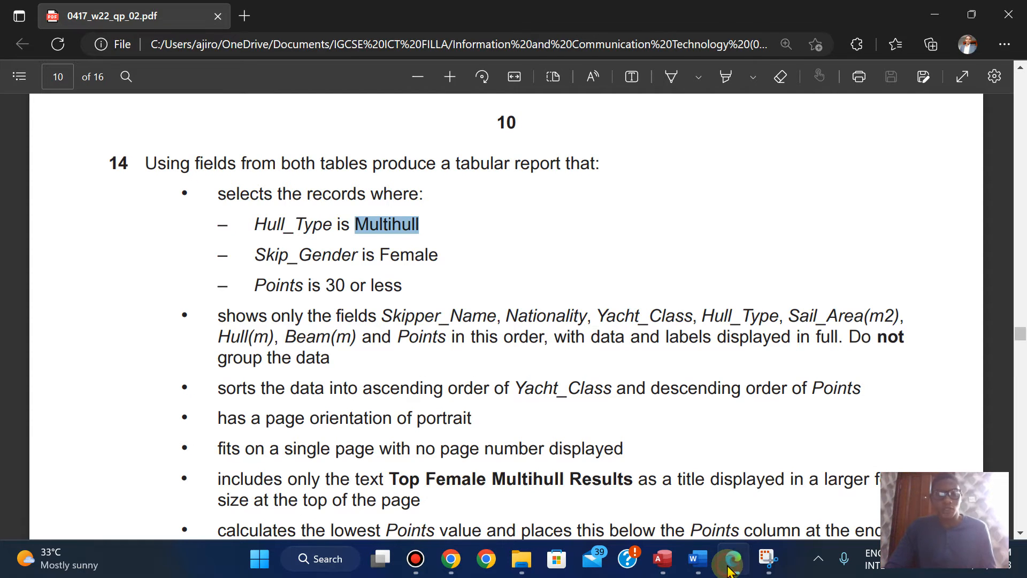
click(729, 568)
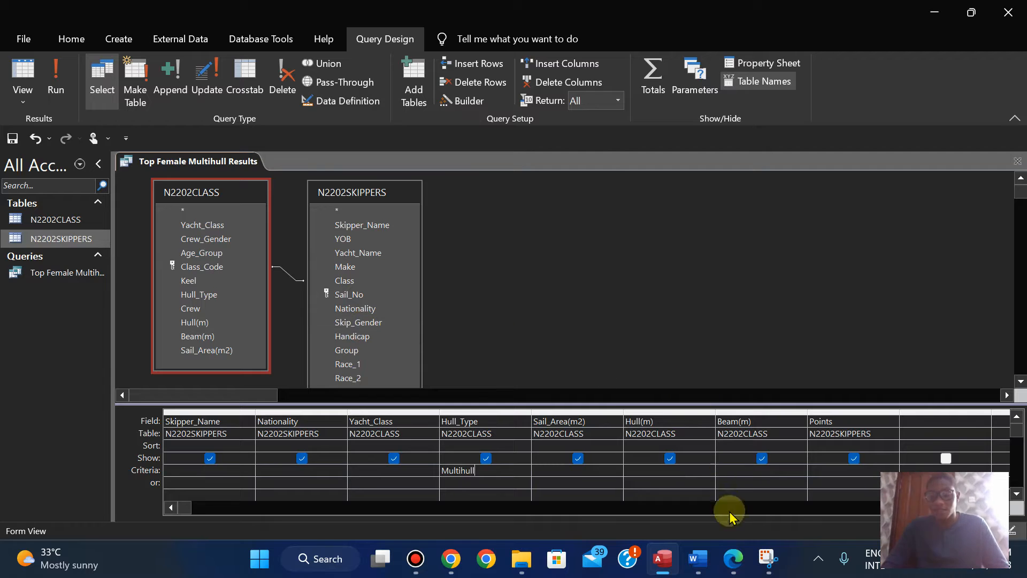
click(731, 568)
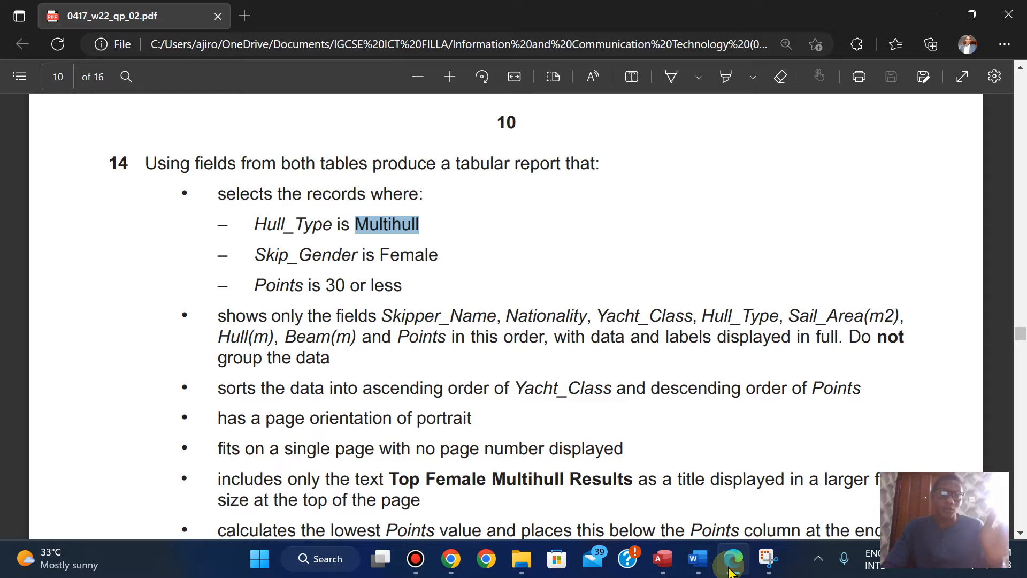
click(731, 568)
click(56, 85)
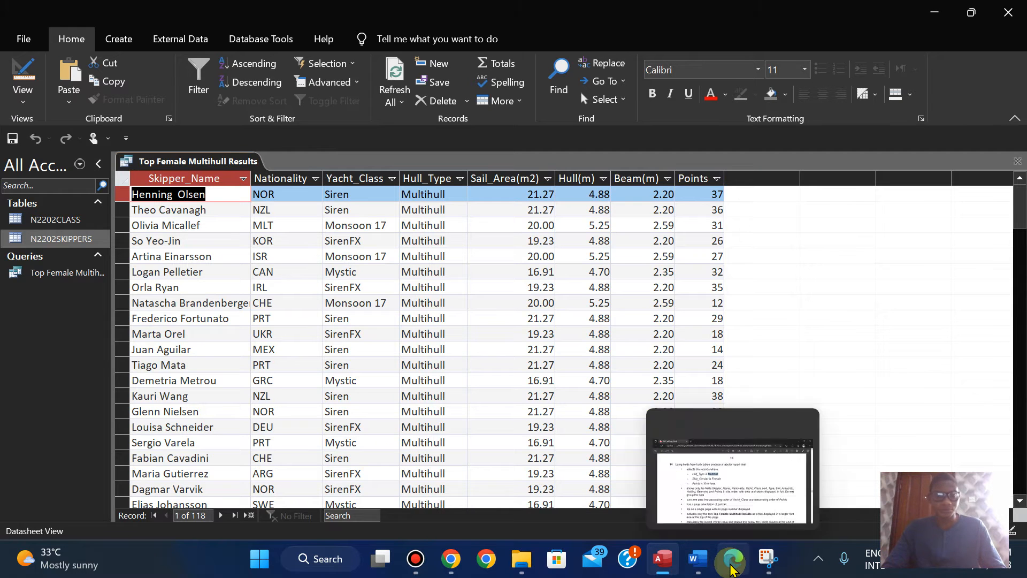
Step: Switch to the exam paper and copy the Skip_Gender value Female from question 14
click(732, 568)
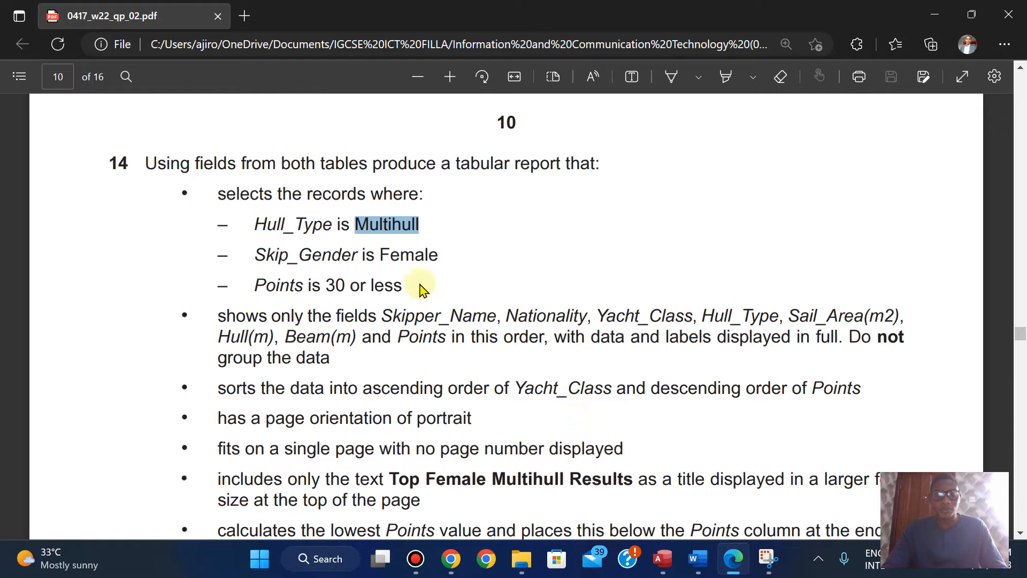
drag(384, 254, 440, 256)
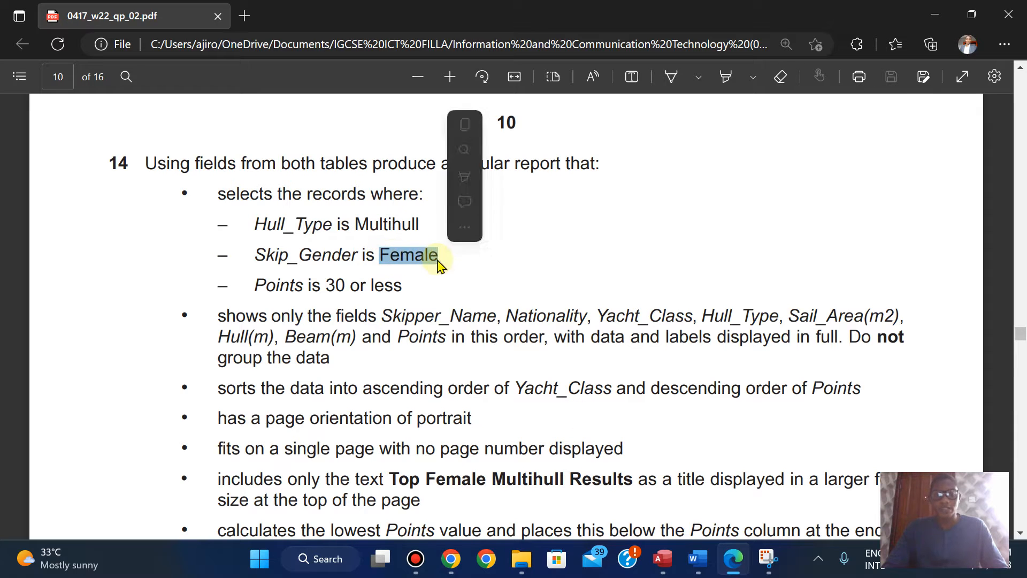
click(468, 126)
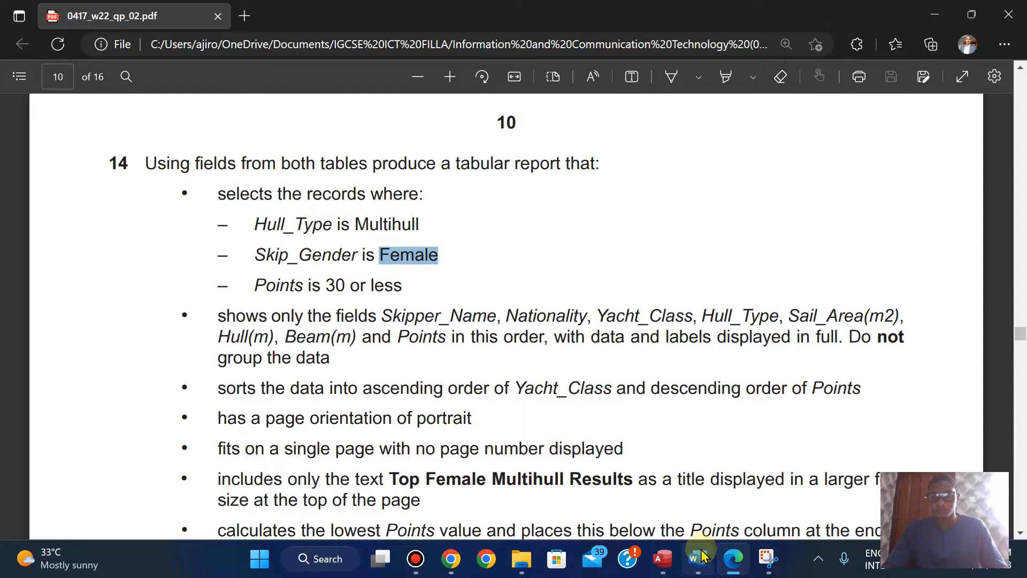
Step: Return the Top Female Multihull Results query to Design View in Access and recheck the Skip_Gender condition in the exam paper
mouse_move(662, 559)
click(660, 465)
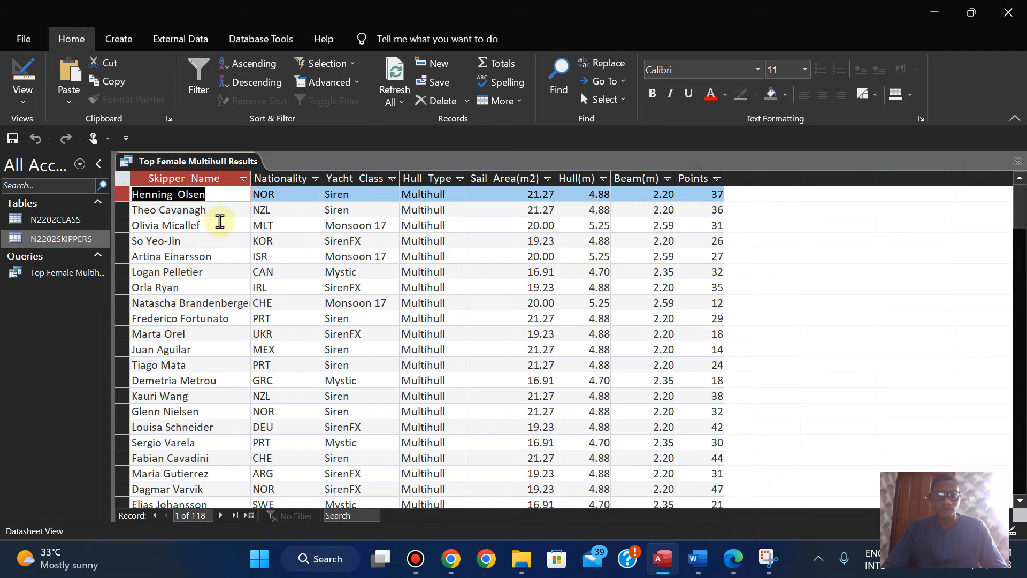
click(27, 96)
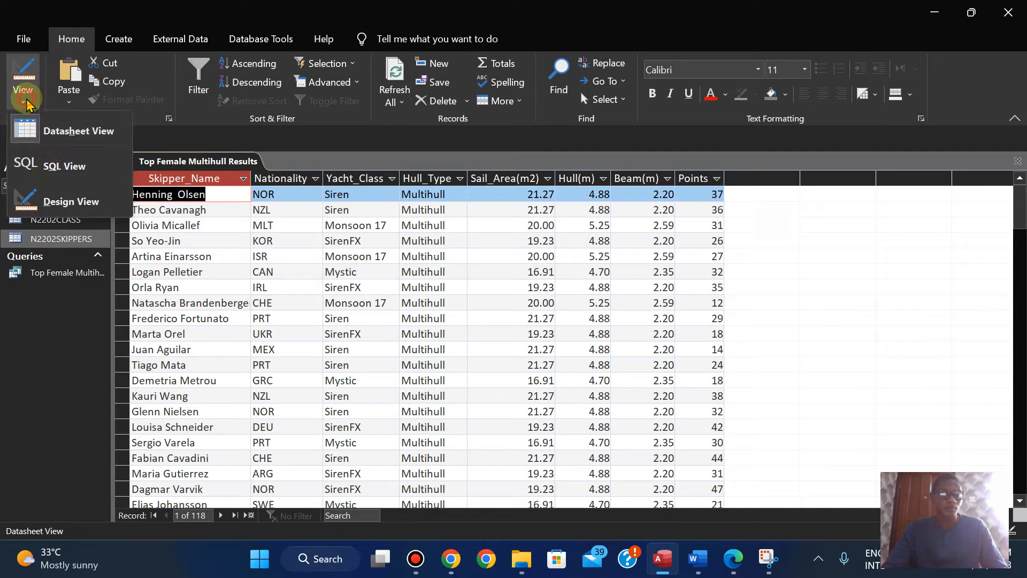
click(53, 201)
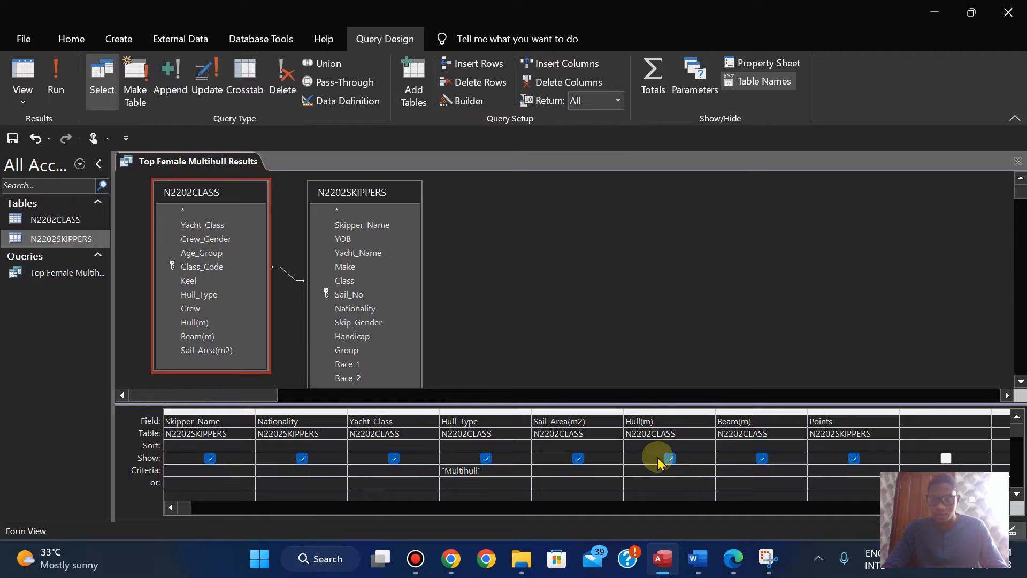
click(190, 227)
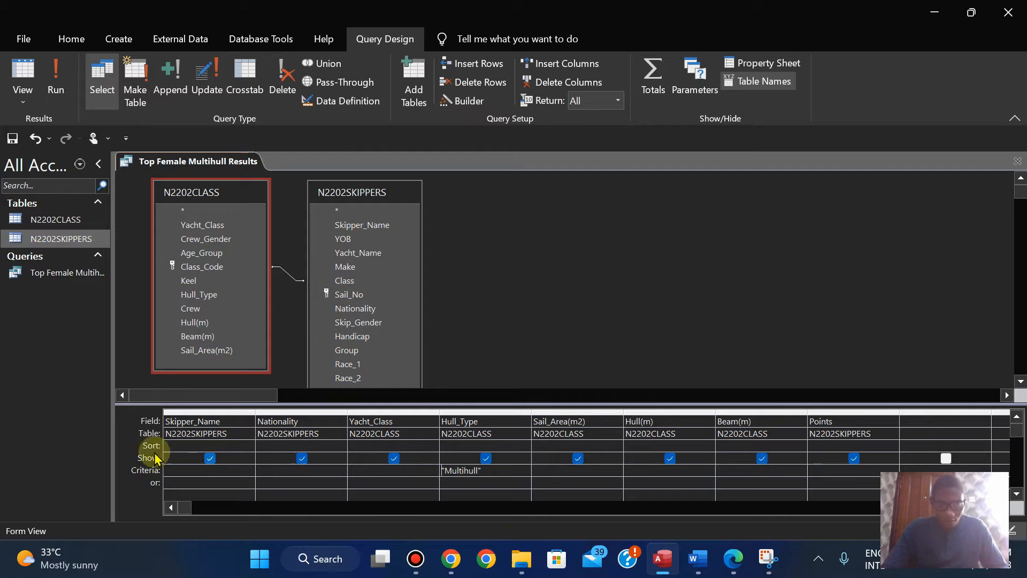
click(743, 559)
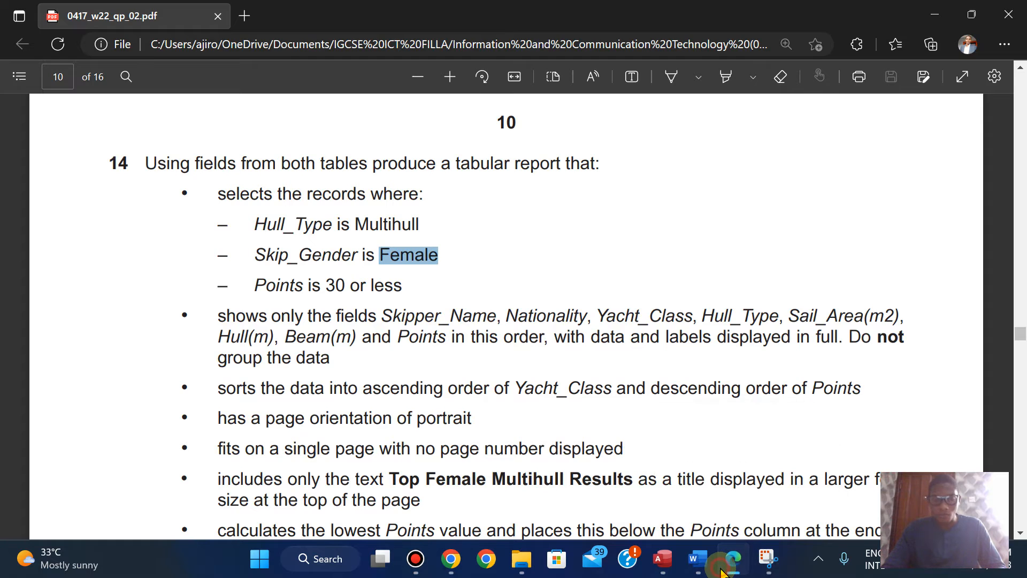
click(662, 559)
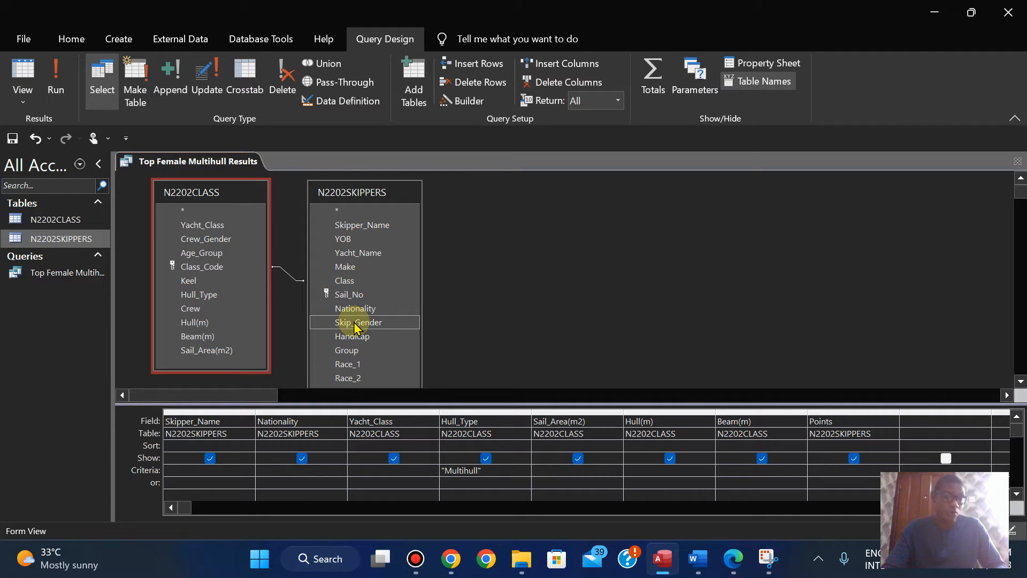
Step: Add the Skip_Gender field from N2202SKIPPERS to the query grid after Points with the criterion Female, and run the query
drag(355, 326, 920, 424)
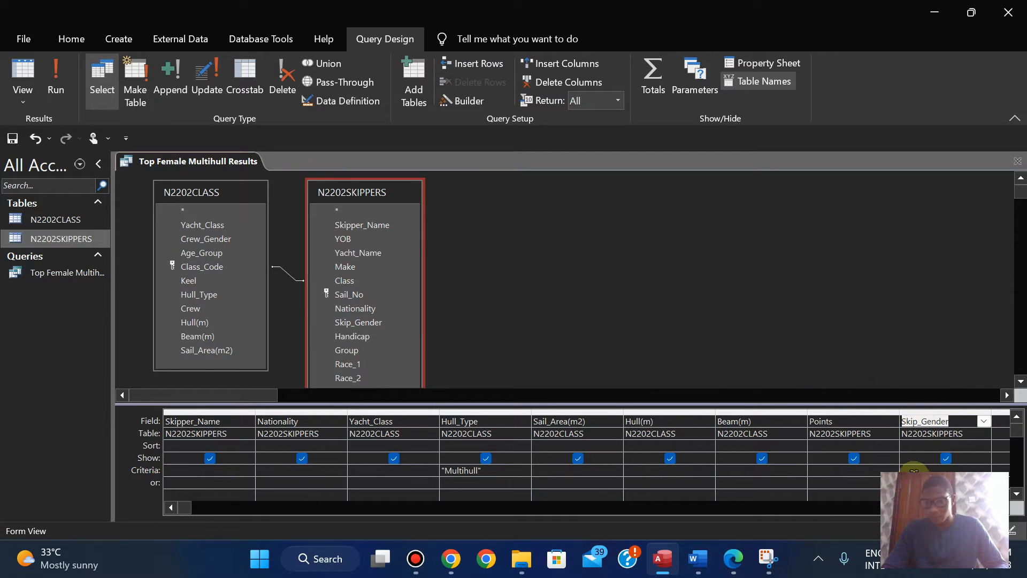
click(910, 469)
text(Female)
click(55, 78)
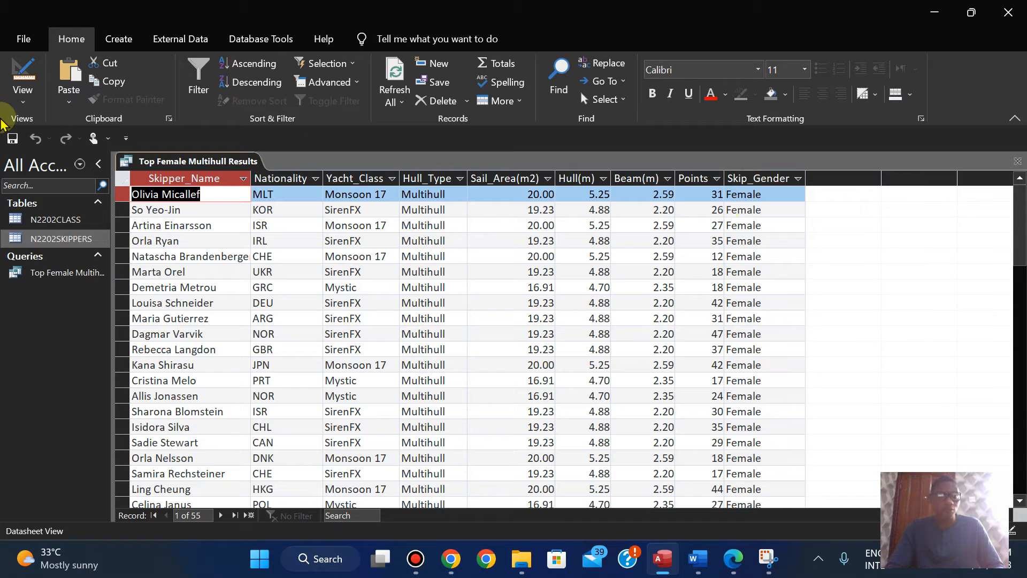
Step: In Design View, hide the Skip_Gender field from the query output and run the query again
click(22, 99)
click(54, 202)
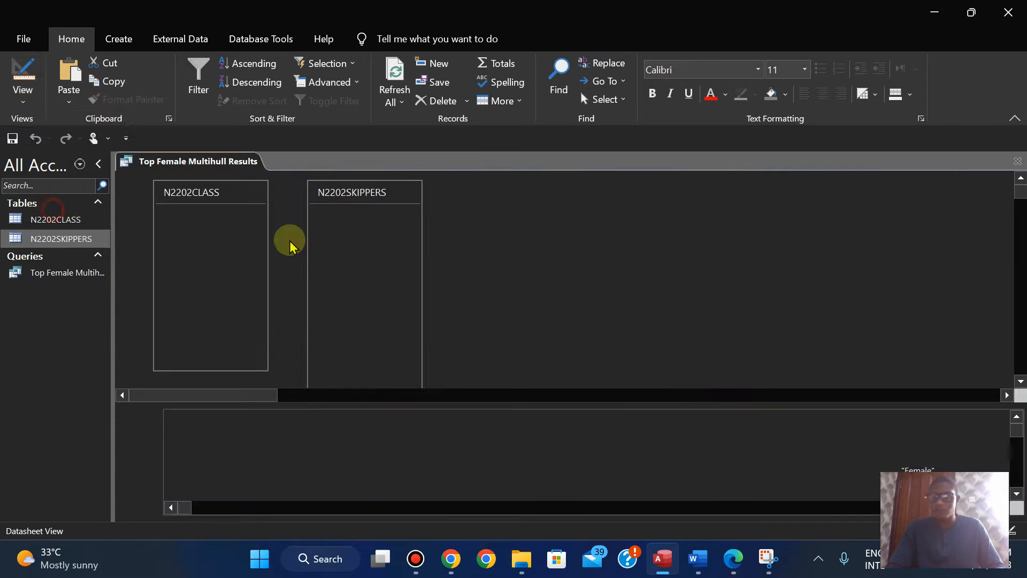
click(947, 459)
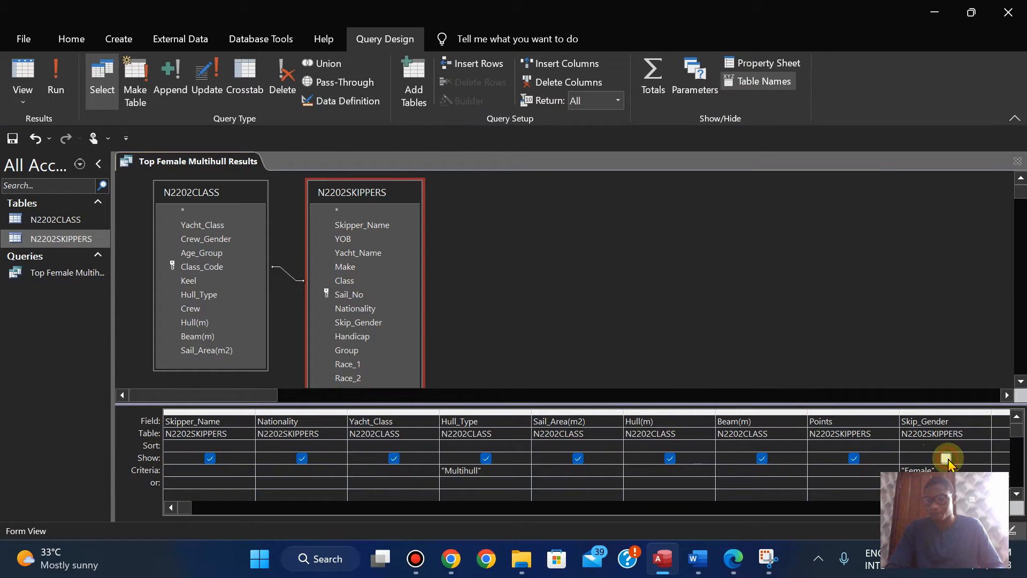
click(56, 81)
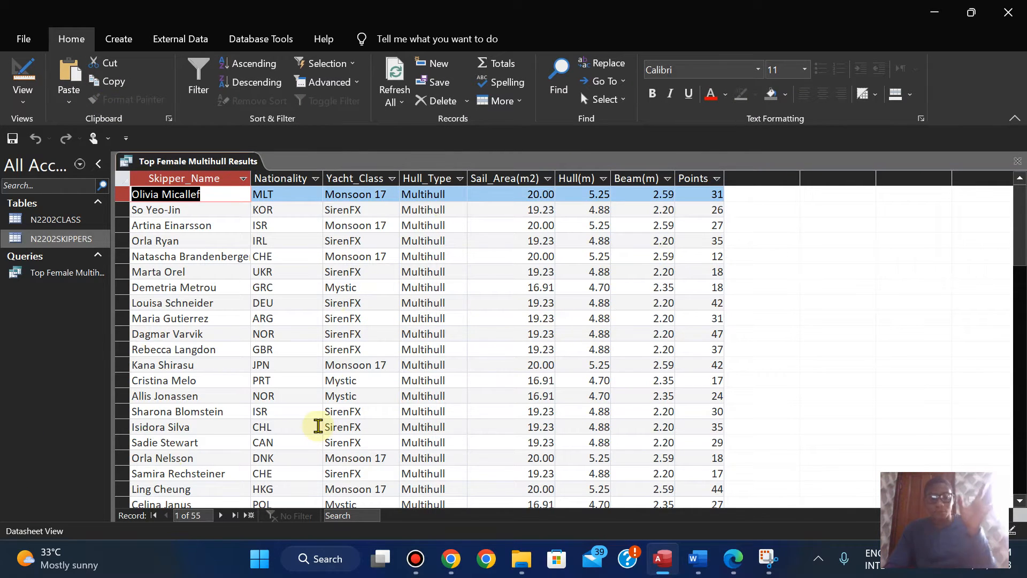
Step: Check the Points condition in the exam paper, set the Points criterion to <=30 in the query's Design View and run it
click(733, 558)
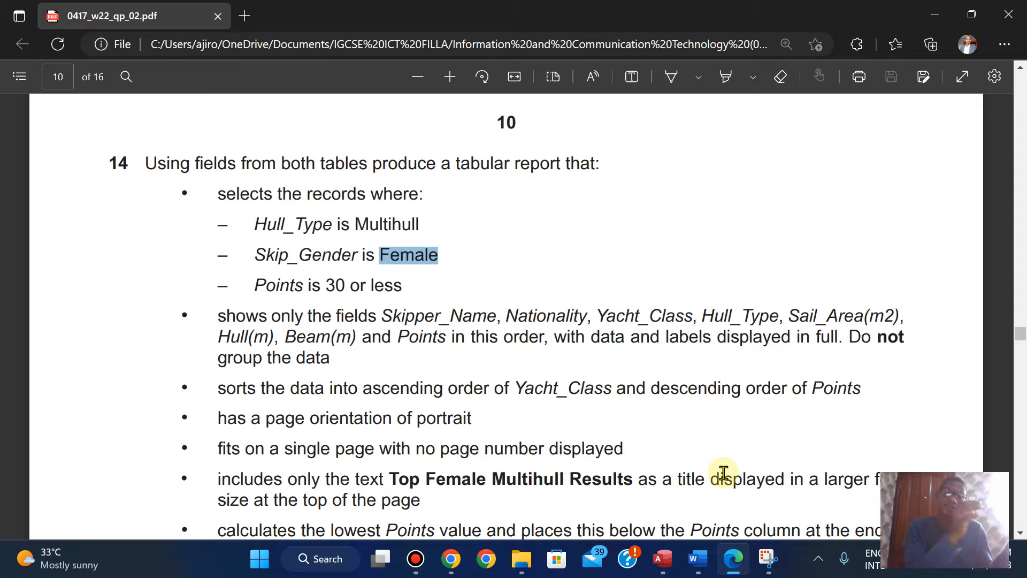
click(662, 558)
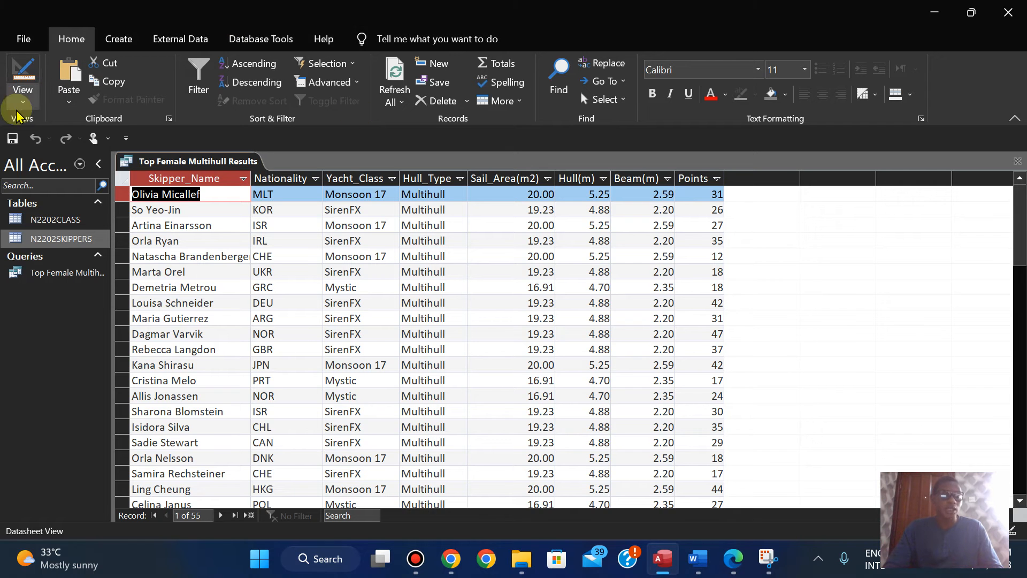
click(21, 96)
click(57, 193)
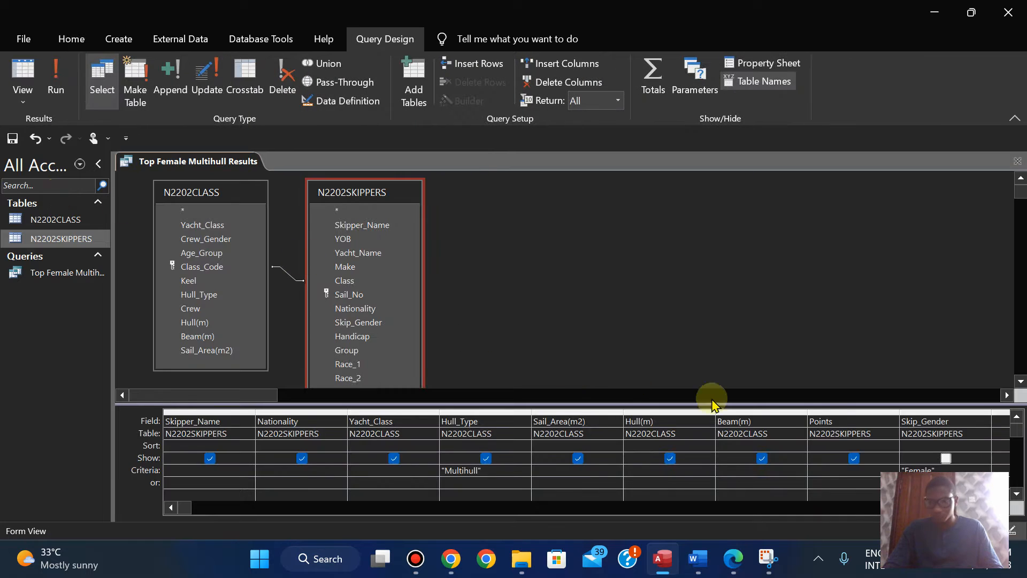
click(818, 469)
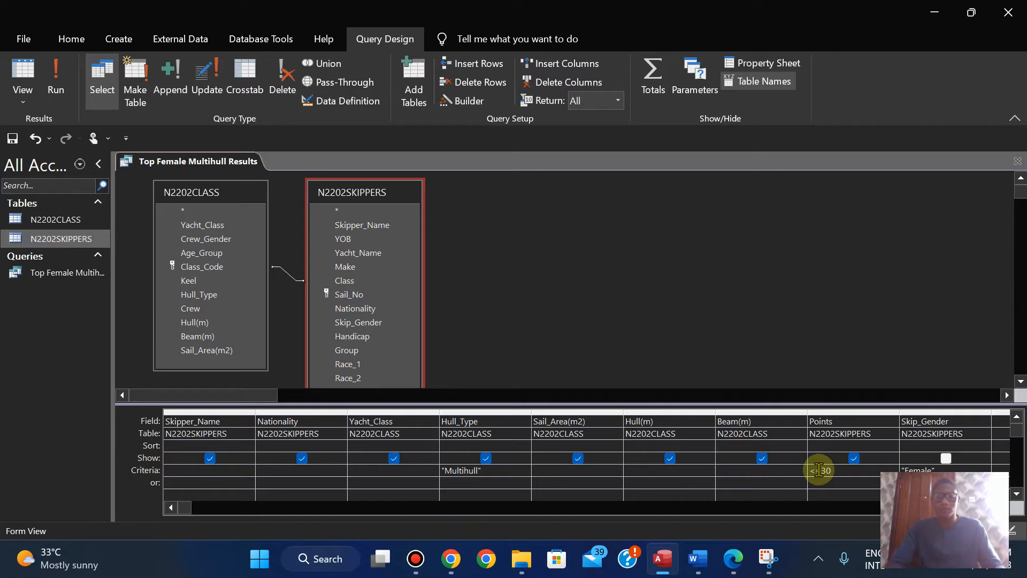
click(56, 75)
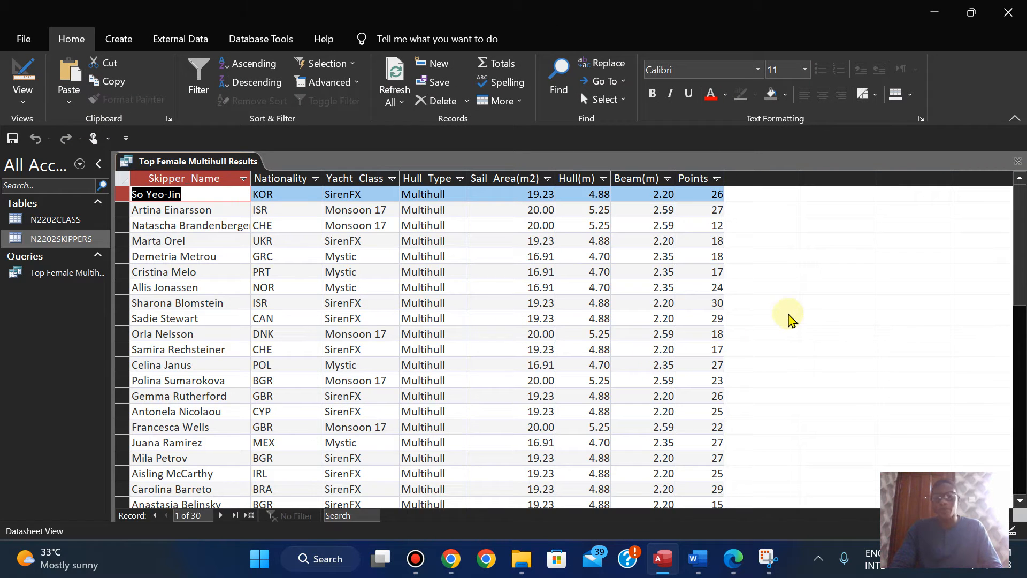
Step: Review question 14's sorting, orientation, title and lowest-points requirements for the report in the exam paper
click(727, 562)
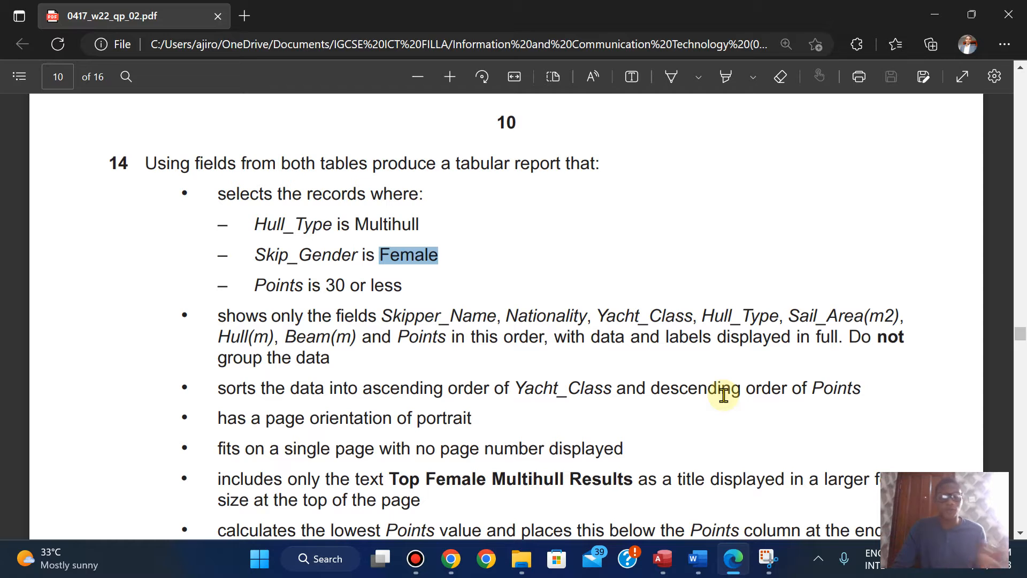
scroll(724, 395, down, 1)
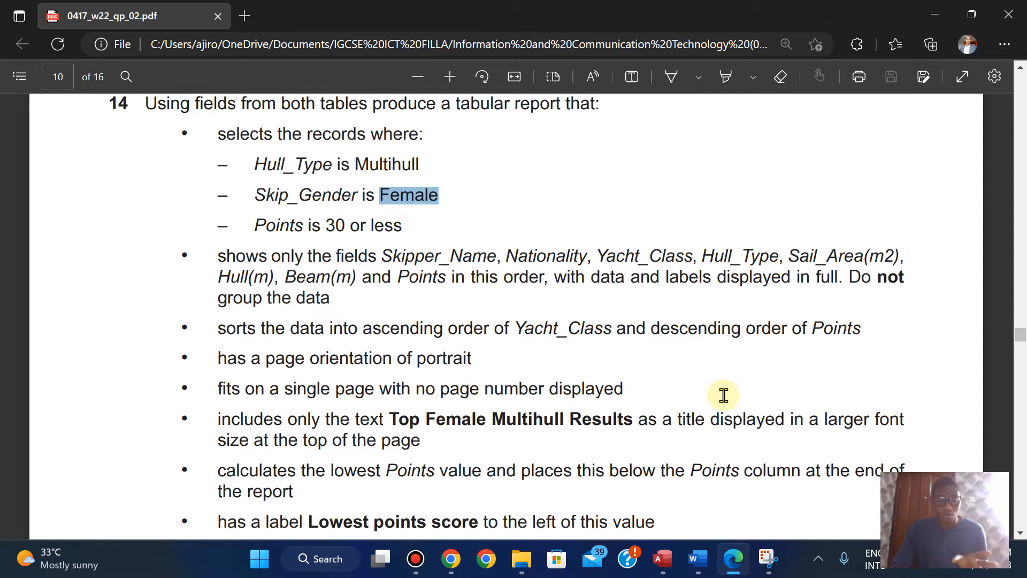
scroll(723, 395, down, 1)
scroll(723, 395, up, 2)
scroll(724, 394, down, 3)
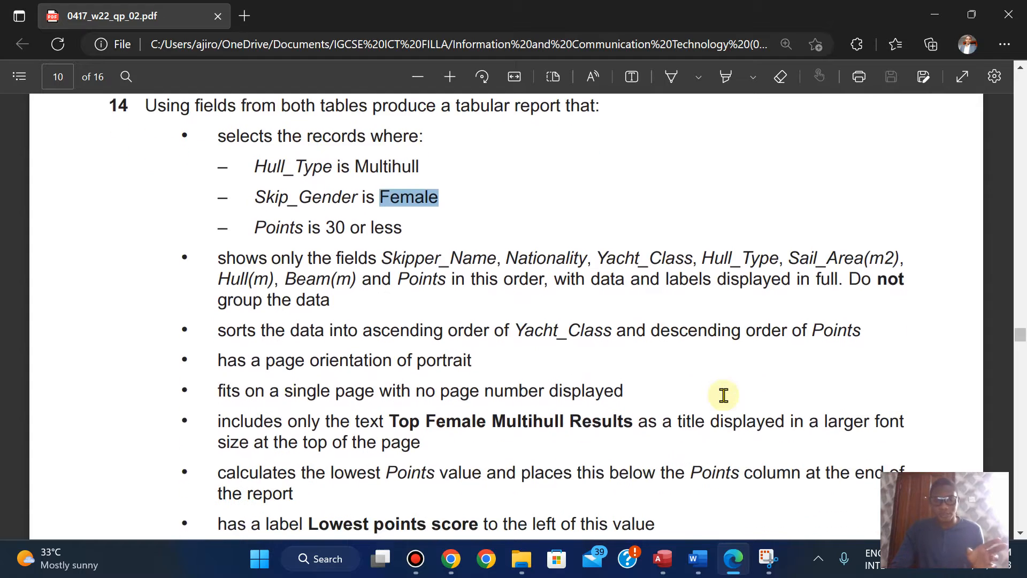
scroll(723, 395, up, 1)
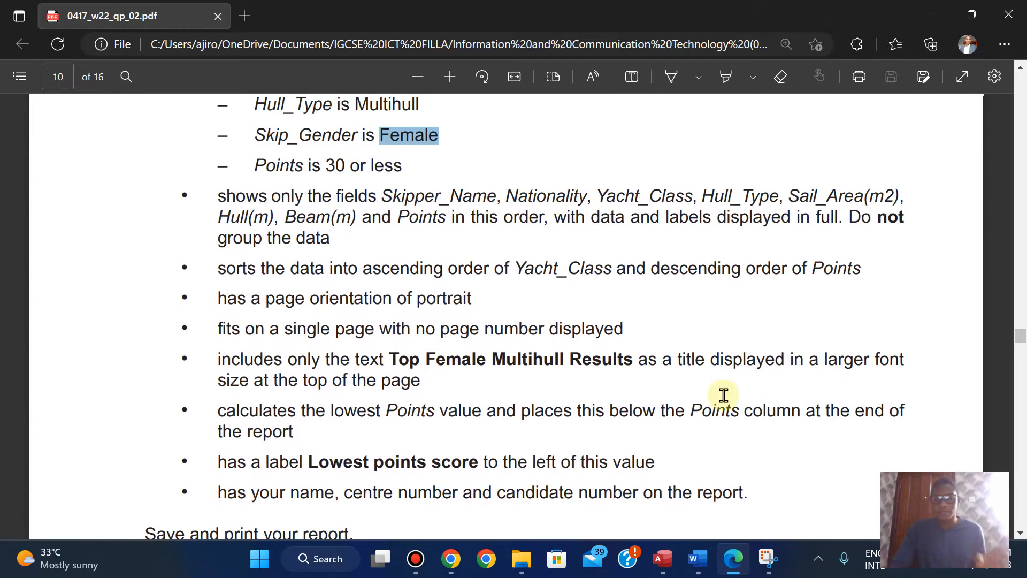
Step: Return to Access, then save and close the Top Female Multihull Results query
click(727, 566)
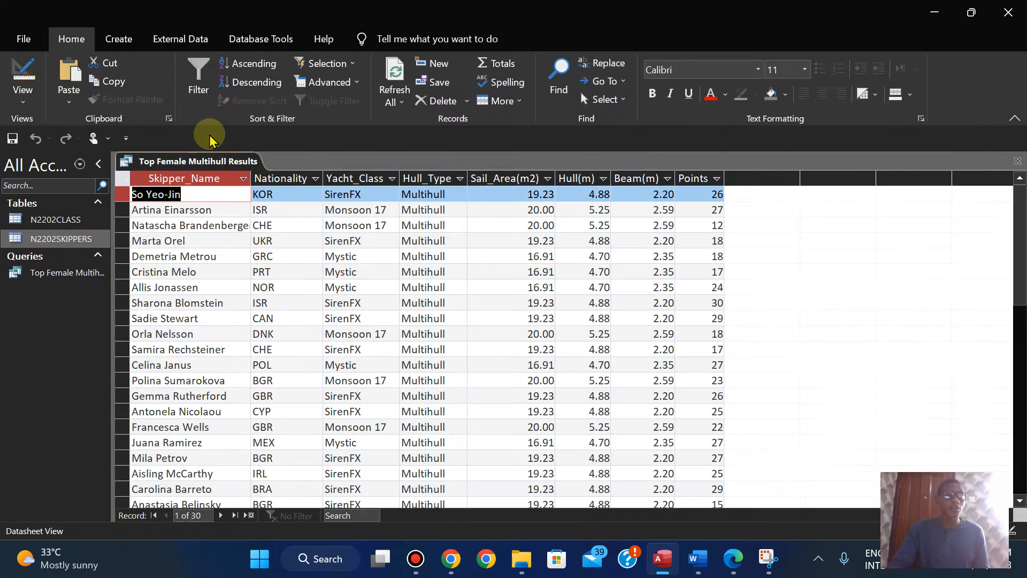
right_click(160, 170)
click(202, 175)
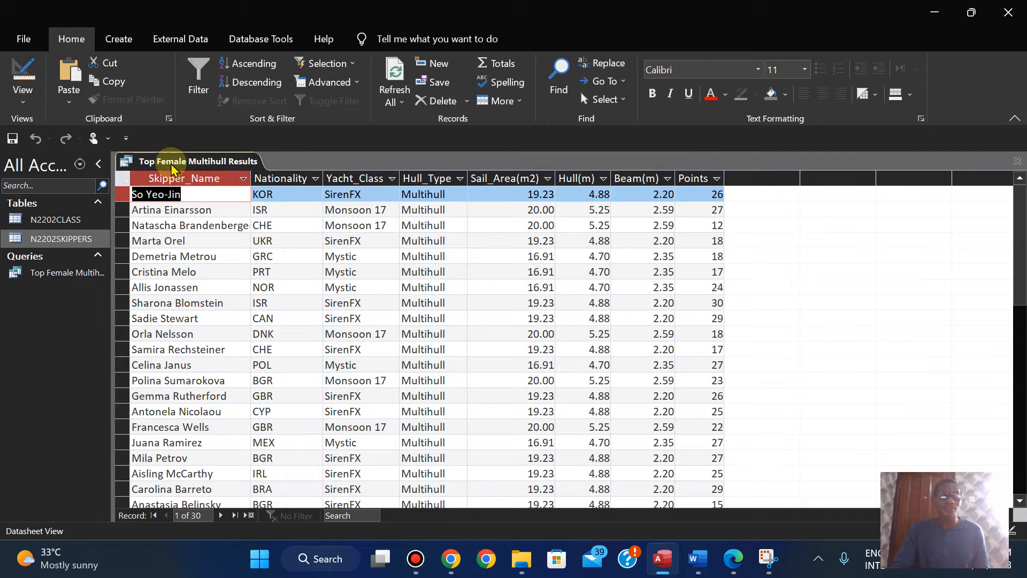
right_click(172, 168)
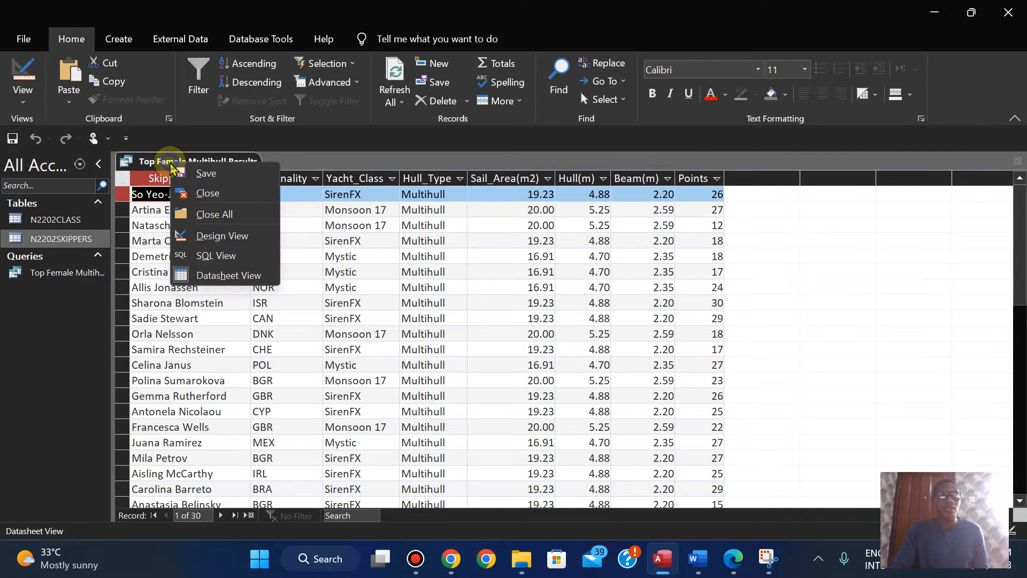
click(200, 194)
Step: Start a report with the Report Wizard and include all fields of the Top Female Multihull Results query
click(128, 46)
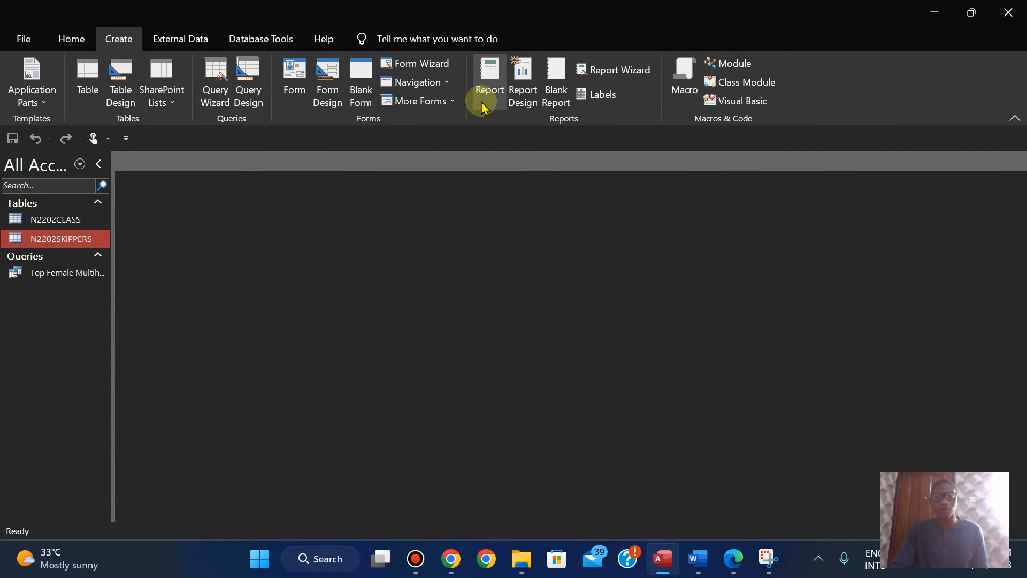
click(604, 70)
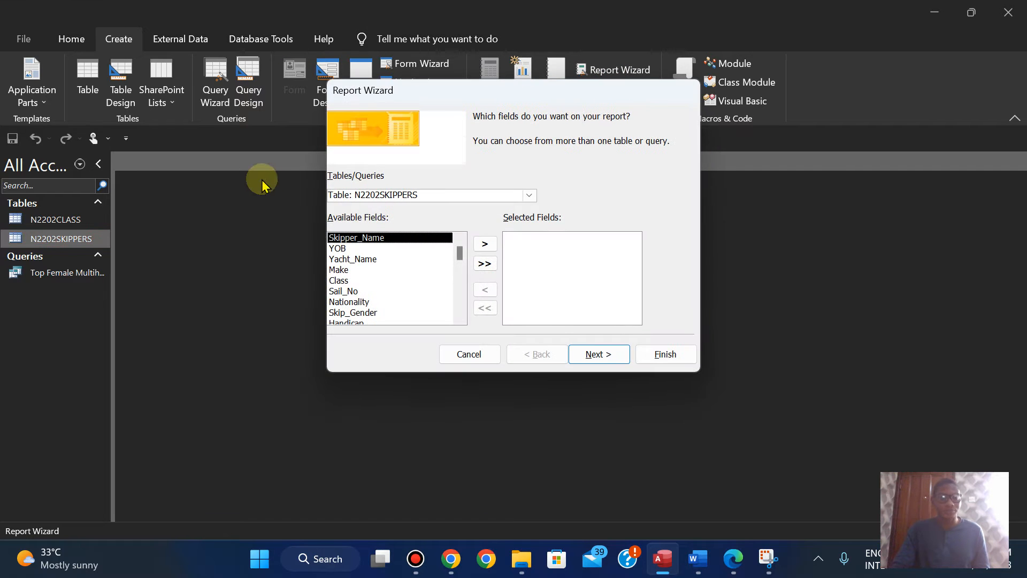
click(529, 196)
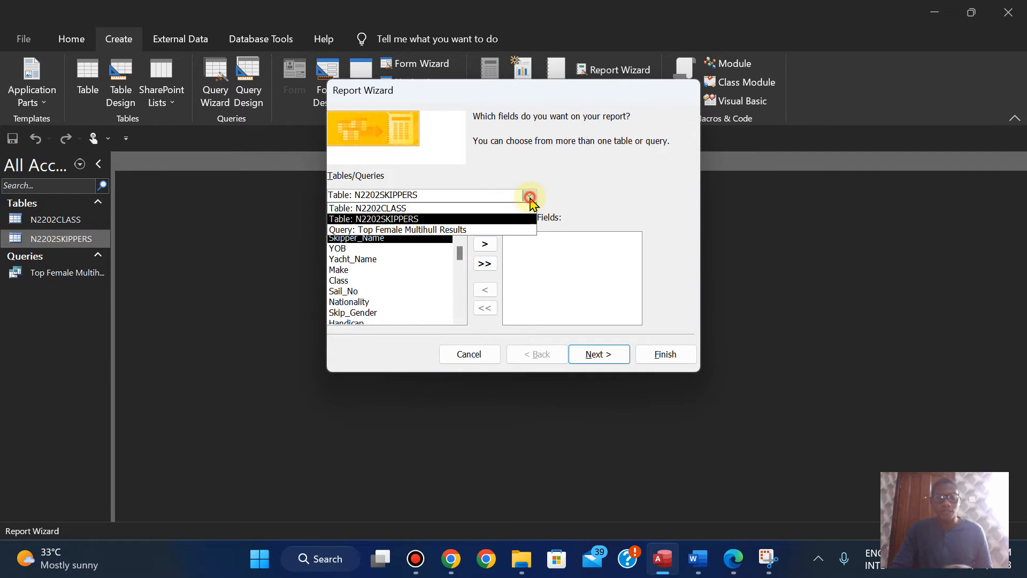
click(461, 231)
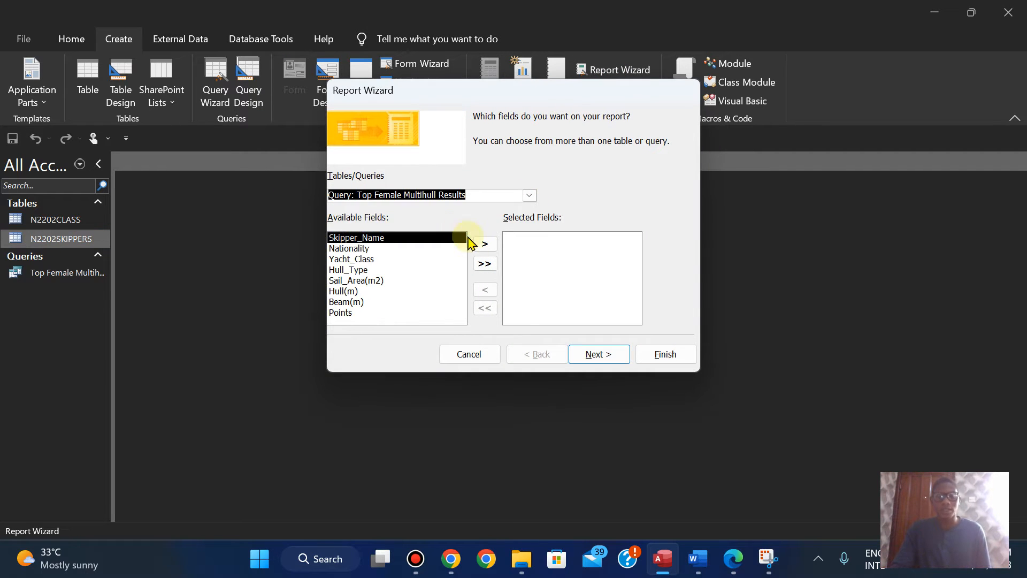
click(485, 264)
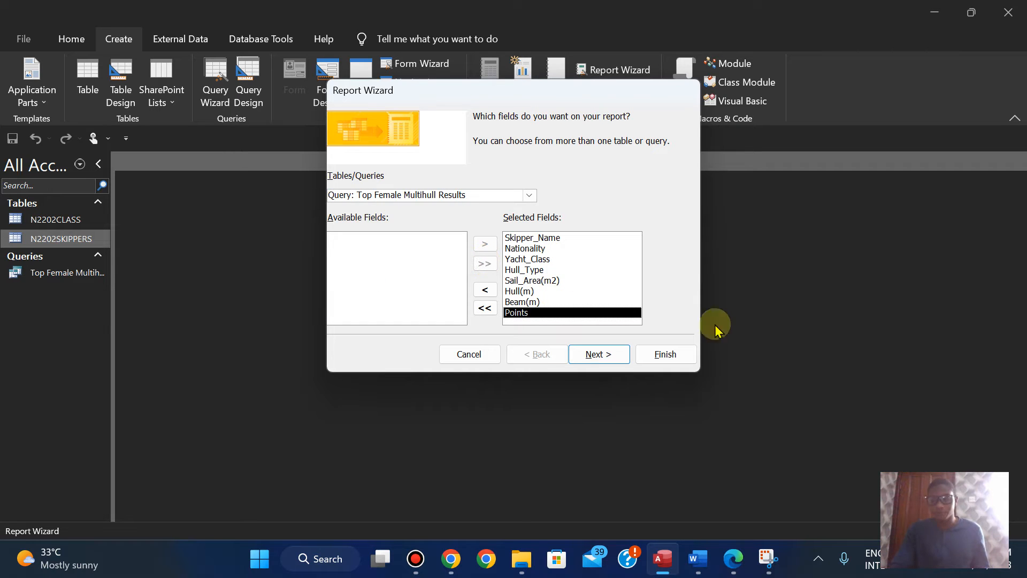
Step: Check question 14's required fields in the exam paper, then return to Access and accept the report's field selection
click(737, 559)
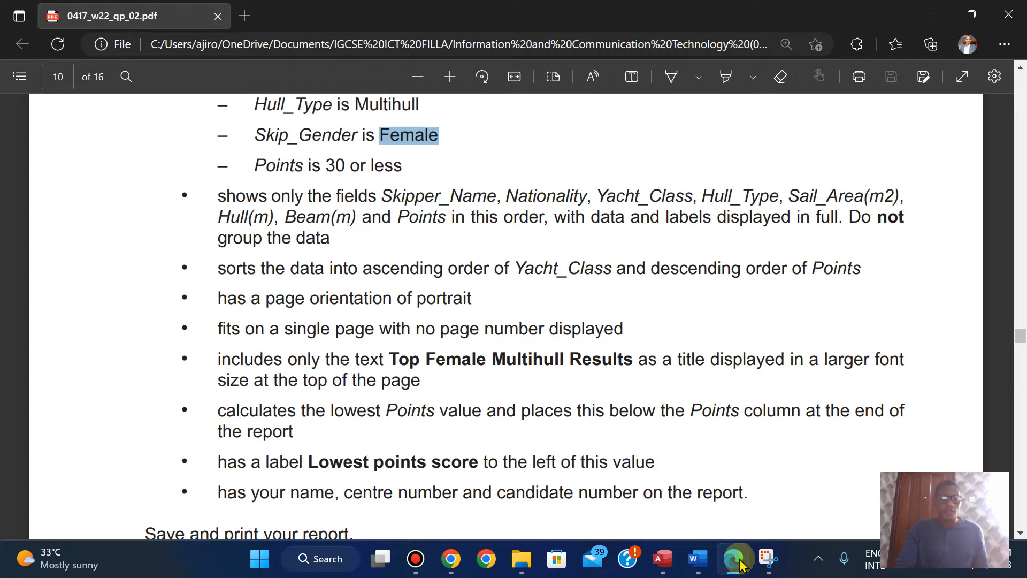
key(Up)
key(Up)
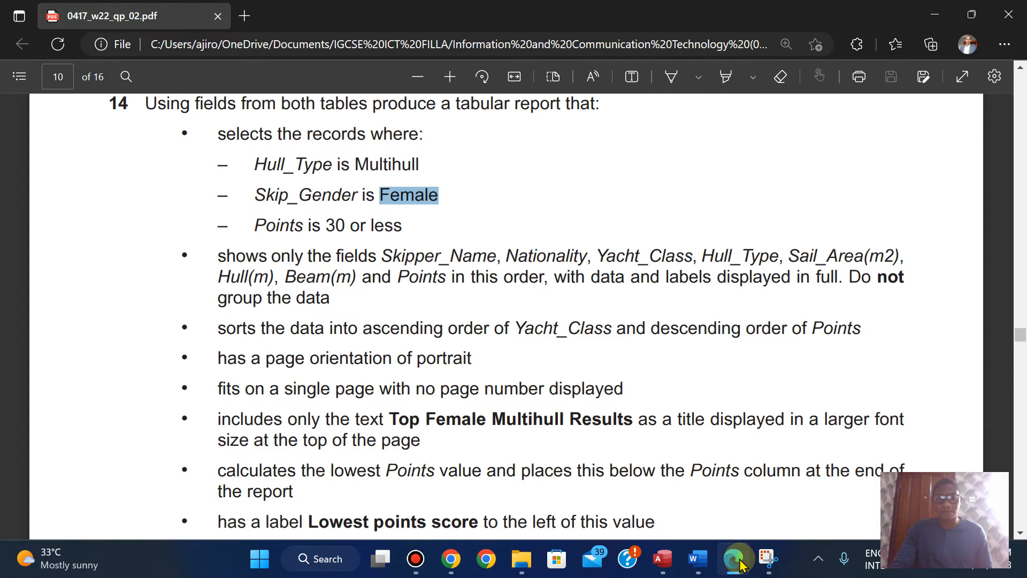
click(737, 559)
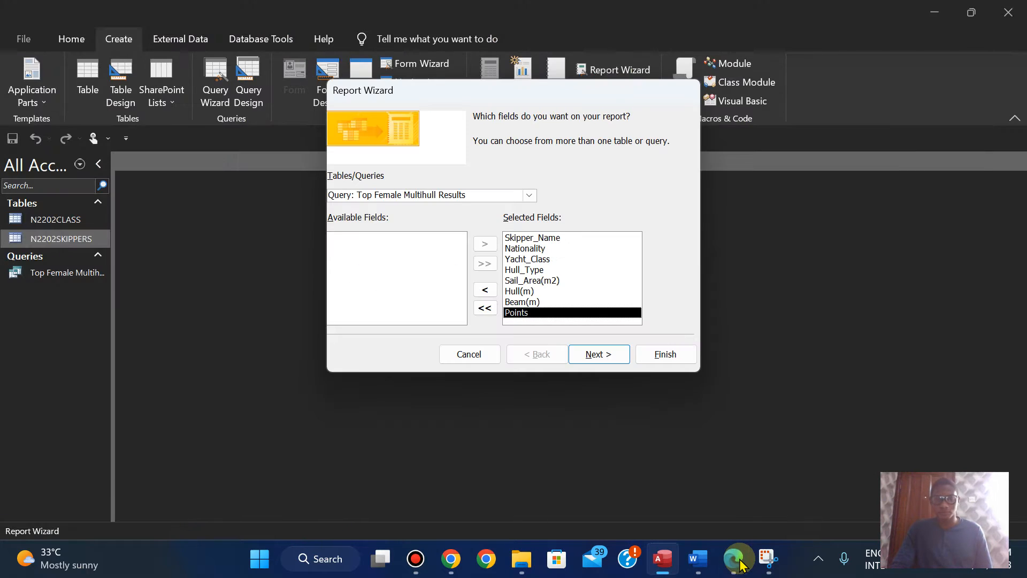
click(604, 356)
Step: Check the grouping requirement in the exam paper, then have the report view data by N2202SKIPPERS without grouping levels
click(734, 558)
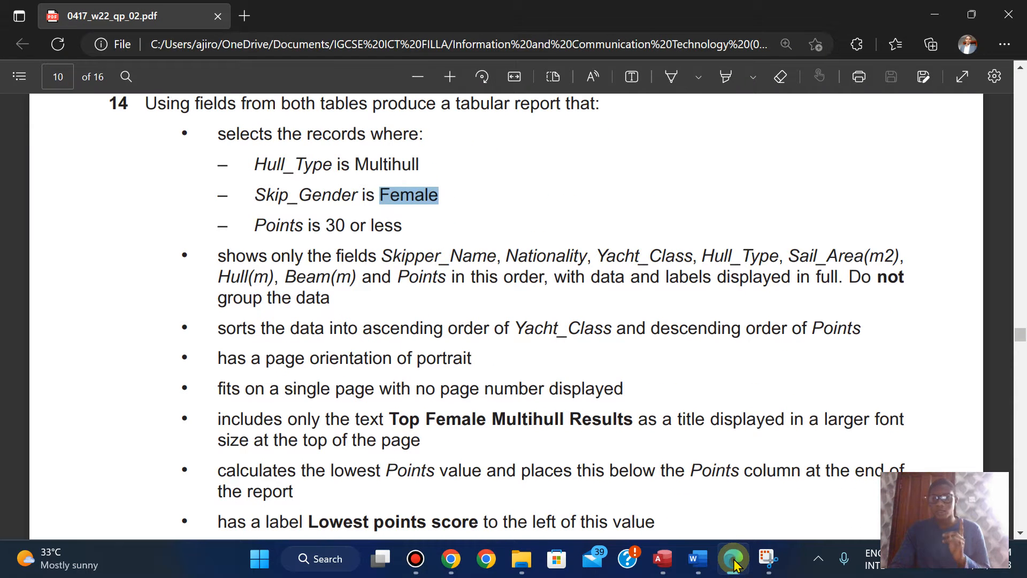
click(733, 559)
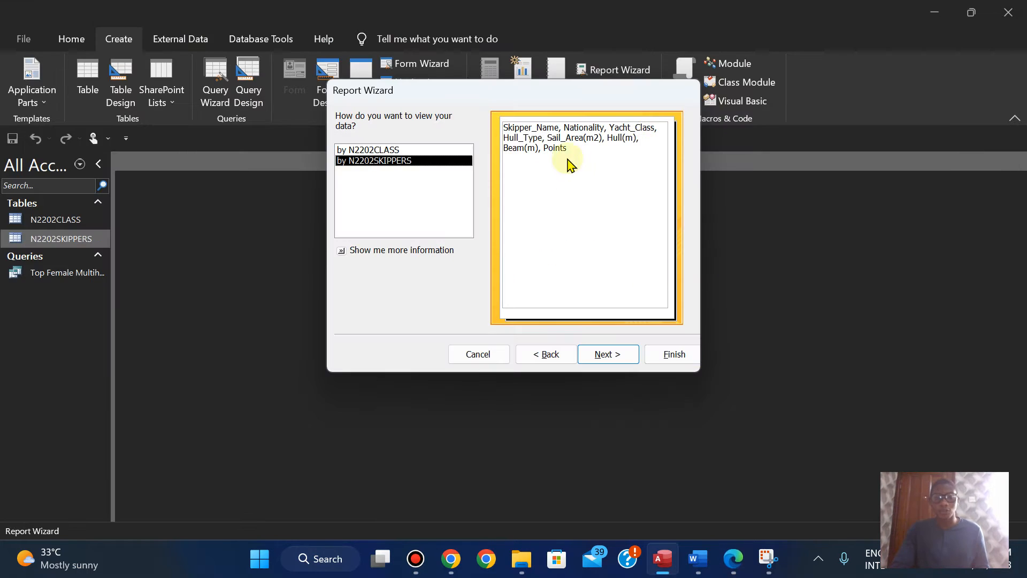
click(368, 151)
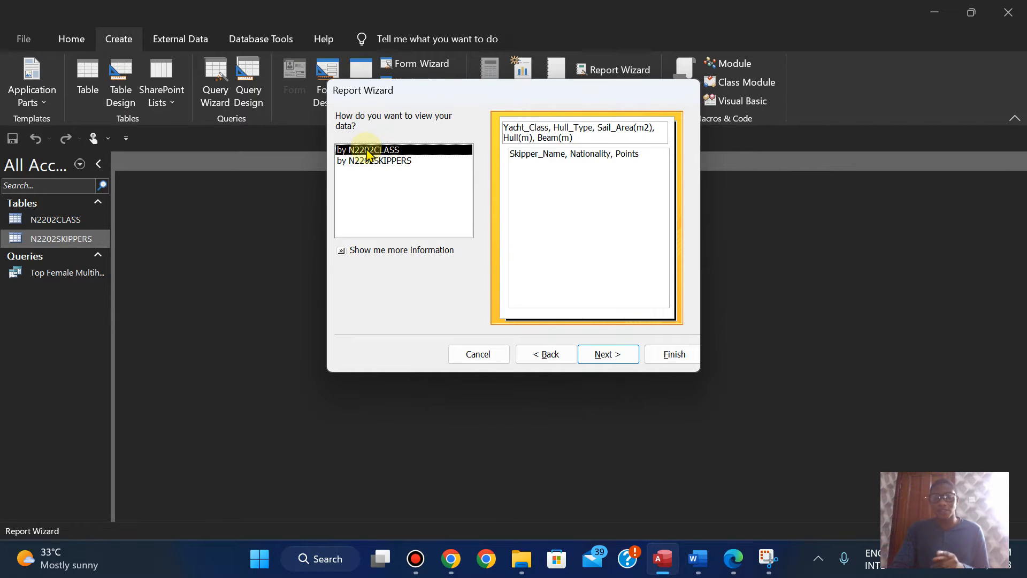
click(368, 162)
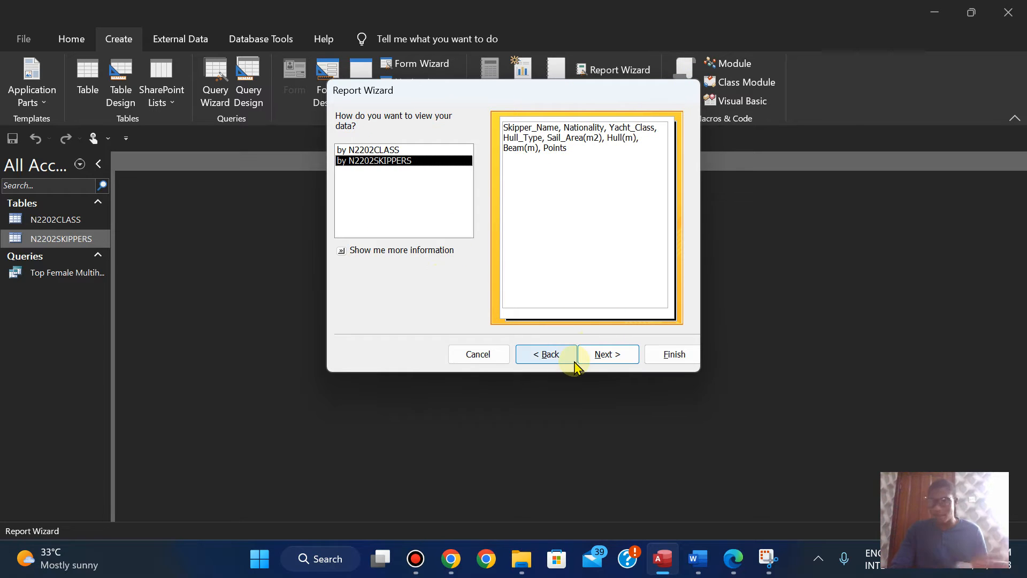
click(606, 355)
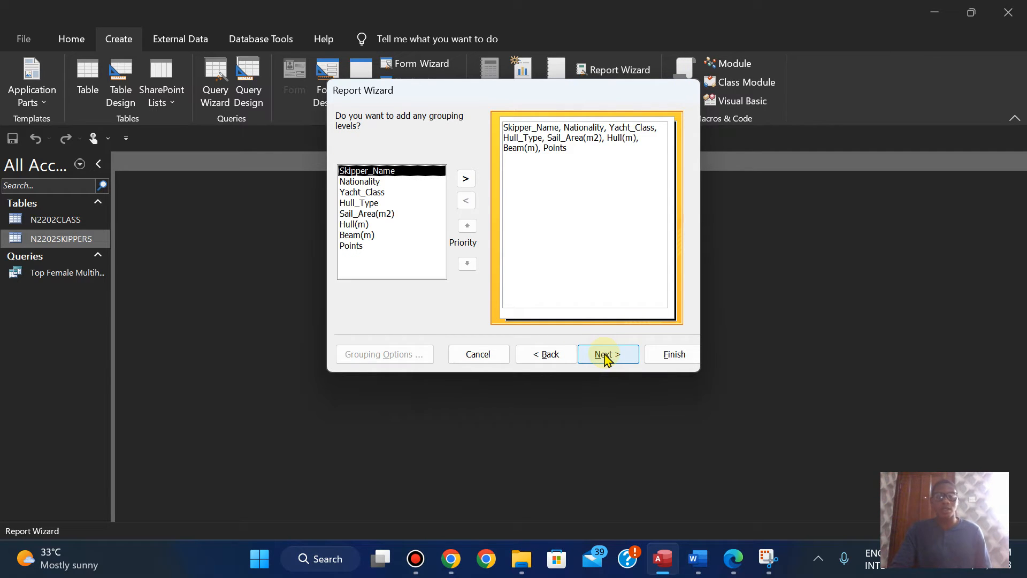
click(606, 355)
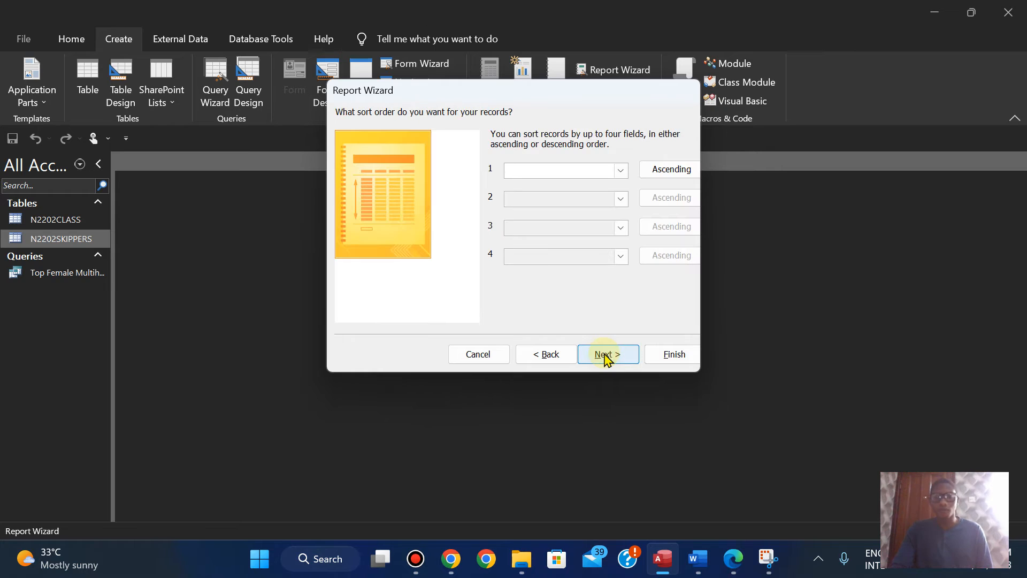
Step: Following the exam paper, sort the report by Yacht_Class ascending and by Points descending, and accept the sort order
click(621, 171)
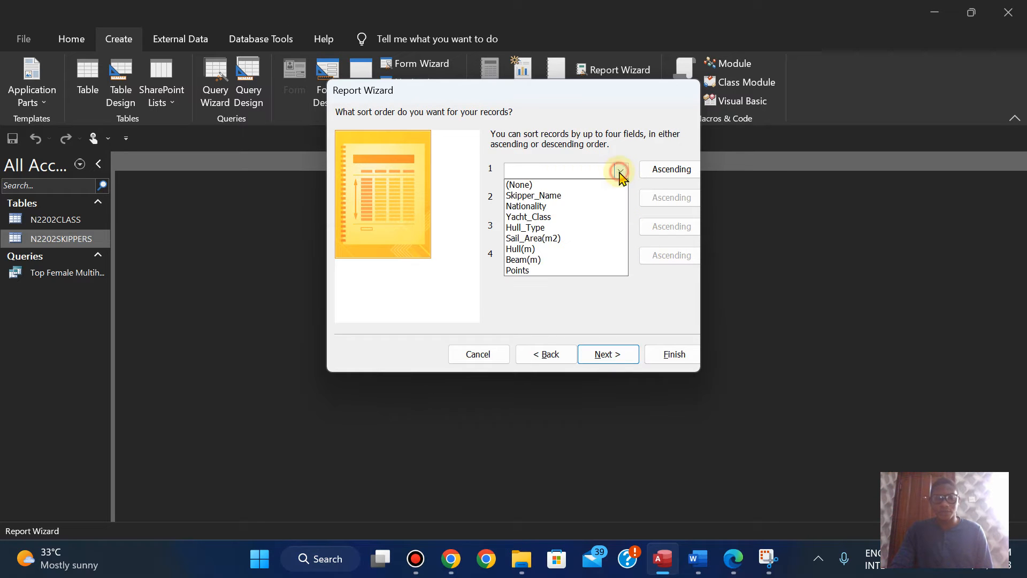
click(557, 217)
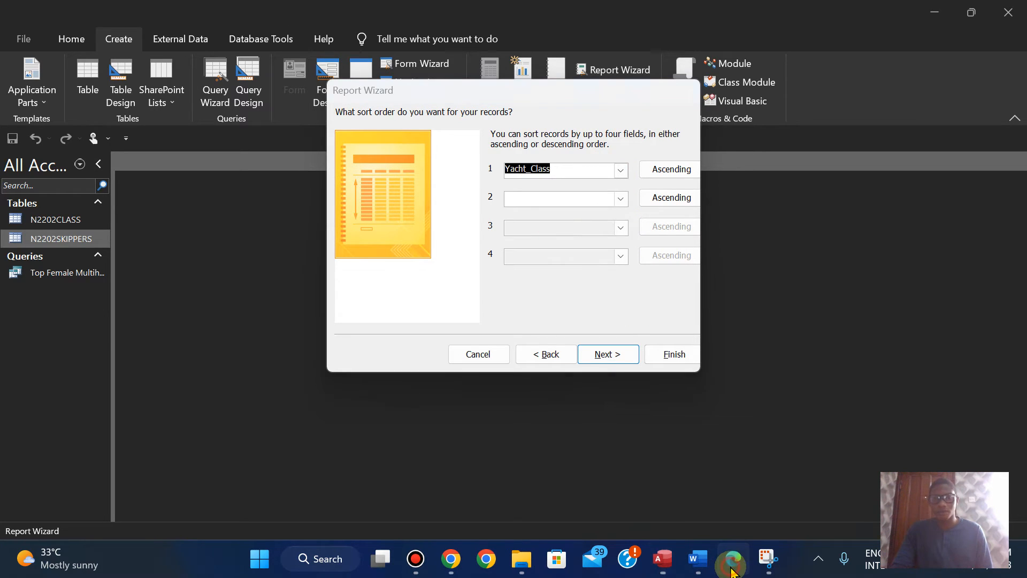
click(732, 568)
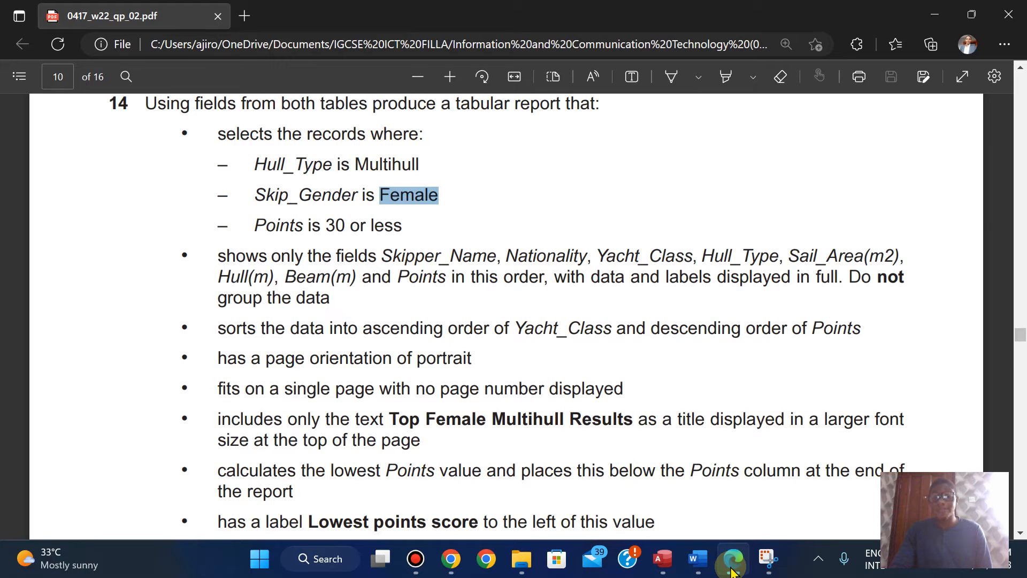
click(732, 572)
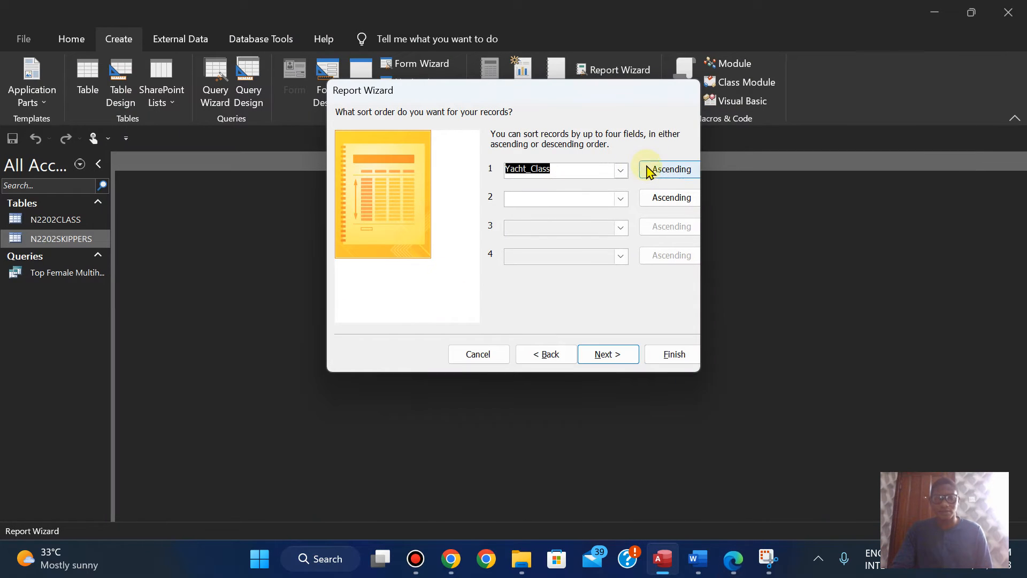
click(621, 198)
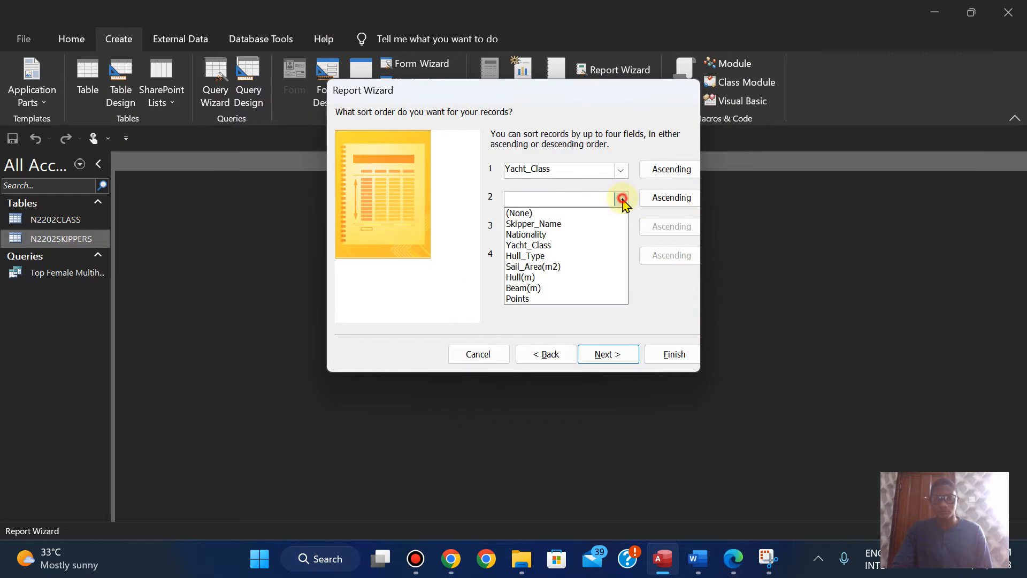
click(527, 299)
click(654, 199)
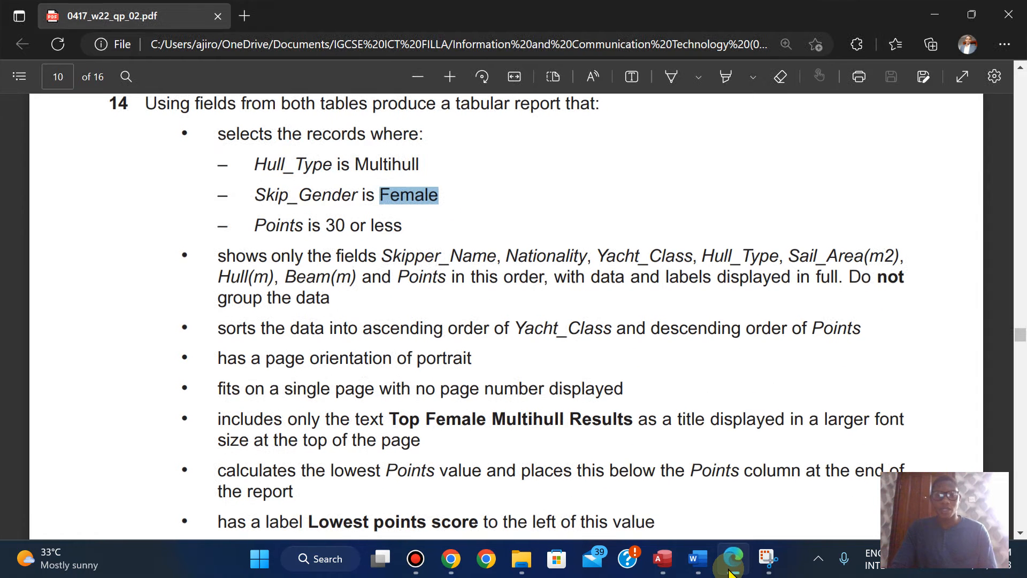
click(732, 571)
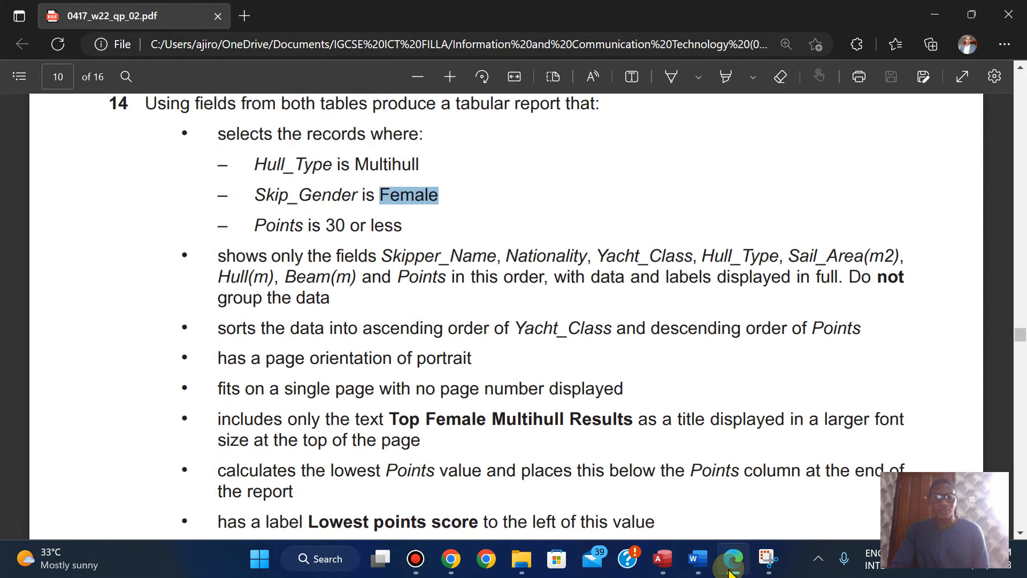
click(731, 570)
click(732, 570)
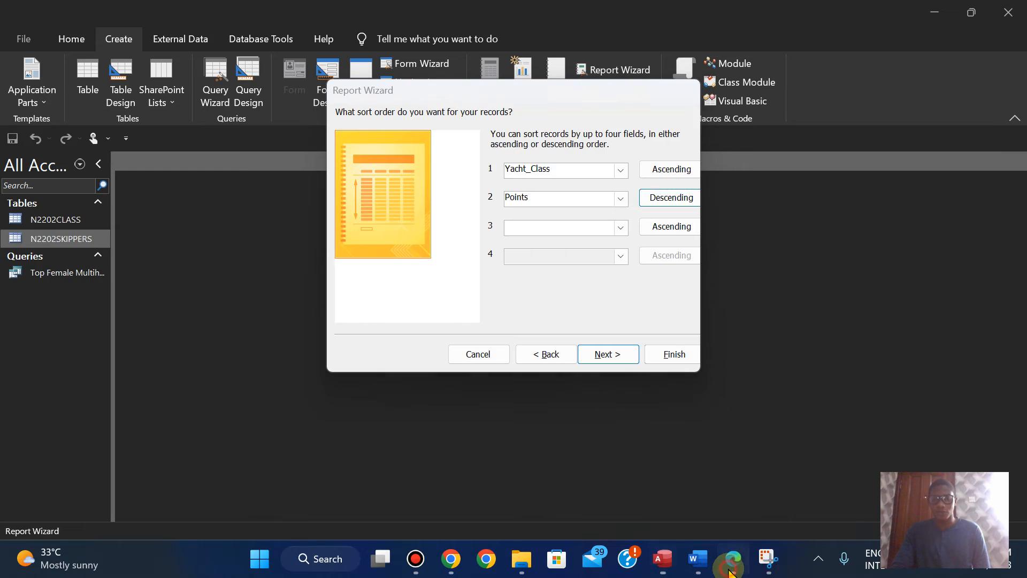
click(731, 570)
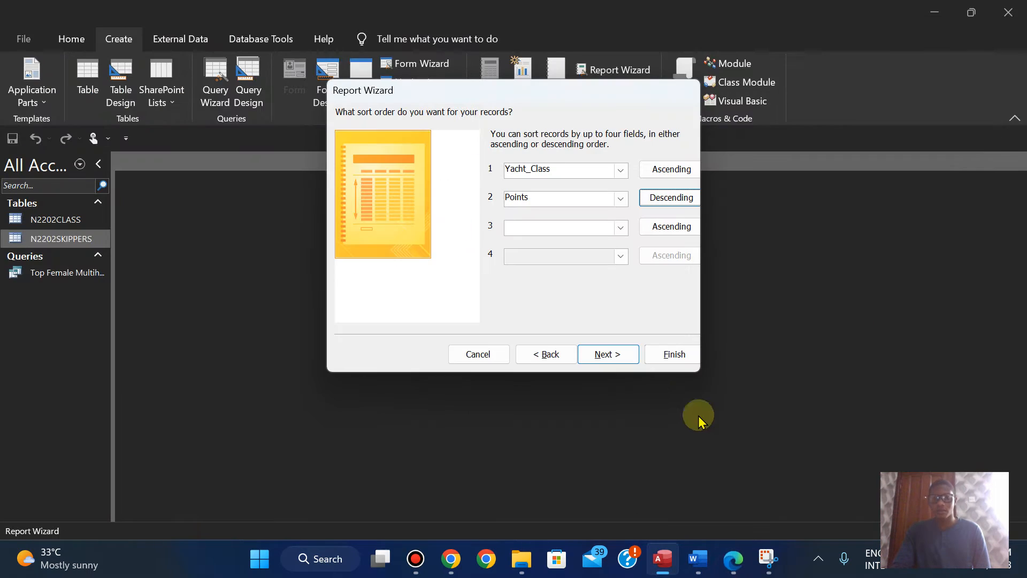
click(608, 355)
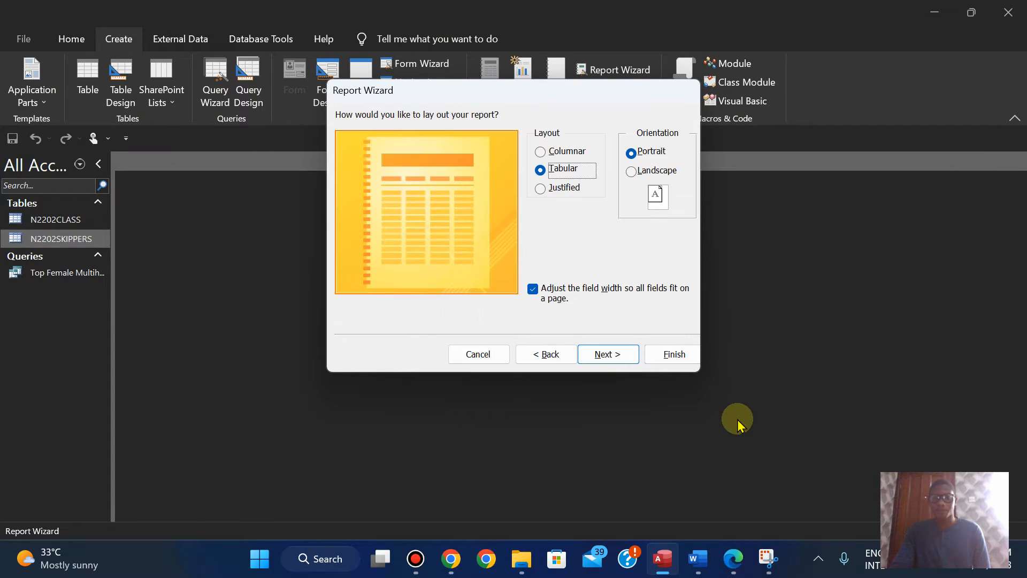
Step: Check the layout requirements in the exam paper and copy the report title Top Female Multihull Results from it
click(727, 569)
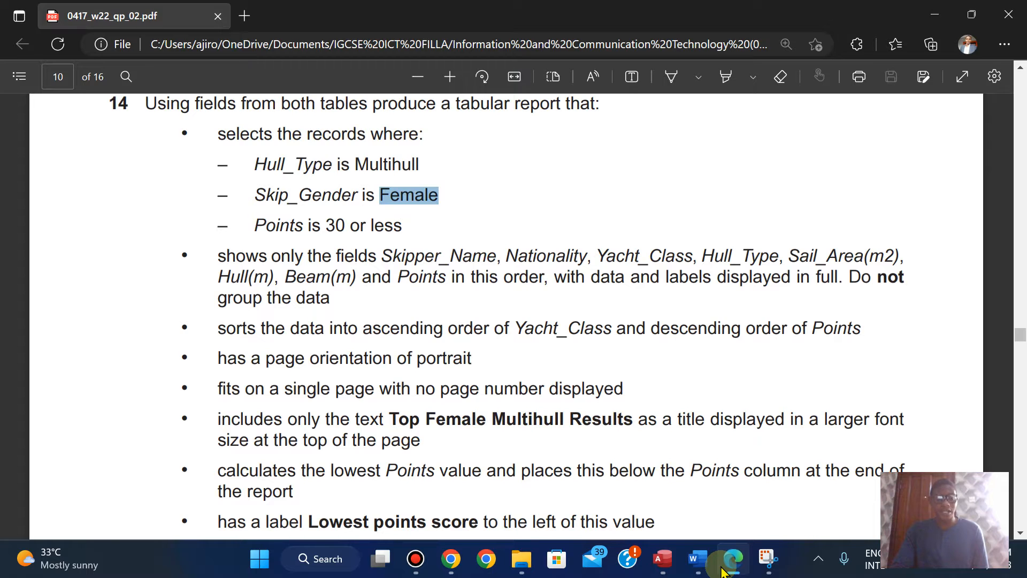
click(723, 571)
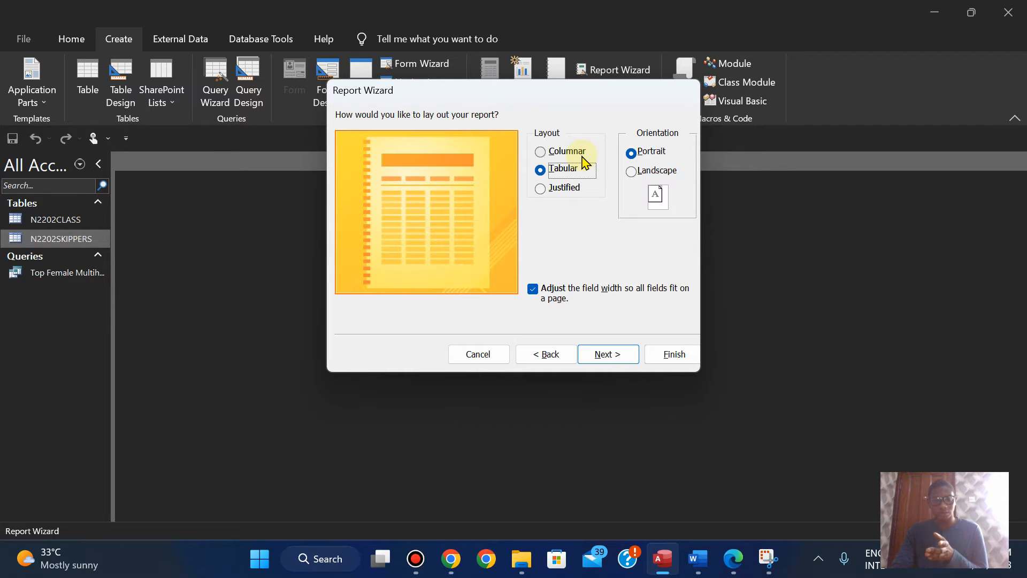
click(728, 557)
key(Down)
key(Down)
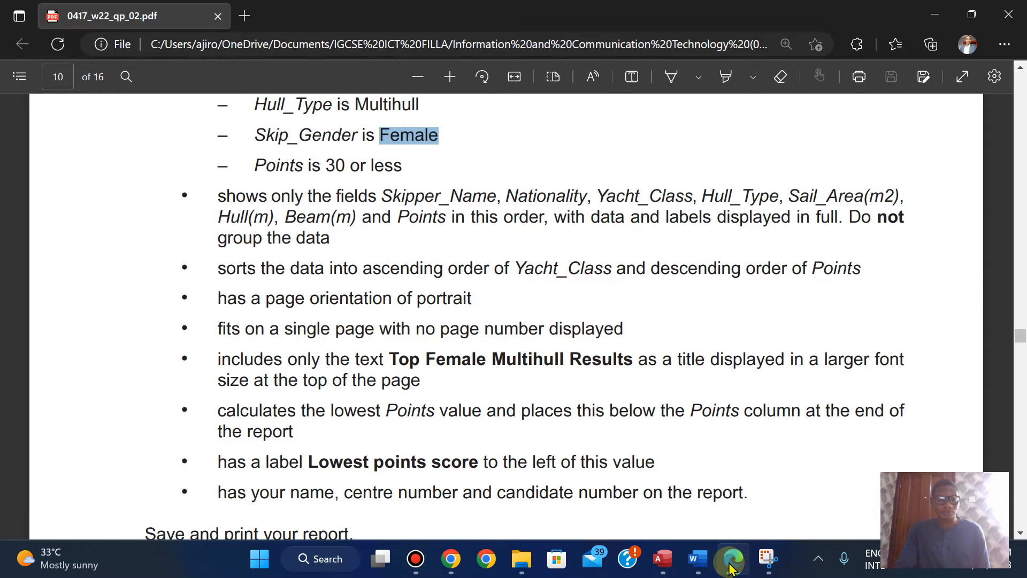
click(393, 357)
drag(392, 357, 632, 358)
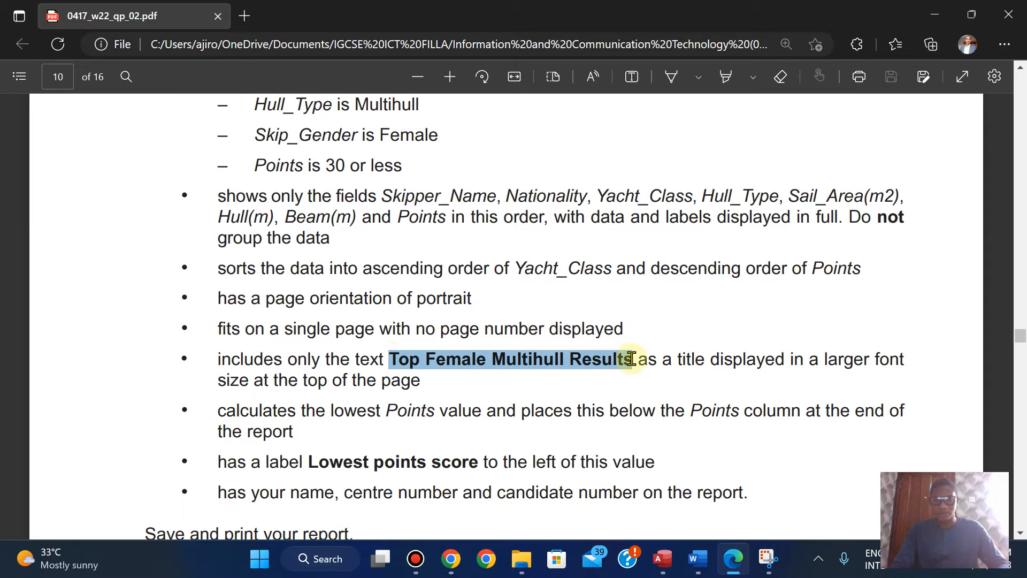
right_click(642, 212)
click(662, 224)
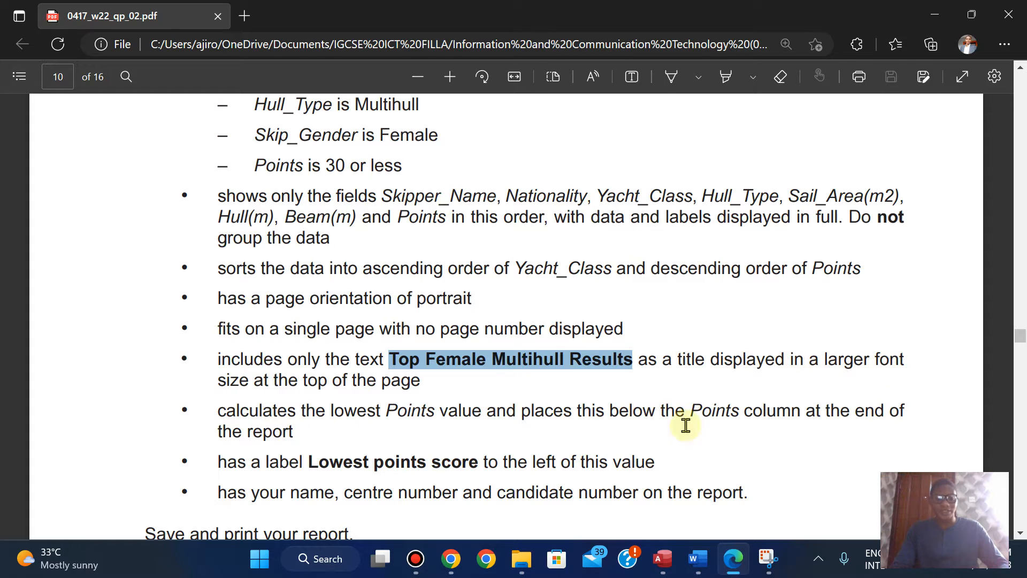
Step: Back in Access, create the tabular portrait report with the title Top Female Multihull Results and close its print preview
click(663, 558)
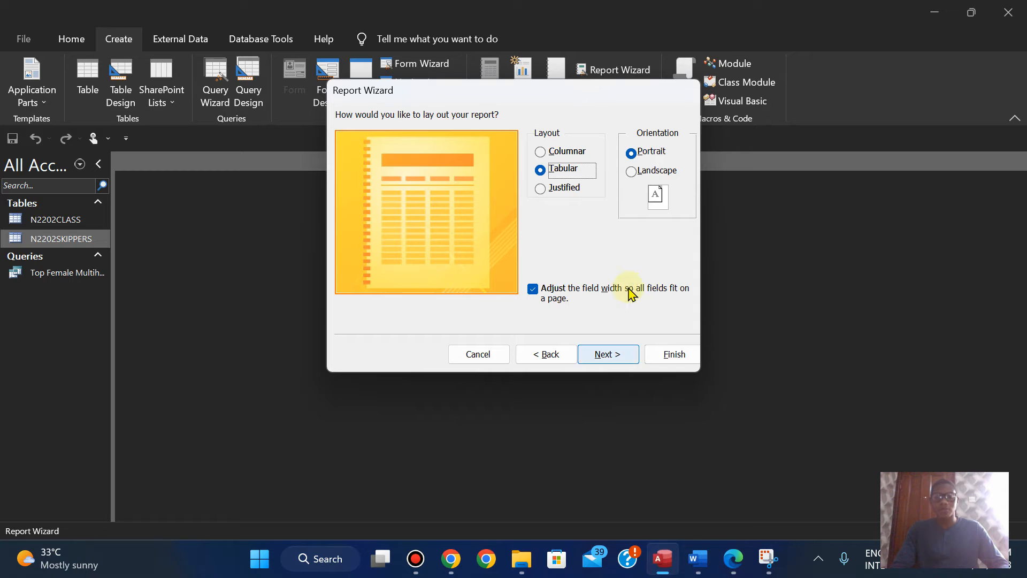
click(620, 353)
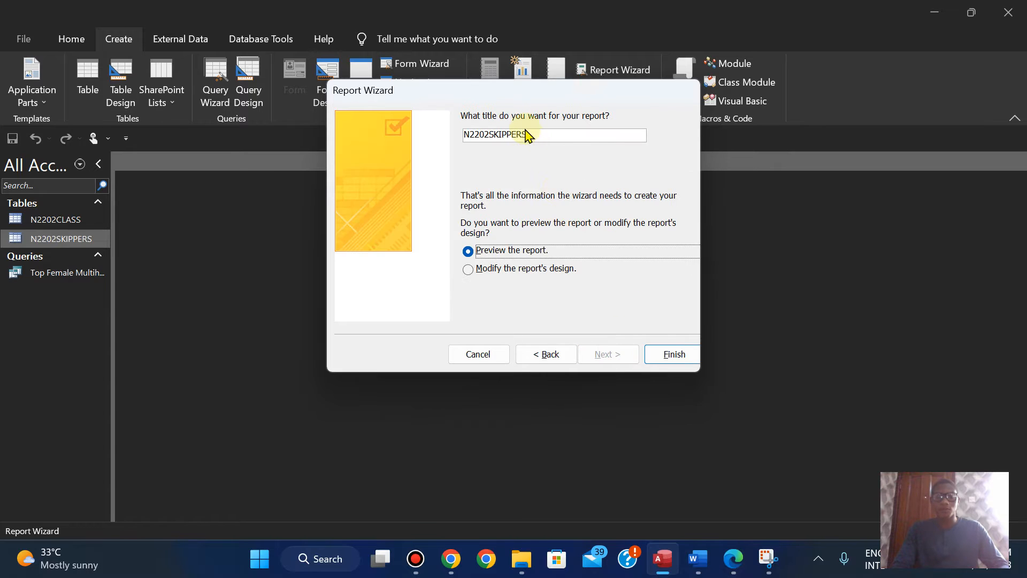
click(536, 134)
key(BackSpace)
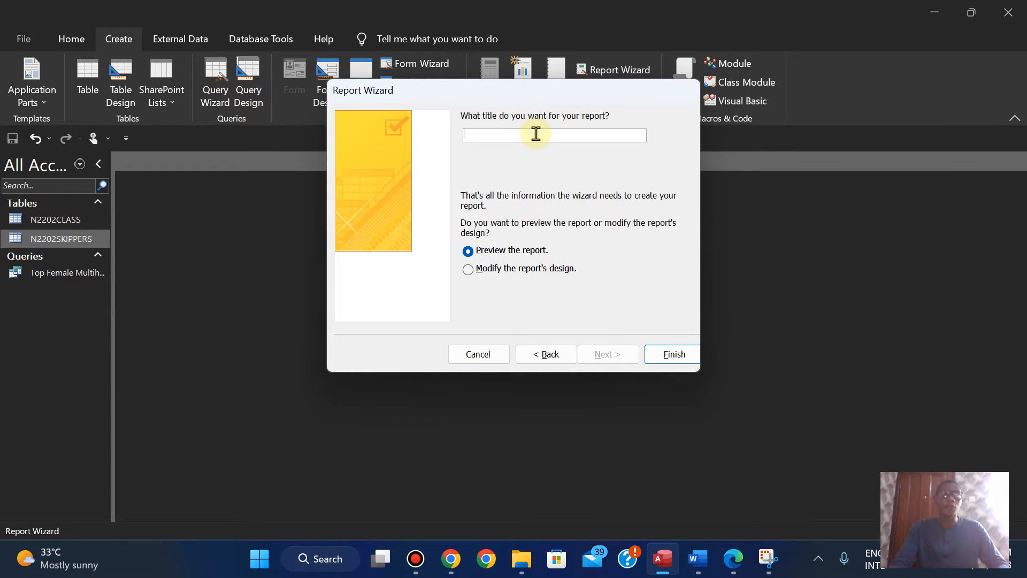
text(Top Female Multihull Results)
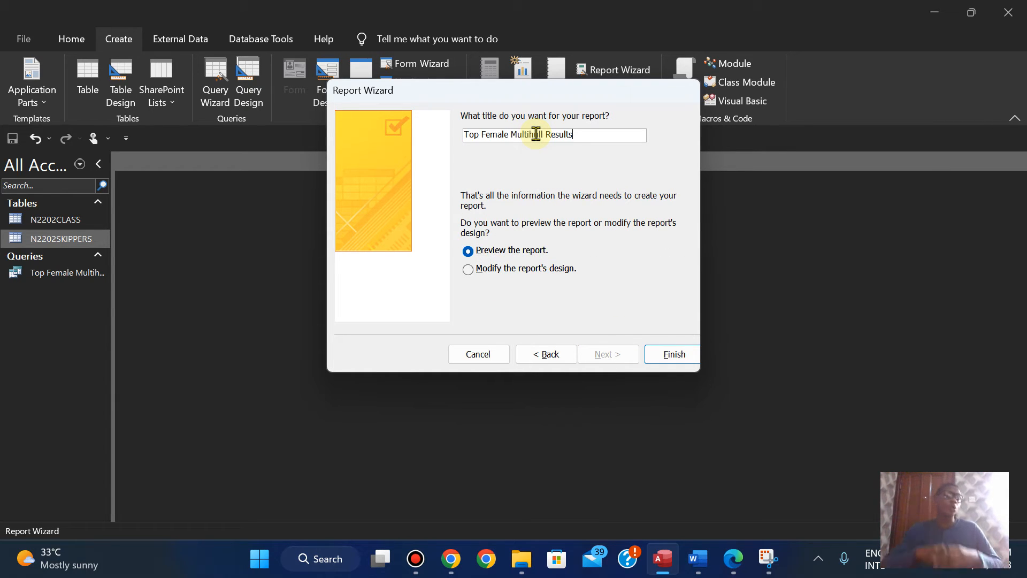
click(668, 360)
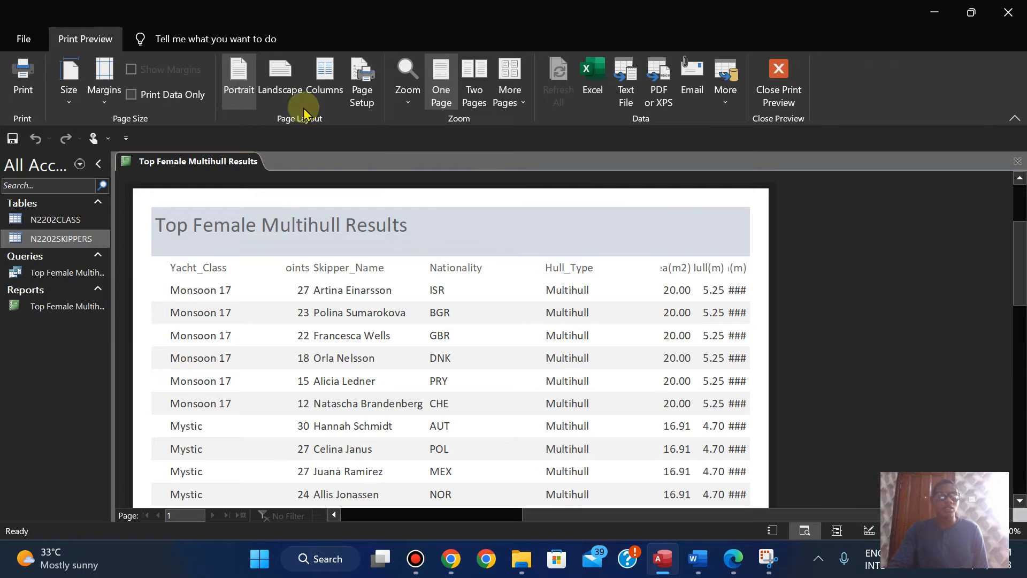
click(779, 83)
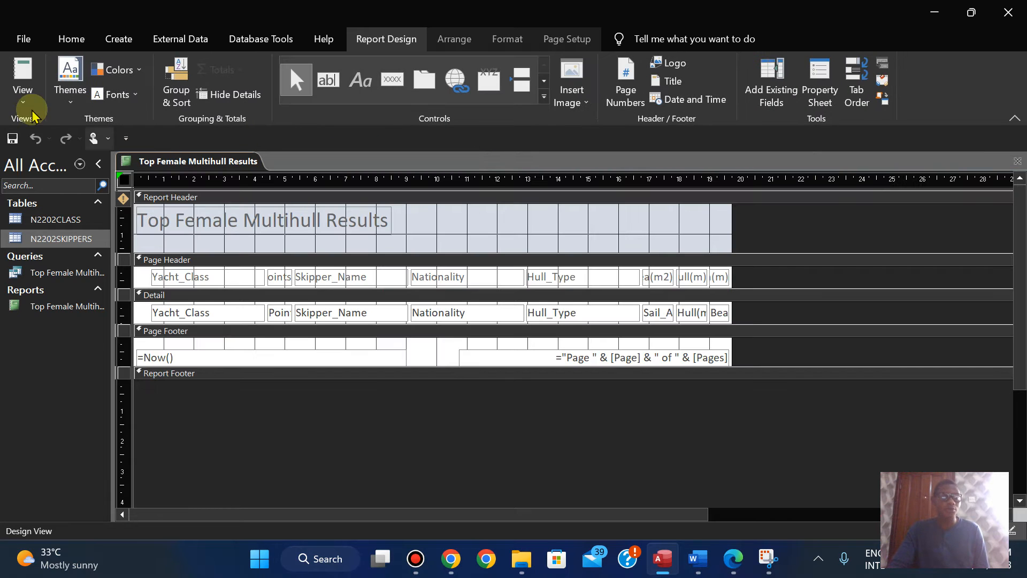
Step: Show the report in Layout View and set the font size of its title to 28
click(22, 85)
click(44, 203)
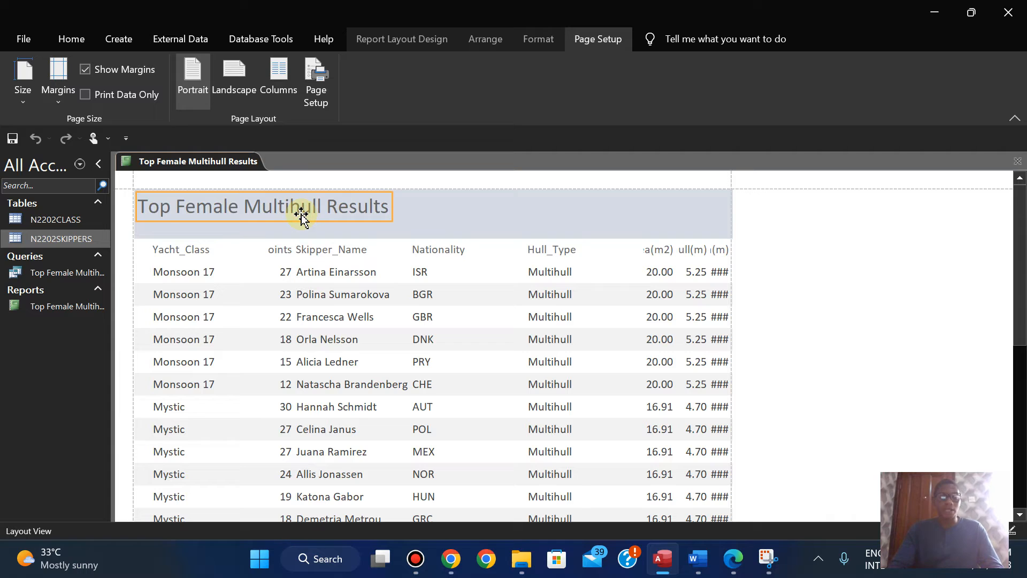
click(533, 37)
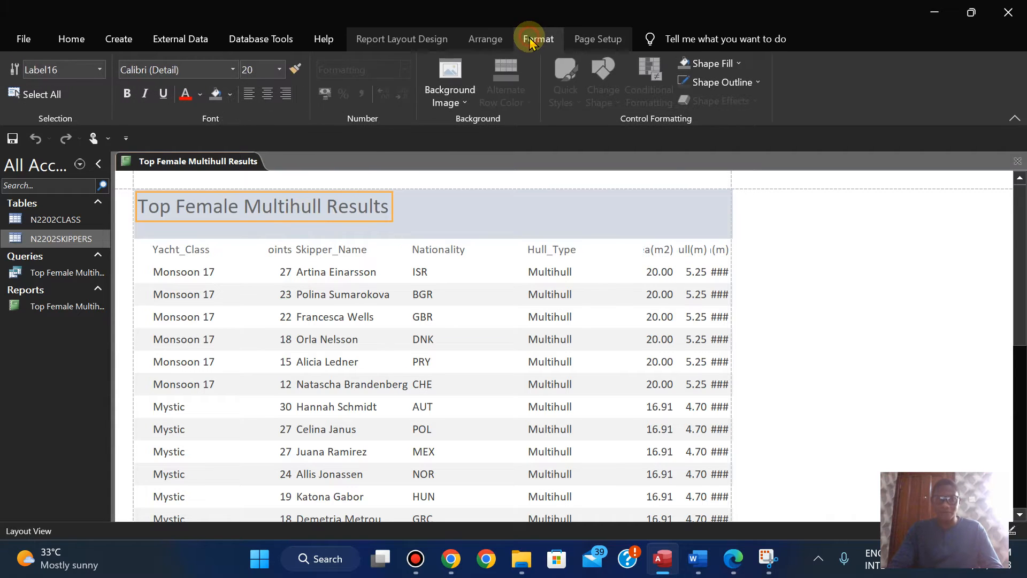
click(253, 73)
text(28)
key(Return)
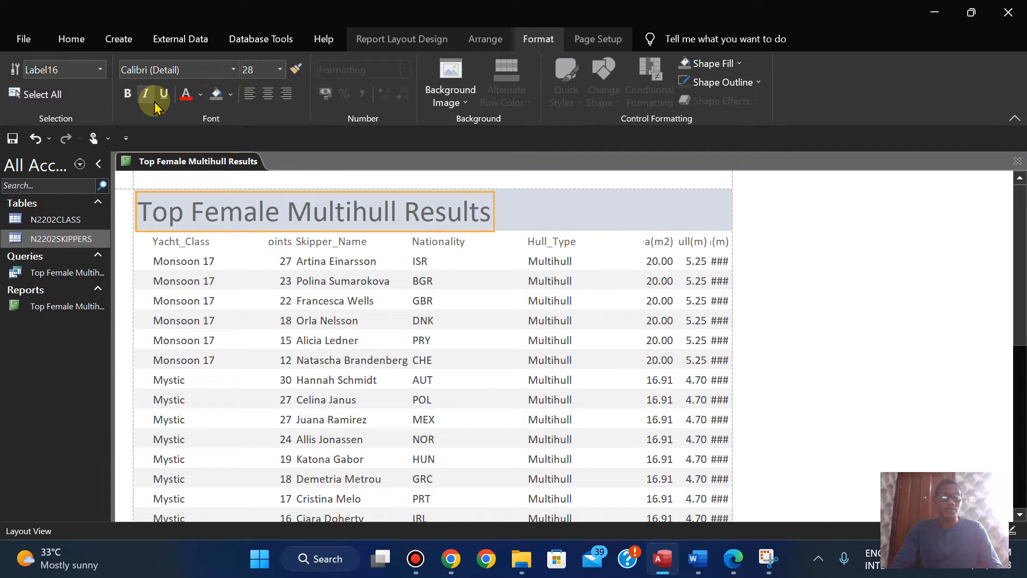
Step: Set the report title's font to Arial, colour its text black and make it bold
click(145, 73)
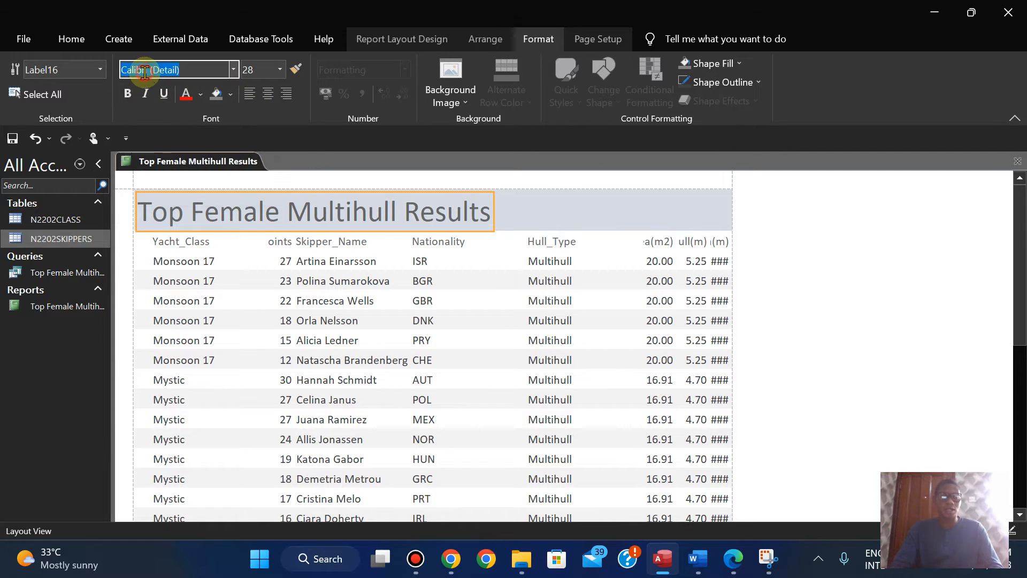
text(Arial)
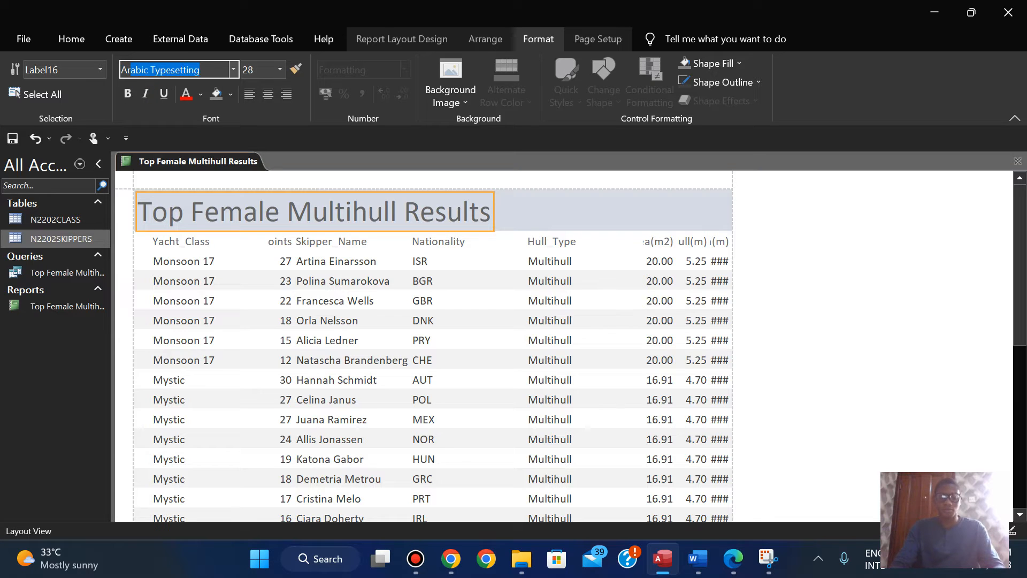
key(Return)
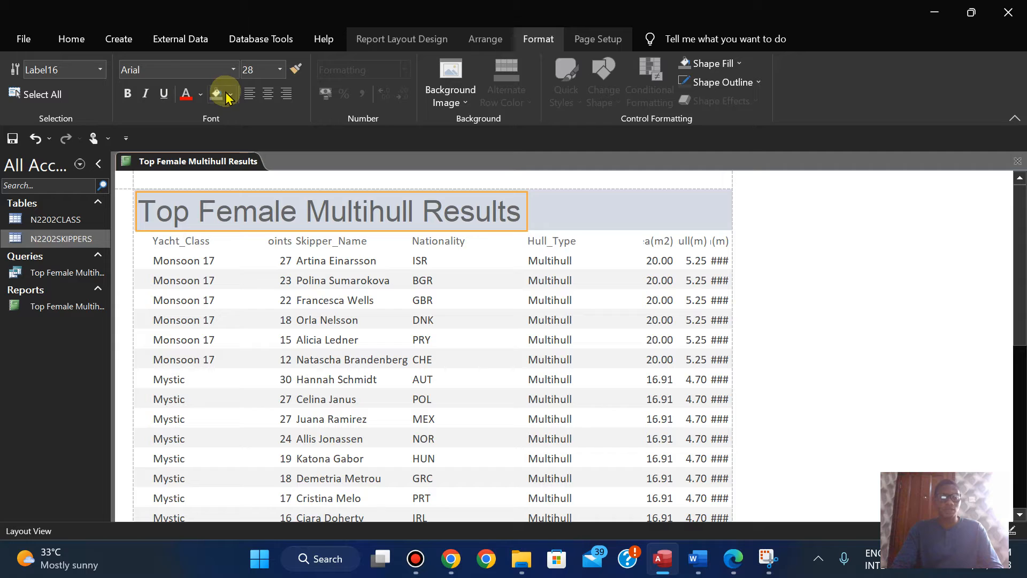
click(201, 94)
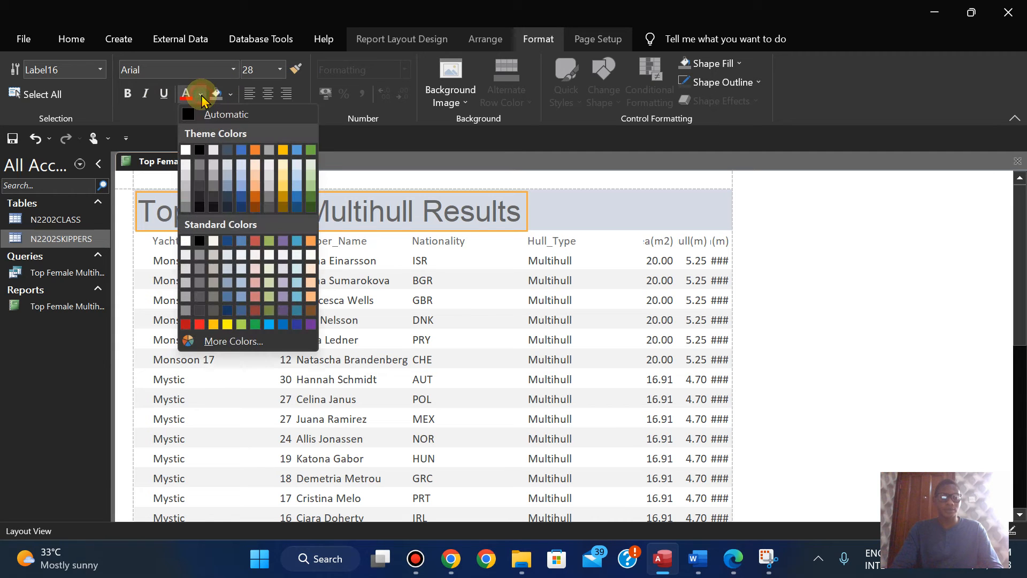
click(200, 147)
click(127, 95)
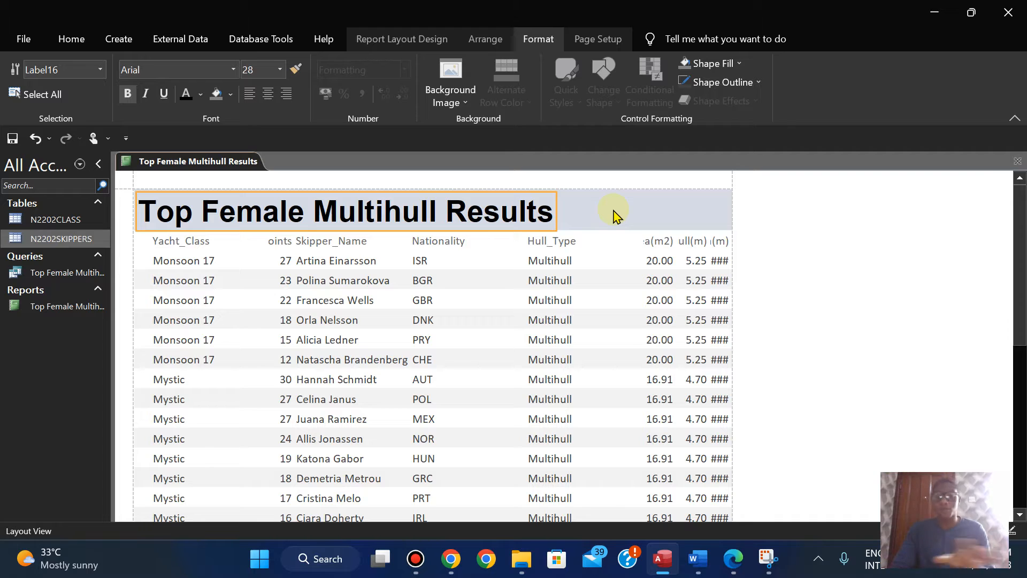
Step: Check the report requirements in the exam paper, then back in Access narrow the Yacht_Class label and its data column together
click(735, 567)
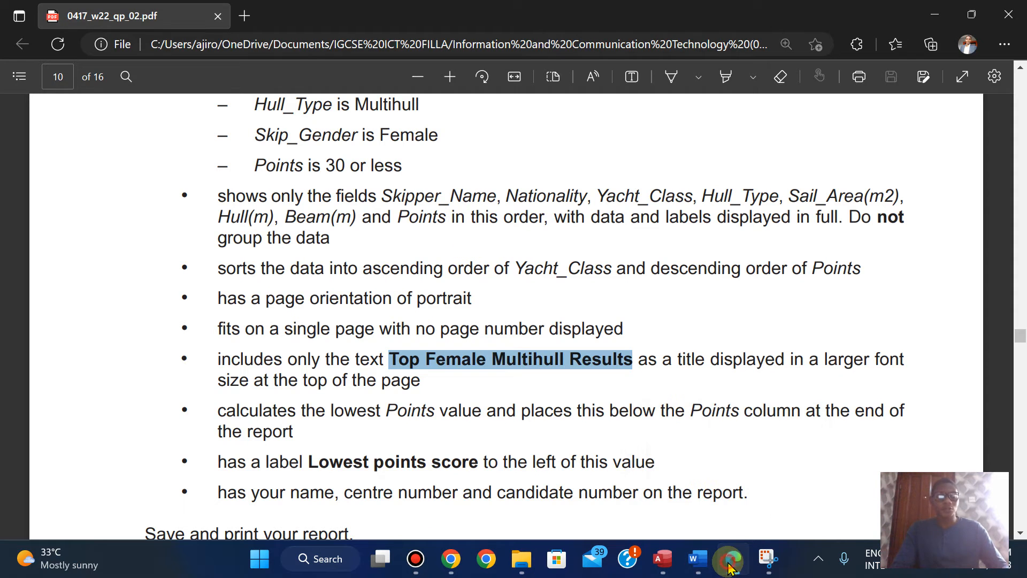
click(662, 559)
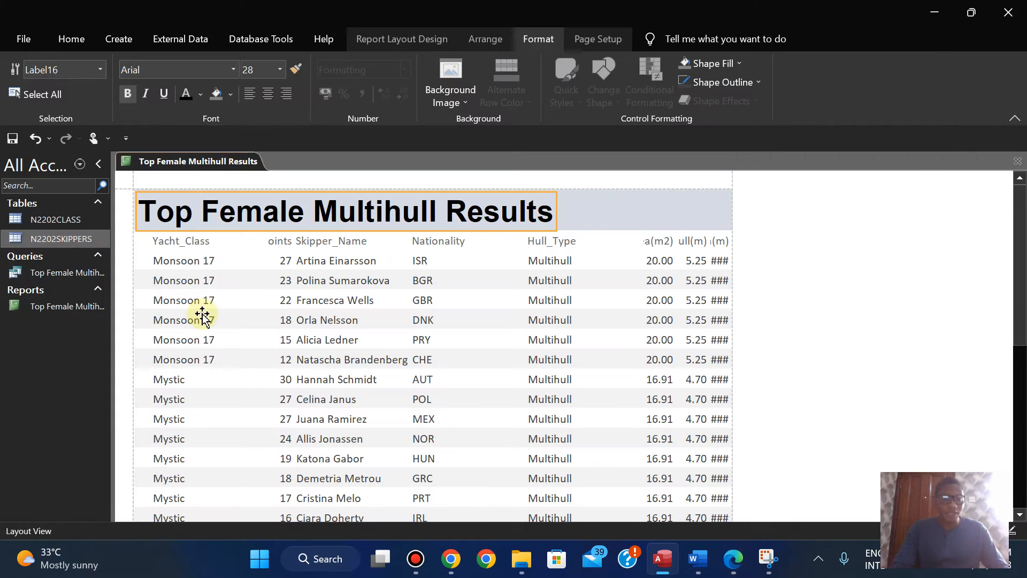
click(183, 242)
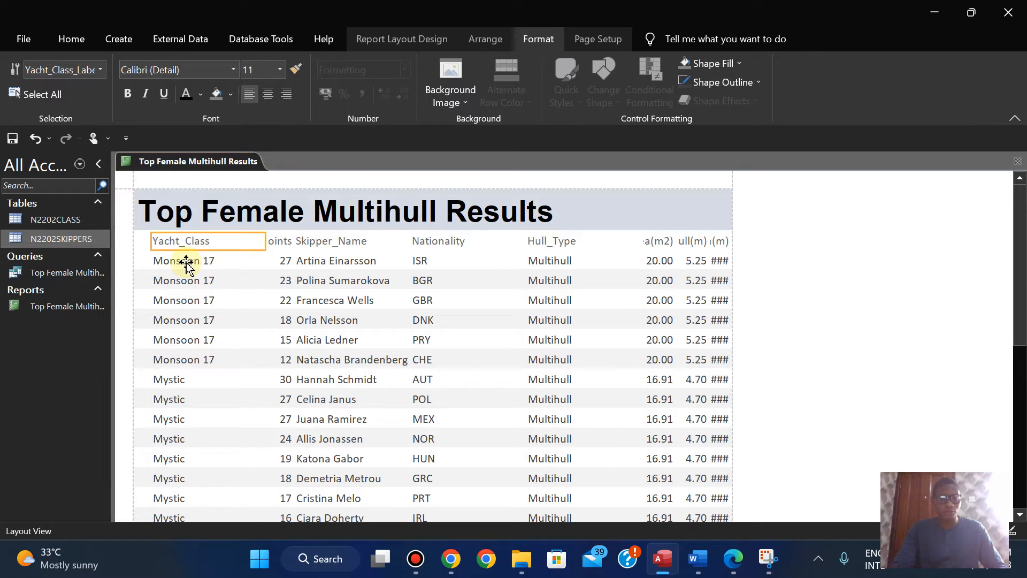
ctrl+click(186, 262)
drag(263, 241, 207, 245)
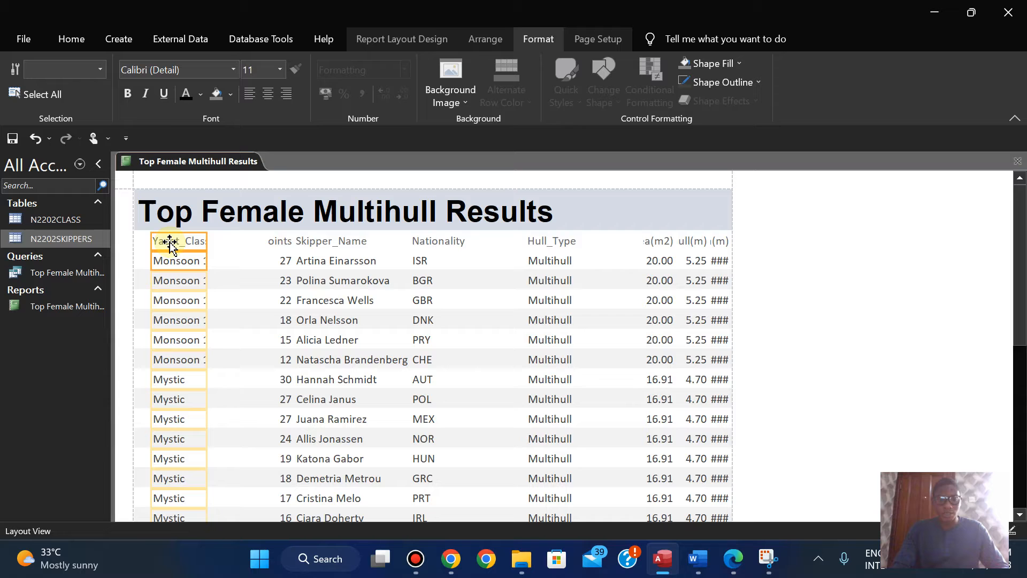
Step: Check the required field order in the exam paper and move the Yacht_Class column in Access between Nationality and Hull_Type
click(731, 566)
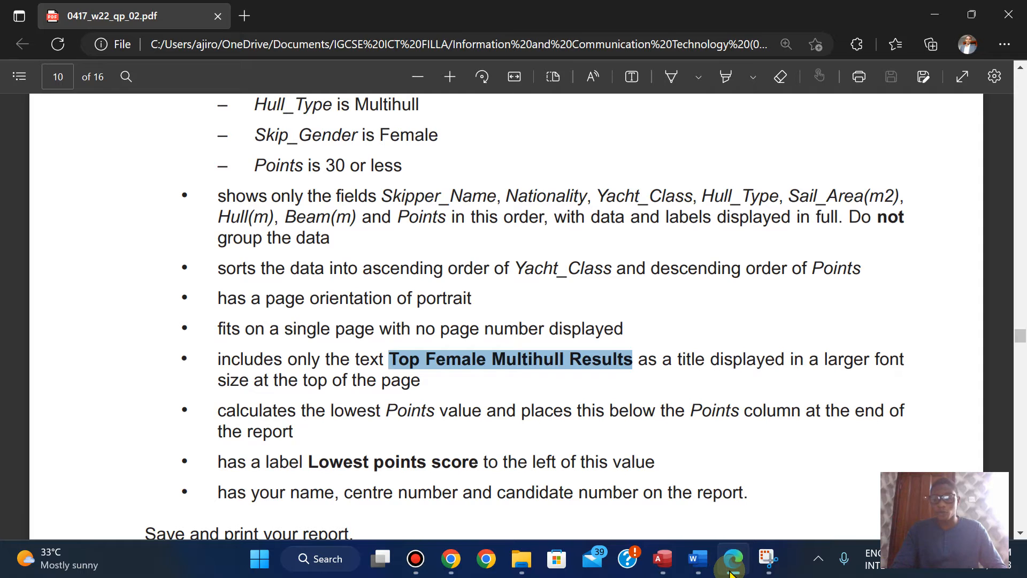
click(731, 571)
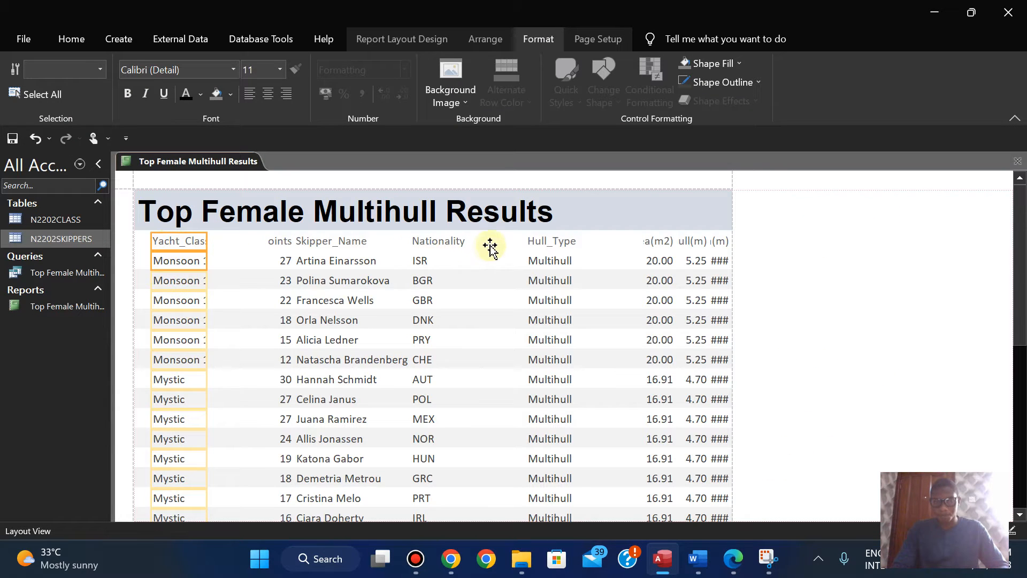
drag(495, 242, 496, 243)
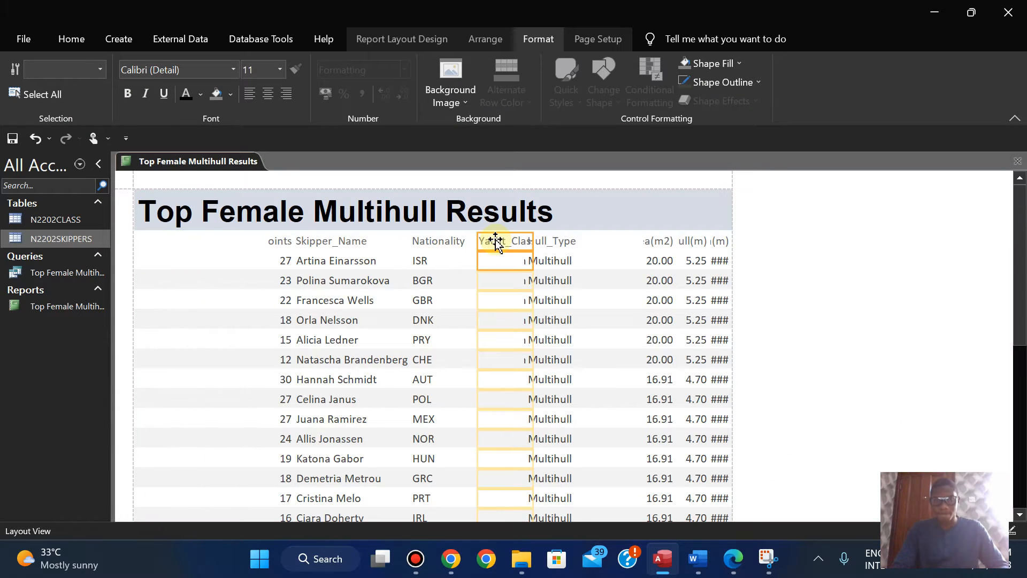
Step: Extend the Skipper_Name label and data to the report's left edge, then narrow the column to fit the longest name
click(317, 243)
ctrl+click(314, 265)
drag(295, 240, 146, 240)
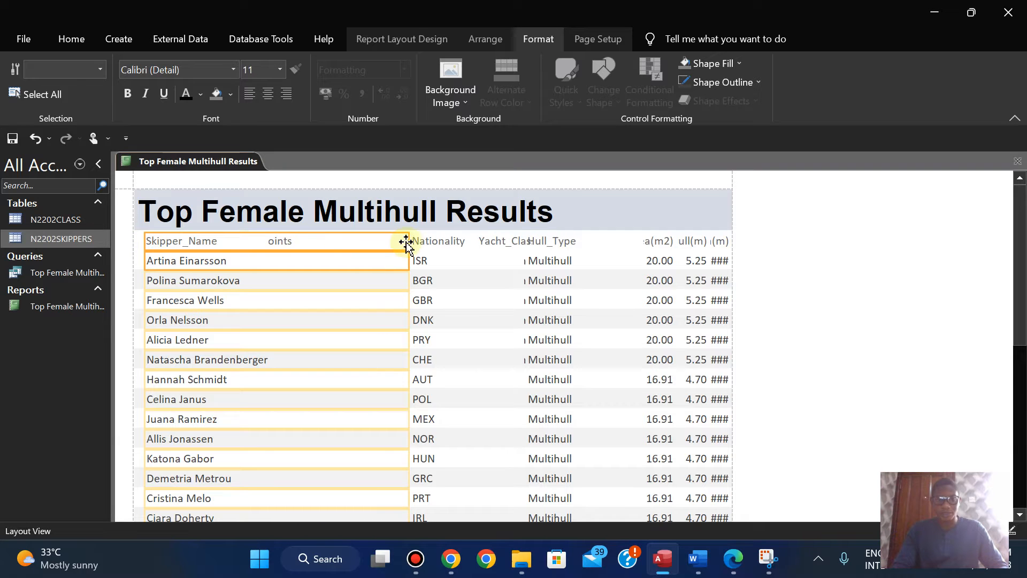
drag(409, 241, 269, 241)
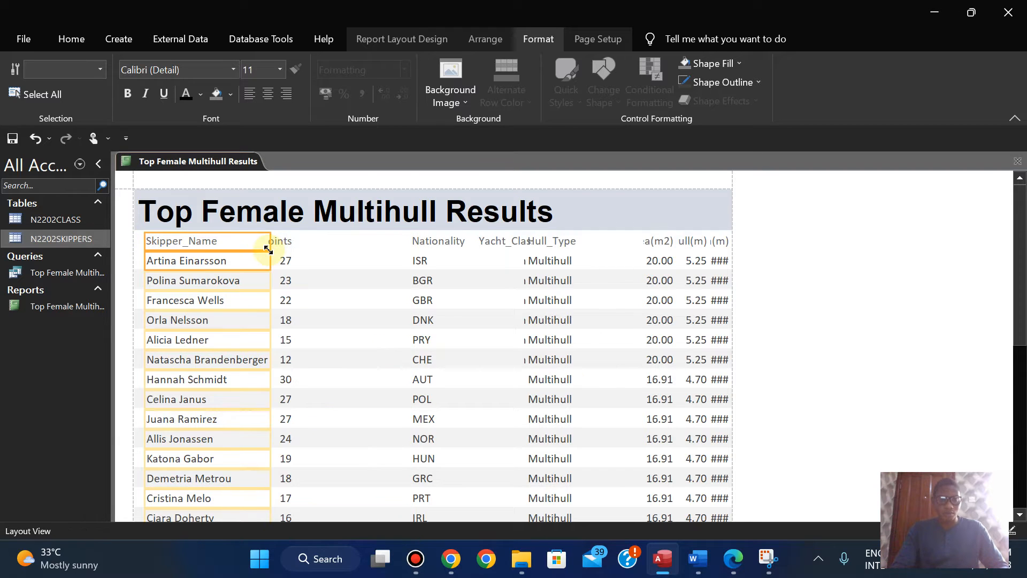
Step: Following the field order in the exam paper, move the Points label and data away from Skipper_Name to just before Nationality
click(732, 558)
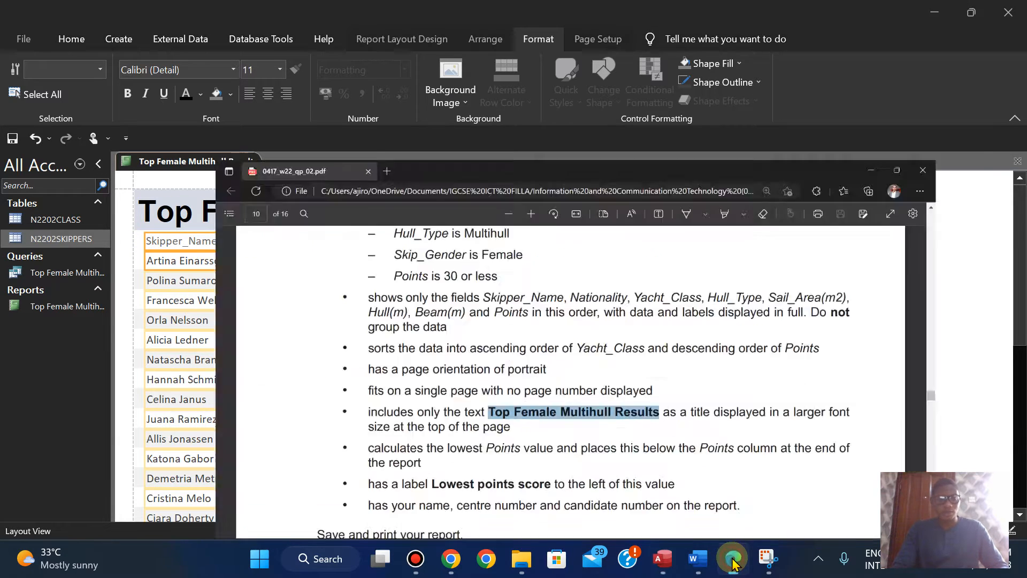
click(733, 558)
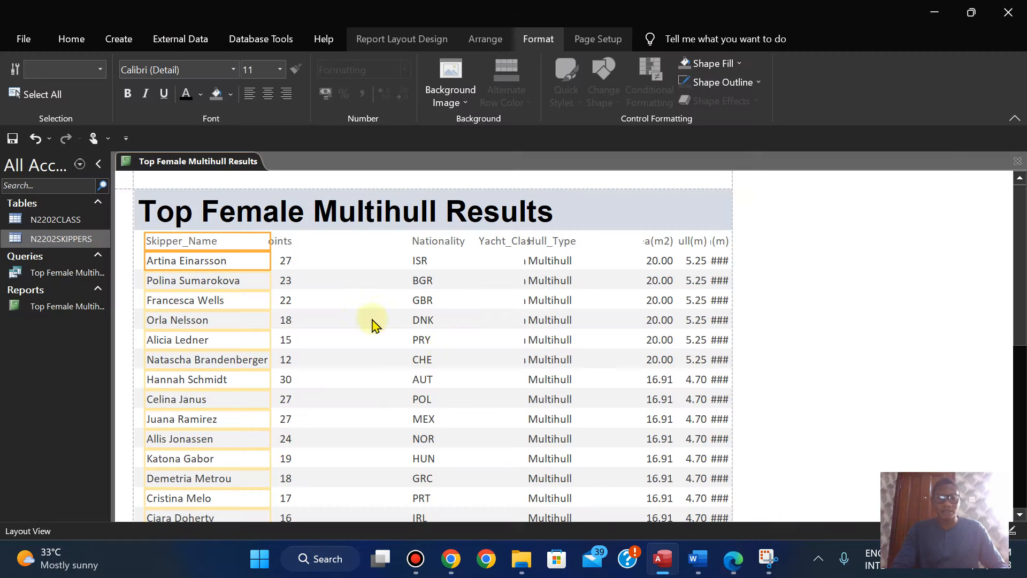
click(281, 242)
shift+click(284, 262)
click(728, 573)
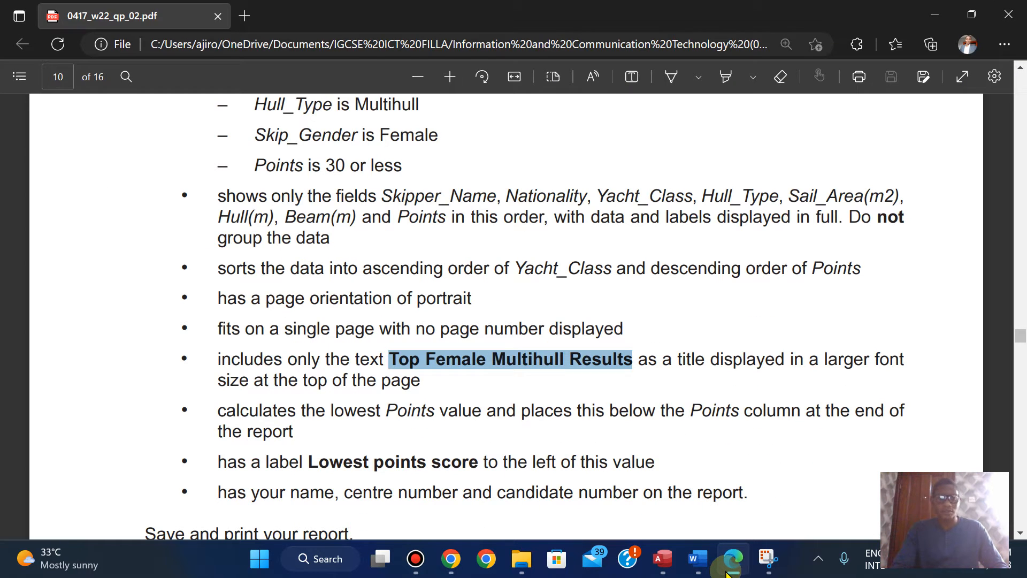
click(728, 573)
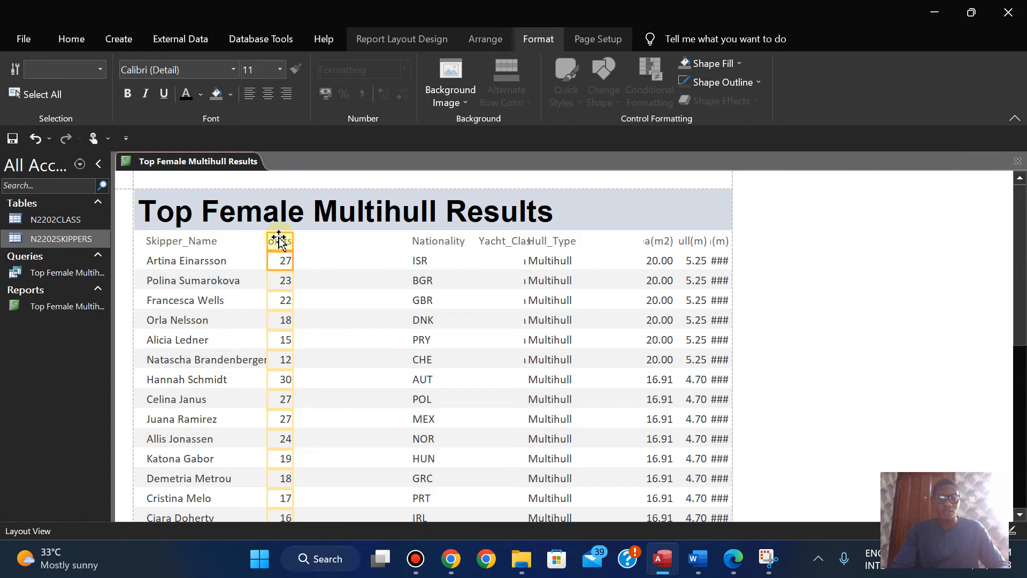
drag(278, 241, 385, 241)
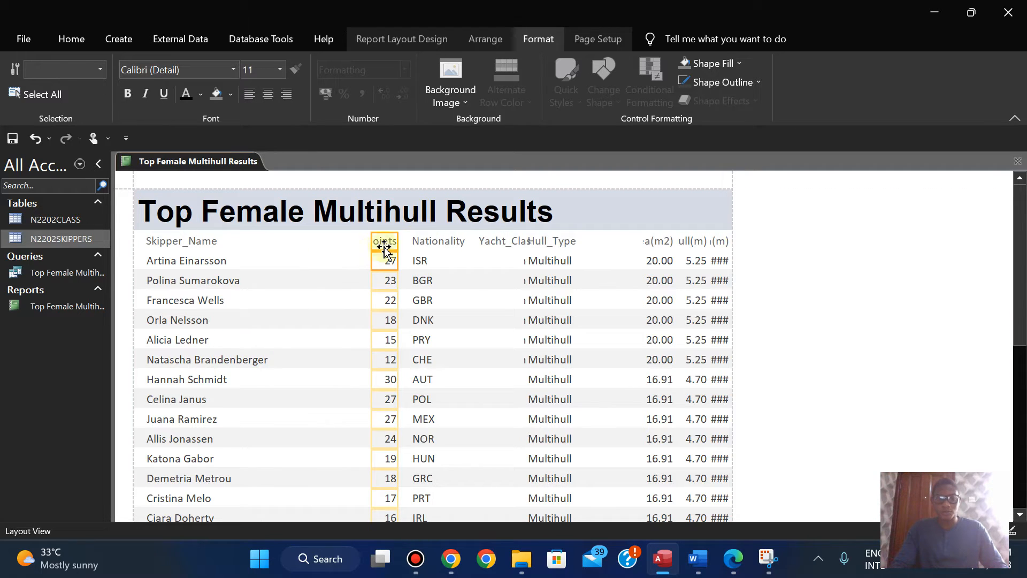
click(423, 241)
click(421, 261)
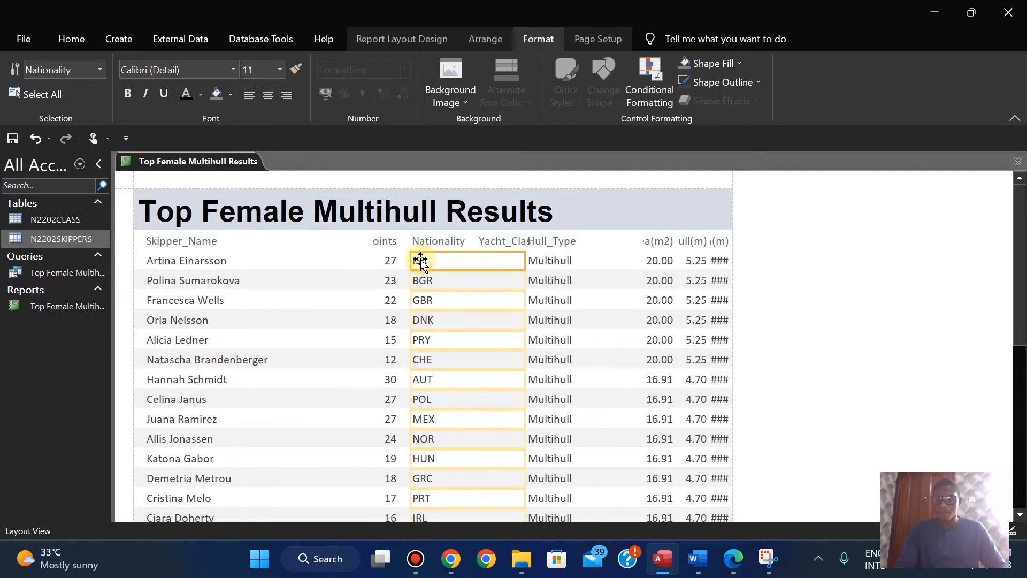
key(ctrl+z)
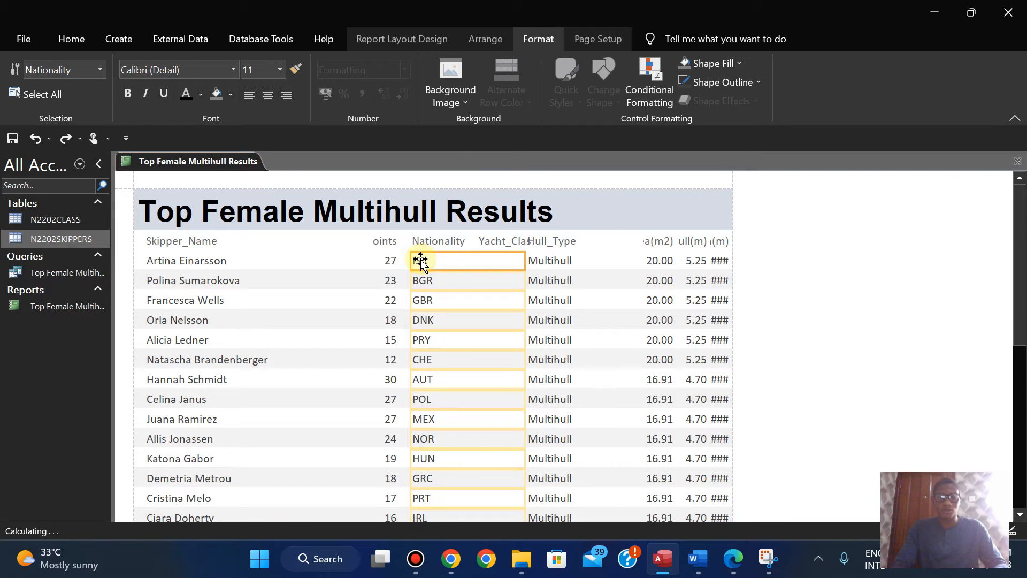
key(ctrl+y)
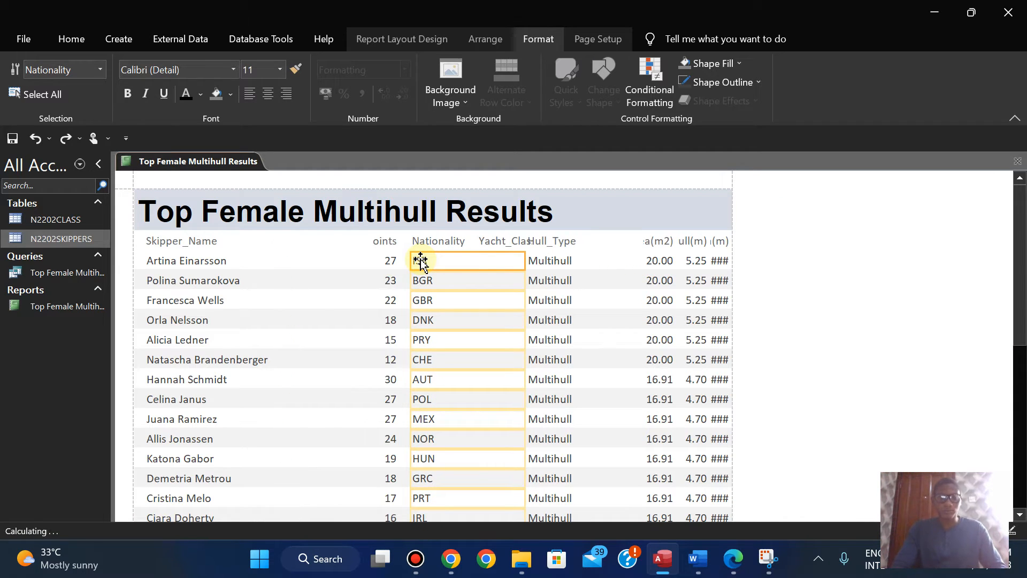
Step: Move the Nationality label and data directly beside the Skipper_Name column and narrow them to fit the label
click(429, 243)
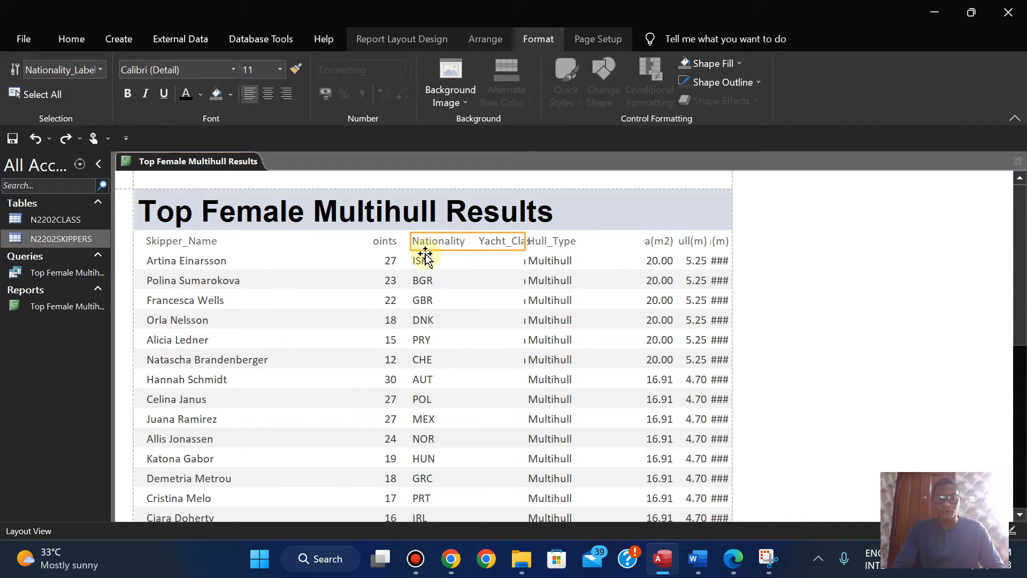
ctrl+click(424, 257)
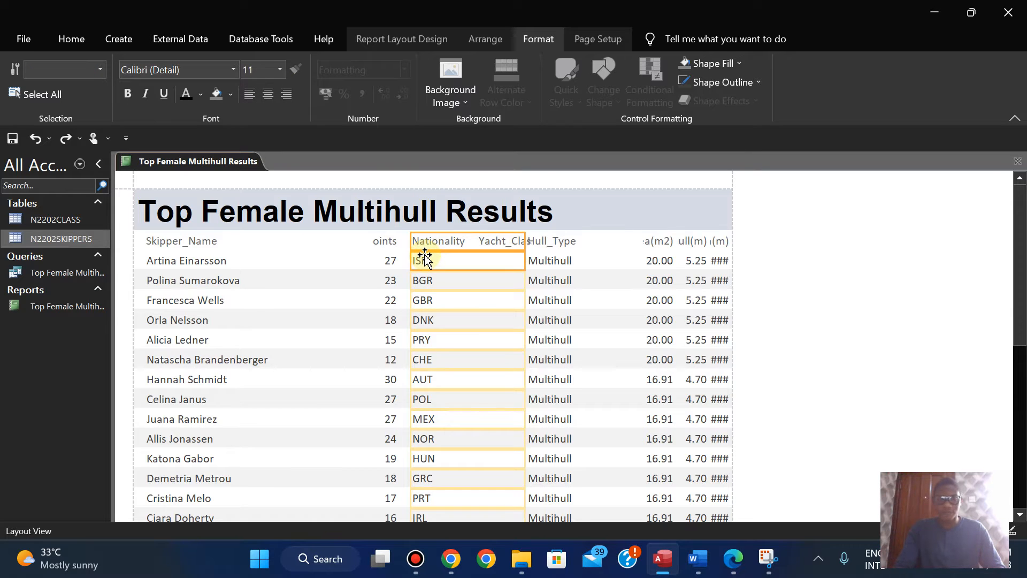
drag(425, 258, 424, 259)
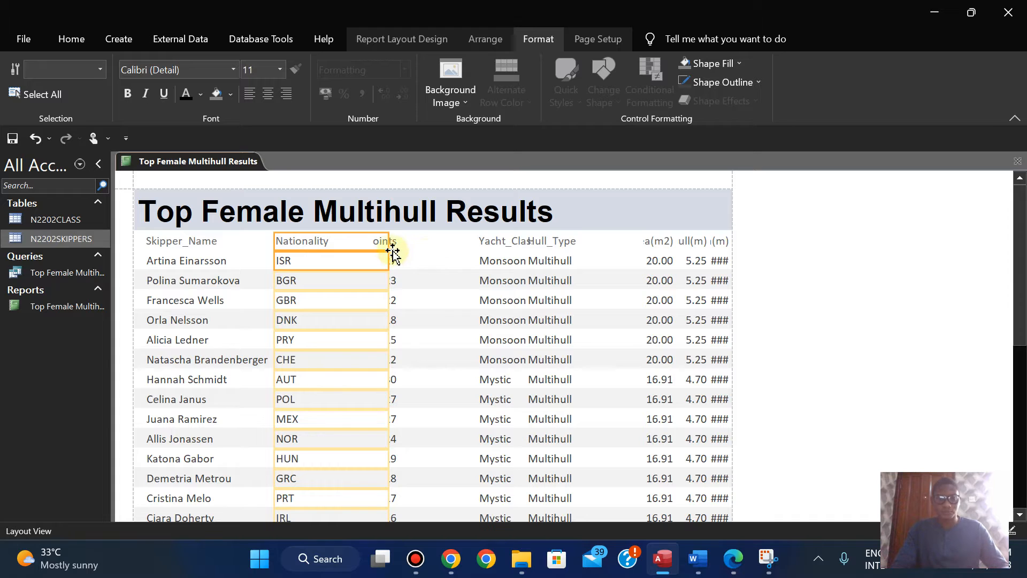
drag(387, 242, 343, 242)
Step: Recheck the field order in the exam paper, then in Access shift the Points label and data close to the Yacht_Class column
click(734, 561)
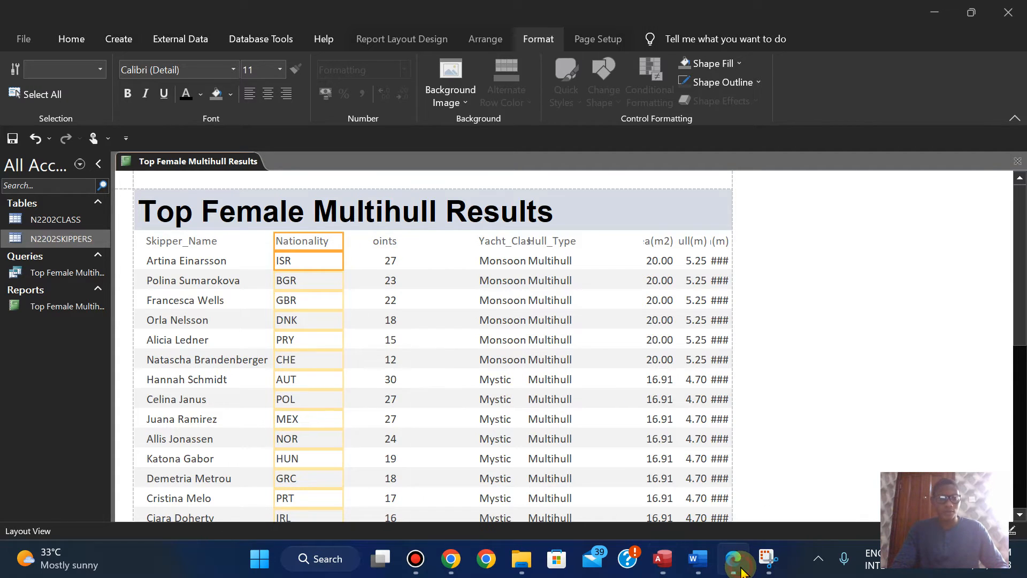
click(741, 570)
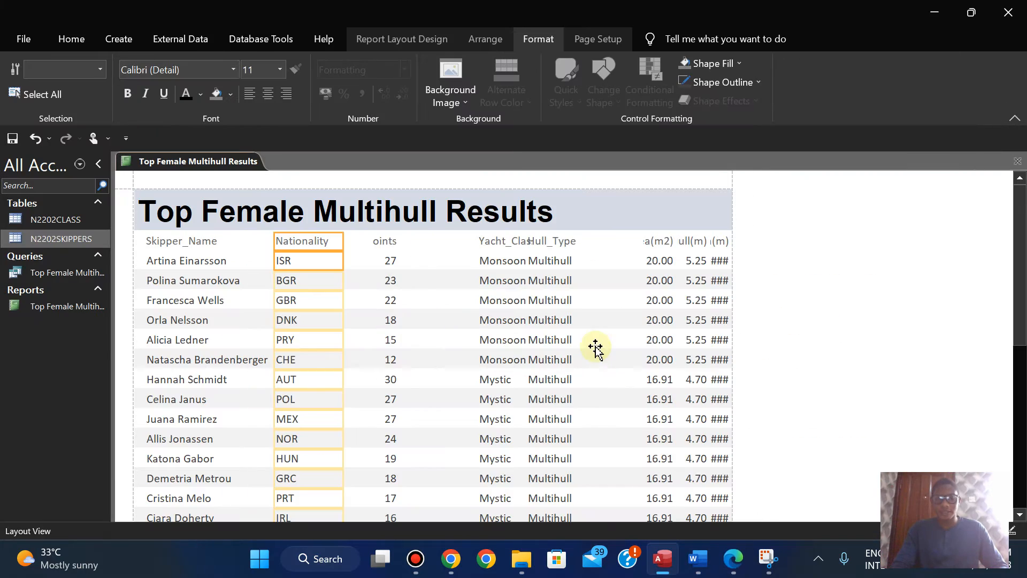
click(741, 559)
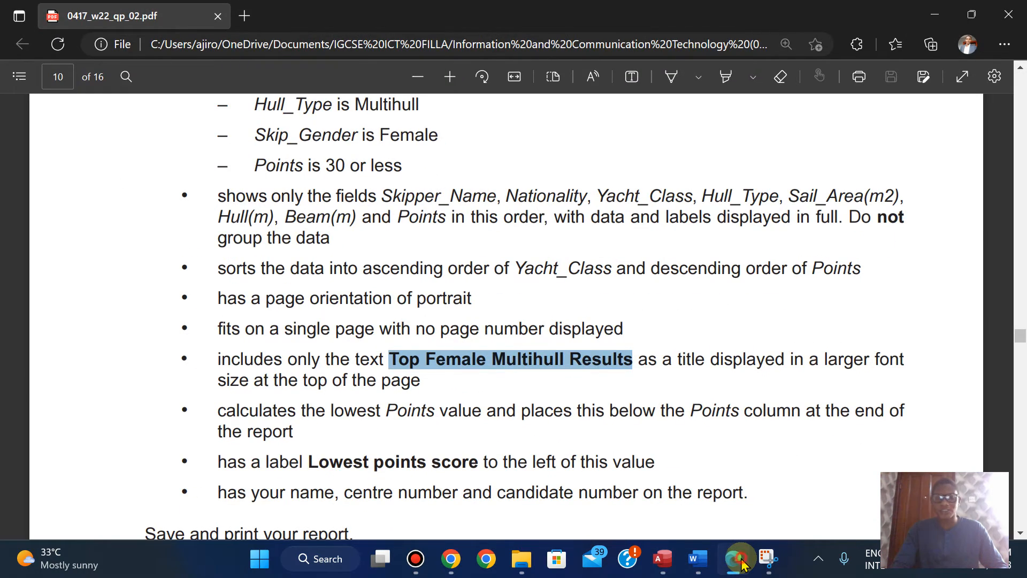
click(741, 563)
click(385, 244)
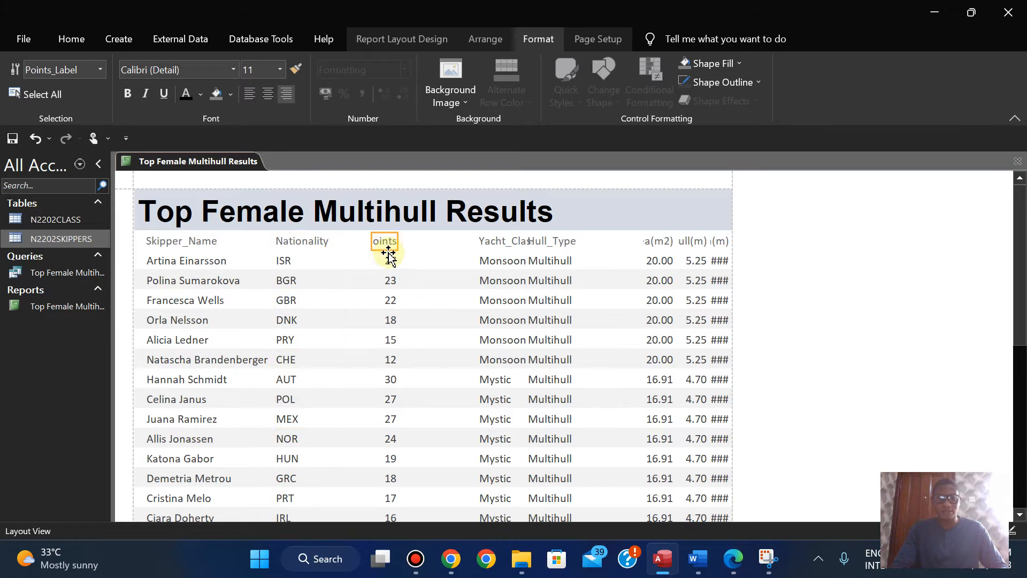
shift+click(389, 257)
key(Right)
key(Right)
key(Right)
key(Right)
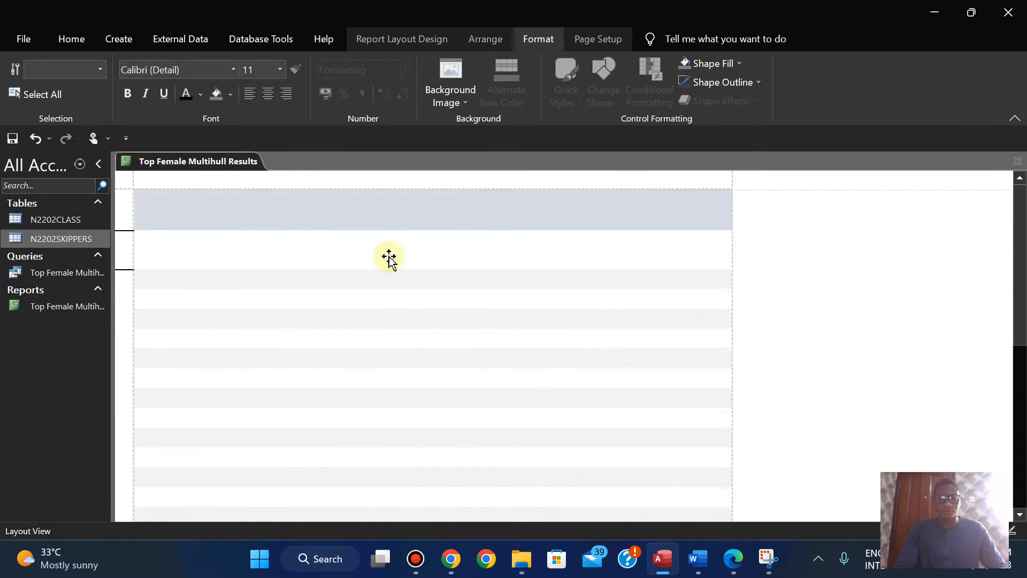
key(Right)
key(Right)
key(Right)
key(Right)
key(Right)
key(Right)
key(Right)
key(Right)
key(Right)
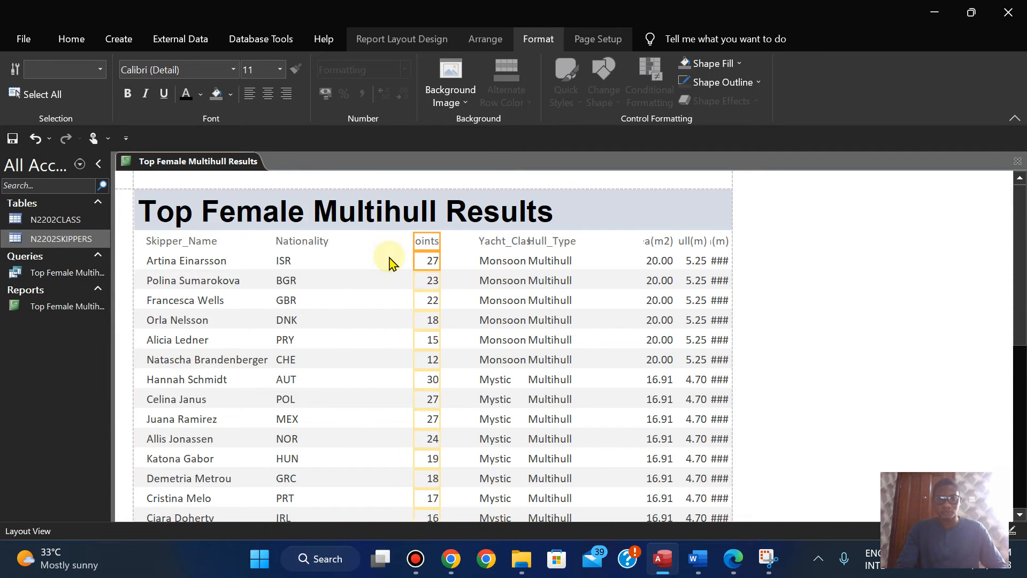
key(Right)
key(Right)
key(Right)
key(Right)
key(Right)
key(Right)
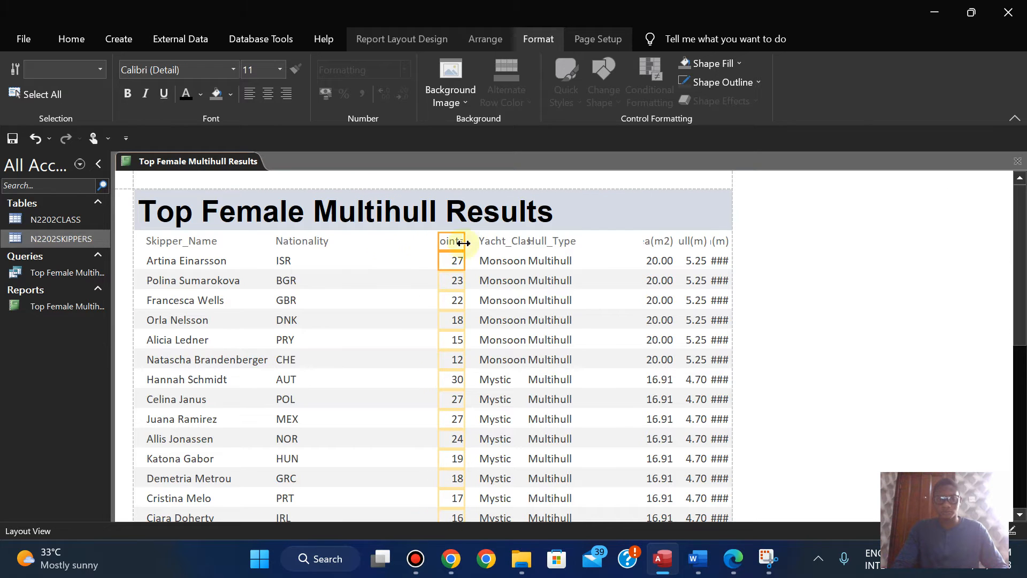
Step: Move the Yacht_Class label and data beside the Nationality column, then widen them to show Monsoon 17 in full
click(492, 242)
shift+click(492, 262)
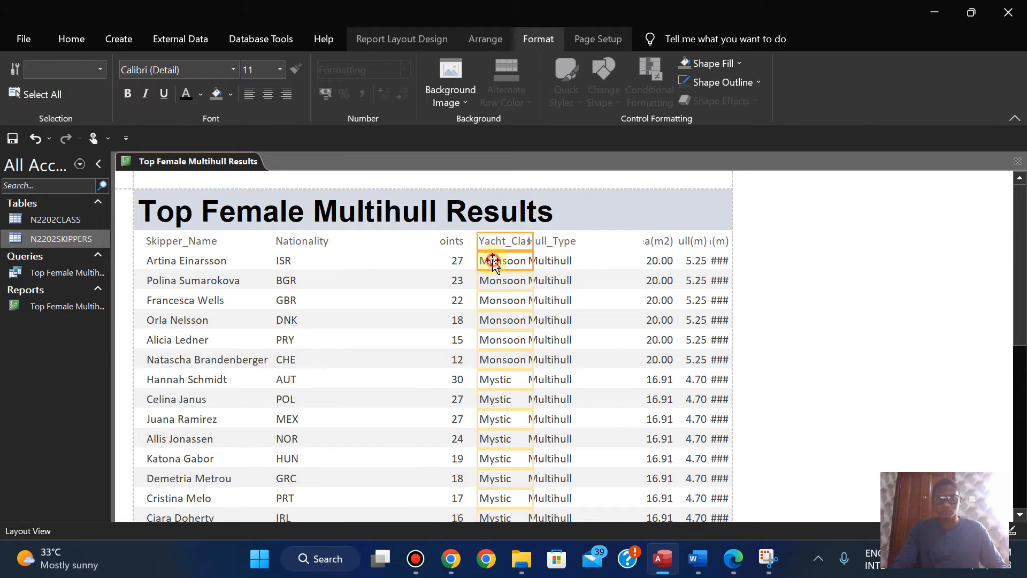
key(Right)
key(Left)
key(Left)
key(Left)
key(Left)
key(Left)
key(Left)
key(Left)
key(Left)
key(Left)
key(Left)
key(Left)
key(Left)
key(Left)
key(Left)
key(Left)
key(Left)
key(Left)
key(Left)
key(Left)
key(Left)
key(Left)
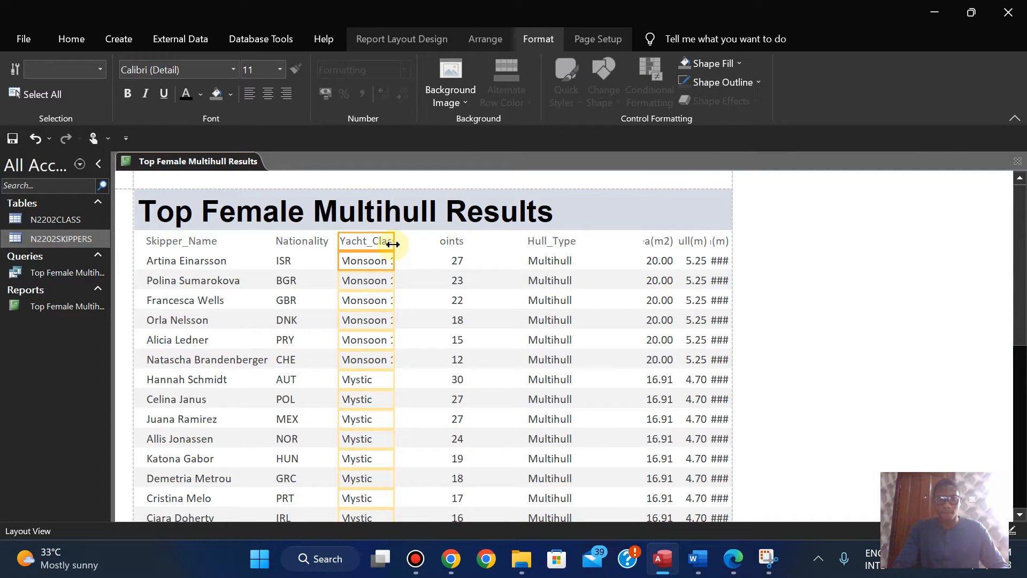
drag(393, 241, 422, 250)
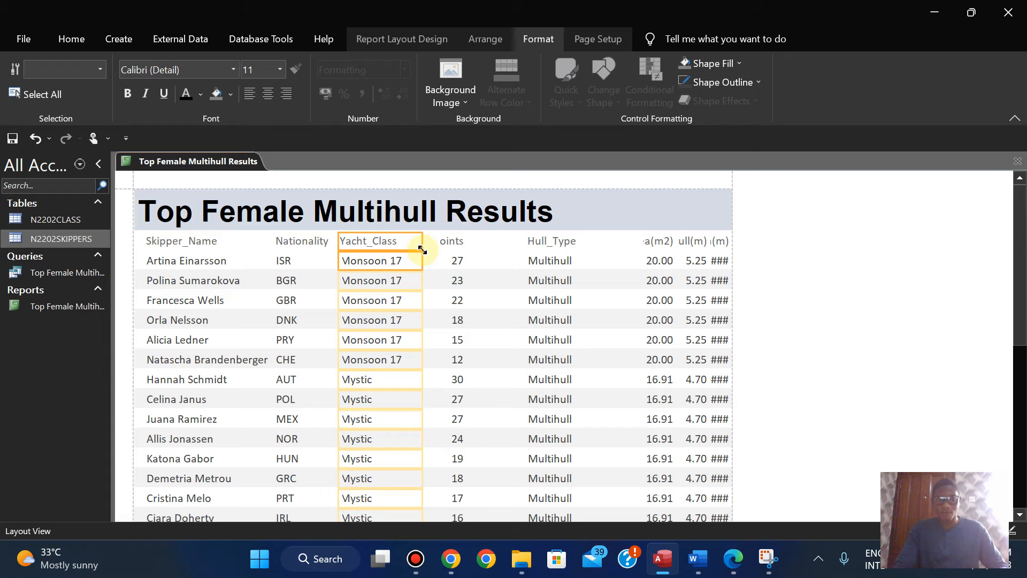
Step: Recheck the field order in the exam paper, then in Access move the Points label and data between Hull_Type and Sail_Area(m2)
click(734, 559)
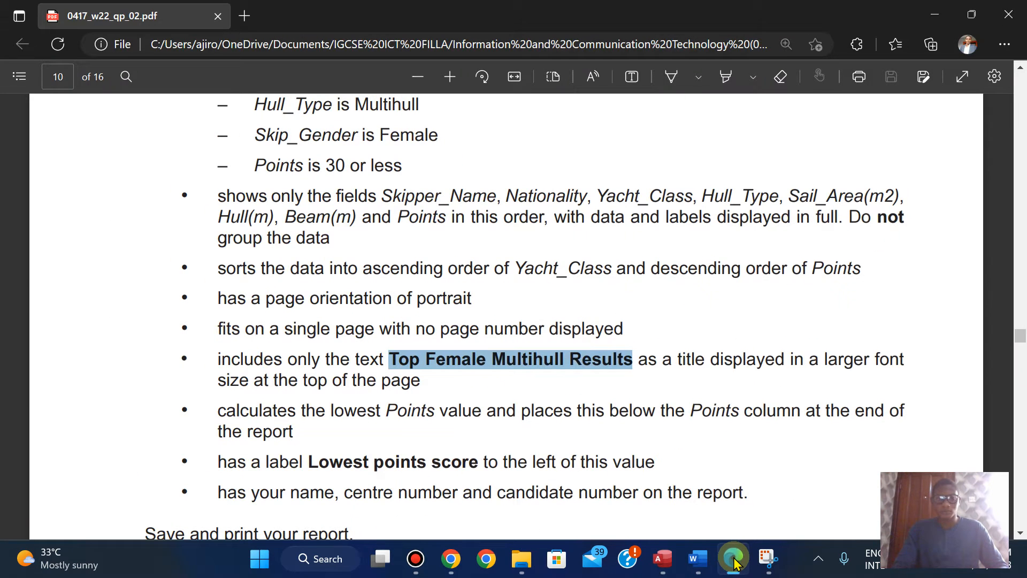
click(734, 558)
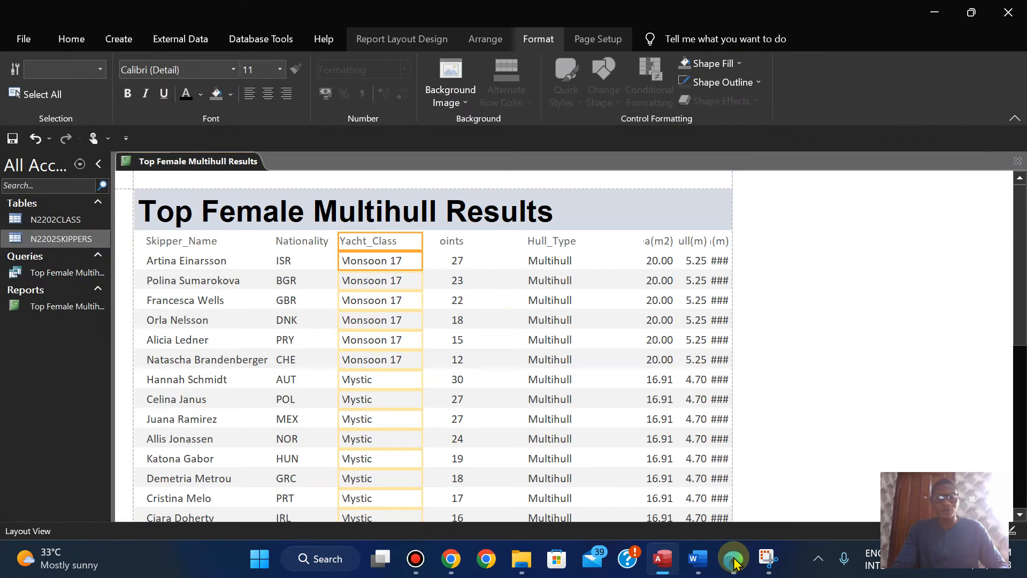
click(454, 245)
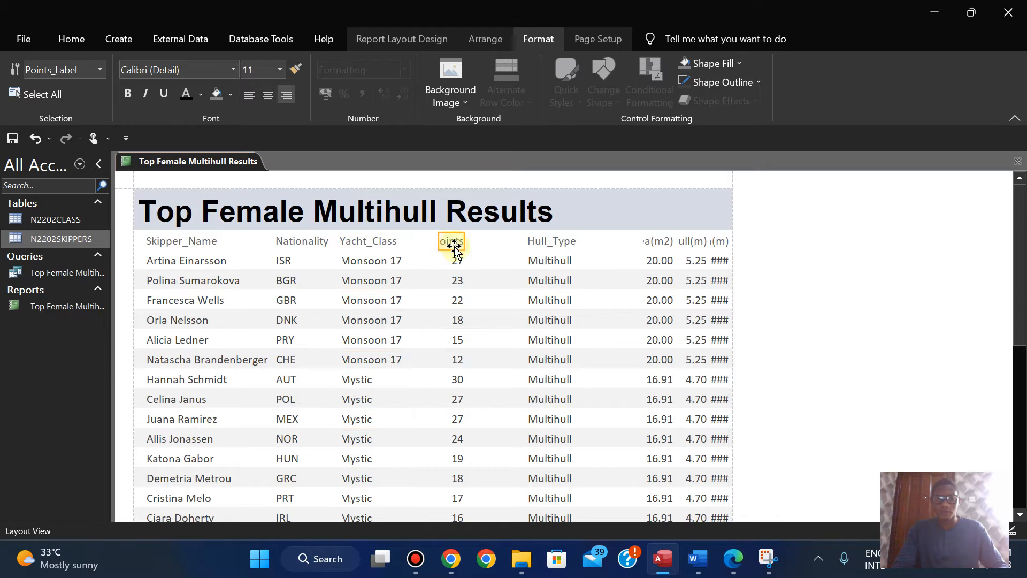
ctrl+click(455, 261)
drag(456, 260, 567, 260)
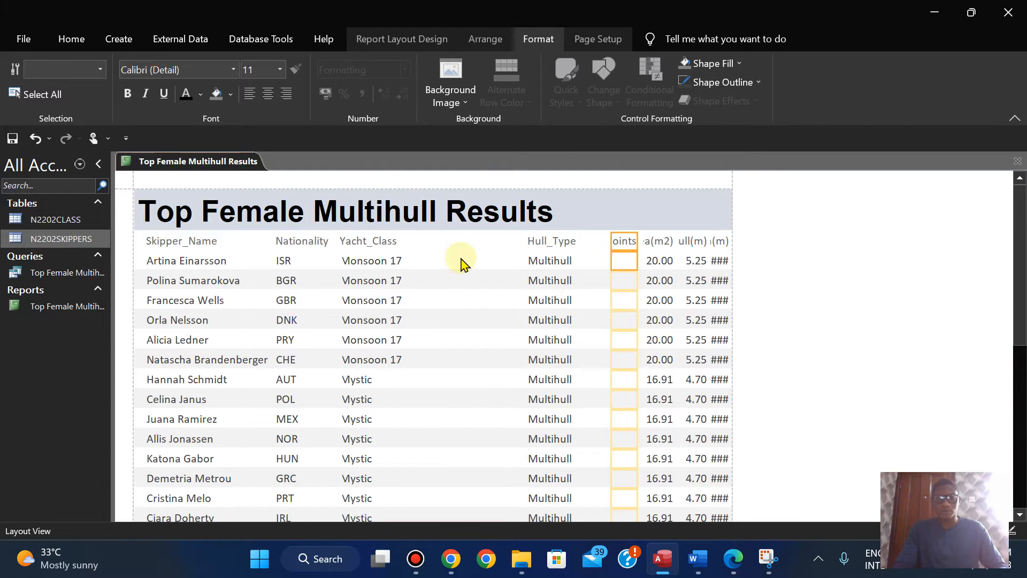
Step: Move the Hull_Type label and data next to the Yacht_Class column
click(541, 241)
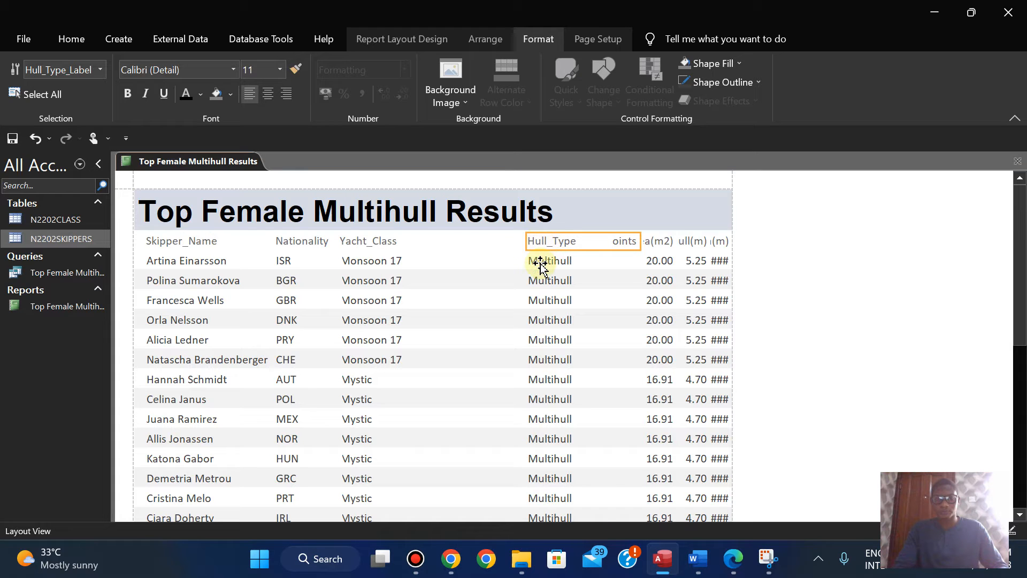
ctrl+click(540, 262)
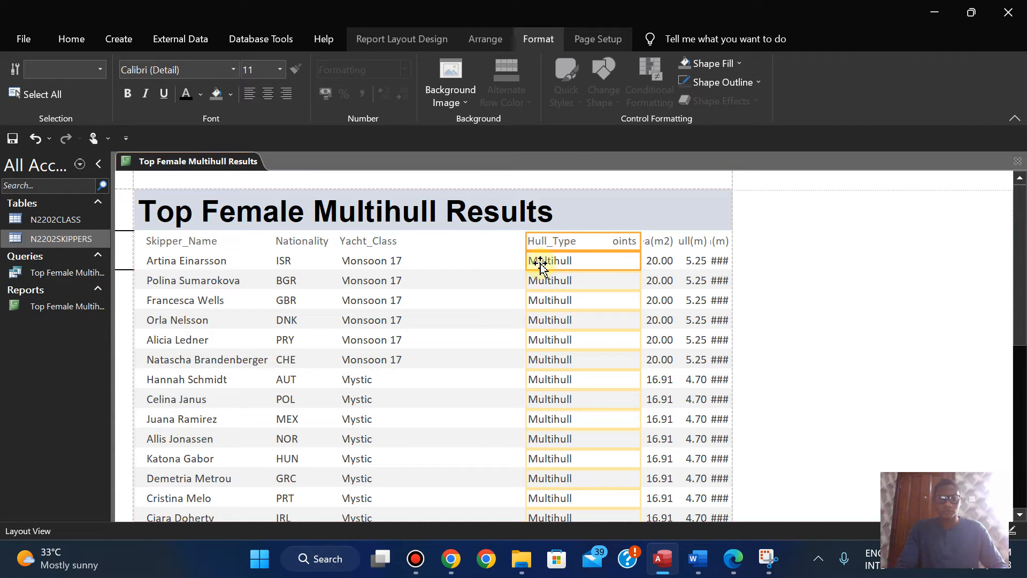
key(Left)
key(Left)
key(Left)
key(Left)
key(Left)
key(Left)
key(Left)
key(Left)
key(Left)
key(Left)
key(Left)
key(Left)
key(Left)
key(Left)
key(Left)
key(Left)
key(Left)
key(Left)
key(Left)
key(Left)
key(Left)
key(Left)
key(Left)
key(Left)
key(Left)
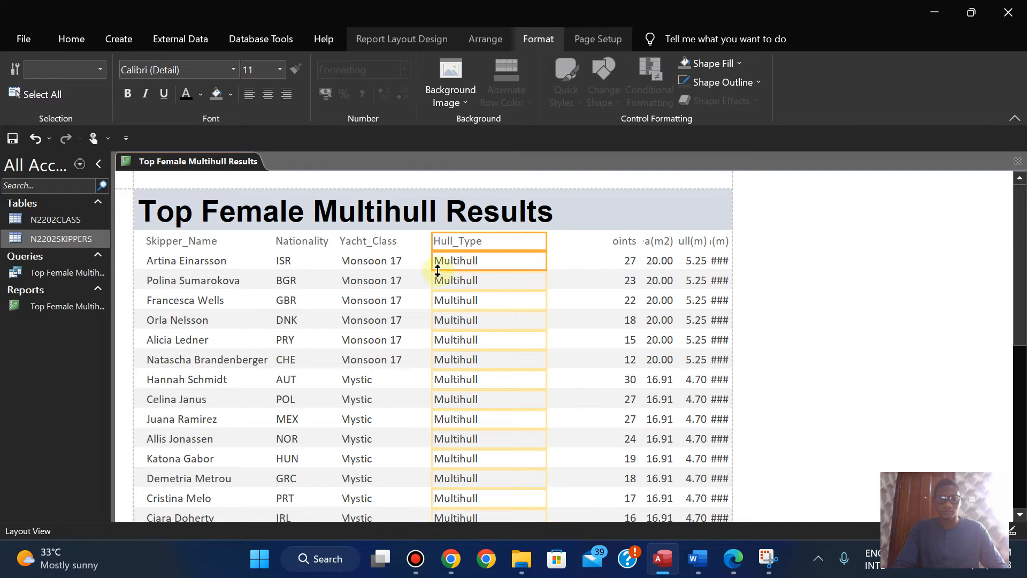
Step: Narrow the Hull_Type label and data to sit just wider than their text
click(376, 253)
click(374, 242)
click(459, 239)
ctrl+click(455, 266)
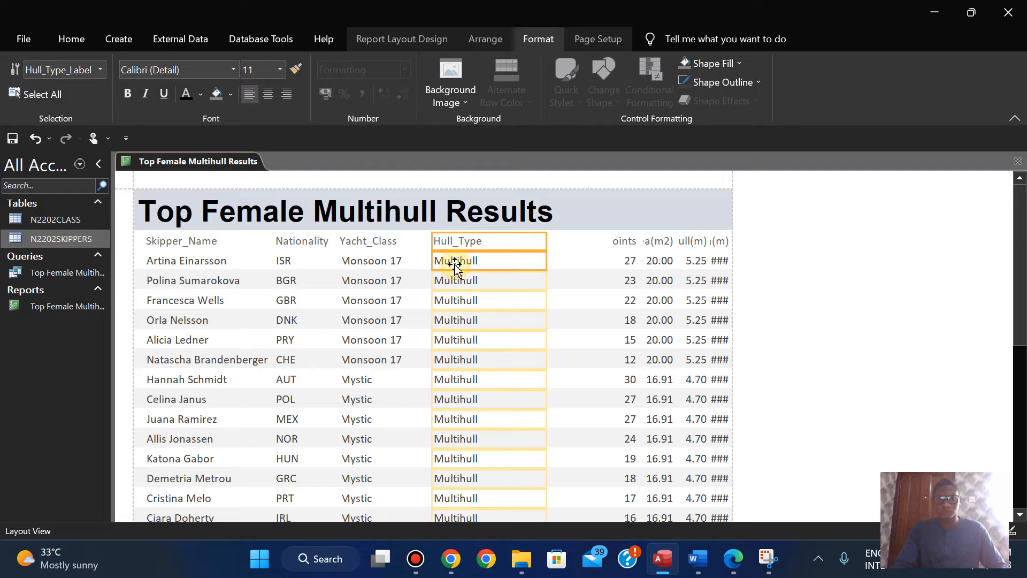
drag(546, 239, 501, 238)
Step: Recheck the field order in the exam paper, then in Access move the Sail_Area(m2), Hull(m) and Beam(m) columns together beside Hull_Type
click(730, 561)
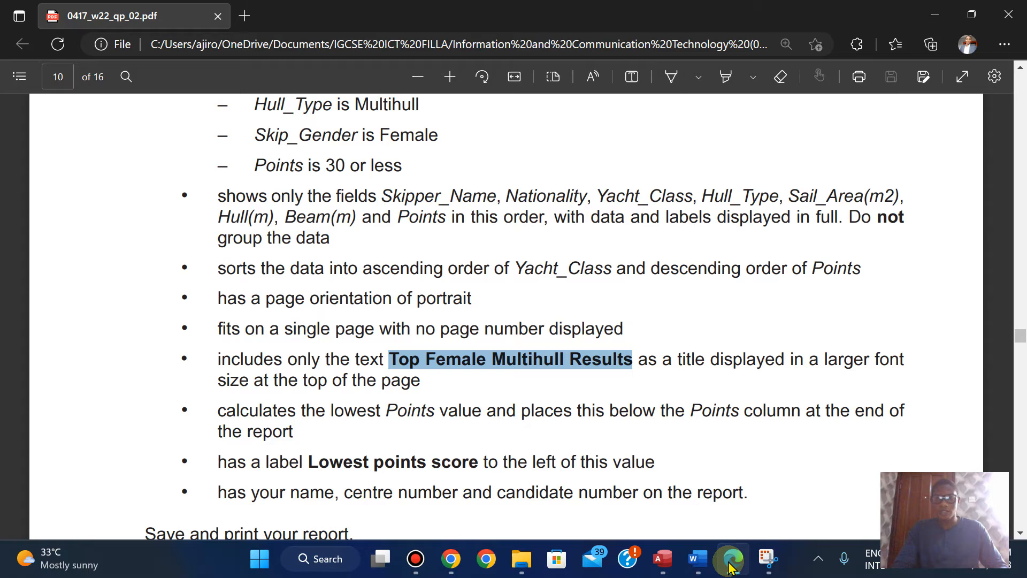
click(730, 562)
click(730, 562)
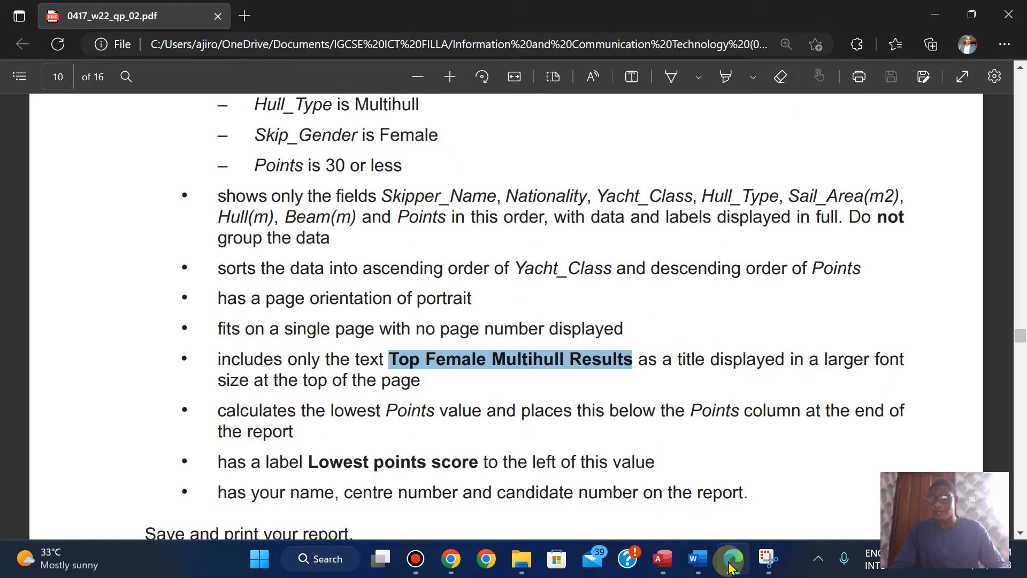
click(731, 565)
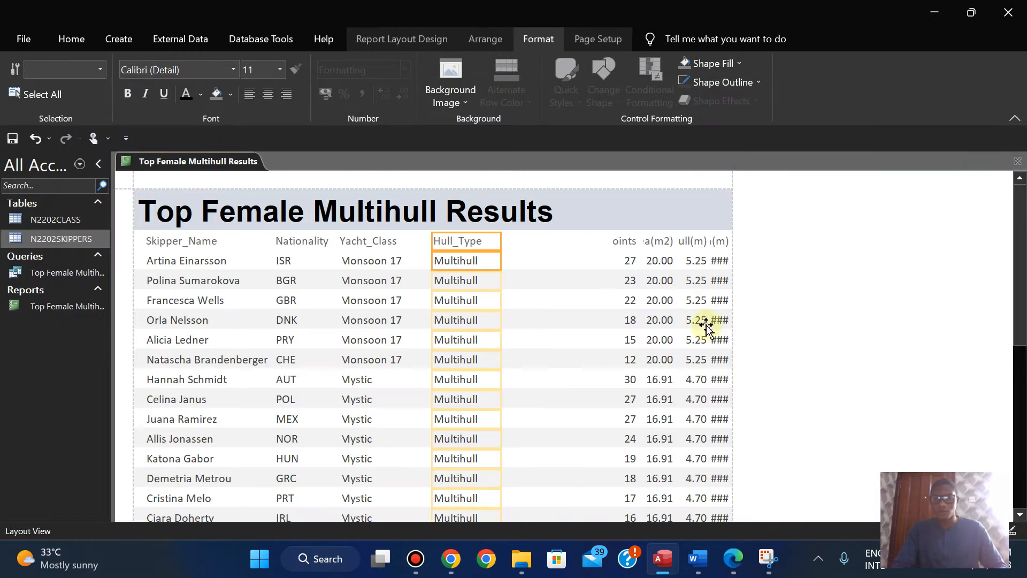
click(660, 242)
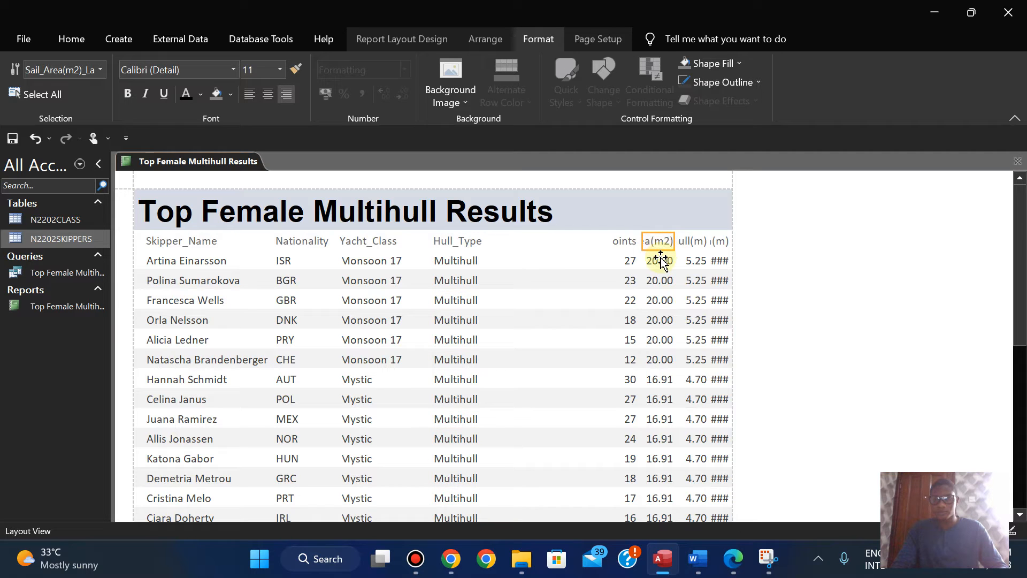
ctrl+click(660, 260)
ctrl+click(692, 260)
ctrl+click(720, 262)
key(Left)
key(Left)
key(Left)
key(Left)
key(Left)
key(Left)
key(Left)
key(Left)
key(Left)
key(Left)
key(Left)
key(Left)
key(Left)
key(Left)
key(Left)
key(Left)
key(Left)
key(Left)
key(Left)
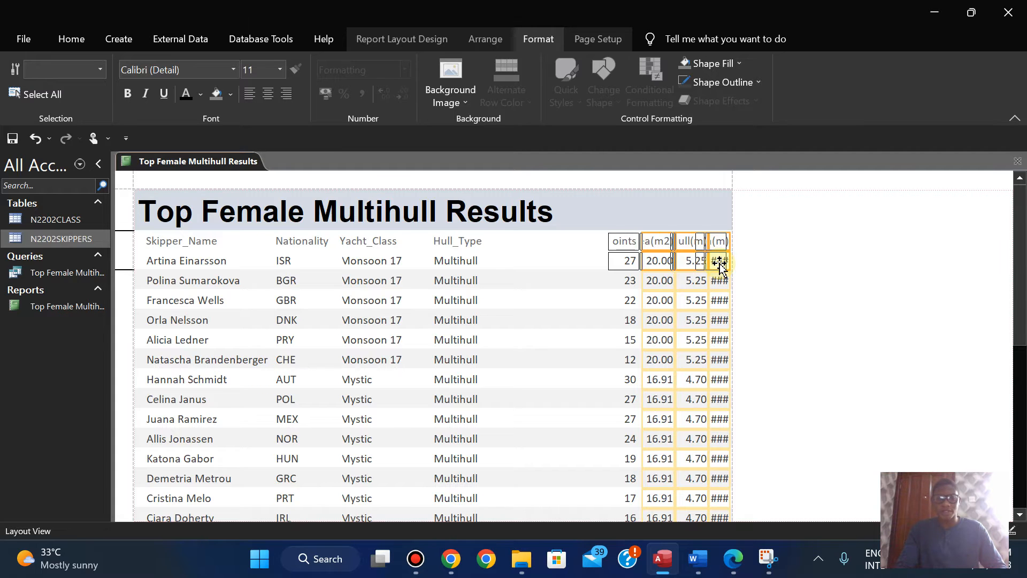
key(Left)
key(Left)
key(Left)
key(Left)
key(Left)
key(Left)
key(Left)
key(Left)
key(Left)
key(Left)
key(Left)
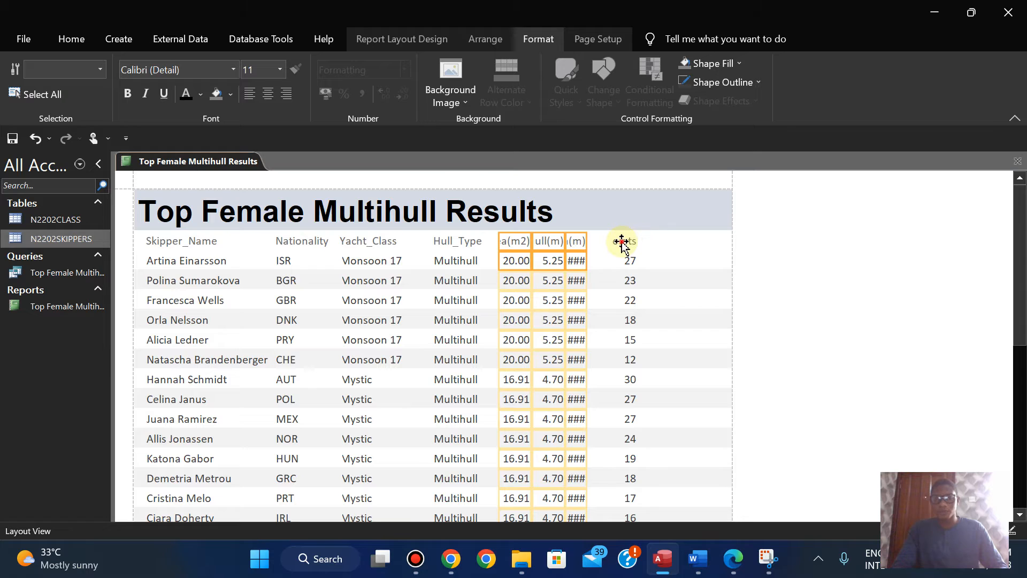
Step: Move the Points label and data away from Beam(m) towards the report's right edge
click(622, 244)
shift+click(626, 261)
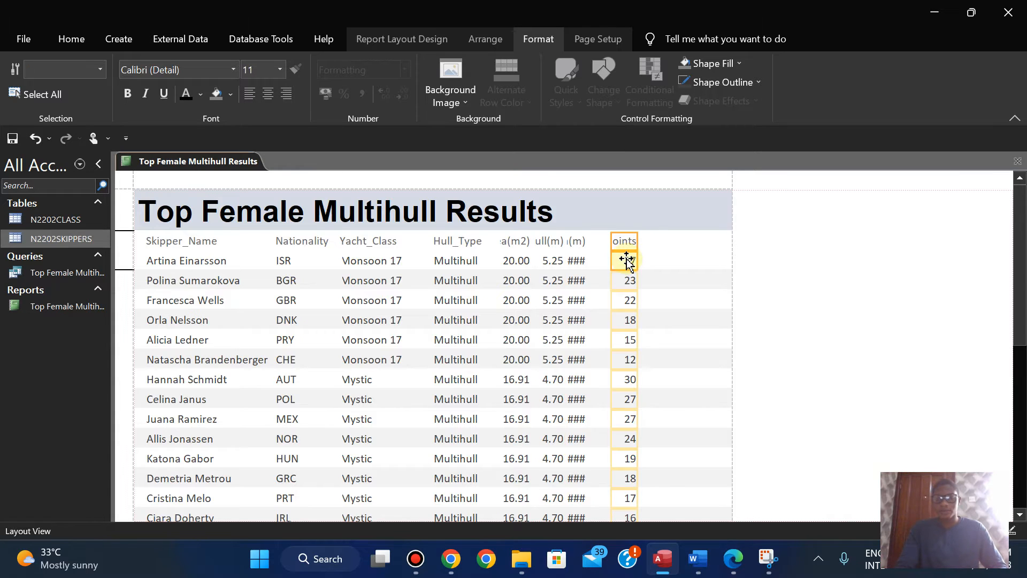
drag(627, 260, 663, 261)
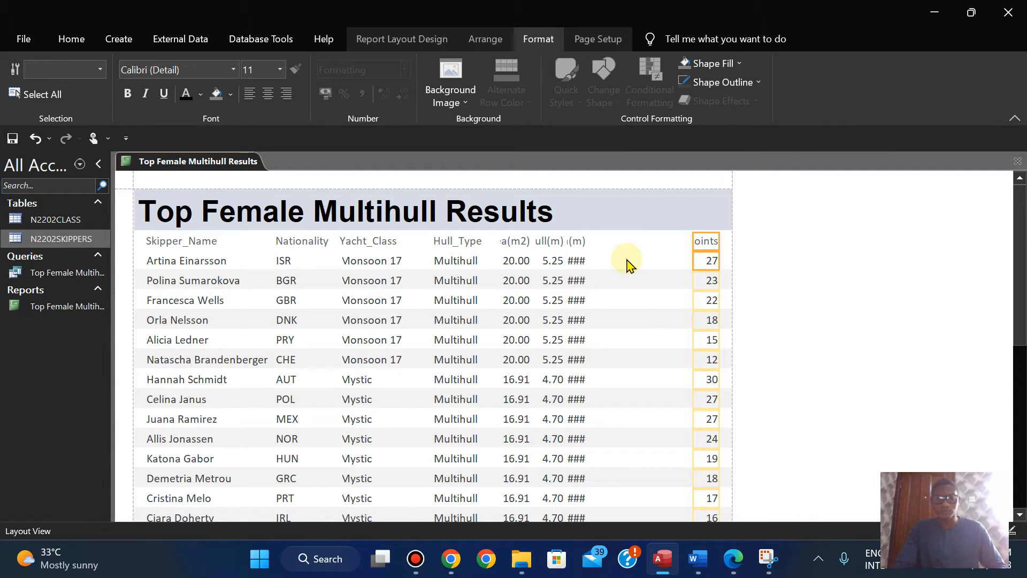
Step: Widen the Points column to show its full label and left-align it close against the report's right edge
click(578, 241)
click(704, 242)
shift+click(707, 260)
mouse_move(693, 238)
mouse_down()
mouse_move(669, 239)
mouse_move(682, 239)
mouse_up()
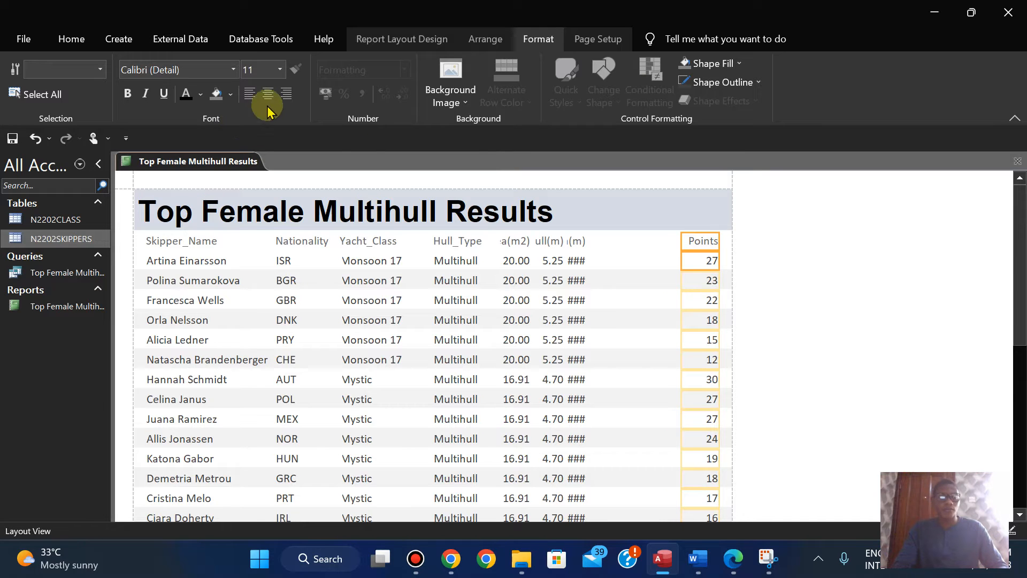
click(249, 97)
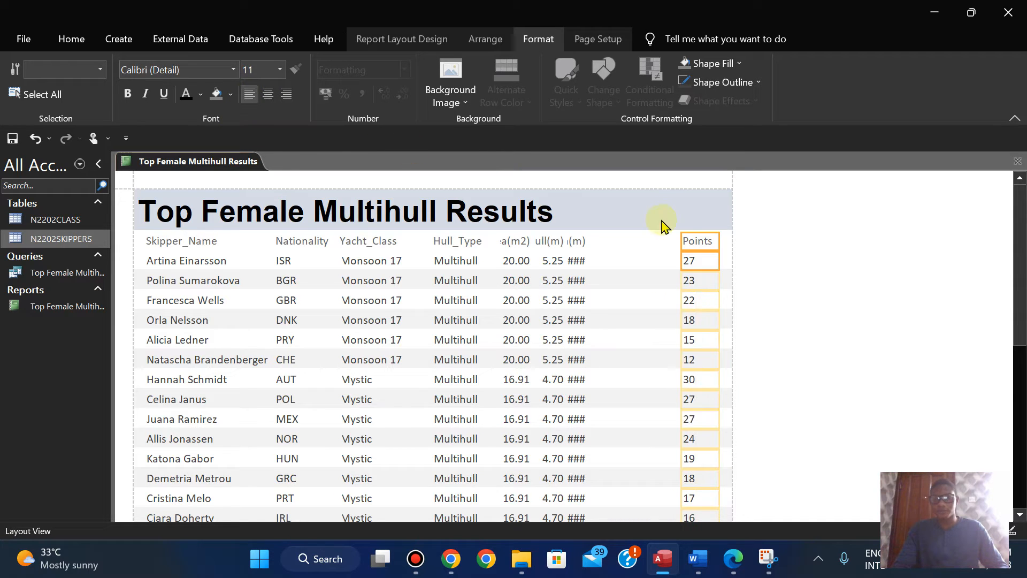
key(Right)
key(Right)
key(Right)
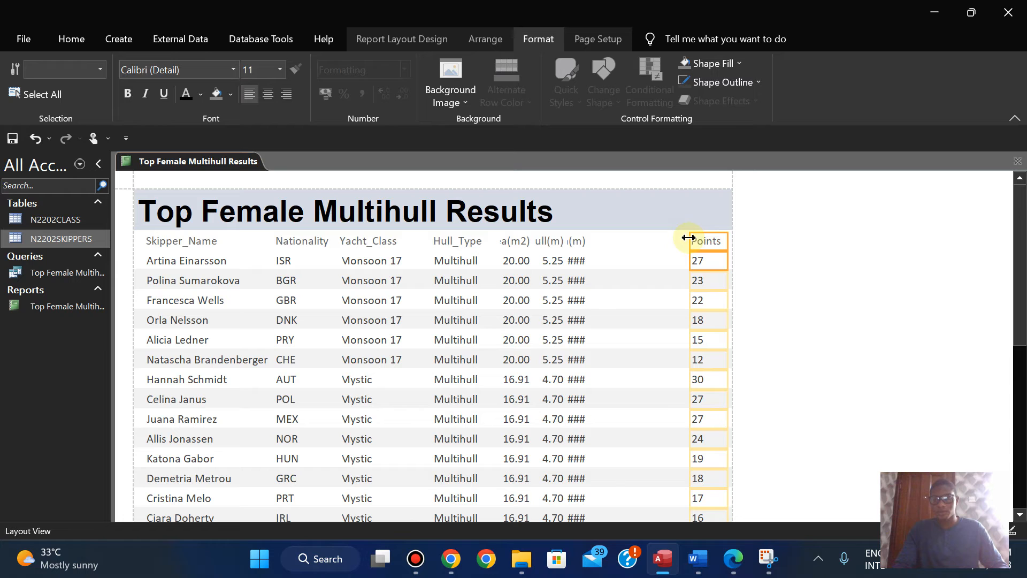
Step: Move the Beam(m) label and data across to sit near the Points column
click(575, 241)
shift+click(575, 259)
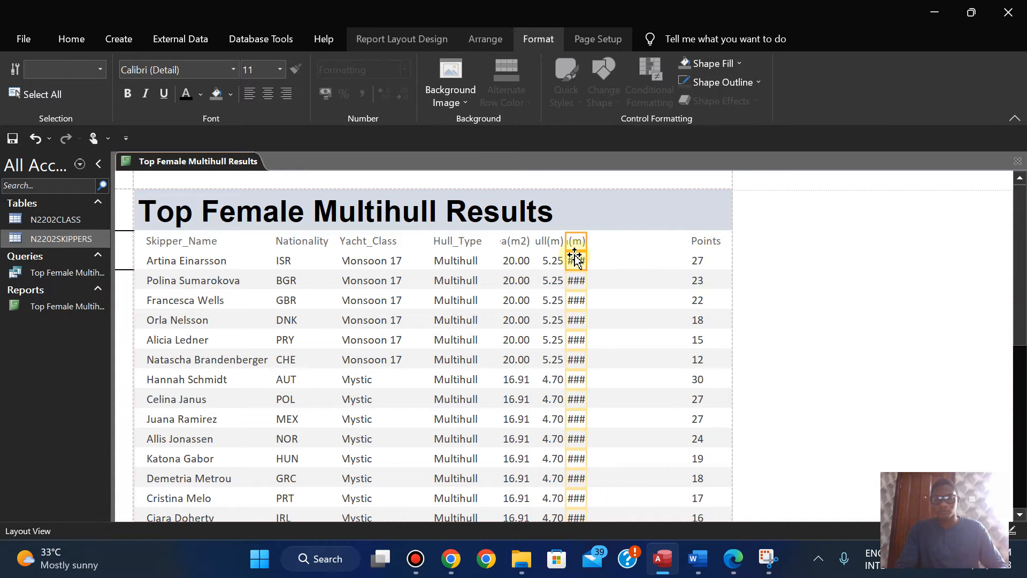
key(Right)
key(Right)
key(Right)
key(Right)
key(Right)
key(Right)
key(Right)
key(Right)
key(Right)
key(Right)
key(Right)
key(Right)
key(Right)
key(Right)
key(Right)
key(Right)
key(Right)
key(Right)
key(Right)
key(Right)
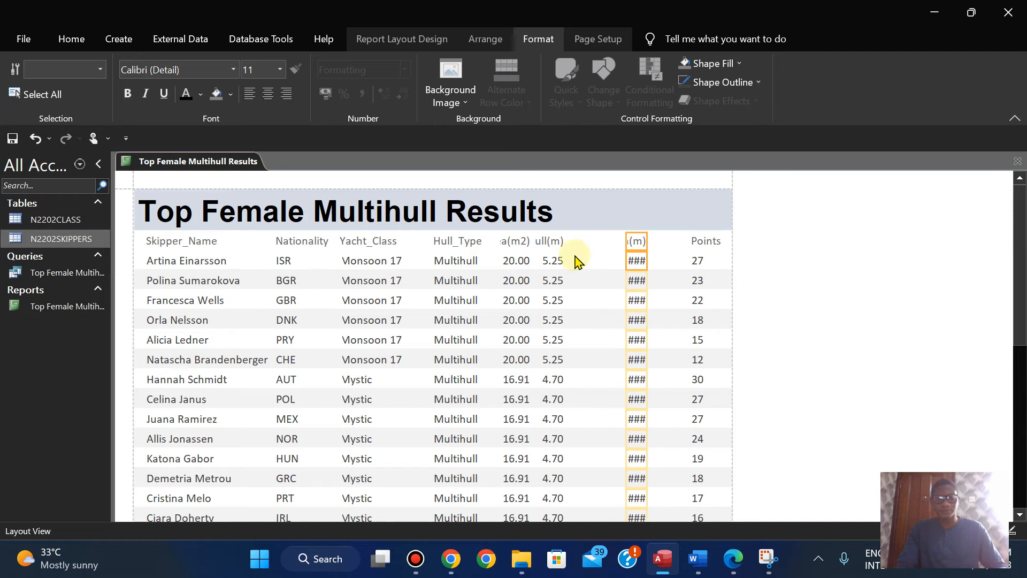
key(Right)
key(Right)
key(Right)
key(Right)
key(Right)
key(Right)
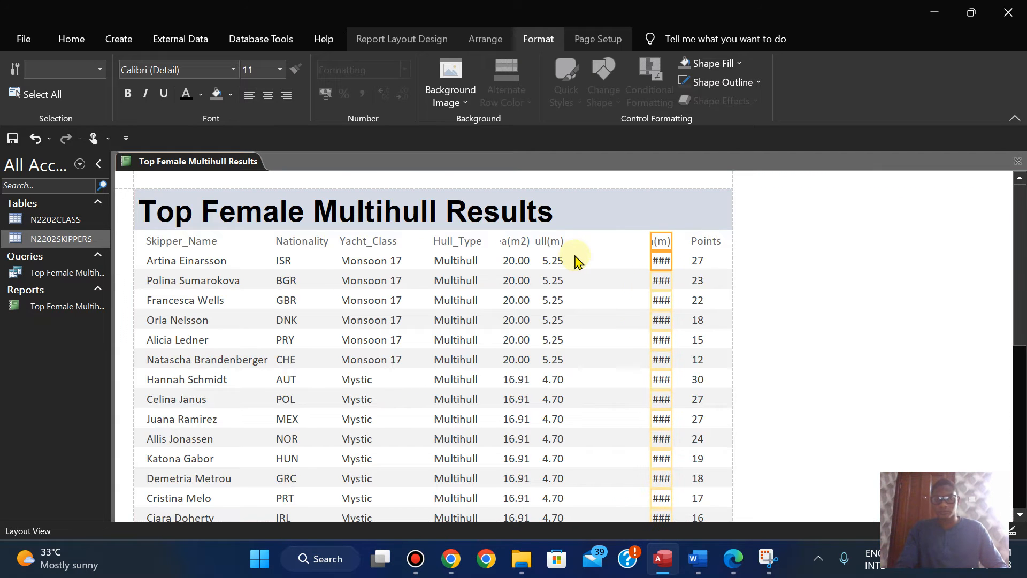
Step: Widen the Beam(m) column until its label and values show in full, and left-align both
drag(652, 241, 630, 242)
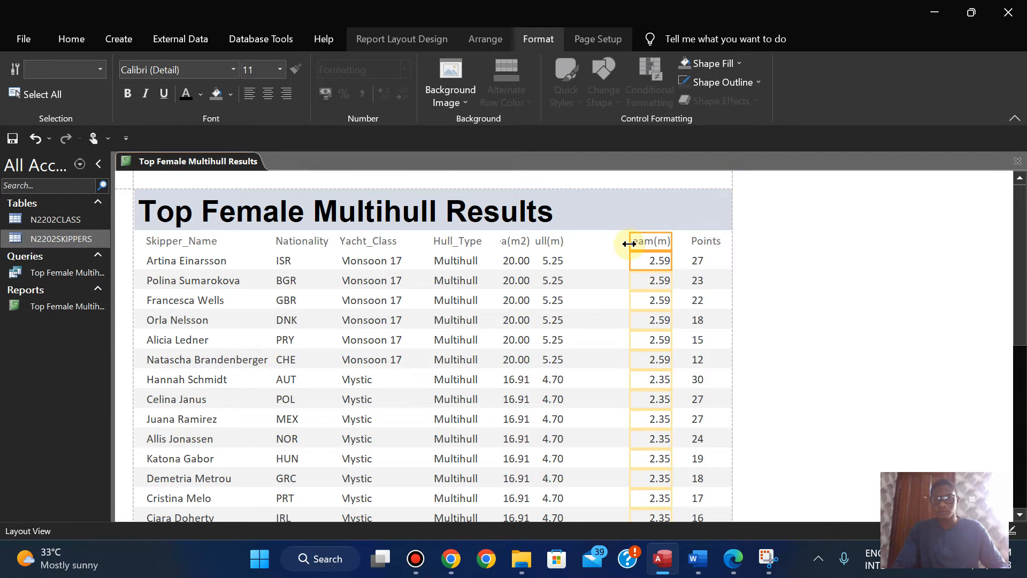
click(251, 94)
drag(671, 245, 683, 241)
Step: Move the Hull(m) label and data across to sit near the Beam(m) column
click(550, 241)
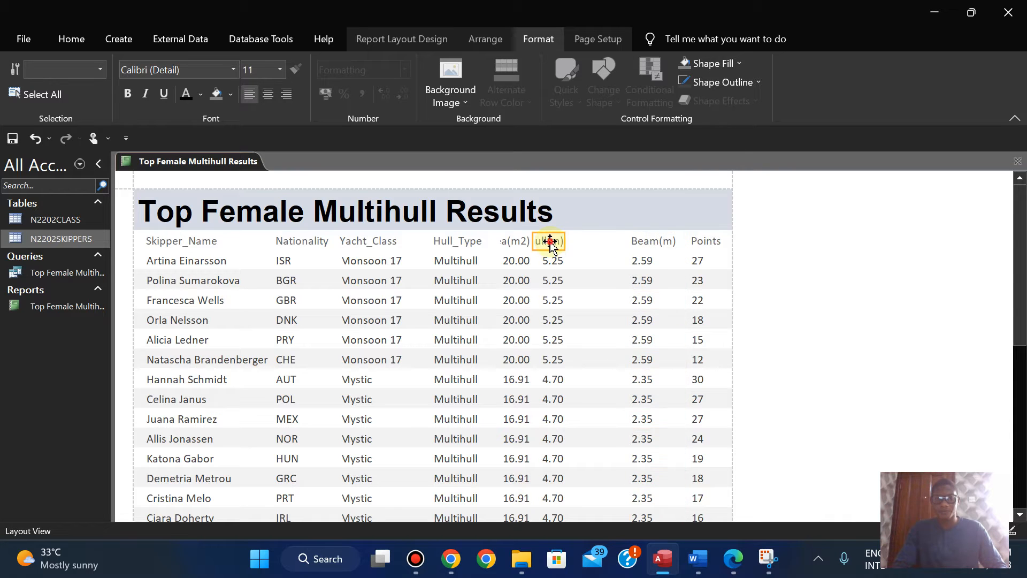
shift+click(551, 261)
key(Right)
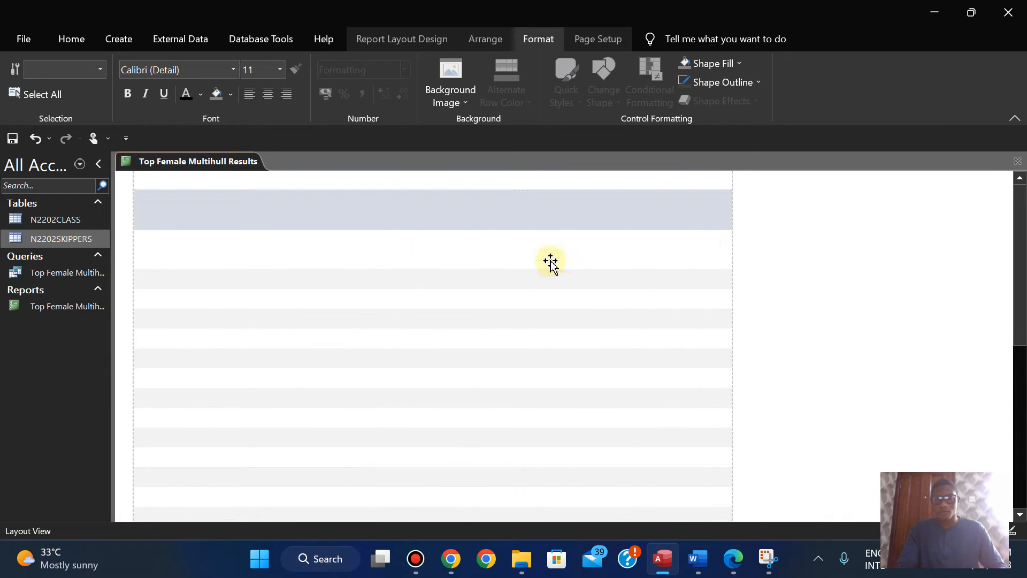
key(Right)
key(Right)
key(Right)
key(Right)
key(Right)
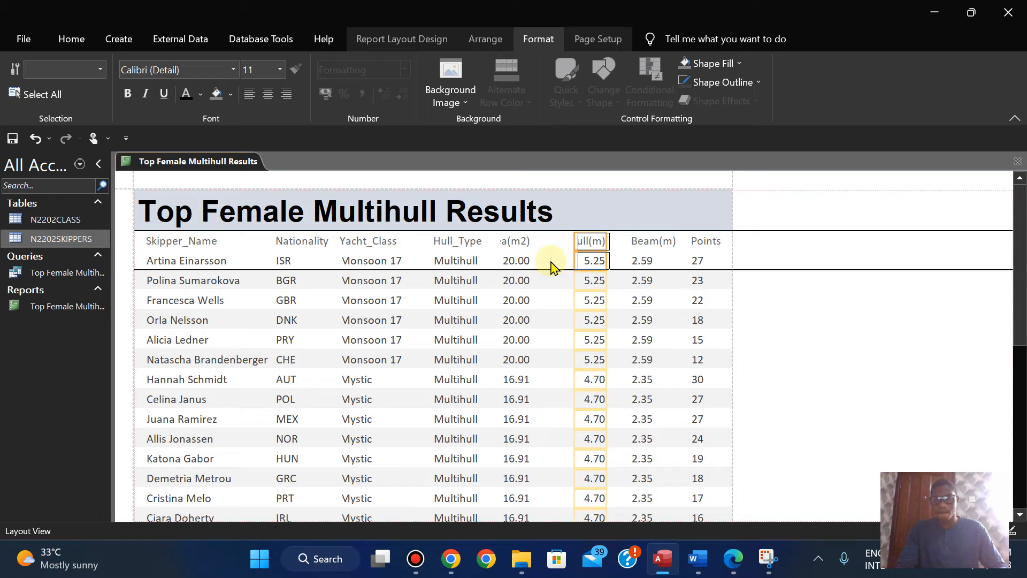
key(Left)
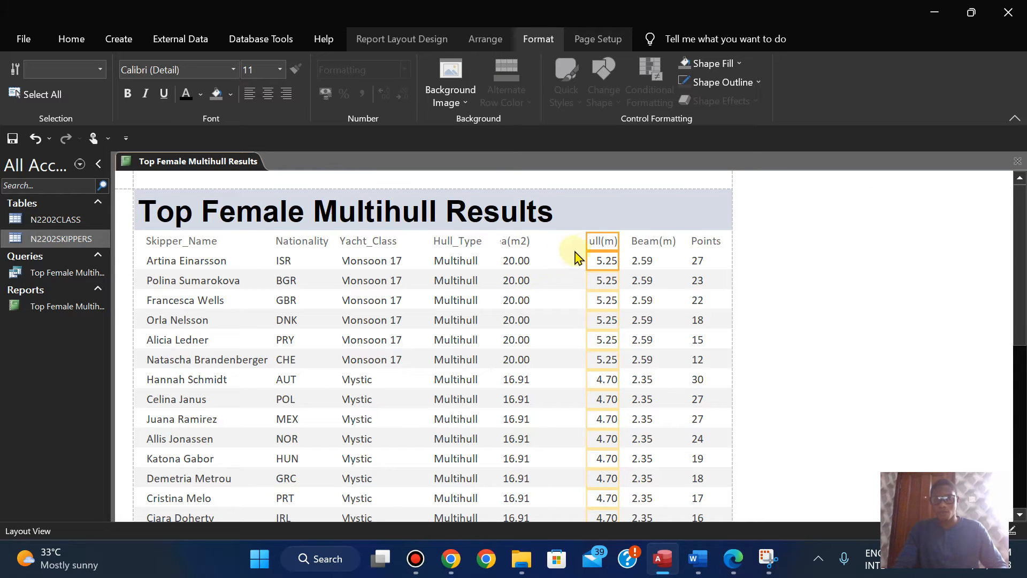
Step: Widen the Hull(m) column to show its full label, left-align it and nudge it closer to Beam(m)
mouse_move(588, 242)
mouse_down()
mouse_move(562, 244)
mouse_move(572, 244)
mouse_up()
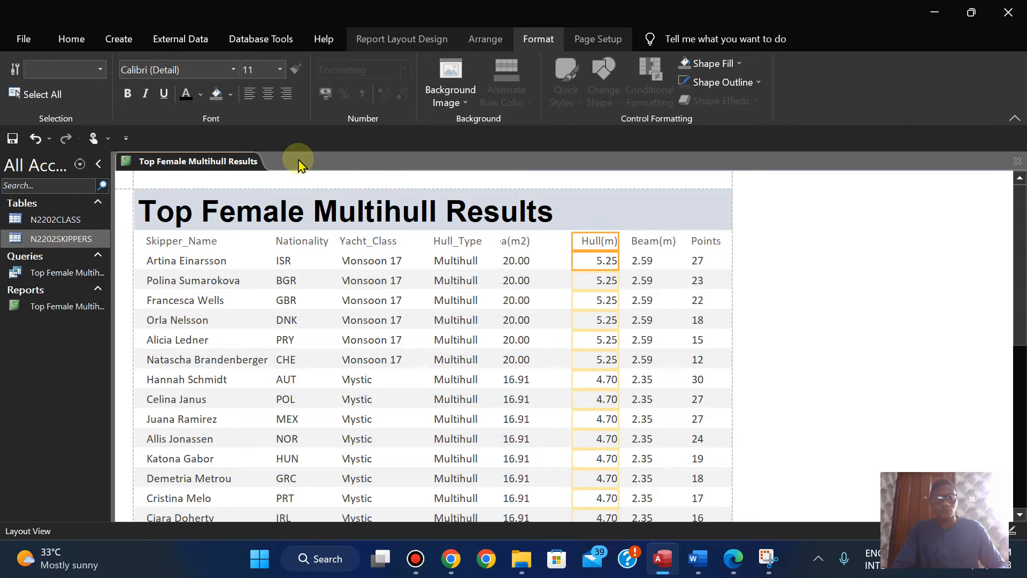
click(248, 102)
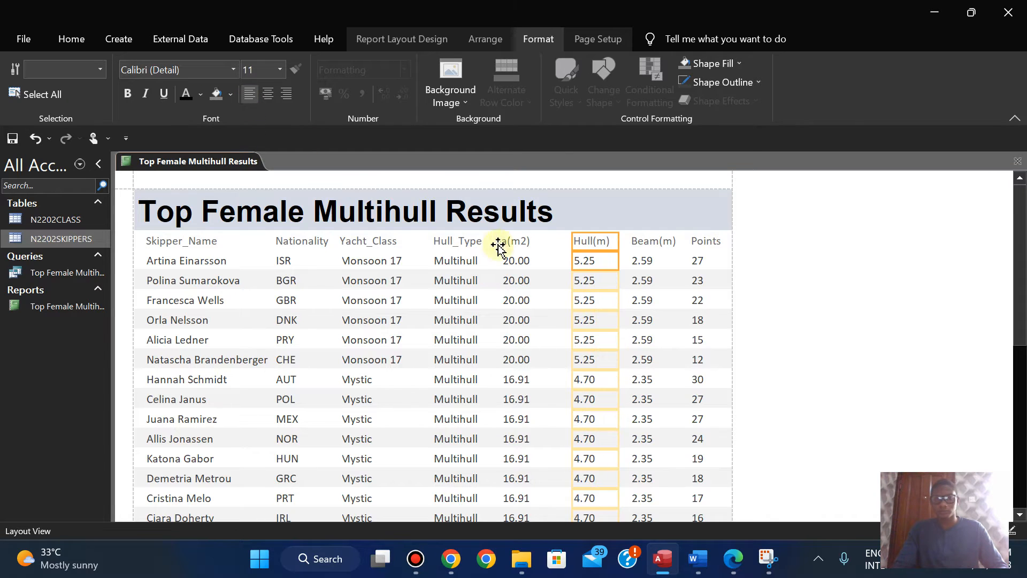
key(Right)
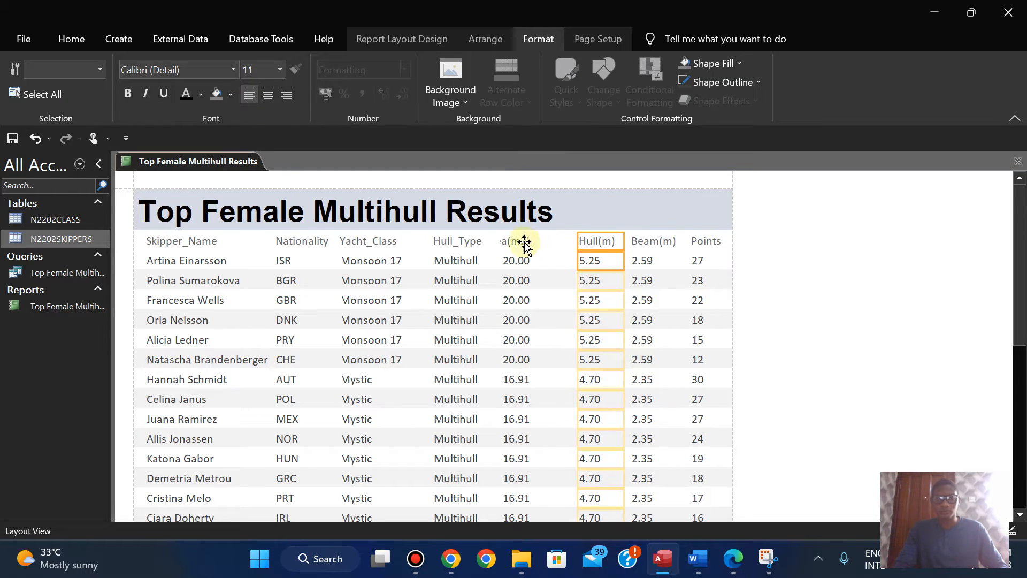
Step: Move the Sail_Area(m2) label and data across towards Hull(m), extend them to meet that column and left-align both
click(515, 241)
shift+click(514, 260)
key(Right)
key(Right)
key(Right)
key(Right)
key(Right)
key(Right)
key(Right)
key(Right)
key(Left)
key(Left)
drag(552, 240, 566, 242)
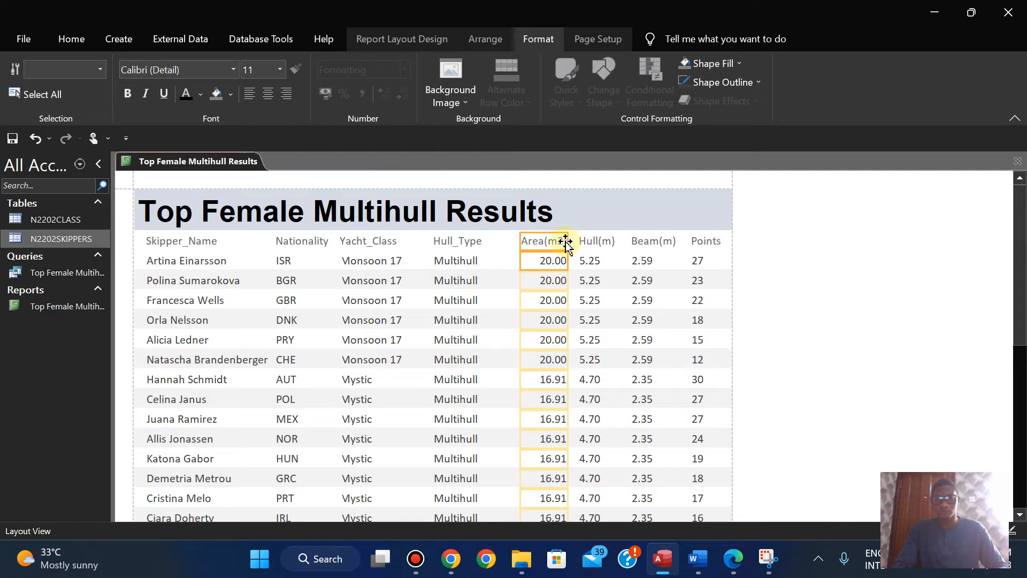
click(254, 89)
Step: Widen the Sail_Area(m2) label and data towards Hull_Type until the full label shows
click(523, 241)
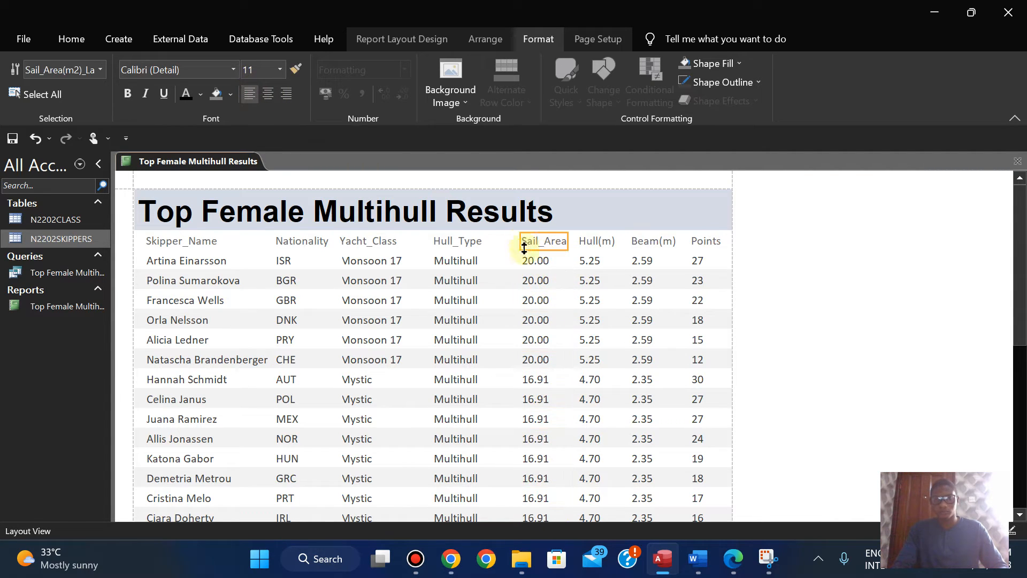
click(528, 264)
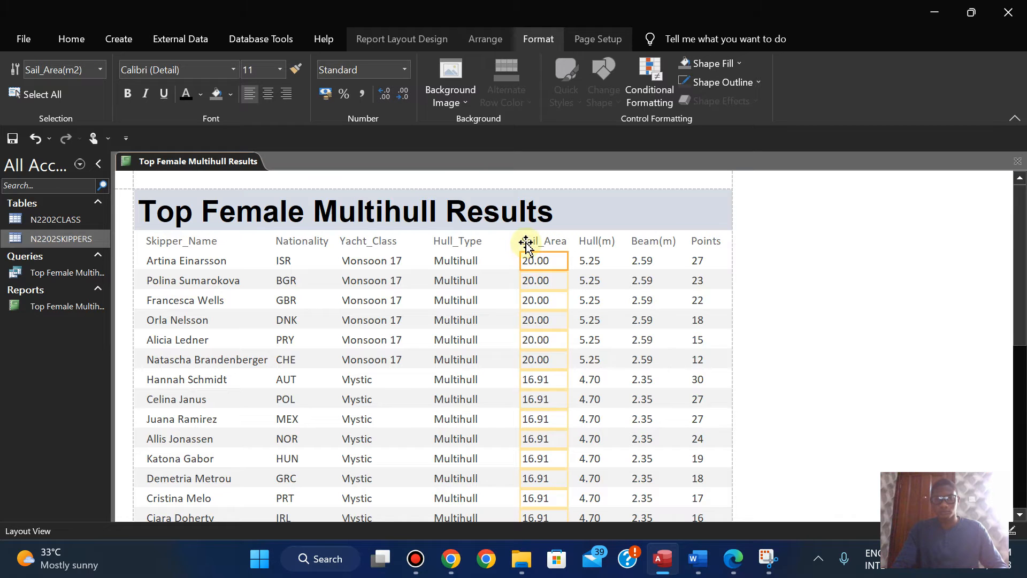
ctrl+click(526, 242)
drag(520, 242, 490, 243)
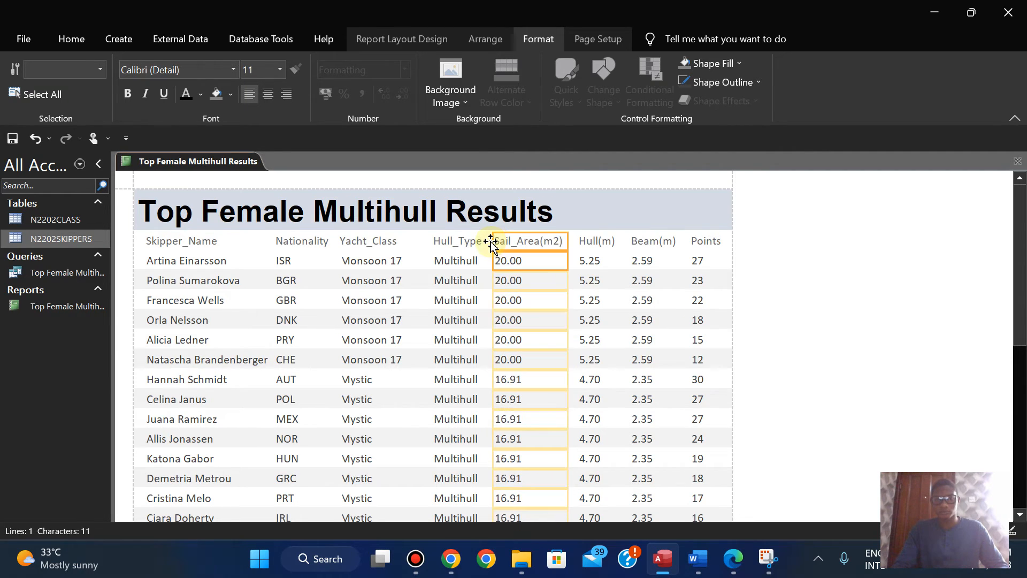
click(838, 280)
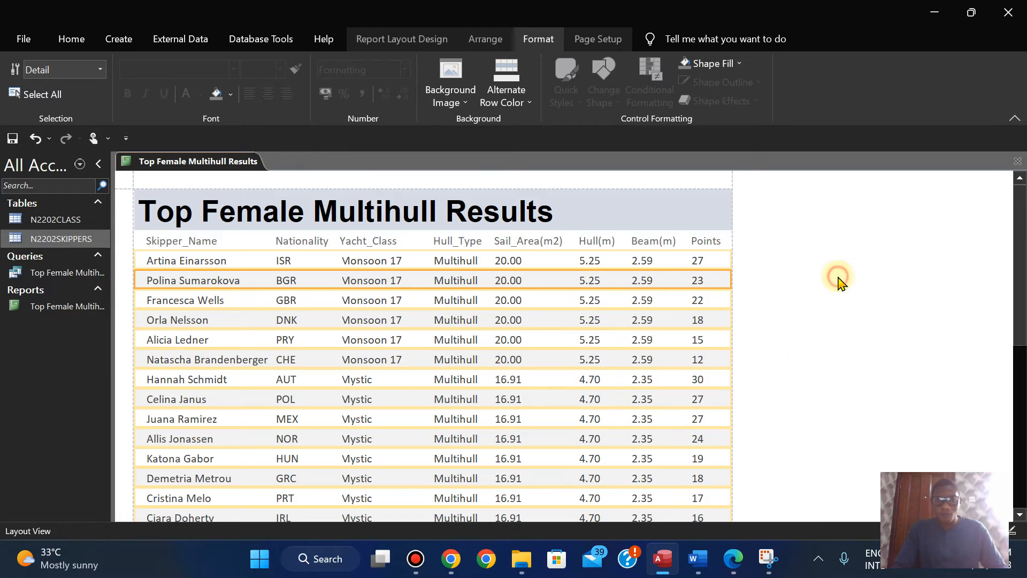
Step: Compare the report with the 0417_w22_qp_02.pdf exam paper in Edge, checking field order, sorting, portrait orientation and page number requirements
click(393, 244)
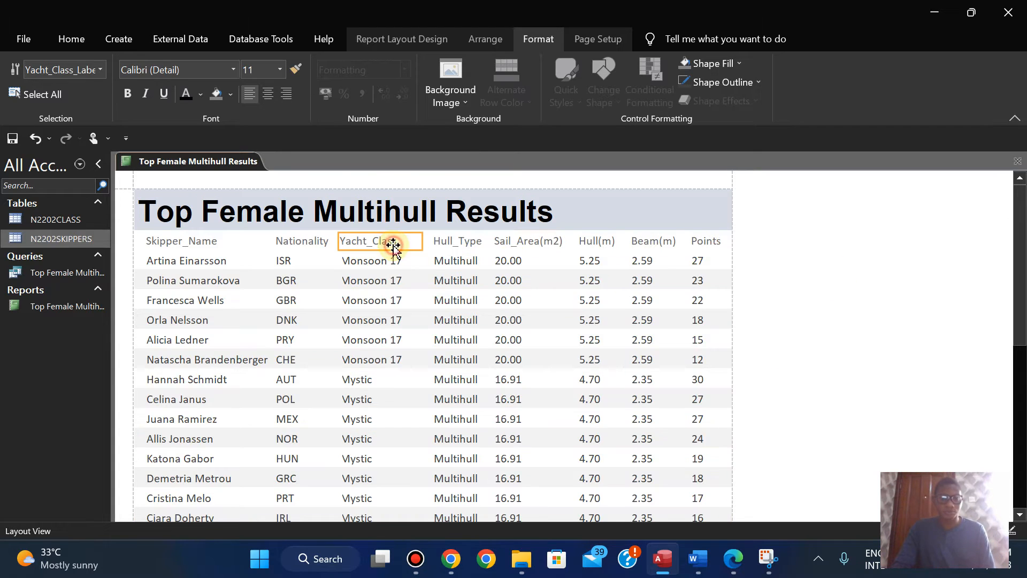
click(730, 569)
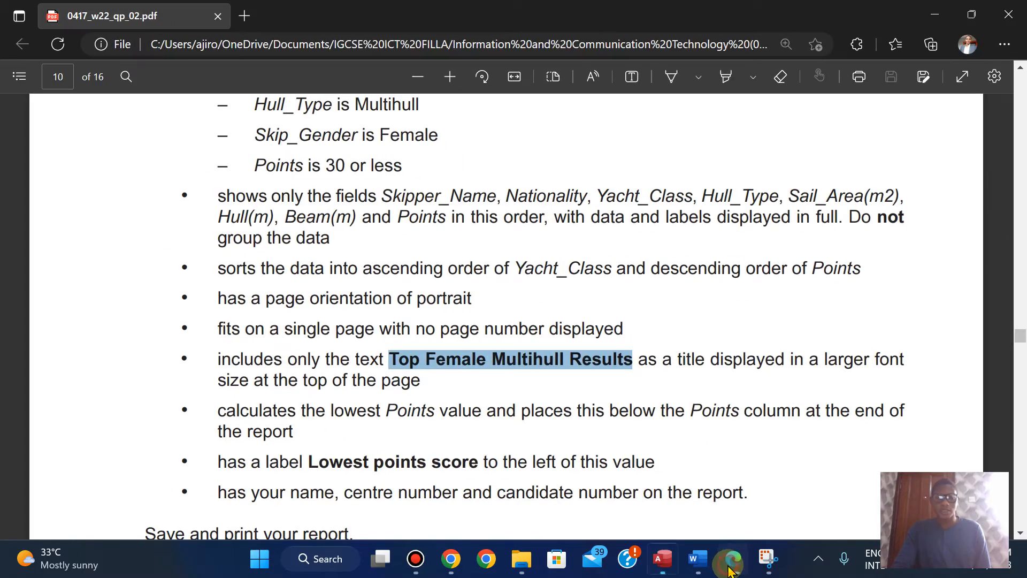
click(730, 568)
click(731, 568)
click(730, 568)
click(731, 569)
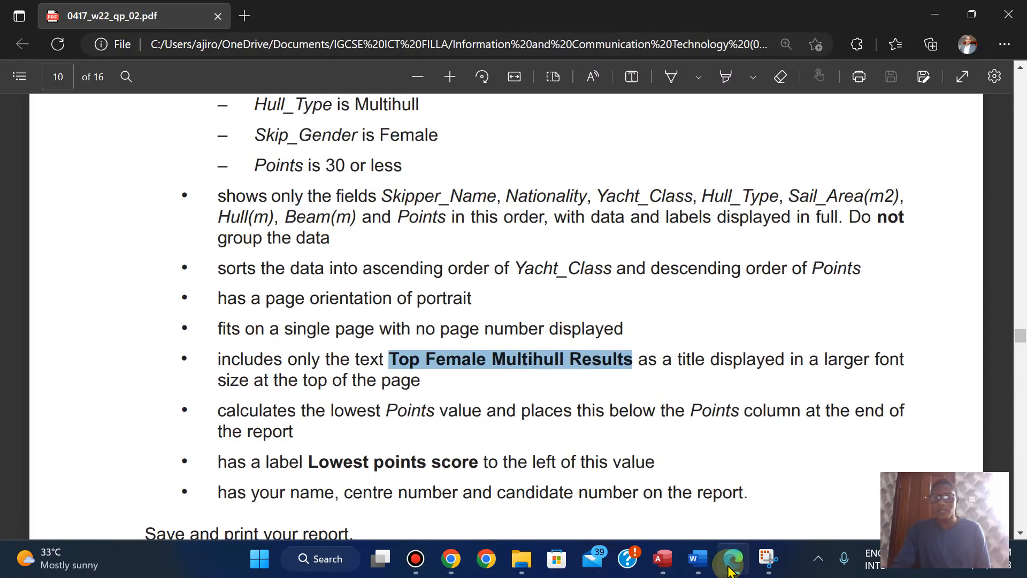
click(730, 568)
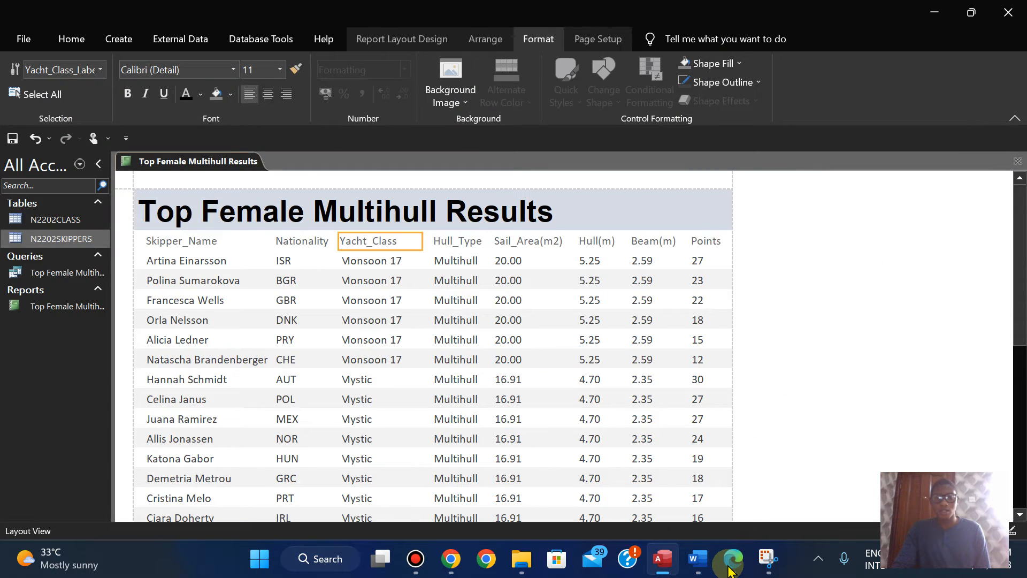
click(731, 559)
click(731, 569)
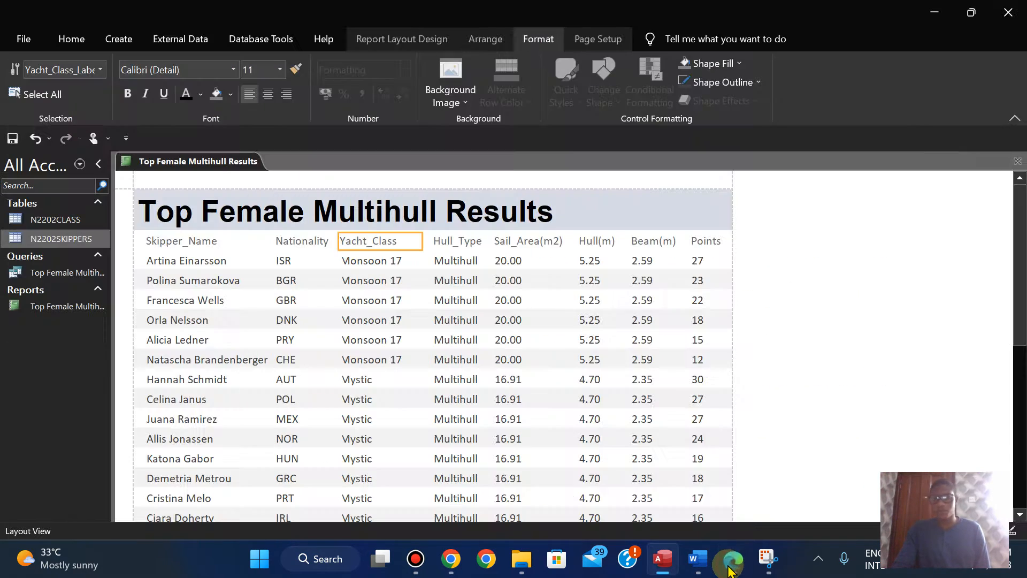
click(731, 569)
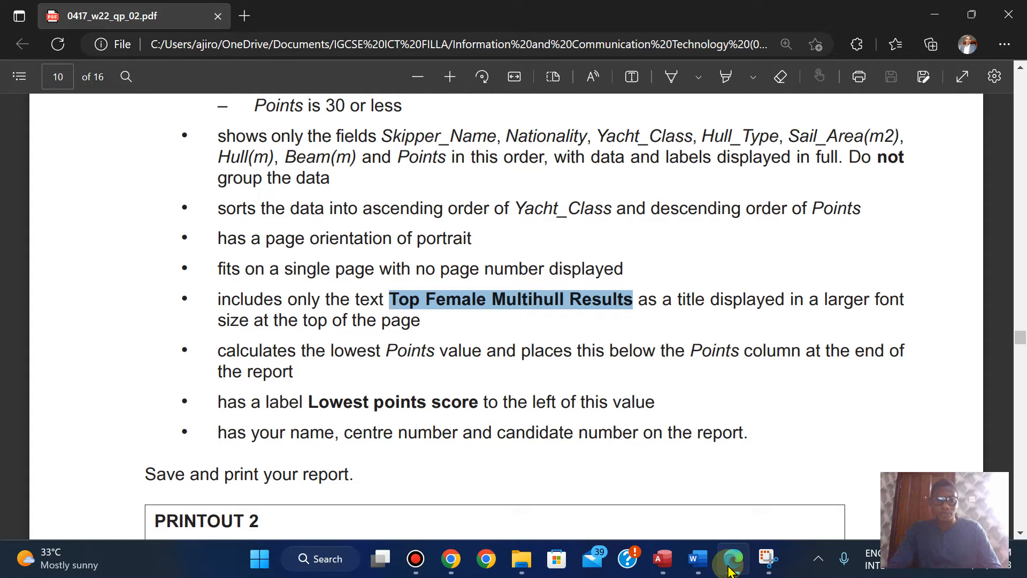
click(732, 560)
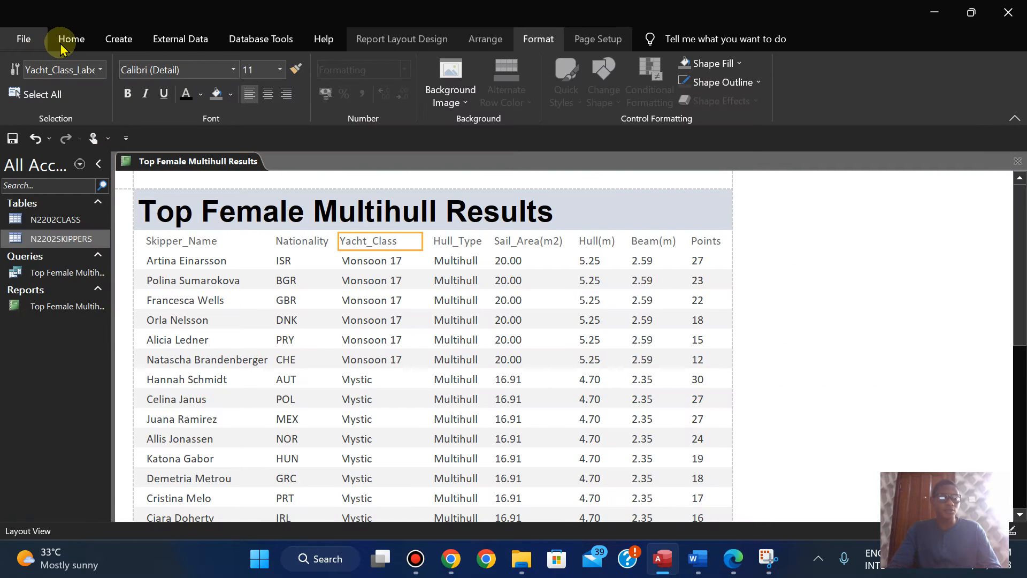
Step: Open the report in Design View and delete the page number control from the Page Footer
click(70, 39)
click(22, 80)
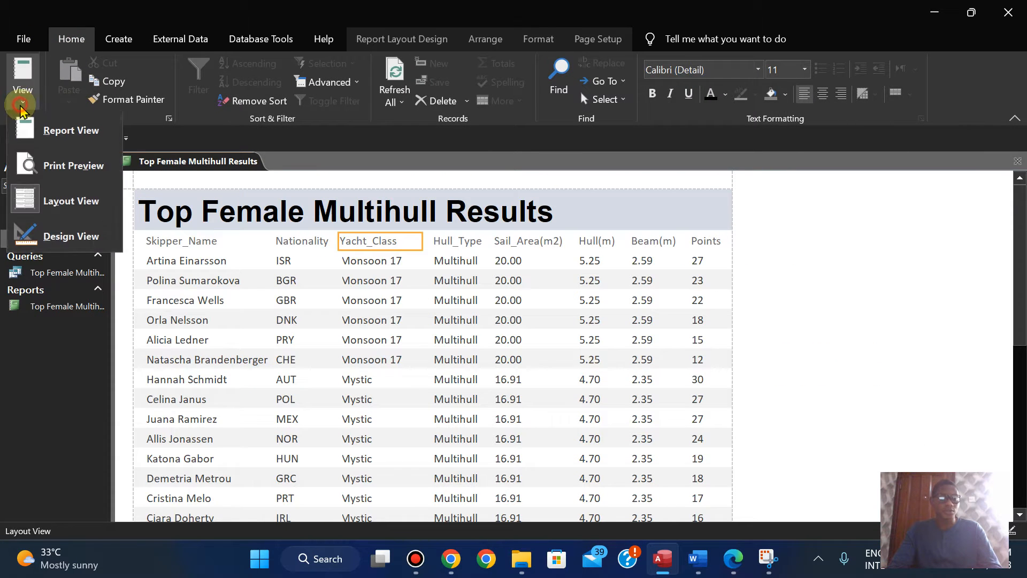
click(52, 234)
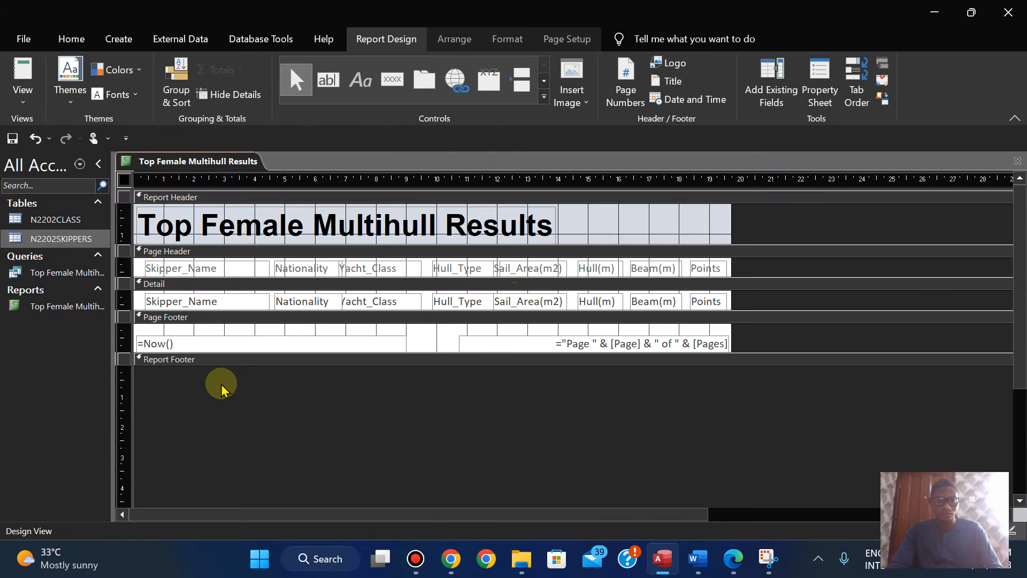
click(576, 348)
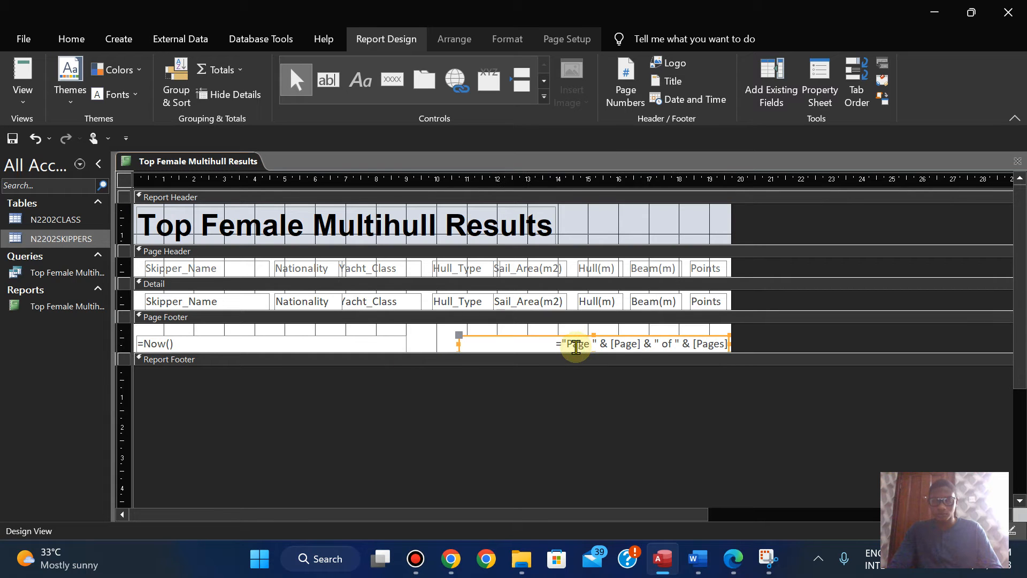
key(Delete)
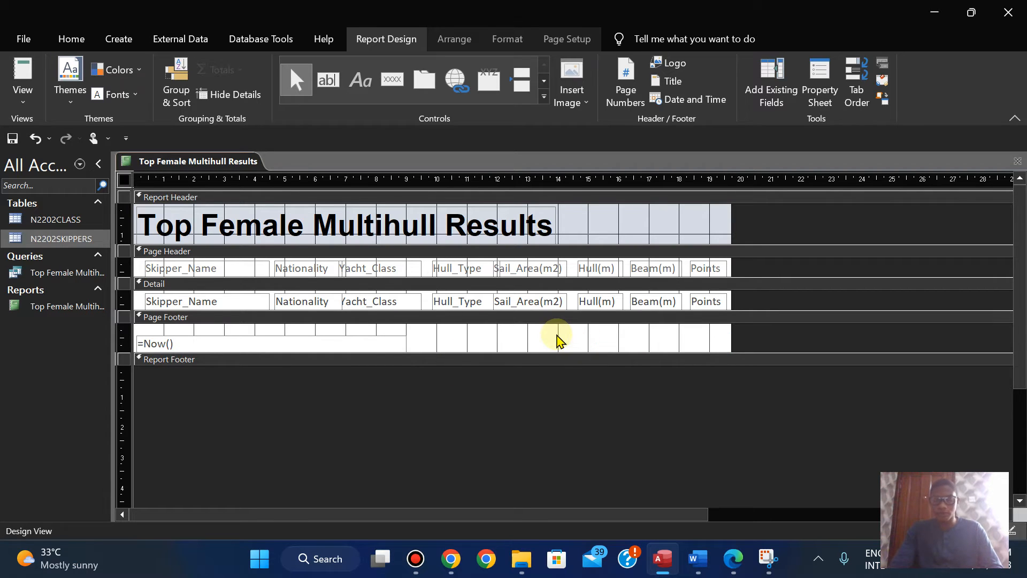
Step: Check the exam paper's title, lowest Points and candidate details requirements in Edge, and show the report in Layout View for comparison
click(738, 559)
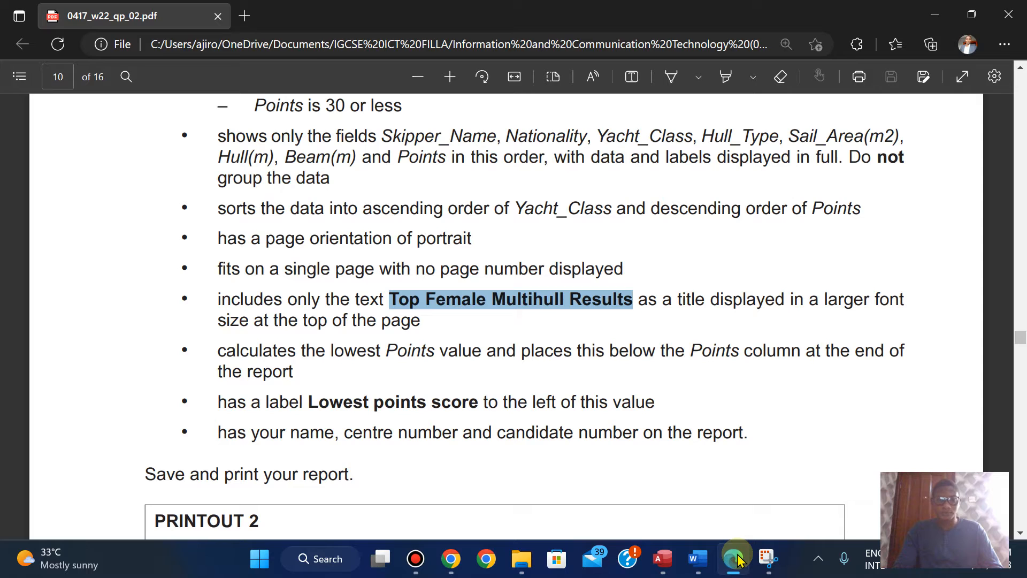
key(Down)
key(Down)
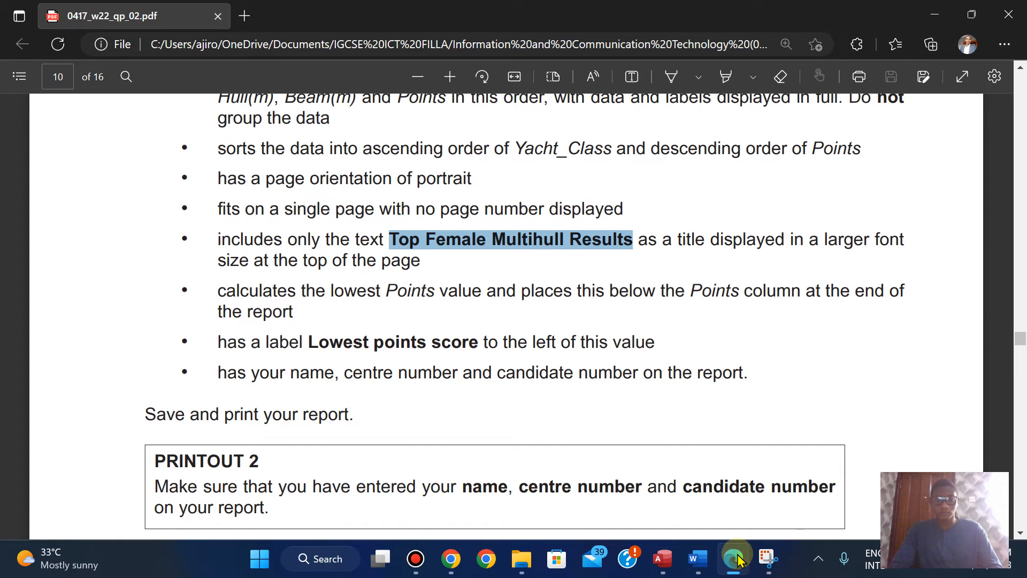
click(738, 560)
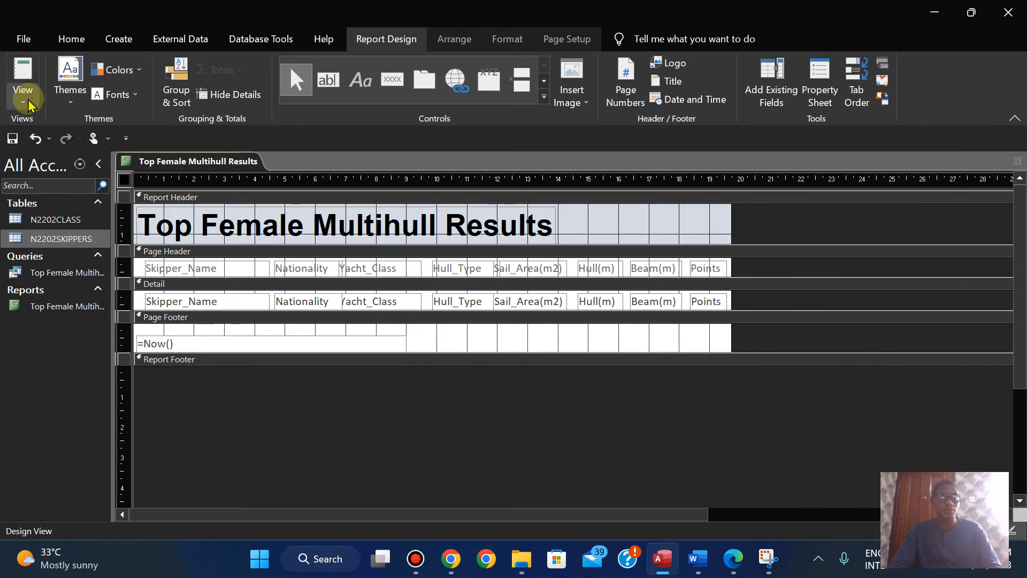
click(28, 105)
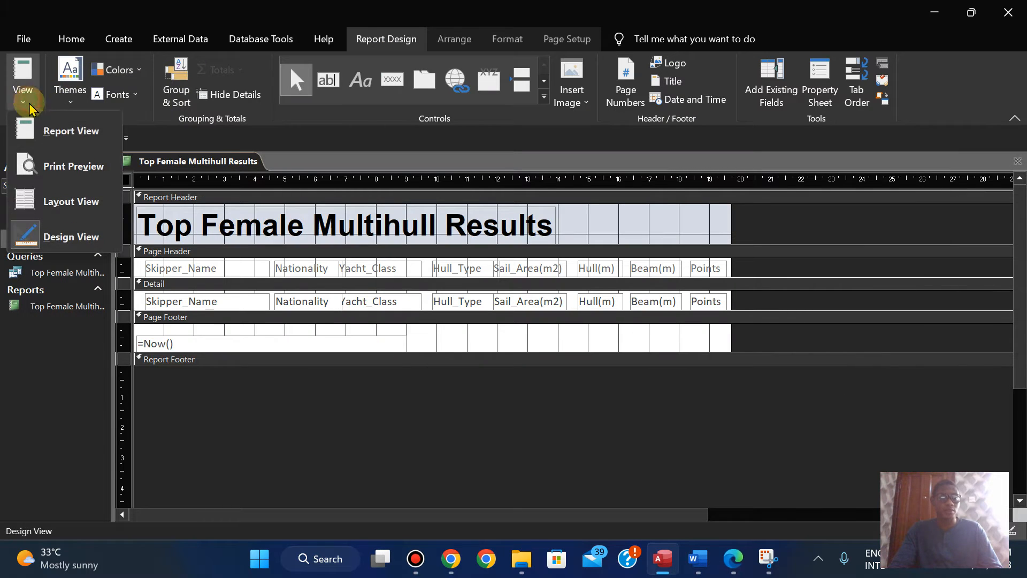
click(56, 202)
click(733, 560)
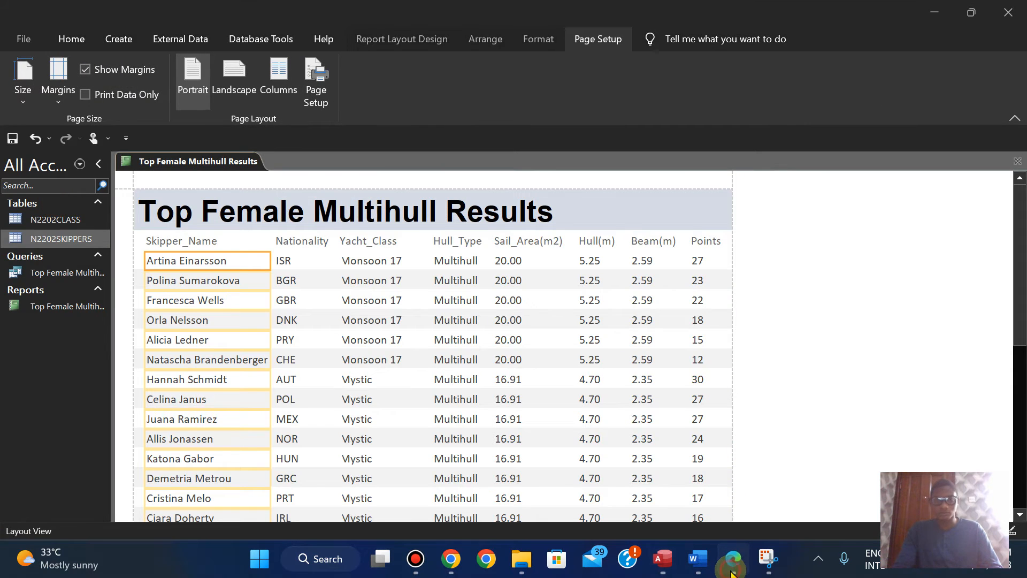
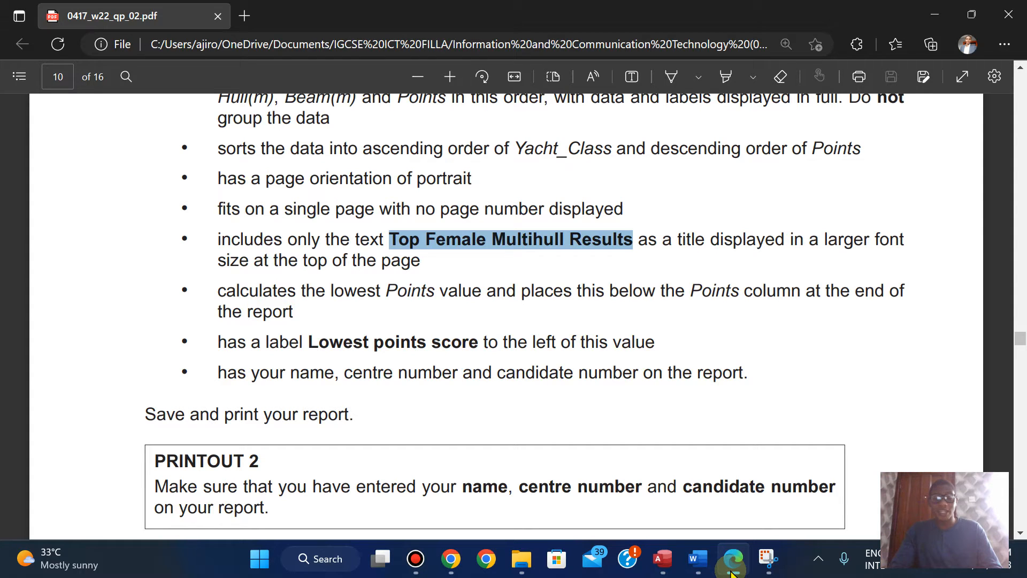
Step: Compare the report's Points column with the exam paper's lowest Points requirement, switching between Edge and Access
click(732, 570)
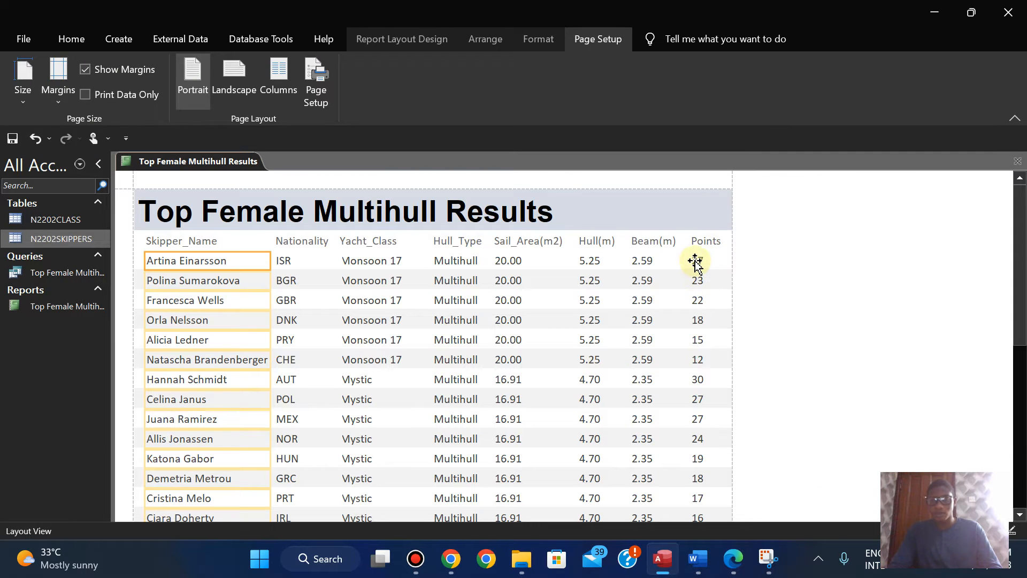
click(733, 571)
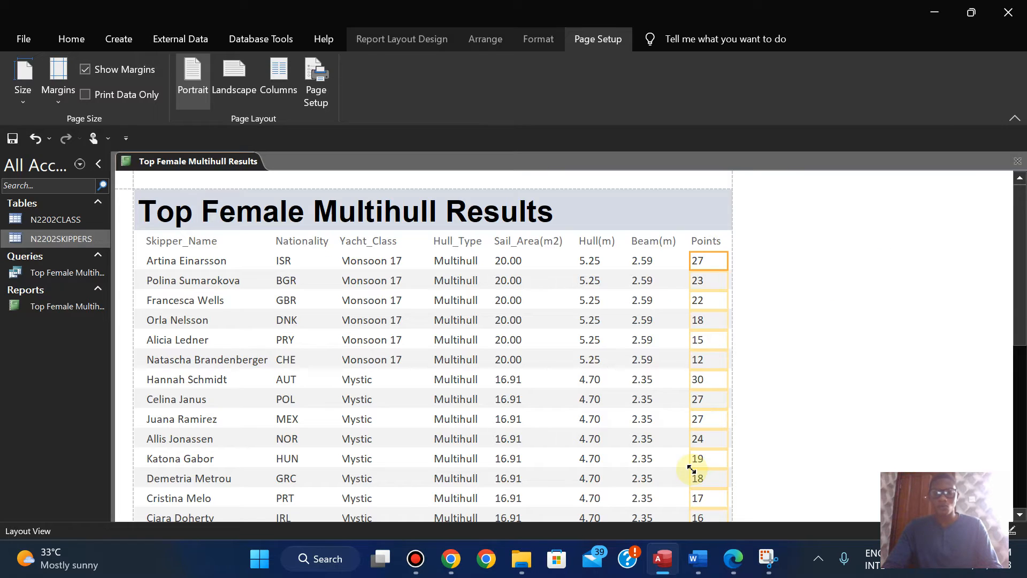
drag(1021, 266, 1022, 297)
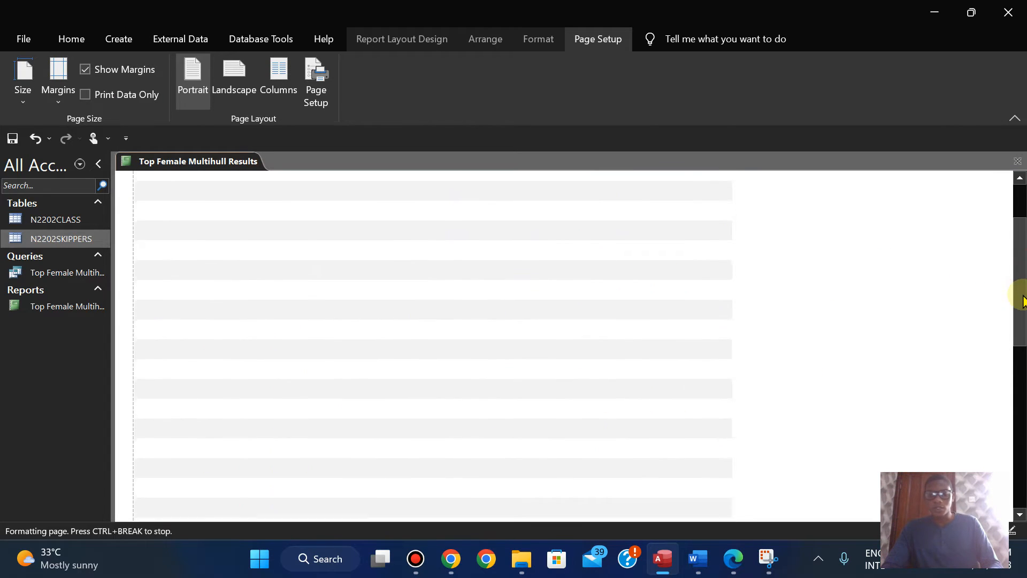
click(732, 559)
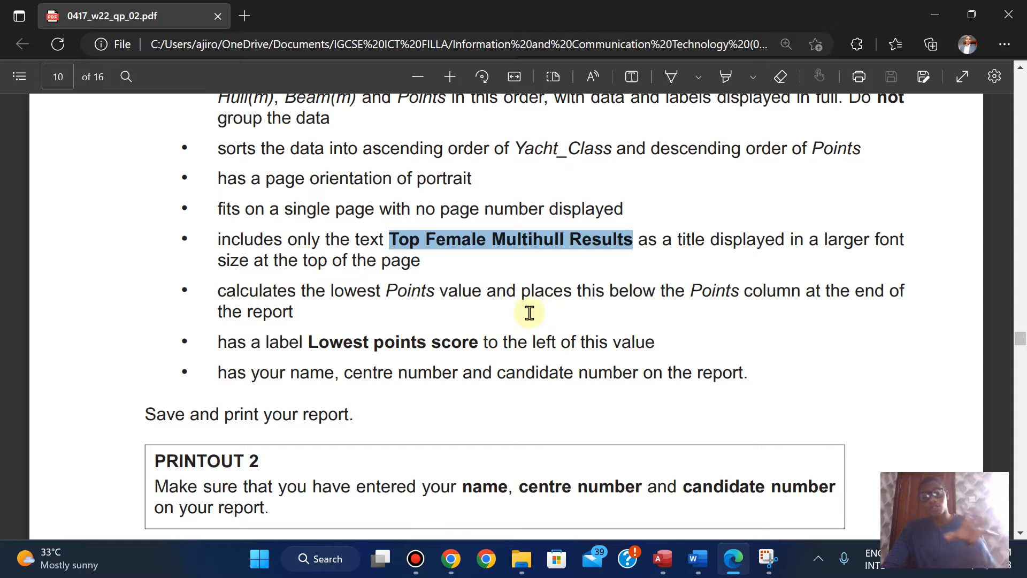
click(662, 558)
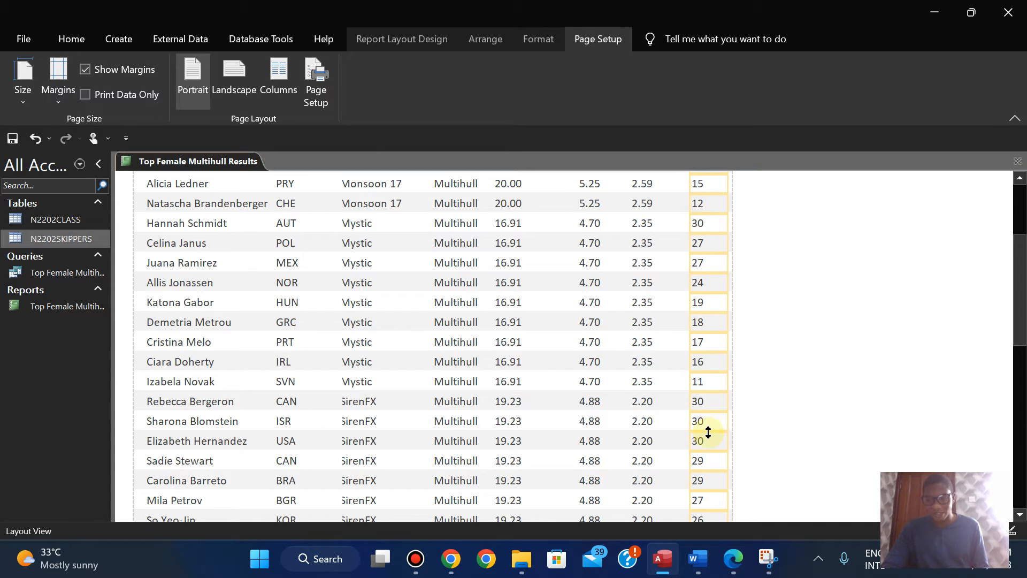
click(733, 565)
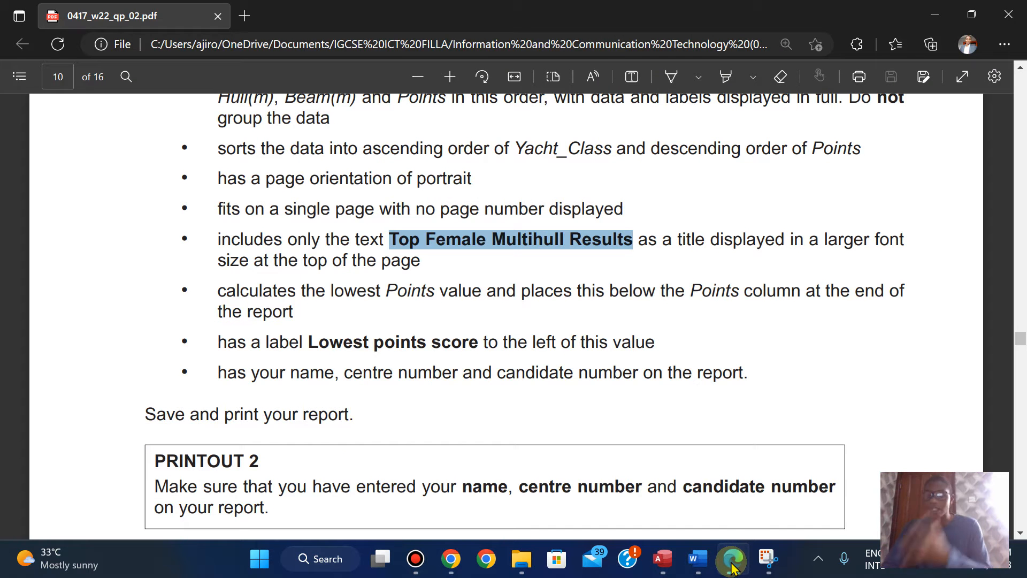
click(732, 565)
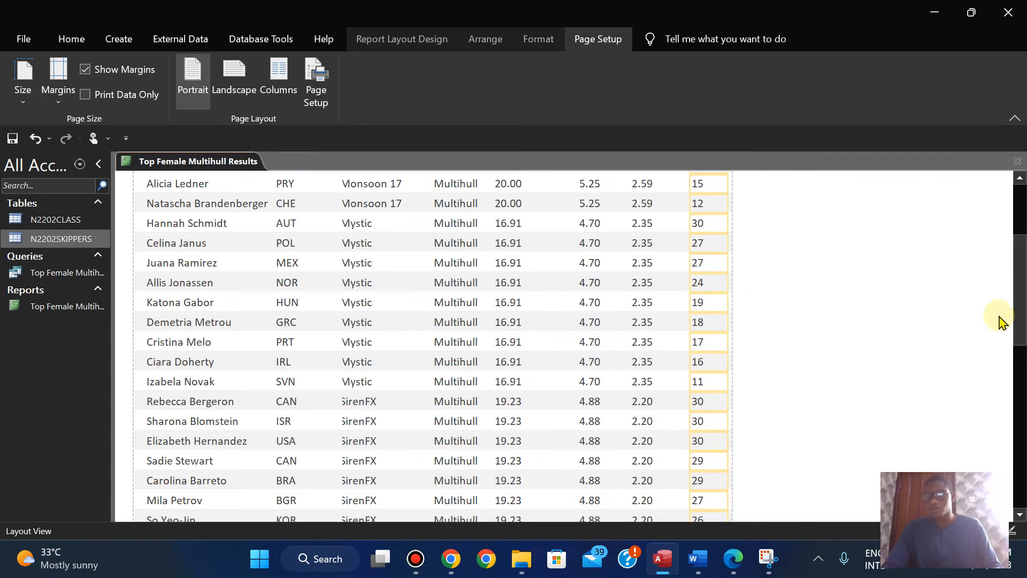
Step: Add a Min total for the Points column at the end of the report
drag(1016, 299, 1018, 268)
click(638, 382)
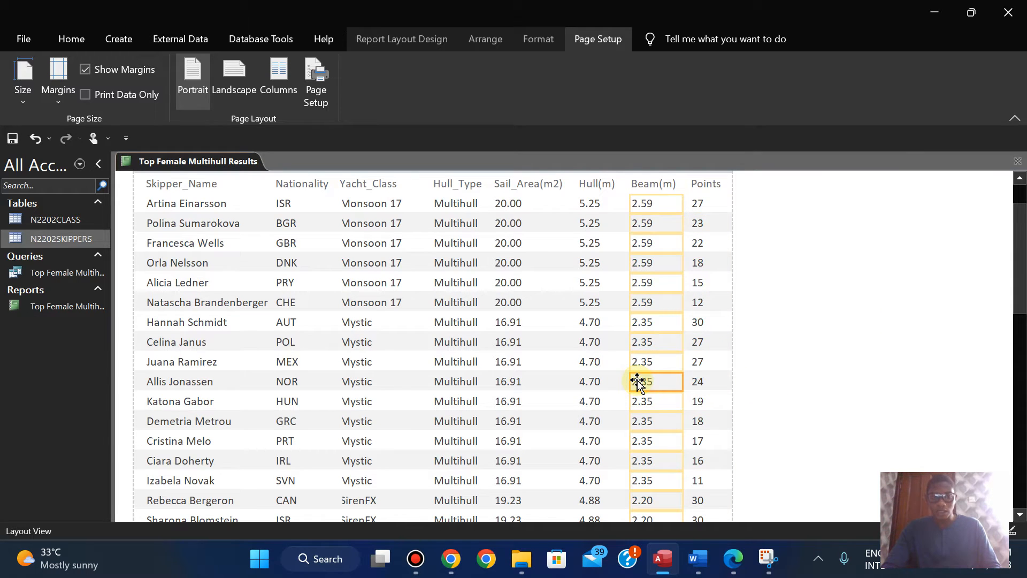
click(693, 206)
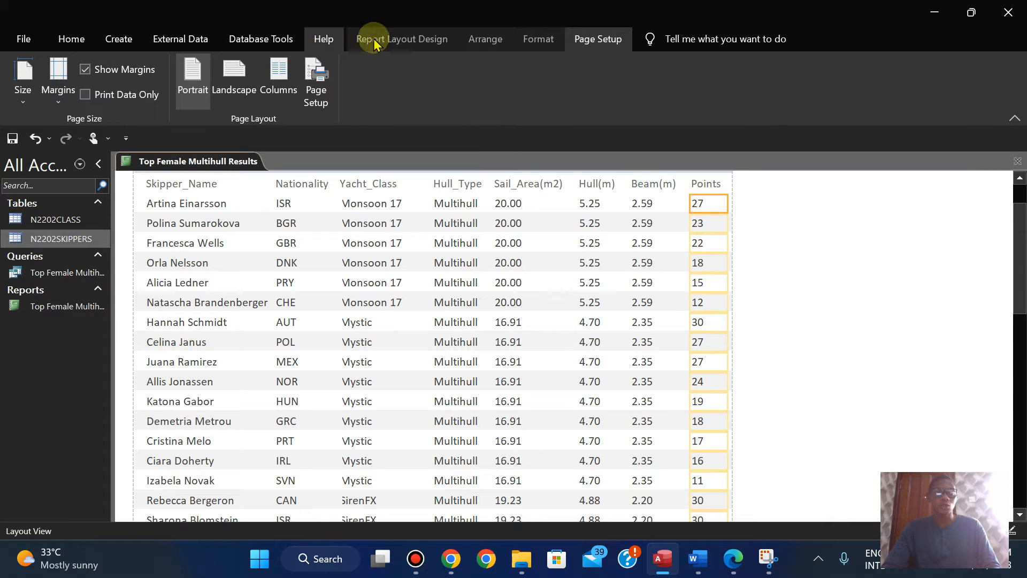
click(396, 39)
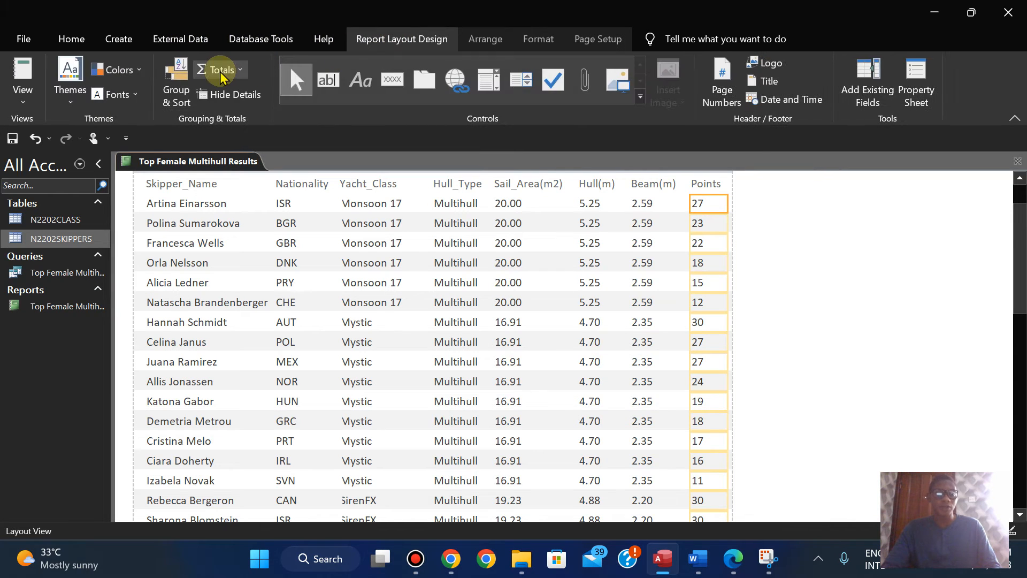
click(238, 70)
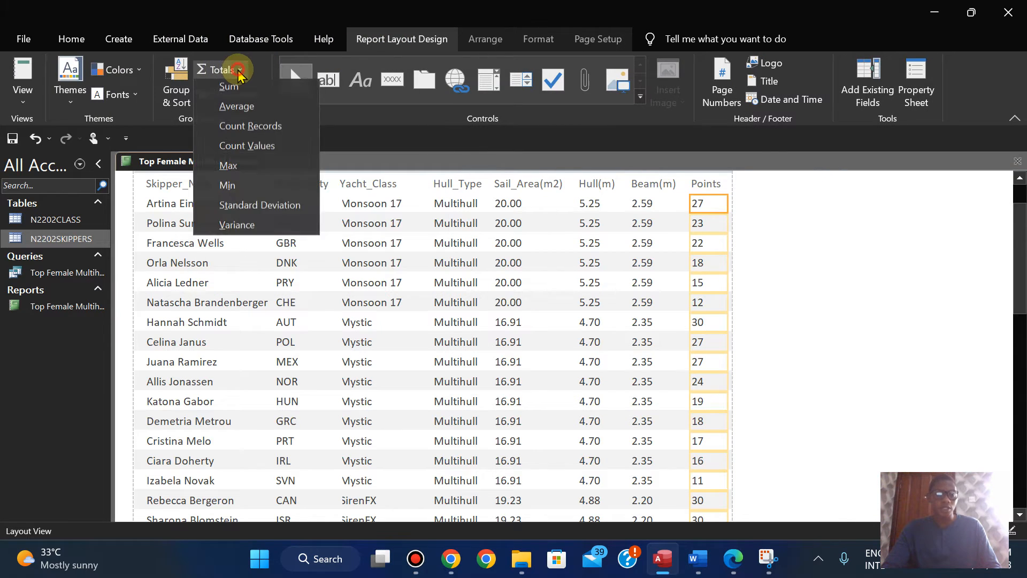
click(232, 199)
click(1015, 343)
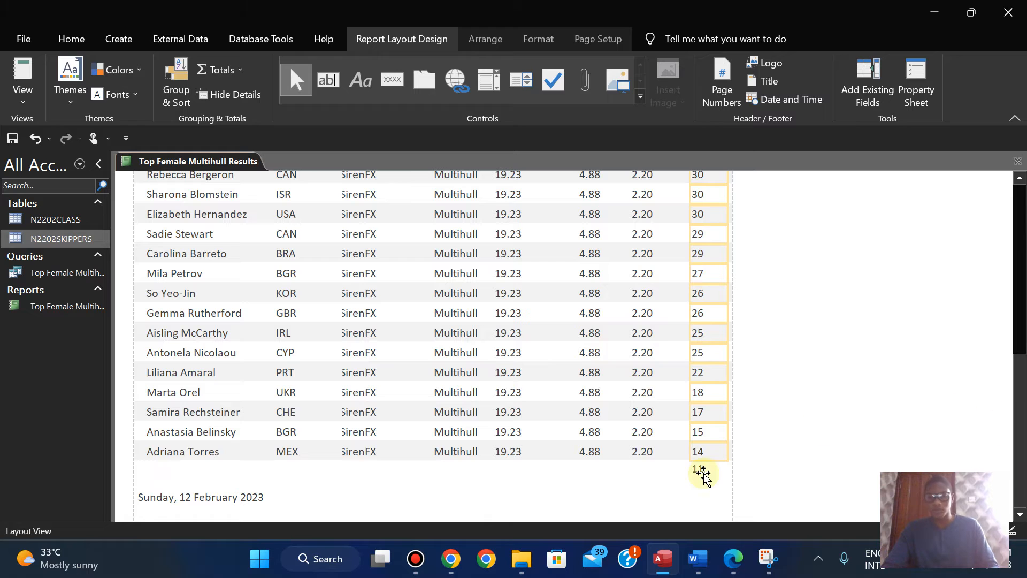
Step: Check the lowest value's placement and the Lowest points score label requirement in the exam paper in Edge, and return to Access
click(729, 559)
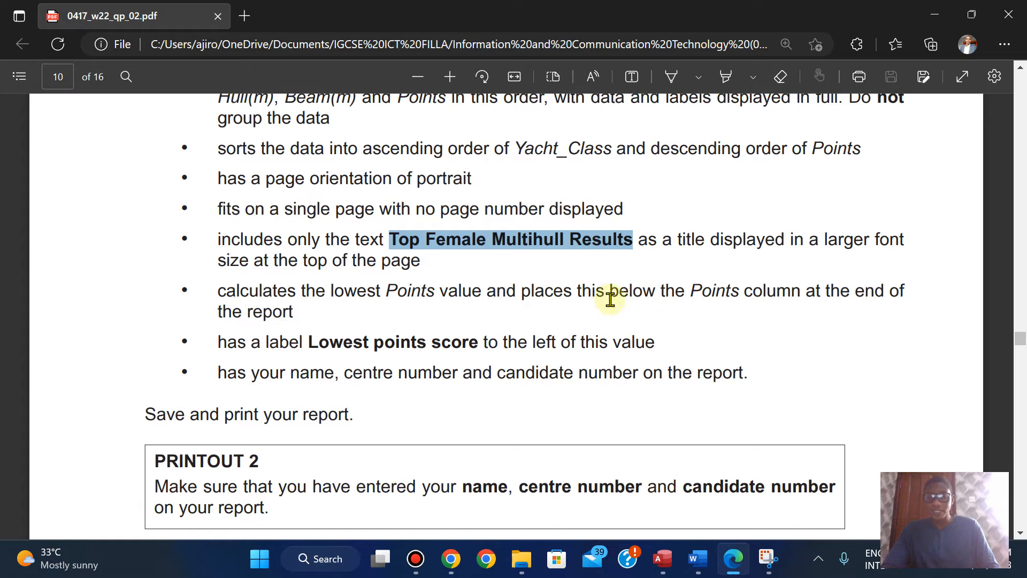
click(733, 563)
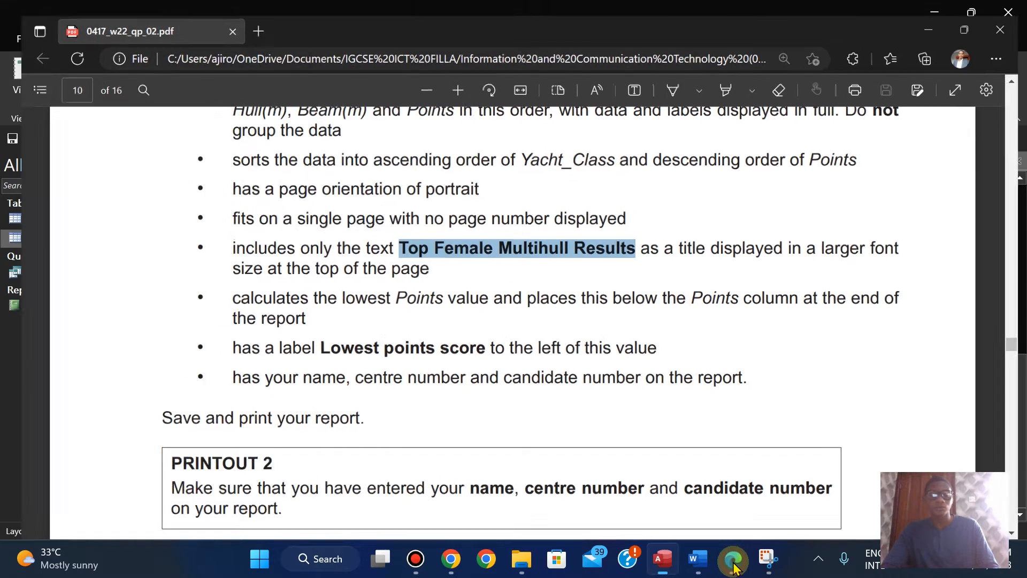
click(733, 563)
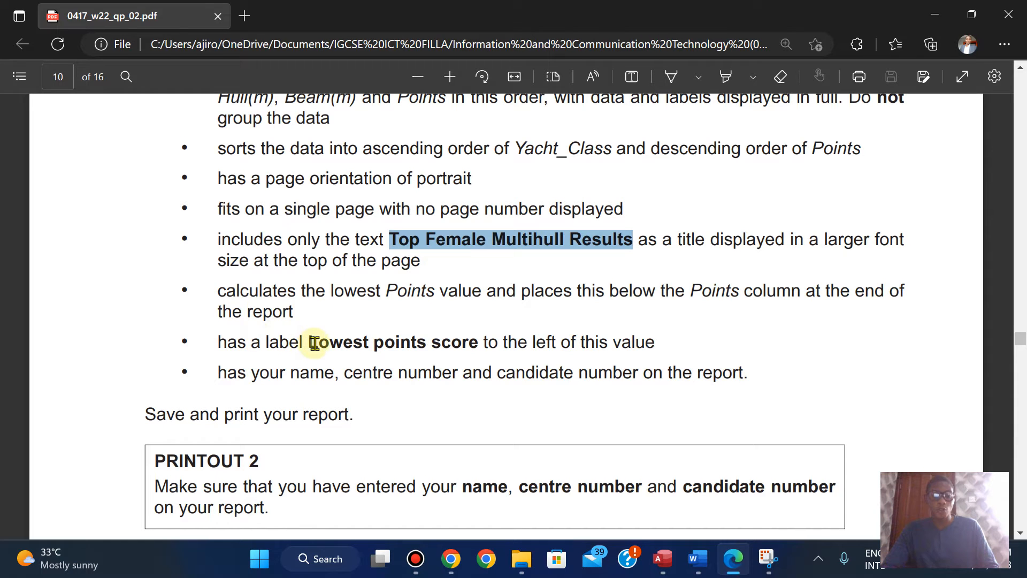
drag(311, 342, 479, 343)
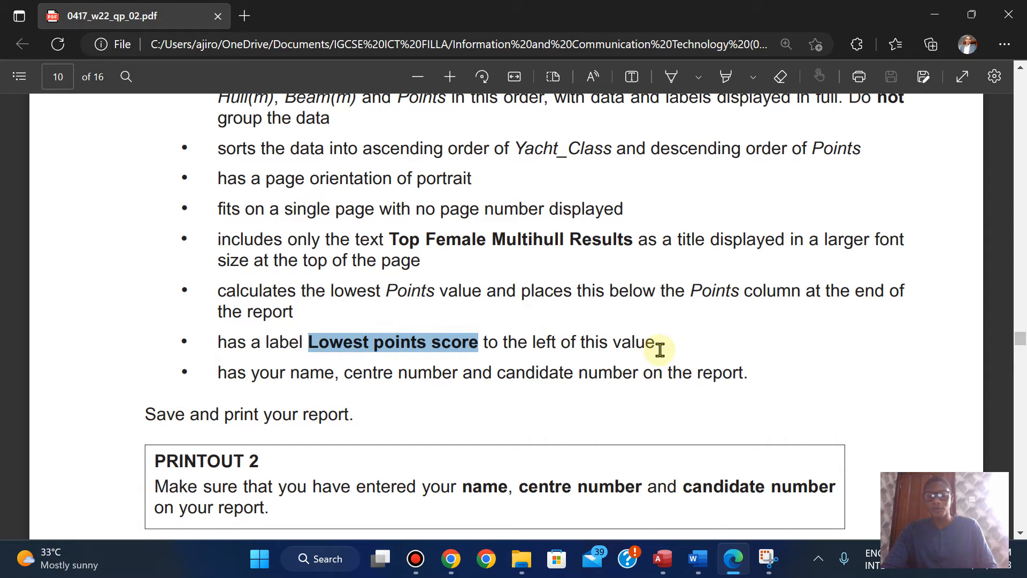
mouse_move(663, 558)
click(680, 515)
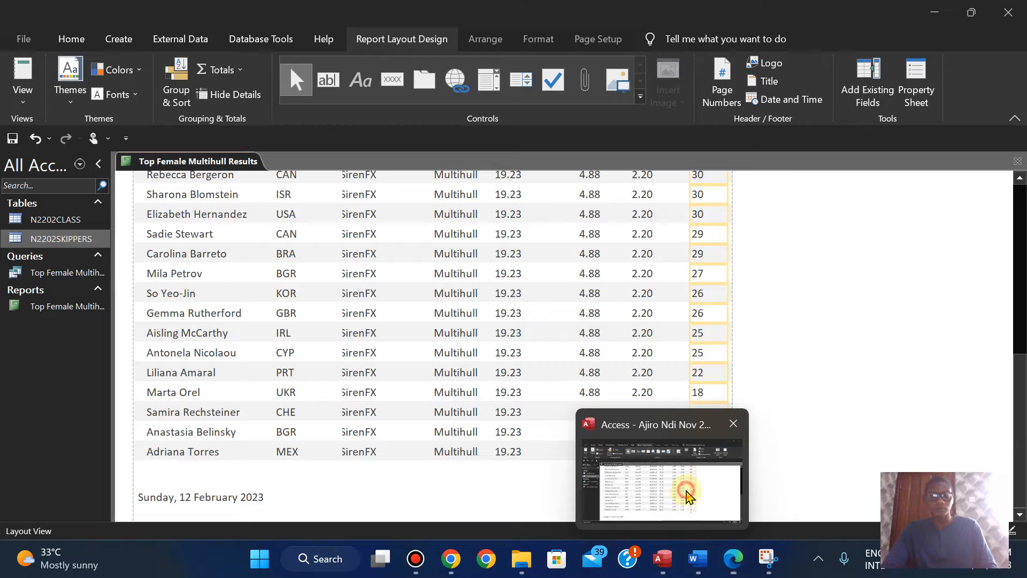
Step: Open the report in Design View and recheck the label's wording and placement in the exam paper in Edge
click(17, 107)
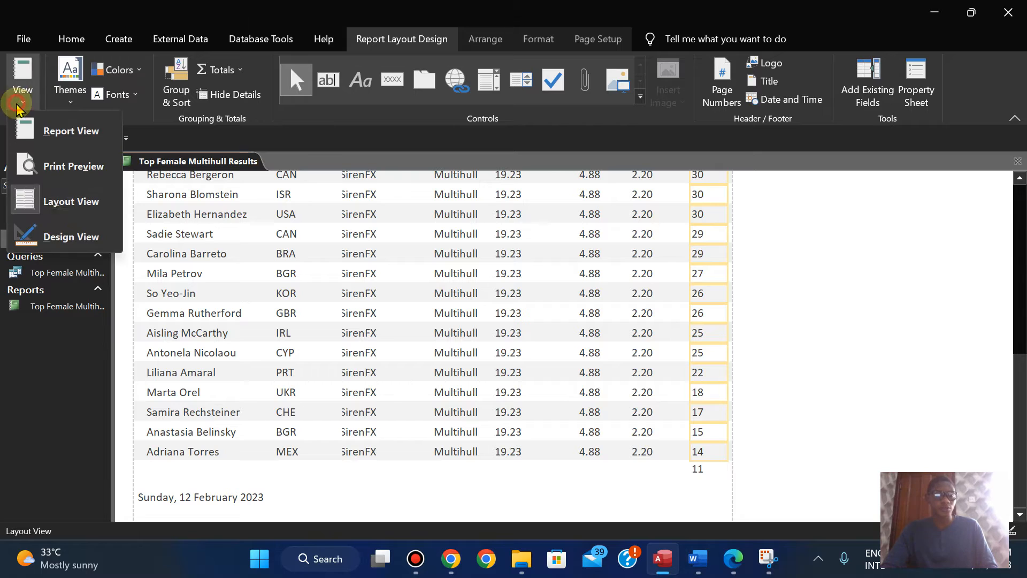
click(51, 239)
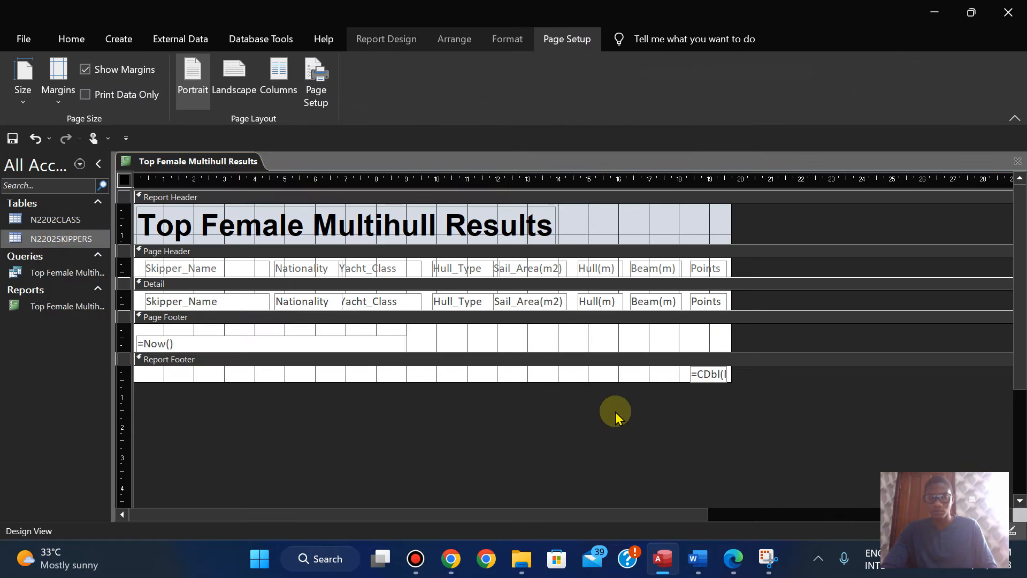
click(733, 571)
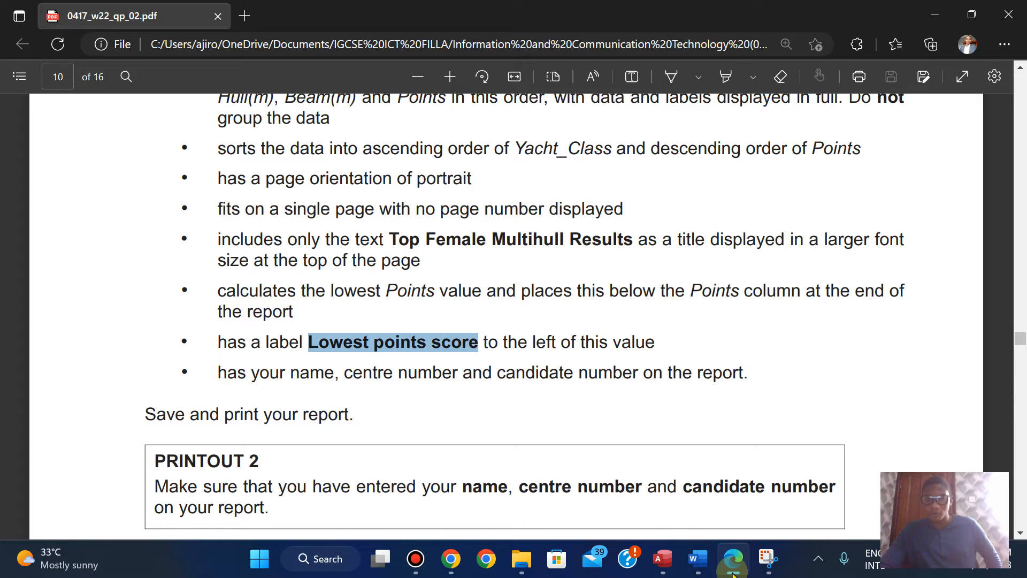
click(733, 571)
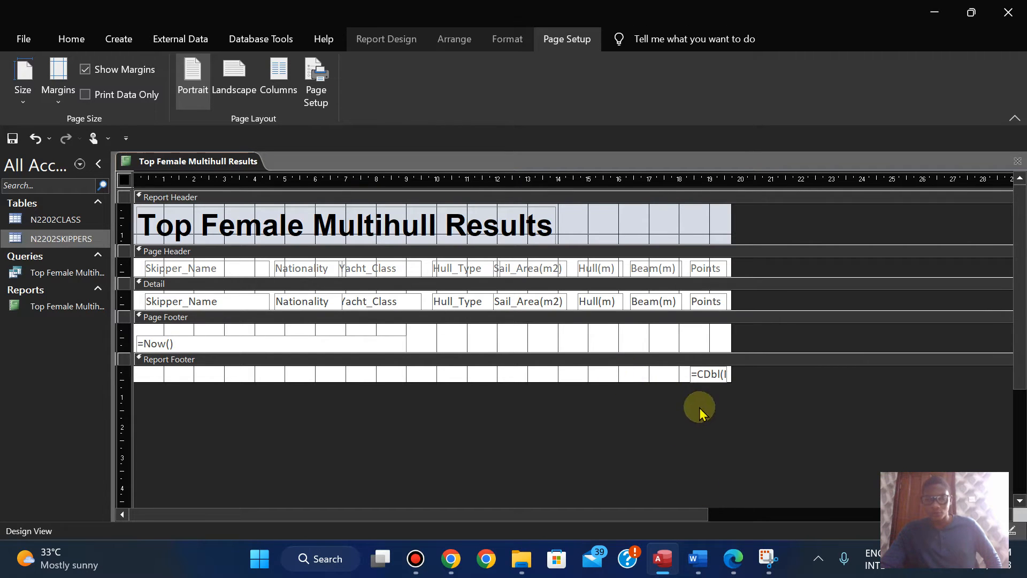
click(733, 570)
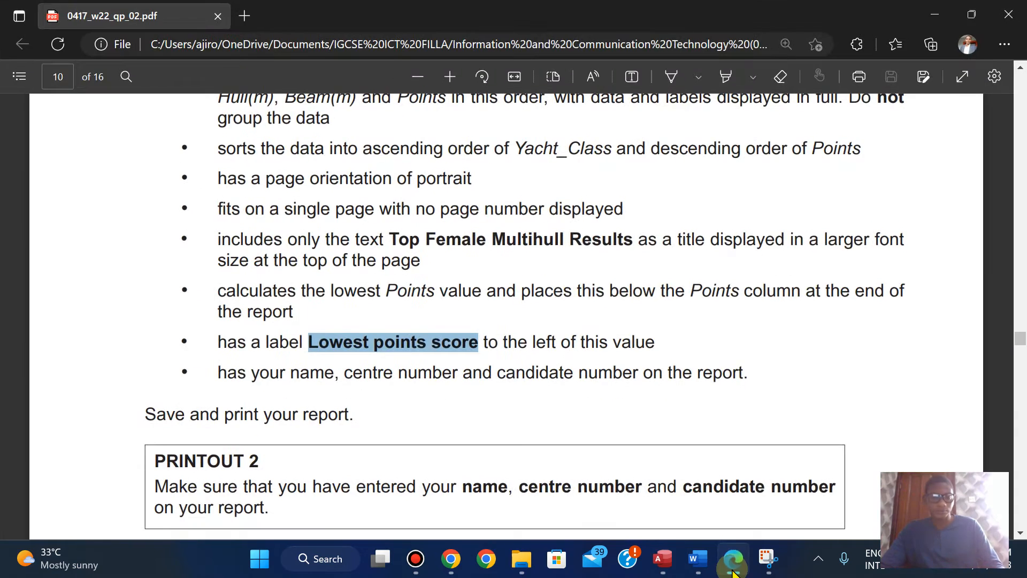
click(733, 570)
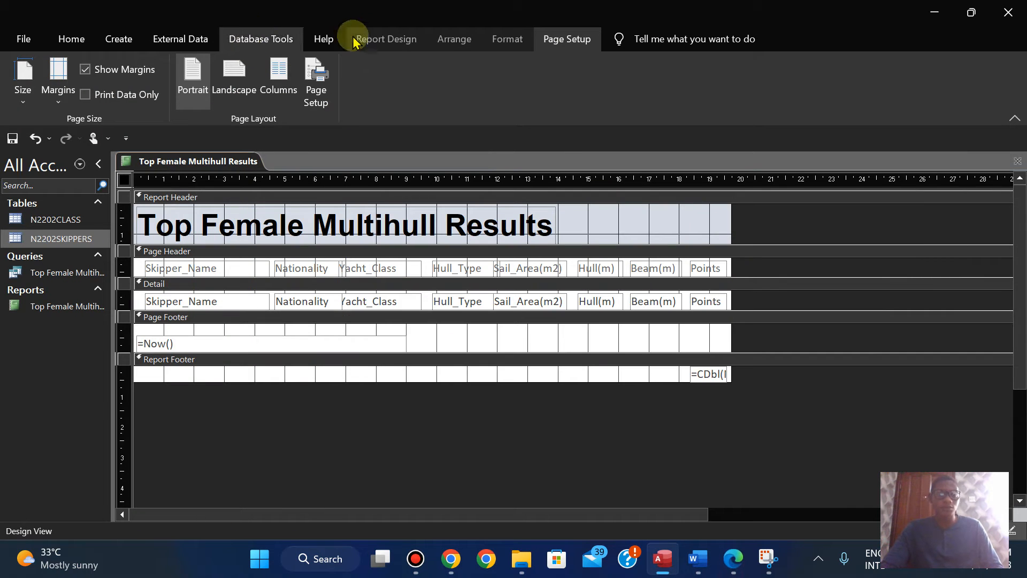
Step: Insert a label reading "Lowest points score" in the Report Footer, to the left of the minimum Points value
click(390, 43)
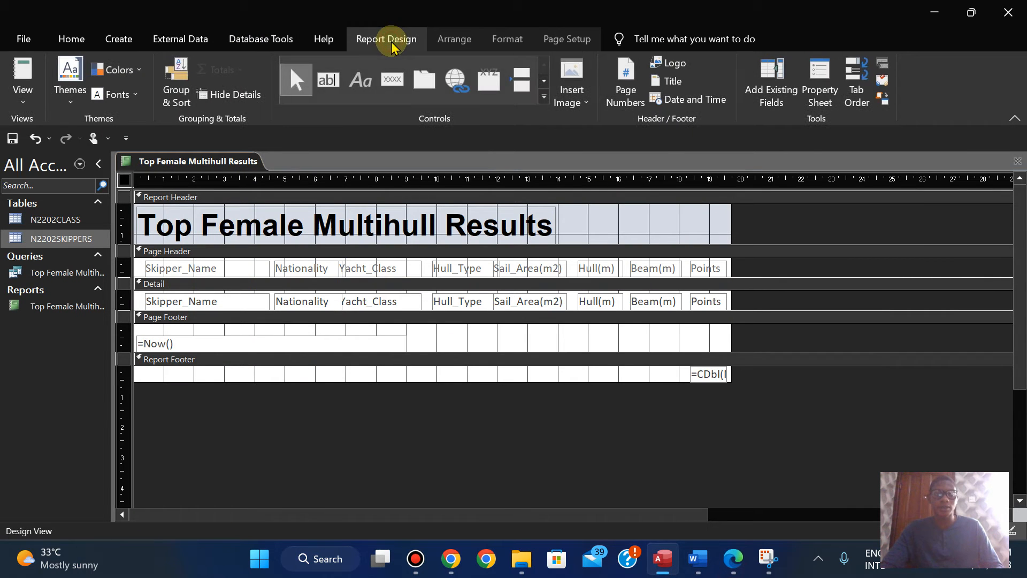
click(356, 90)
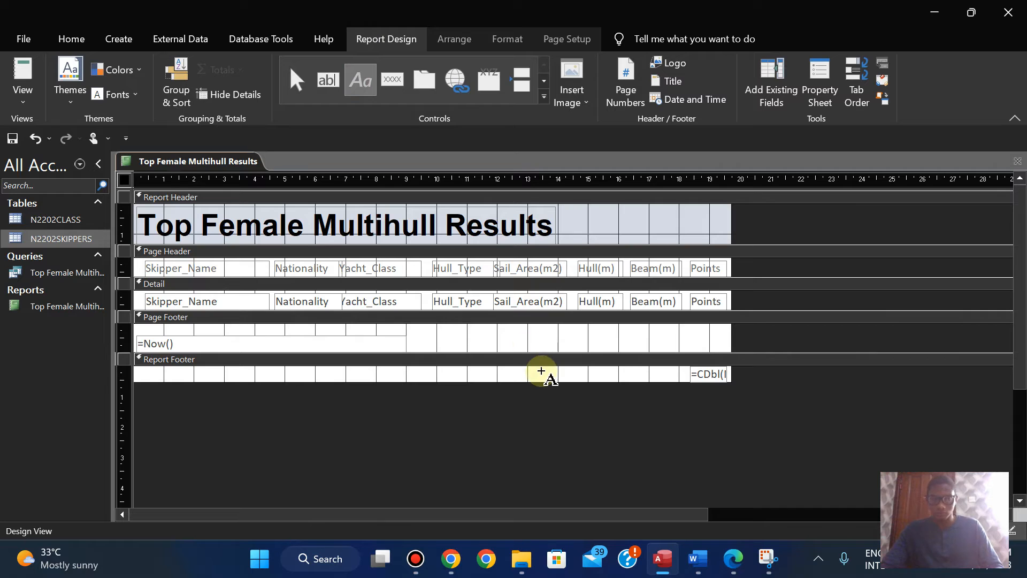
drag(541, 372, 622, 381)
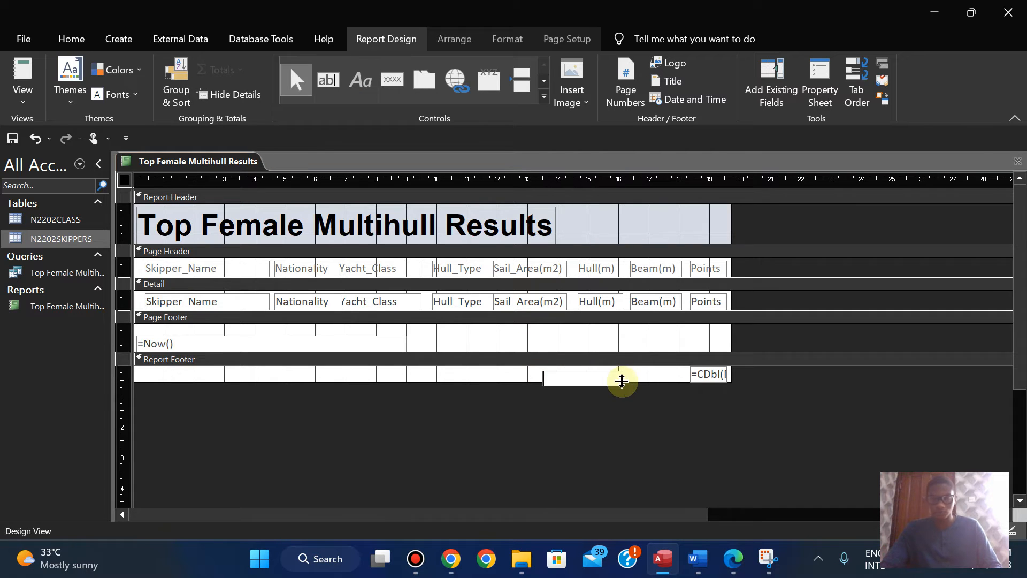
text(Lowest points score)
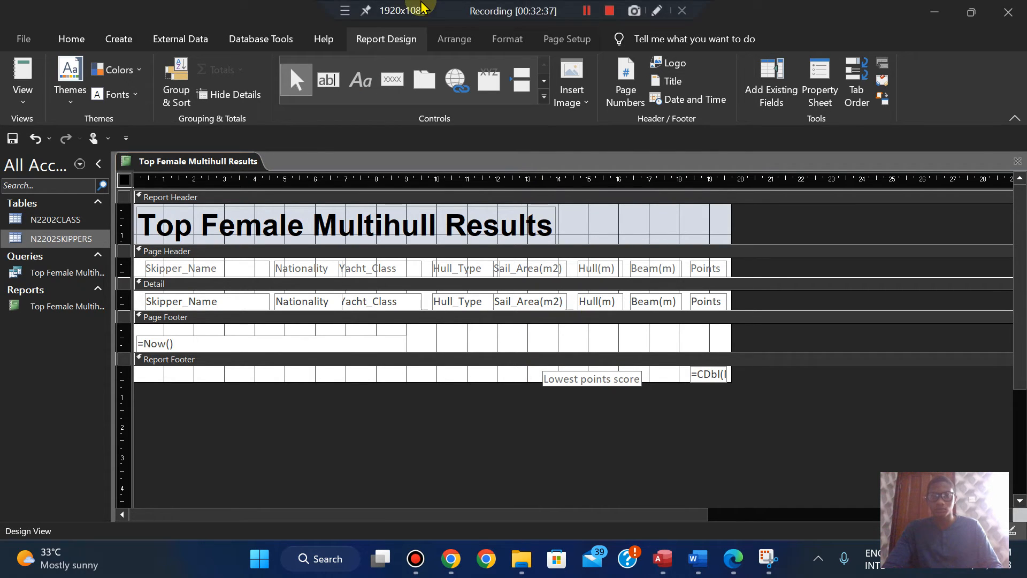
click(649, 417)
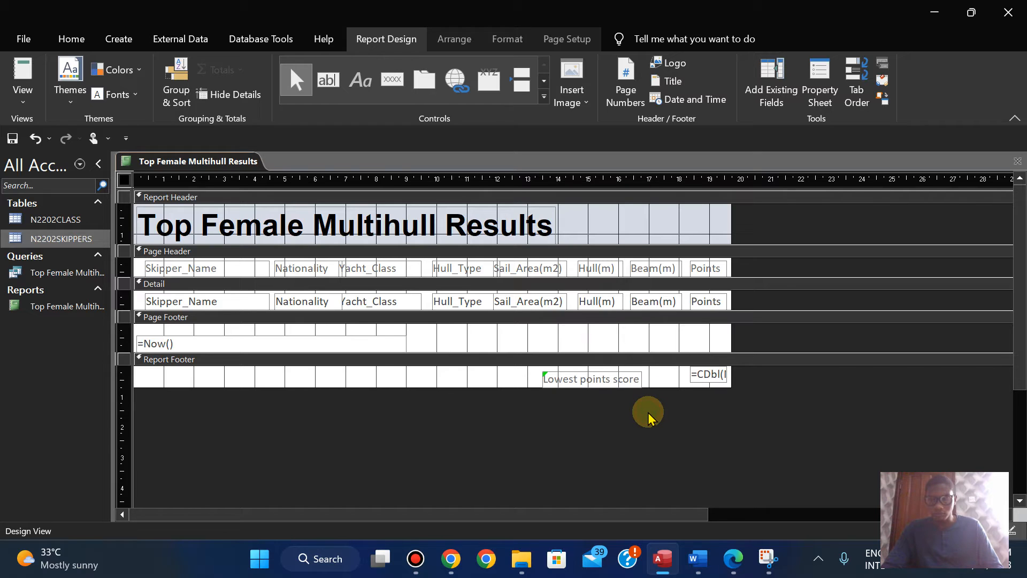
Step: Align the Lowest points score label with the minimum Points value and move it right until it sits just beside that value
click(615, 375)
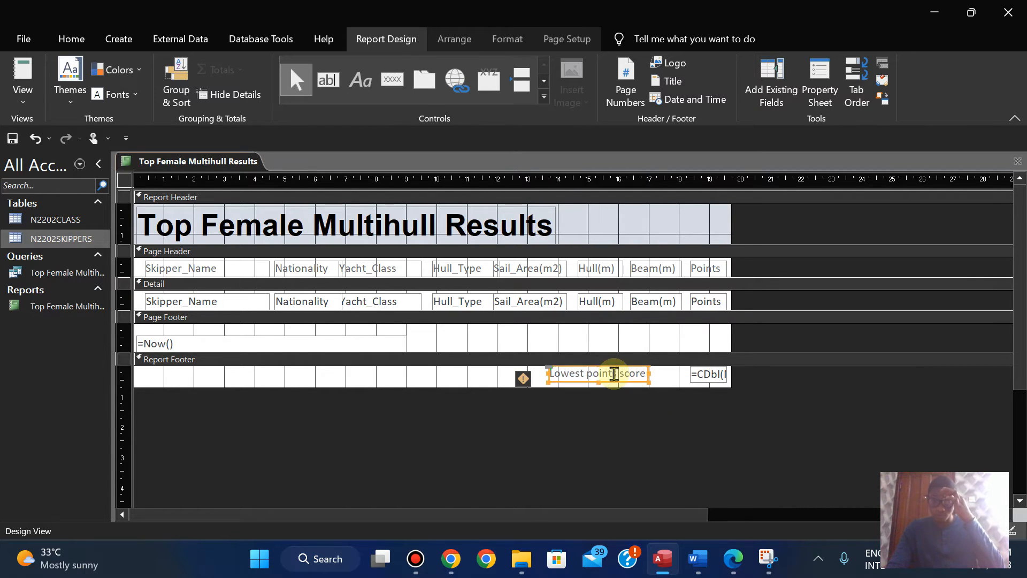
key(Right)
key(Right)
key(Right)
key(Right)
key(Right)
key(Right)
key(Right)
key(Right)
key(Right)
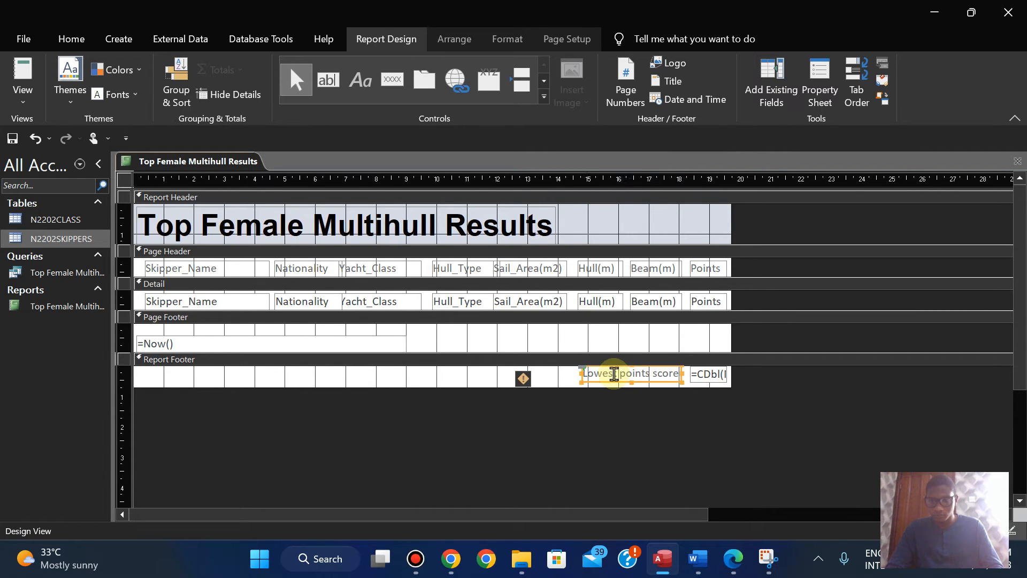
key(Right)
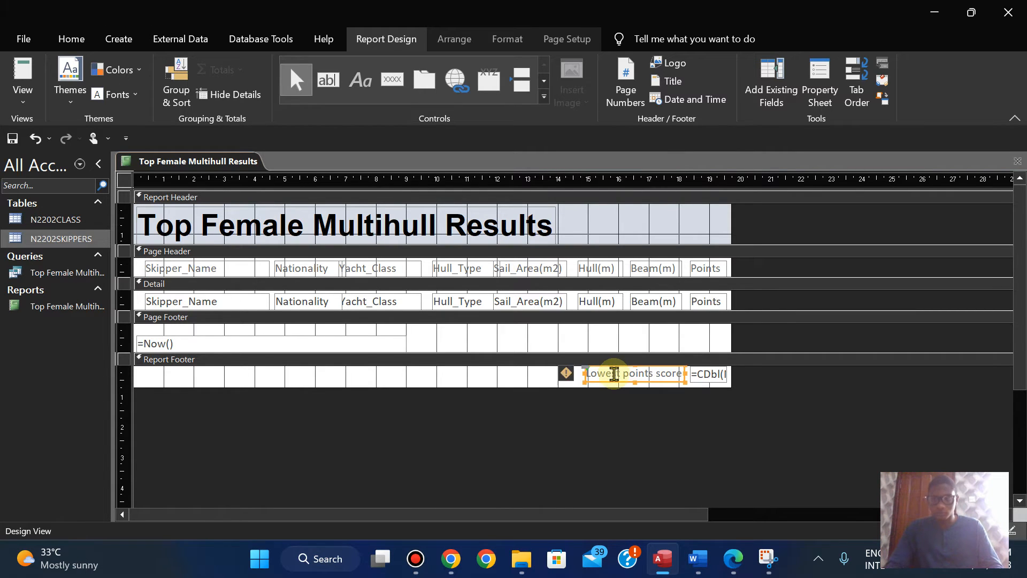
Step: Check the exam paper in Edge for the remaining report requirements after the label, and return to the report design in Access
click(729, 562)
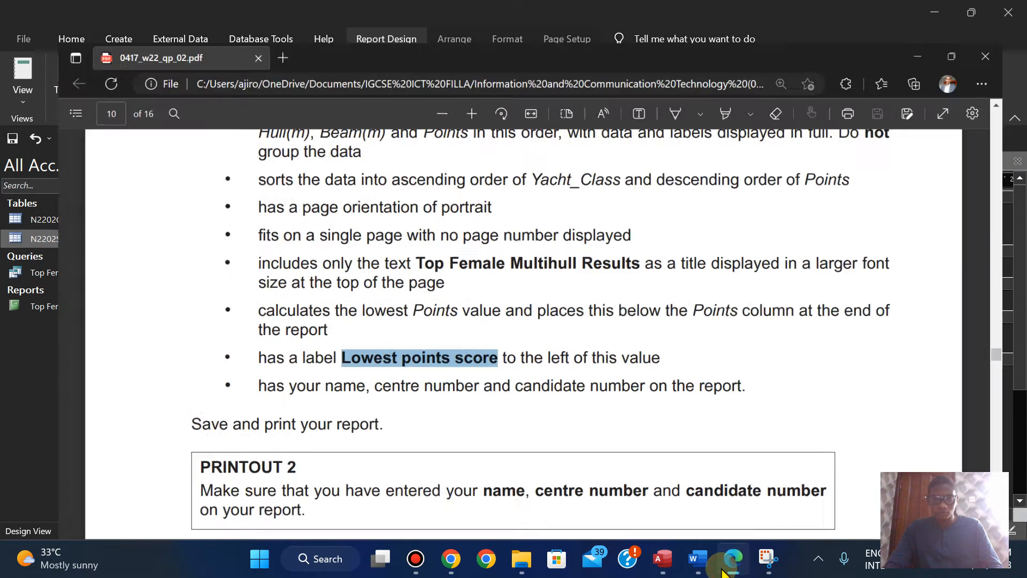
click(723, 570)
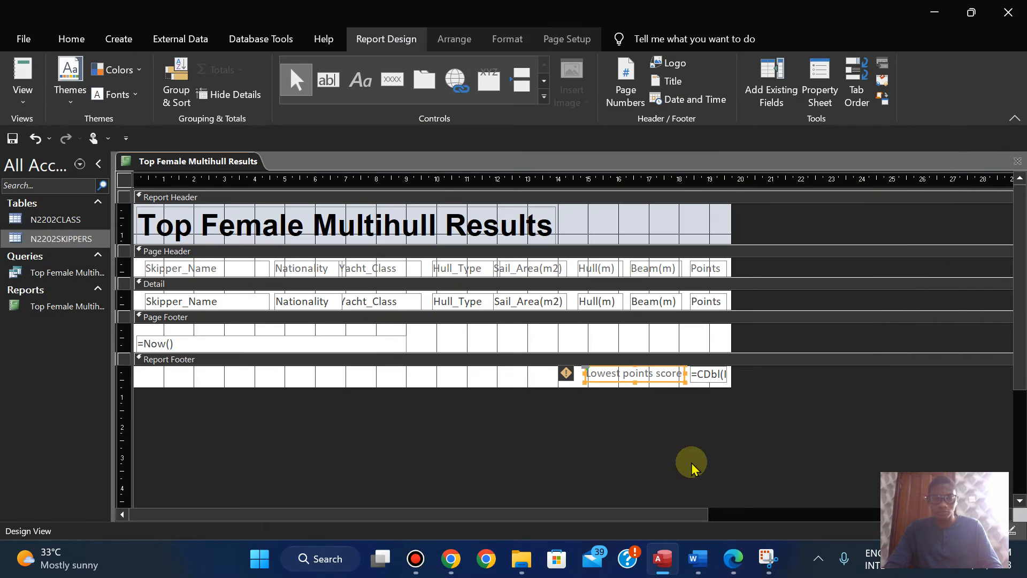
click(730, 562)
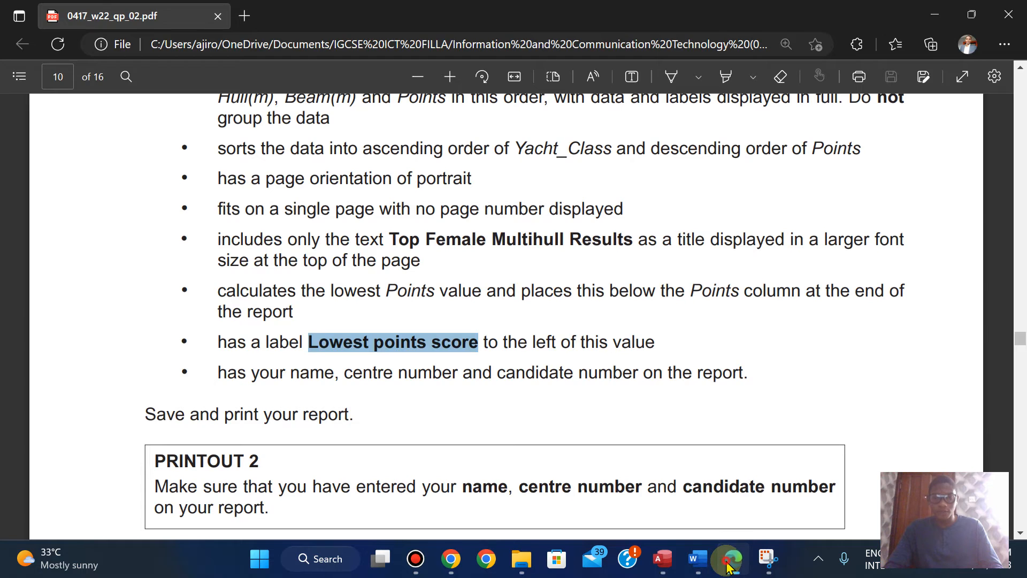
click(729, 562)
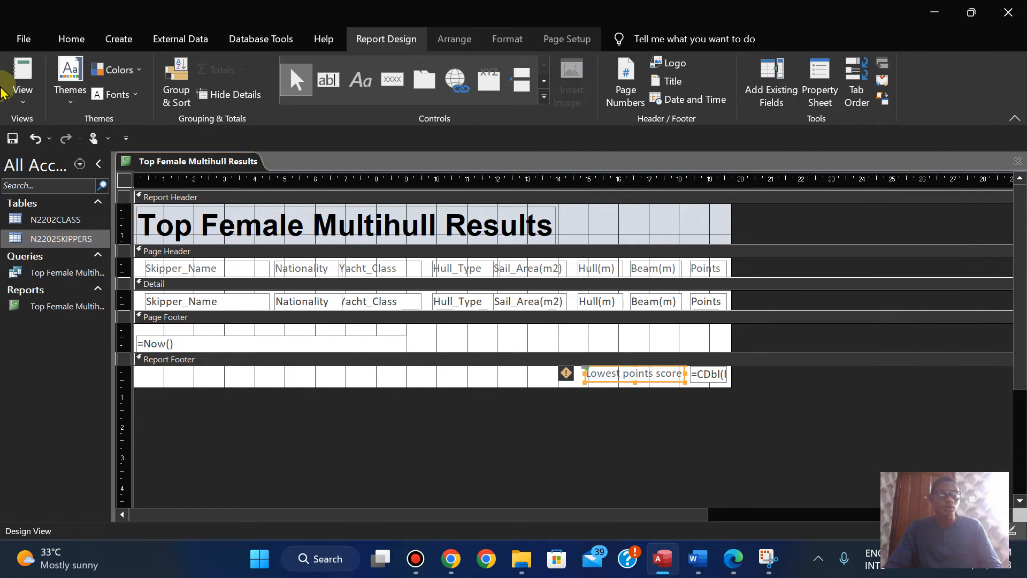
Step: Check the exam paper in Edge and add a Page Footer label in Access with the candidate's name, candidate number and centre number
click(733, 564)
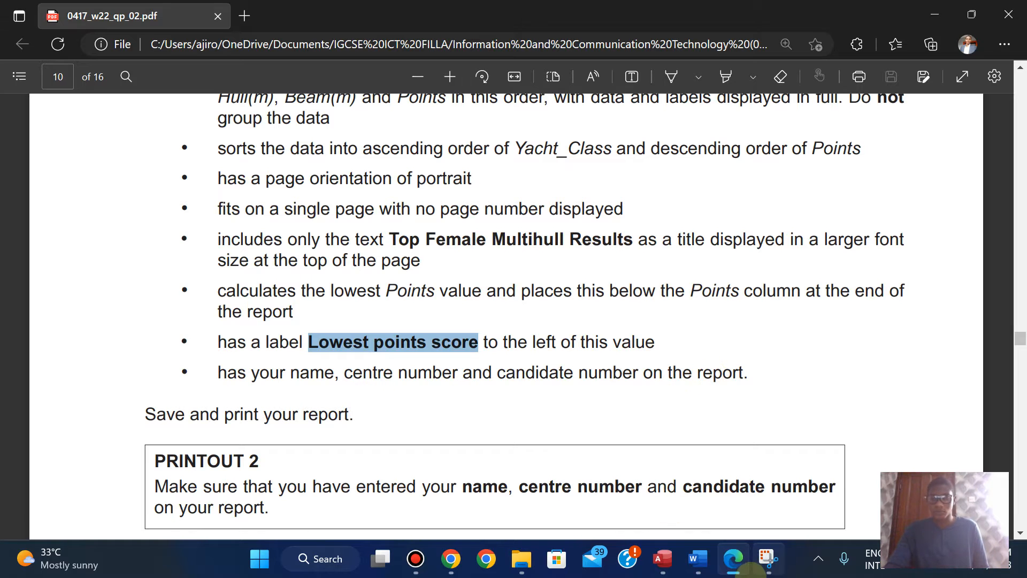
click(734, 559)
click(361, 79)
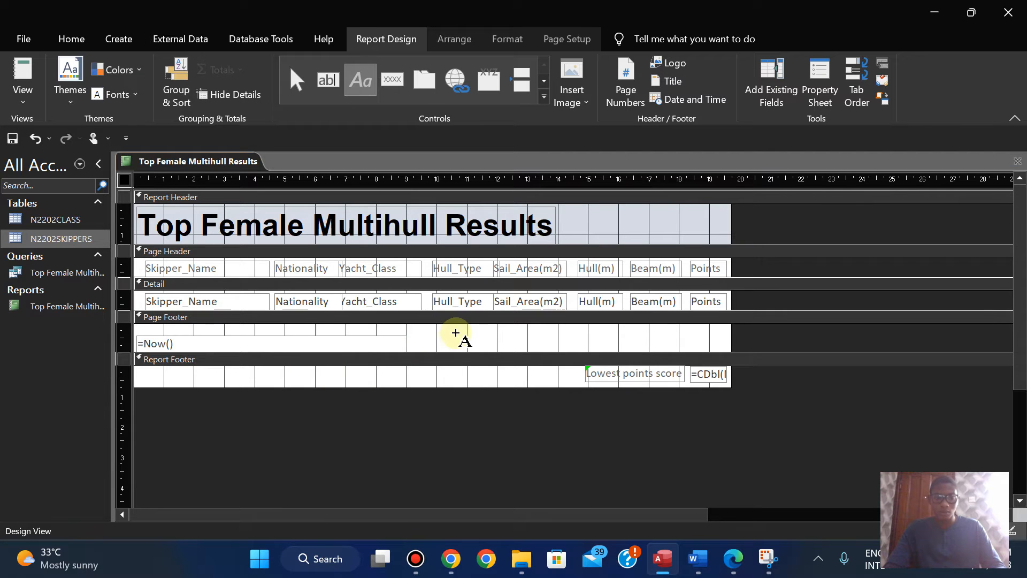
drag(423, 333, 603, 347)
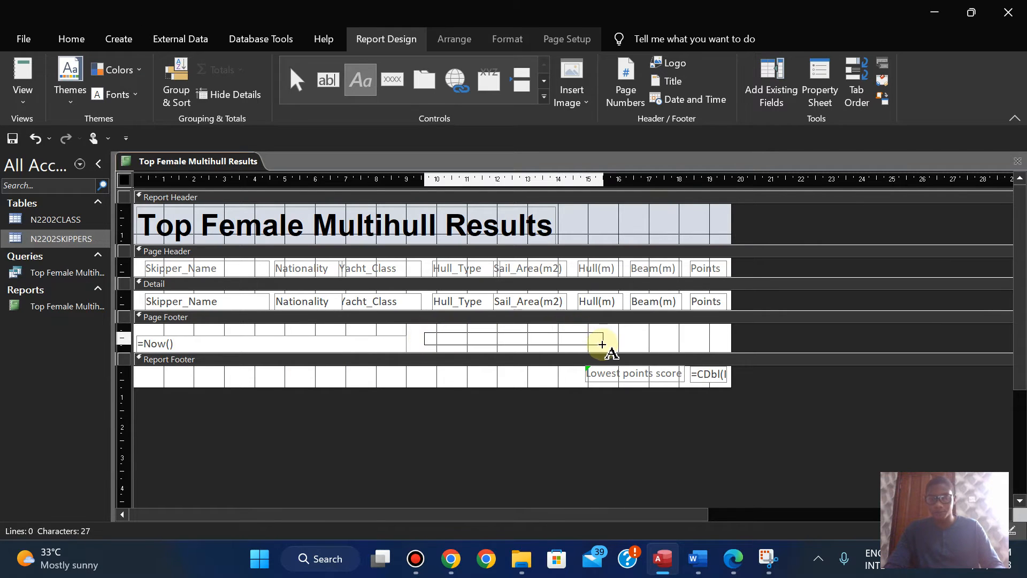
click(742, 565)
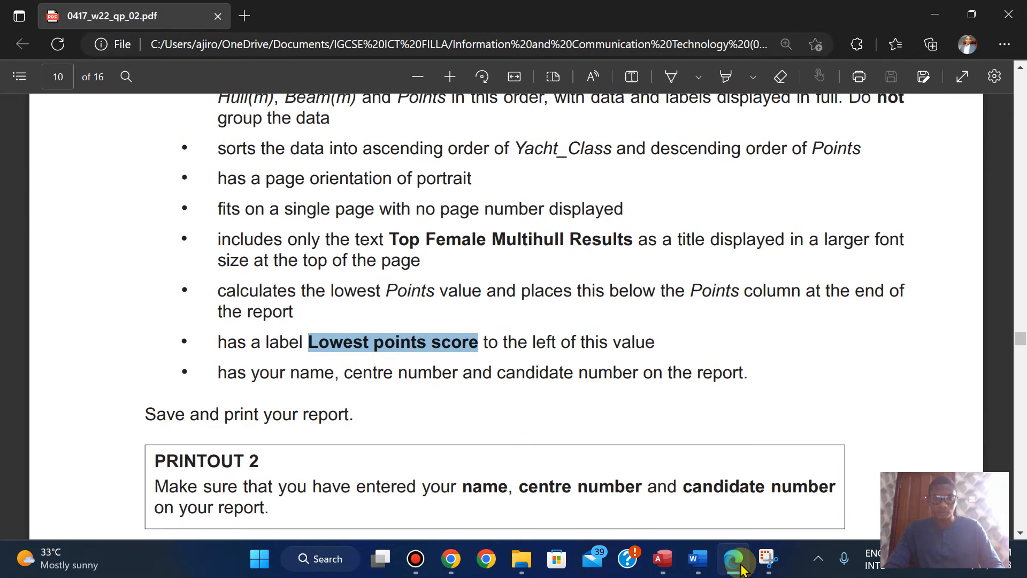
click(741, 568)
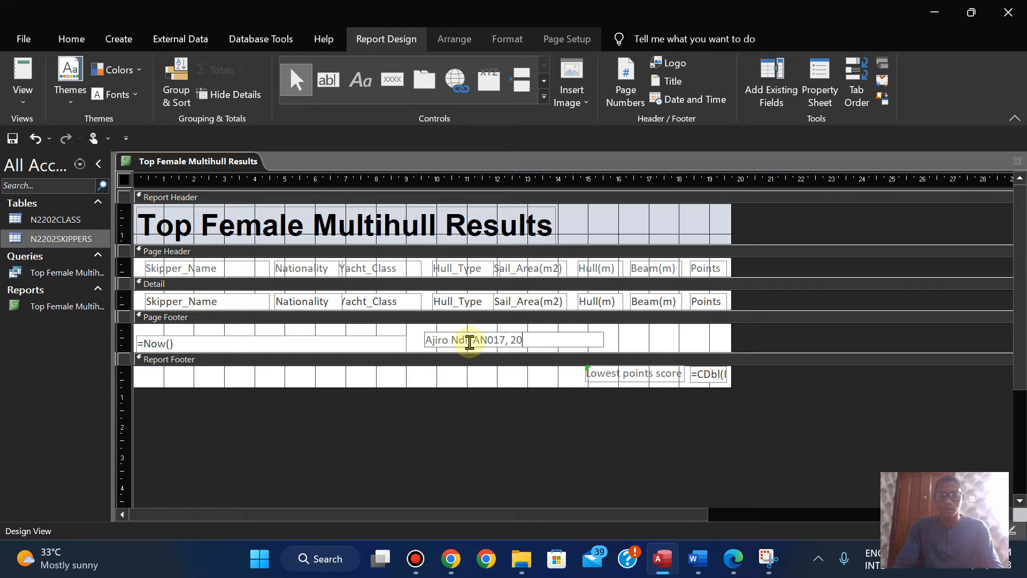
Step: Move the candidate details label towards the right edge of the Page Footer and narrow the date box to end at about 6 cm
click(399, 347)
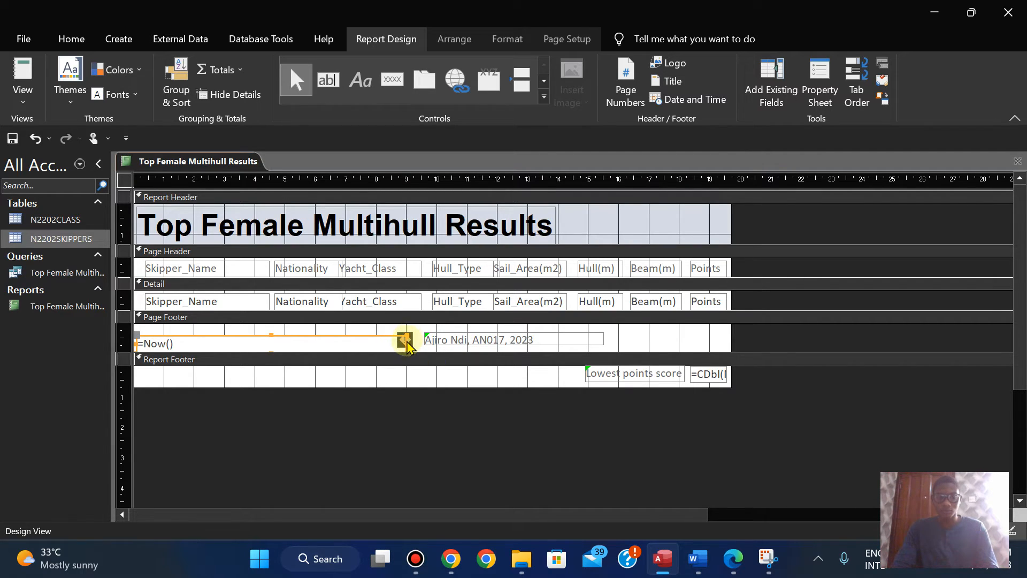
click(400, 366)
click(383, 346)
click(439, 340)
drag(444, 336, 559, 338)
click(396, 342)
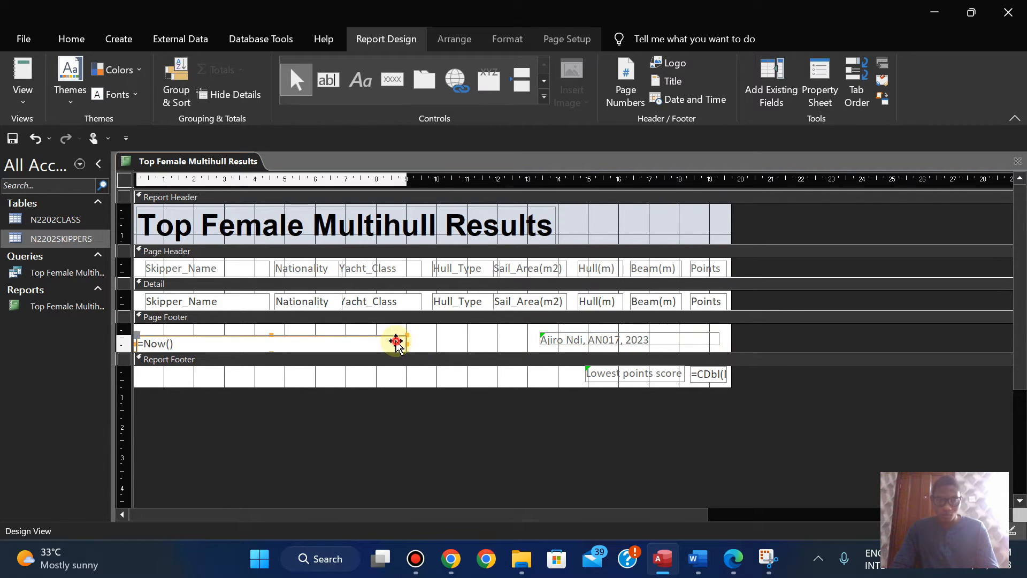
drag(406, 342, 313, 339)
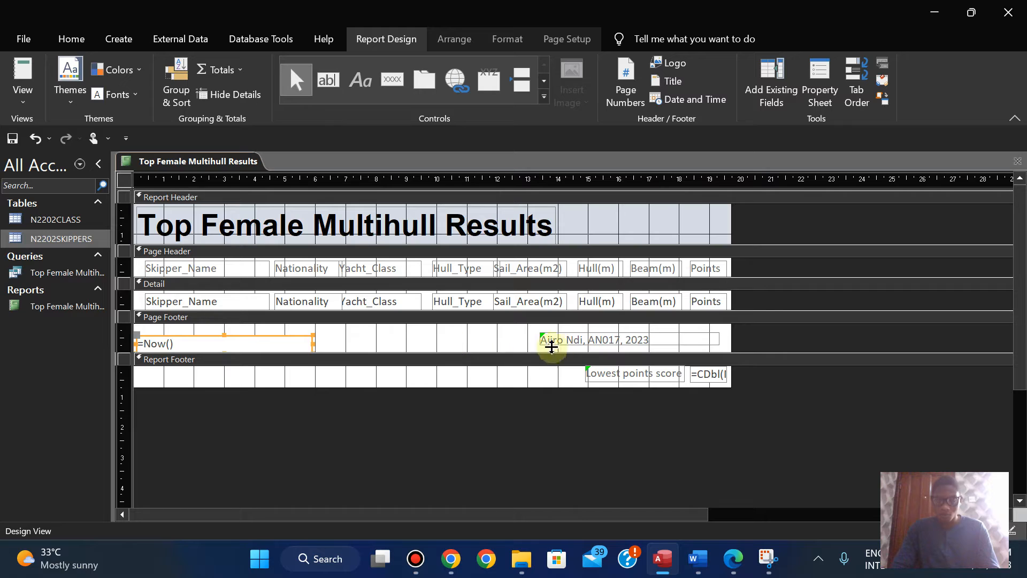
Step: Format the candidate details label in the Page Footer as 14 pt, black and bold
click(606, 342)
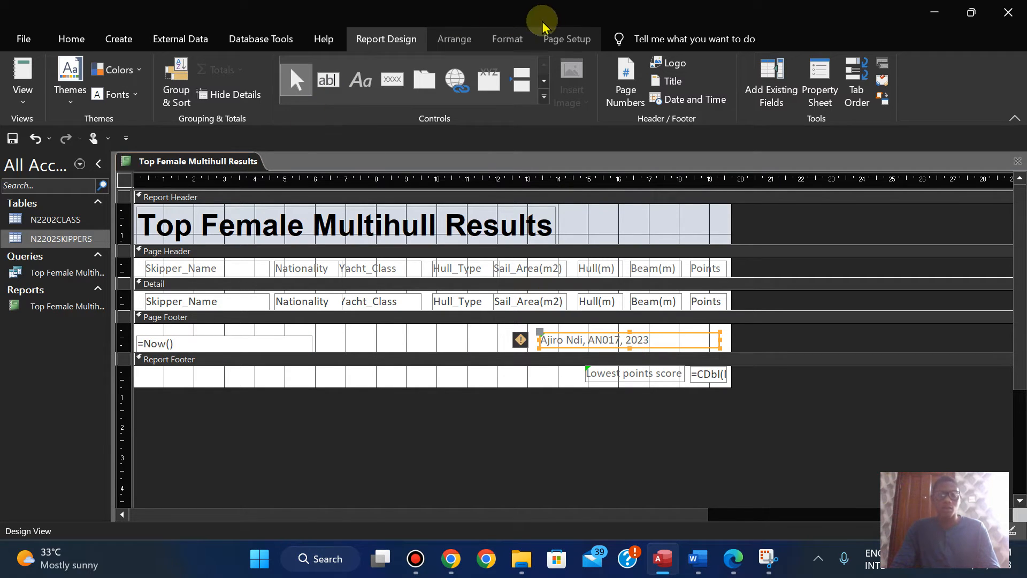
click(503, 39)
click(259, 73)
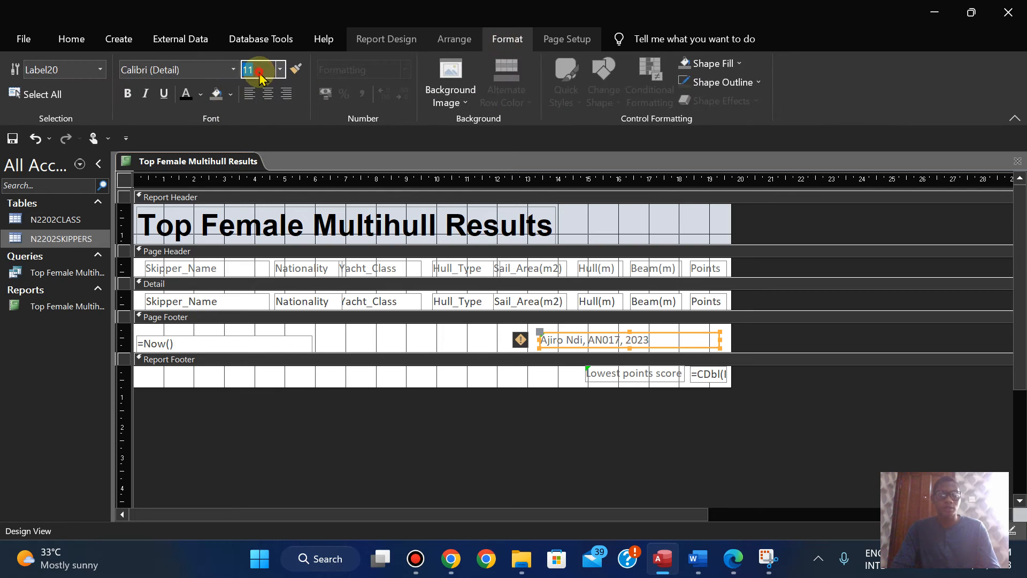
text(14)
key(Return)
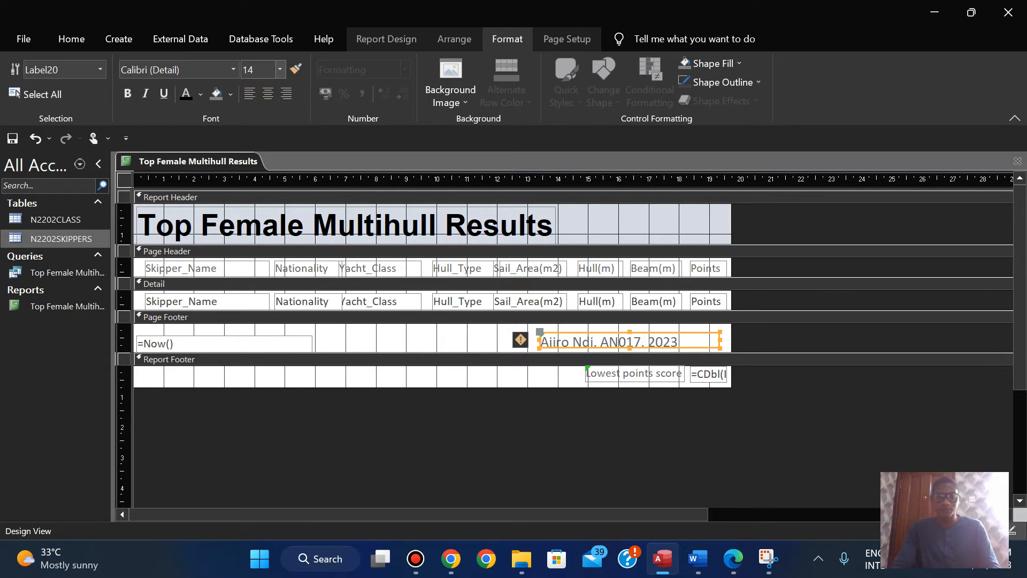
click(186, 94)
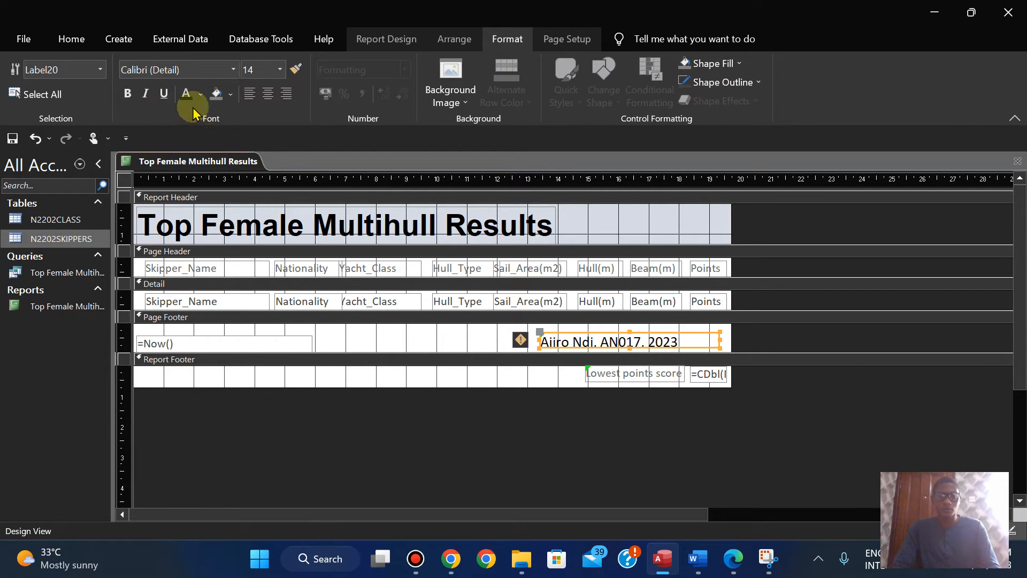
click(128, 95)
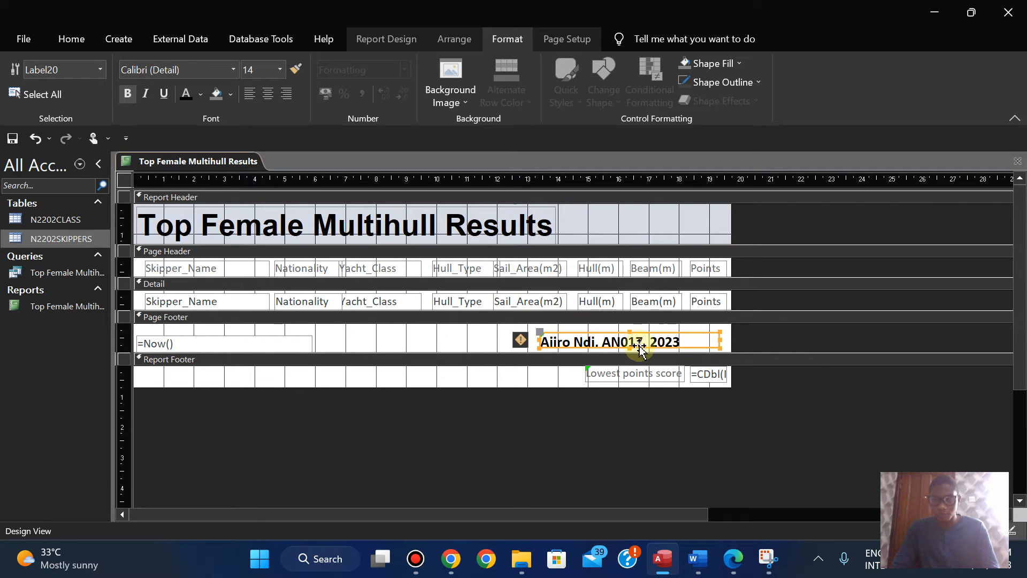
Step: Right-align the candidate details text and nudge its label until it sits just inside the report's right edge
key(Right)
key(Right)
key(Right)
key(Right)
key(Right)
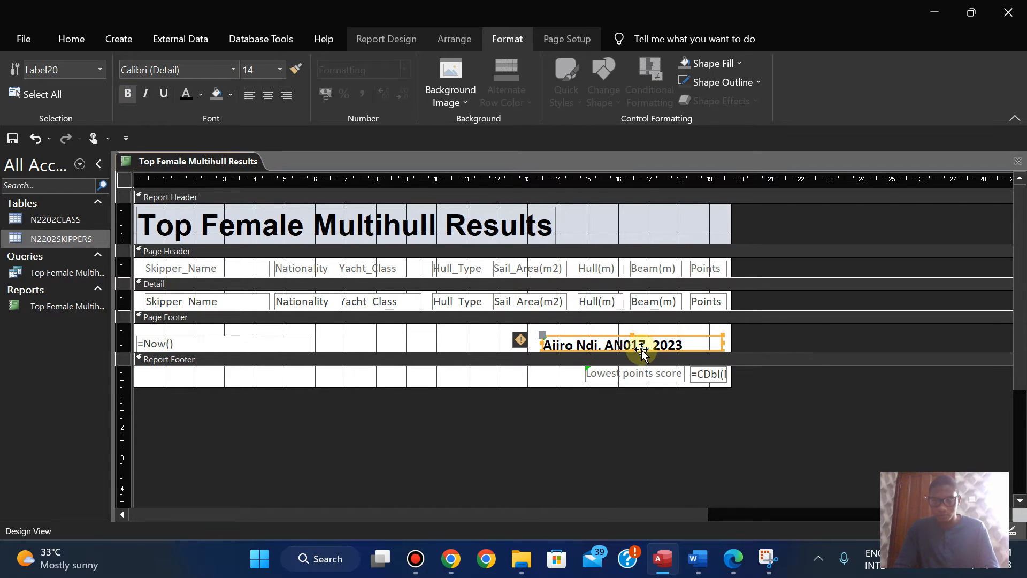
key(Right)
key(Right)
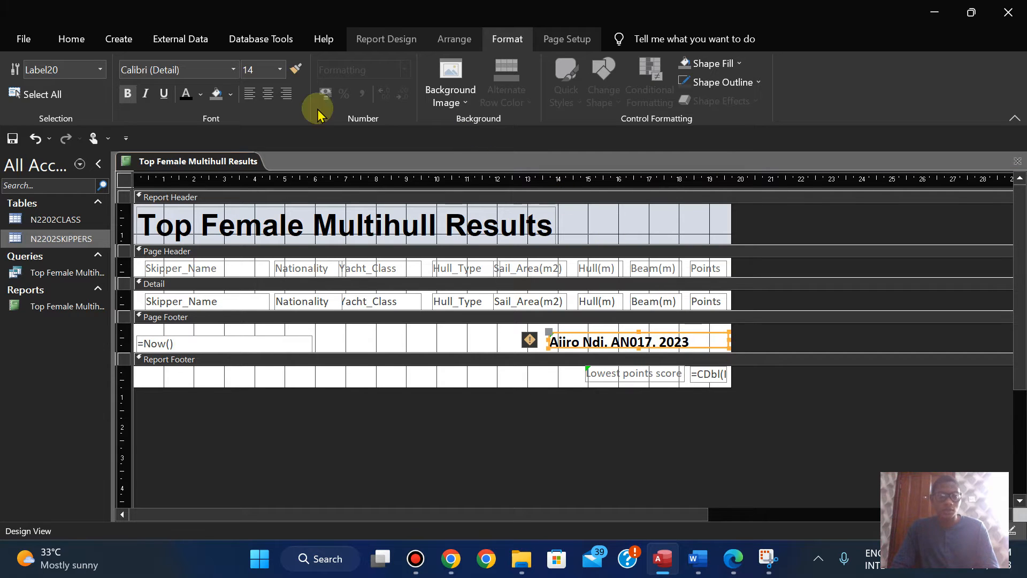
click(286, 95)
key(Left)
key(Left)
key(Left)
key(Right)
key(Down)
key(Up)
key(Right)
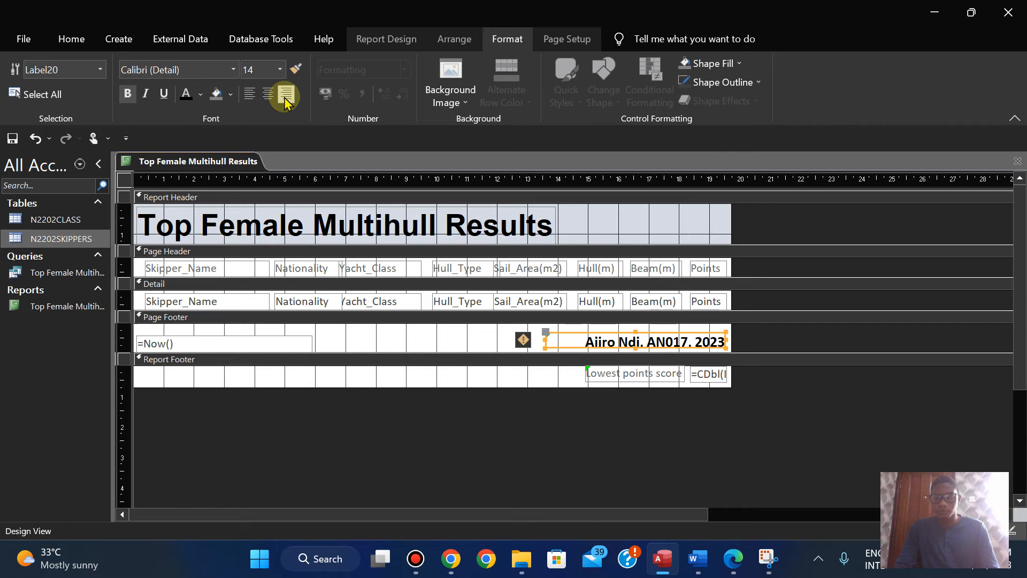
Step: Recheck the report requirements in Edge and view the end of the report in Access in Layout View
click(735, 561)
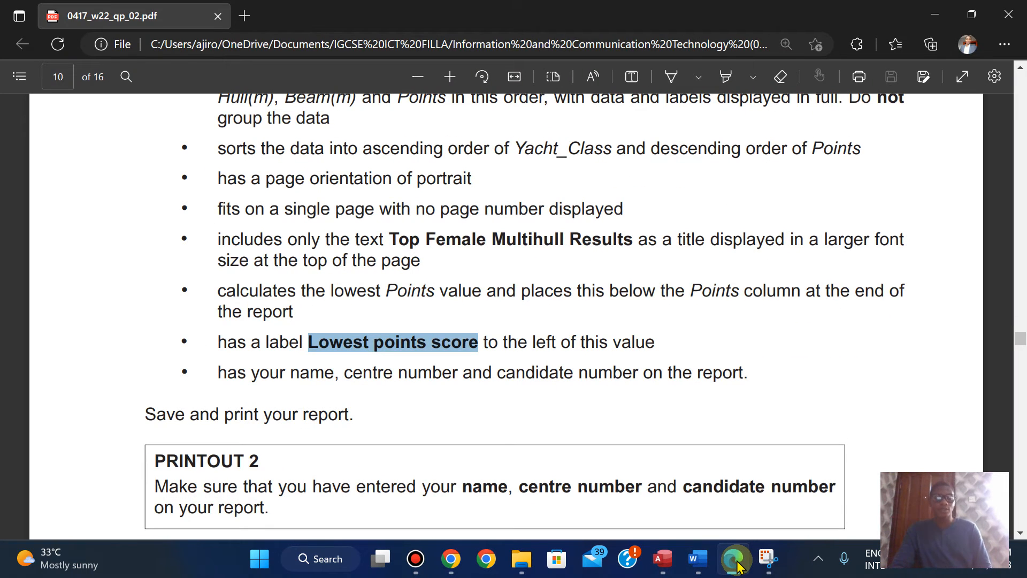
click(735, 561)
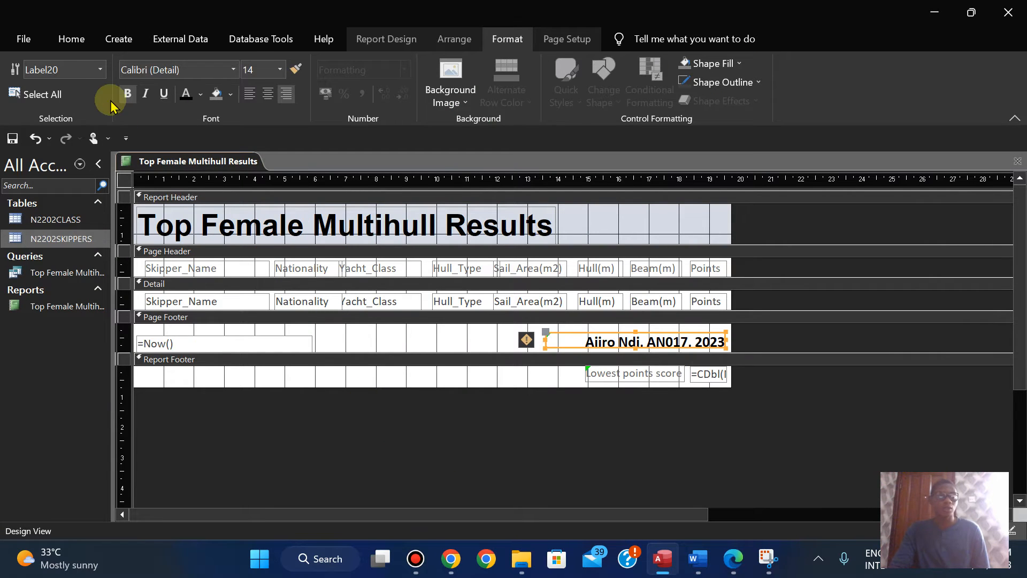
click(71, 38)
click(22, 96)
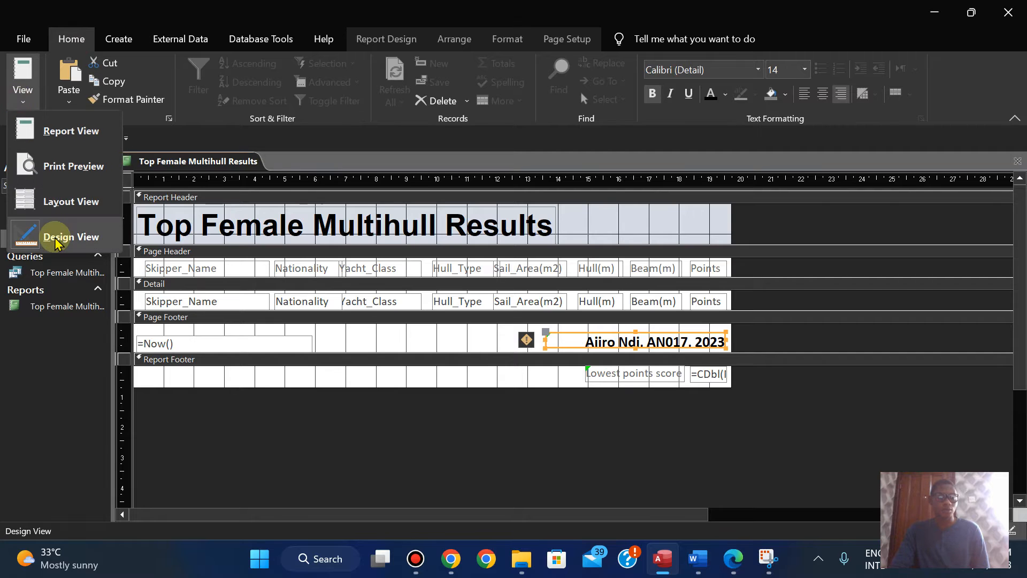
click(56, 201)
drag(1021, 214, 1017, 410)
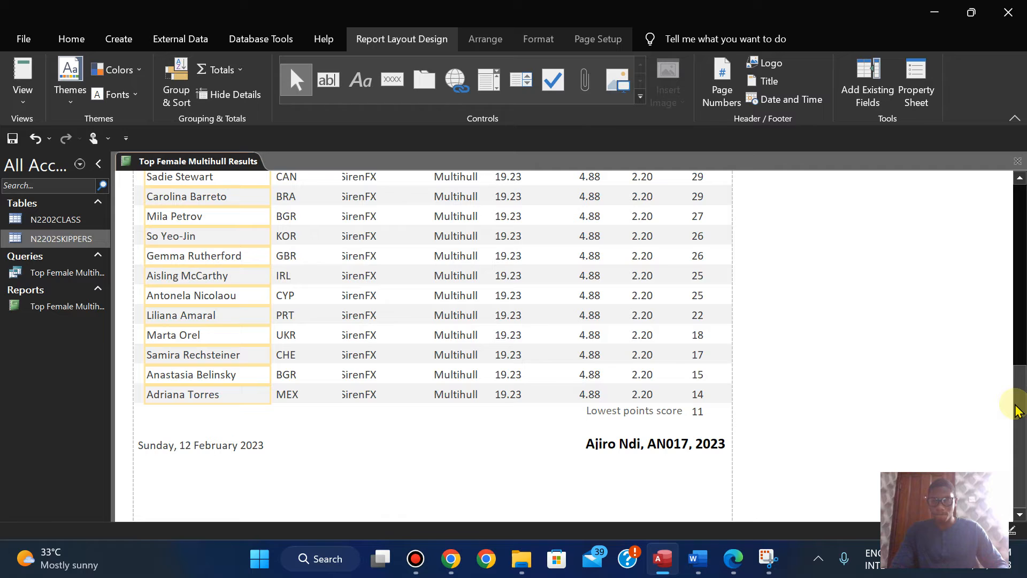
Step: Make the Lowest points score label at the end of the report black and bold
click(650, 411)
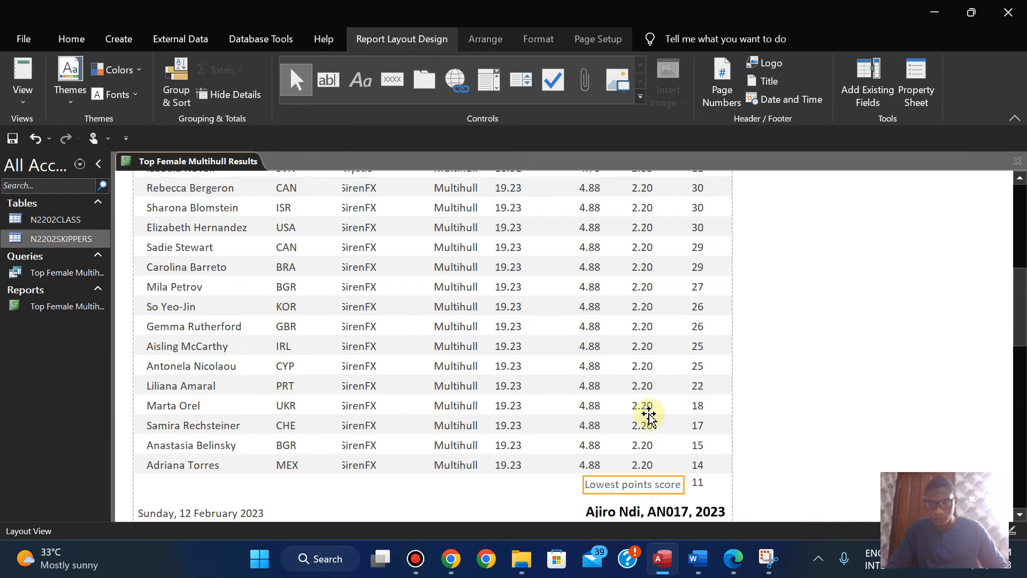
click(696, 485)
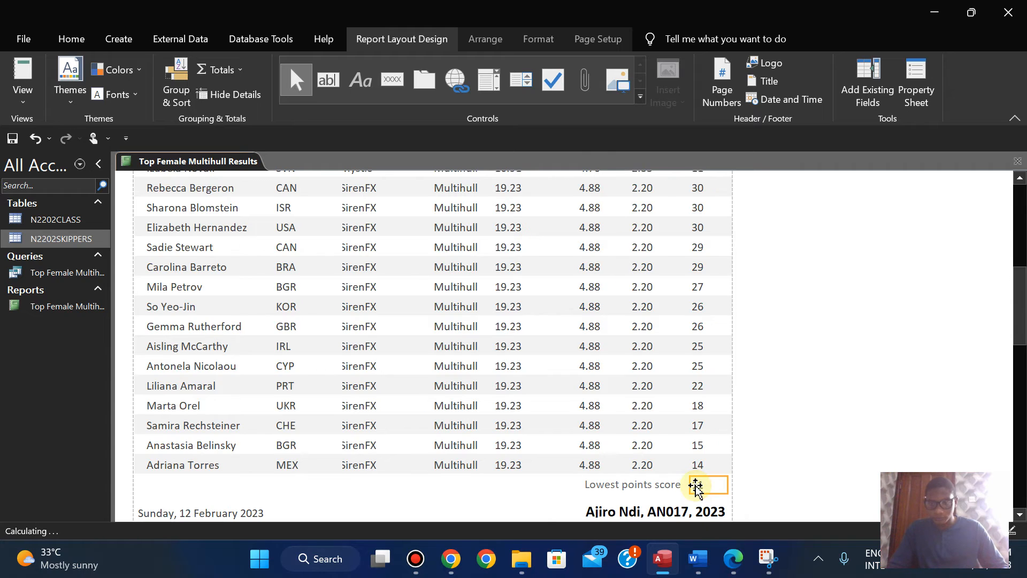
click(630, 487)
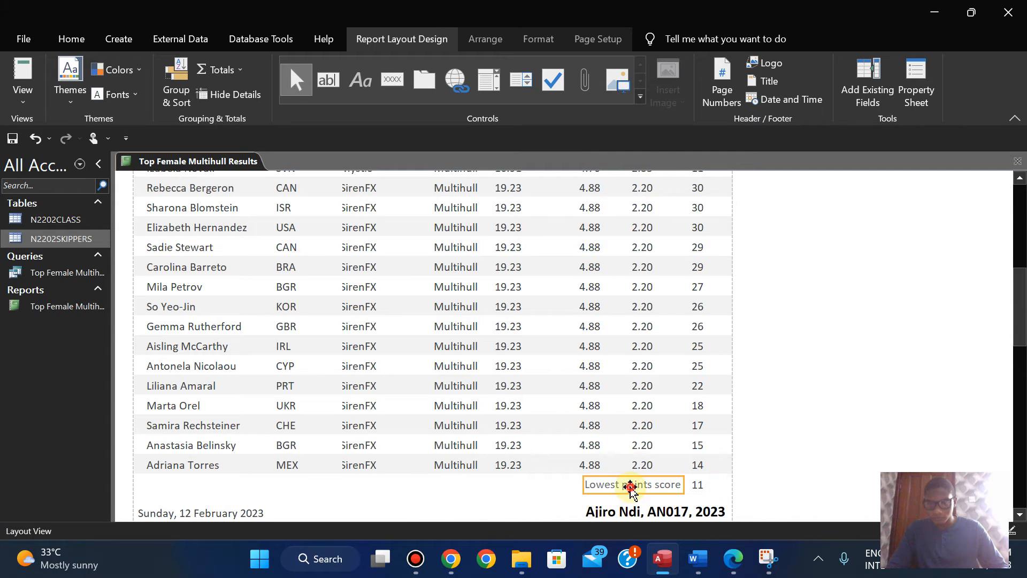
click(542, 33)
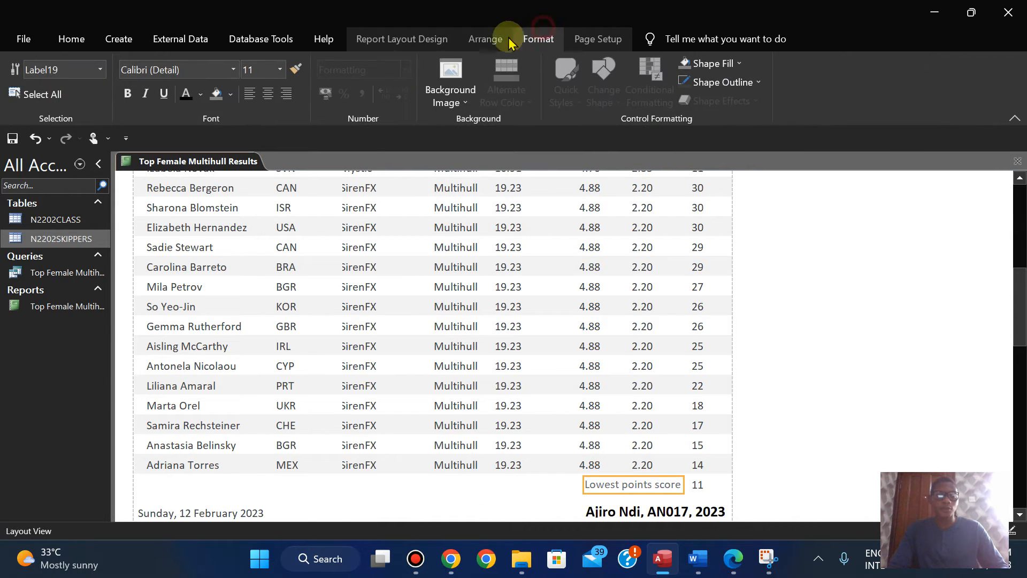
click(184, 98)
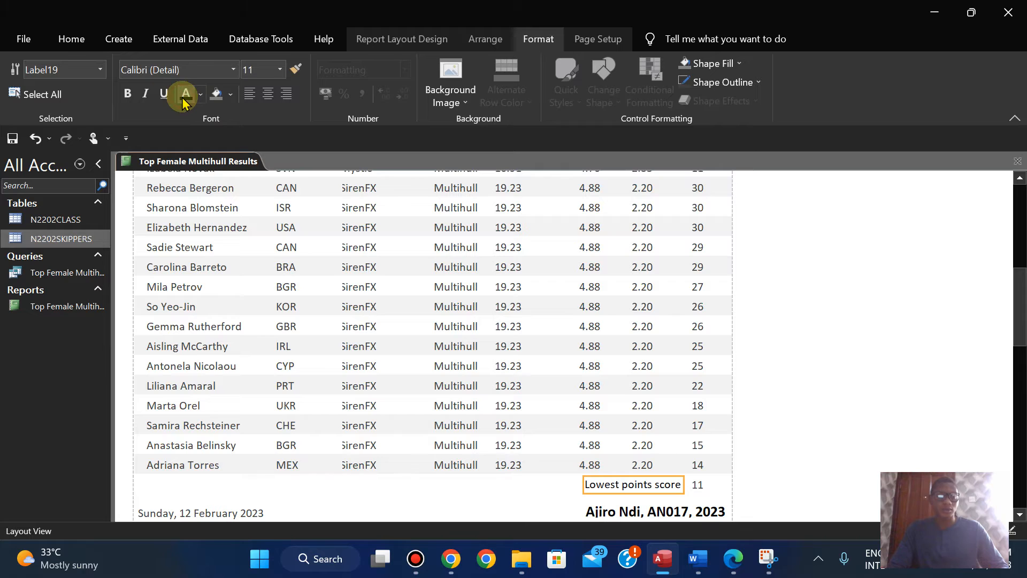
click(127, 96)
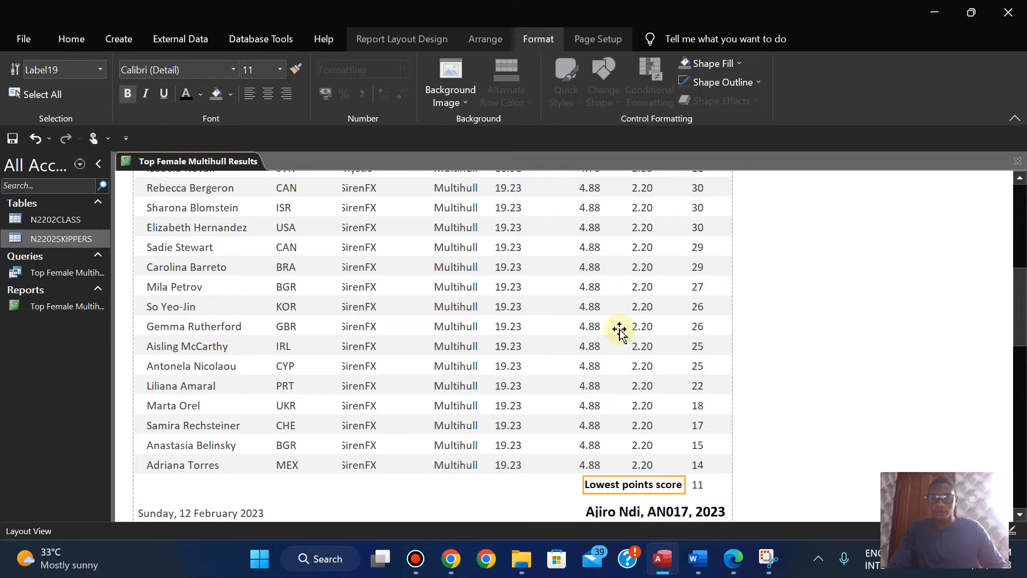
Step: Make the minimum Points value beside the Lowest points score label bold
click(698, 485)
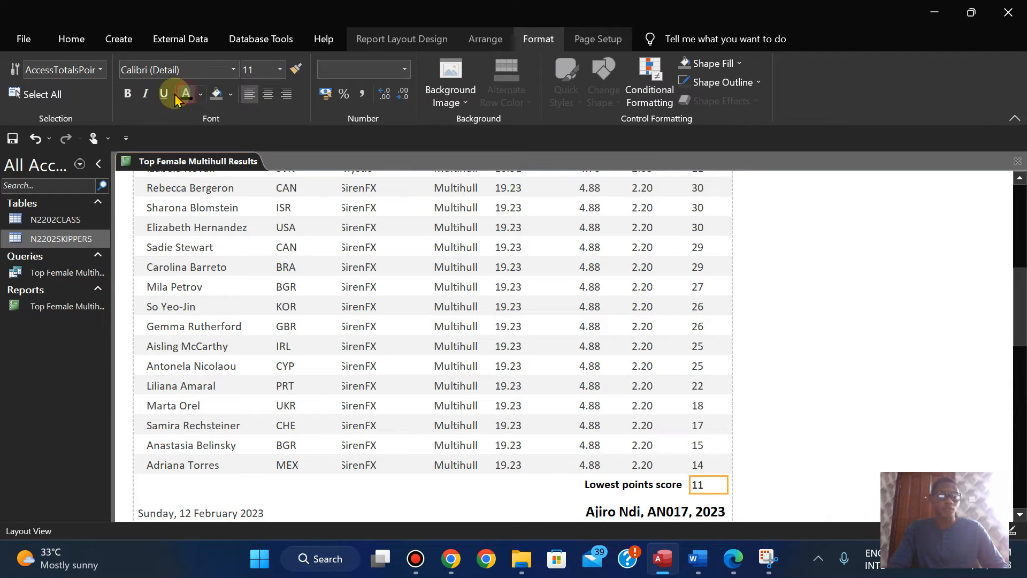
click(127, 97)
click(909, 364)
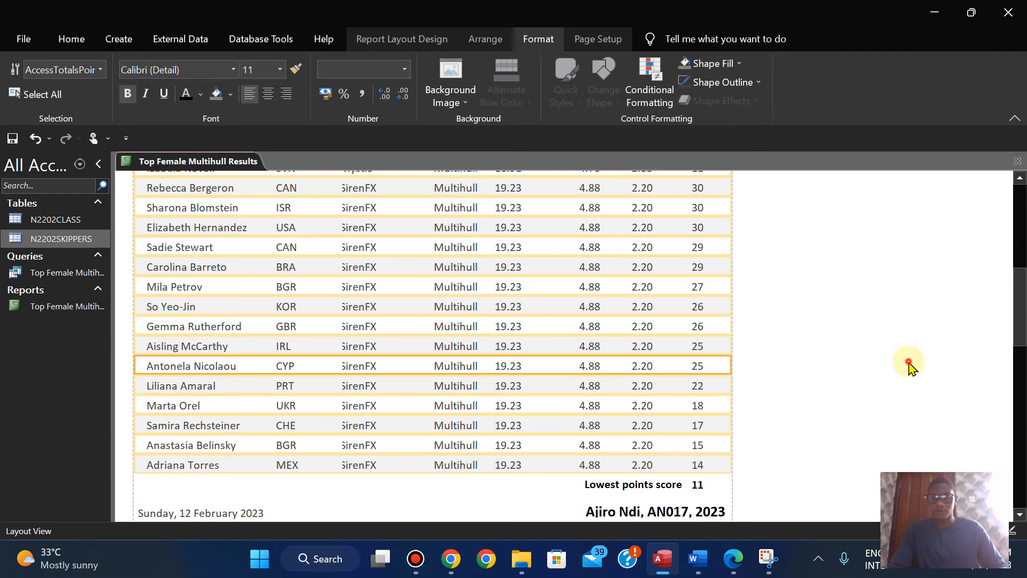
click(882, 405)
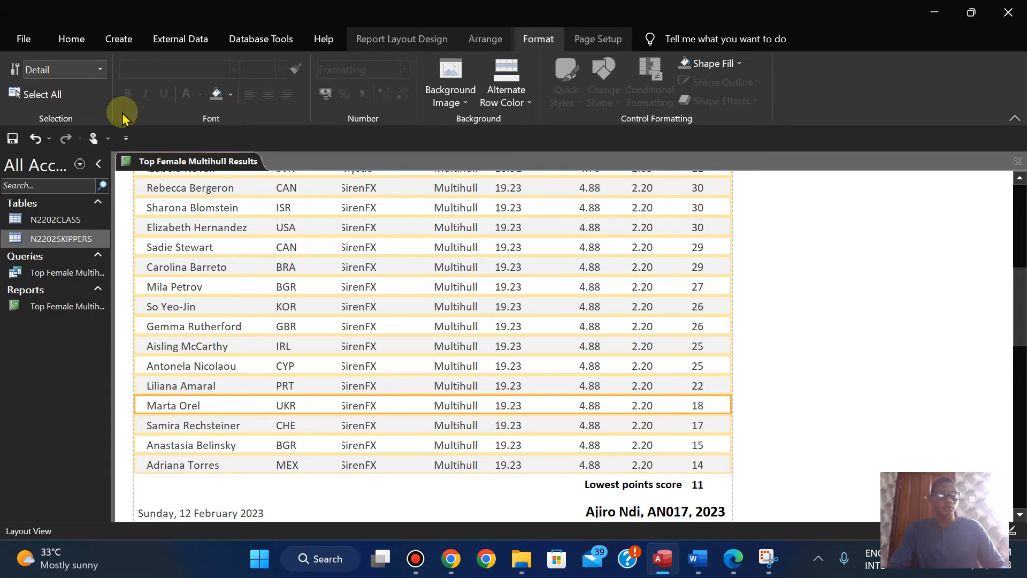
Step: Review the remaining printout and Evidence 6 requirements of the exam paper in Edge, and return to the report in Access
click(748, 569)
key(Down)
key(Up)
key(Up)
key(Up)
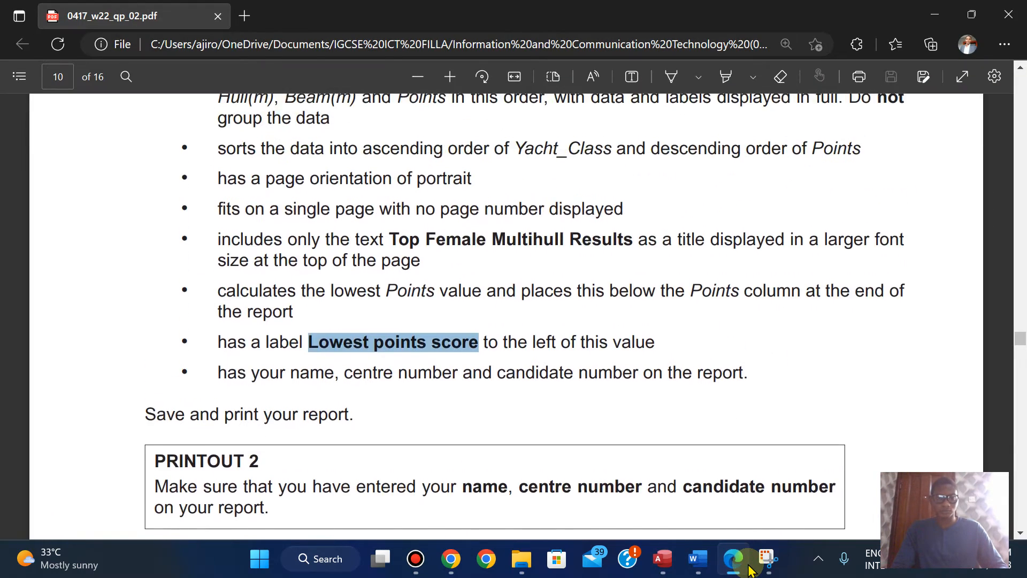
key(Up)
key(Down)
key(Down)
key(Down)
key(Down)
key(Down)
key(Down)
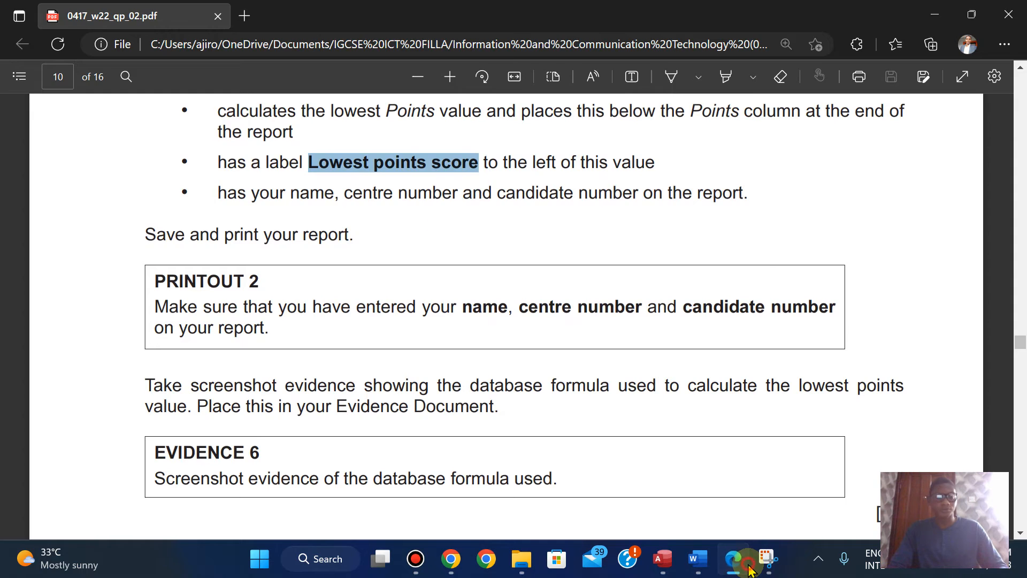
click(748, 568)
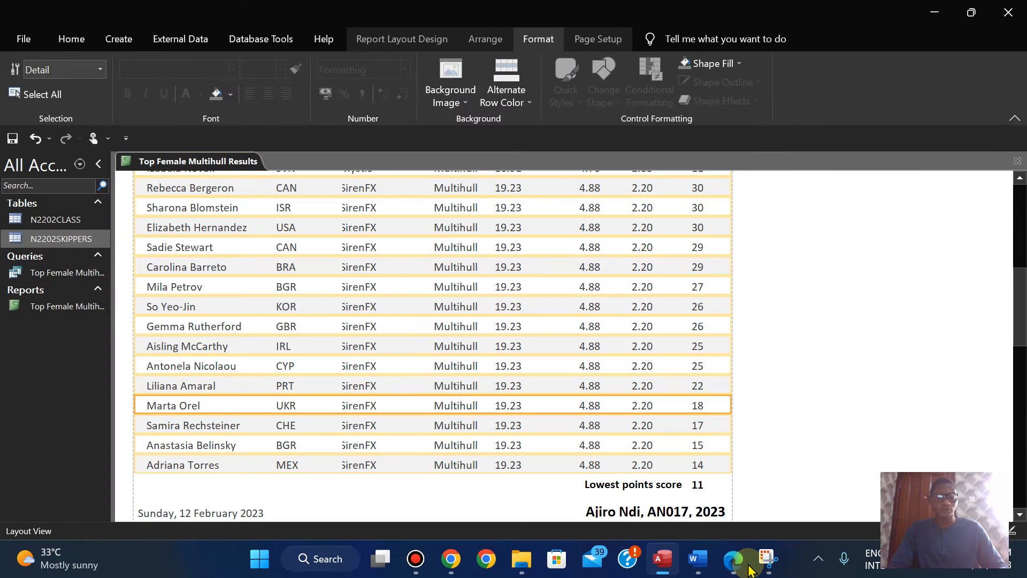
Step: Switch the Top Female Multihull Results report to Report View
click(72, 38)
click(22, 98)
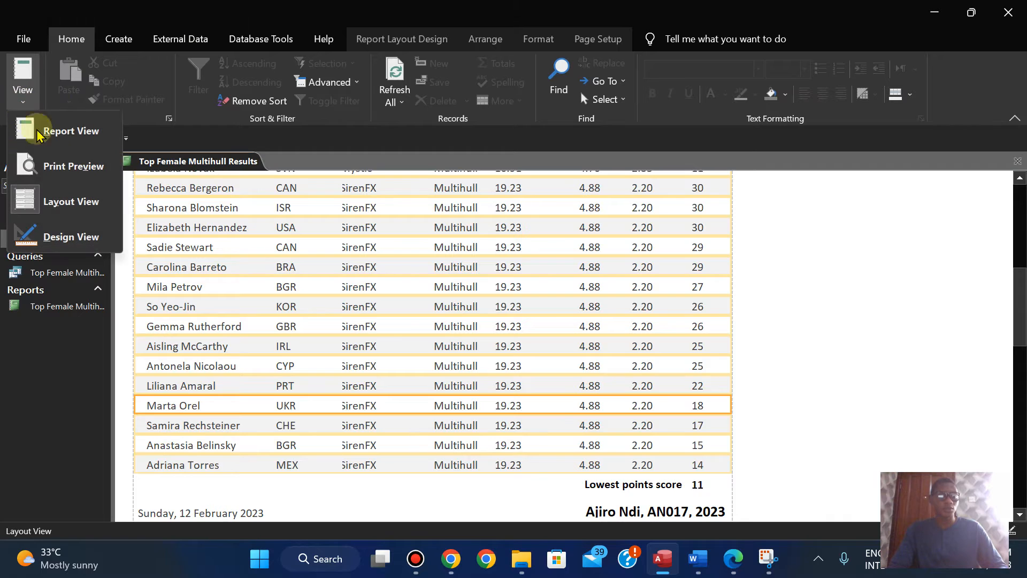
right_click(216, 162)
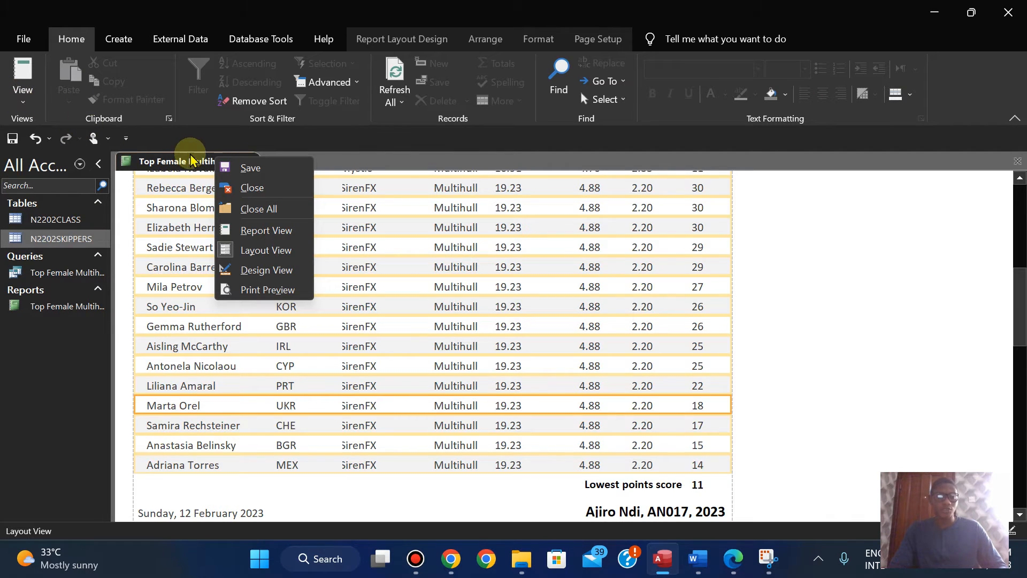
click(267, 230)
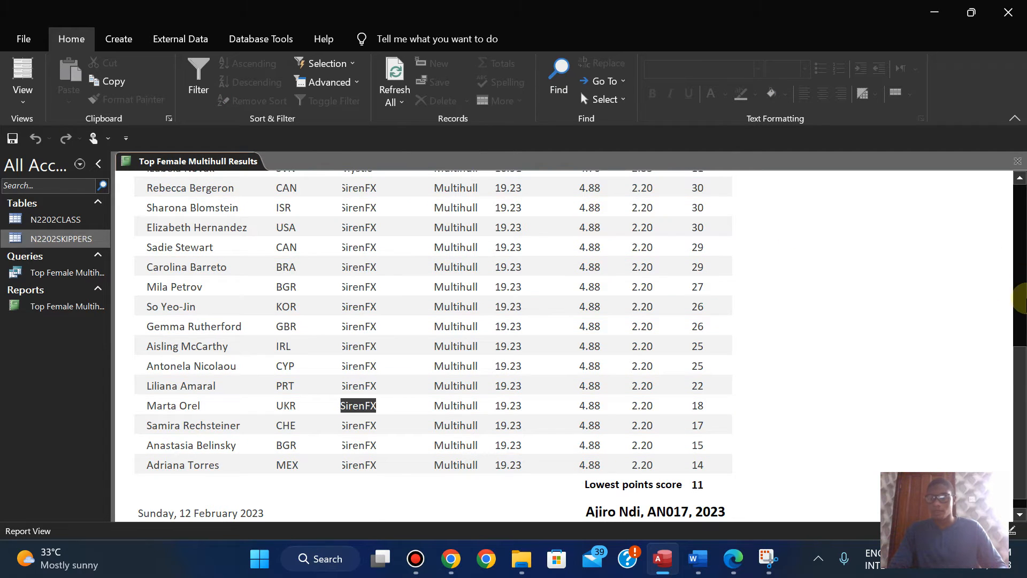
Step: Check the Top Female Multihull Results report in Print Preview, and close the preview
click(1017, 272)
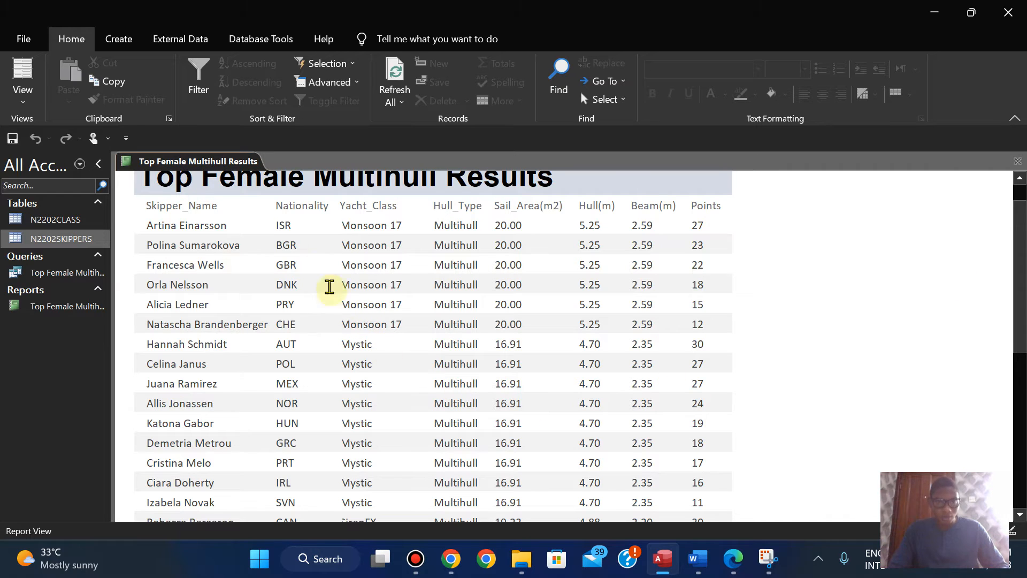
right_click(218, 162)
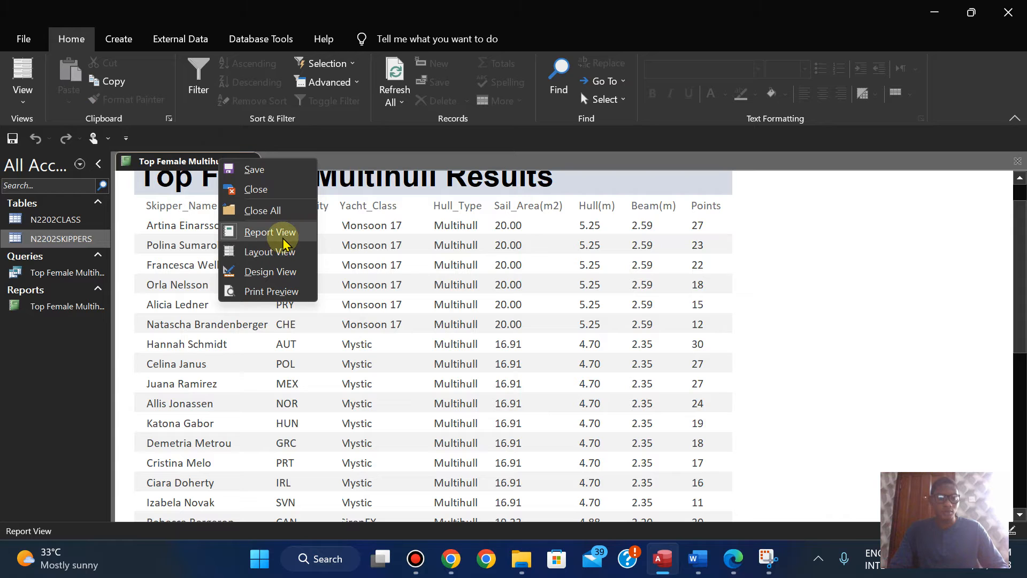
click(274, 291)
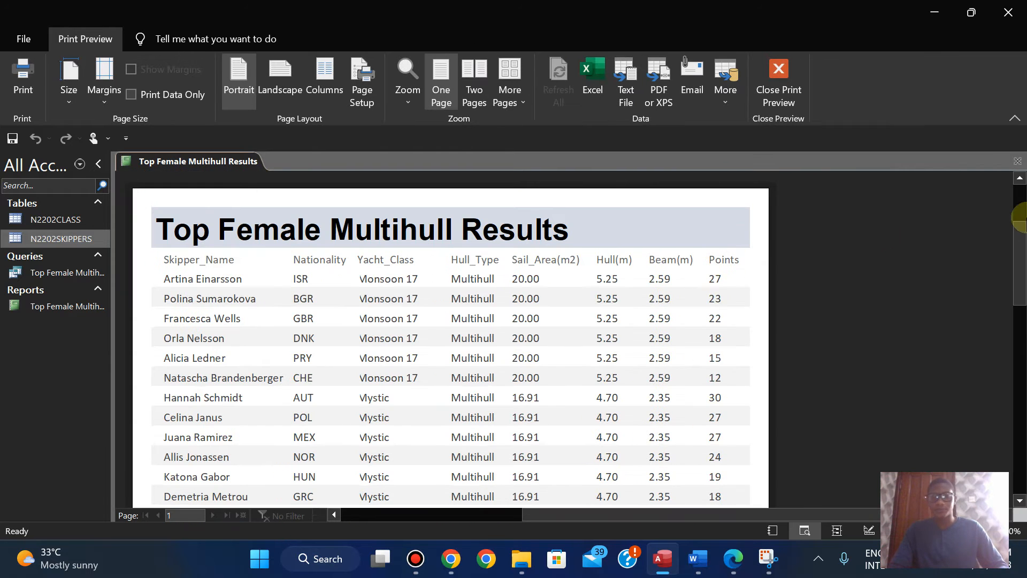
drag(1019, 227, 1022, 285)
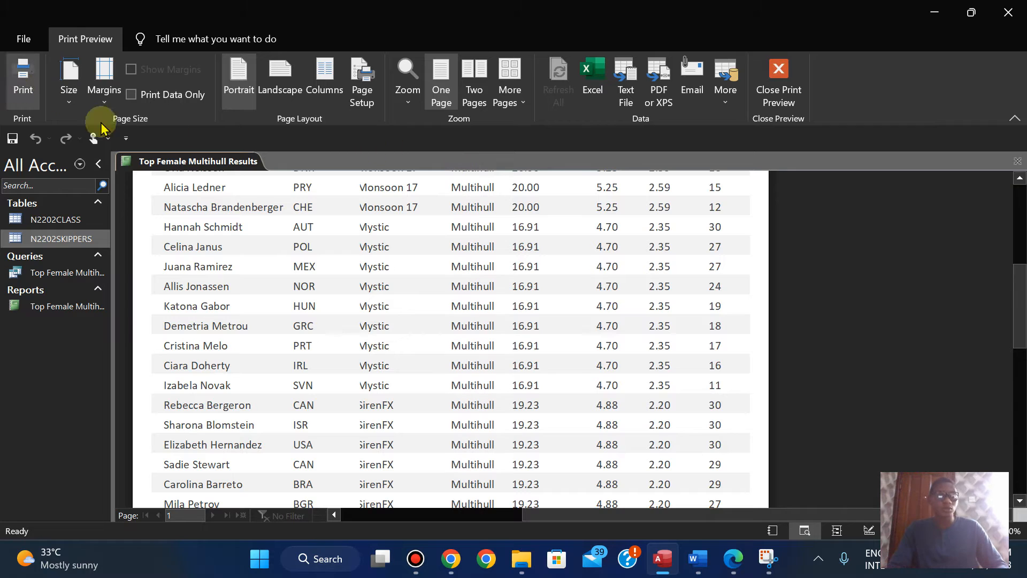
click(779, 85)
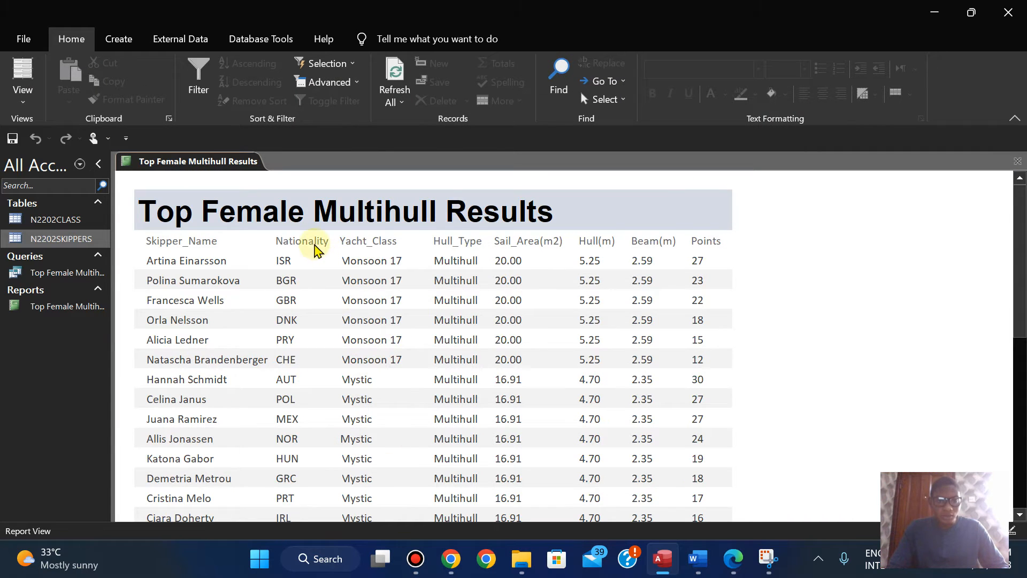
Step: In Layout View, shift the Yacht_Class heading and its data column slightly right so the values display in full beside Nationality
click(313, 246)
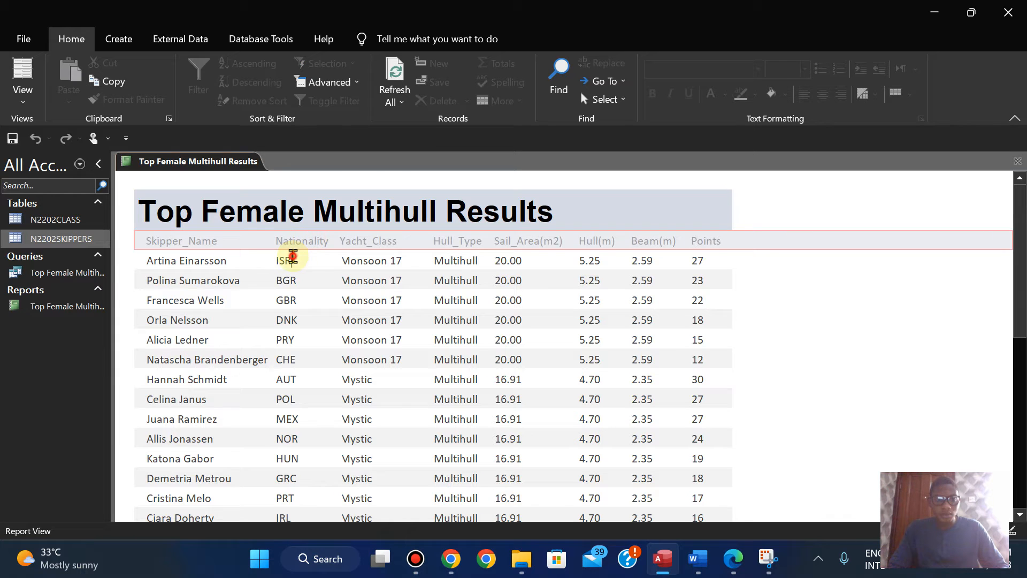
click(21, 101)
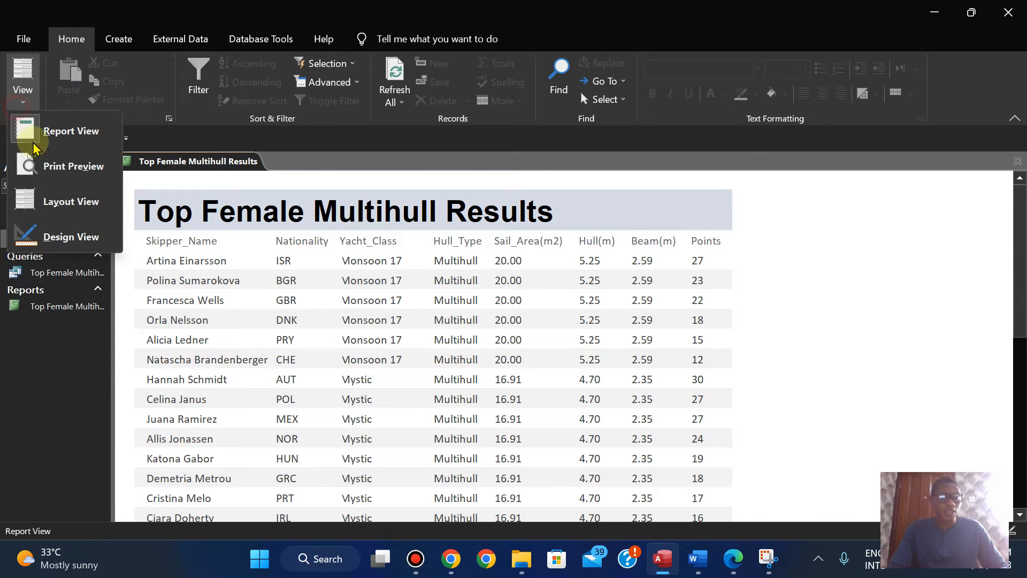
click(56, 201)
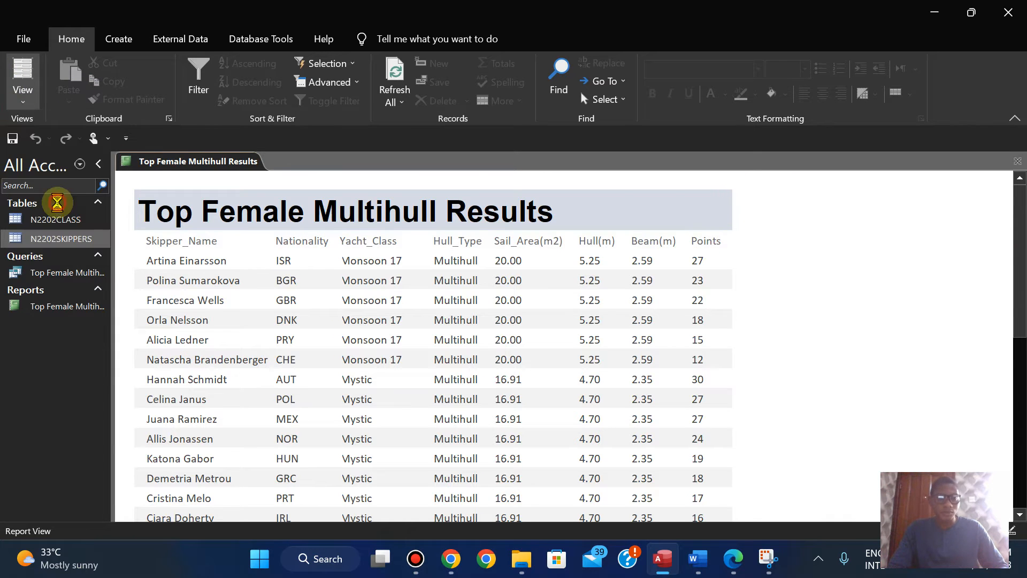
click(312, 242)
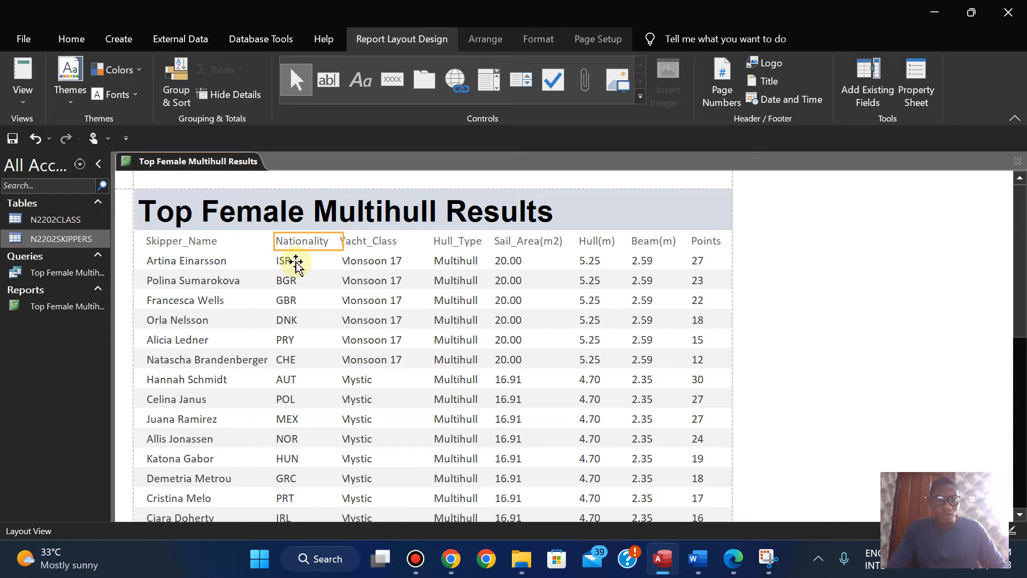
click(366, 241)
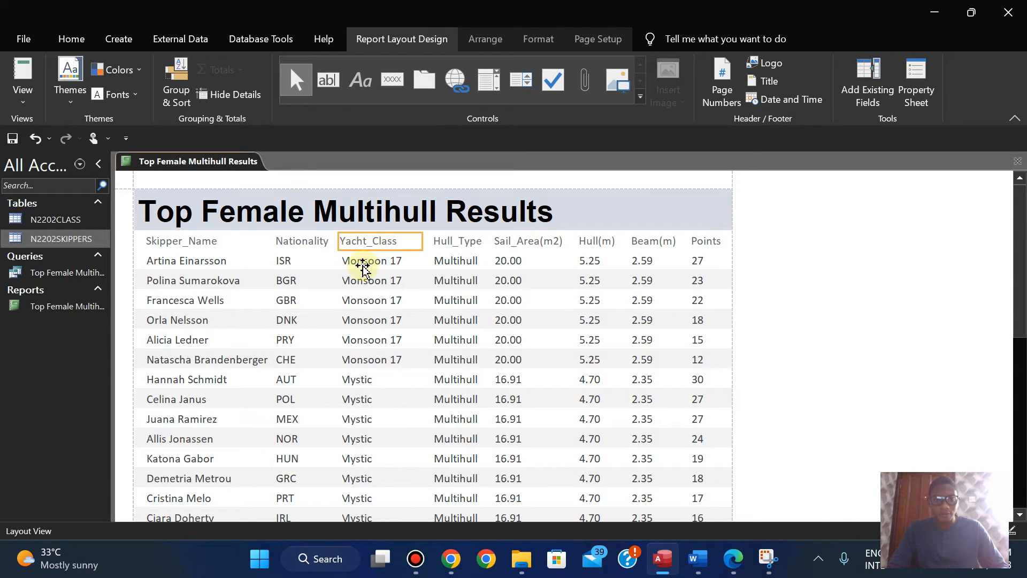
ctrl+click(363, 264)
key(Right)
key(Right)
key(Right)
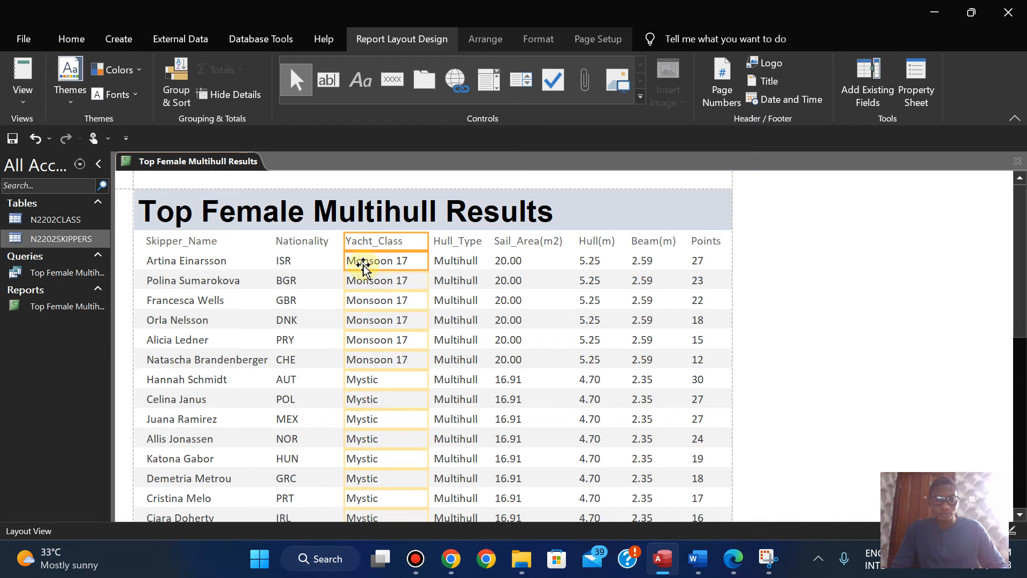
key(Left)
Step: Shift the Sail_Area(m2) heading and its data column slightly to the right
click(538, 242)
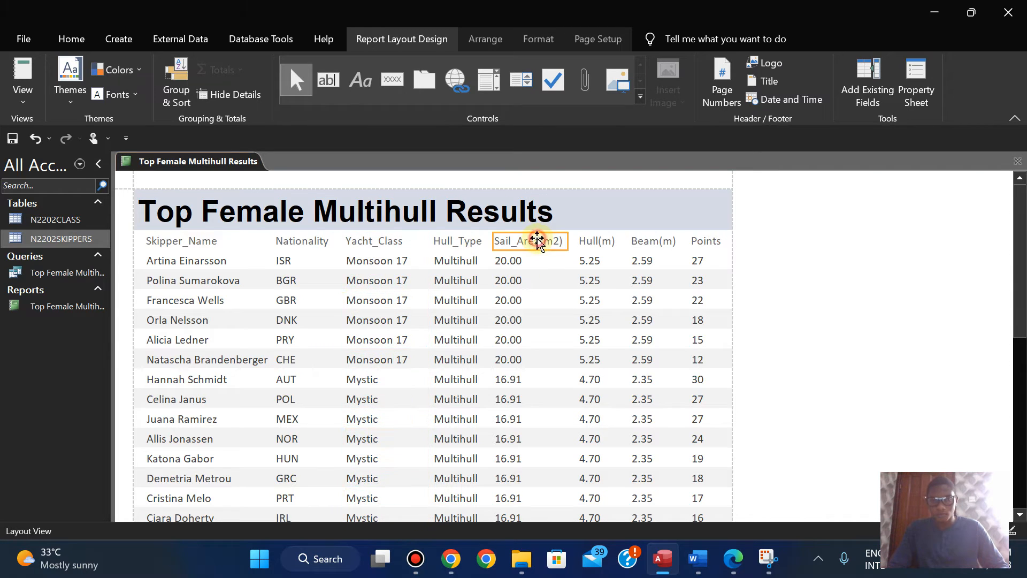
ctrl+click(507, 267)
key(Right)
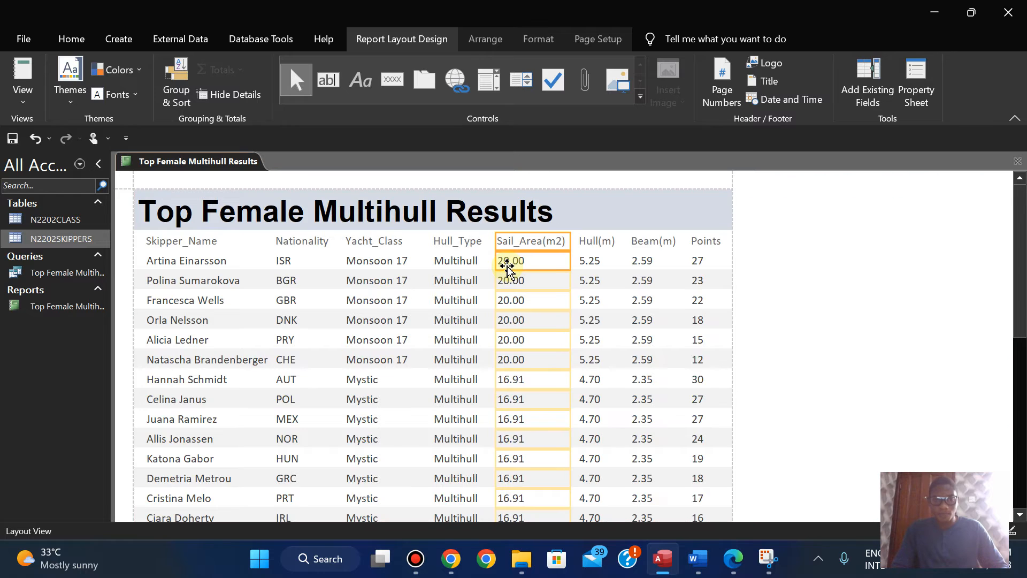
Step: Check the adjusted columns and the page footer in Report View and Print Preview, and close the preview
click(20, 94)
click(60, 147)
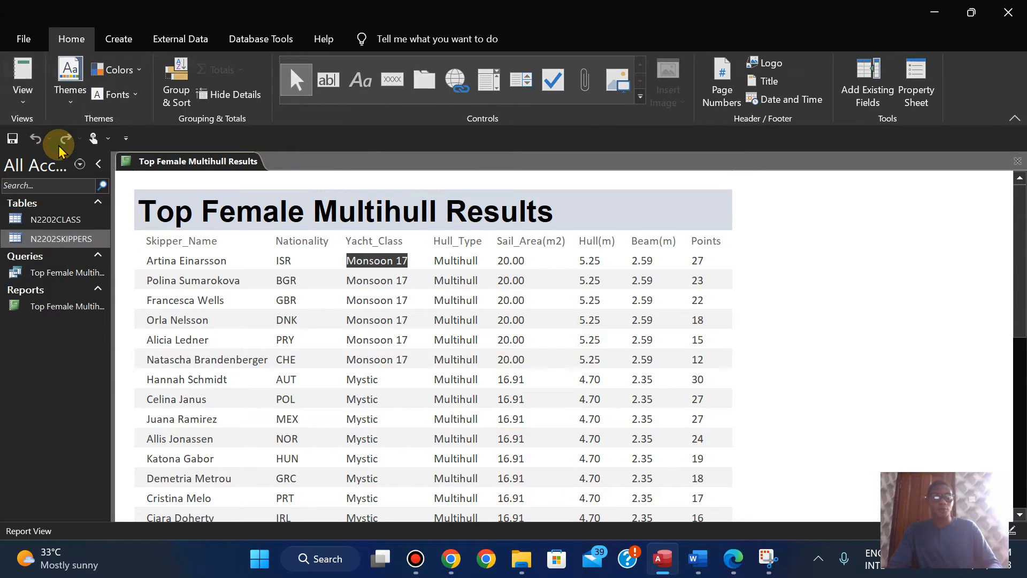
click(22, 88)
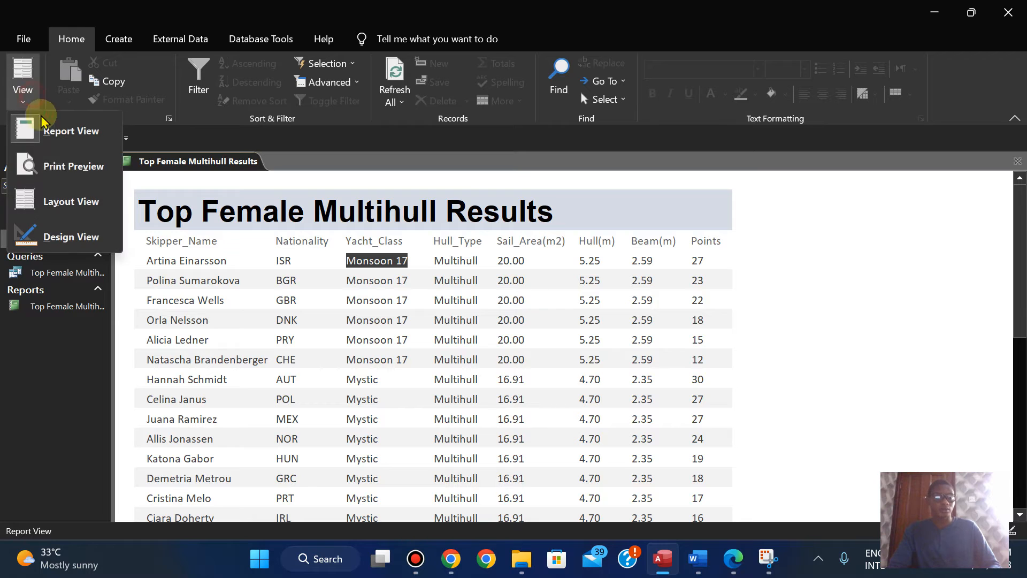
click(78, 165)
drag(1019, 288, 1006, 420)
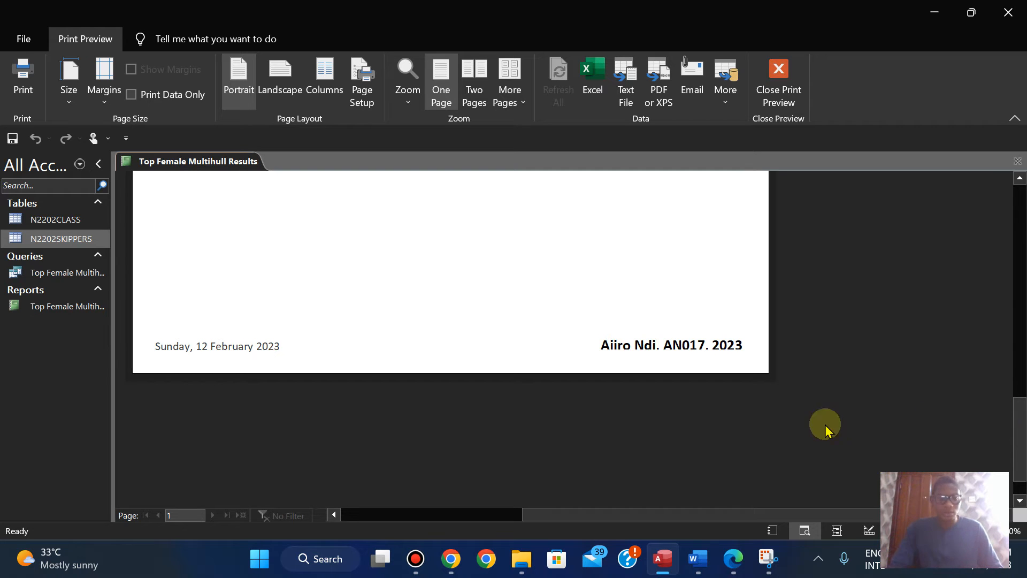
click(778, 103)
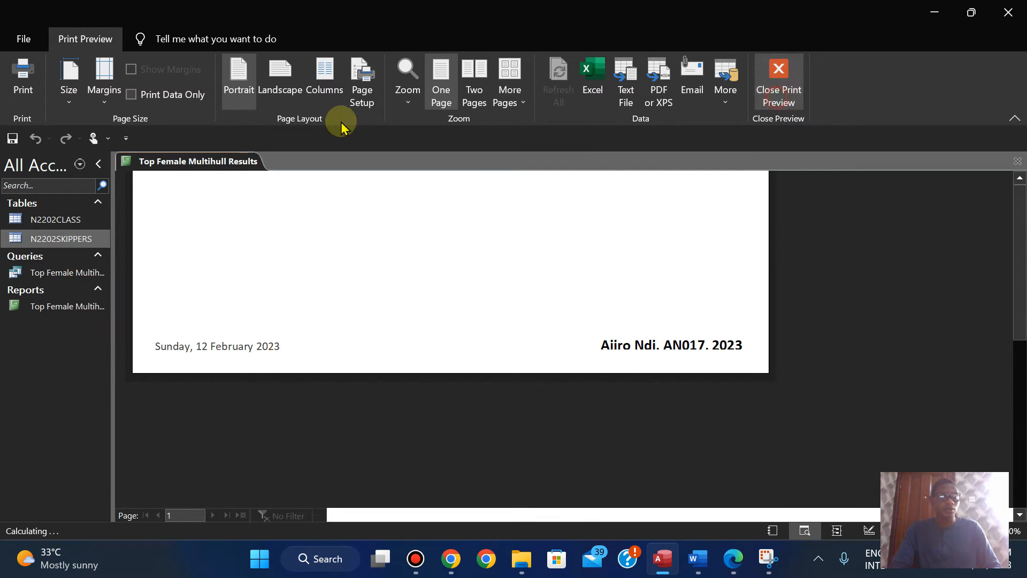
Step: In Design View, make the candidate details label in the page footer slightly taller at its upper edge, and check it in Print Preview
click(21, 99)
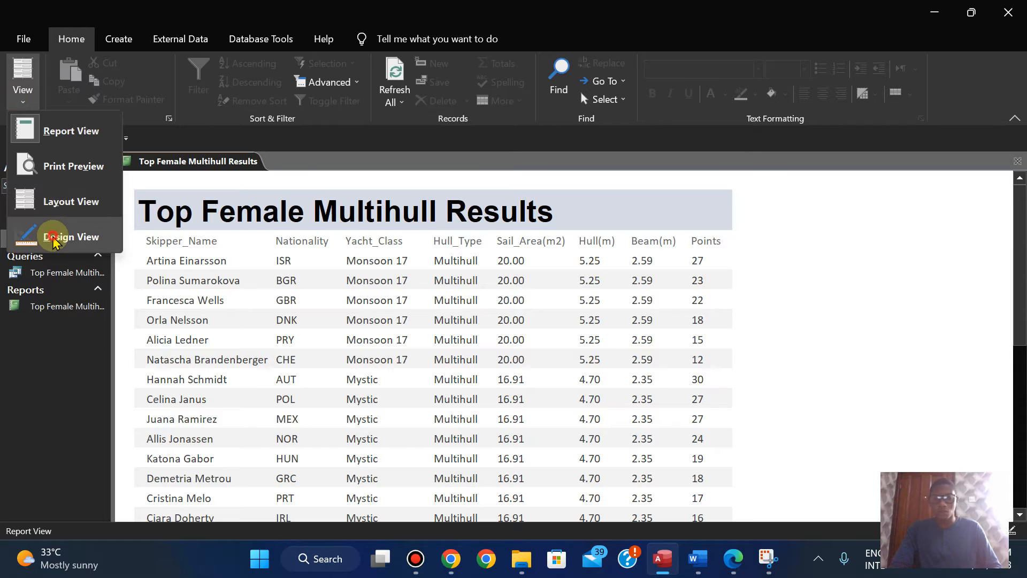
click(55, 234)
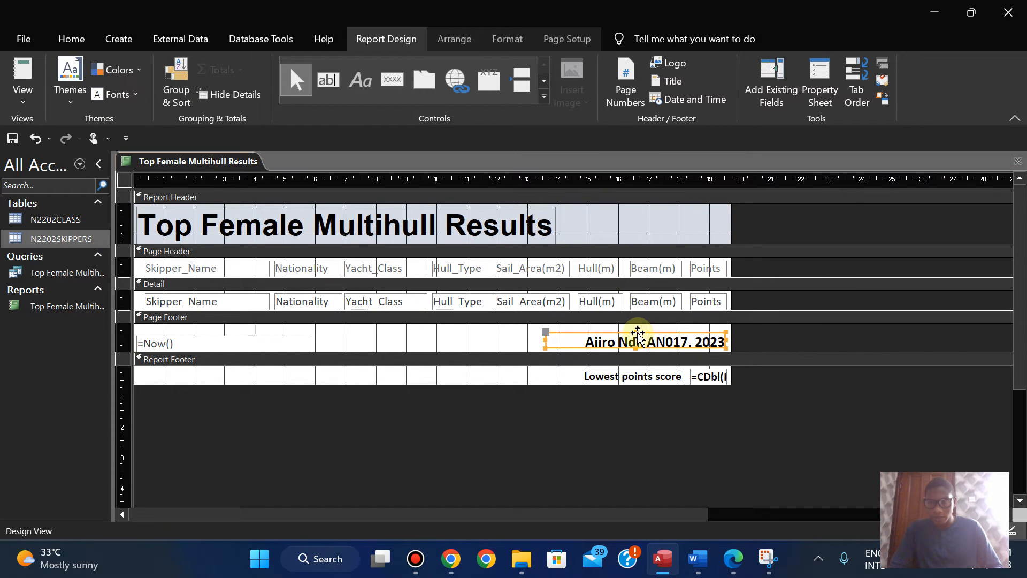
drag(634, 331, 635, 329)
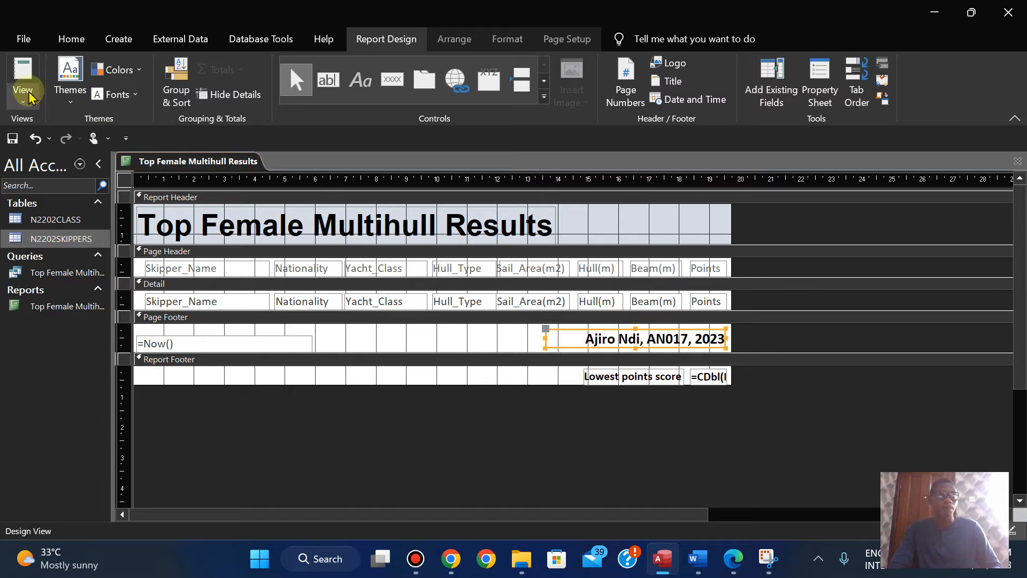
click(24, 104)
click(76, 165)
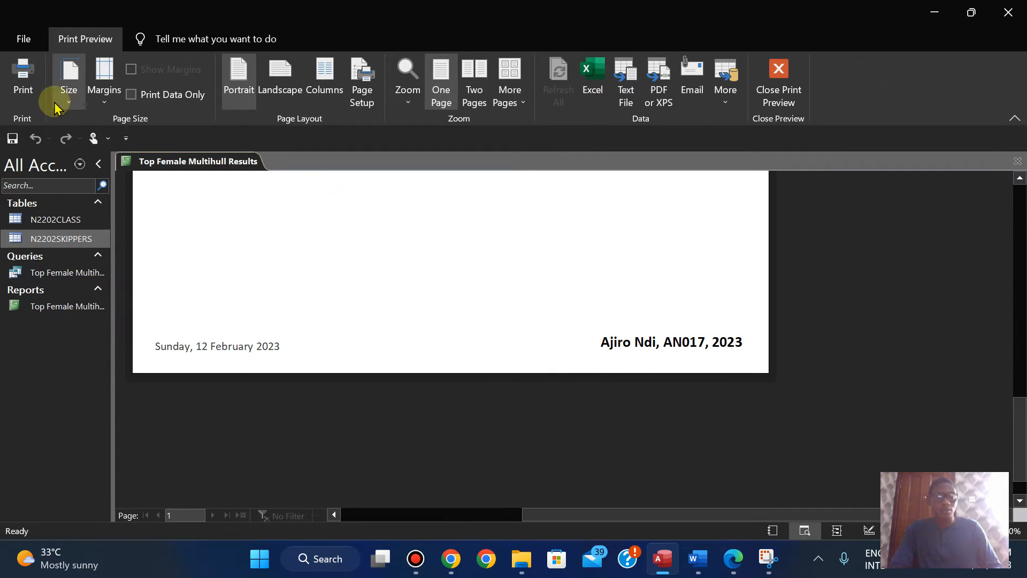
click(762, 73)
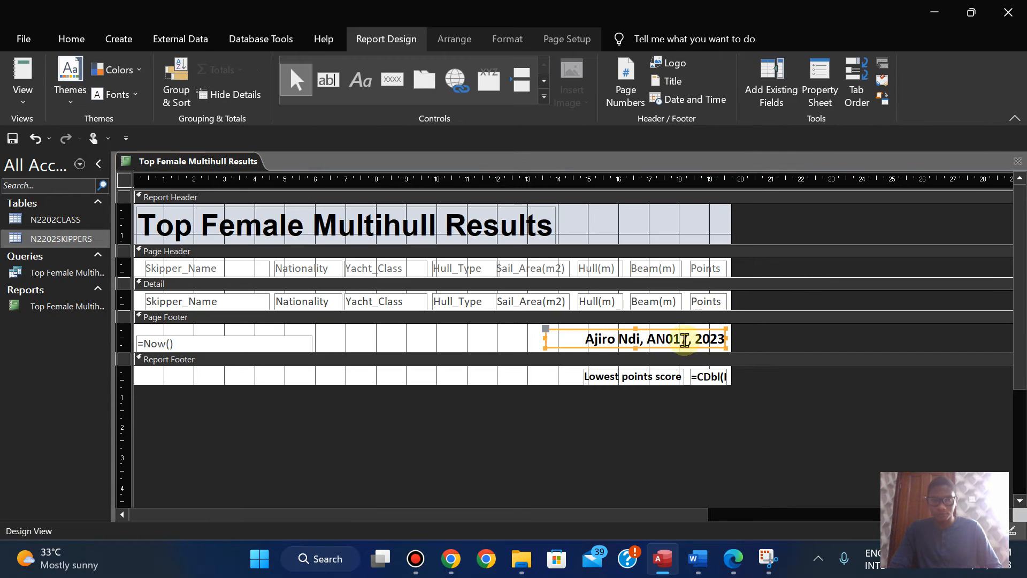
Step: Move the candidate details label slightly down in the page footer, and check the footer alignment in Print Preview
key(Down)
key(Down)
key(Up)
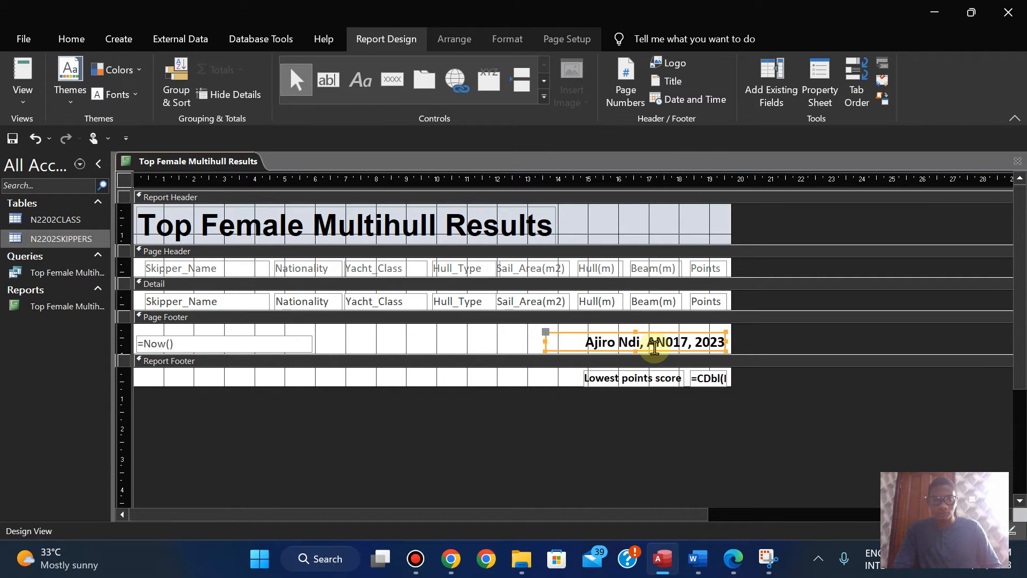
click(22, 83)
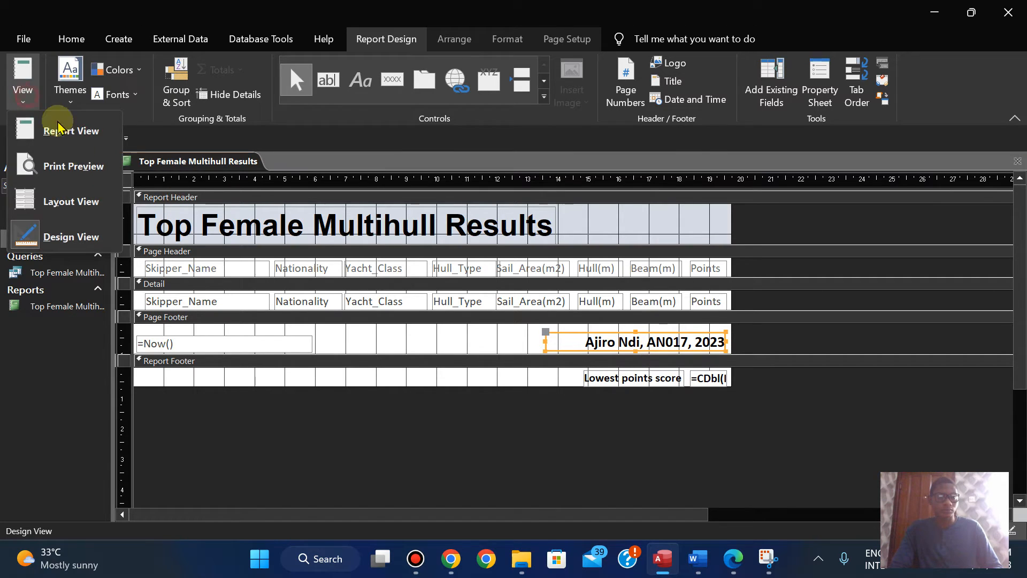
click(79, 160)
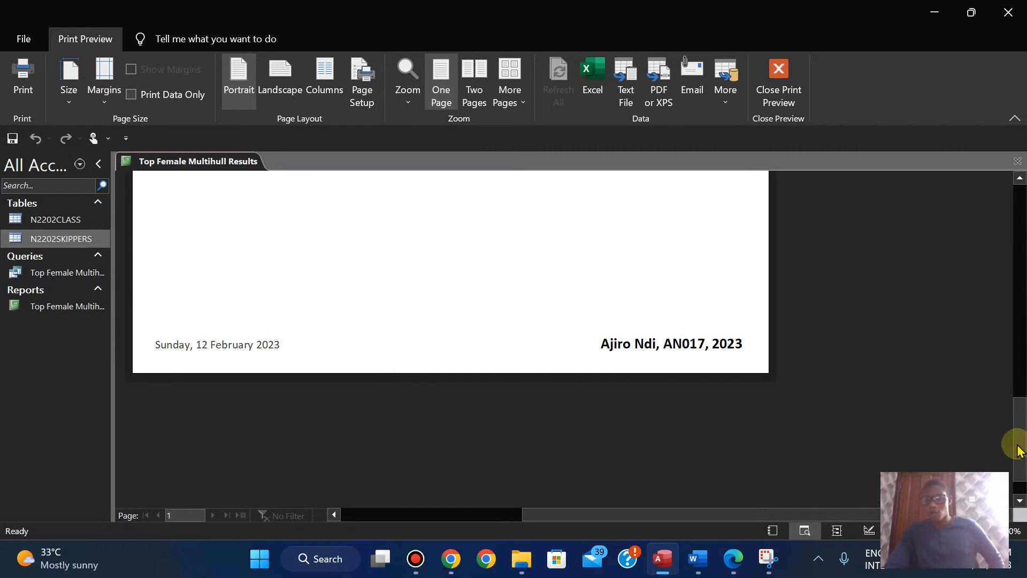
mouse_move(1019, 438)
mouse_down()
mouse_move(1016, 368)
mouse_move(1013, 432)
mouse_up()
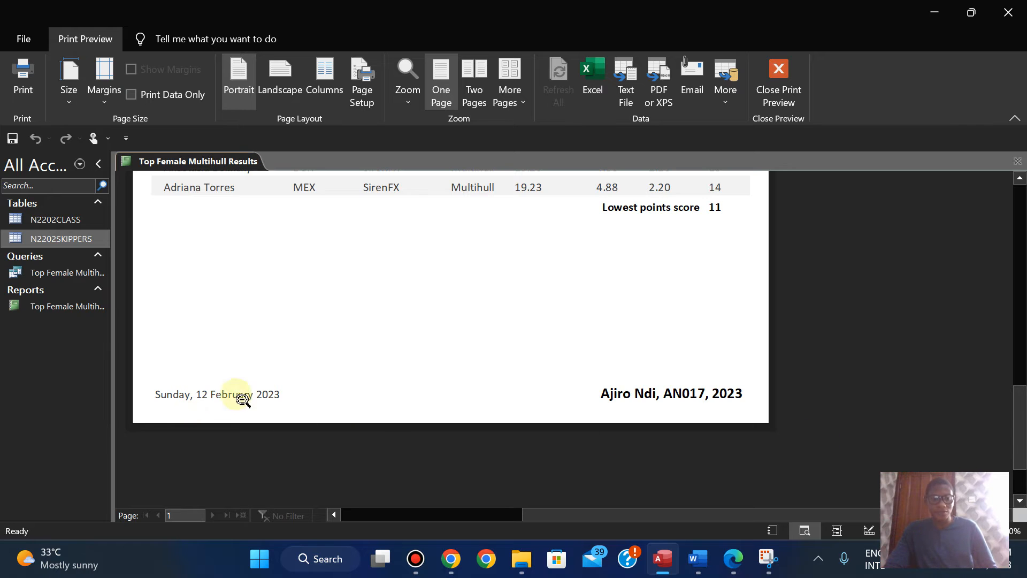
Step: Check the report requirements on page 10 of the exam paper in Edge, and return to the report in Access
click(743, 557)
key(Up)
key(Up)
key(Up)
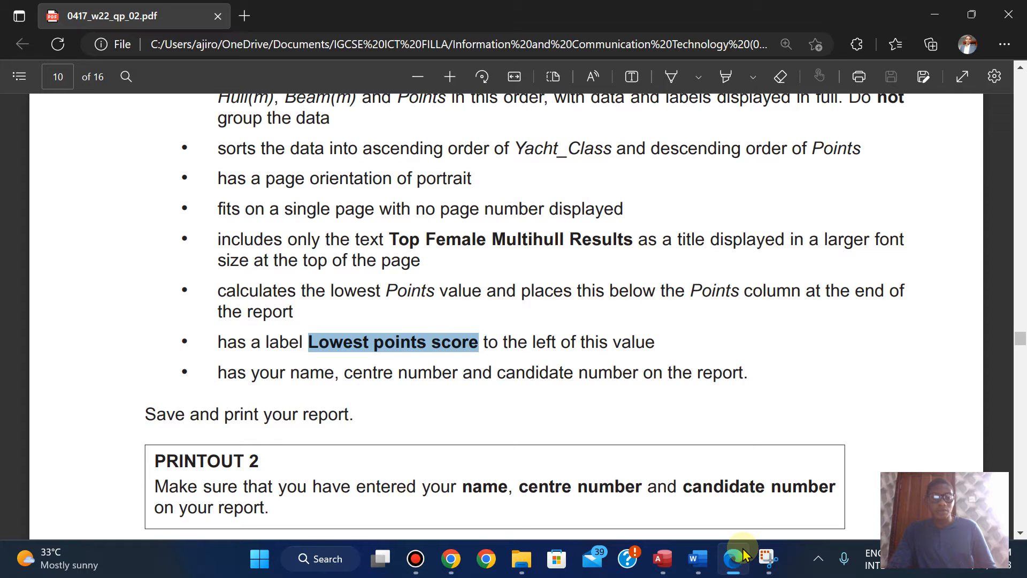
click(744, 555)
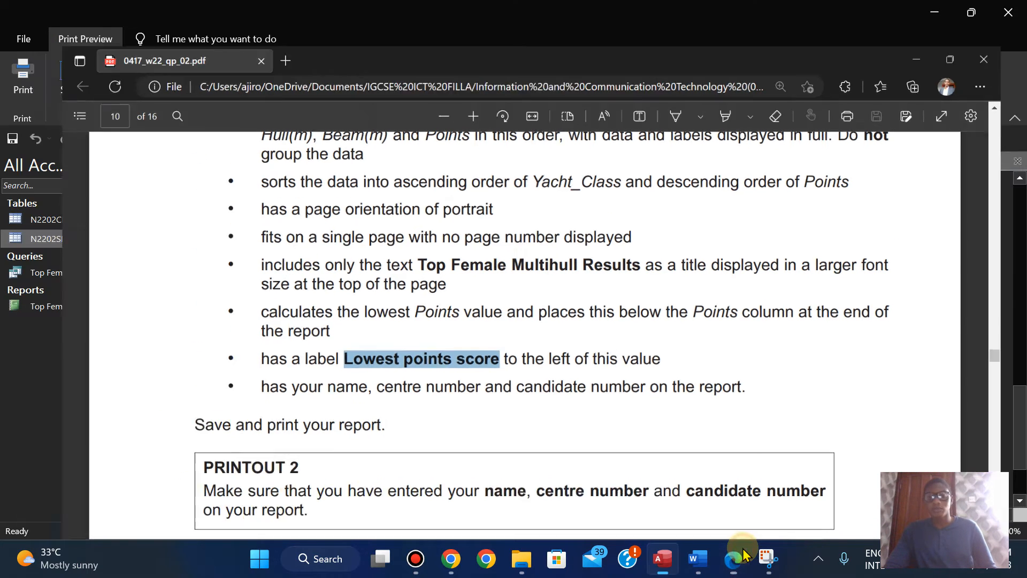
Step: Print all pages of the report with Microsoft Print to PDF, checking the PRINTOUT 2 instruction in Edge before confirming
drag(1018, 419, 947, 138)
click(12, 81)
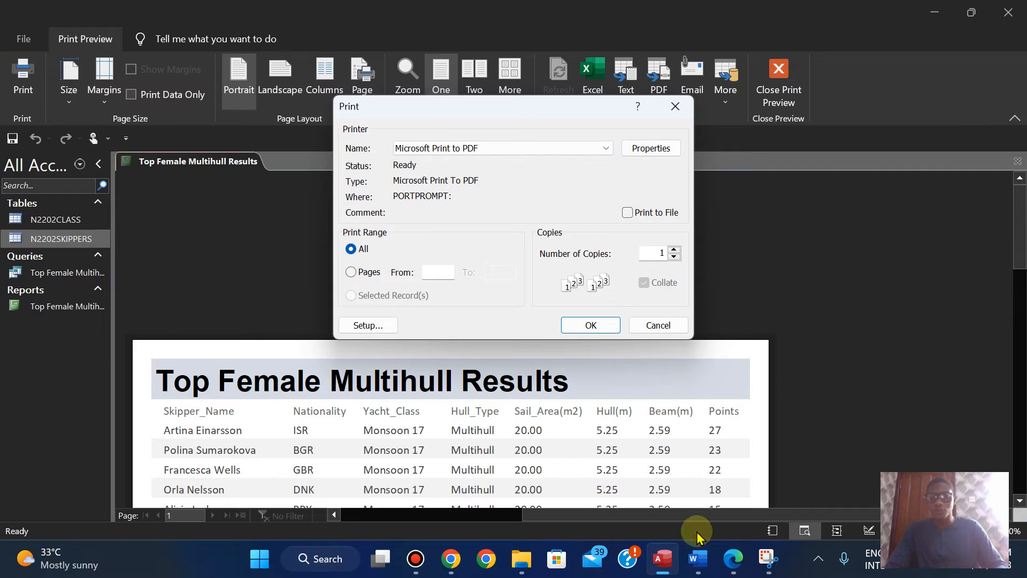
click(735, 566)
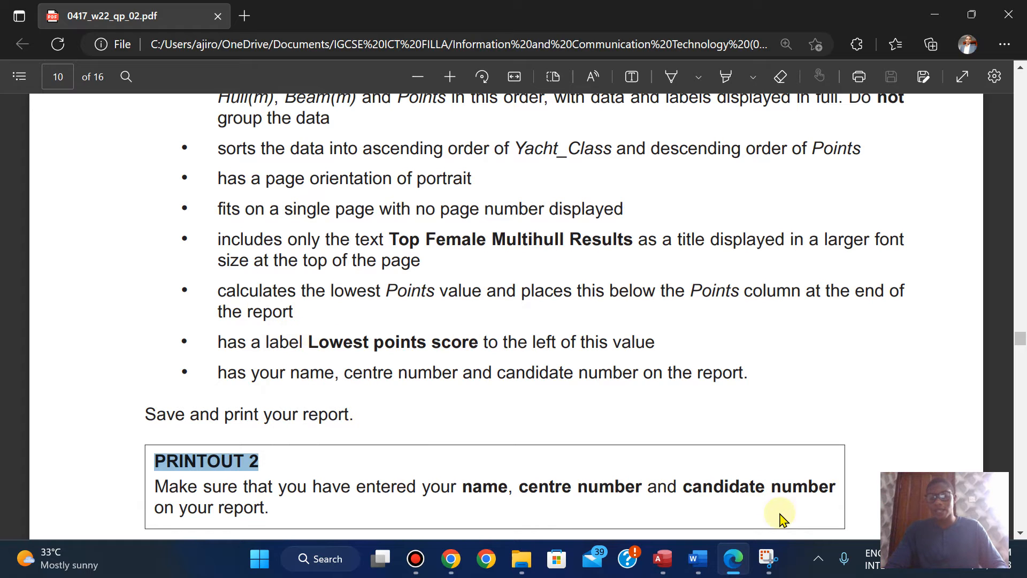
click(662, 559)
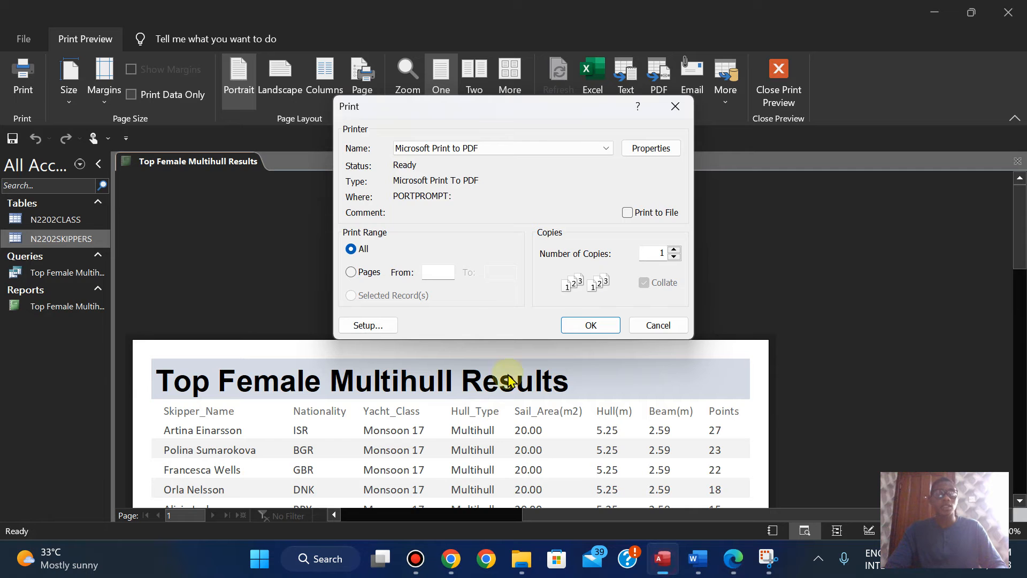
click(590, 326)
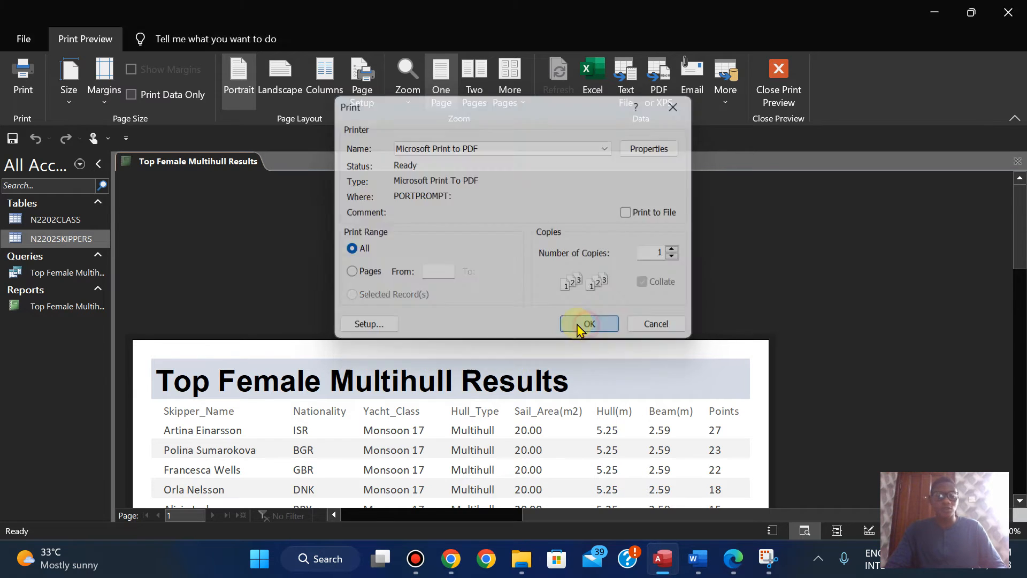
click(531, 140)
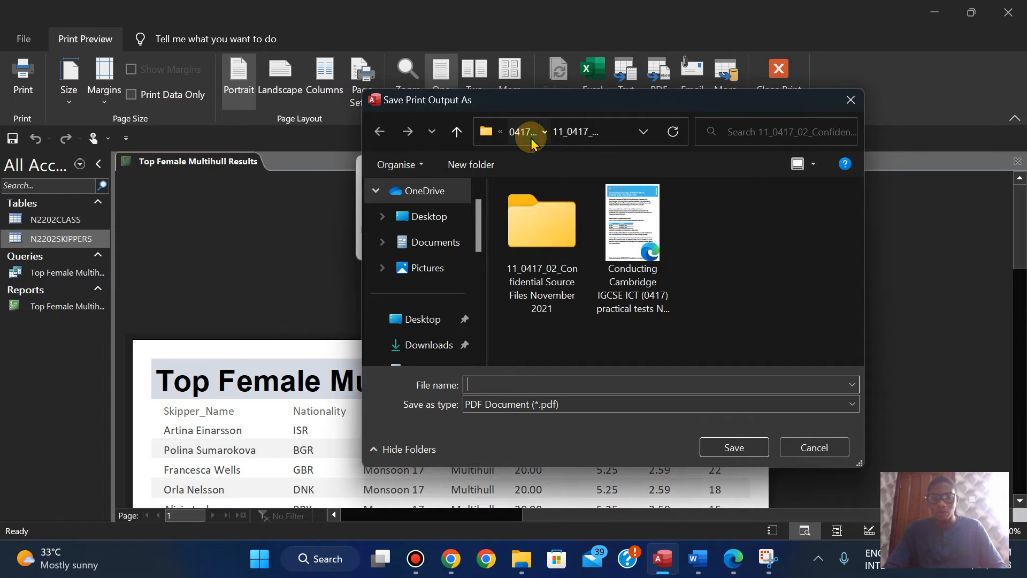
click(531, 140)
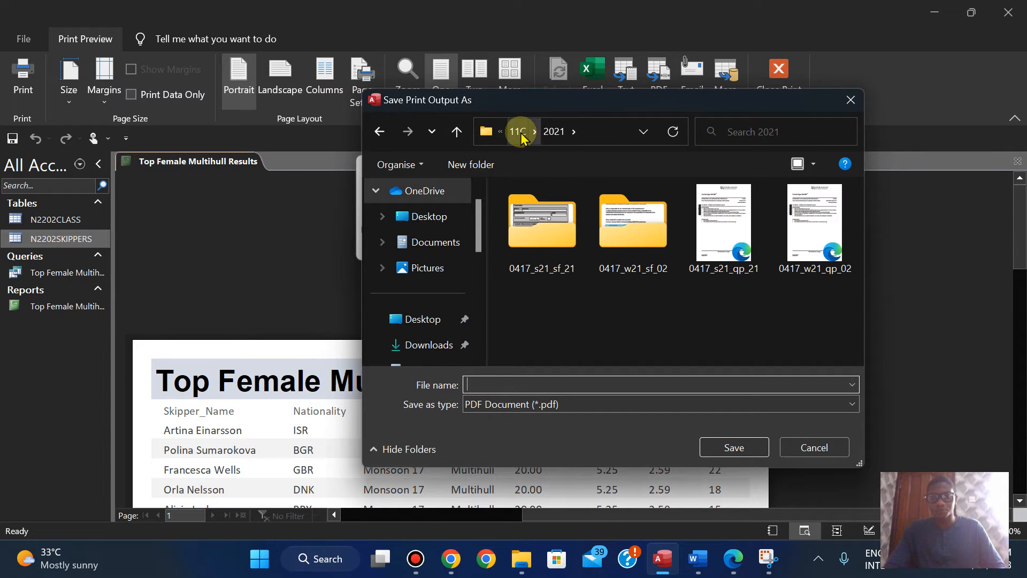
click(517, 133)
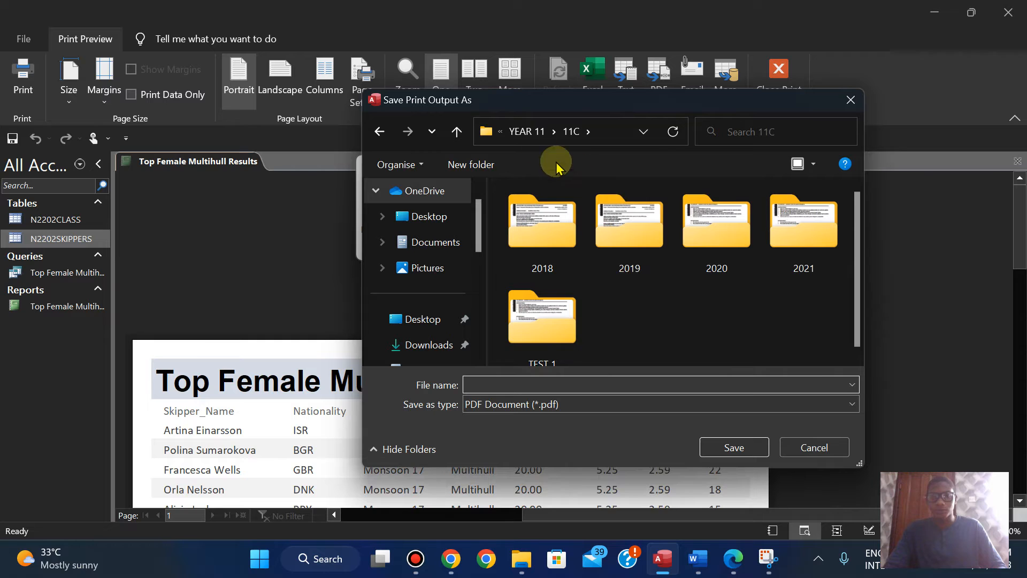
click(520, 131)
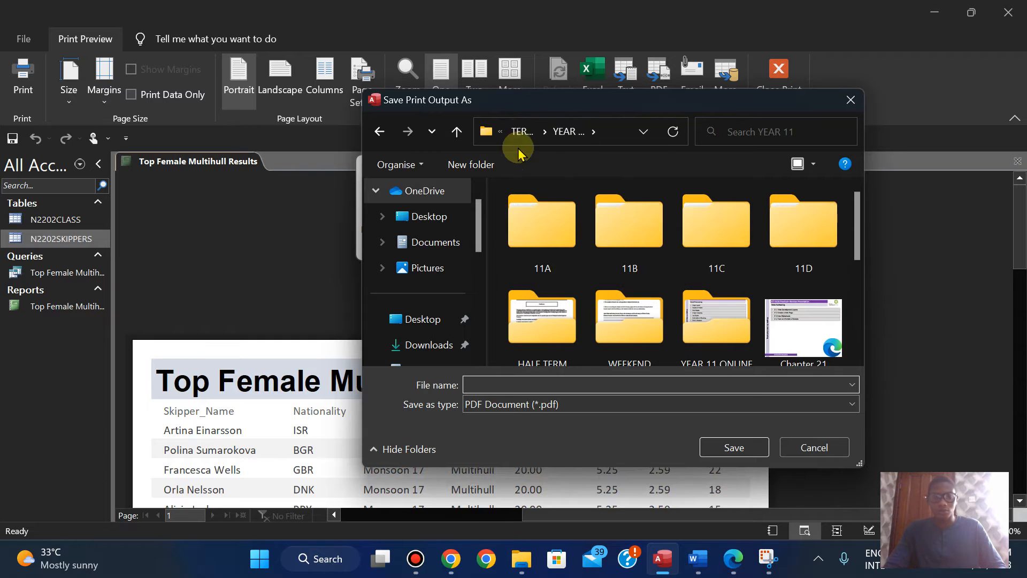
Step: Save the printed PDF as PRINTOUT 2 in the 2022 Oct - Nov folder 11_0417_02_Confidential Source Files November 2022 under Documents
click(434, 241)
drag(856, 212, 856, 259)
double_click(699, 249)
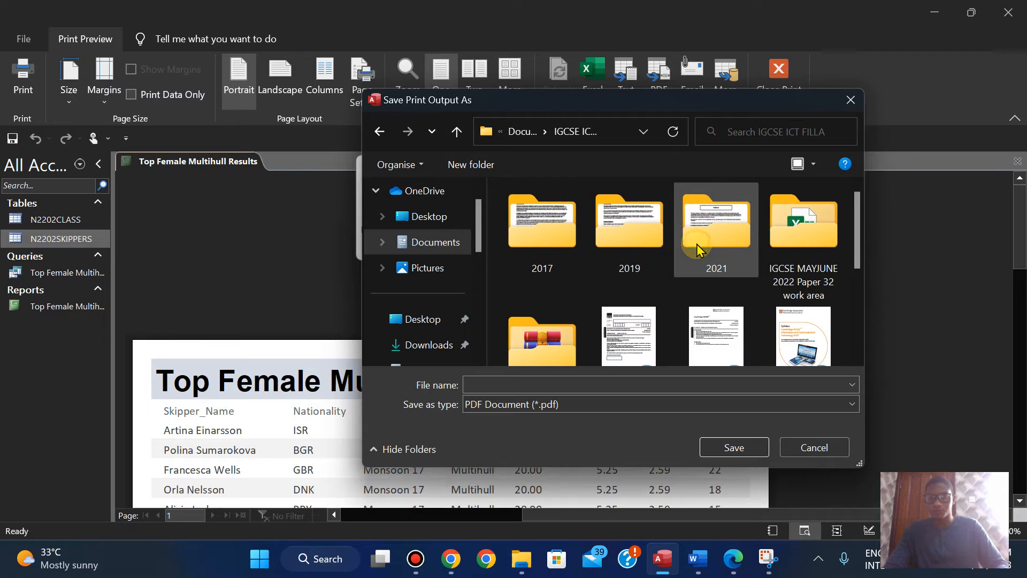
double_click(500, 342)
drag(857, 217, 857, 309)
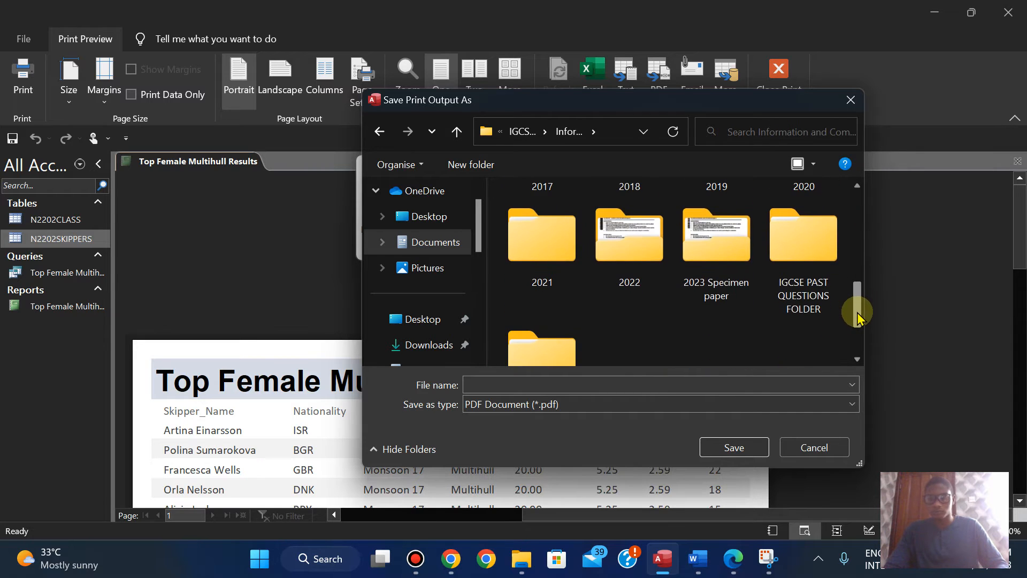
double_click(640, 273)
double_click(802, 236)
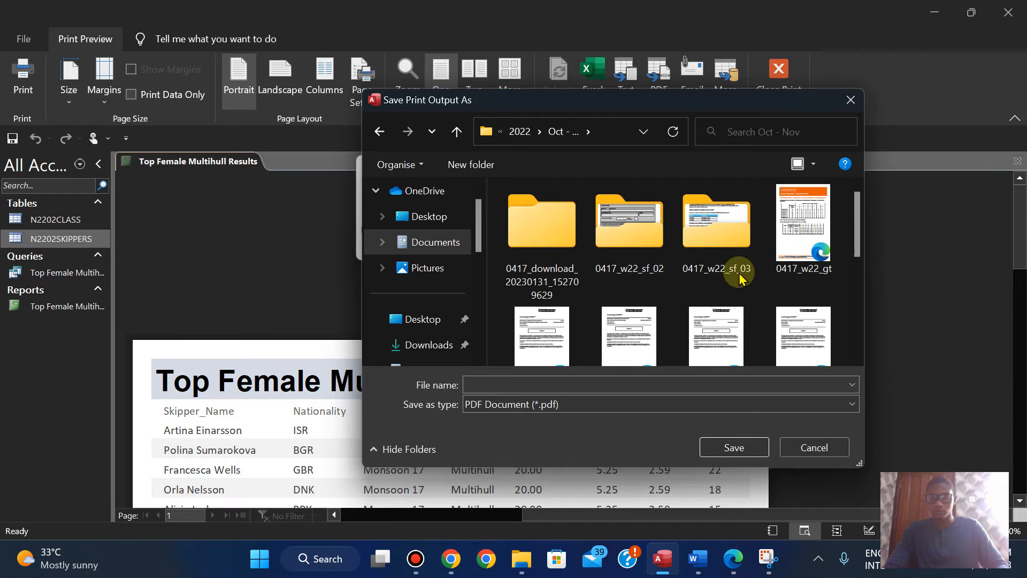
double_click(621, 247)
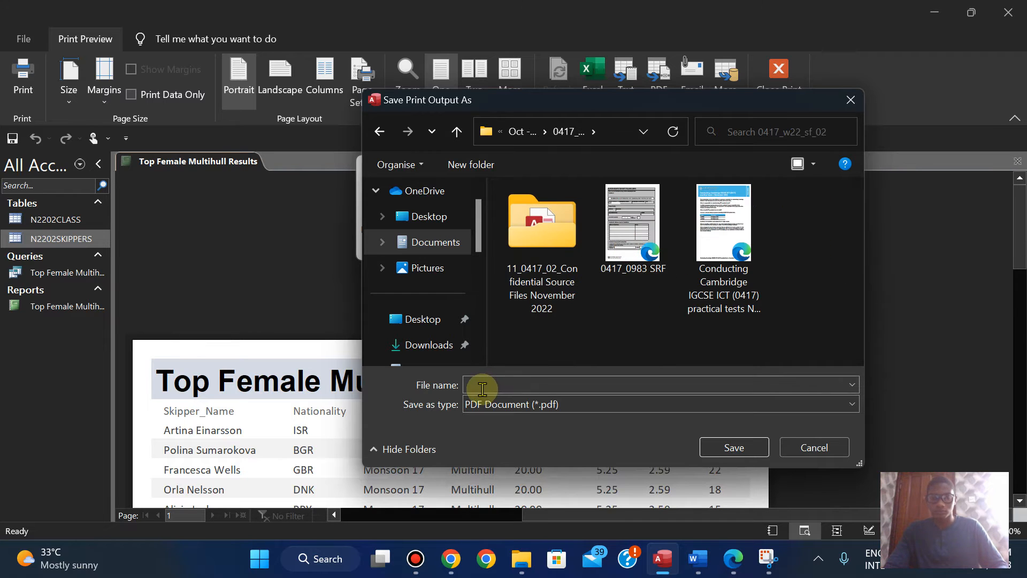
double_click(530, 275)
click(496, 391)
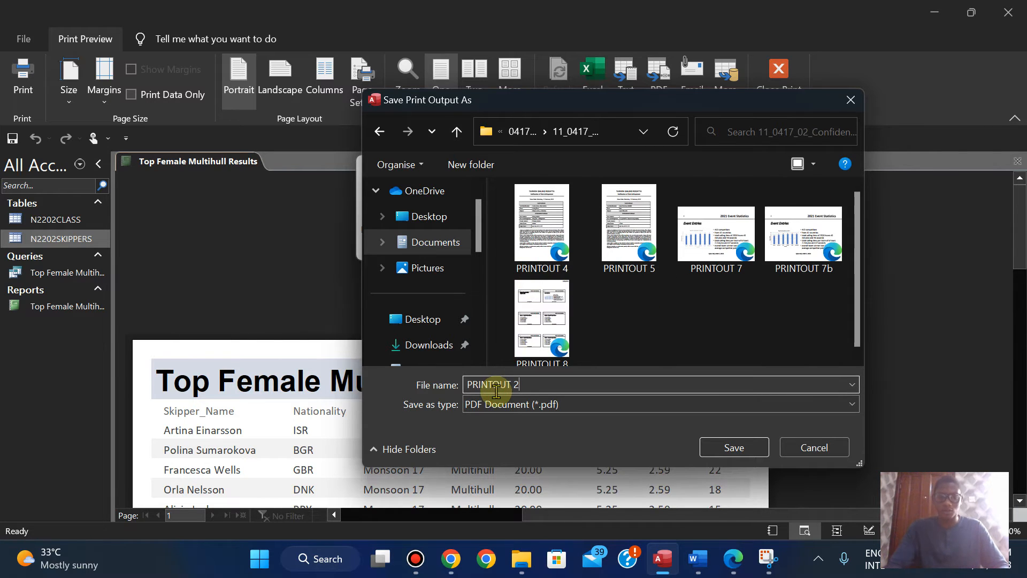
click(734, 448)
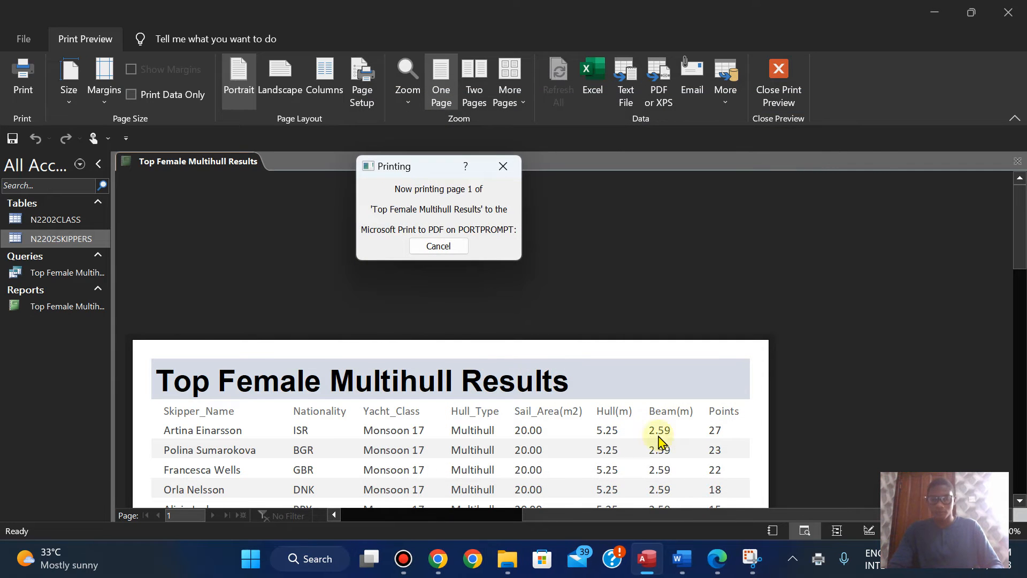
Step: Read the EVIDENCE 6 instruction on page 10 of the exam paper in Edge, and return to the report in Access
click(717, 559)
key(Down)
key(Down)
key(Down)
key(Down)
key(Down)
key(Down)
key(Down)
key(Down)
key(Down)
key(Down)
key(Down)
key(Down)
key(Down)
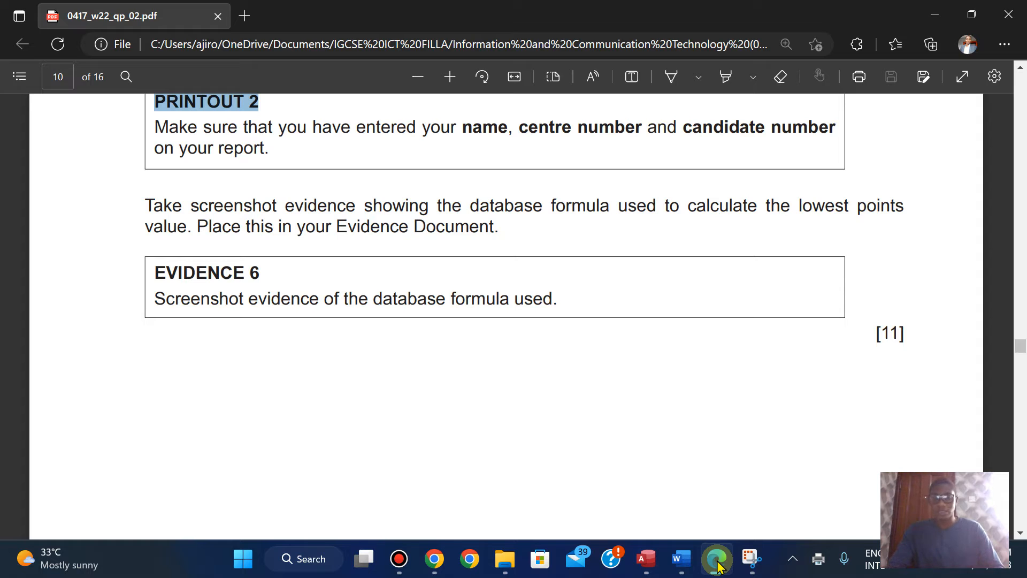
click(662, 439)
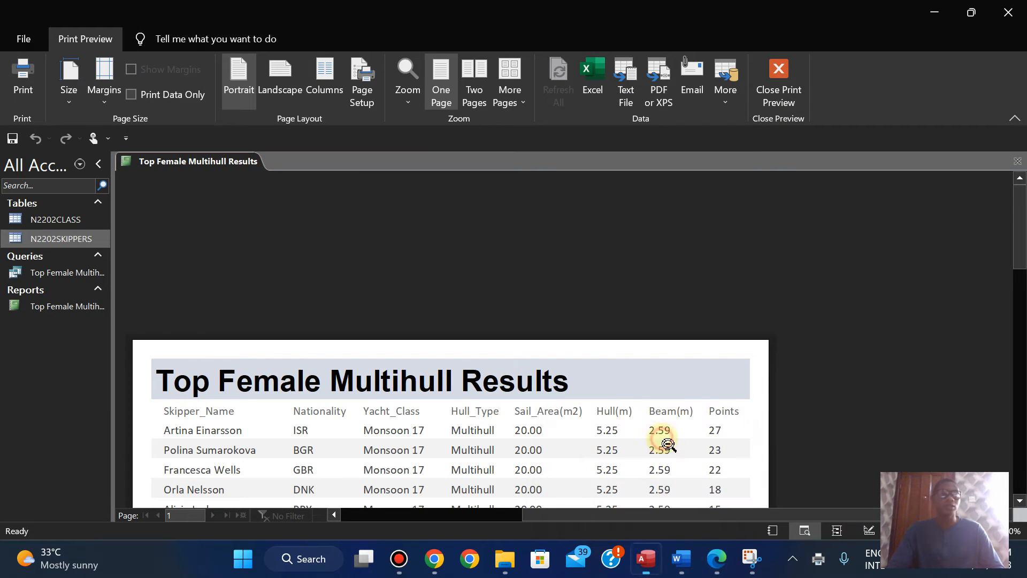
Step: In Design View, shift the Lowest points score label left and widen the formula text box beside it to about 2.2 cm
click(778, 86)
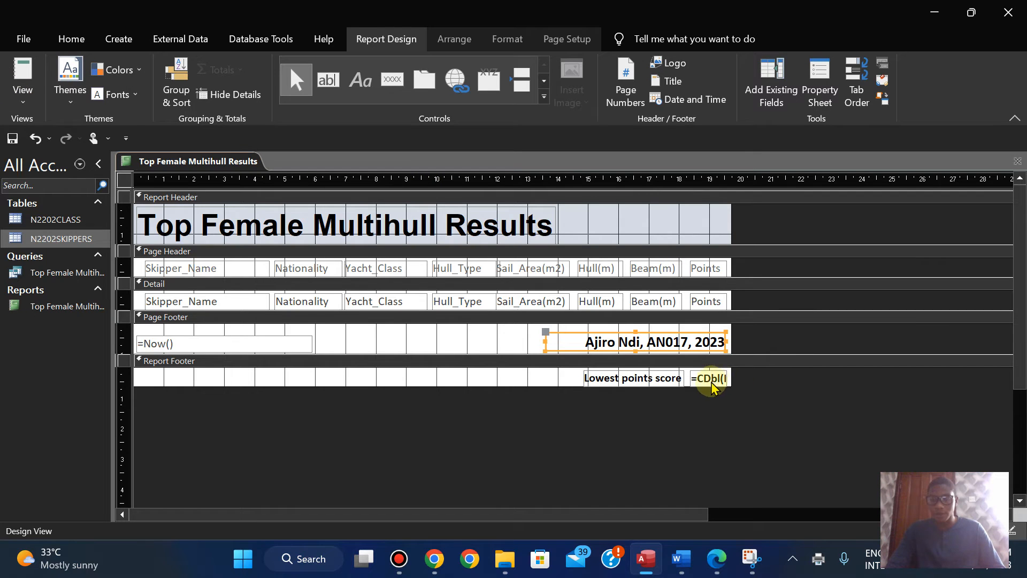
click(647, 377)
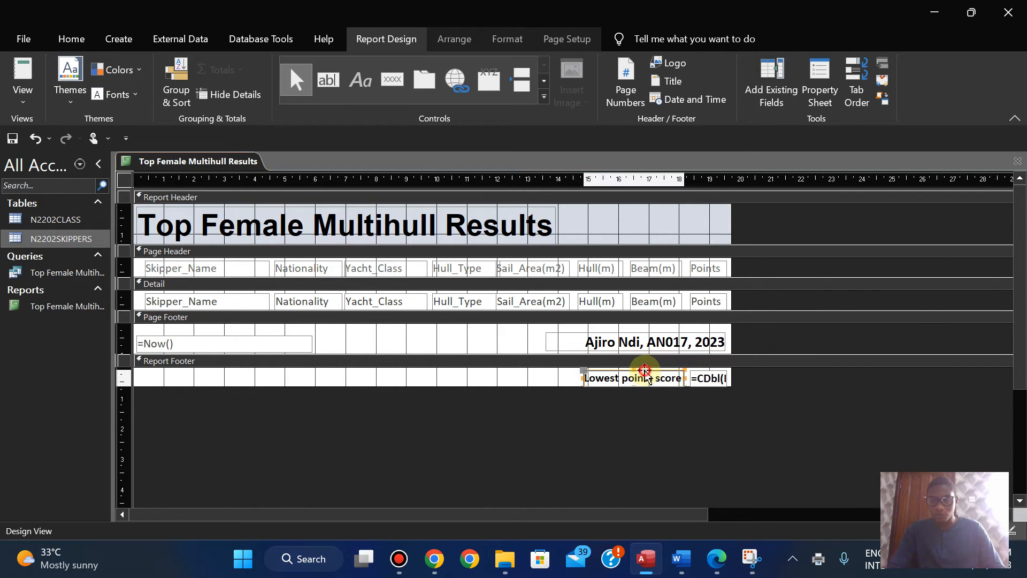
drag(647, 377, 640, 371)
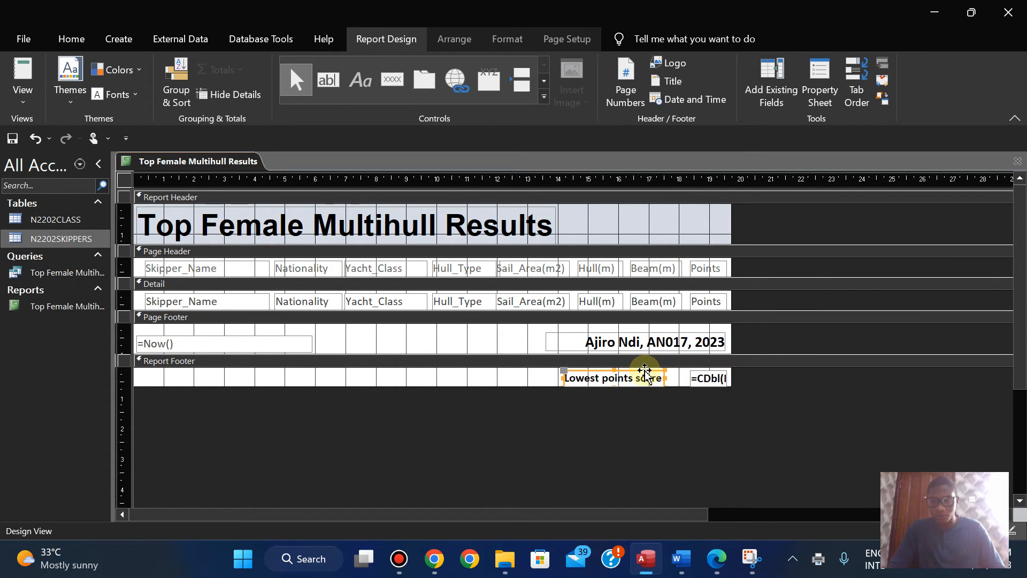
click(693, 380)
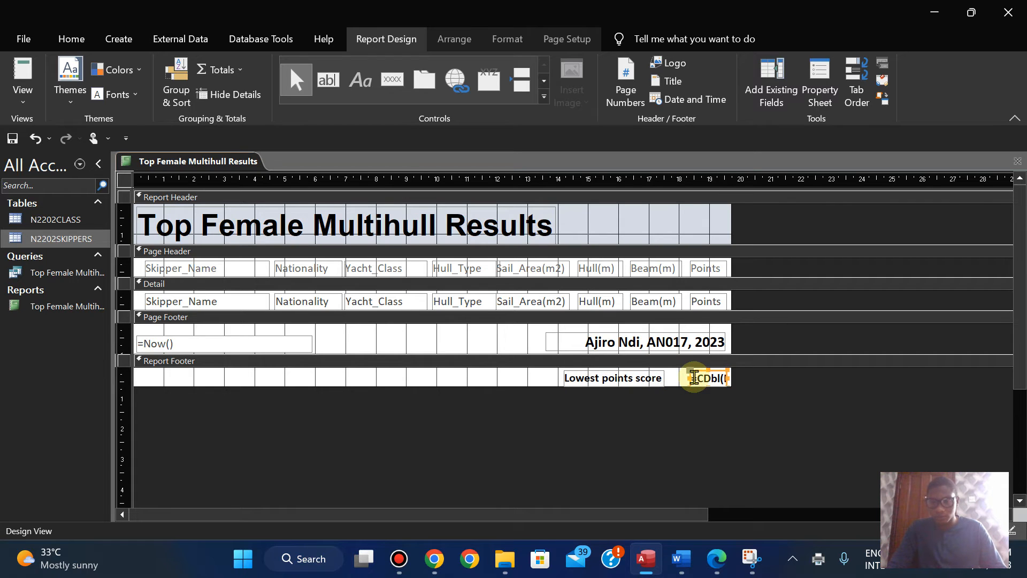
drag(689, 377, 620, 376)
click(622, 376)
click(694, 377)
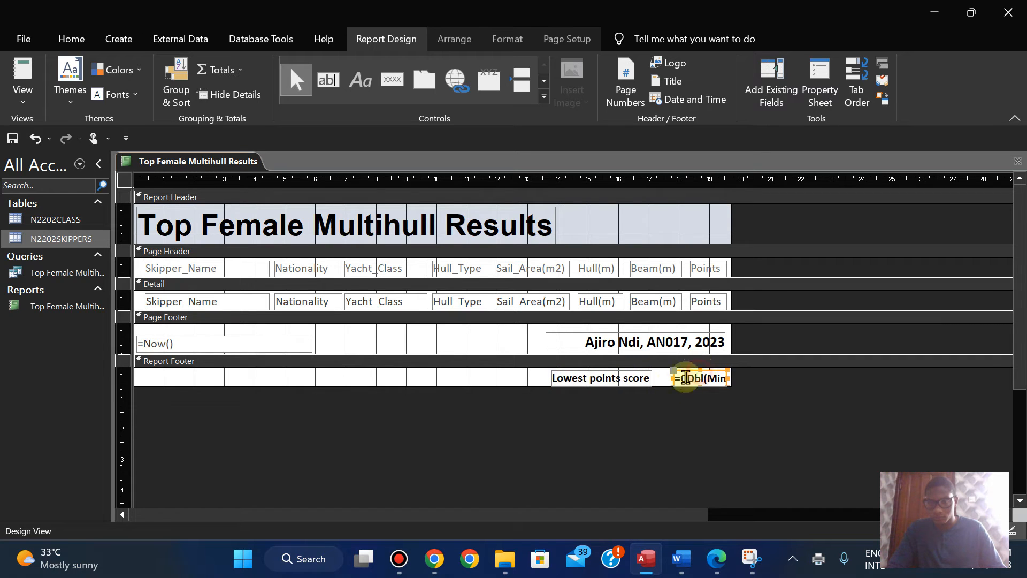
drag(674, 378, 658, 378)
Step: Move the Lowest points score label left to about the 13 cm ruler mark and widen the formula text box to about 3 cm
click(582, 378)
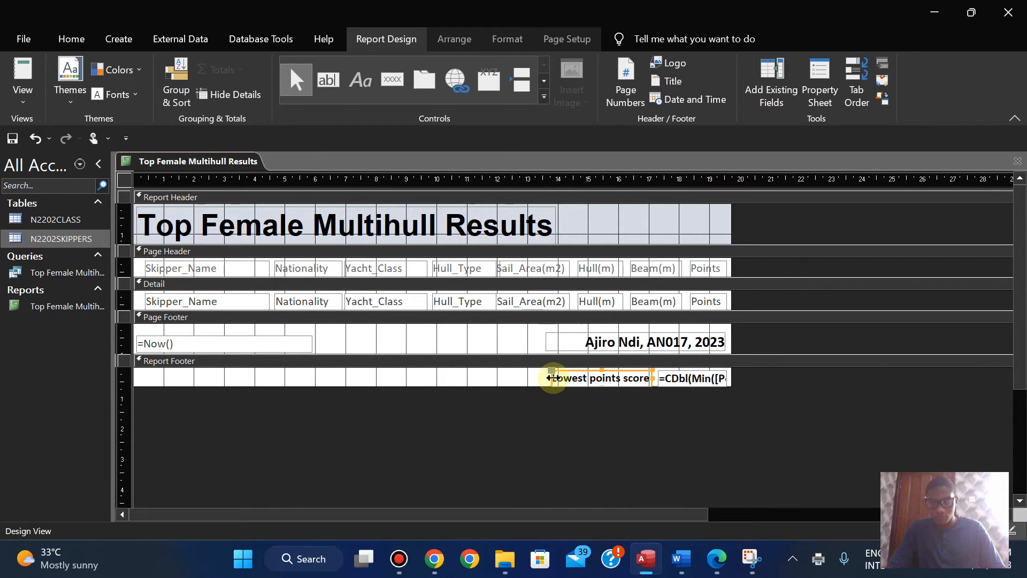
key(Left)
key(Left)
key(Left)
key(Left)
key(Left)
key(Left)
key(Left)
key(Left)
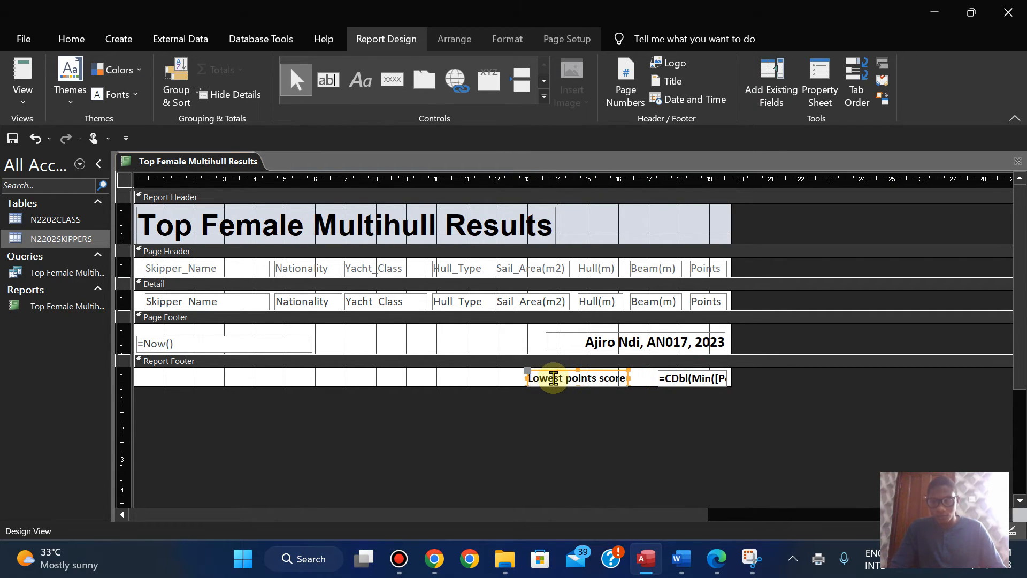
click(665, 378)
drag(658, 377, 637, 378)
Step: Widen the report footer's formula text box until =CDbl(Min([Points])) fits completely, and place the Lowest points score label just beside it
click(561, 377)
key(Left)
key(Left)
key(Left)
key(Left)
key(Left)
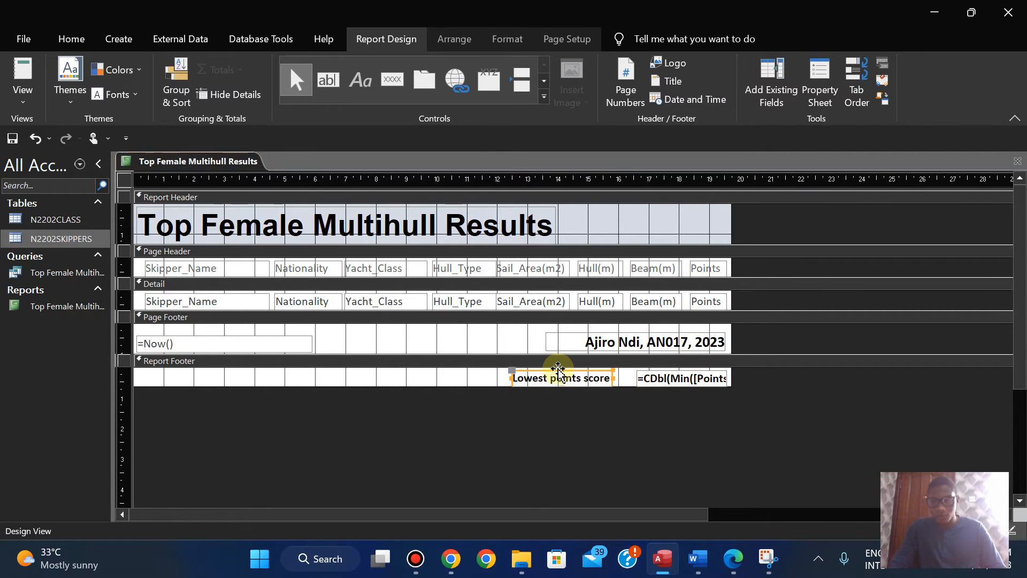
click(658, 374)
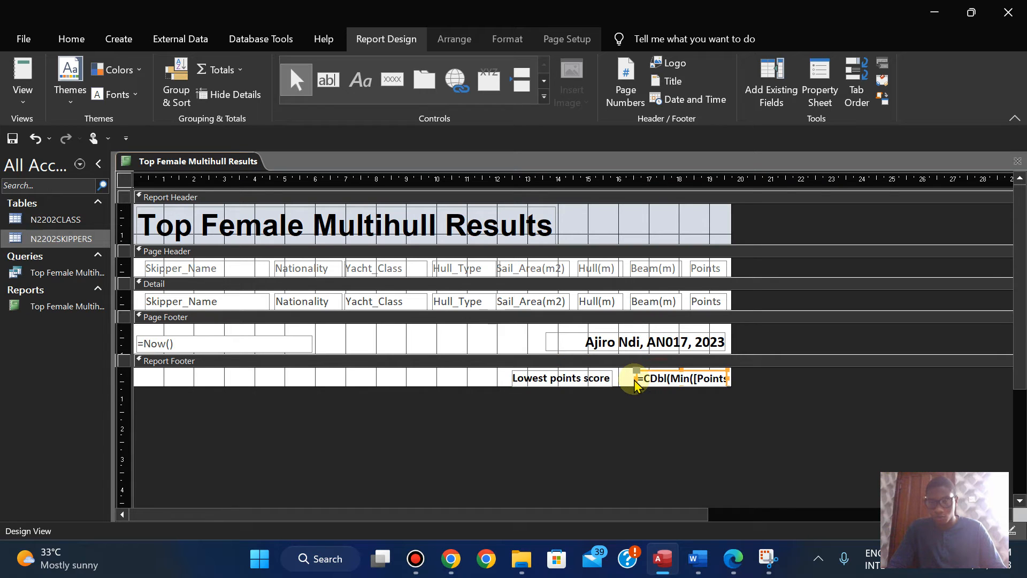
drag(637, 378, 621, 378)
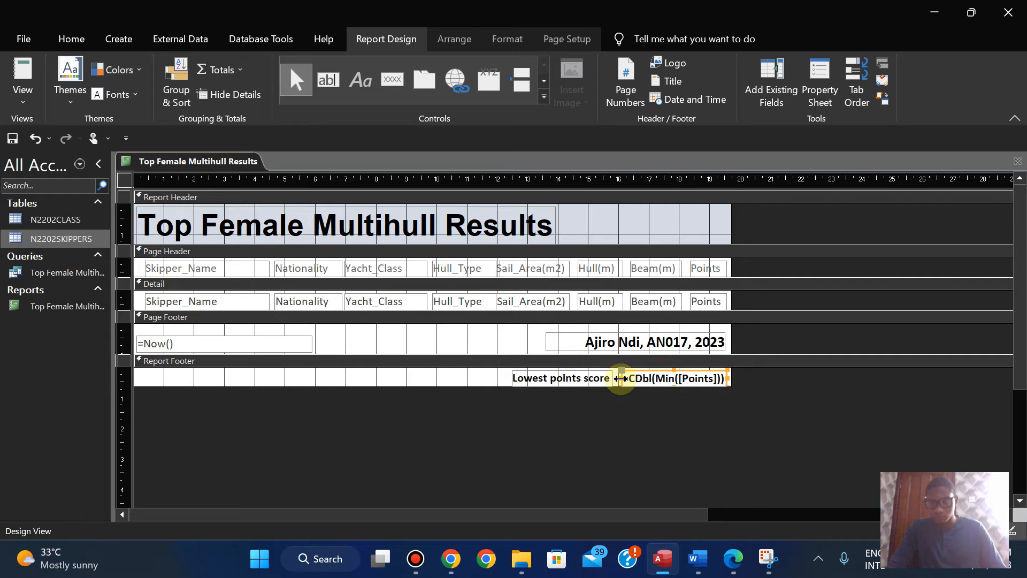
click(586, 412)
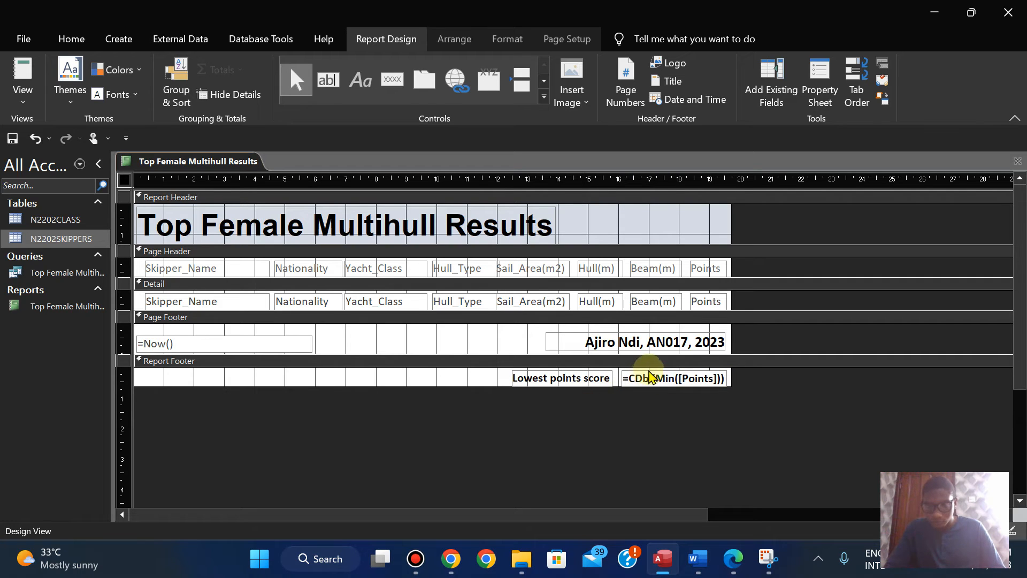
click(649, 373)
click(608, 379)
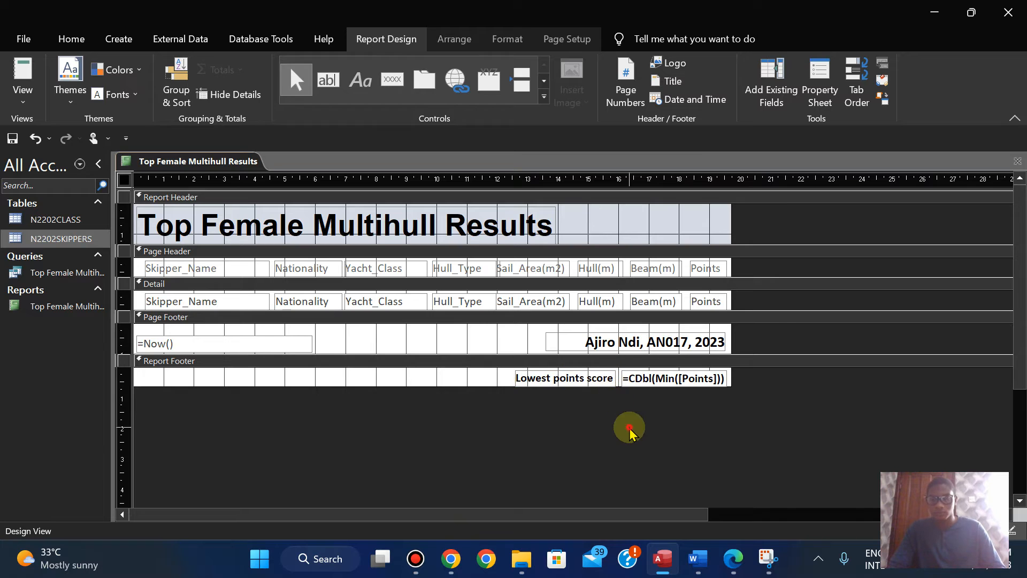
Step: Capture the Lowest points score label and its formula in the report footer with Snipping Tool
click(767, 557)
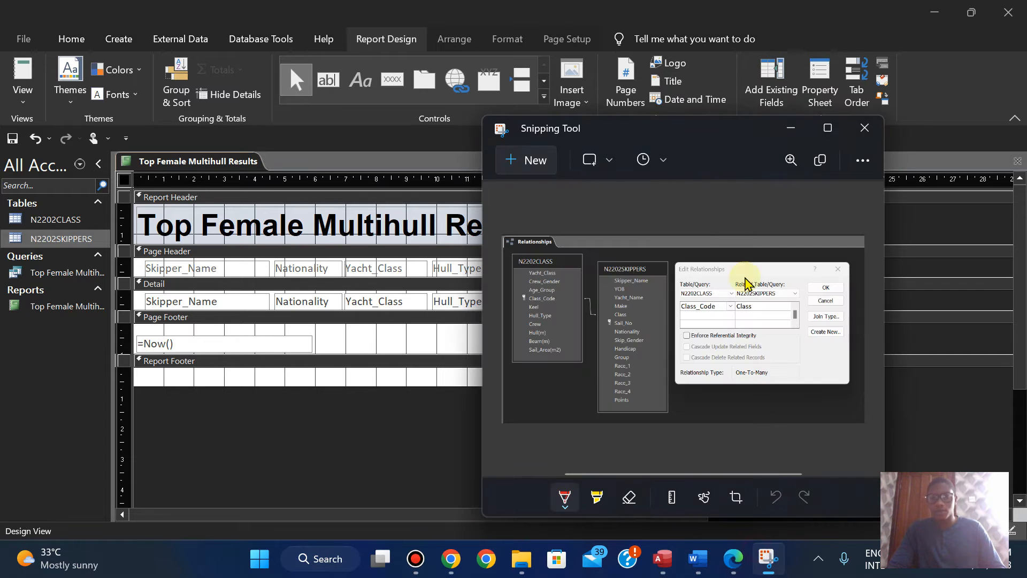
click(514, 155)
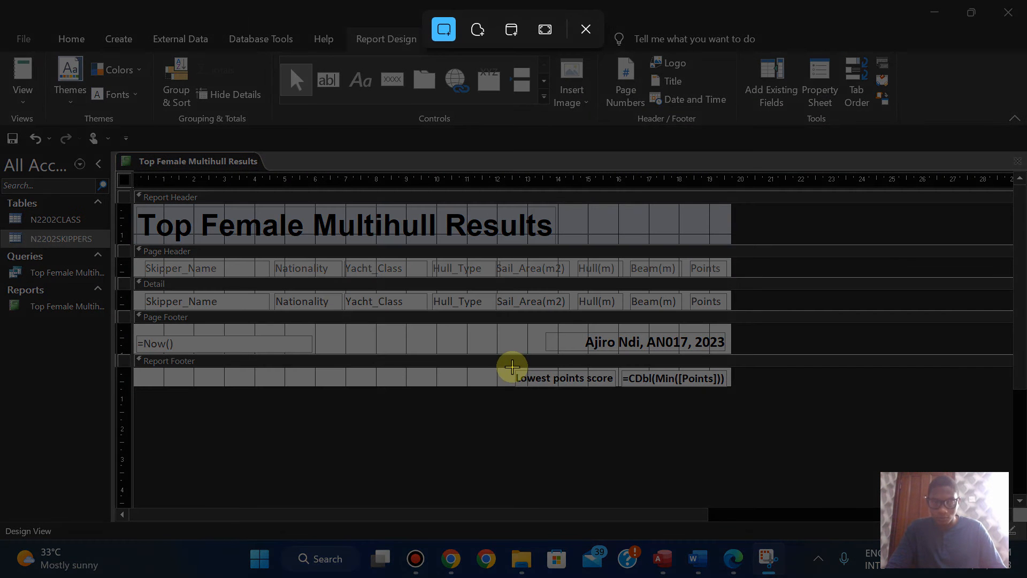
drag(511, 366, 733, 390)
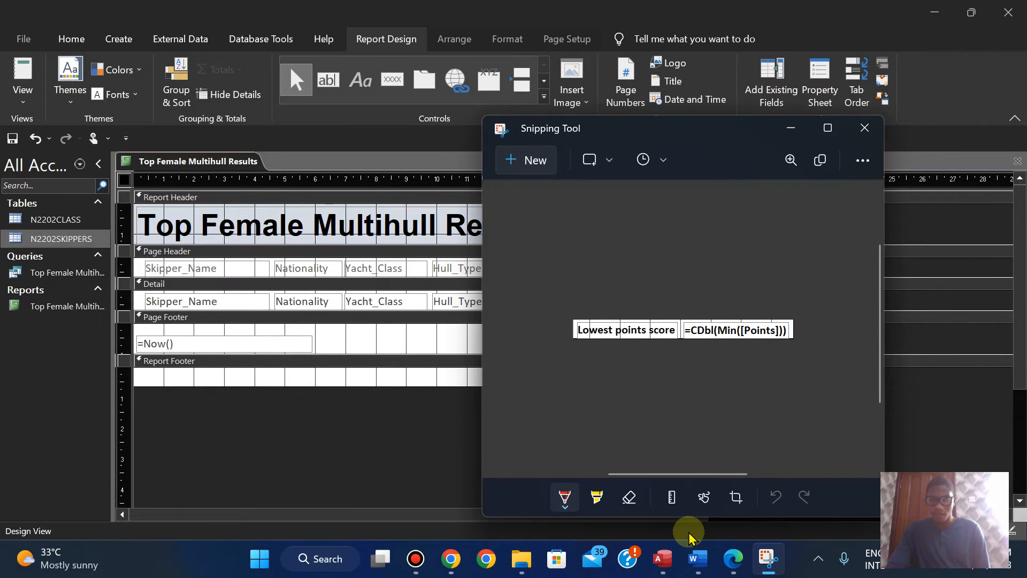
Step: Paste the formula screenshot under Step 14 - EVIDENCE 6 in the N2202EVIDENCE2023 document in Word, checking the requirement in Edge first
click(728, 567)
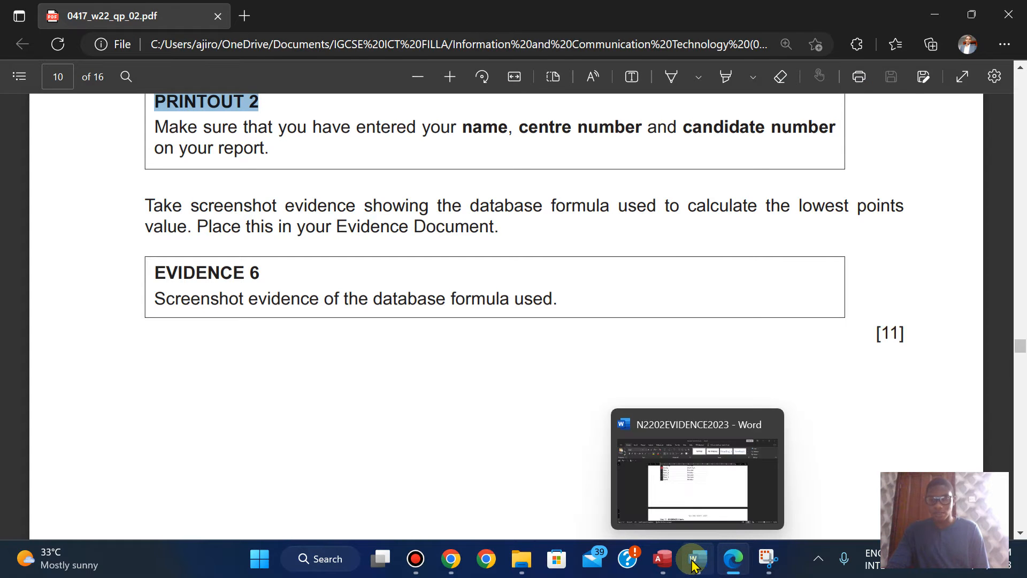
click(687, 491)
drag(1012, 333, 931, 399)
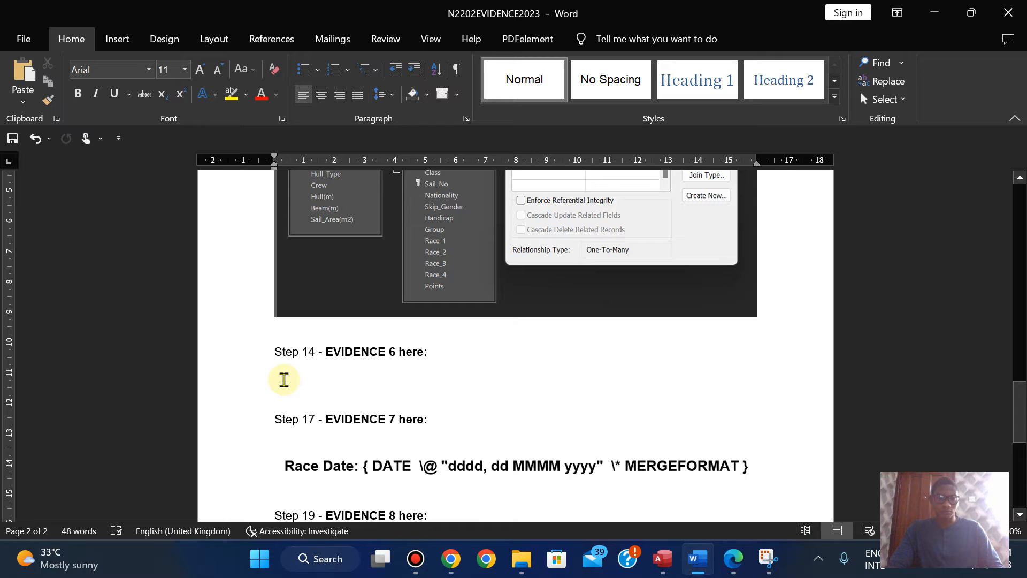
text(Lowest points score	=CDbl(Min([Points])))
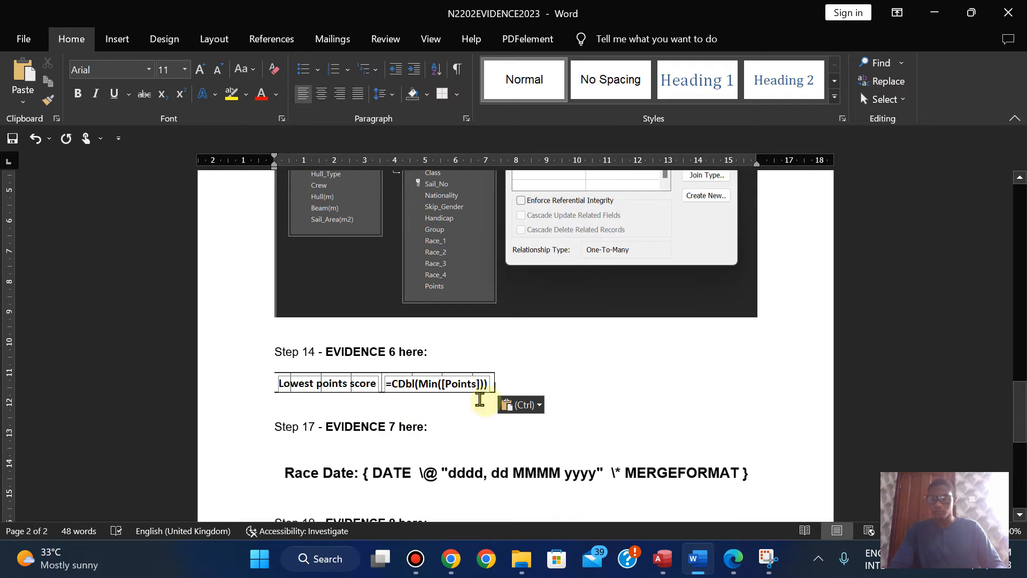
Step: Enlarge the pasted formula screenshot under EVIDENCE 6 to most of the text width, and save the evidence document
click(460, 383)
drag(495, 394, 563, 415)
mouse_move(1016, 341)
mouse_down()
mouse_move(1016, 442)
mouse_move(1018, 344)
mouse_up()
click(758, 342)
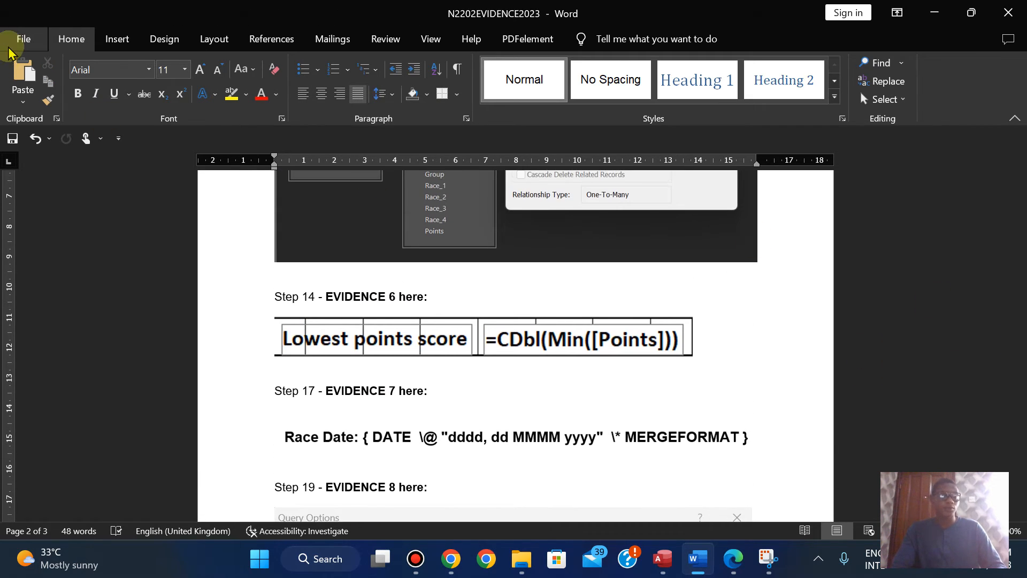
click(10, 47)
click(49, 227)
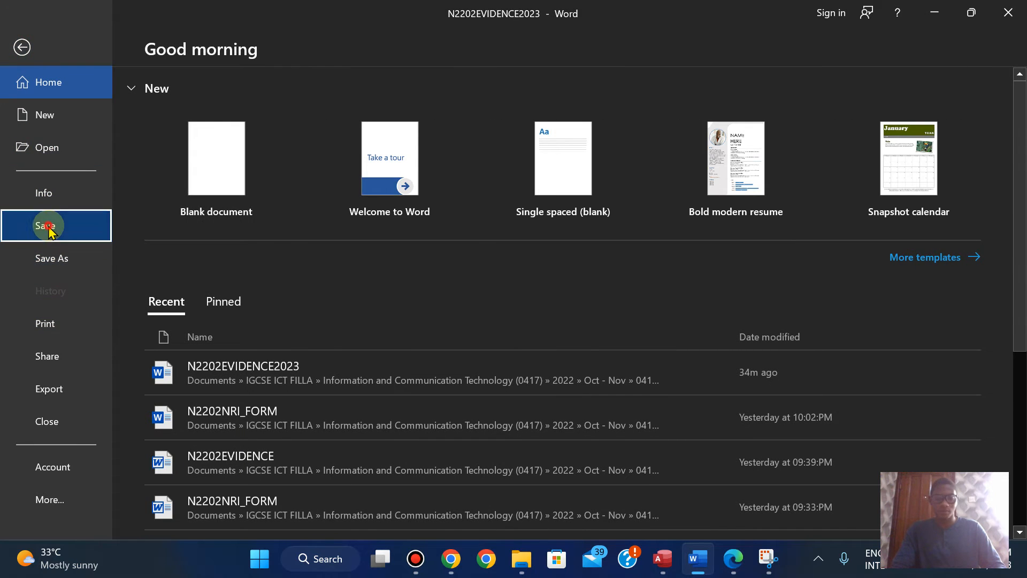
Step: Recheck the EVIDENCE 6 requirement in Edge, then undo the recent report footer label and formula text box changes in Access
click(734, 560)
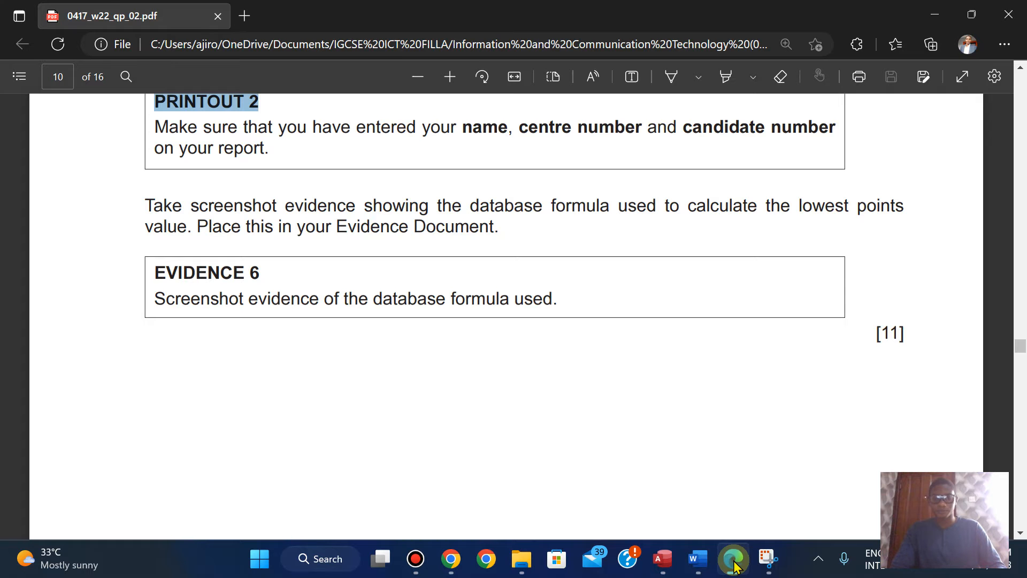
click(662, 559)
key(ctrl+z)
key(ctrl+z)
key(ctrl+z)
key(ctrl+z)
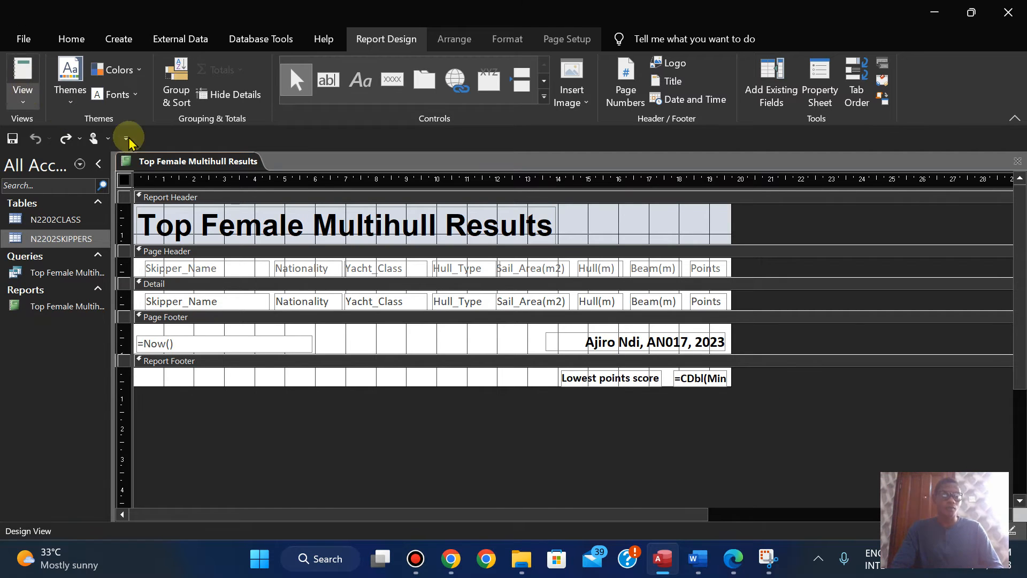
Step: Check the lowest points score at the end of the report in Layout View and Print Preview, and close the preview
right_click(157, 165)
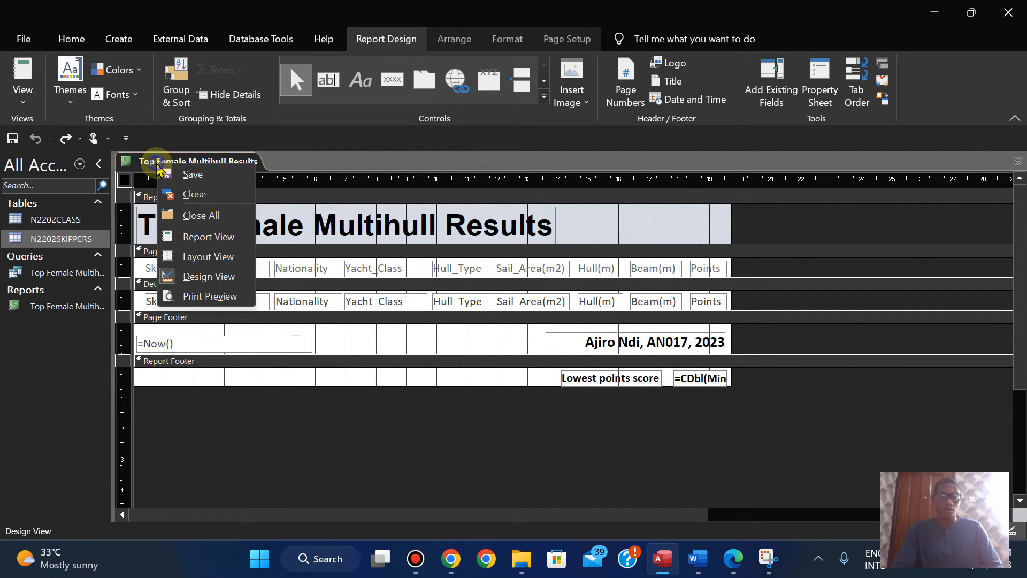
click(205, 257)
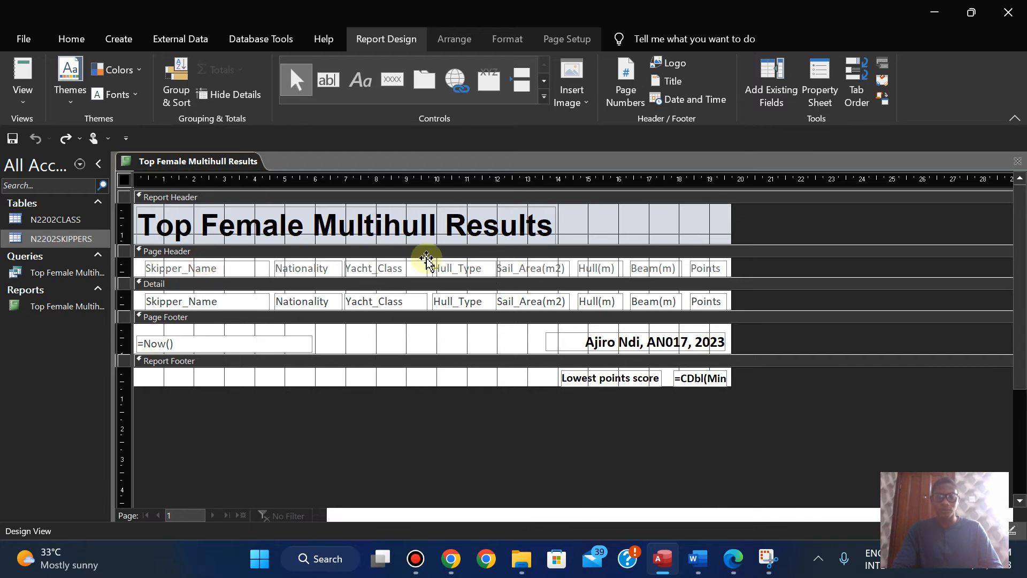
drag(1021, 235, 1022, 450)
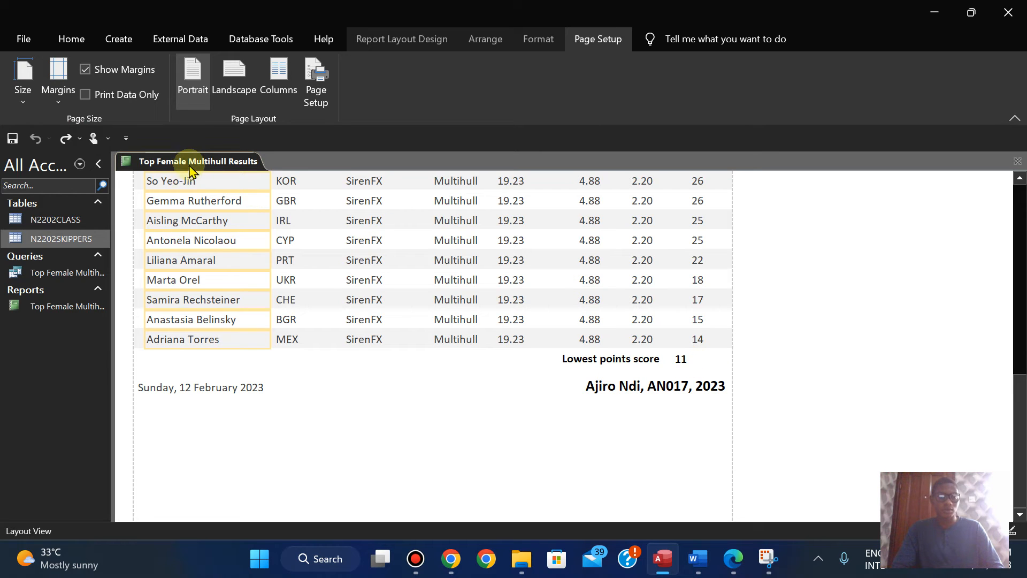
right_click(171, 159)
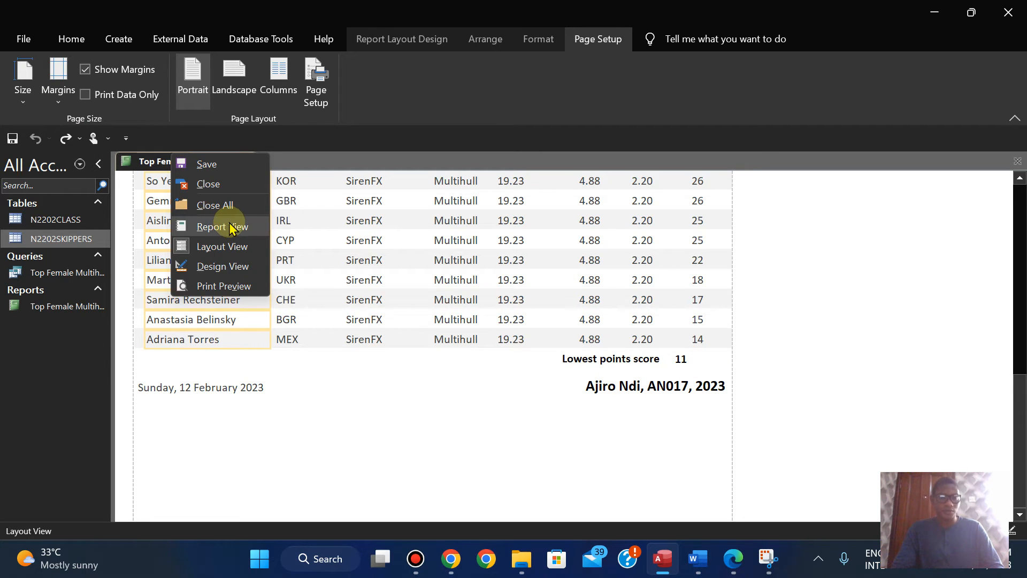
click(223, 287)
drag(1019, 198, 1018, 379)
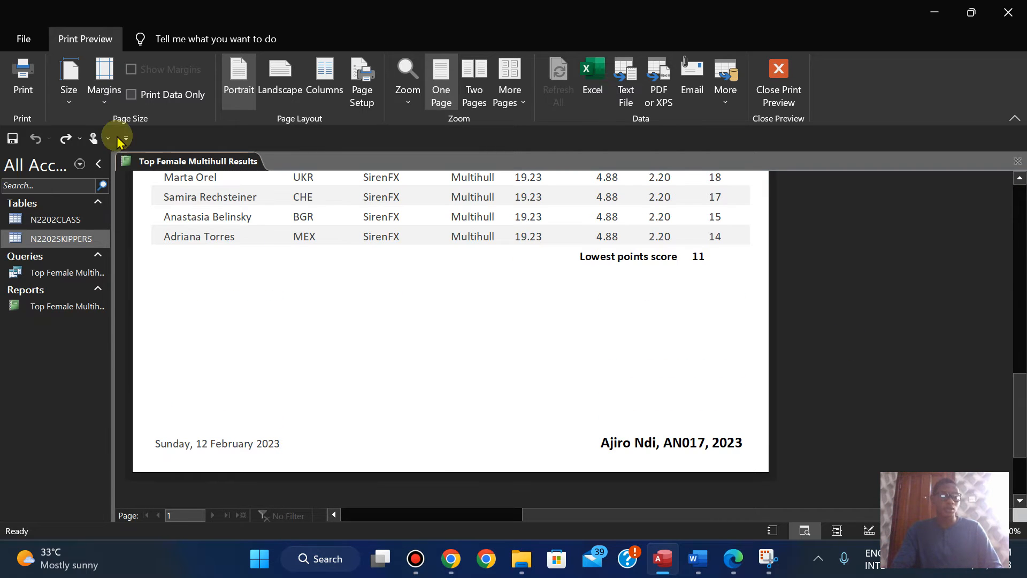
click(778, 85)
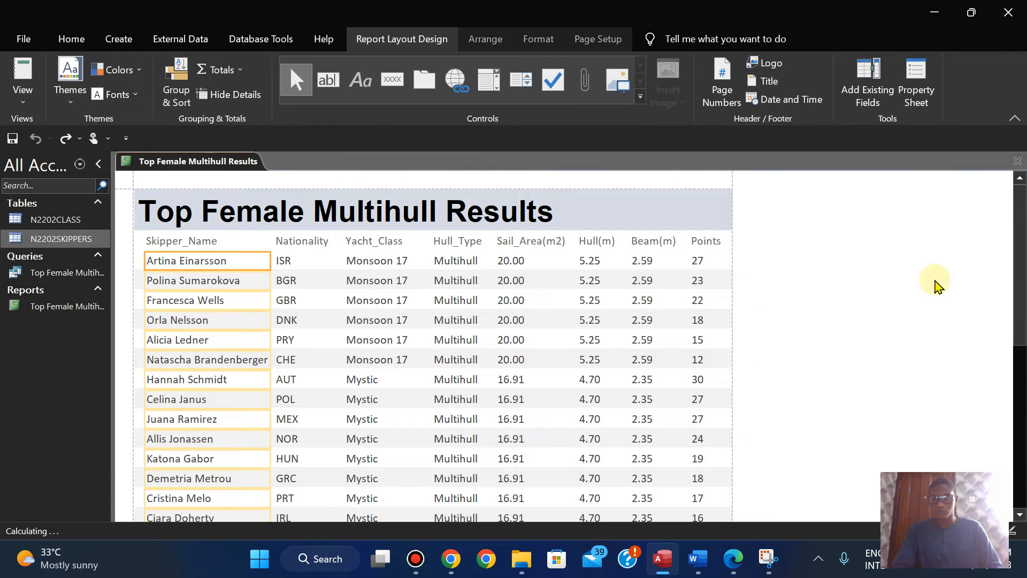
Step: Align the lowest points value under the Points column with its label directly beside it in Layout View, and save the report
drag(1022, 227, 1018, 393)
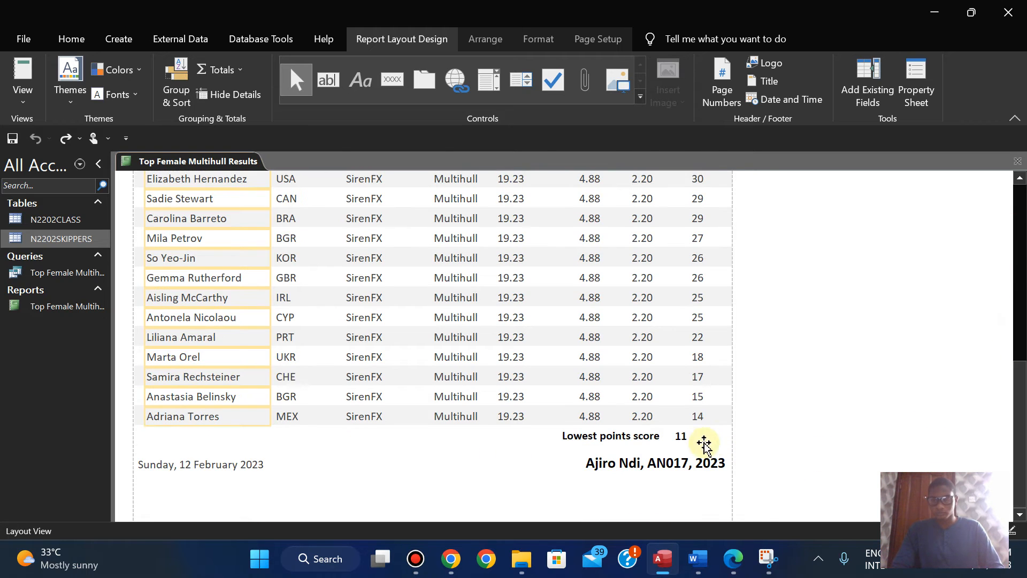
click(679, 439)
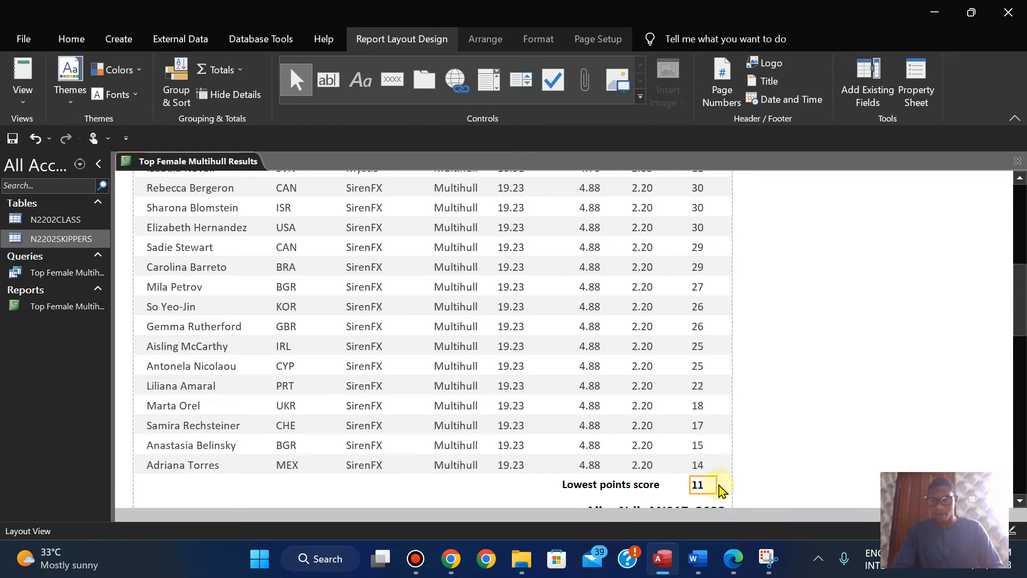
click(633, 486)
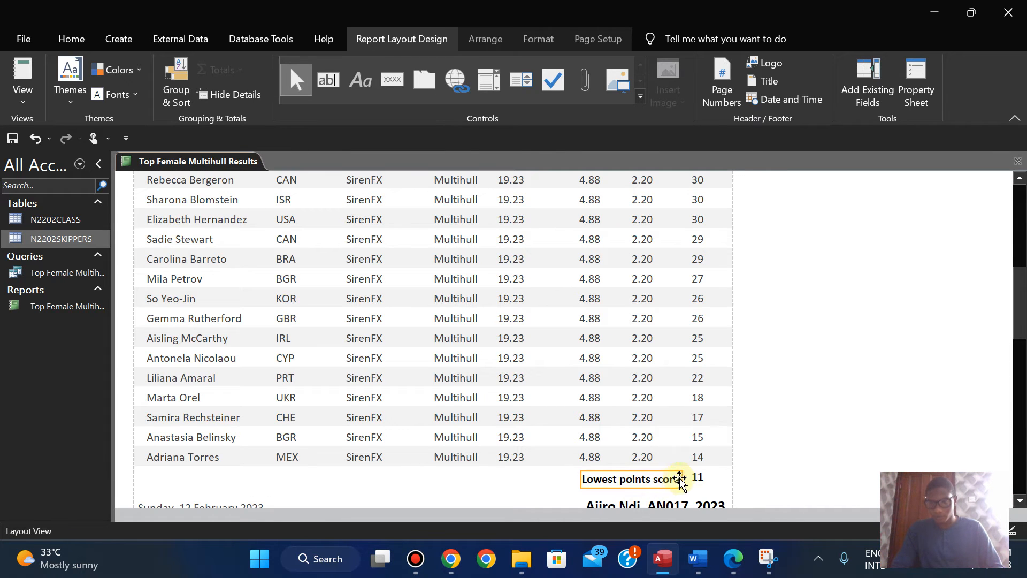
click(694, 477)
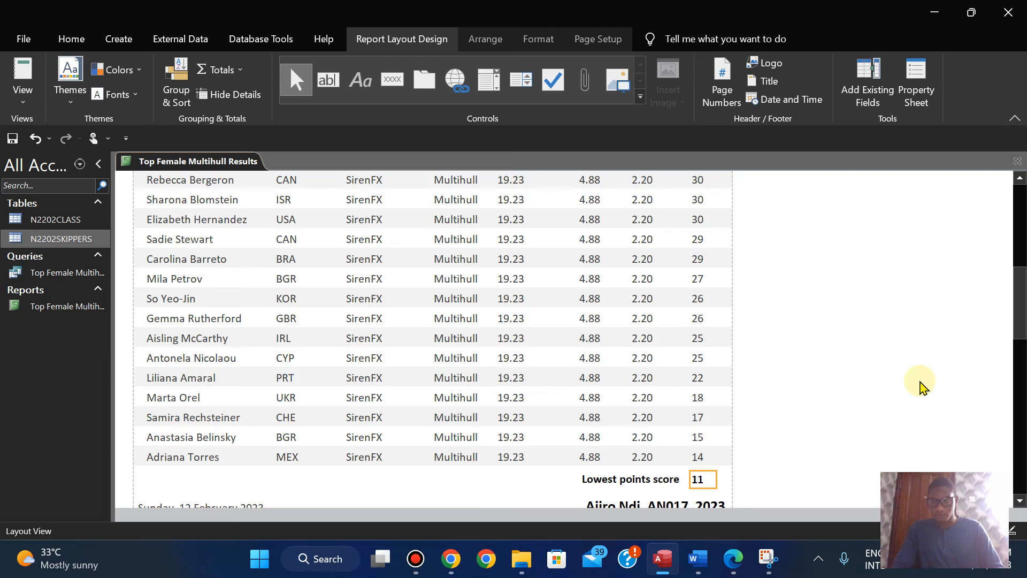
click(919, 385)
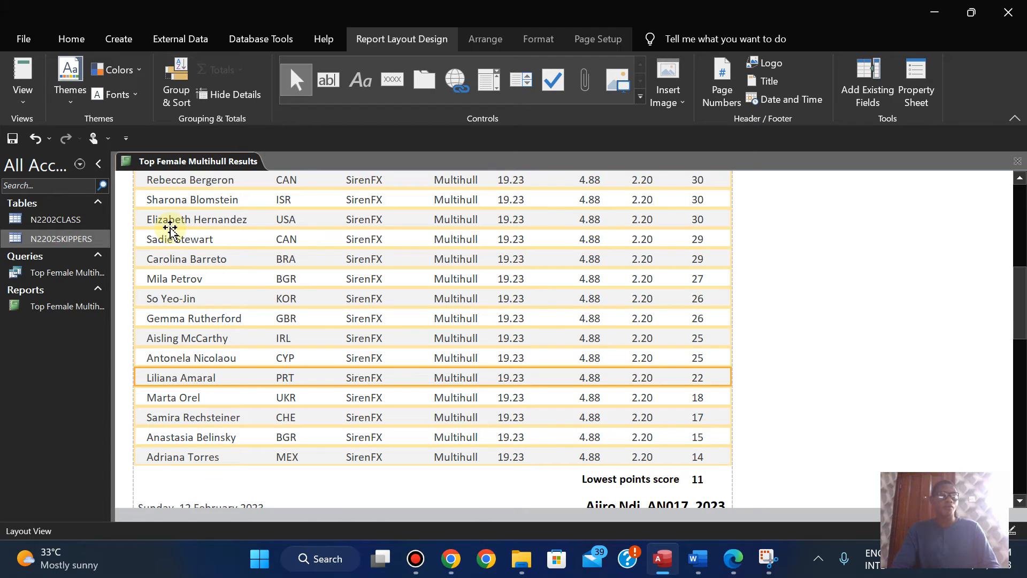
right_click(181, 168)
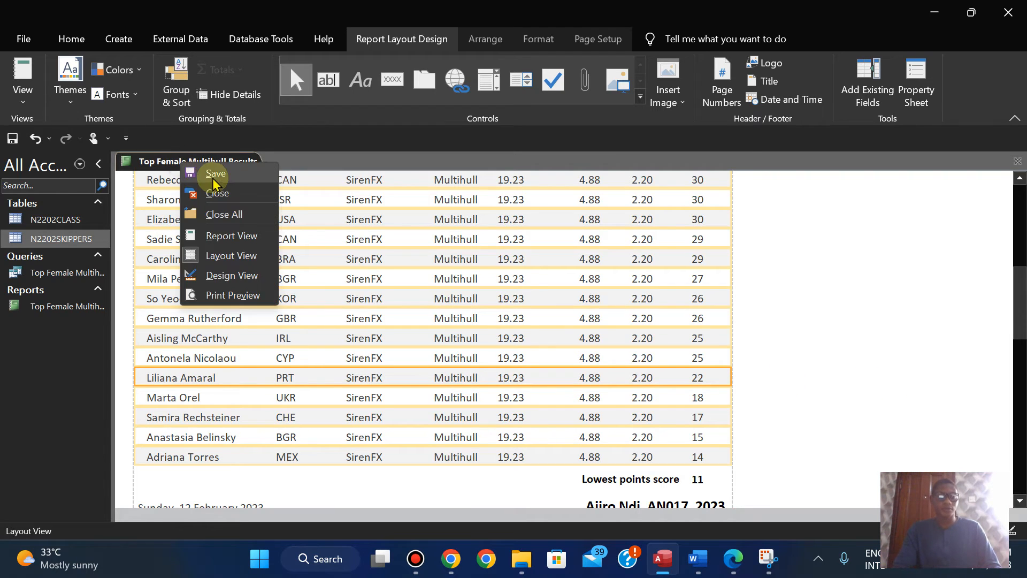
click(211, 177)
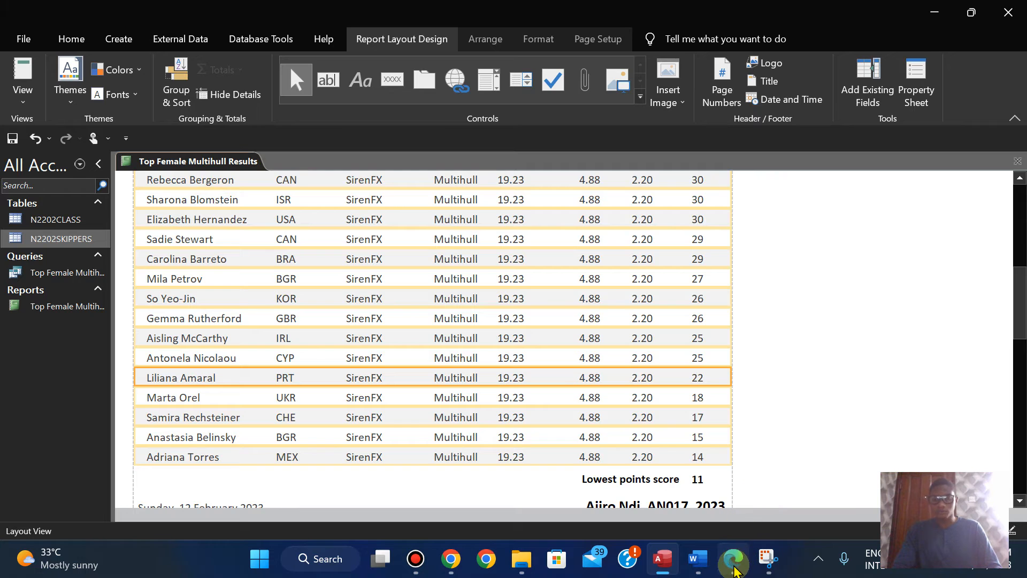
Step: Read the question 15 tabular report requirements through PRINTOUT 3 in the exam paper in Edge, and return to Access
click(733, 559)
scroll(514, 316, down, 3)
scroll(625, 411, down, 10)
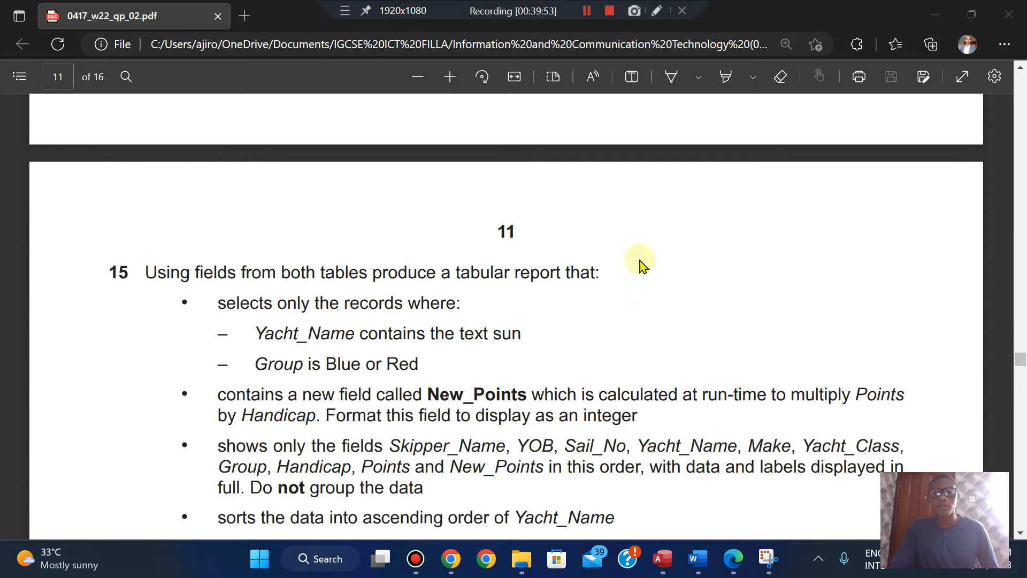
scroll(781, 386, down, 2)
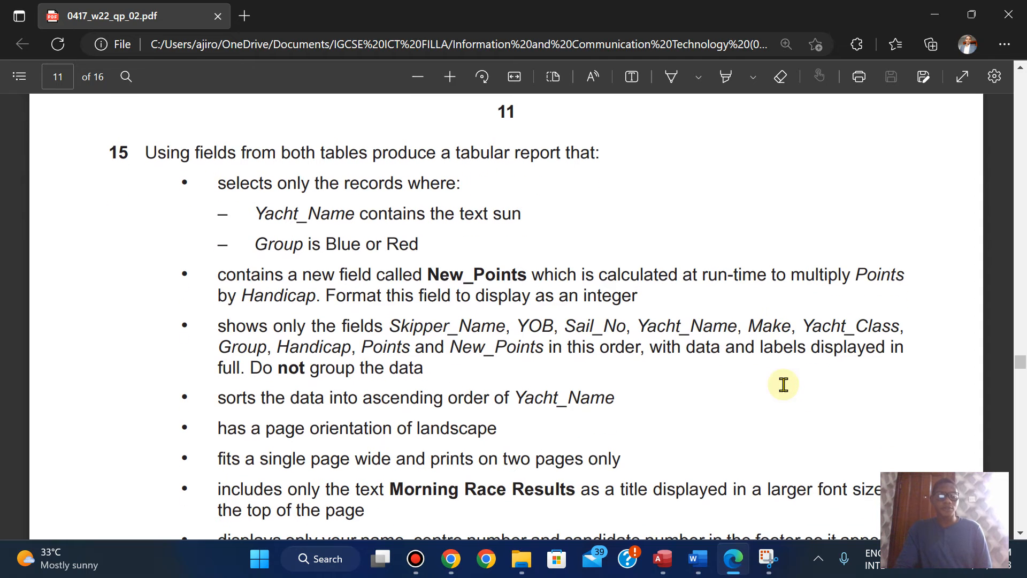
scroll(783, 385, down, 3)
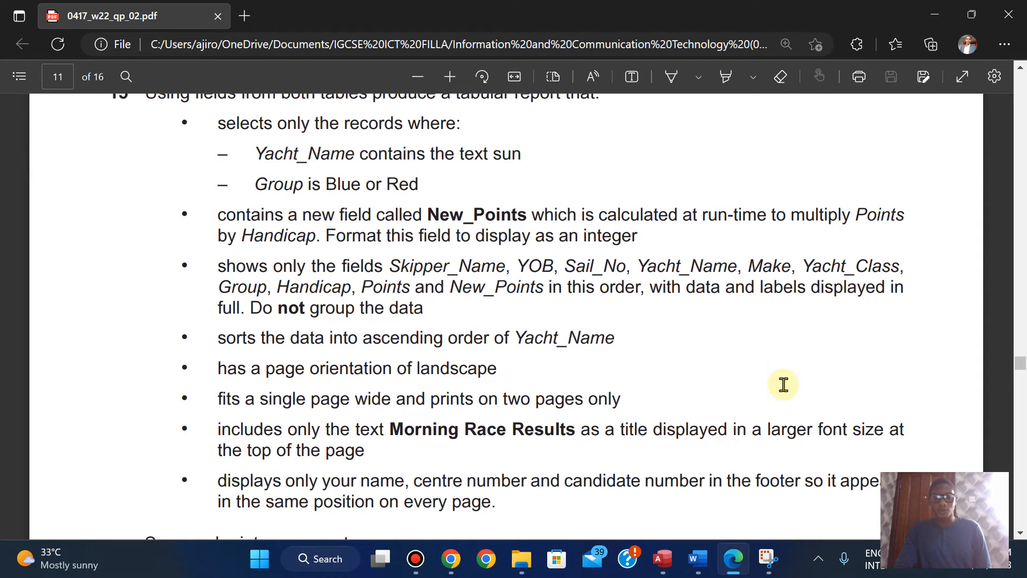
scroll(783, 384, down, 3)
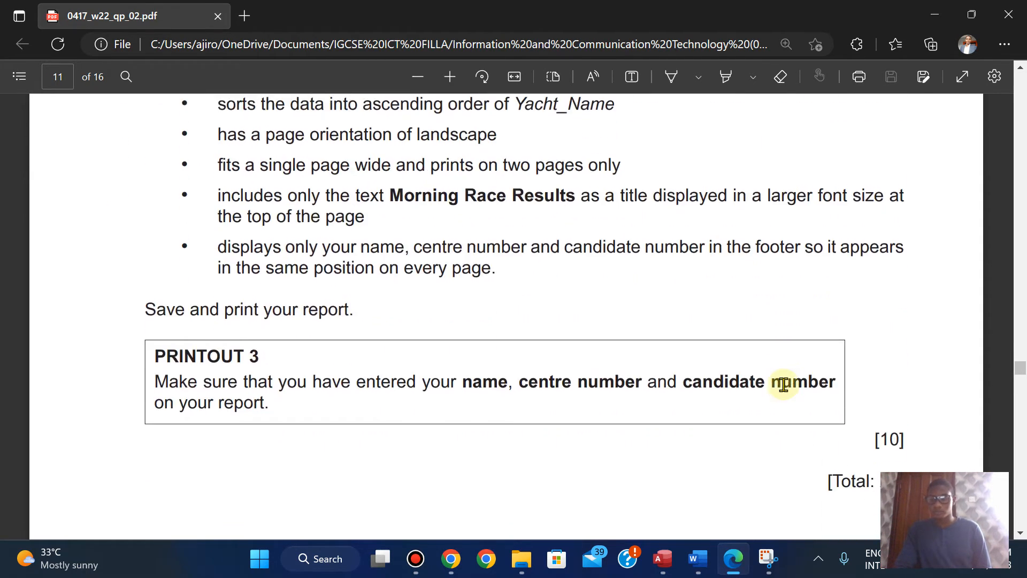
scroll(781, 383, up, 2)
click(732, 568)
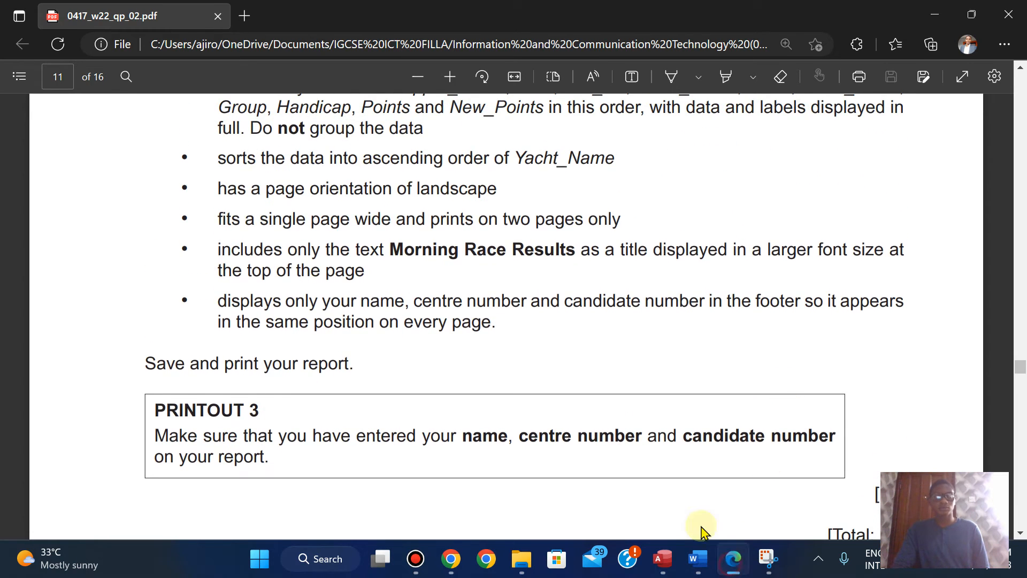
Step: Close the Top Female Multihull Results report and start a Simple Query Wizard query, rechecking the question 15 requirements in Edge
right_click(194, 169)
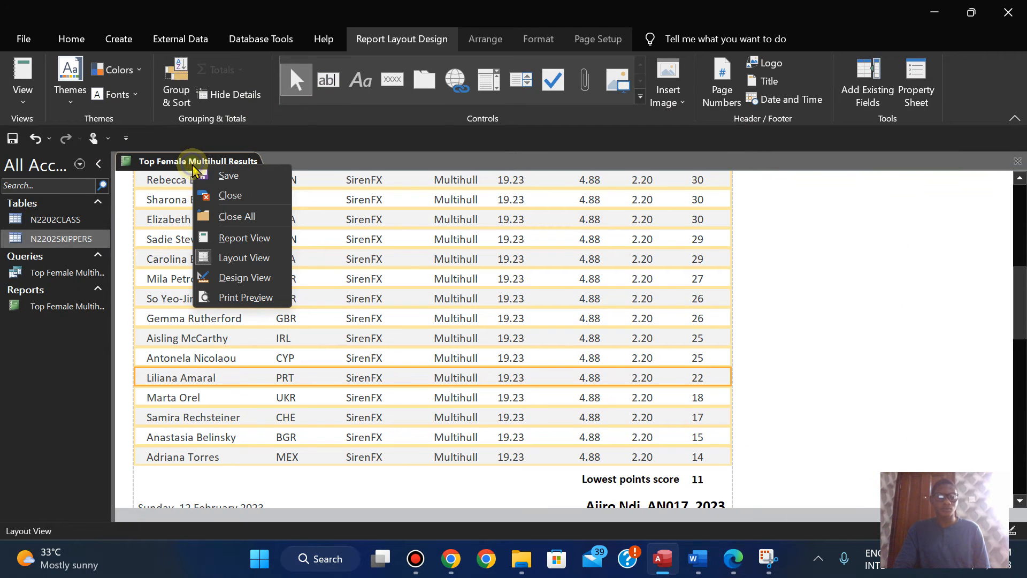
click(224, 198)
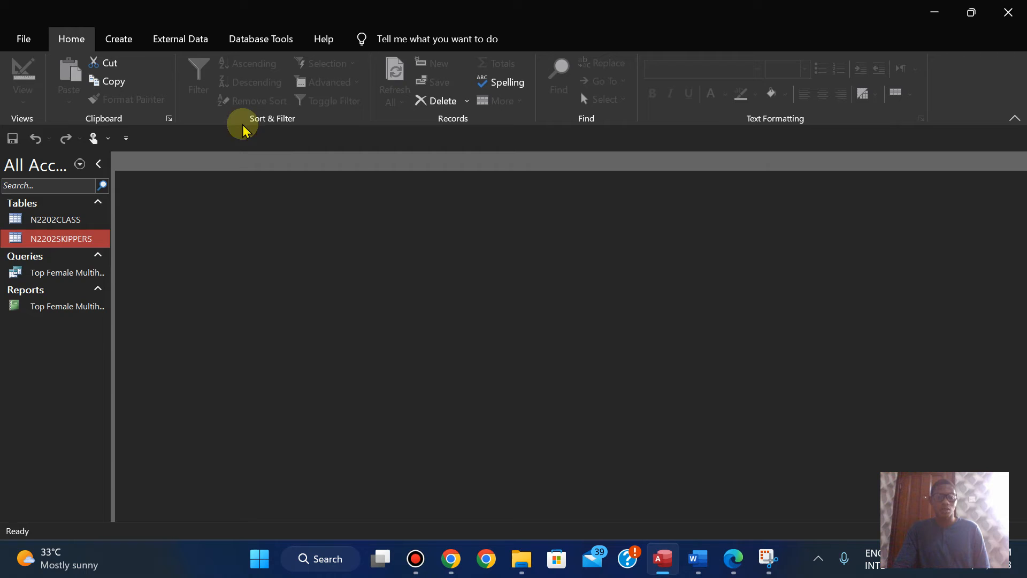
click(129, 40)
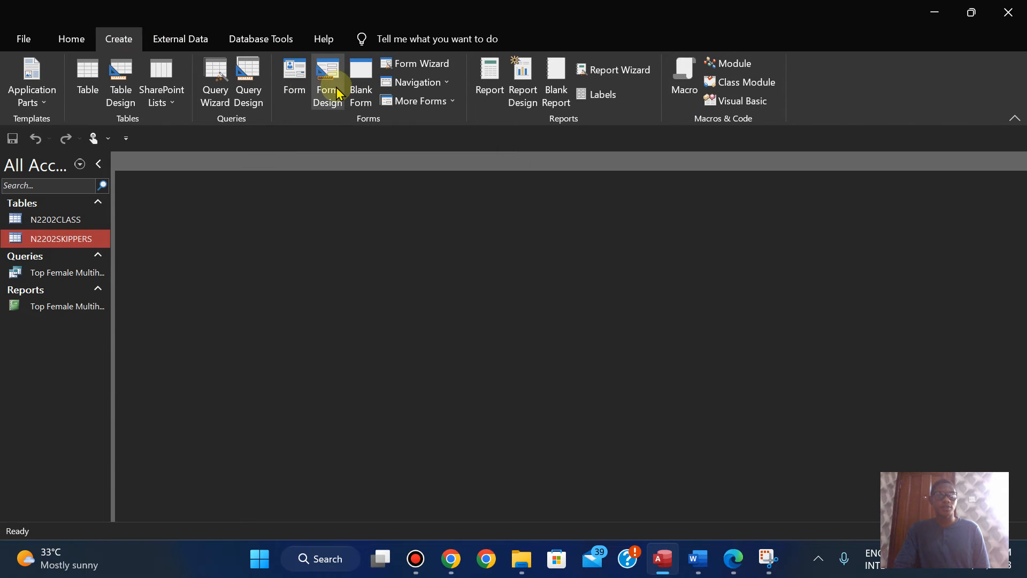
click(216, 91)
click(732, 560)
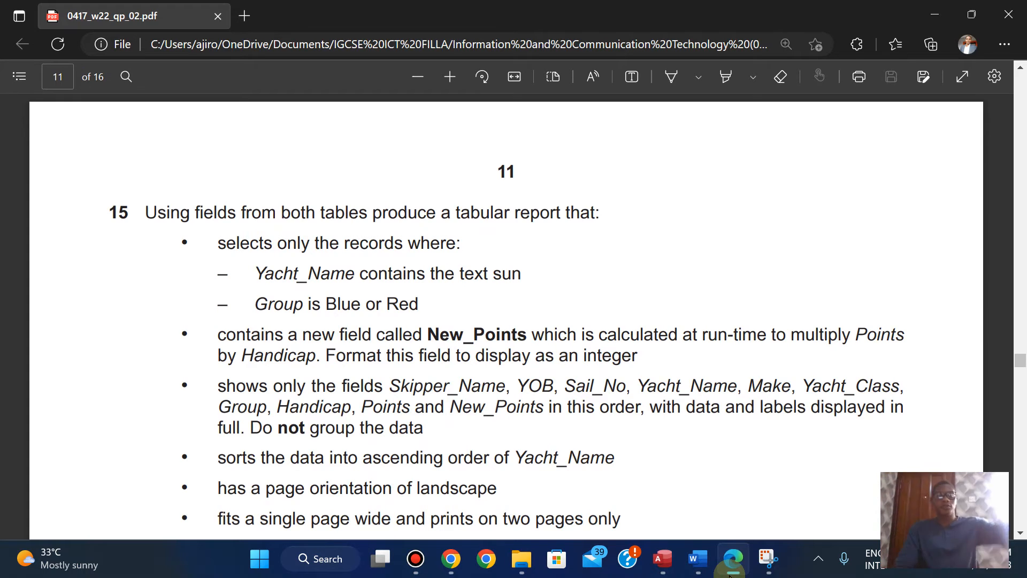
key(Down)
key(Down)
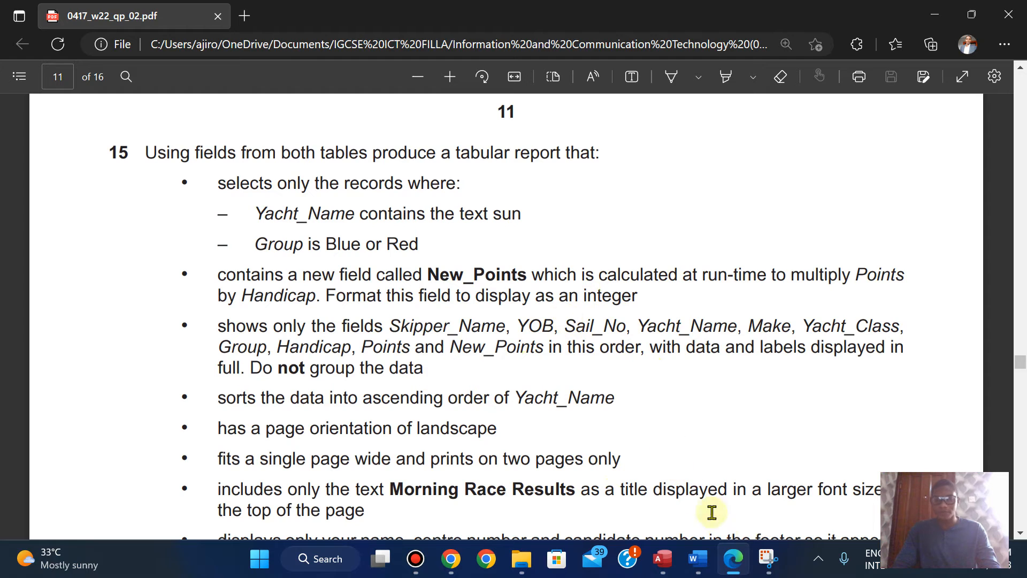
click(733, 558)
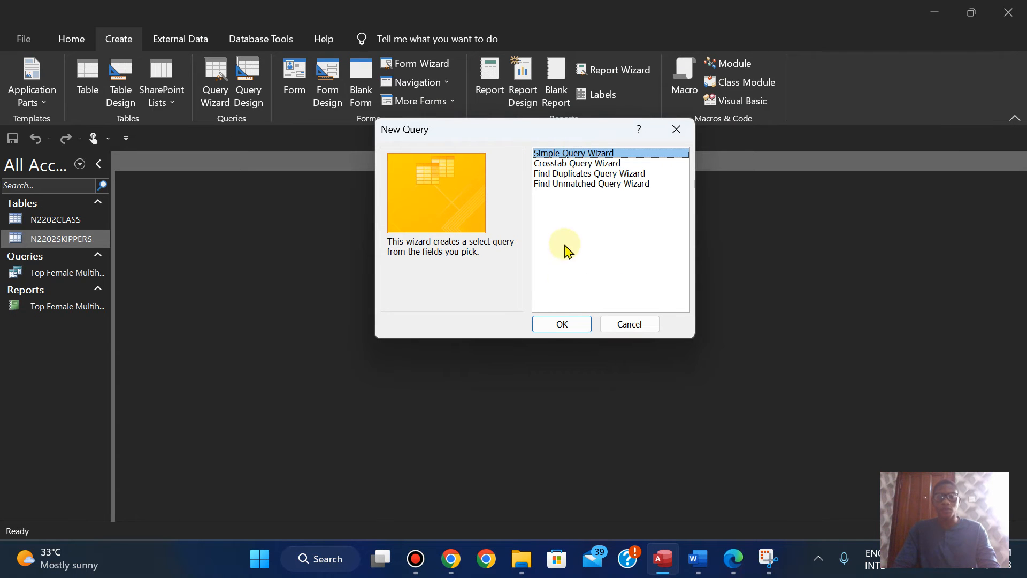
click(554, 324)
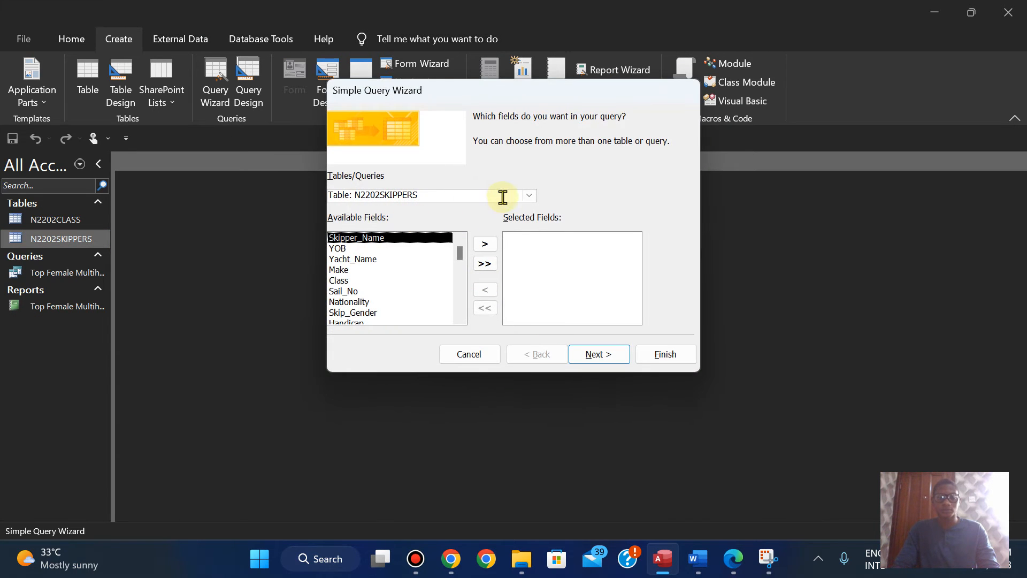
Step: Add Skipper_Name and YOB from the N2202SKIPPERS table to the query, checking the required field order in Edge
click(530, 196)
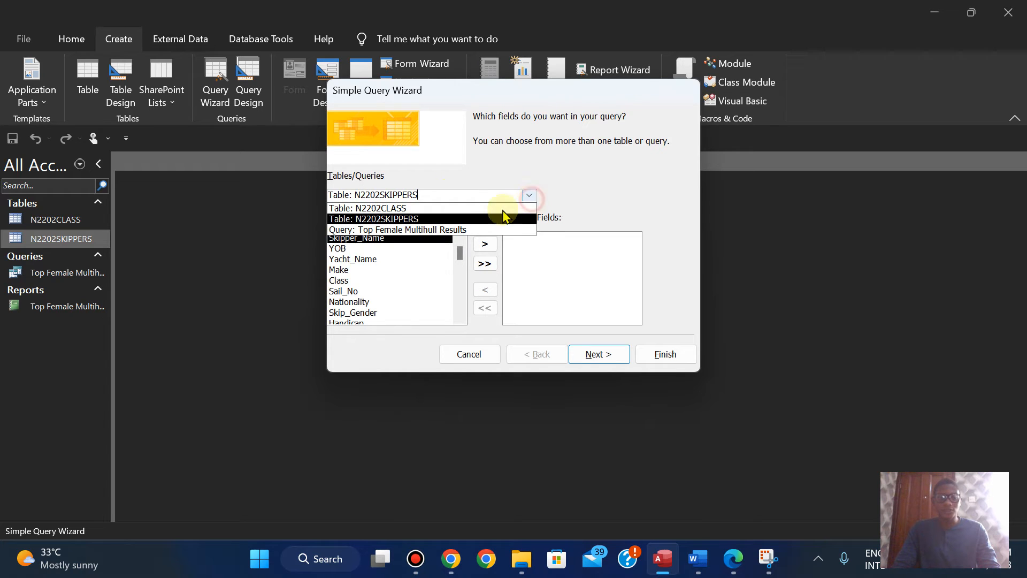
click(529, 196)
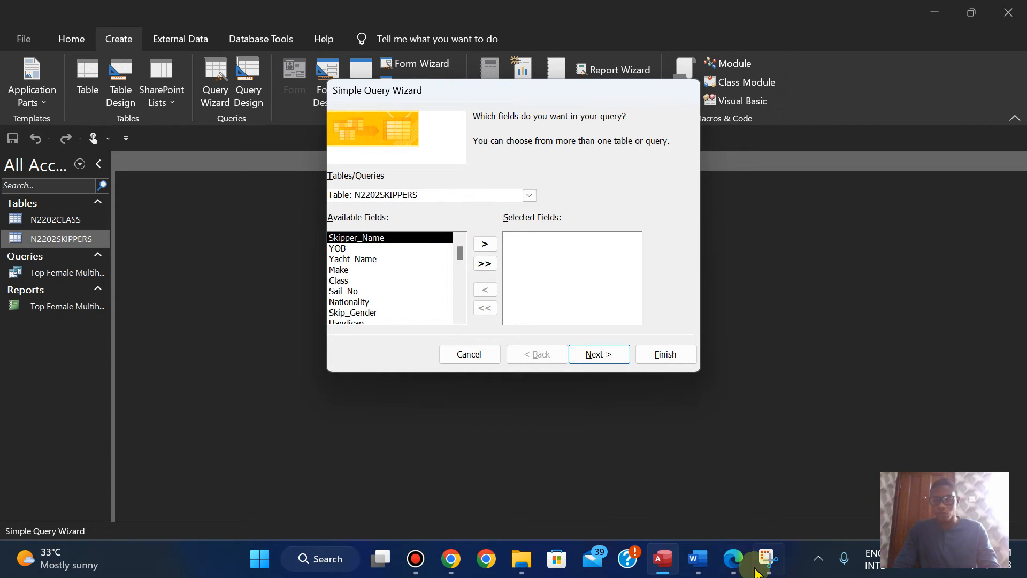
click(734, 571)
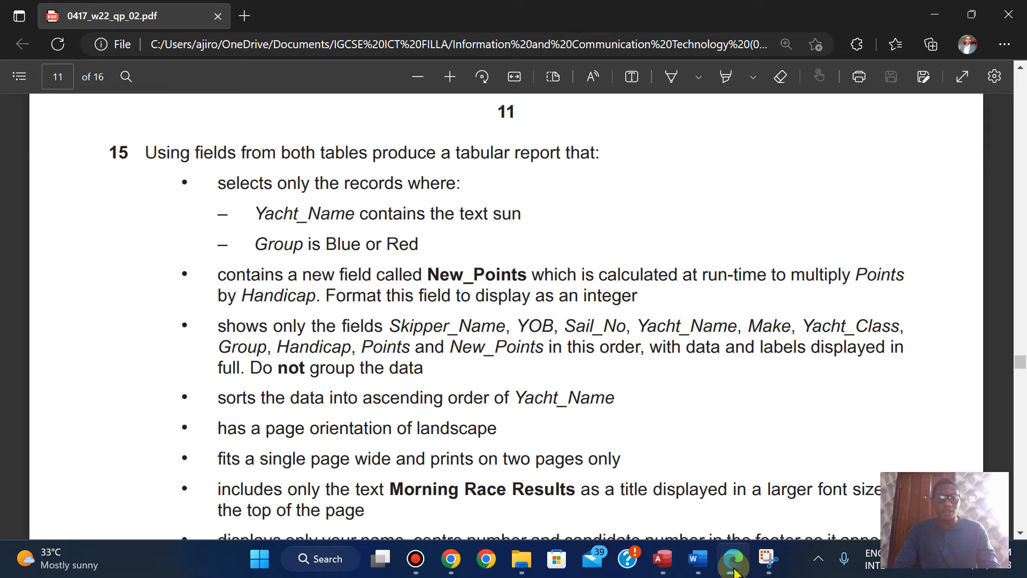
click(734, 571)
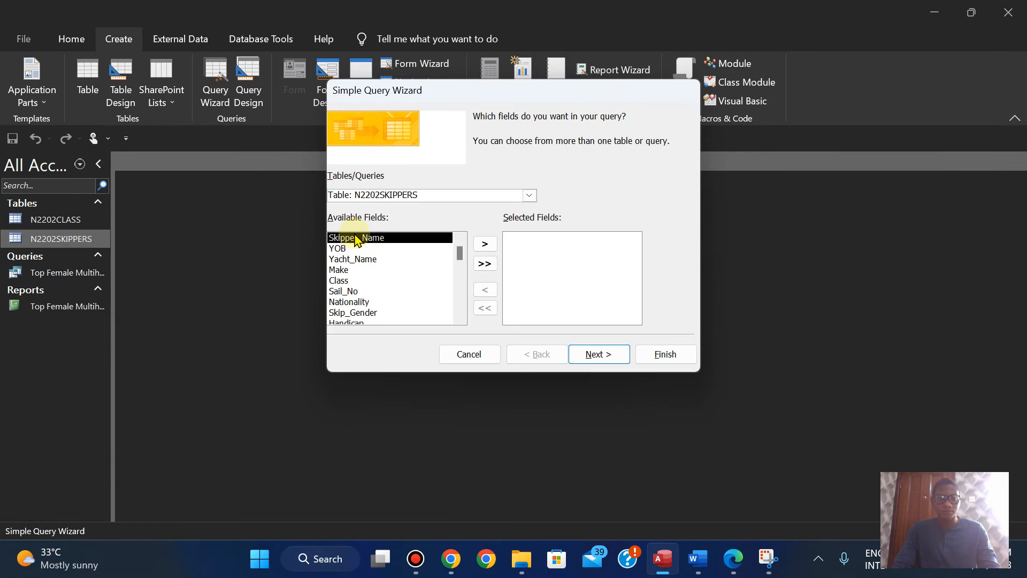
double_click(357, 237)
click(733, 570)
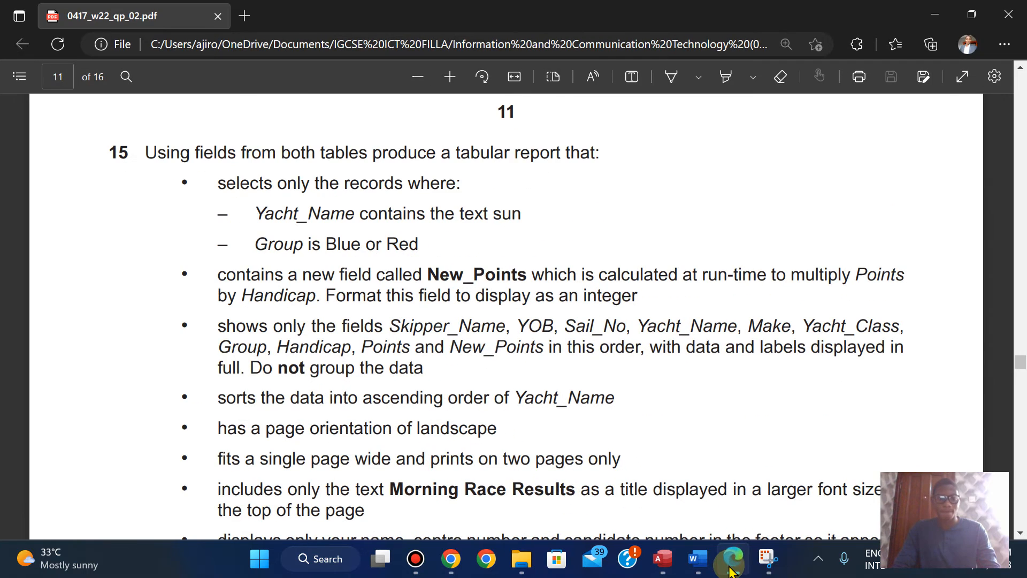
click(733, 570)
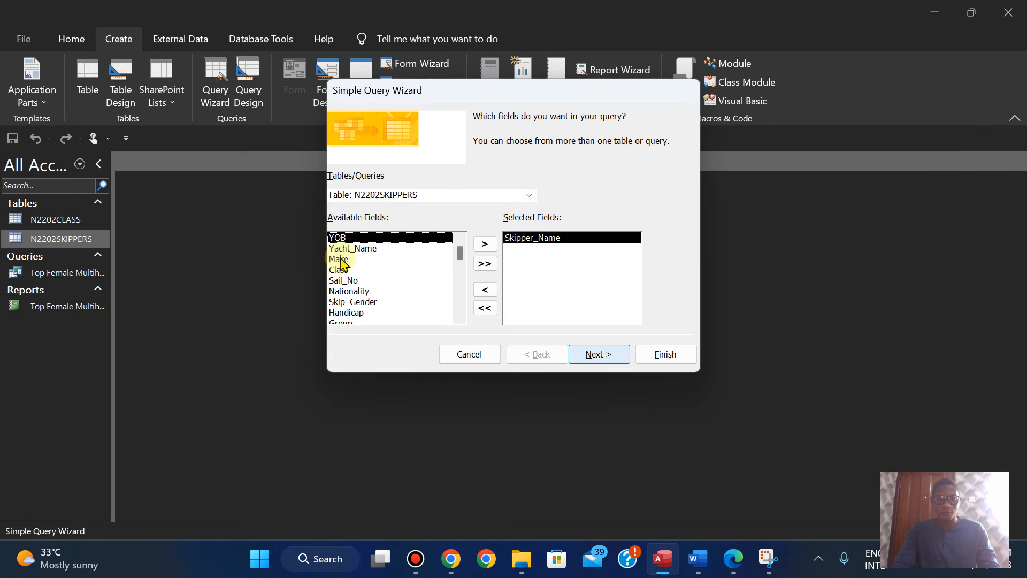
double_click(346, 237)
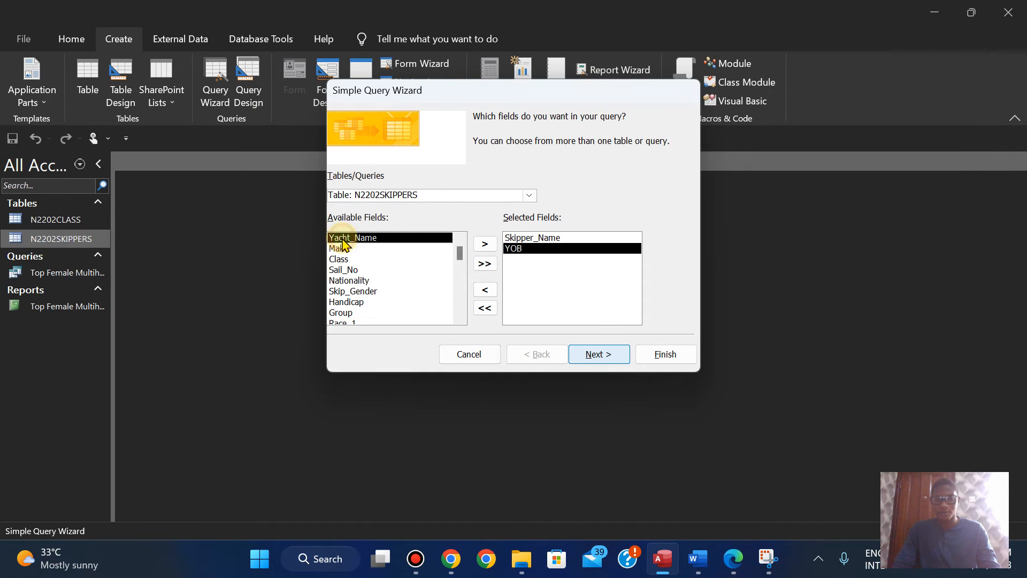
Step: Add Sail_No as the third query field, checking the field order in the exam paper in Edge
click(734, 570)
click(734, 570)
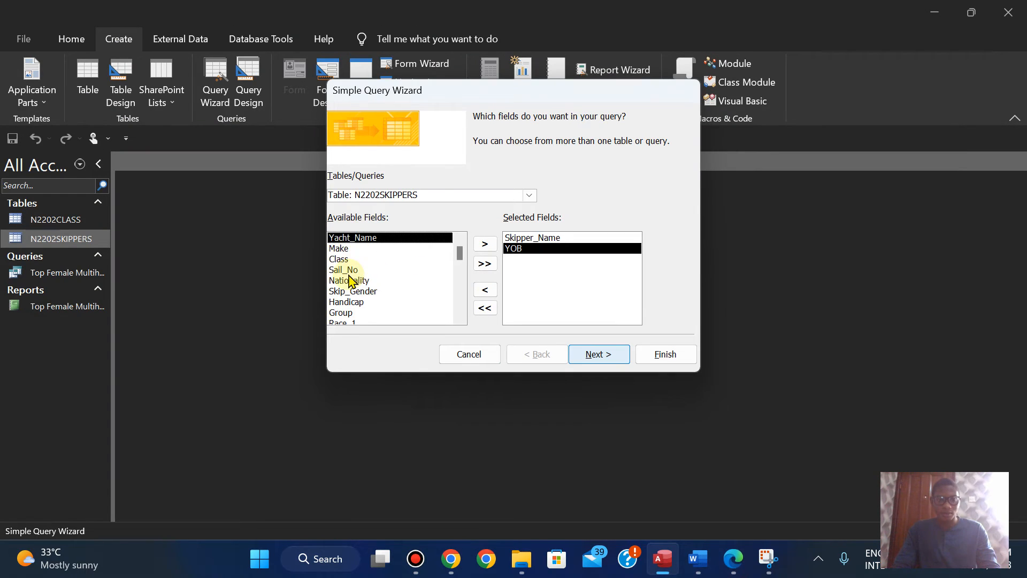
double_click(345, 270)
click(734, 569)
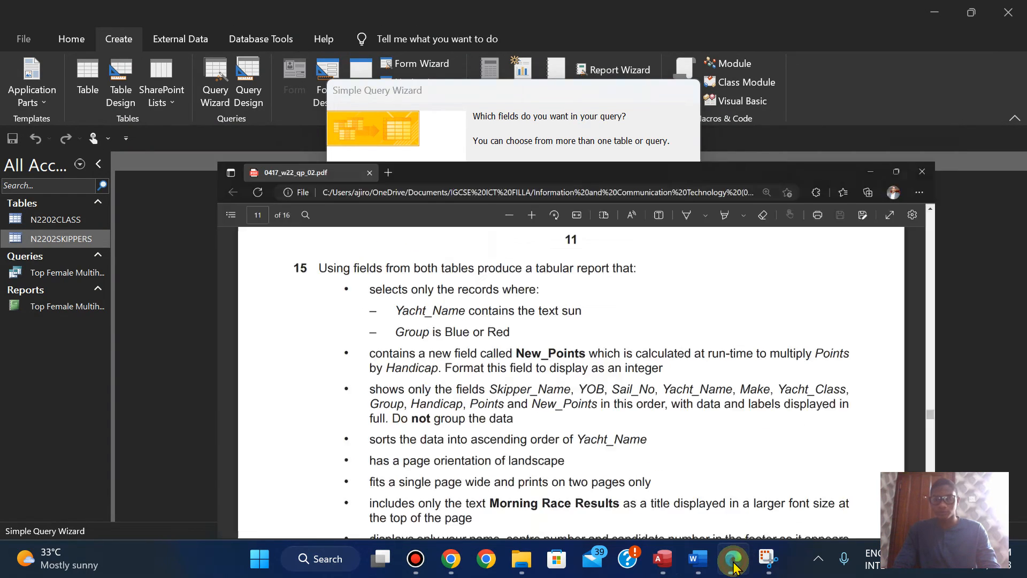
click(734, 569)
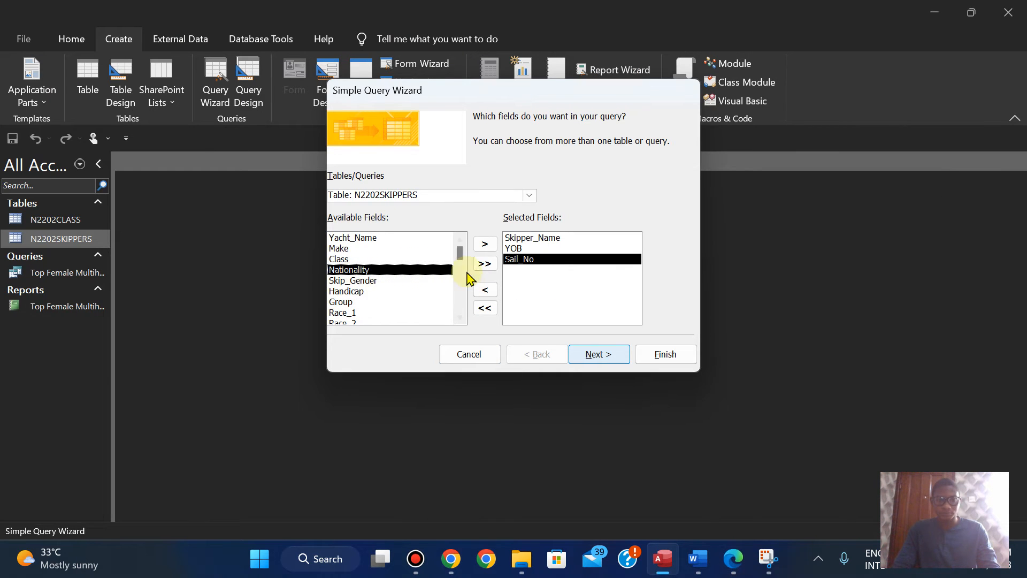
Step: Add Yacht_Name and Make from the N2202SKIPPERS table to the query, checking the required field order in the exam paper in Edge
mouse_move(459, 248)
mouse_down()
mouse_move(458, 300)
mouse_move(458, 247)
mouse_up()
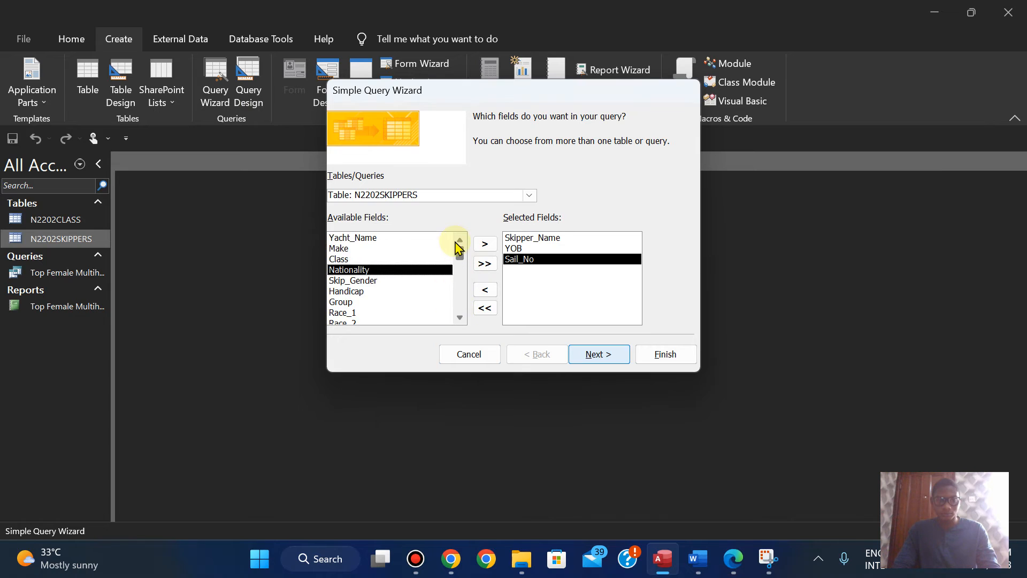
click(529, 195)
click(359, 239)
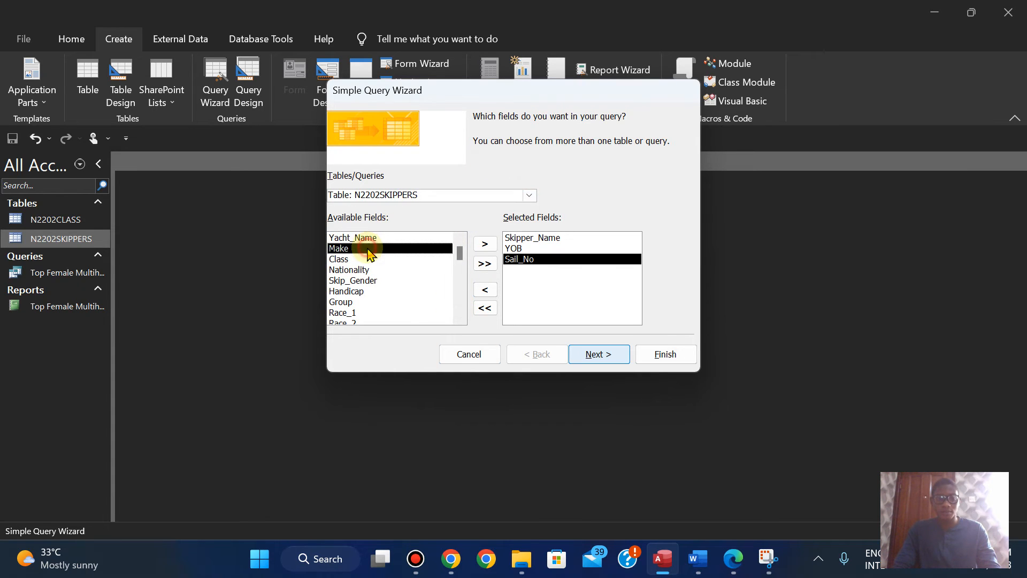
double_click(359, 239)
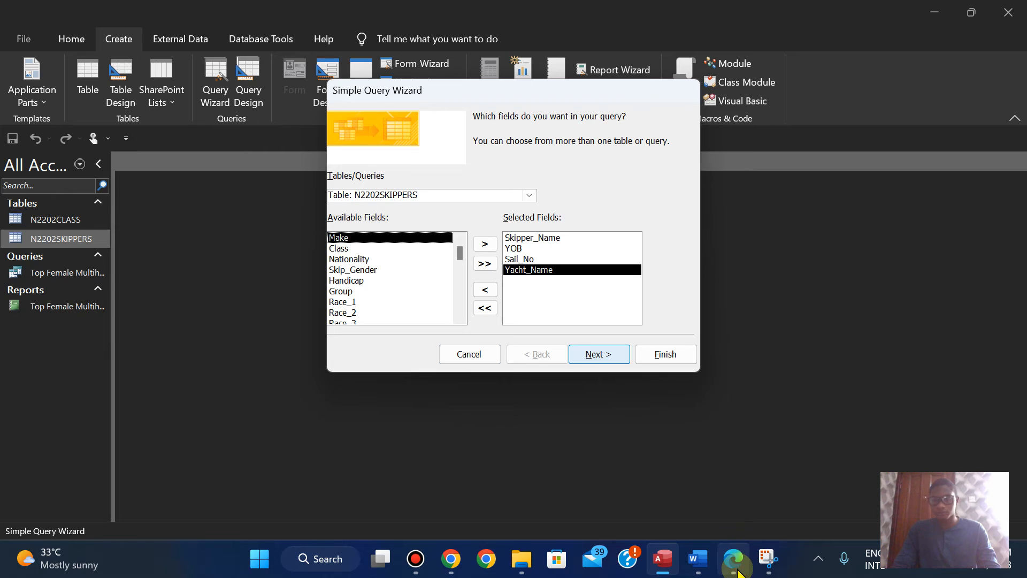
click(734, 558)
click(734, 562)
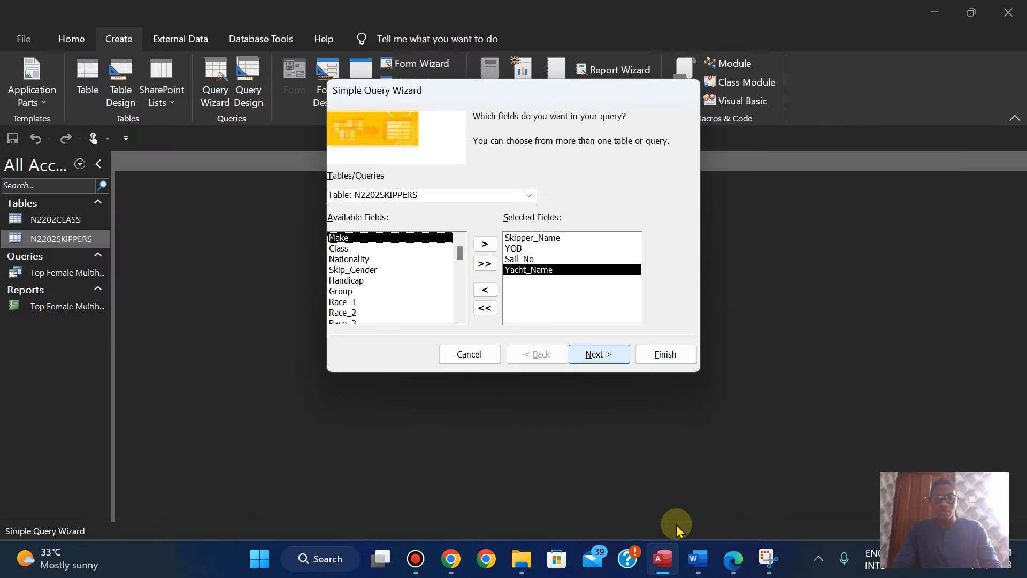
double_click(344, 240)
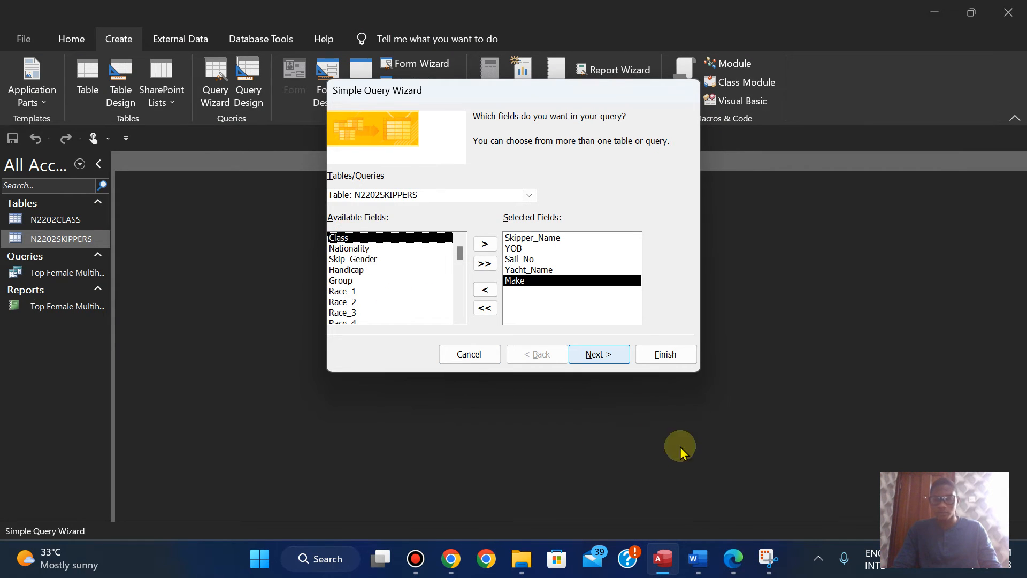
click(735, 561)
click(735, 561)
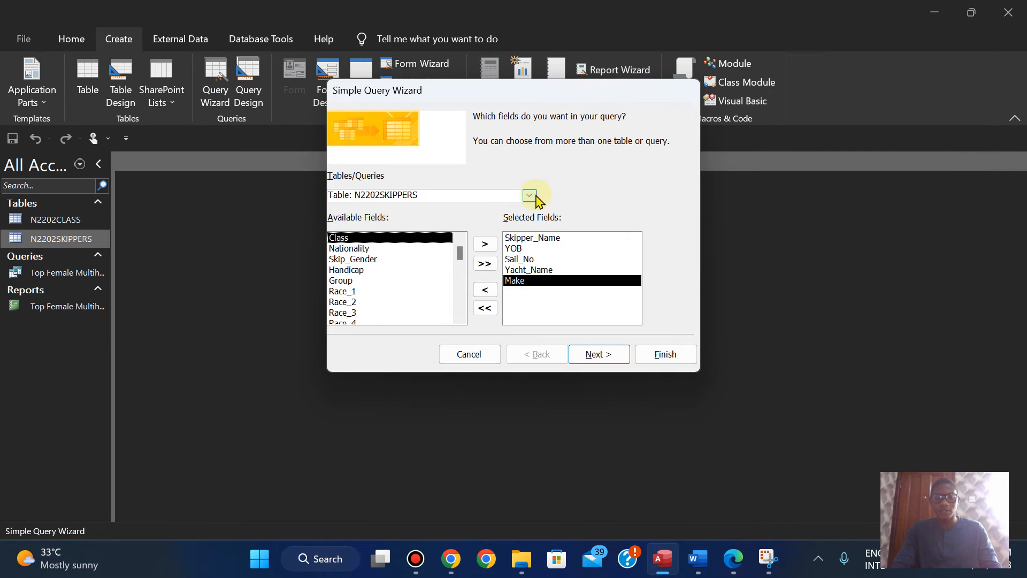
Step: Add Yacht_Class from the N2202CLASS table to the query, rechecking the question 15 field order in Edge
click(530, 195)
click(464, 205)
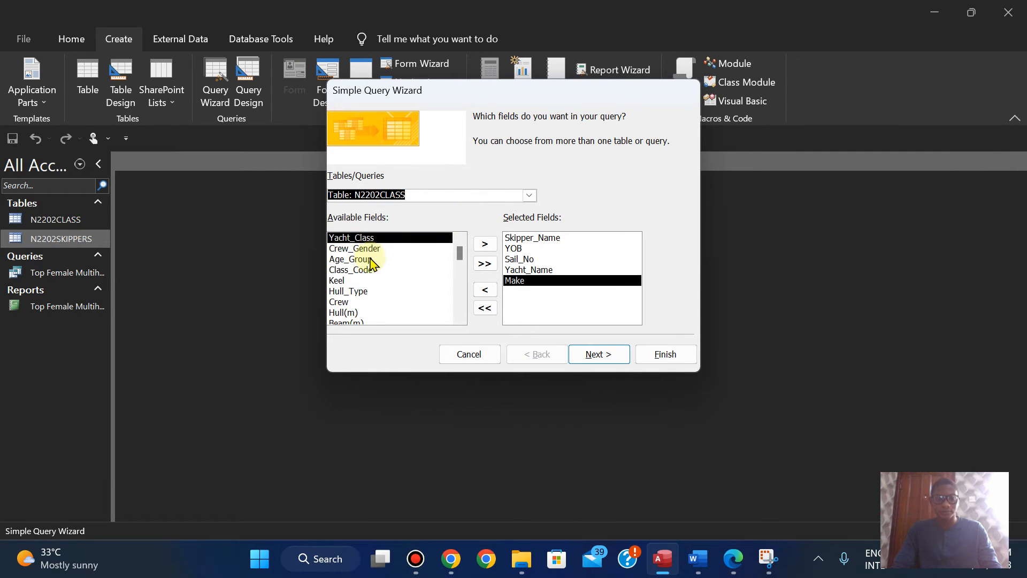
double_click(354, 237)
click(747, 563)
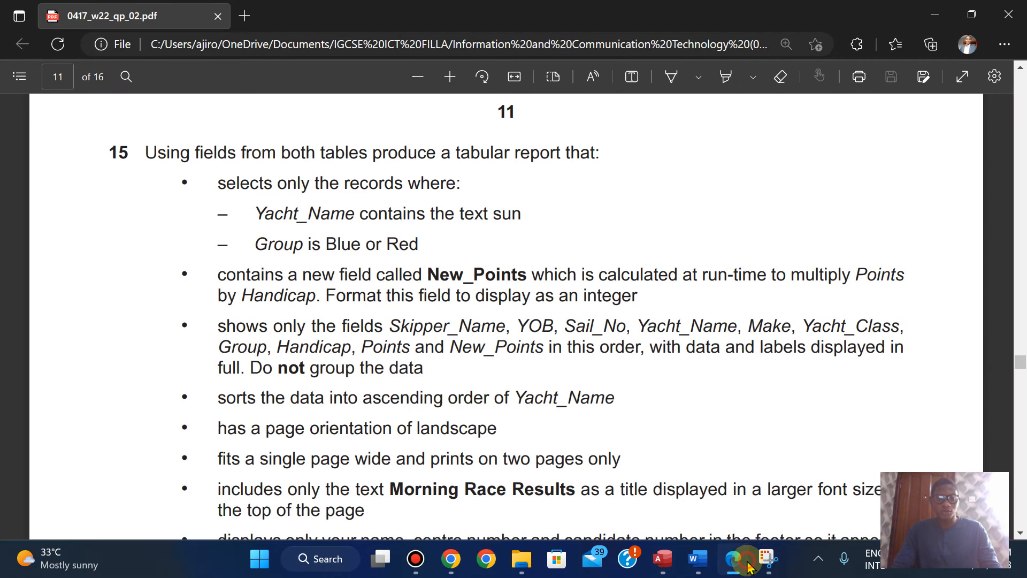
click(747, 565)
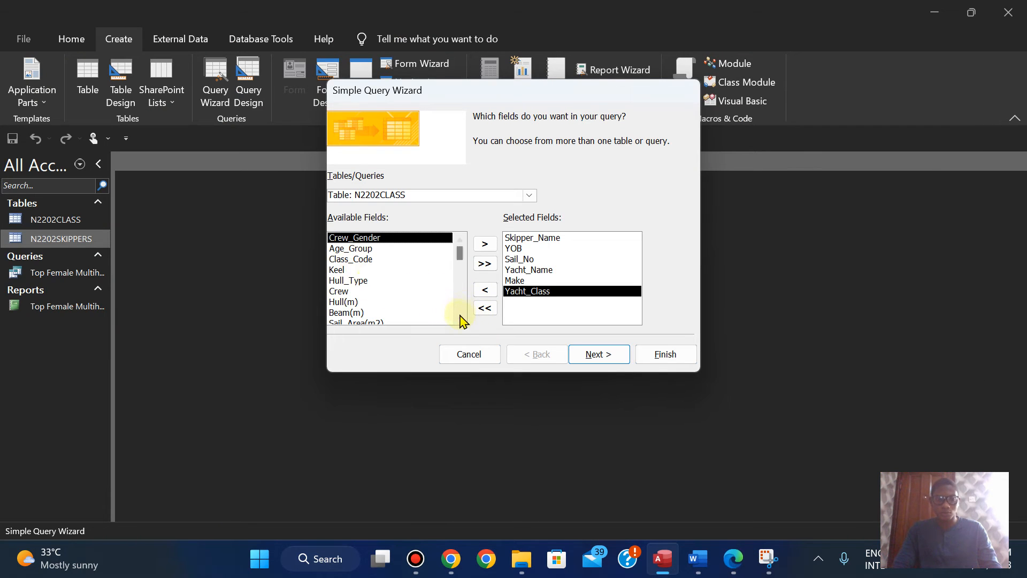
scroll(461, 317, down, 1)
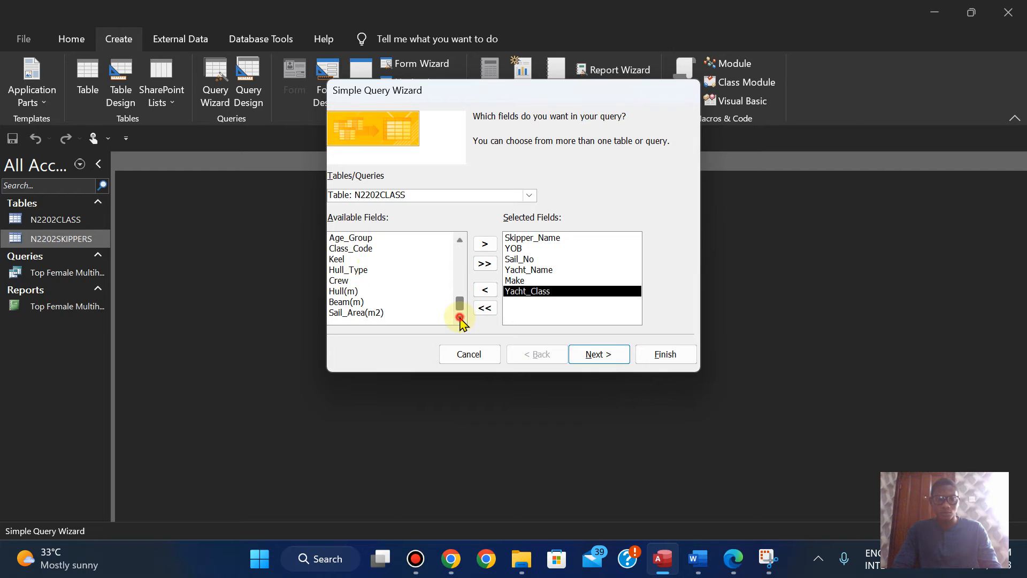
click(460, 241)
click(738, 564)
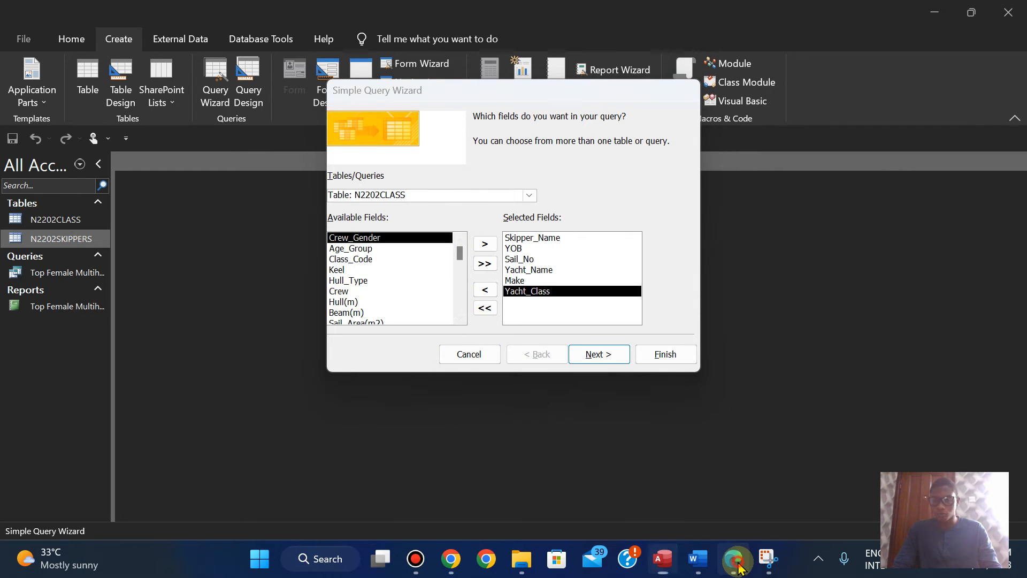
click(738, 565)
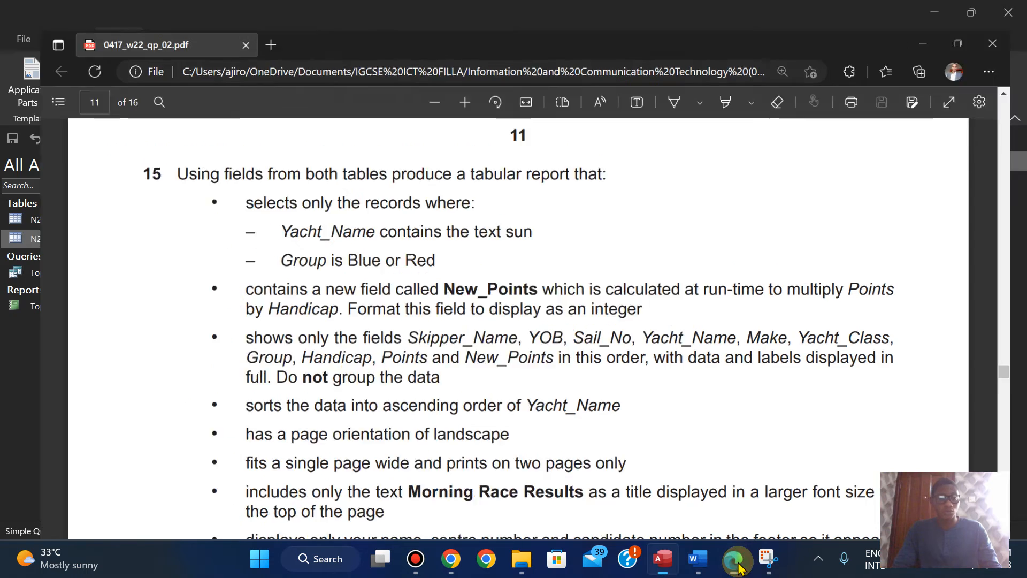
Step: Add Group and Handicap from the N2202SKIPPERS table to the query, checking the field order in Edge
click(524, 196)
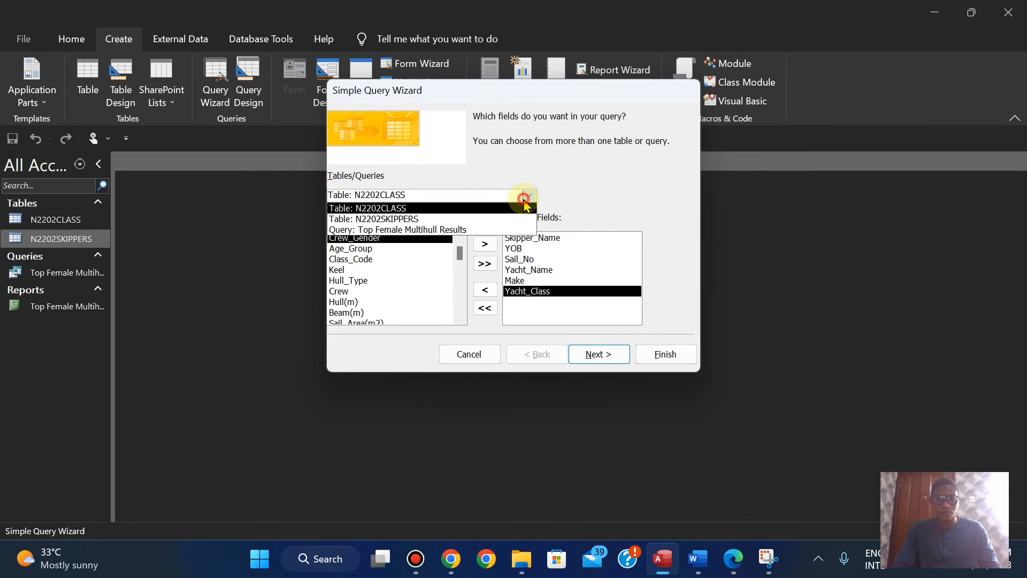
click(455, 219)
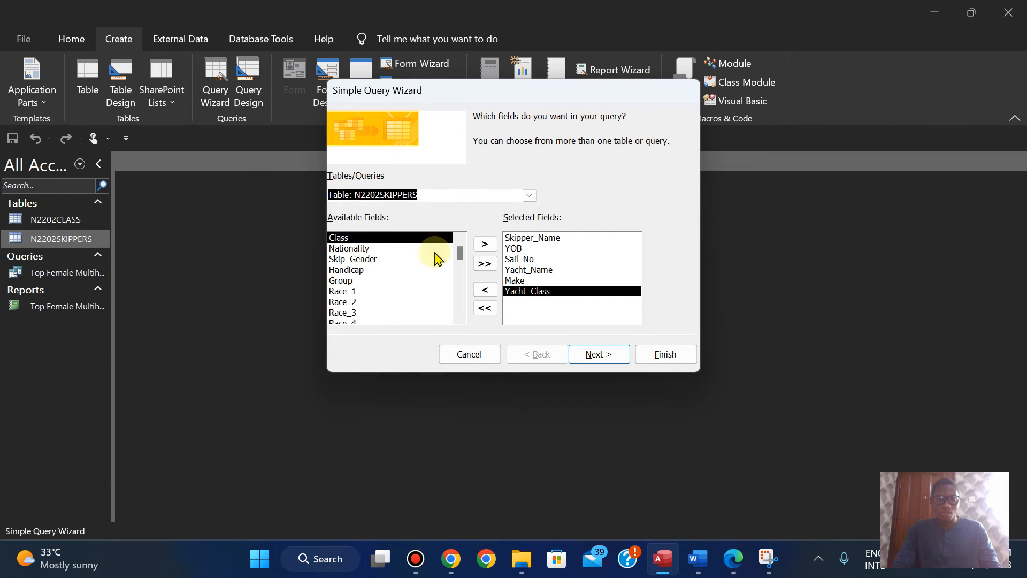
double_click(343, 282)
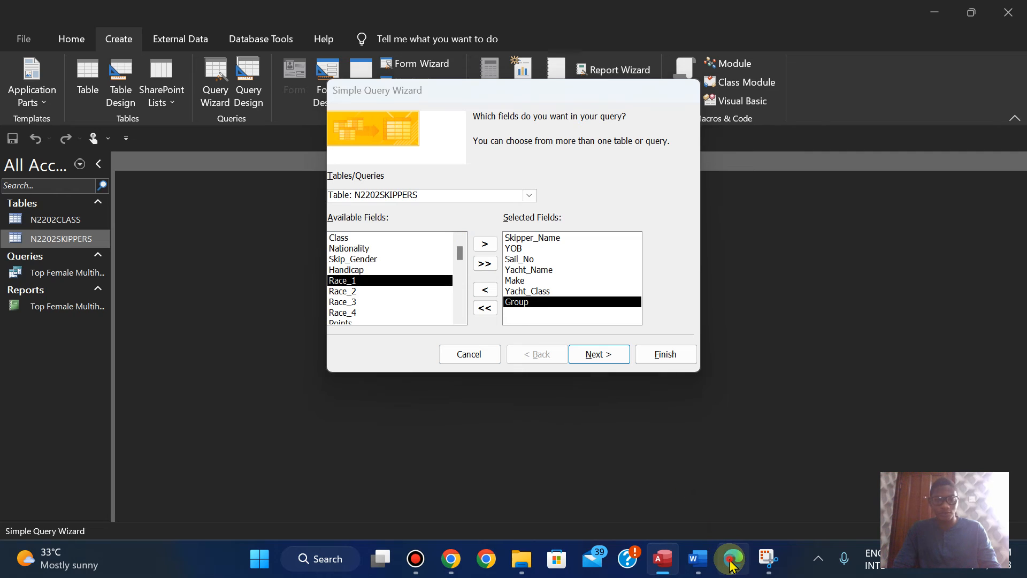
click(732, 561)
click(732, 562)
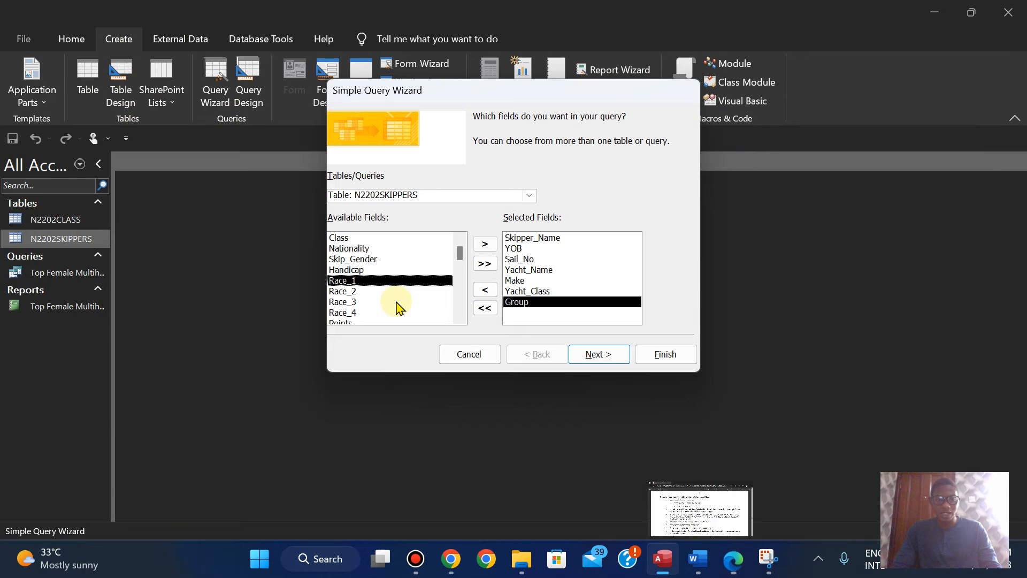
double_click(354, 272)
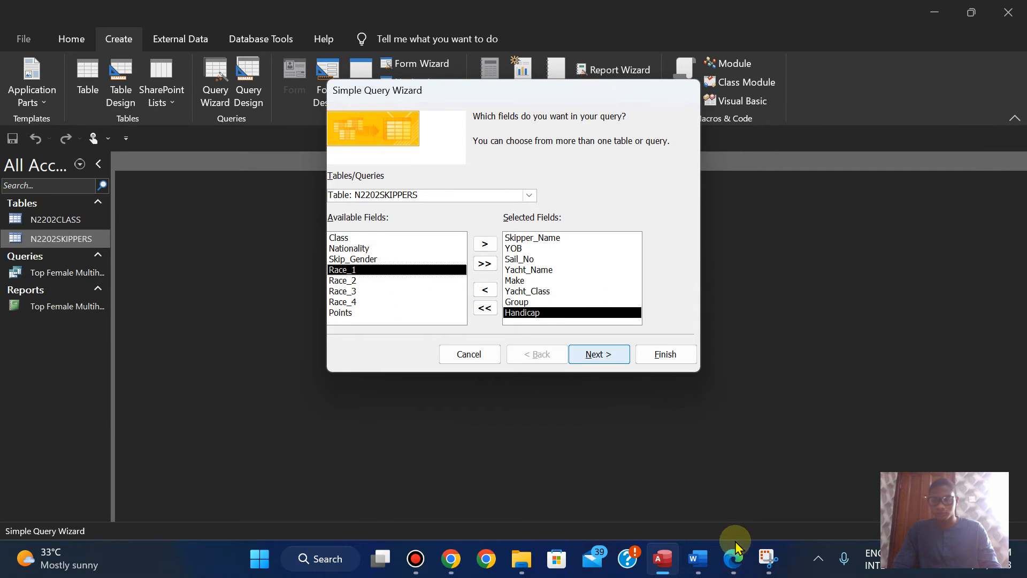
click(732, 561)
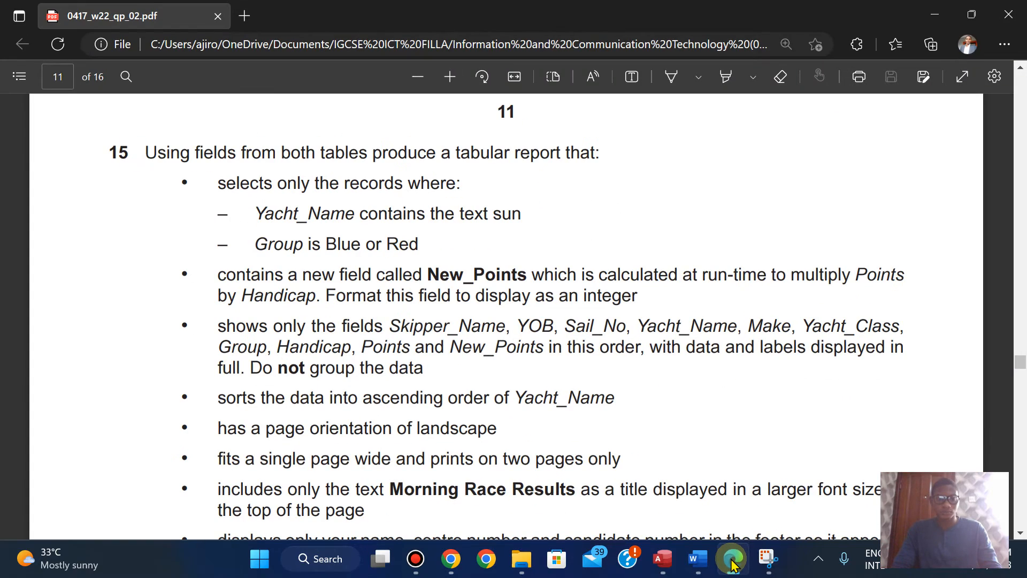
click(732, 562)
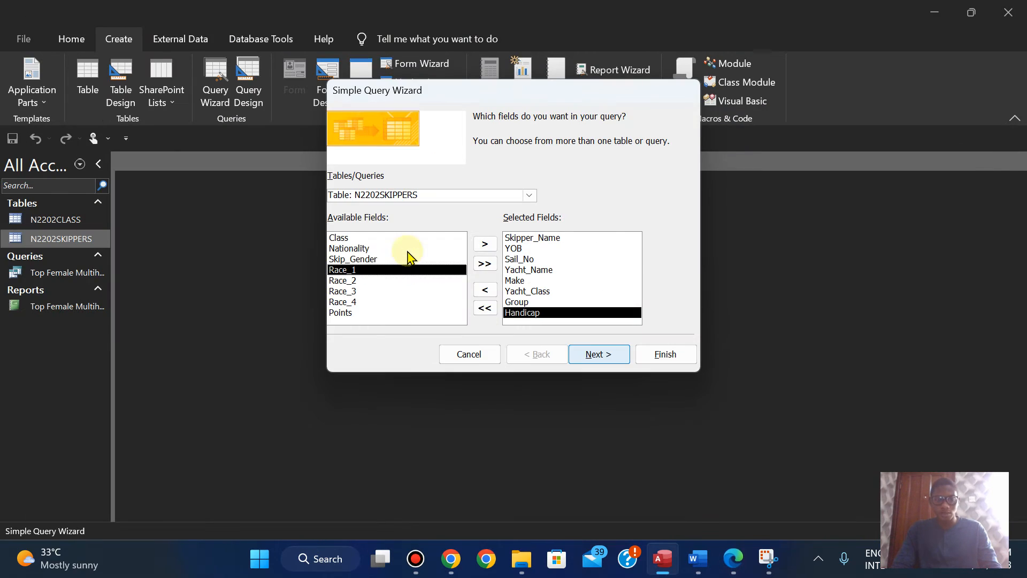
Step: Add Points as the last query field and compare the selected fields with the question 15 list in Edge
double_click(345, 313)
click(733, 562)
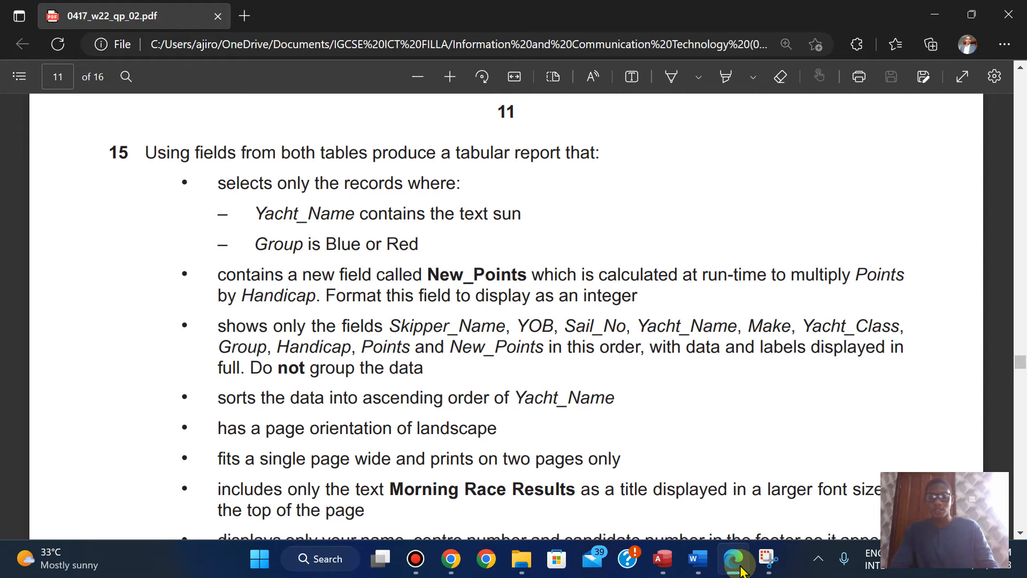
click(738, 566)
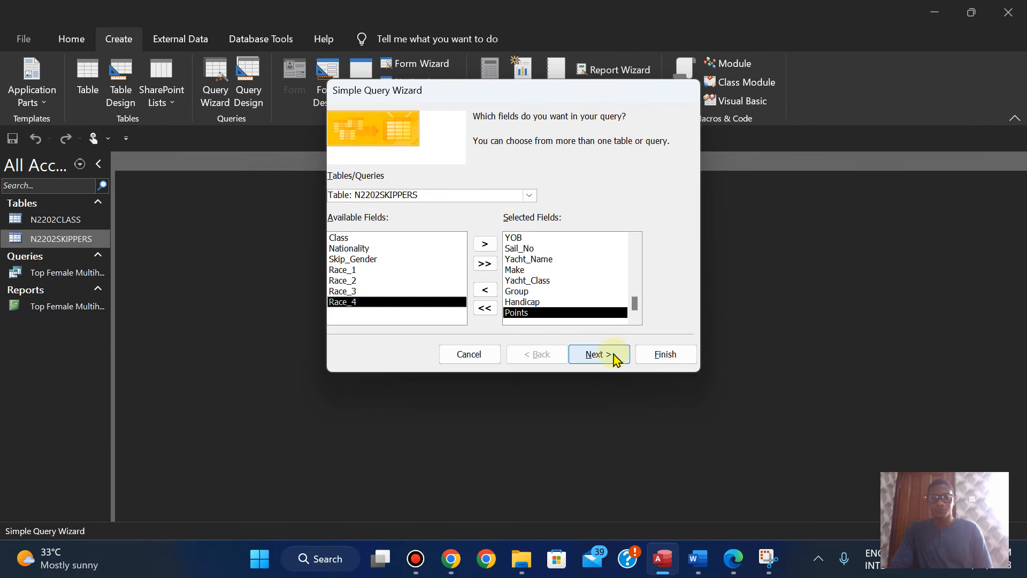
click(637, 241)
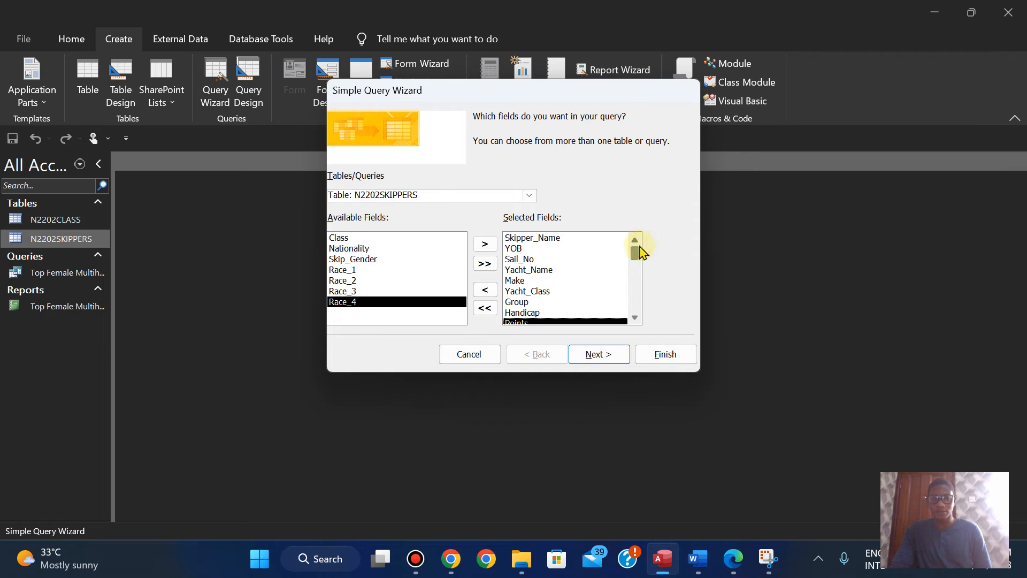
click(732, 560)
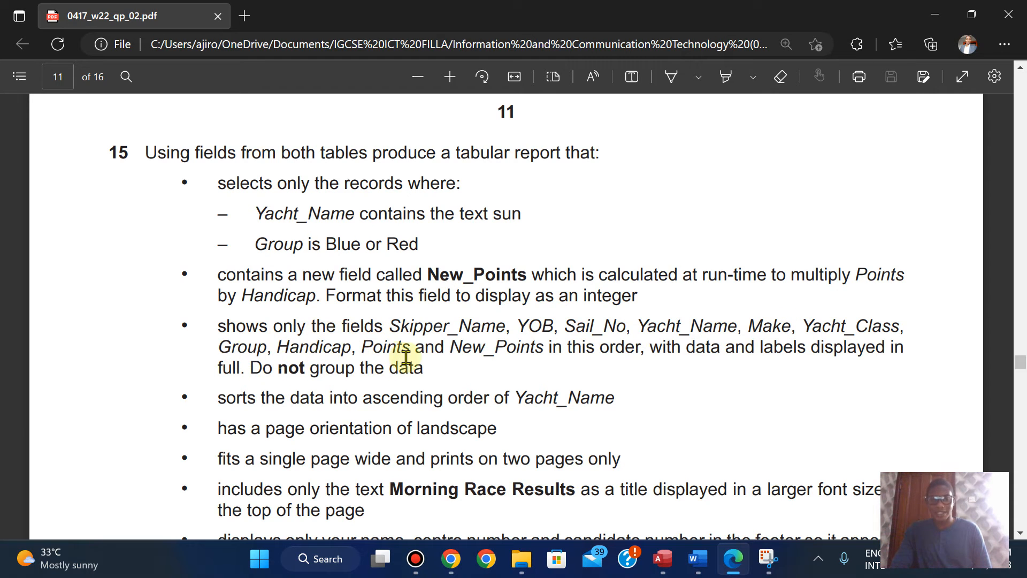
click(663, 559)
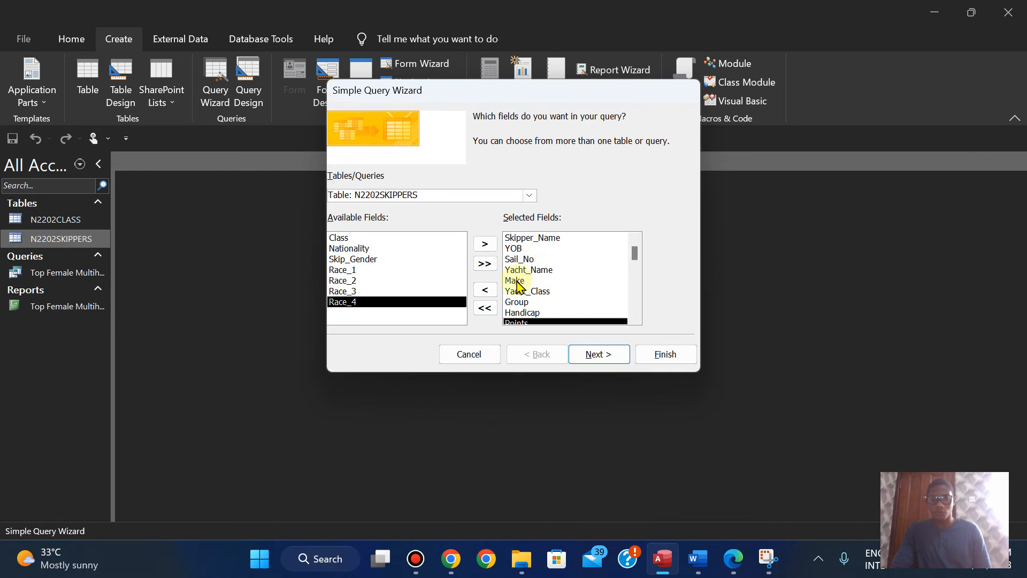
Step: Advance the query wizard to the title page and copy the title text Morning Race Results from the exam paper in Edge
click(600, 354)
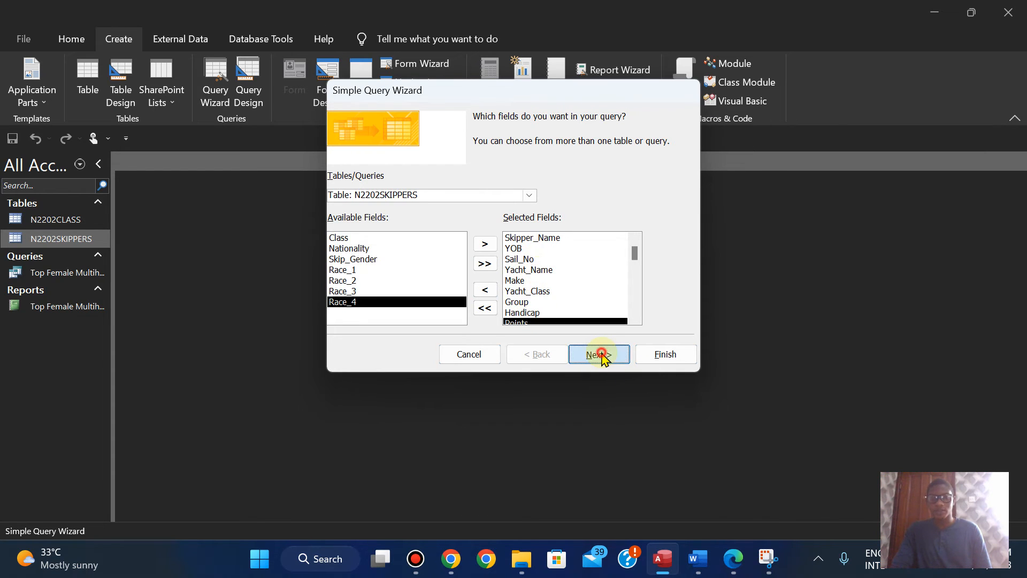
click(600, 354)
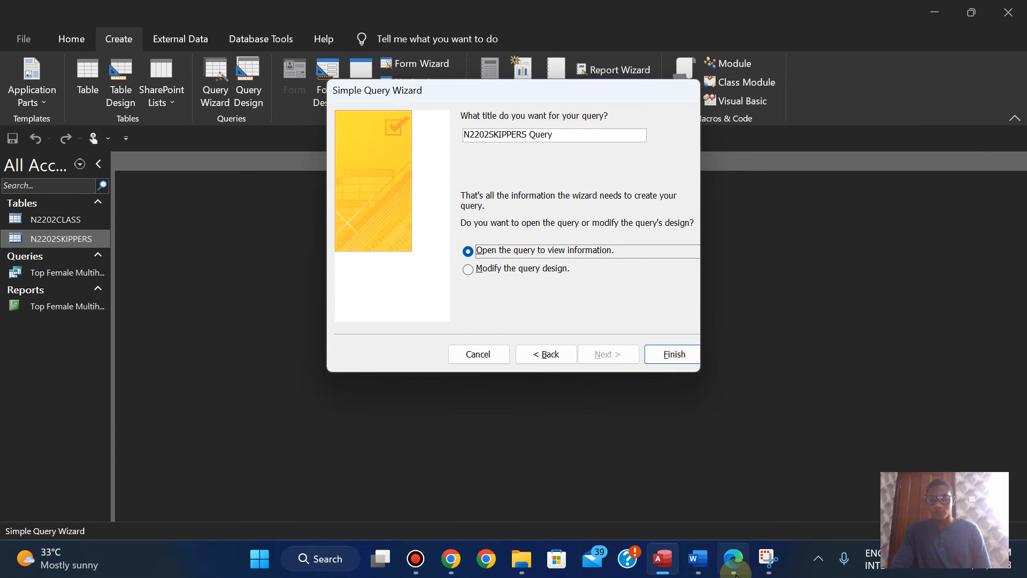
click(734, 570)
scroll(541, 470, down, 1)
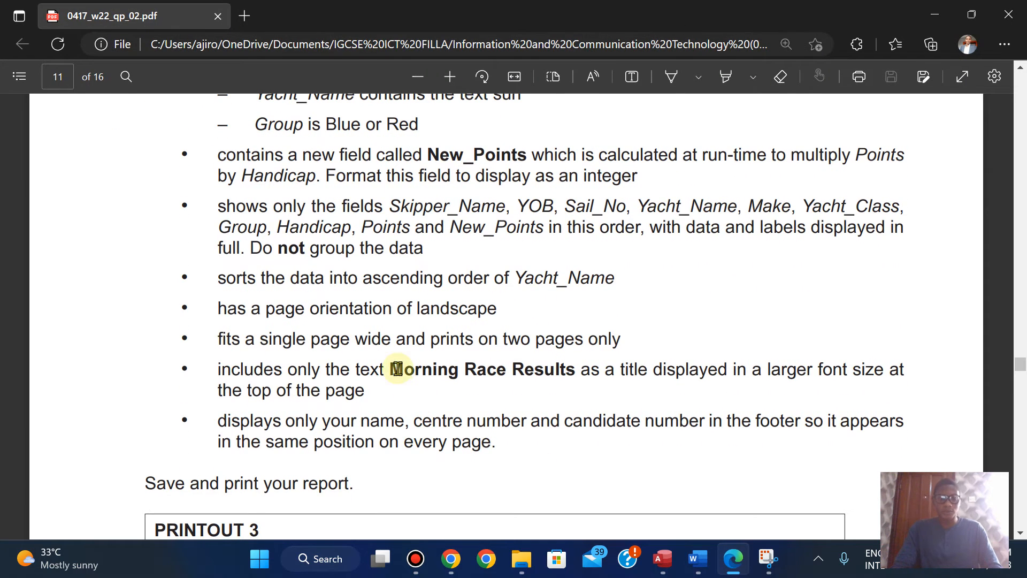
drag(393, 368, 575, 380)
right_click(600, 214)
click(605, 246)
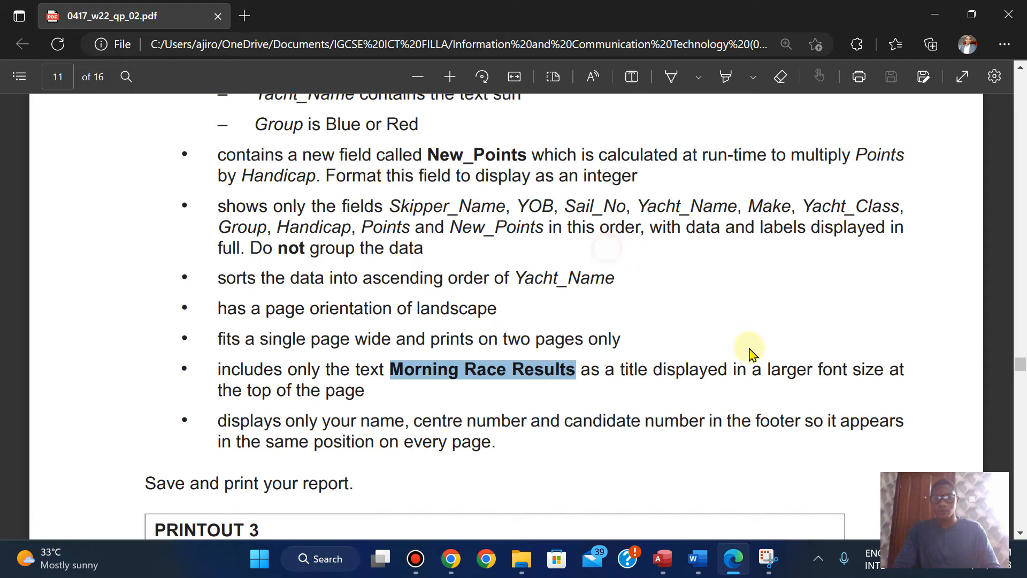
Step: Back in Access, title the query Morning Race Results and finish the wizard, opening the query to view its information
click(663, 559)
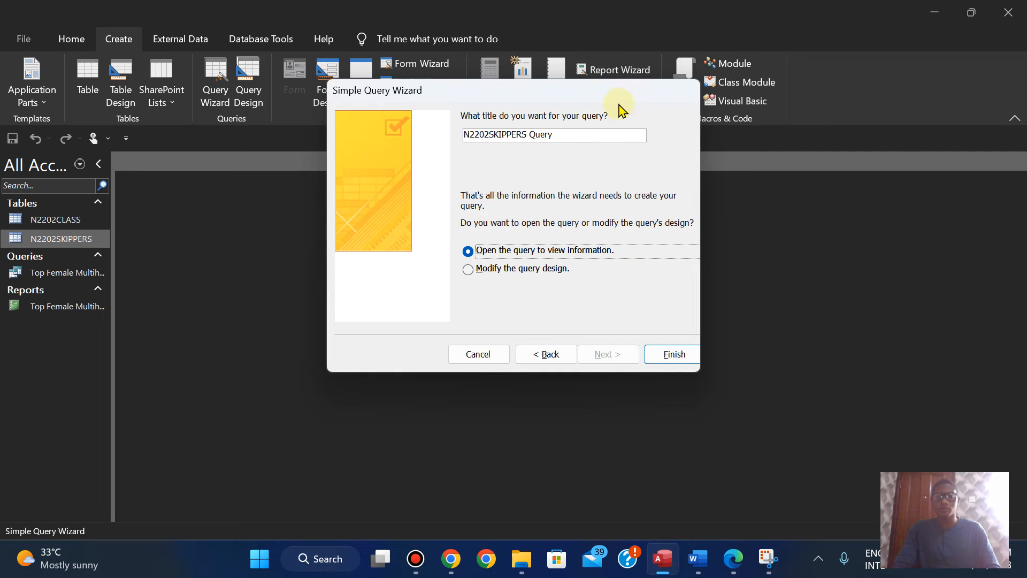
click(559, 135)
key(ctrl+a)
key(BackSpace)
key(ctrl+v)
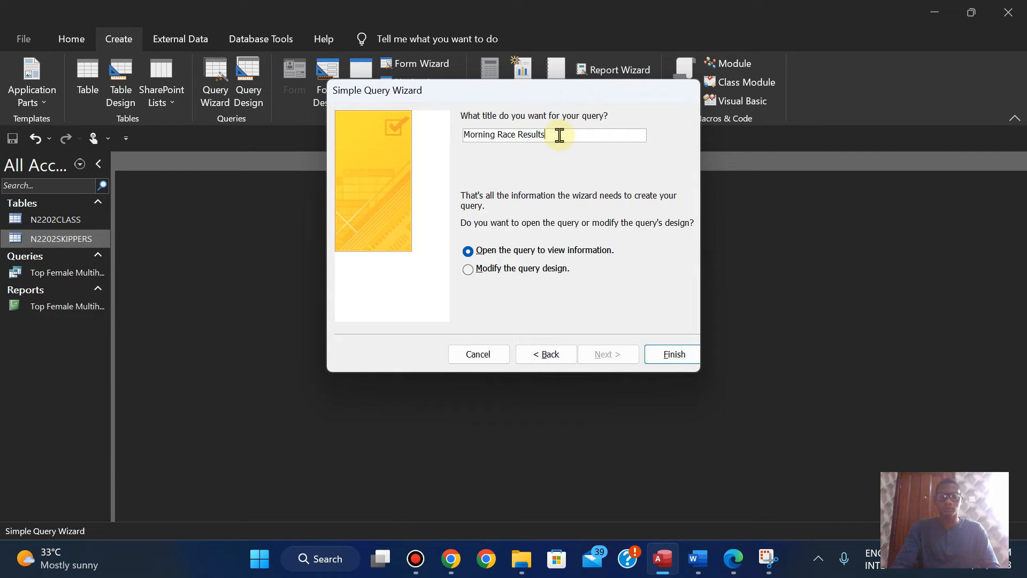
click(690, 368)
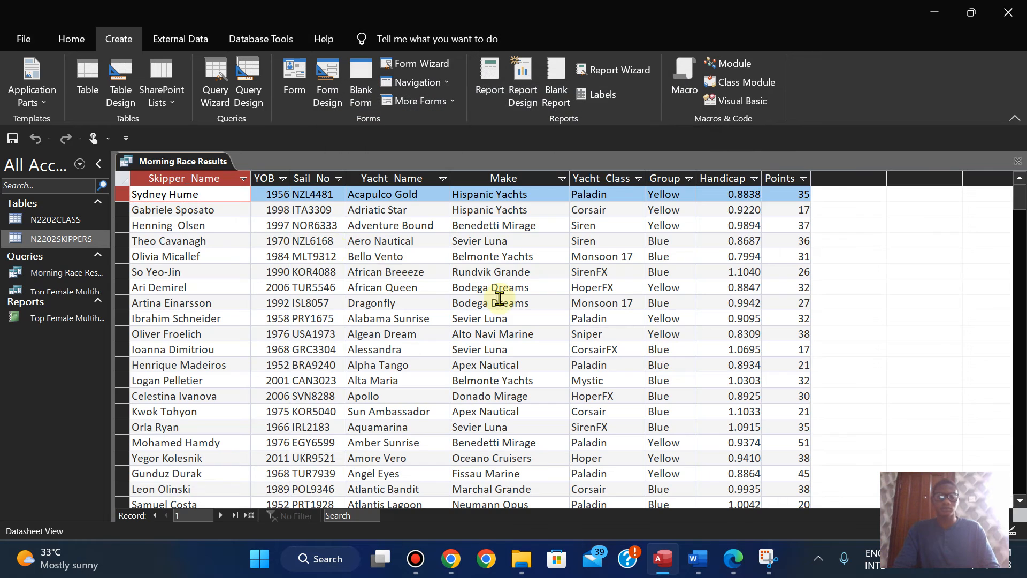
Step: Fit the Skipper_Name, Sail_No, Yacht_Name, Make, Yacht_Class, Group and Handicap column widths to their contents in the query datasheet
double_click(251, 178)
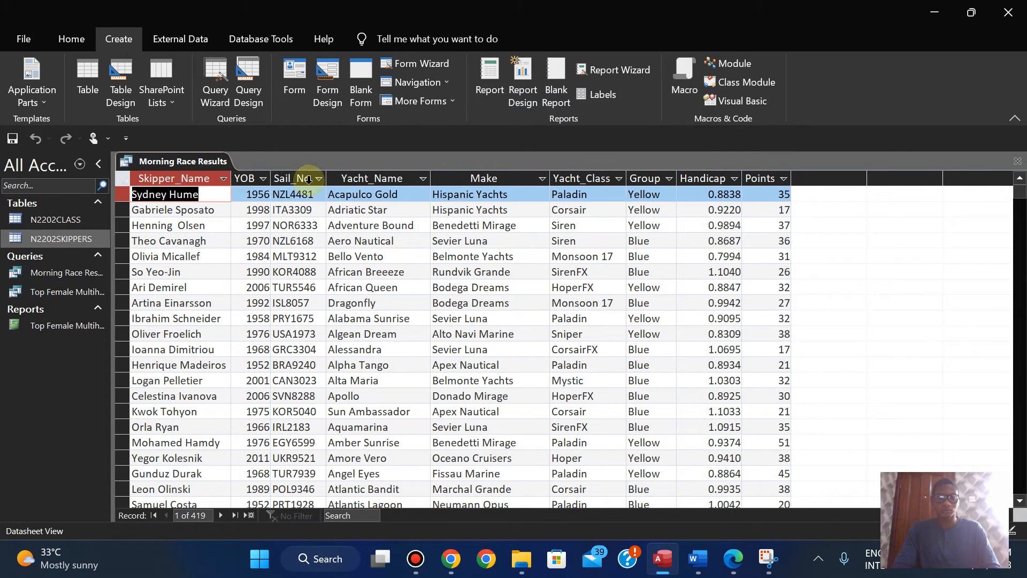
double_click(327, 177)
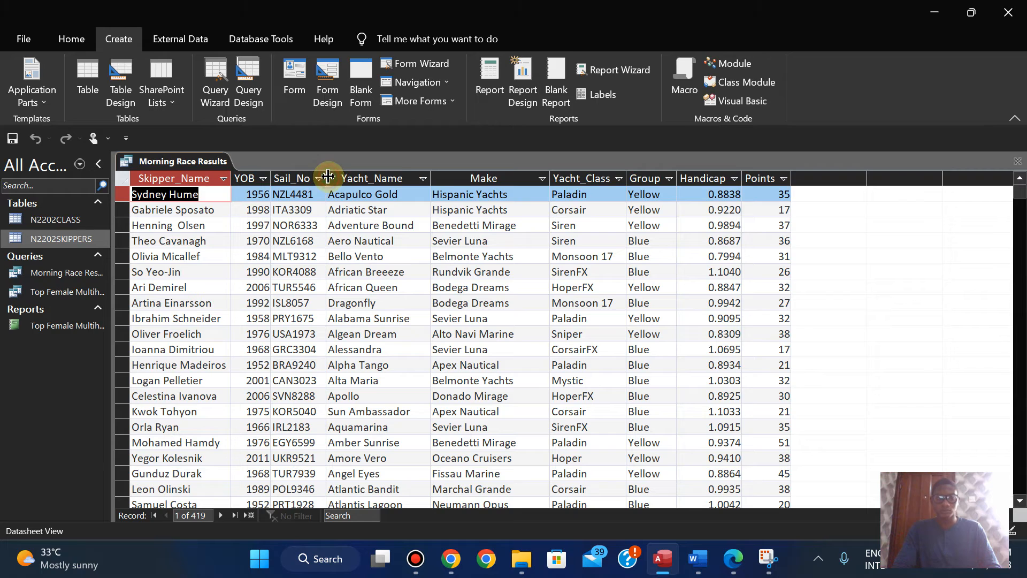
double_click(432, 177)
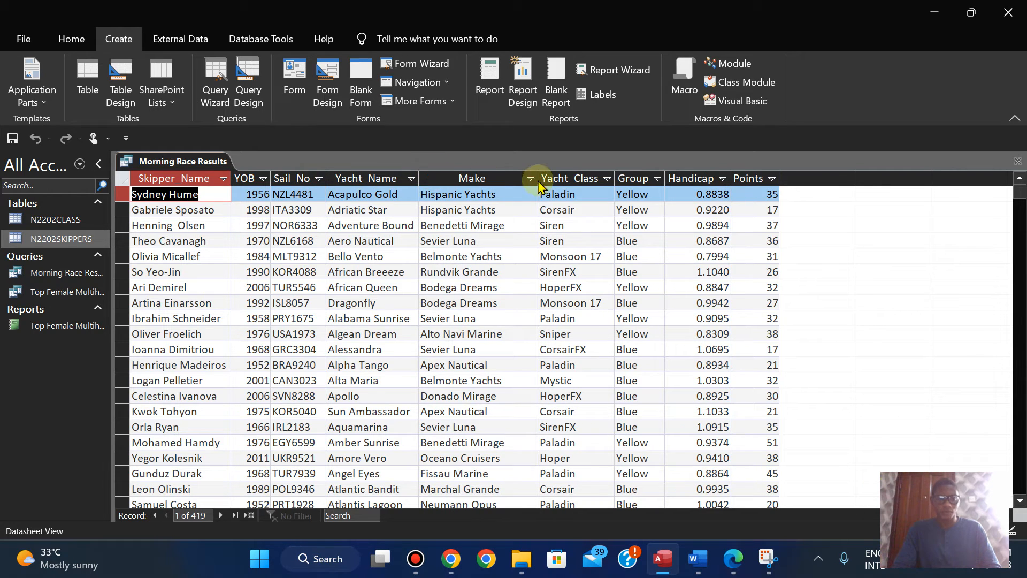
double_click(538, 177)
double_click(586, 177)
double_click(701, 178)
double_click(638, 175)
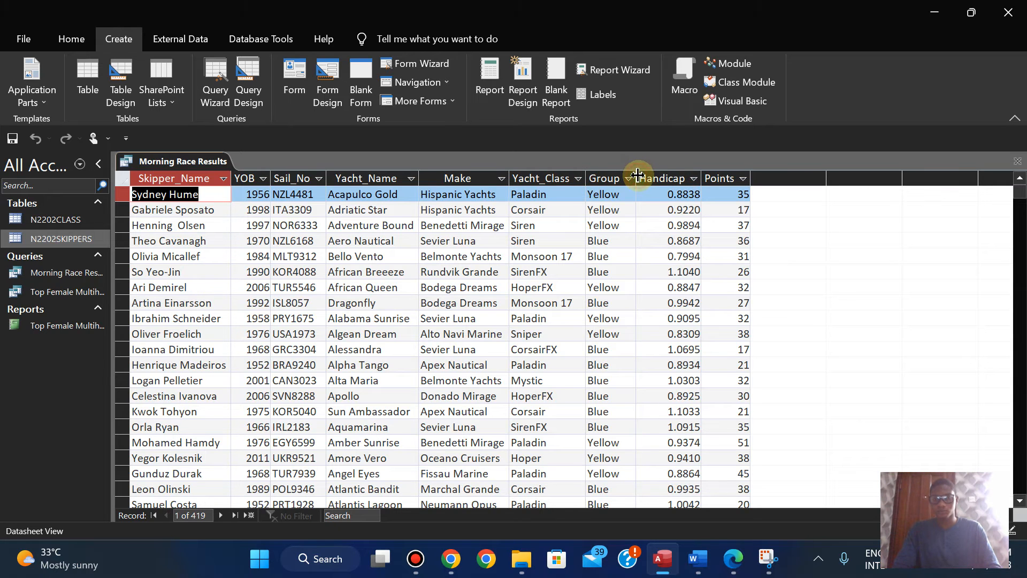
Step: Switch to the exam paper in Edge, review the question 15 requirements and copy the Yacht_Name criterion text sun
click(734, 559)
key(Up)
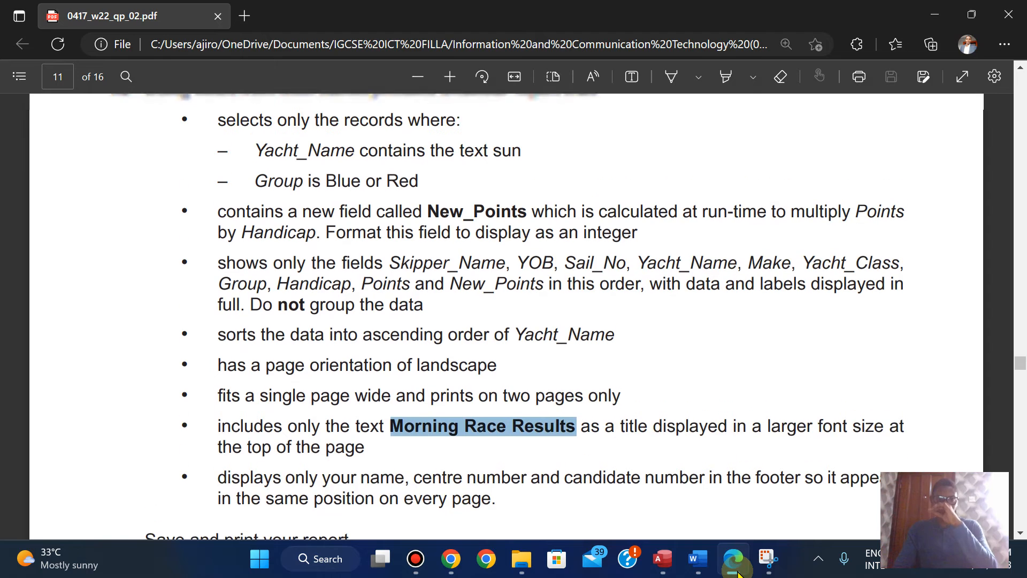
key(Up)
key(Down)
key(Up)
key(Down)
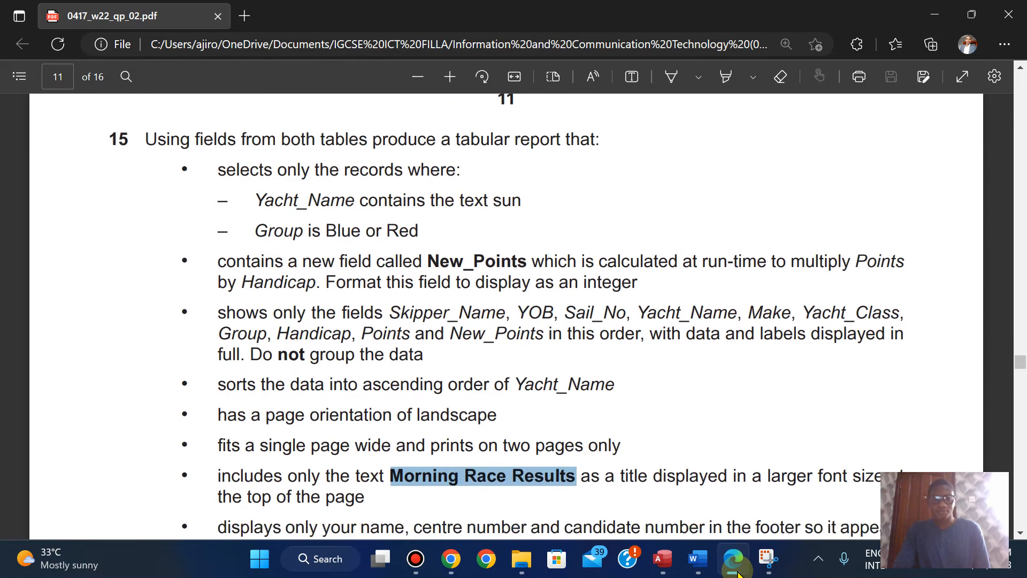
key(Up)
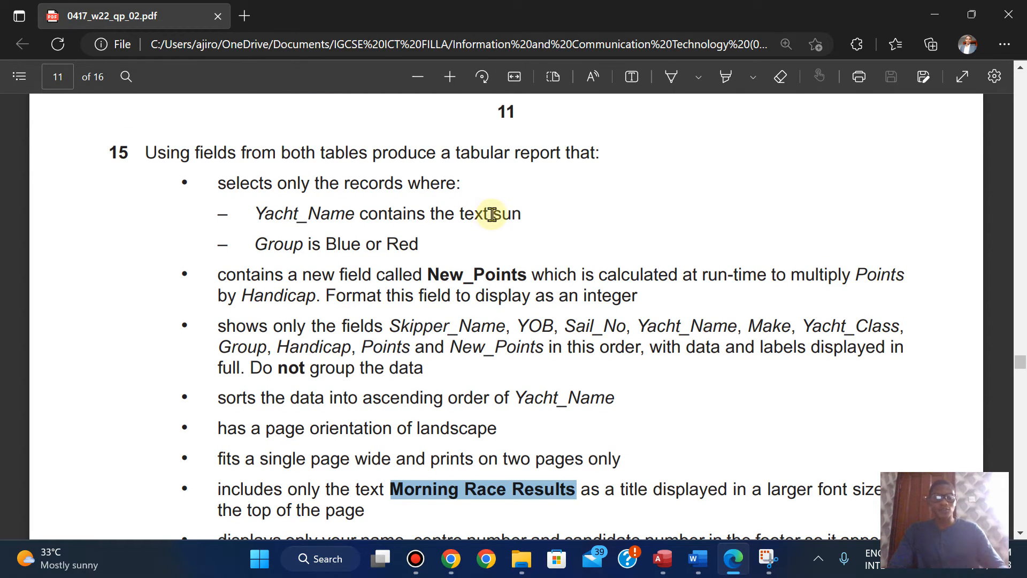
drag(498, 214, 524, 214)
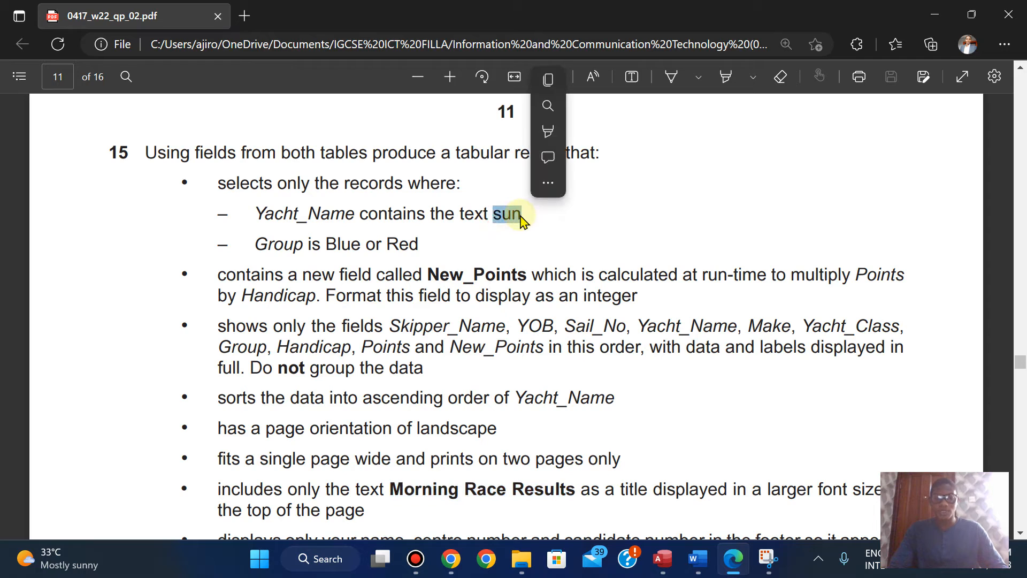
click(548, 80)
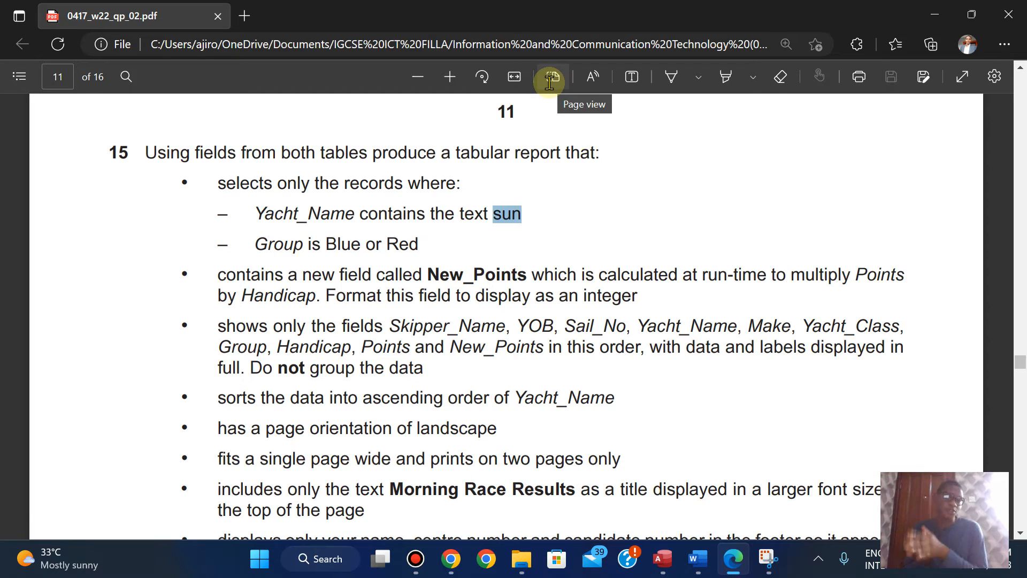
Step: Add a red text note beside the question 15 selection criteria reading sun* - Starting, *sun - Ending, *sun* - Includes, <> or Not sun
click(632, 77)
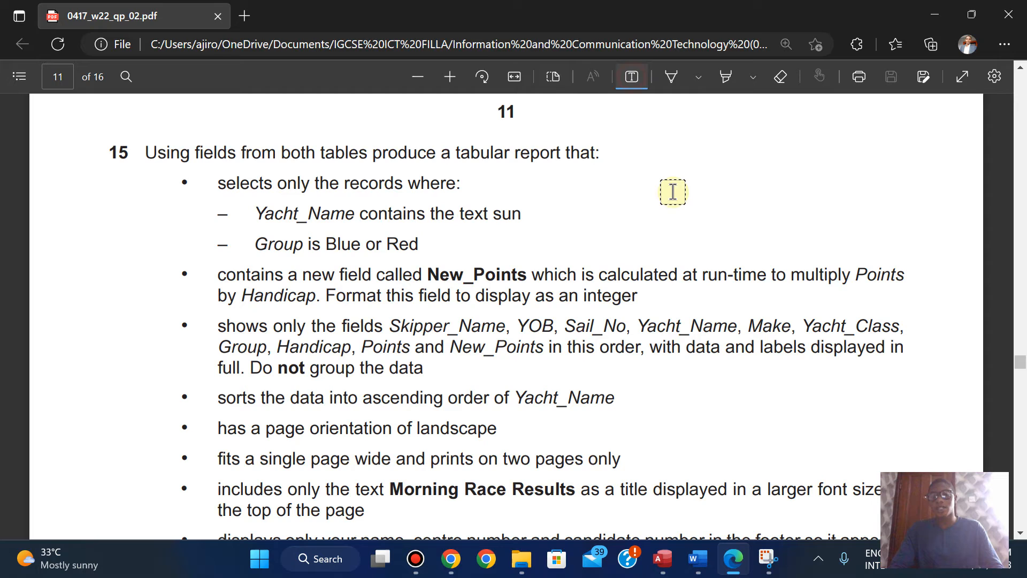
click(666, 185)
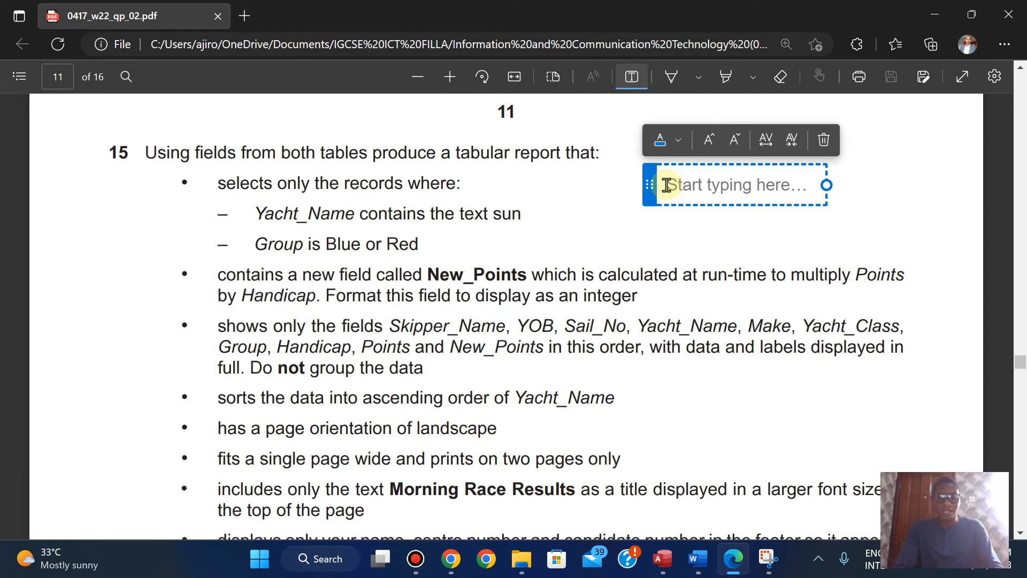
text(Sun* - Starting)
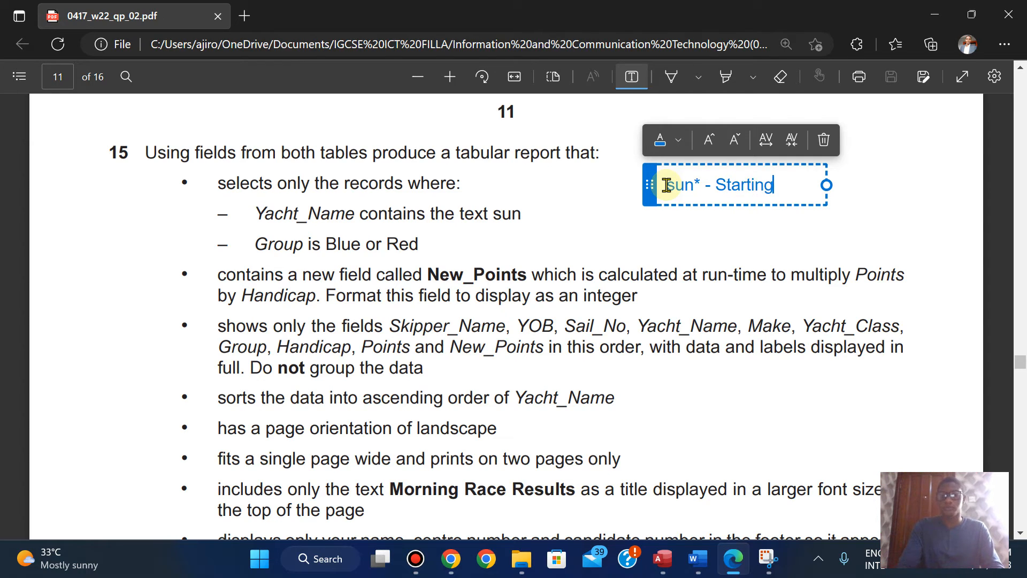
key(Return)
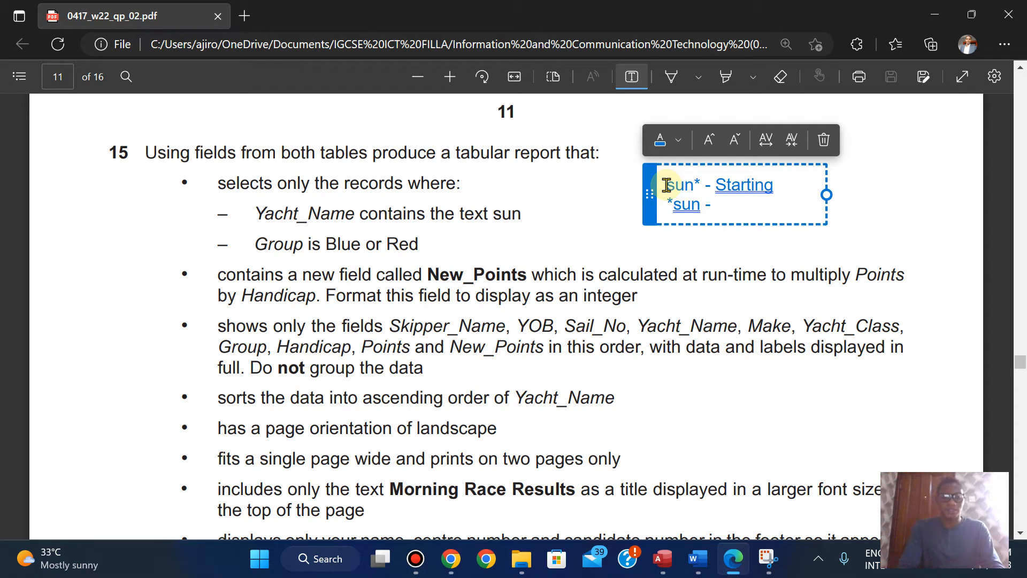
key(Return)
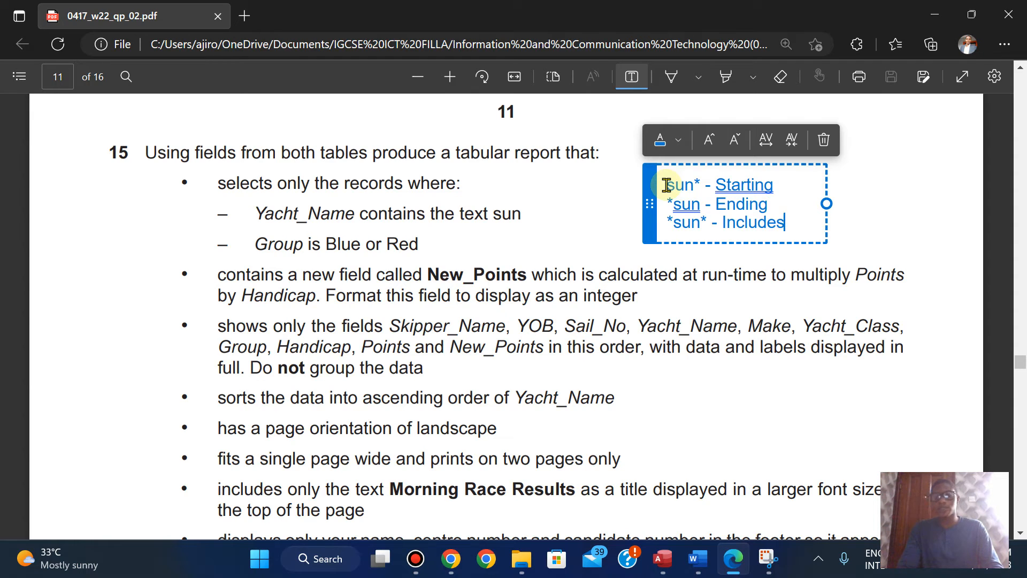
key(Return)
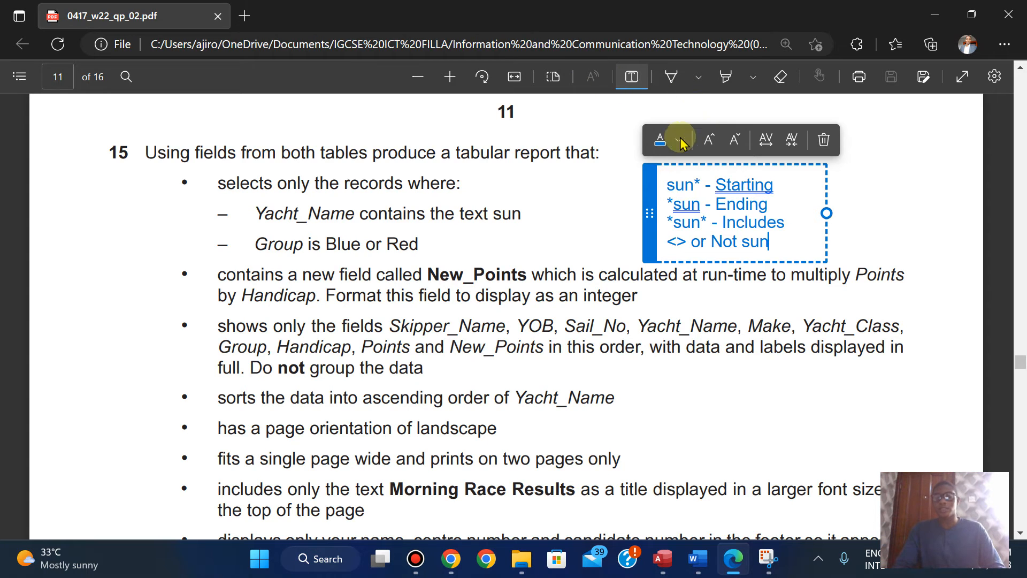
click(662, 138)
click(666, 176)
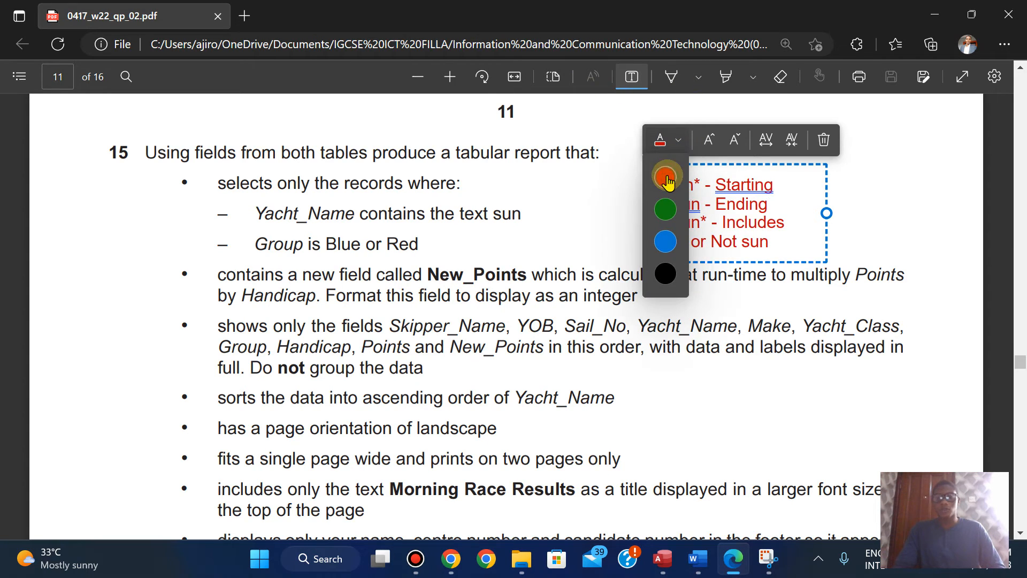
click(557, 201)
click(557, 201)
Step: Copy the word sun from the exam paper again, switch to Access and open the Morning Race Results query in Design View
click(646, 95)
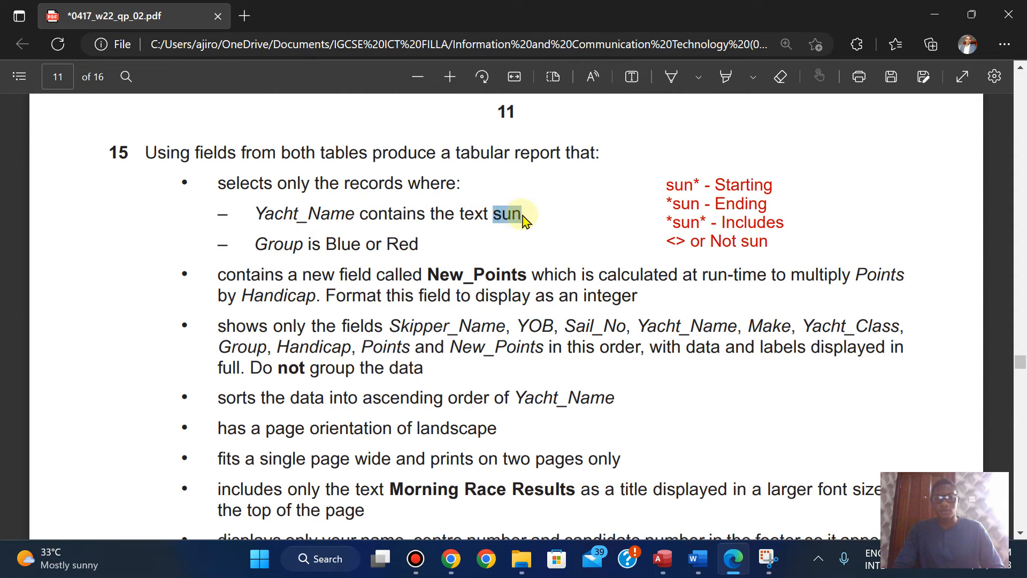
click(545, 81)
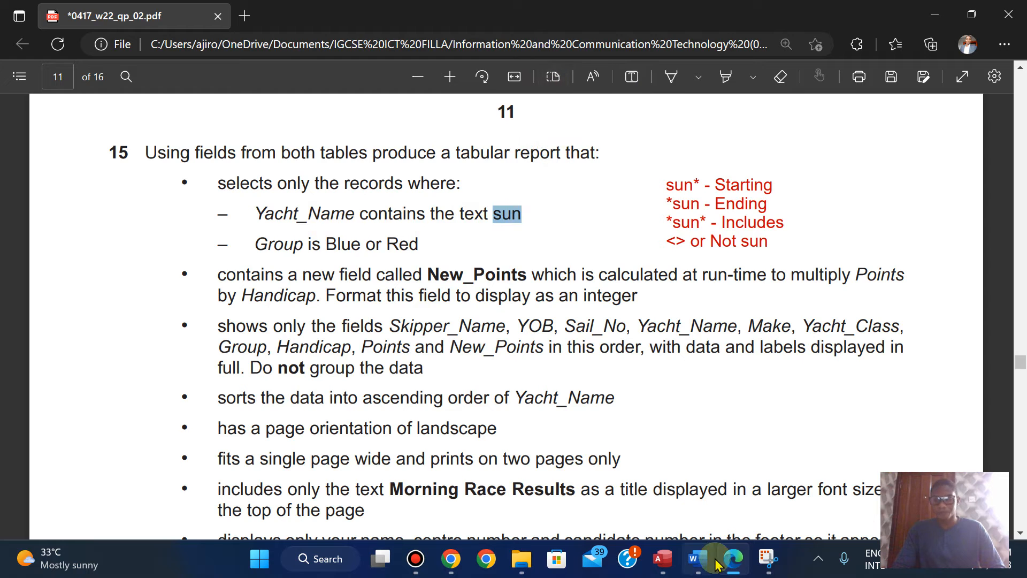
click(662, 559)
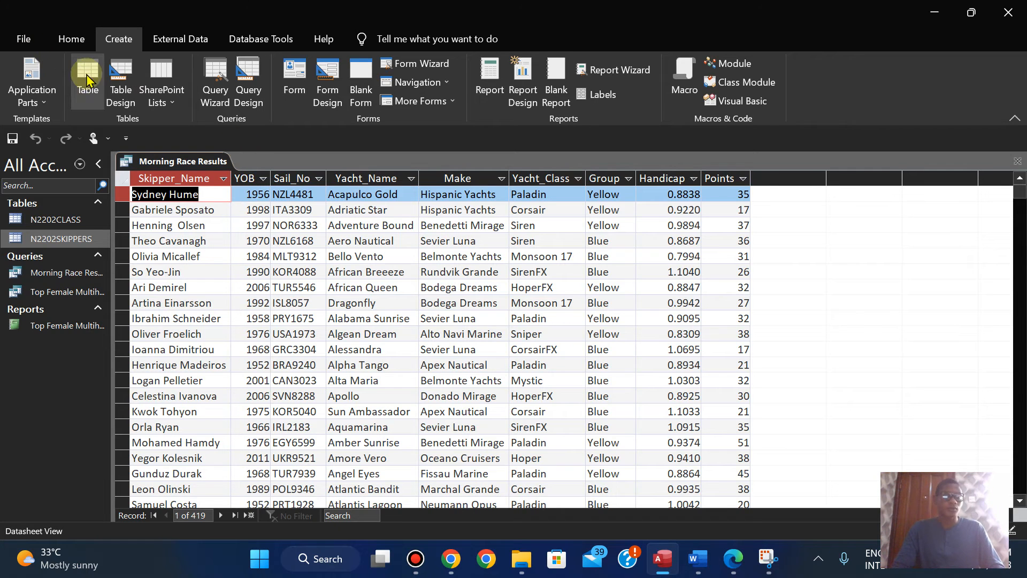
click(61, 38)
click(23, 99)
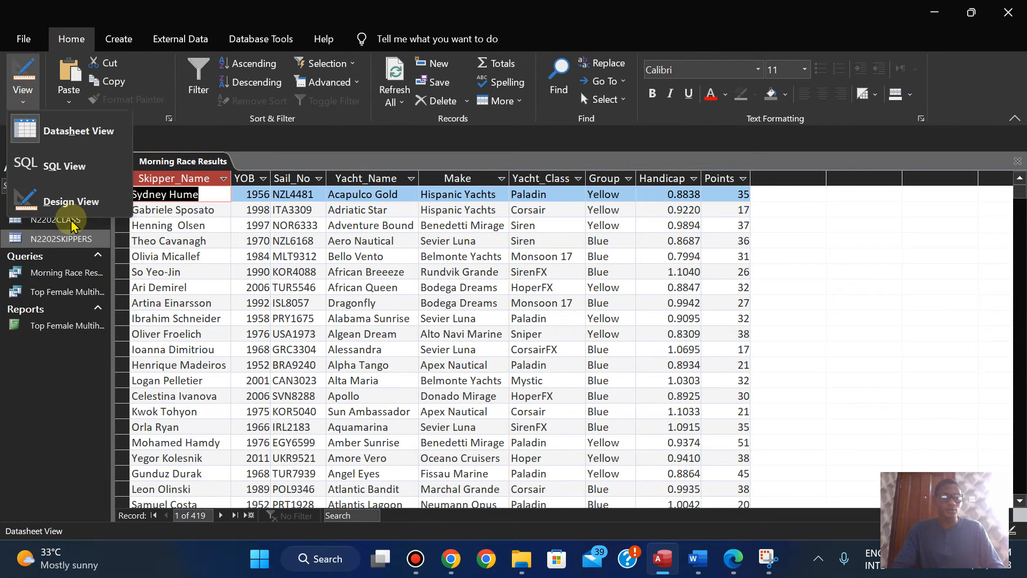
click(59, 204)
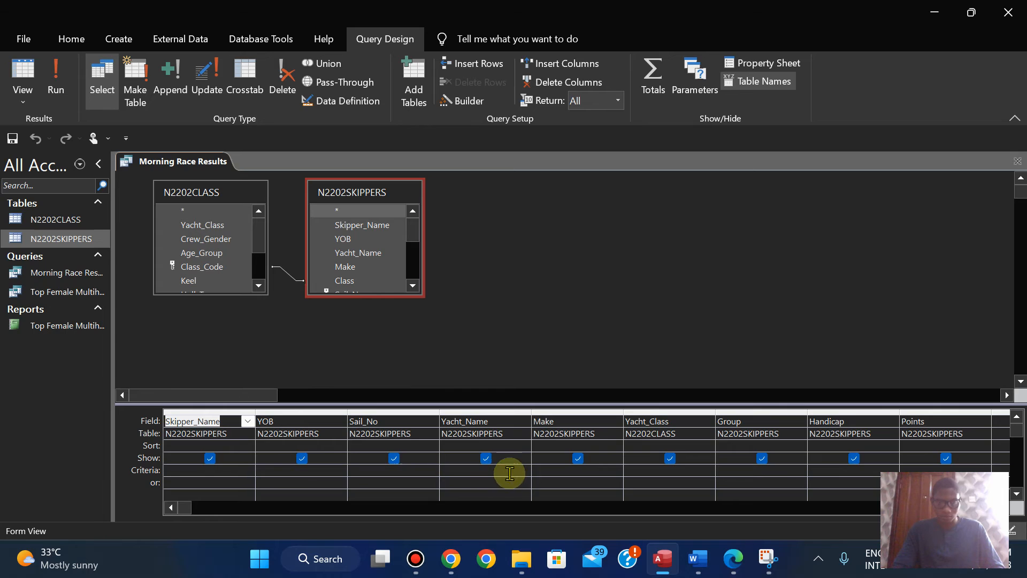
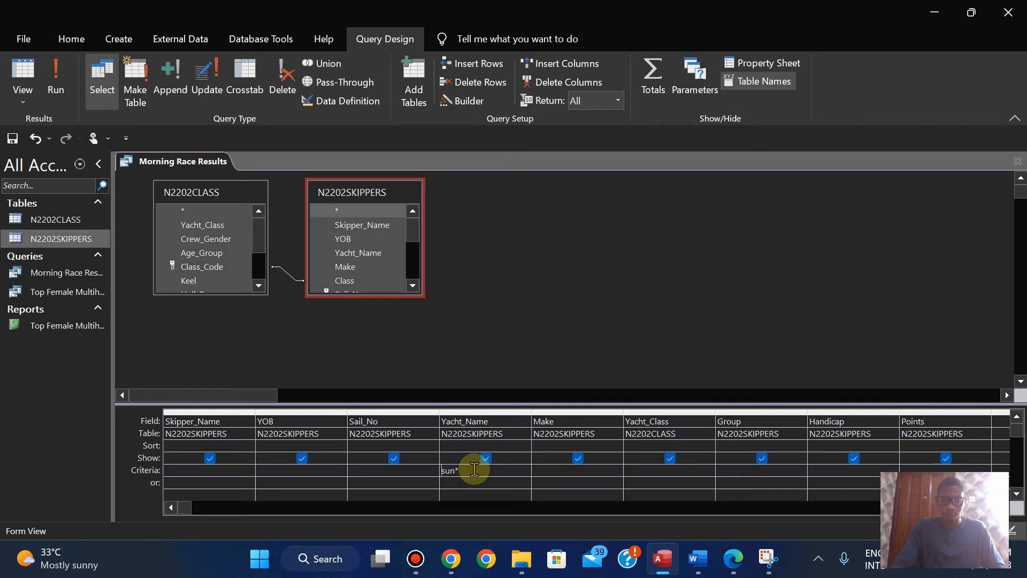
Step: Run the query with the Yacht_Name criterion *sun*, switch to Edge and copy the Group criterion Blue or Red from the exam paper
click(56, 75)
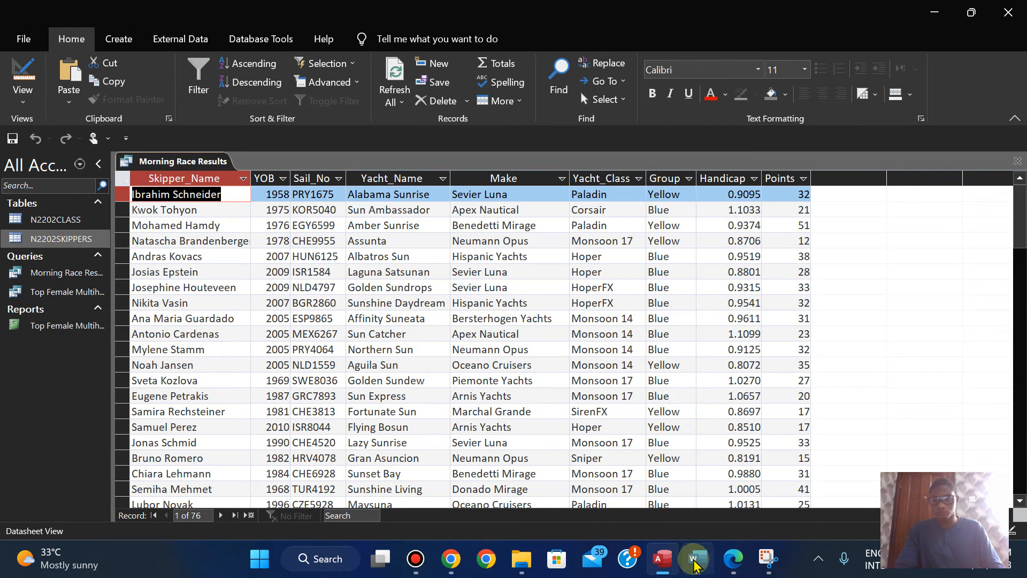
click(739, 561)
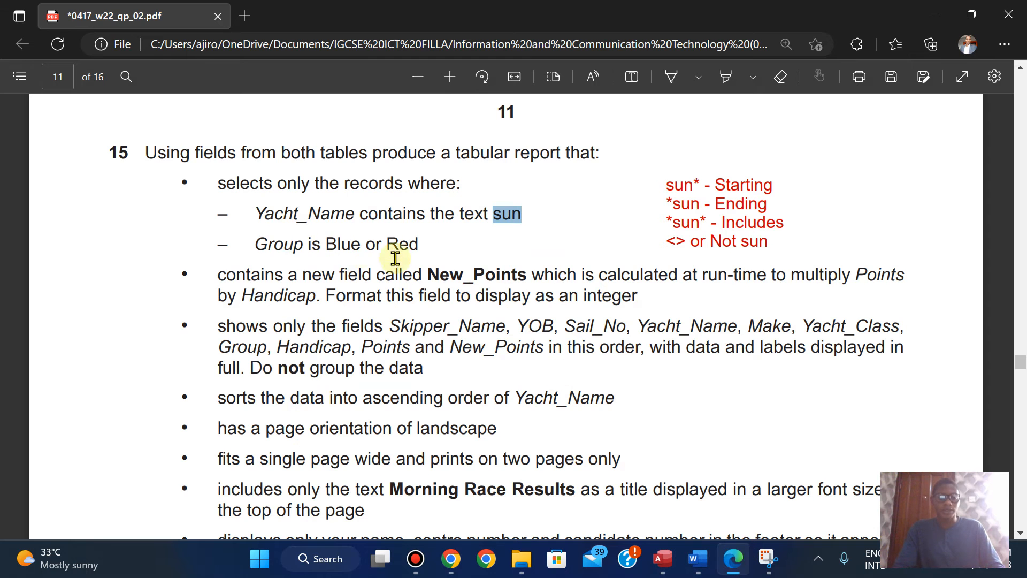
drag(327, 243, 418, 245)
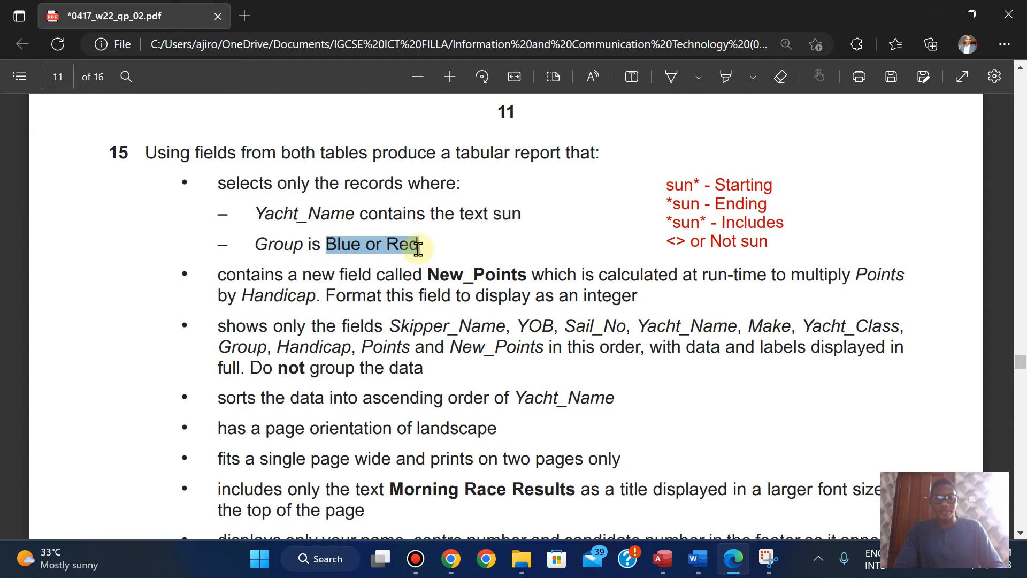
click(449, 115)
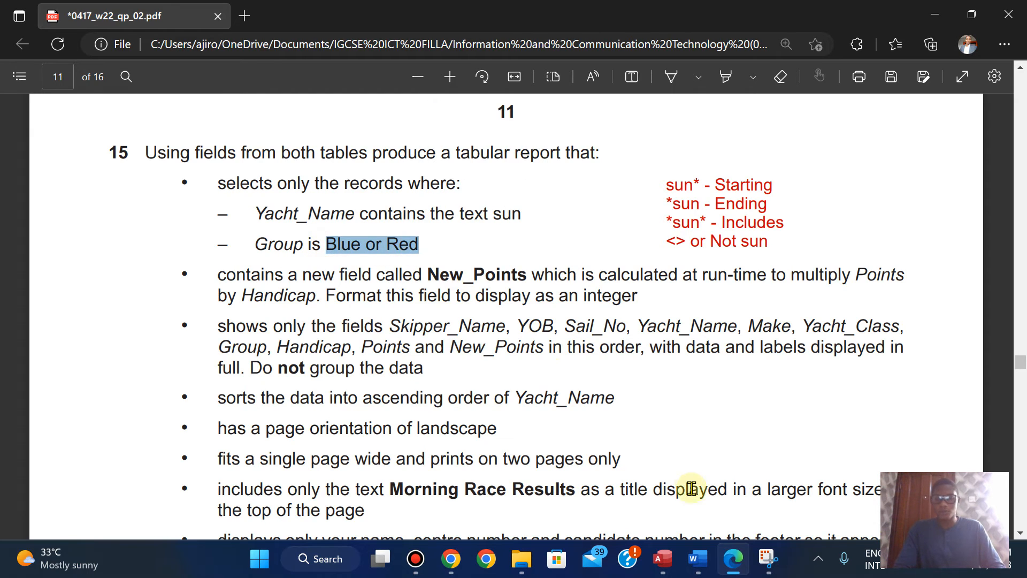
Step: Switch to Access, enter Blue or Red as the Group criterion in Design View and run the query
click(669, 559)
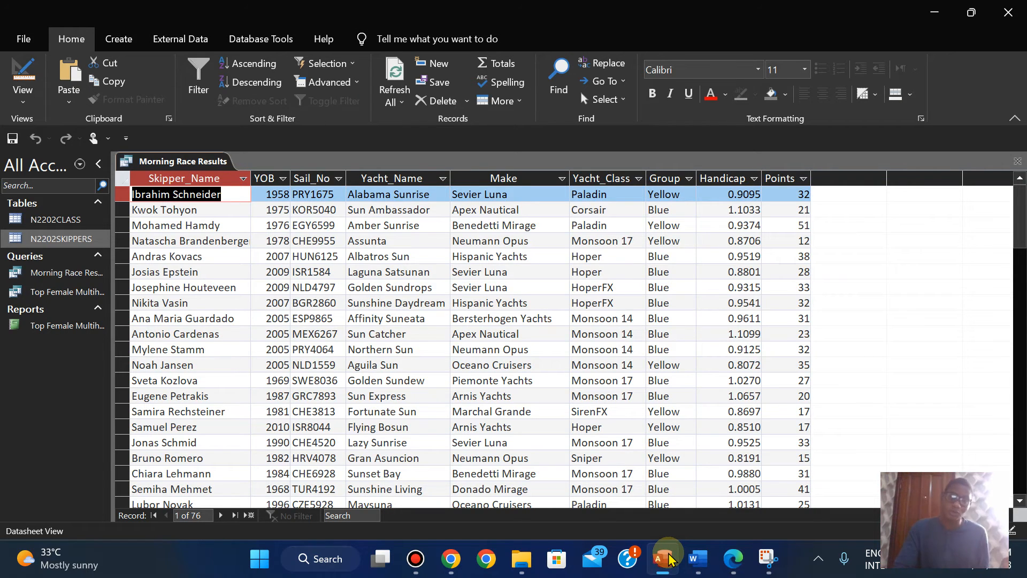
click(23, 96)
click(42, 199)
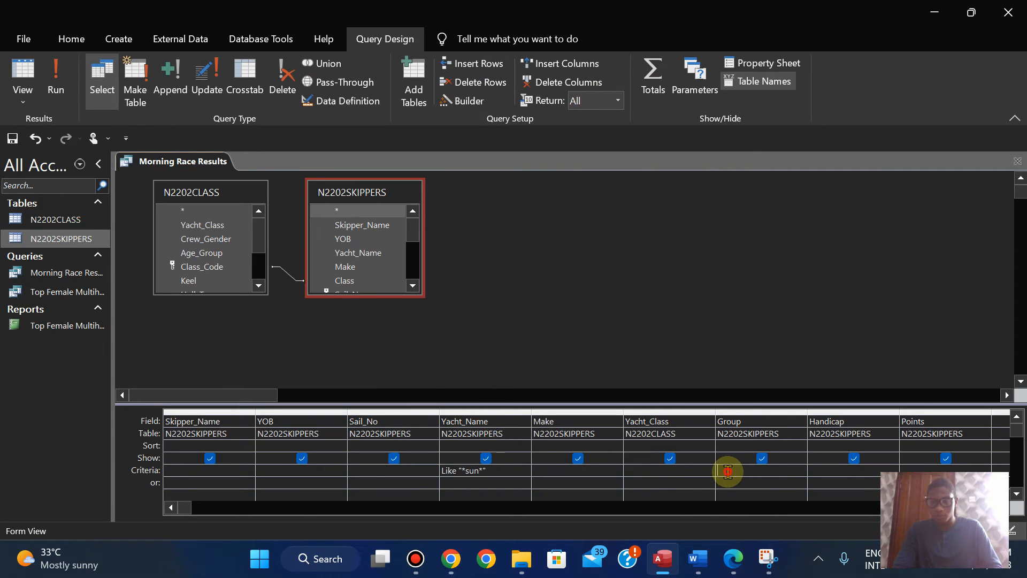
click(763, 471)
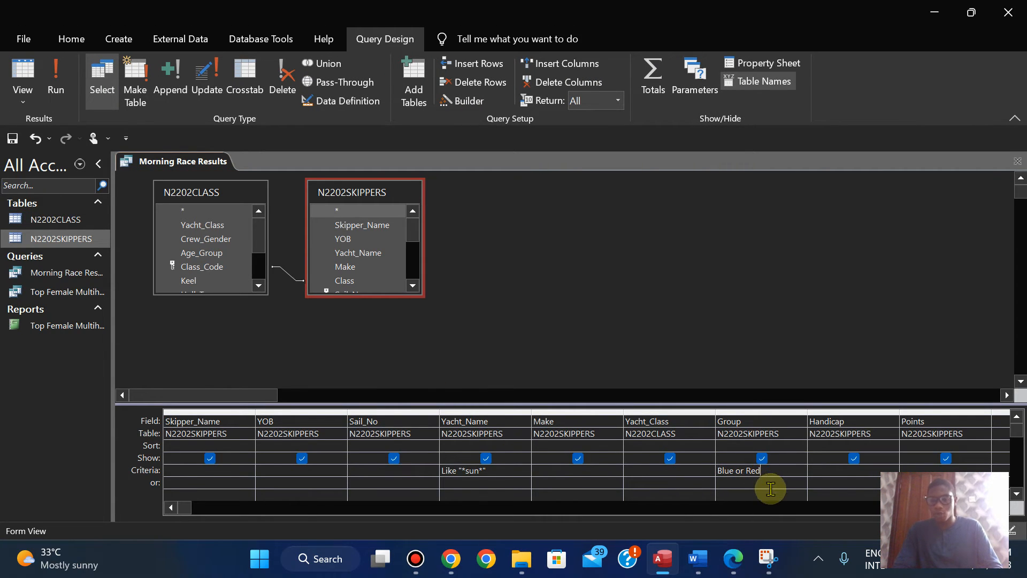
click(57, 99)
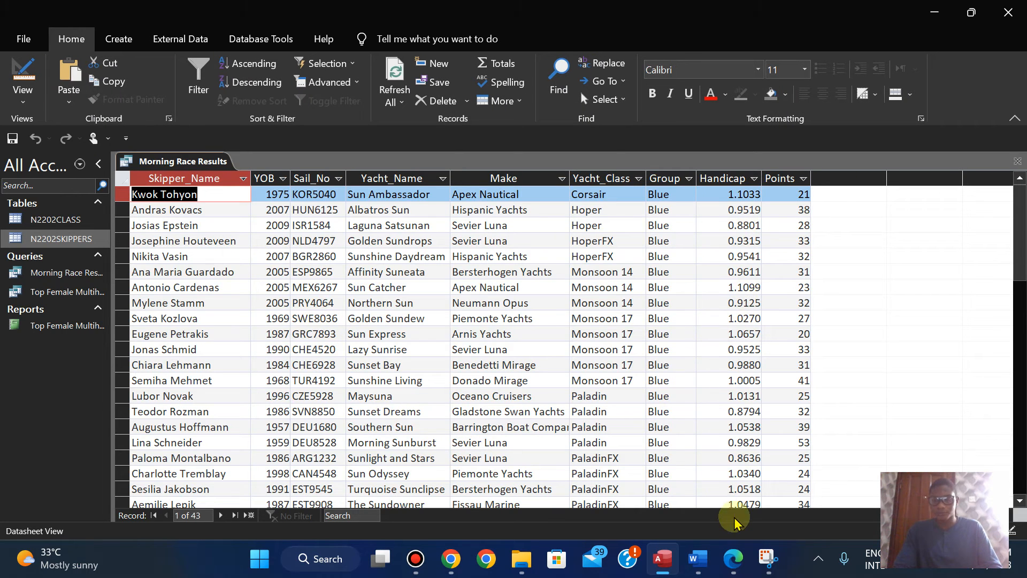
Step: Review the New_Points requirement in the exam paper in Edge, return to Access and open the Expression Builder for the empty query column after Points
click(734, 560)
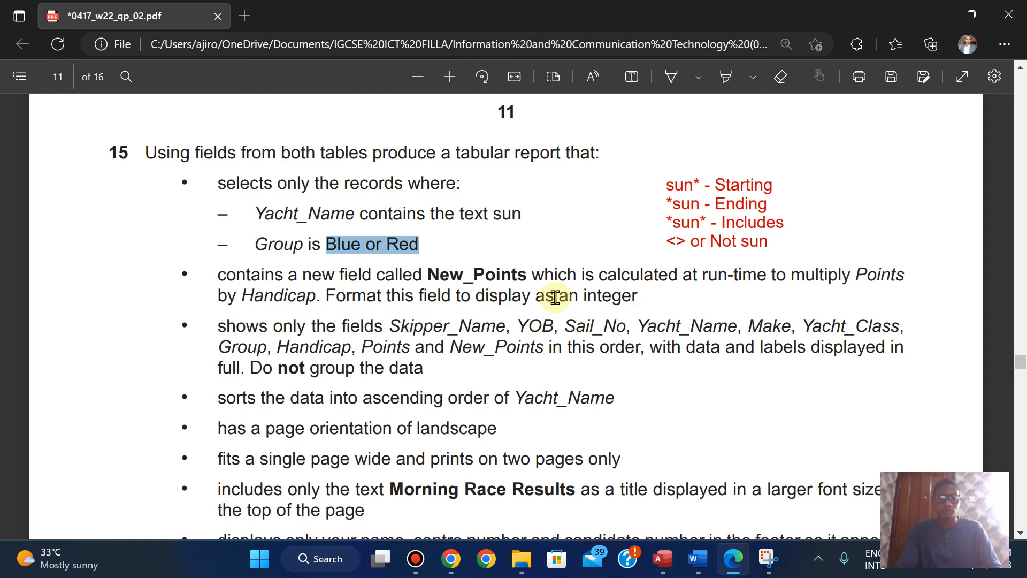
scroll(555, 297, down, 2)
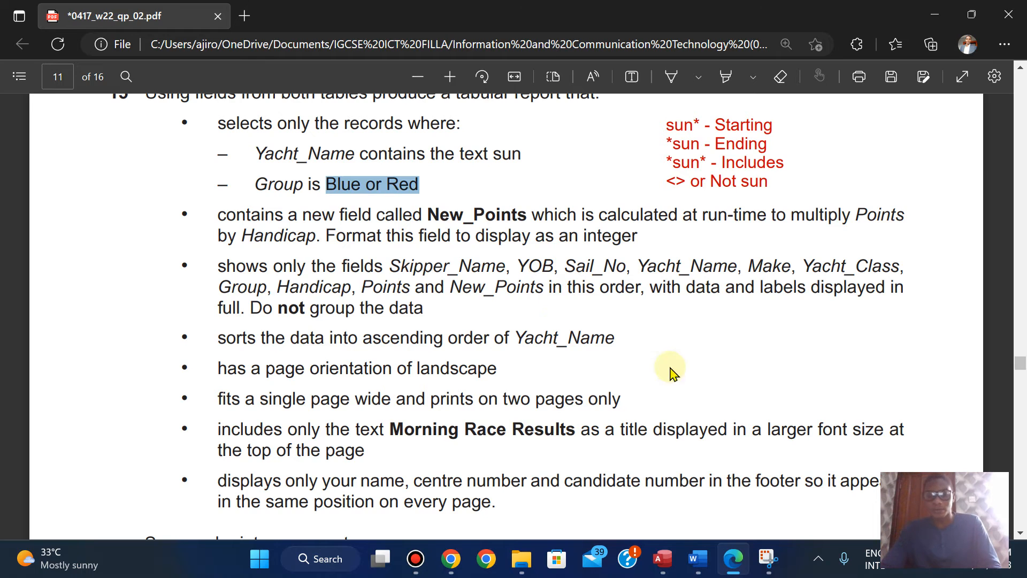
click(663, 559)
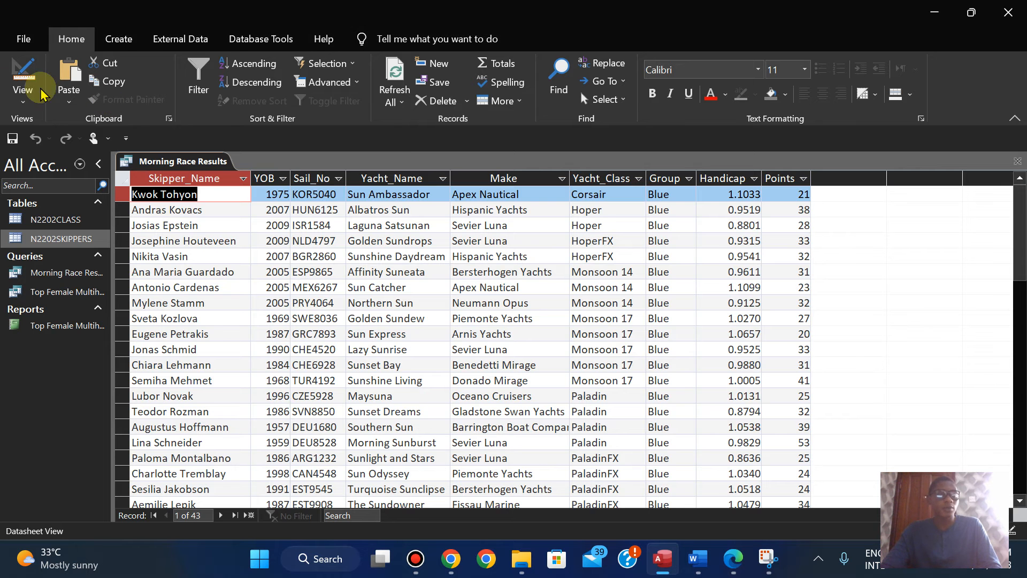
click(8, 98)
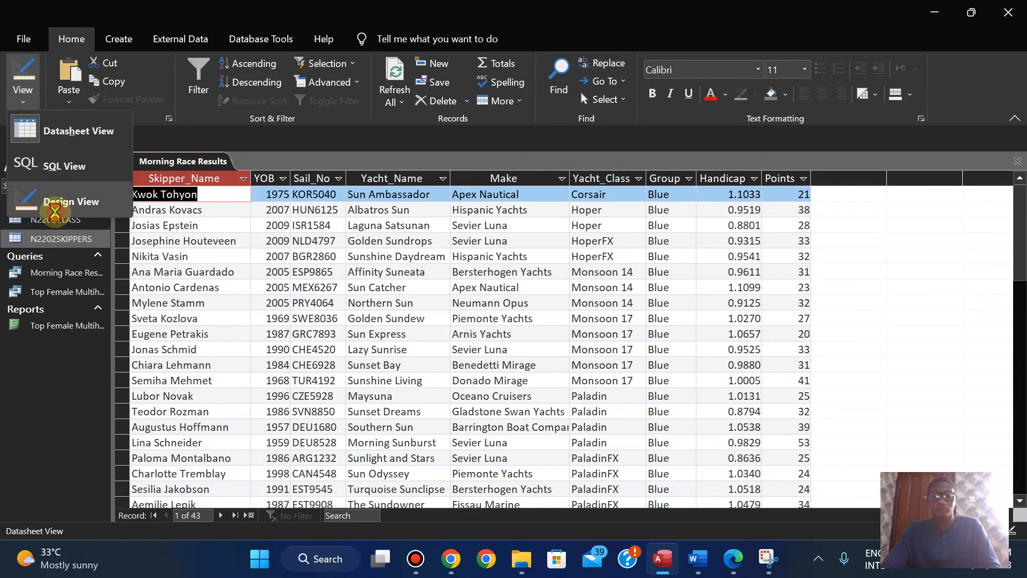
click(61, 202)
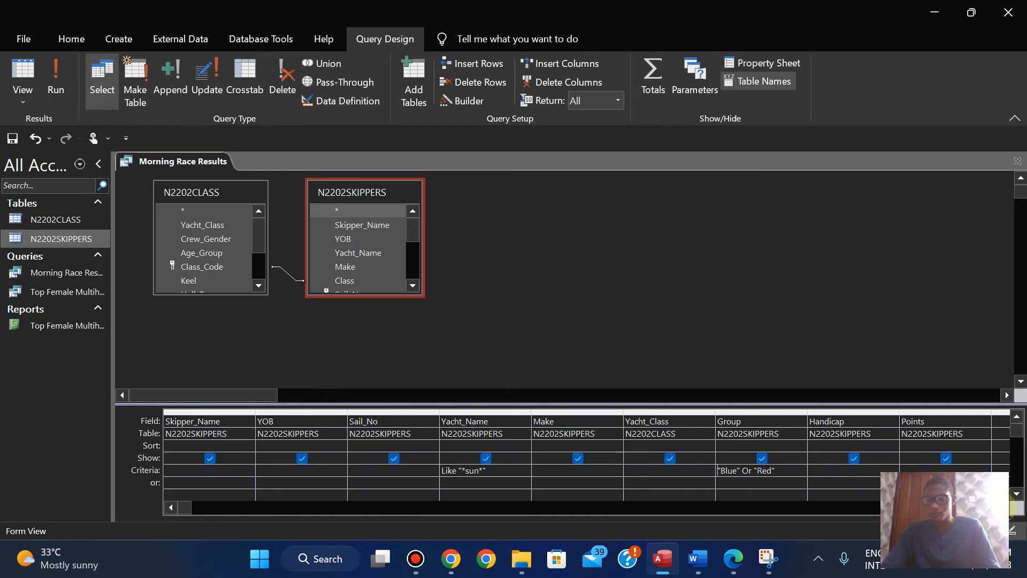
click(1001, 507)
click(1001, 507)
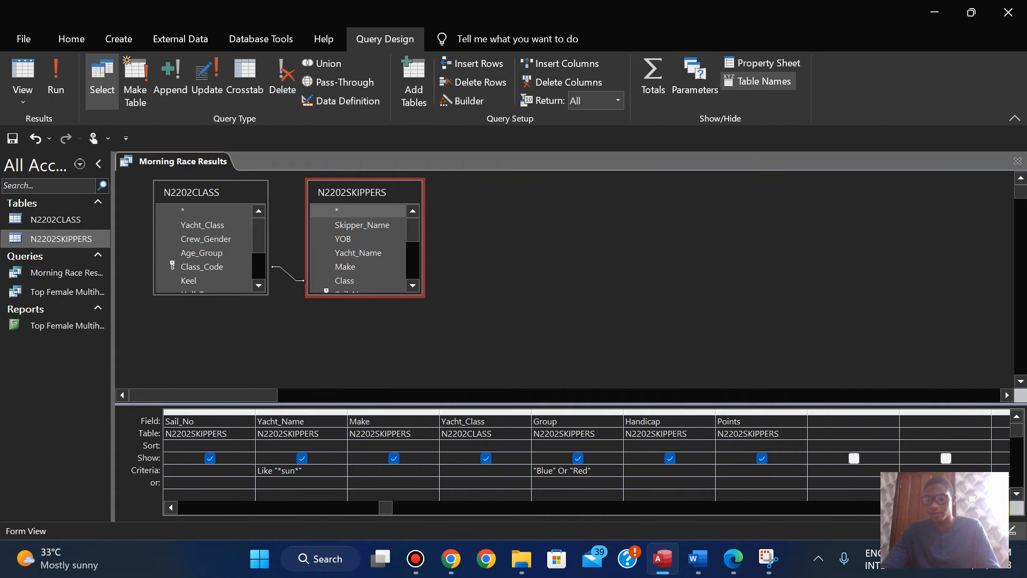
click(1001, 507)
drag(985, 507, 420, 524)
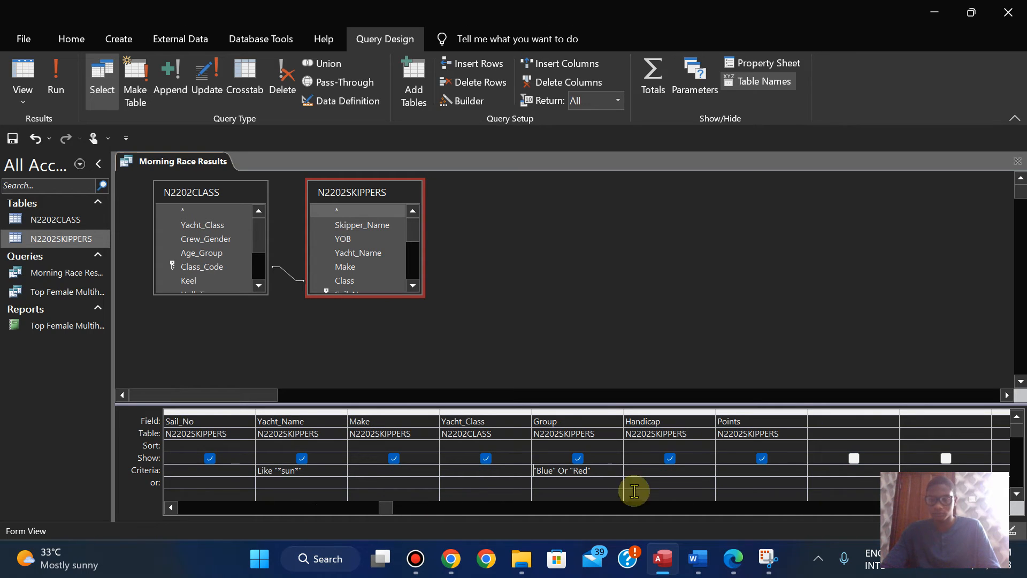
click(1002, 507)
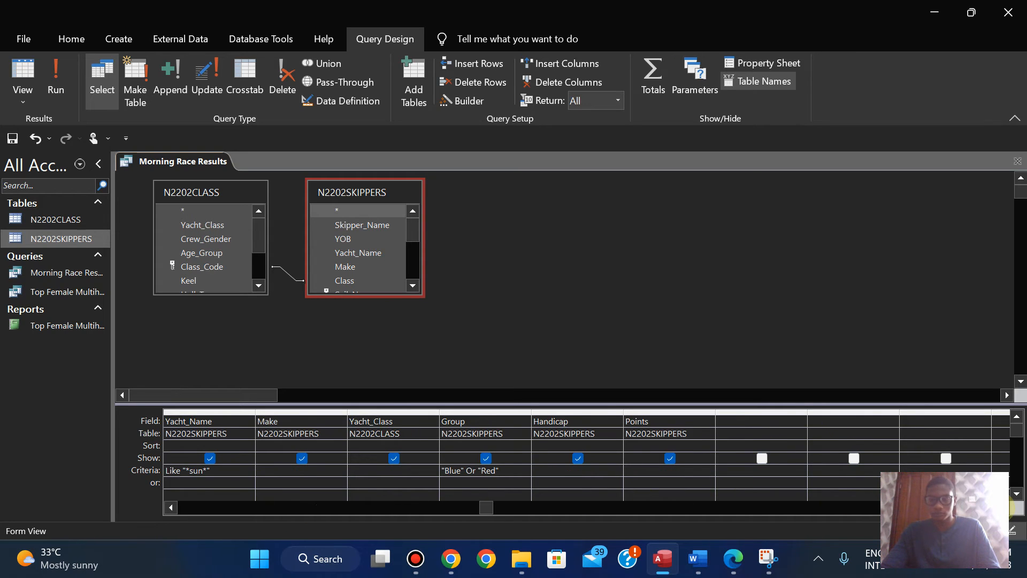
click(738, 428)
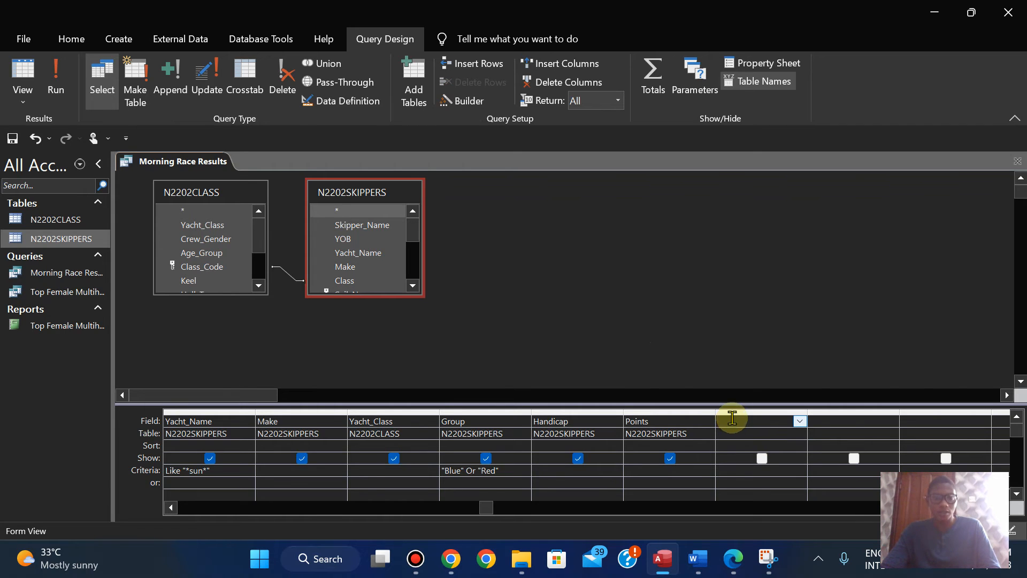
click(448, 107)
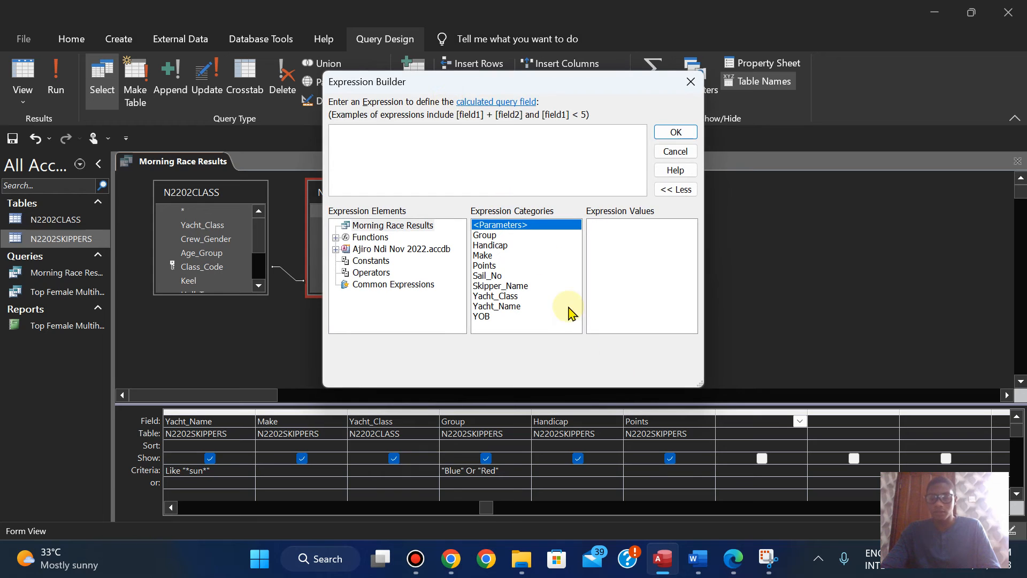
Step: Build the calculated field expression [Points] * [Handicap], checking the operands against the exam paper
click(734, 562)
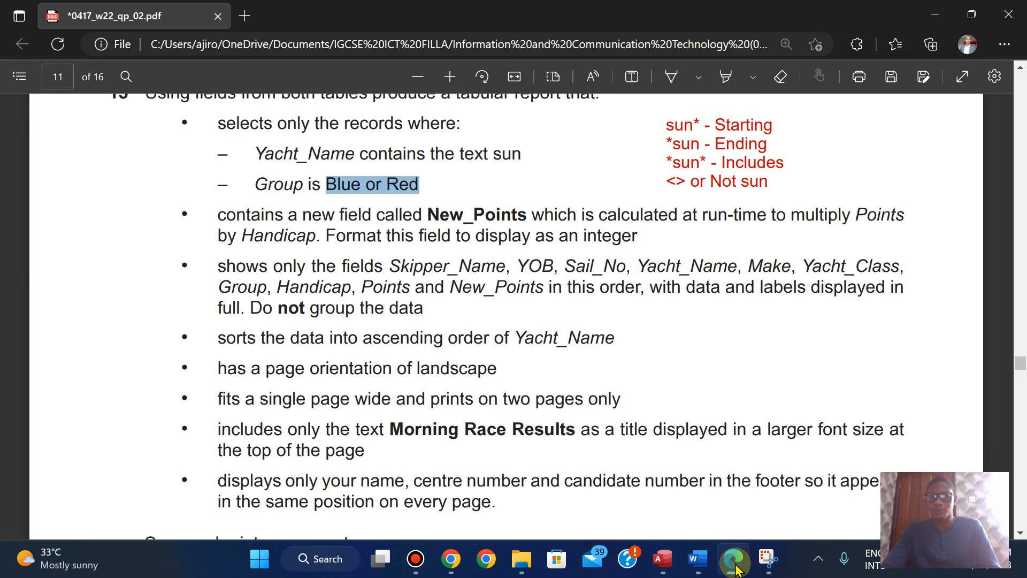
click(735, 565)
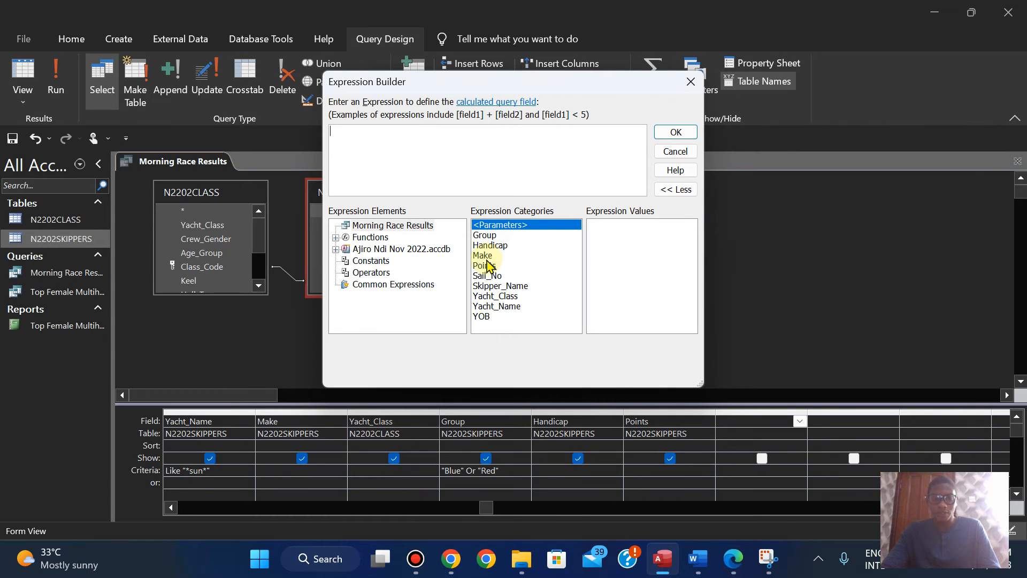
double_click(484, 267)
text(*)
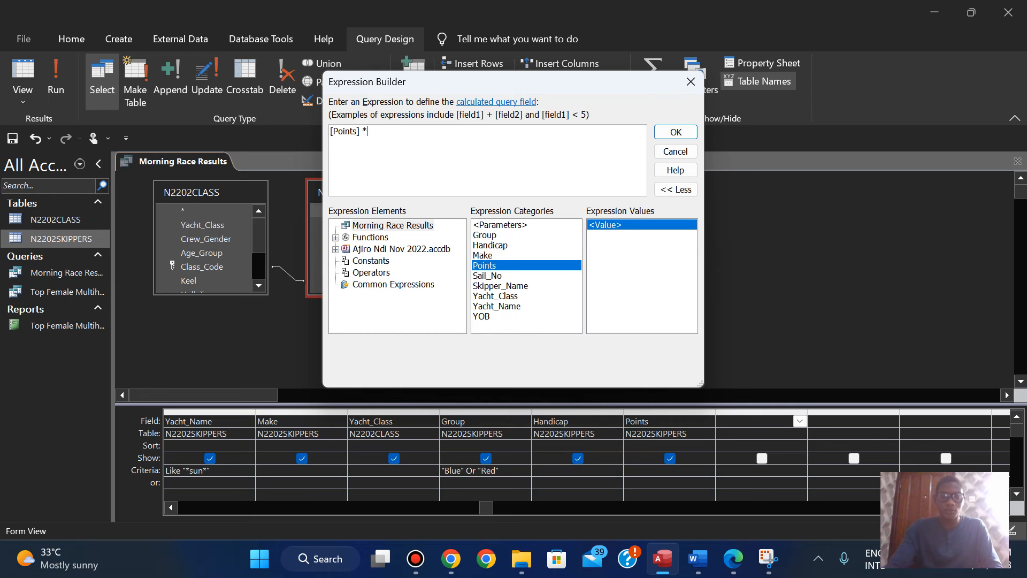
click(730, 561)
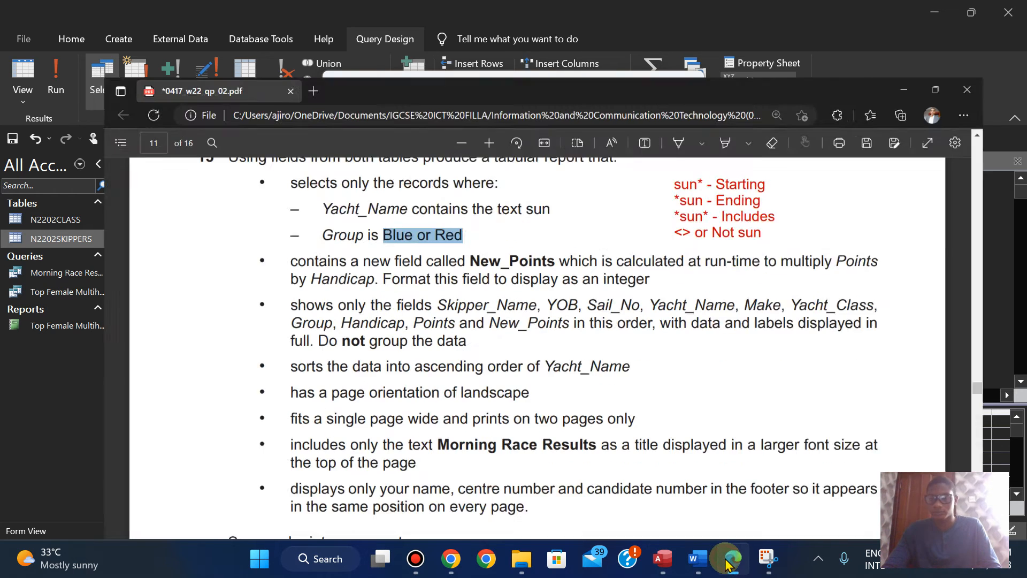
click(729, 560)
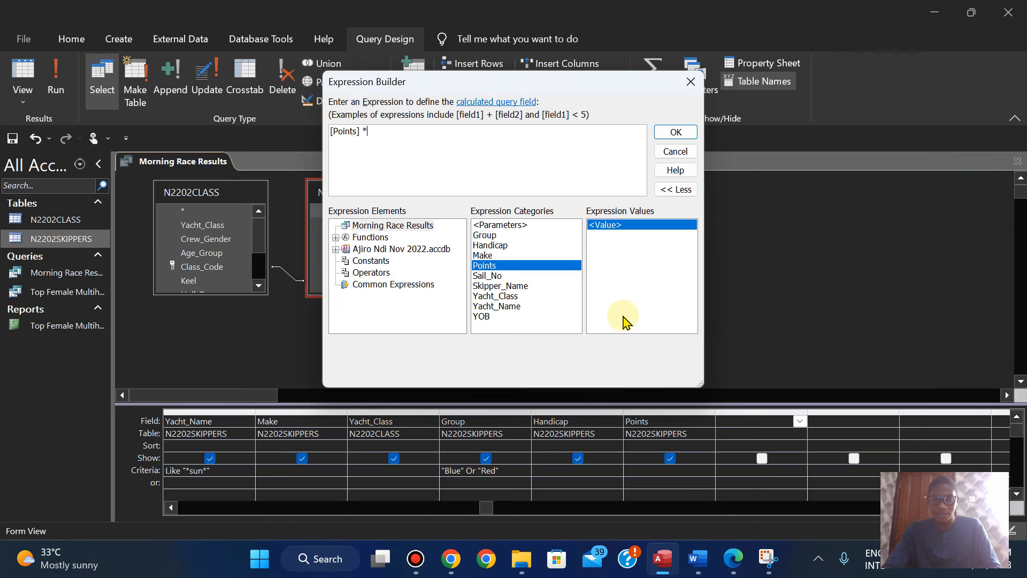
double_click(499, 246)
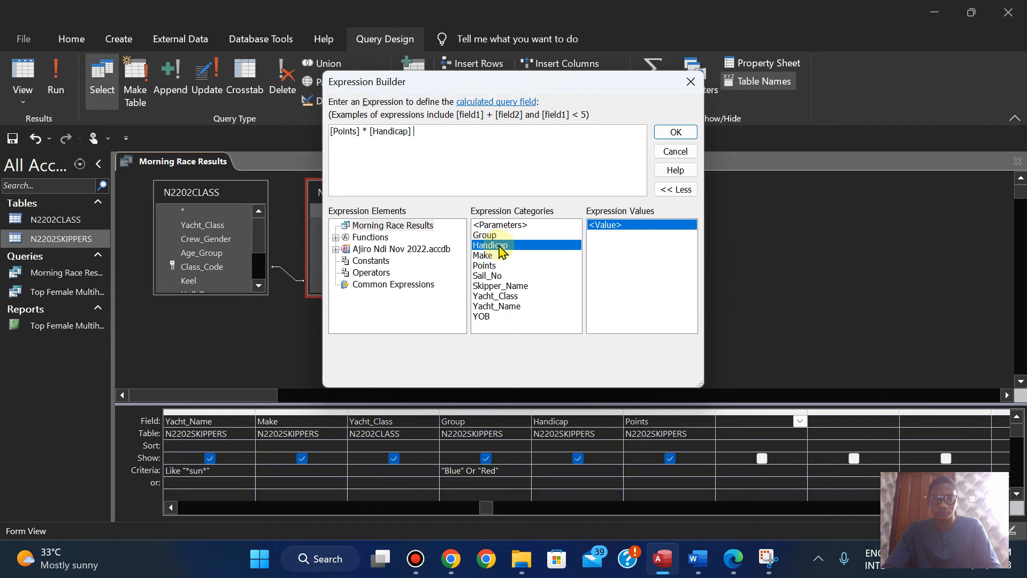
click(675, 132)
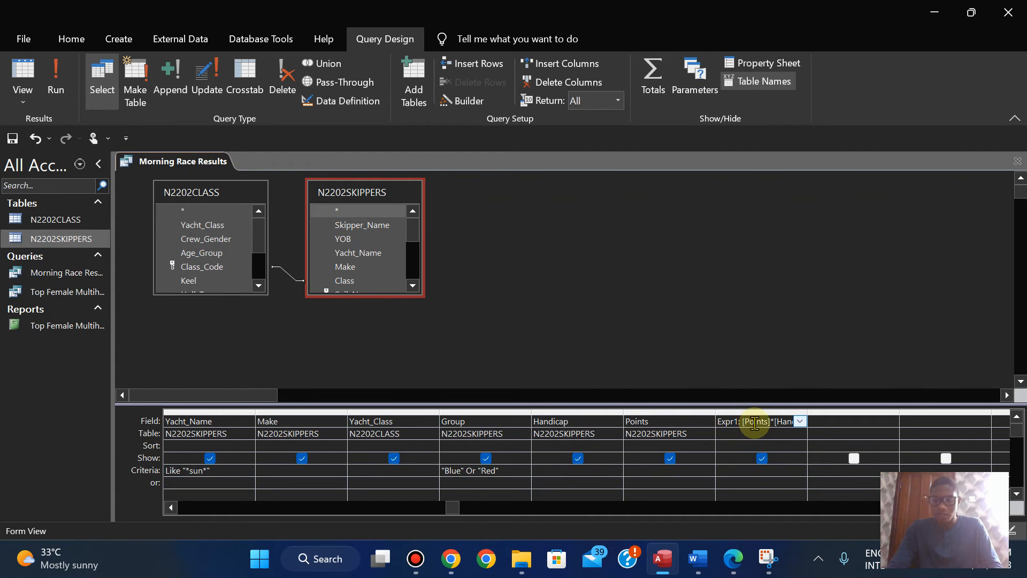
Step: Copy New_Points from the exam paper in Edge, rename the calculated field to it in Access and run the query
click(734, 559)
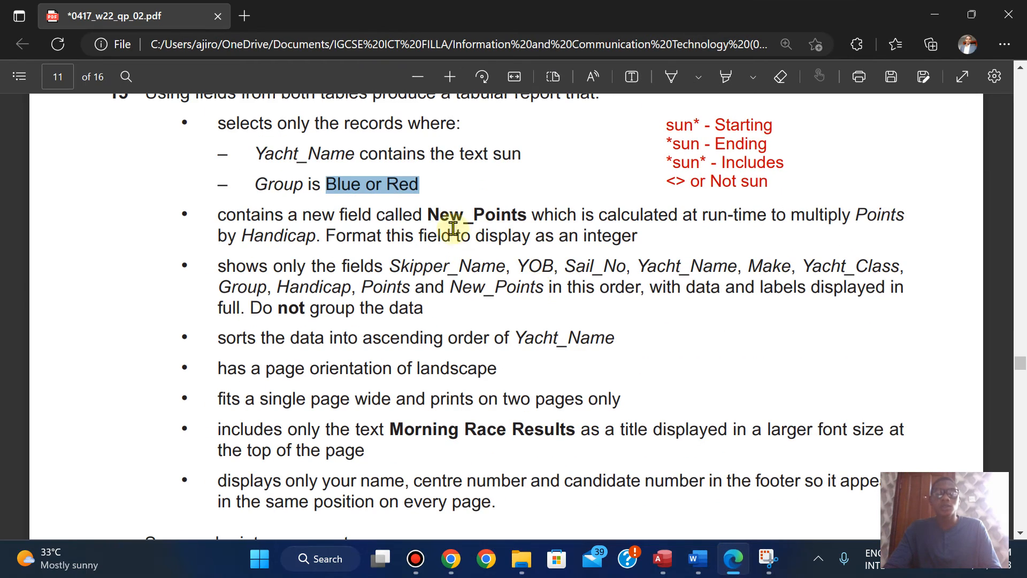
drag(428, 214, 526, 216)
click(554, 83)
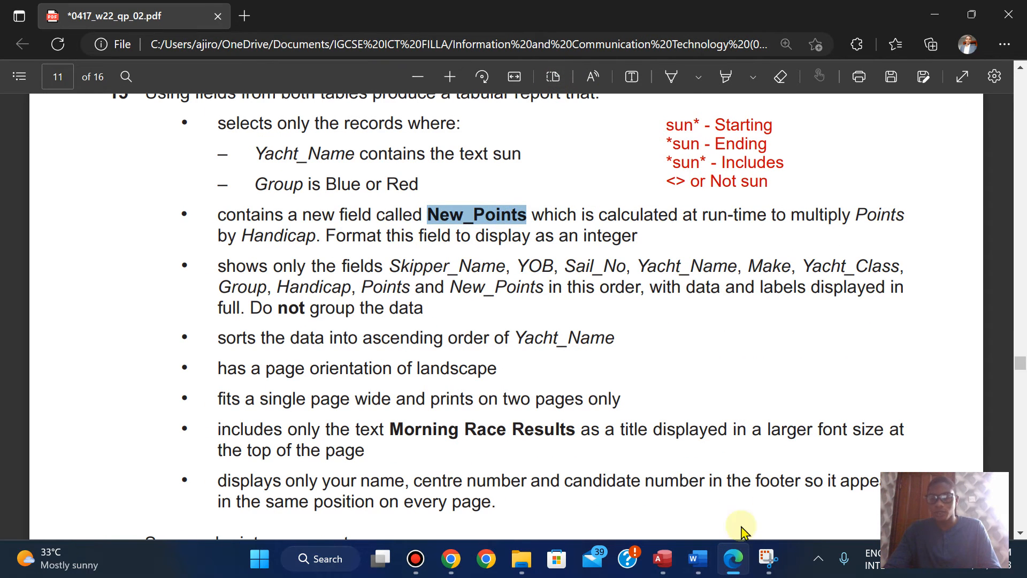
click(662, 559)
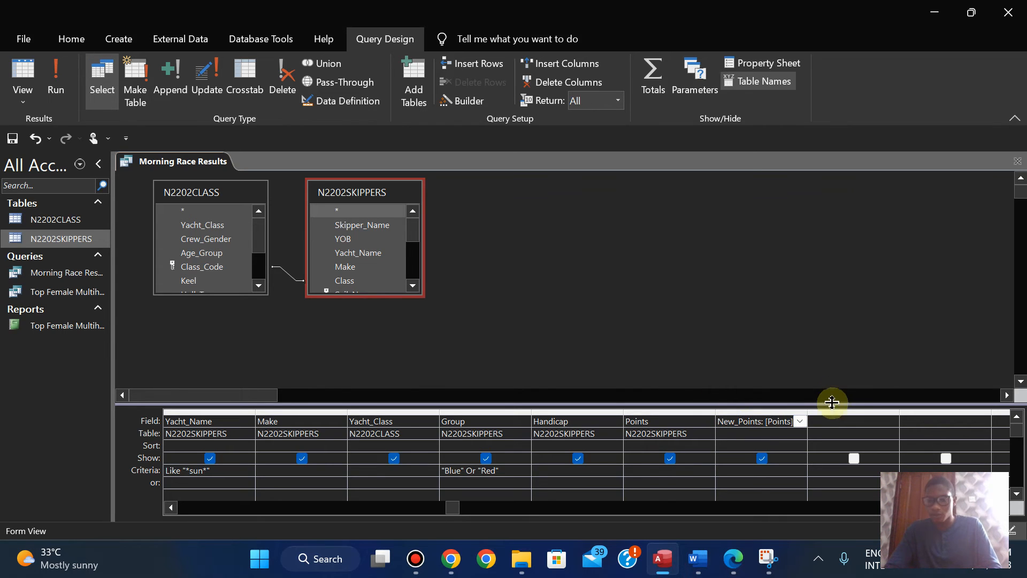
click(56, 86)
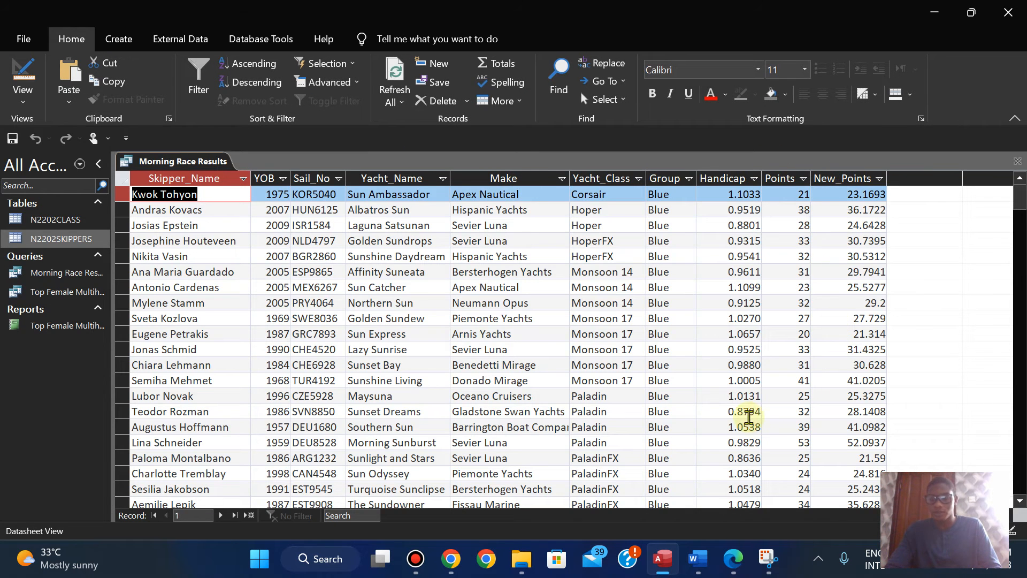
Step: Check the integer format requirement in the exam paper in Edge, return to Access and open the New_Points field's Property Sheet in Design View
click(732, 566)
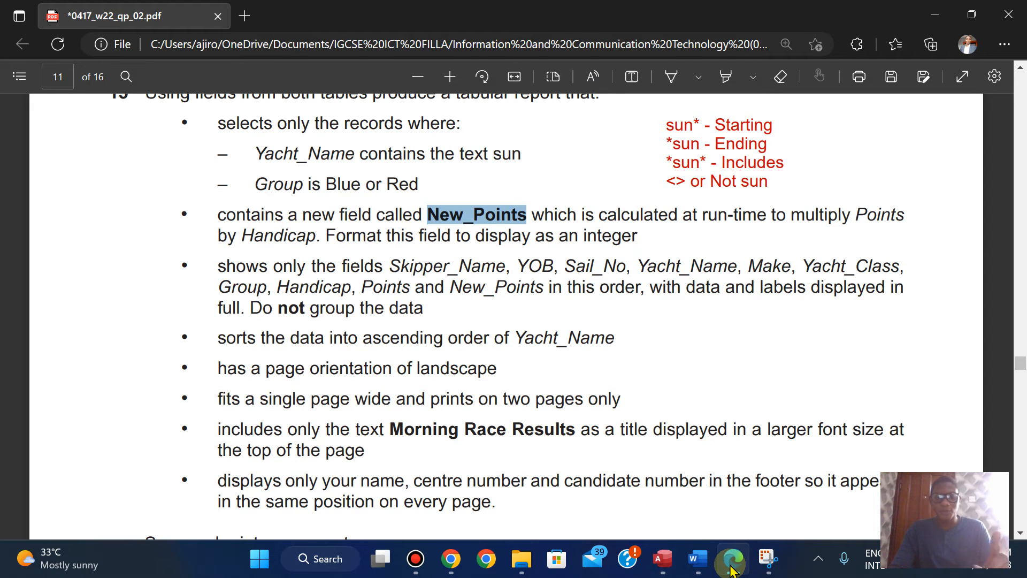
click(731, 567)
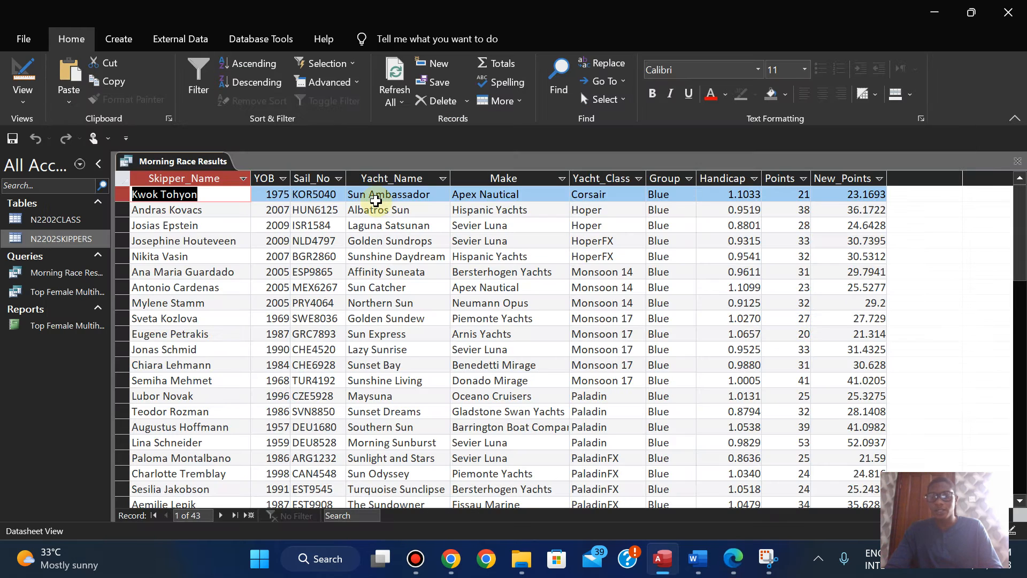
click(35, 100)
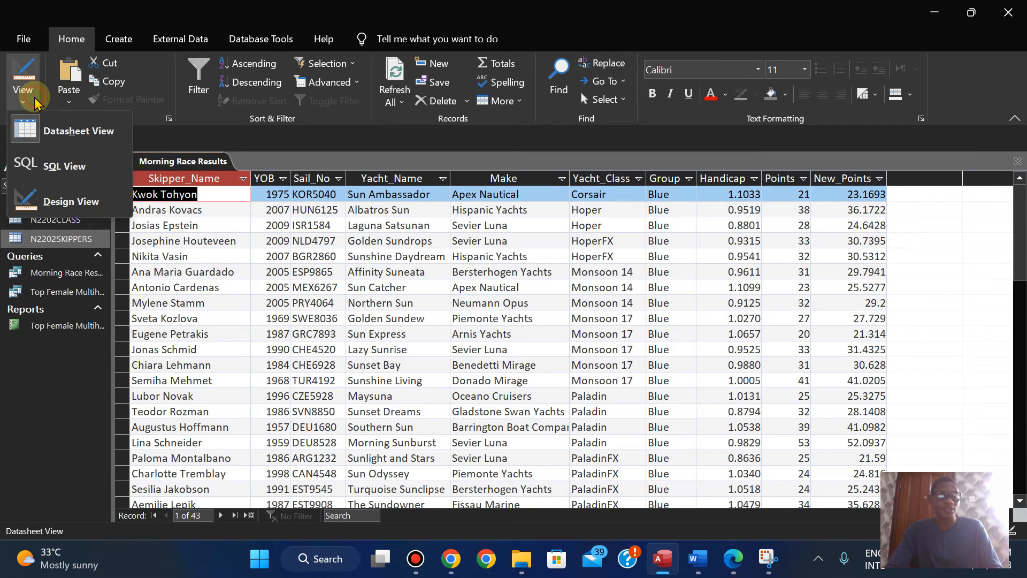
click(72, 201)
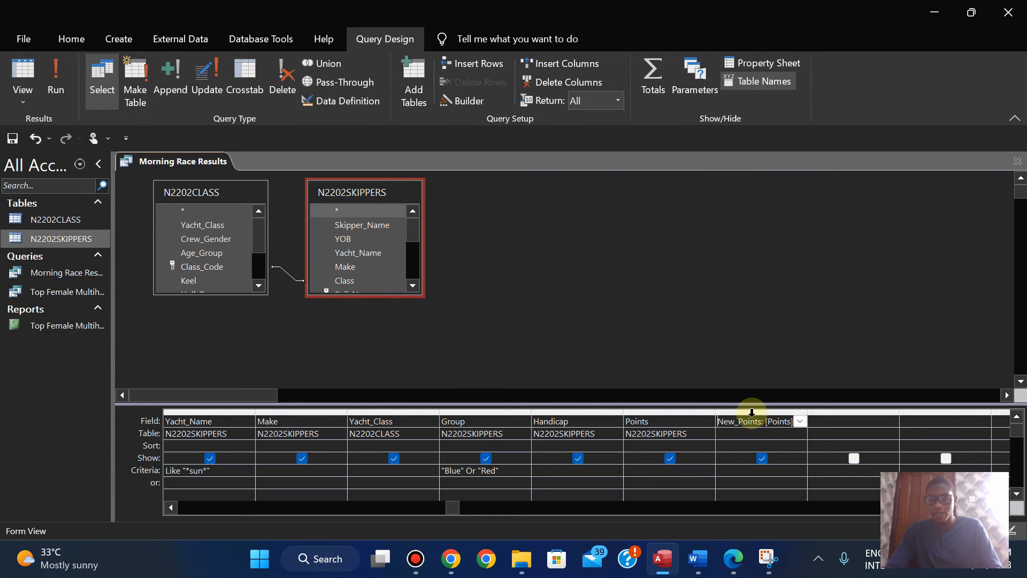
click(765, 63)
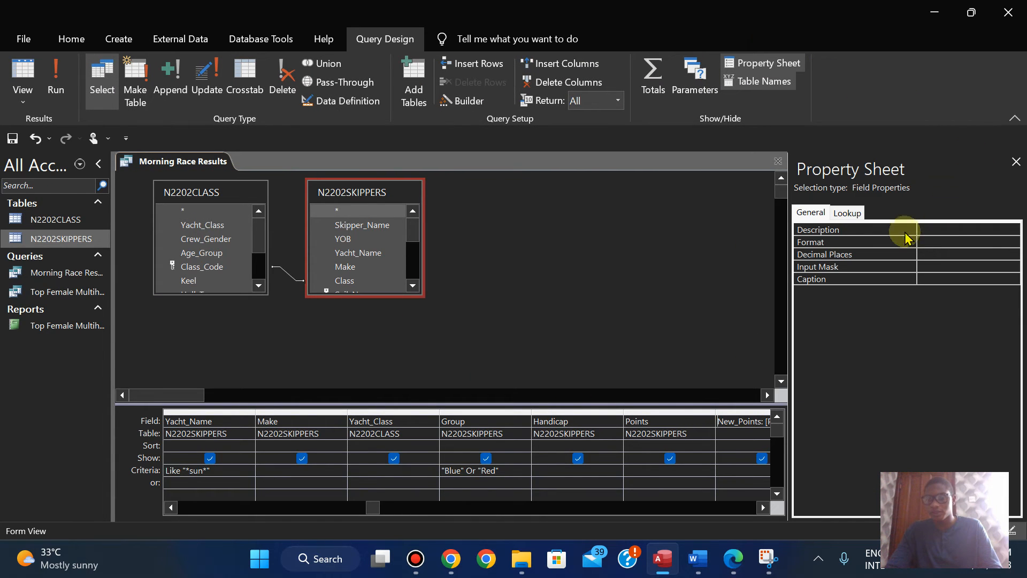
Step: Format New_Points as Standard with 0 decimal places, run the query and compare the result with the exam paper
click(936, 241)
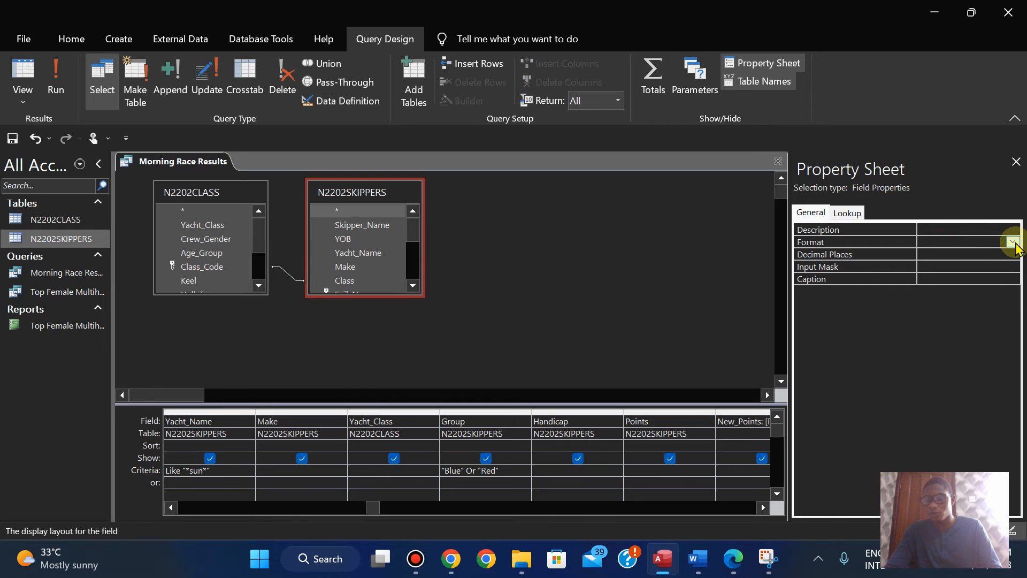
click(1013, 244)
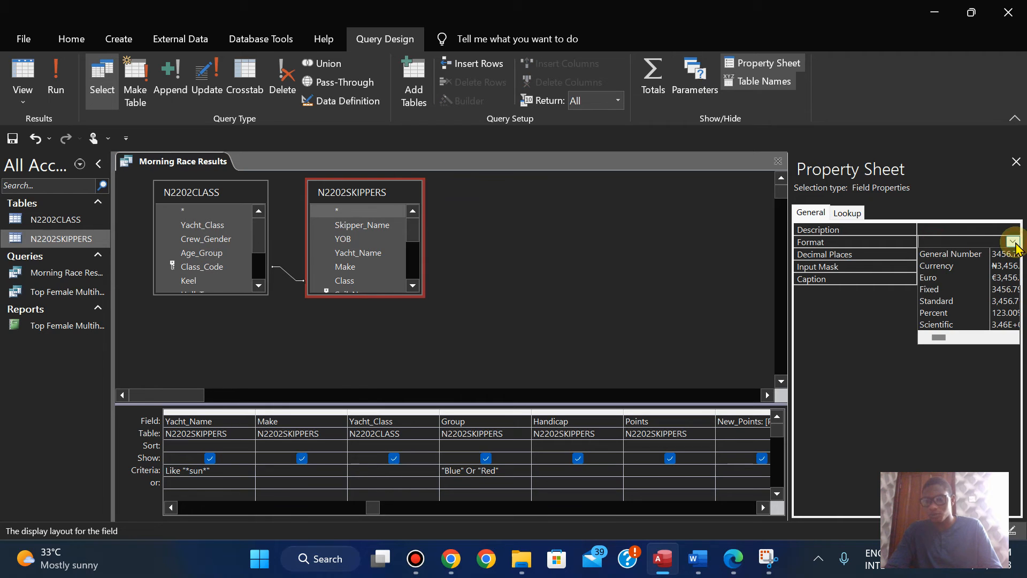
click(1006, 306)
click(929, 253)
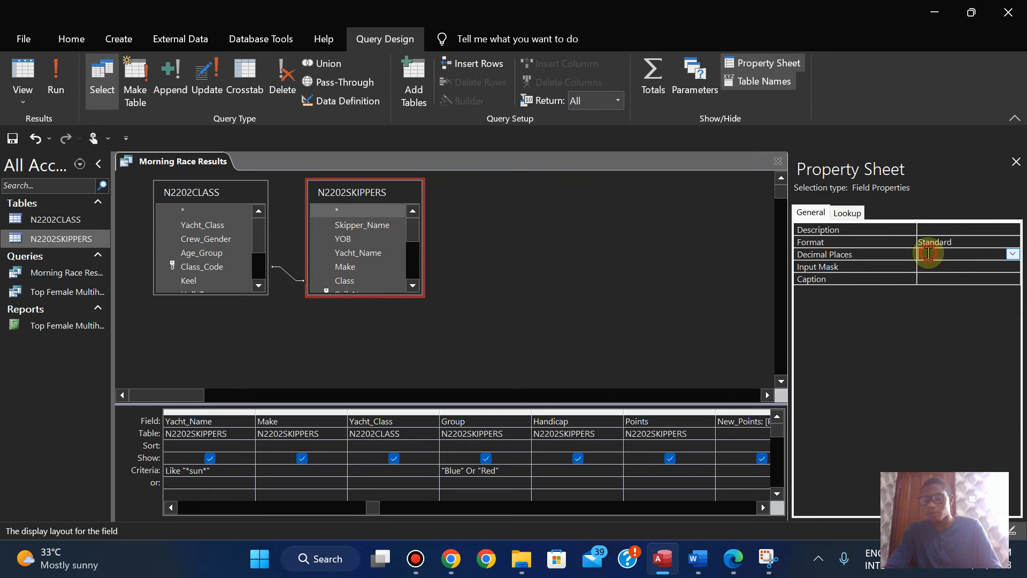
click(1013, 255)
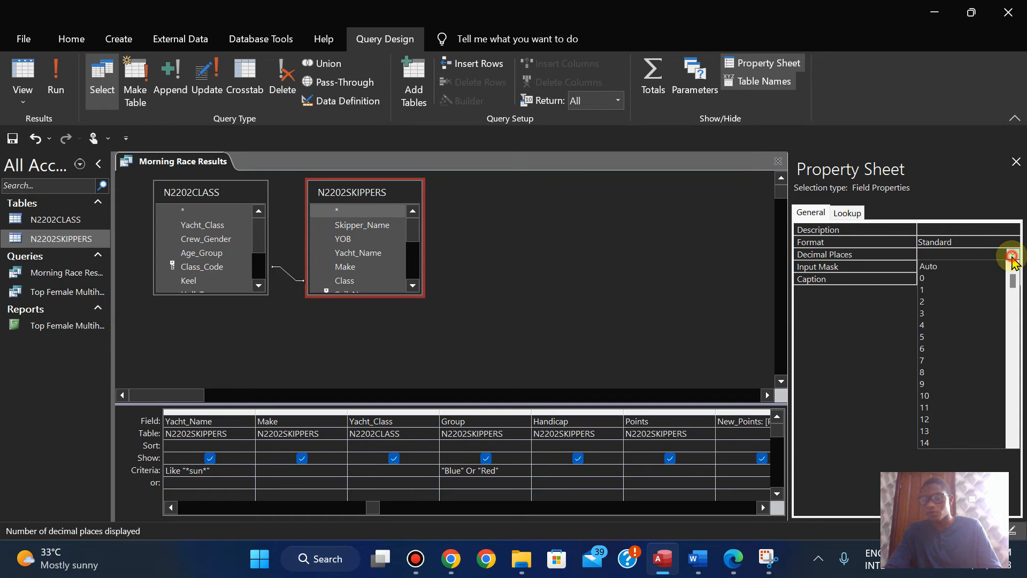
click(950, 278)
click(56, 78)
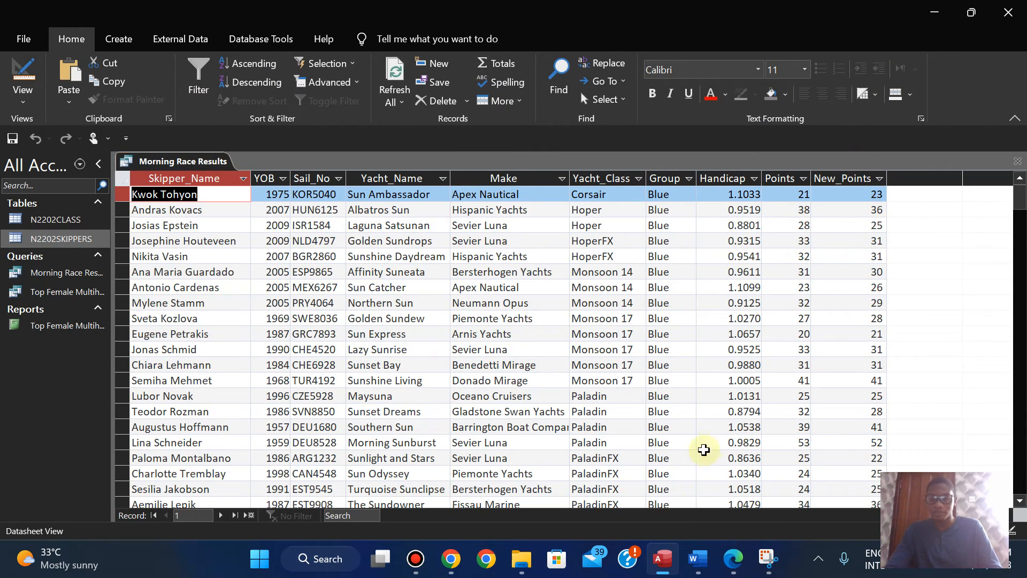
click(729, 561)
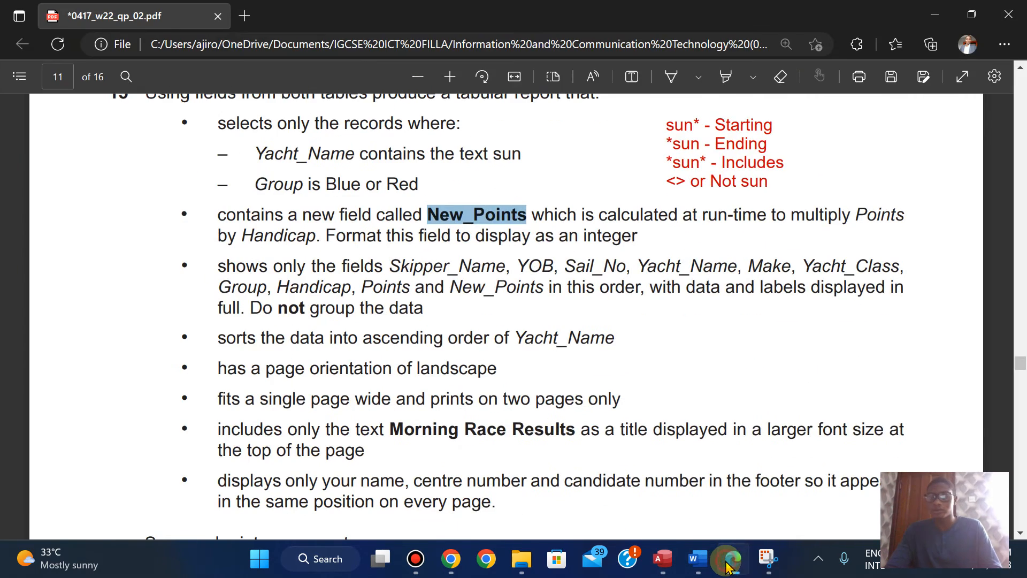
click(729, 562)
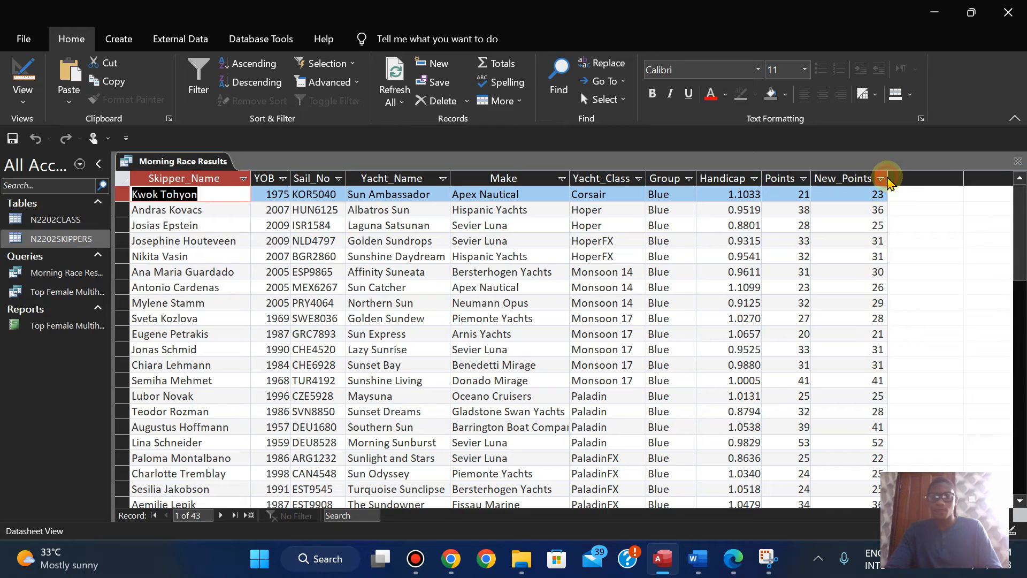
Step: Review question 15 in the exam paper in Edge, return to Access, and save and close the Morning Race Results query
click(731, 561)
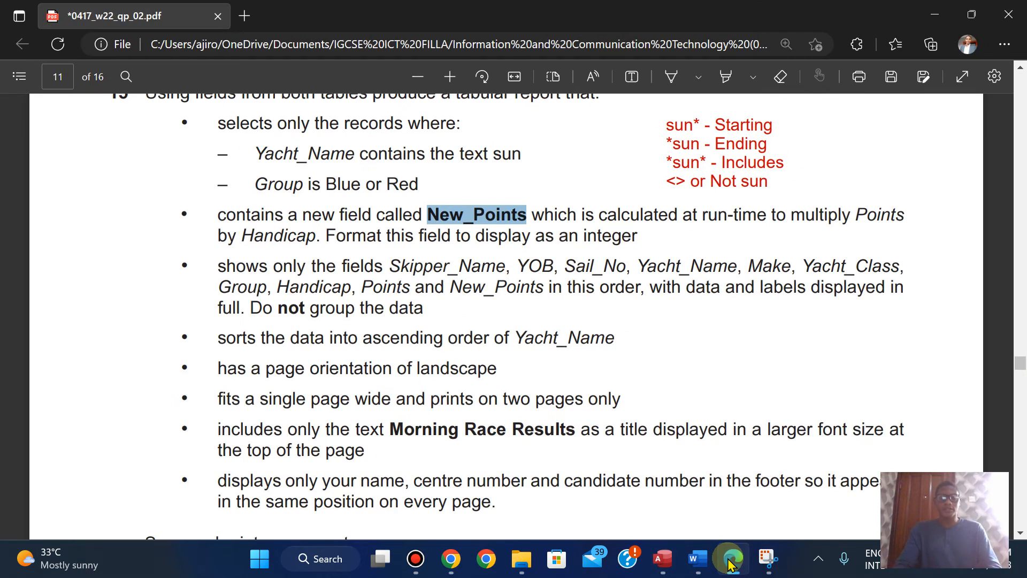
key(Up)
key(Up)
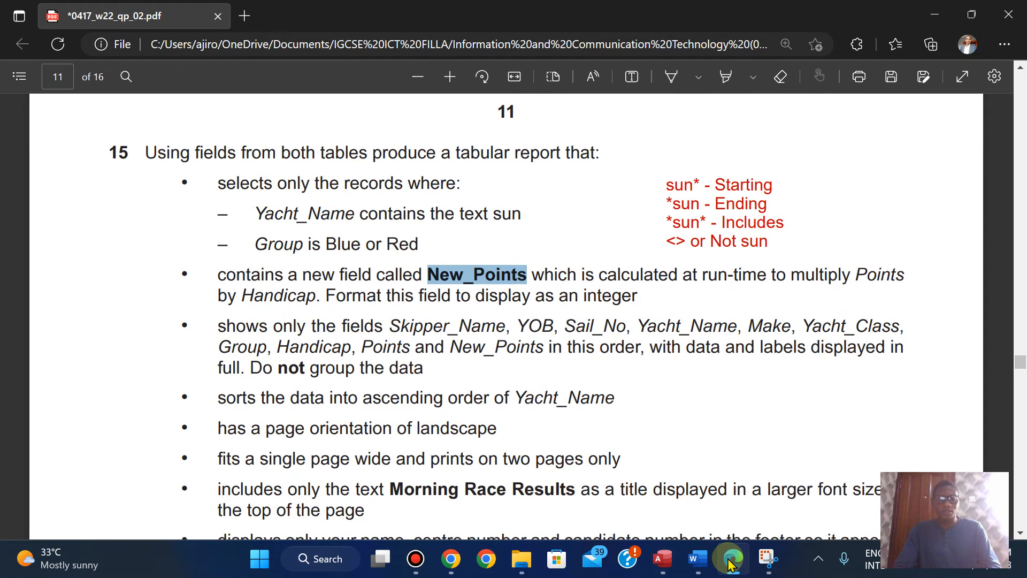
click(731, 562)
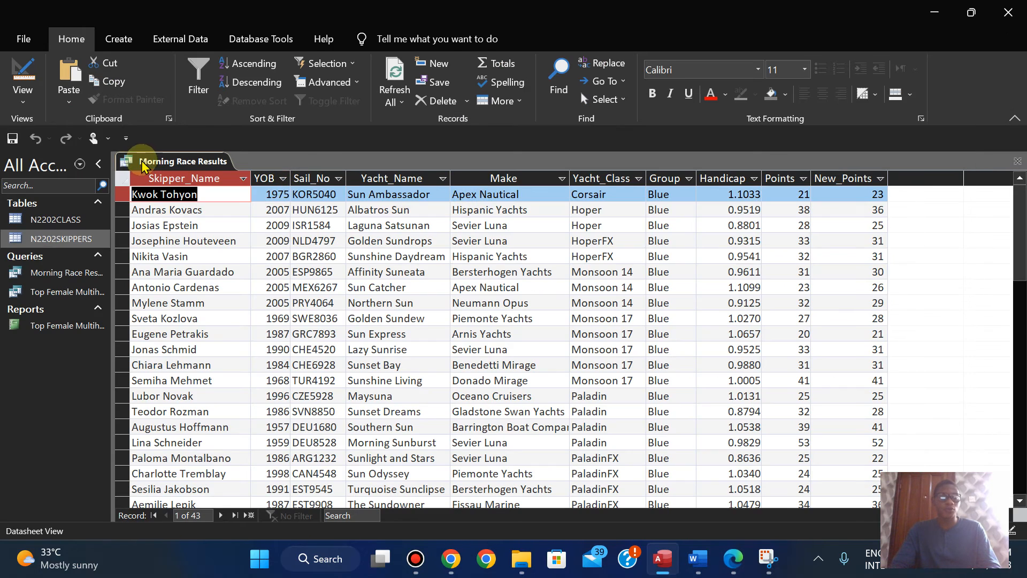
right_click(152, 162)
click(192, 187)
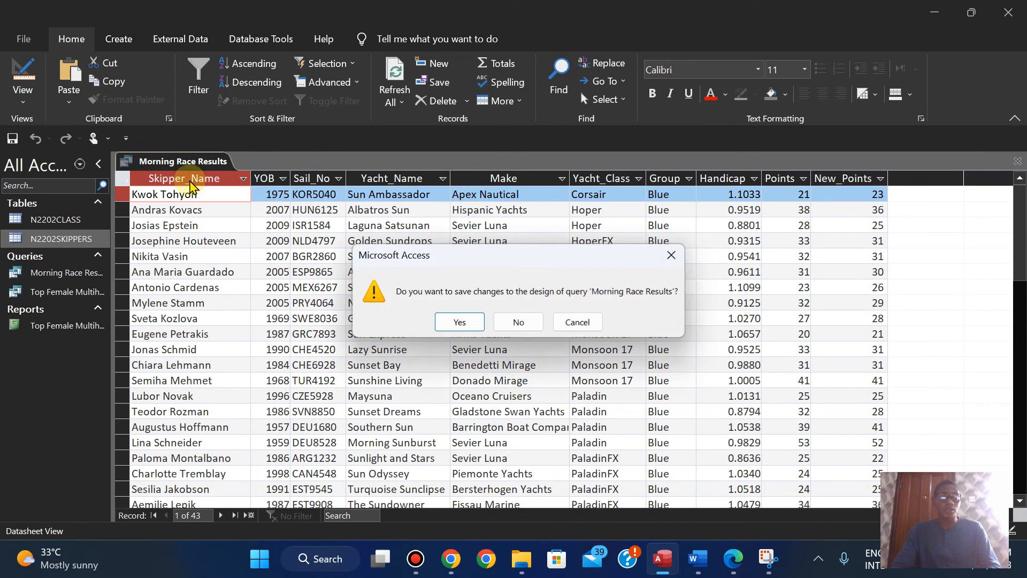
click(669, 256)
right_click(165, 160)
click(189, 170)
right_click(169, 160)
click(205, 199)
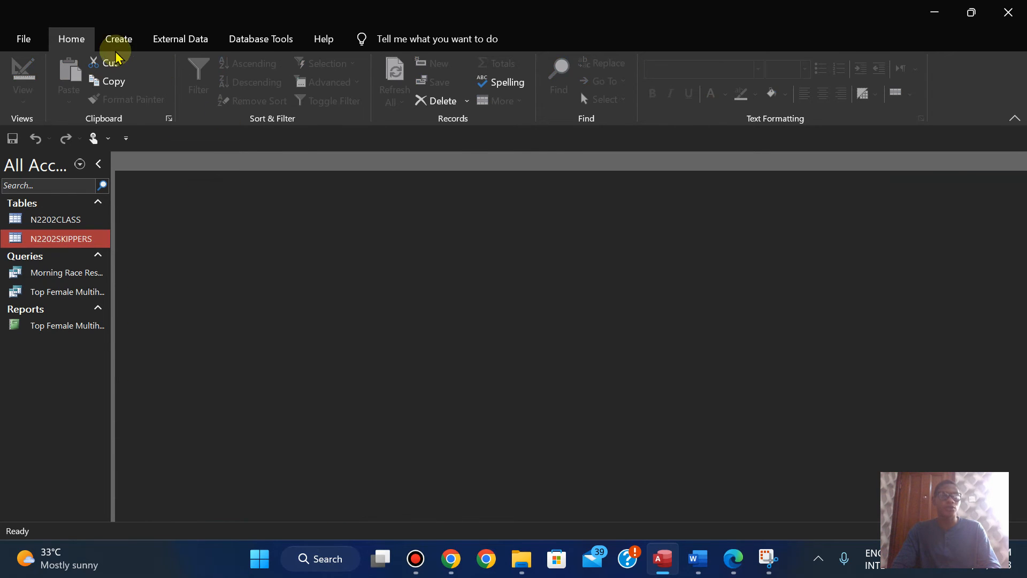
Step: Start the Report Wizard, add all fields from the Morning Race Results query and check them against the exam paper
click(118, 39)
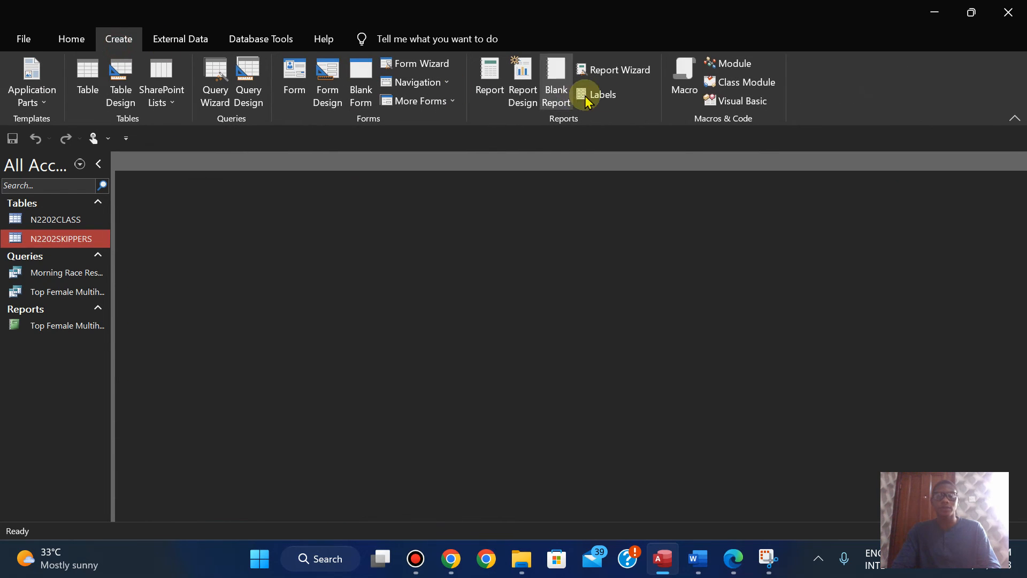
click(642, 70)
click(529, 196)
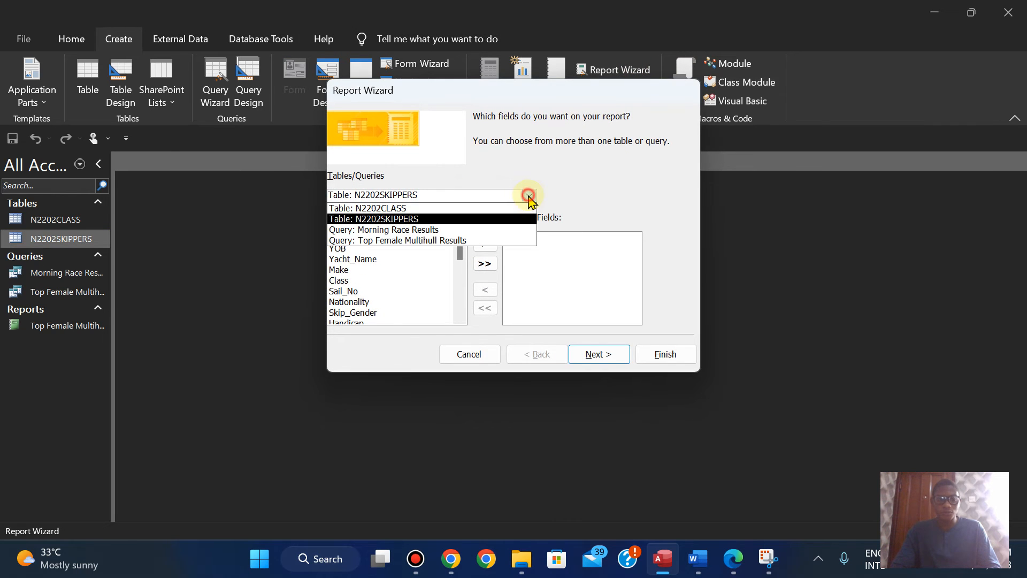
click(462, 231)
click(486, 264)
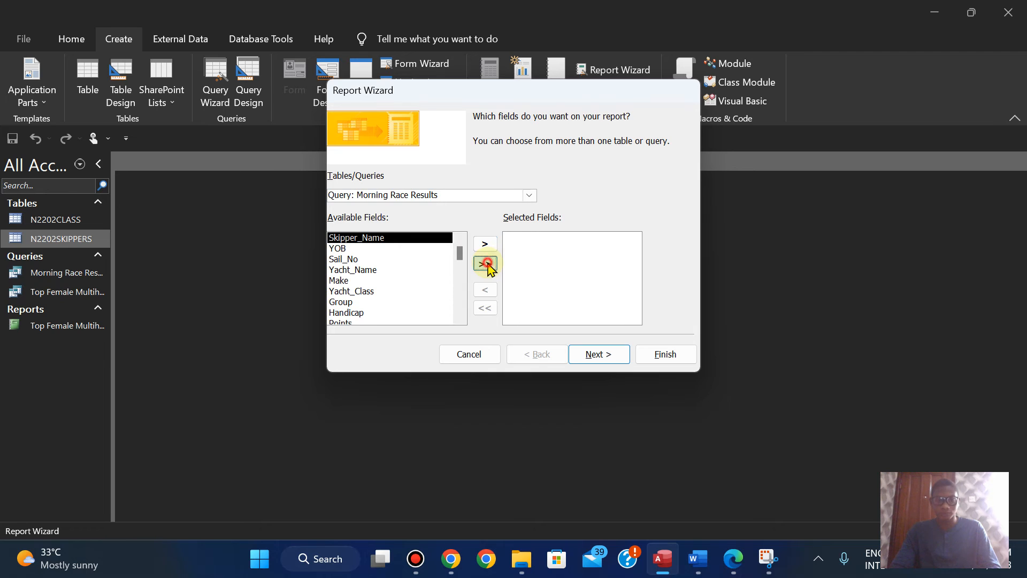
click(733, 570)
click(733, 571)
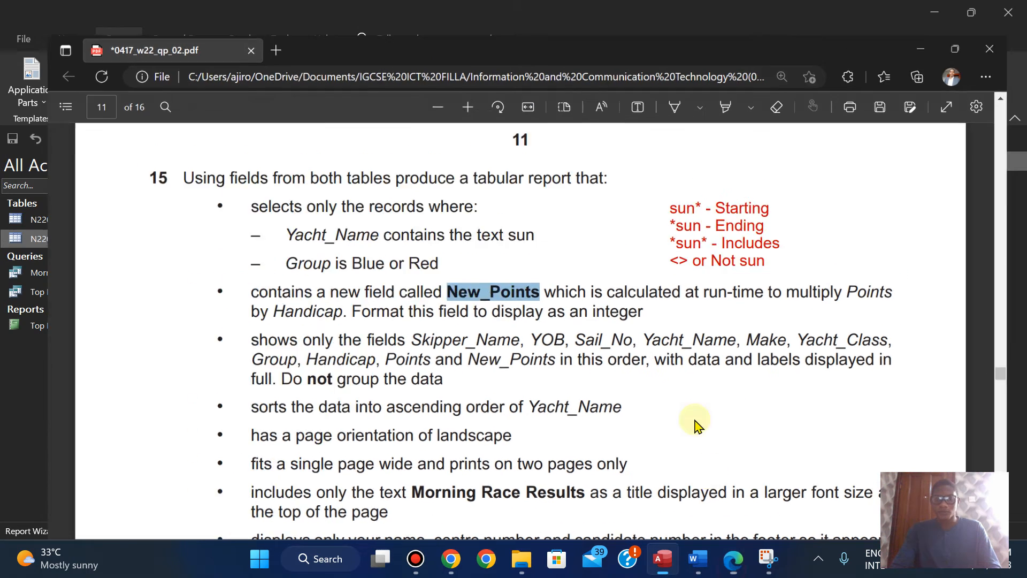
click(612, 353)
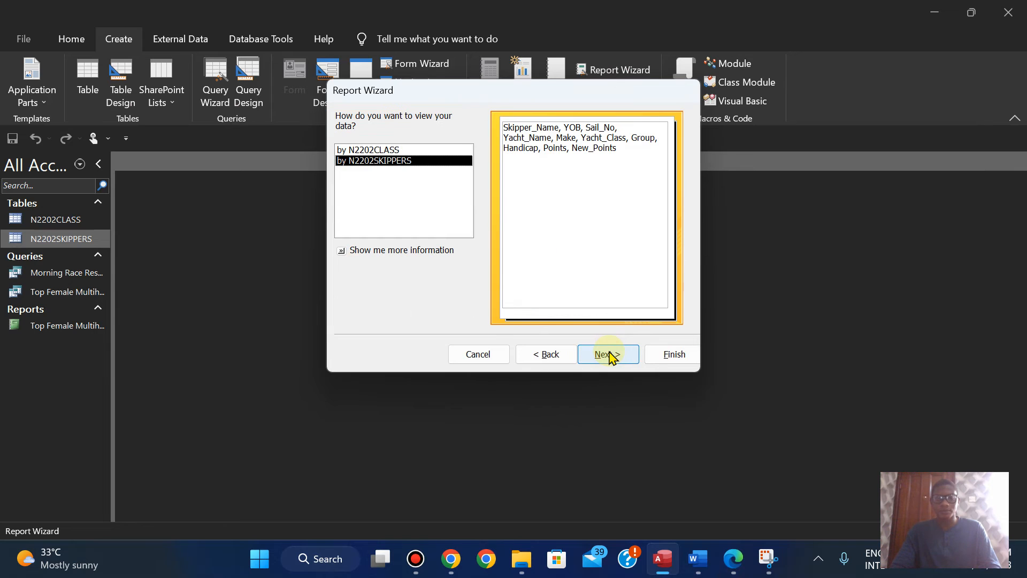
Step: Leave the report viewed by N2202SKIPPERS and ungrouped, and sort it by Yacht_Name ascending, following the exam paper
click(733, 559)
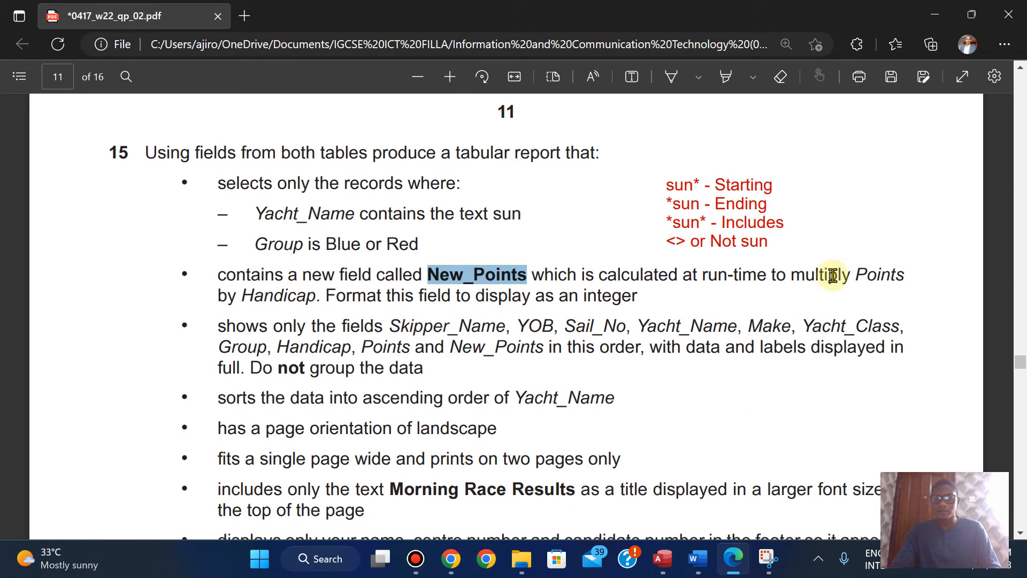
click(733, 558)
click(605, 361)
click(606, 356)
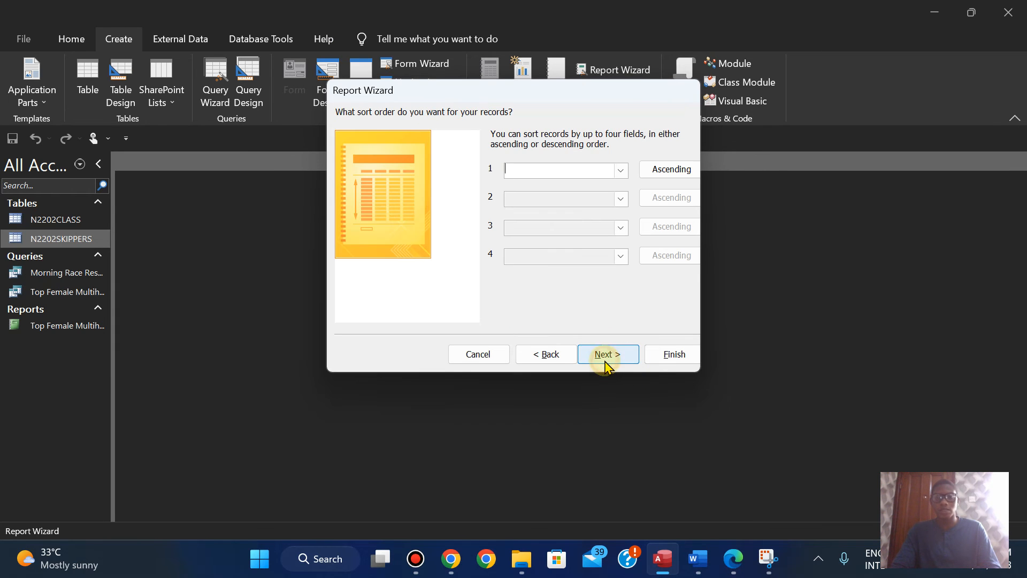
click(731, 559)
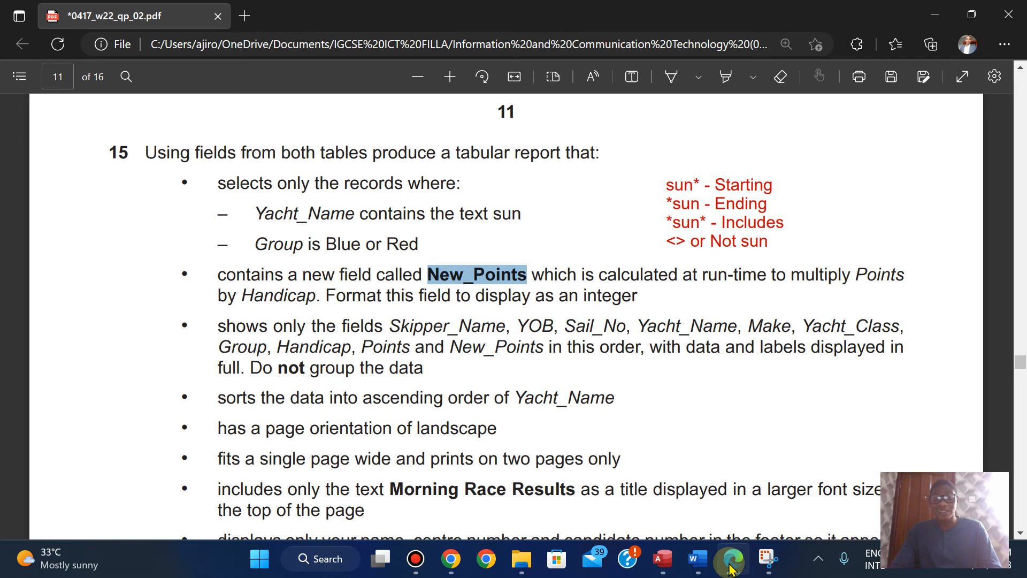
click(731, 568)
click(621, 169)
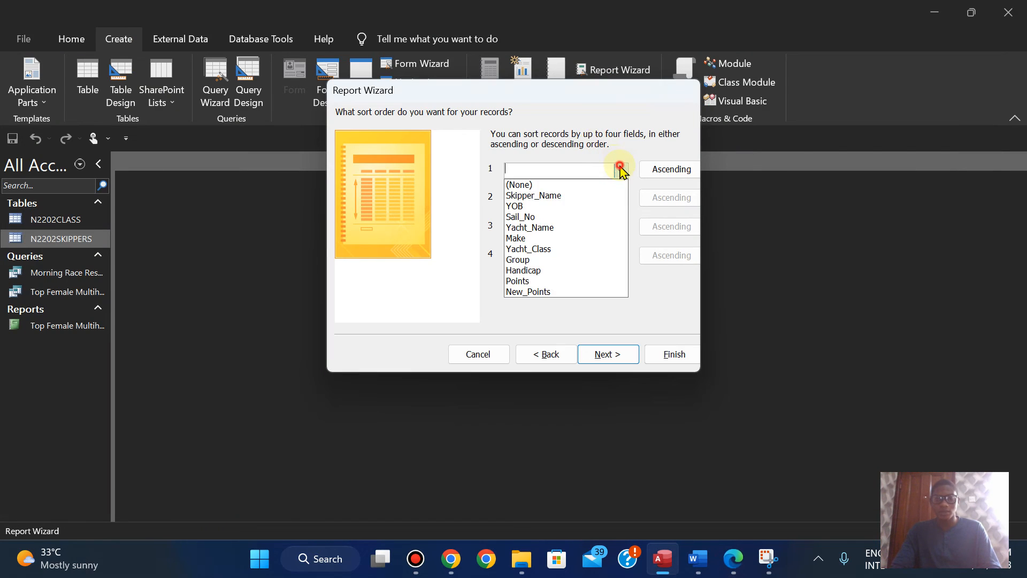
click(562, 227)
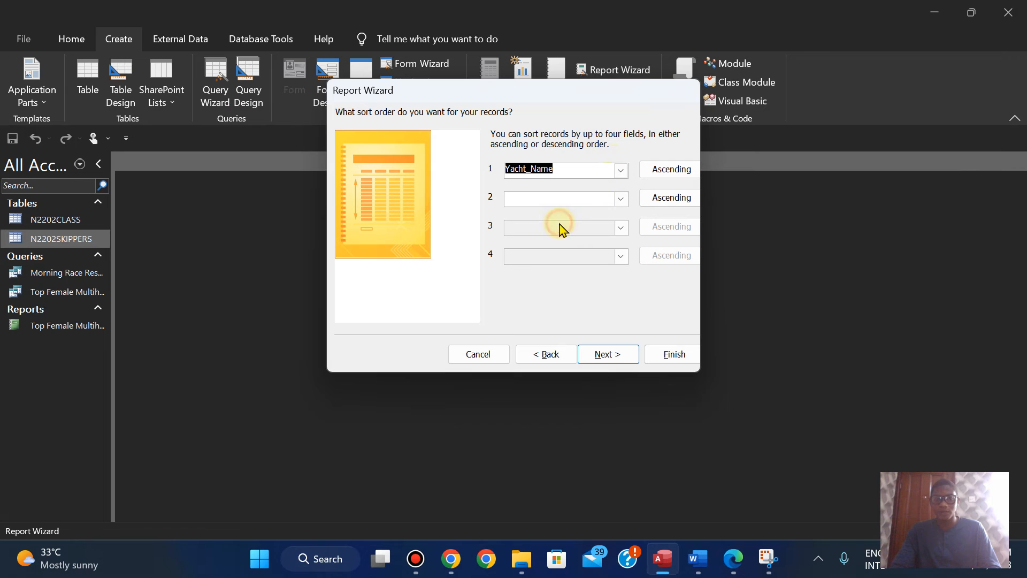
Step: Check the layout requirement in the exam paper in Edge and set the tabular report's orientation to Landscape in Access
click(730, 561)
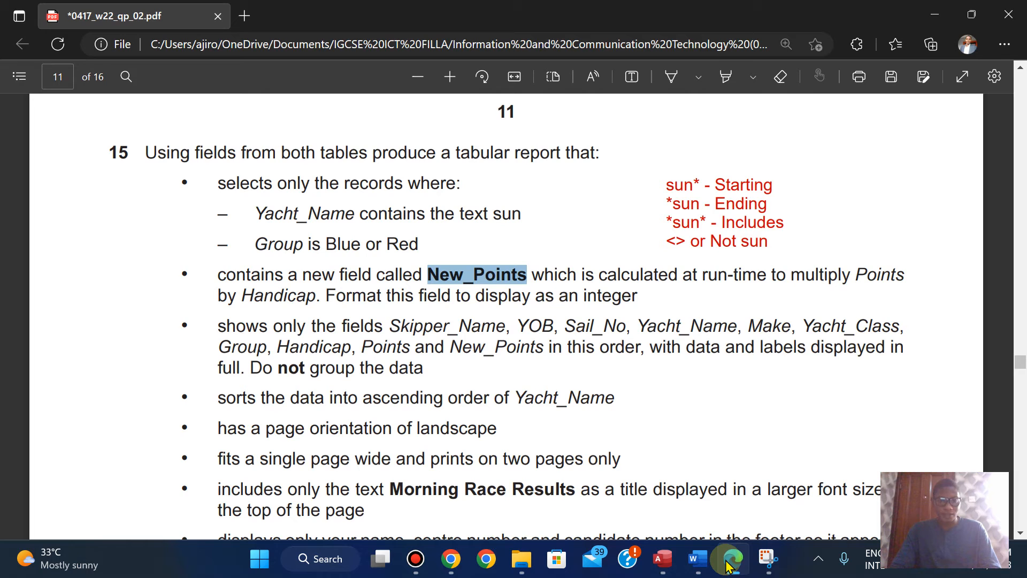
click(728, 561)
click(596, 358)
click(633, 171)
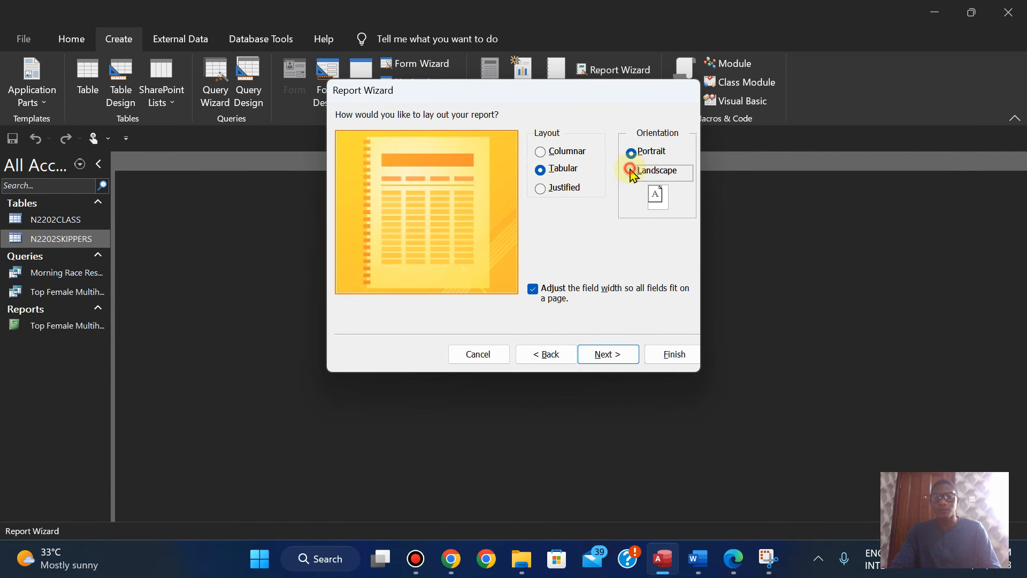
click(609, 355)
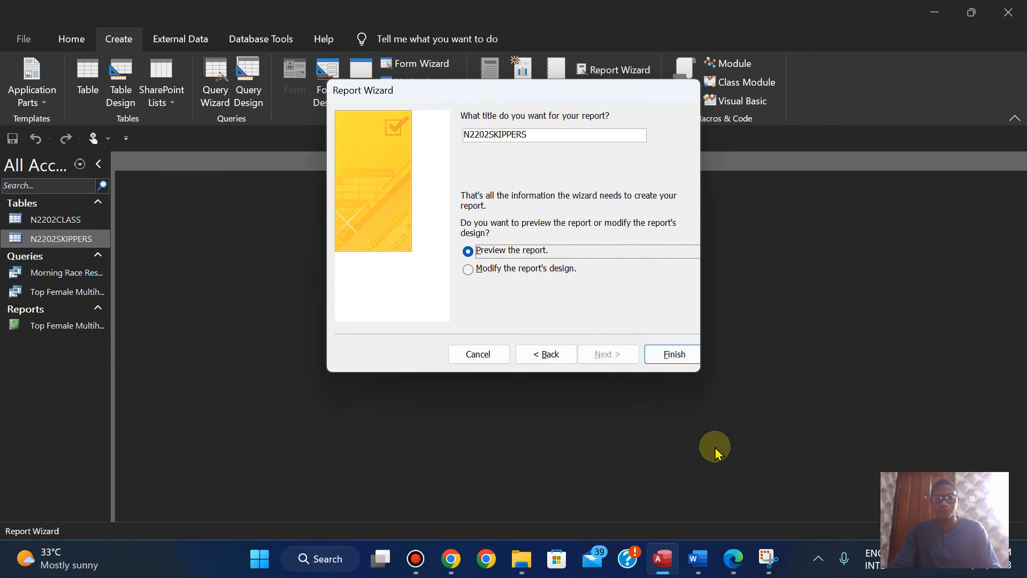
Step: Copy Morning Race Results from the exam paper in Edge and replace the report title with it in Access
click(731, 561)
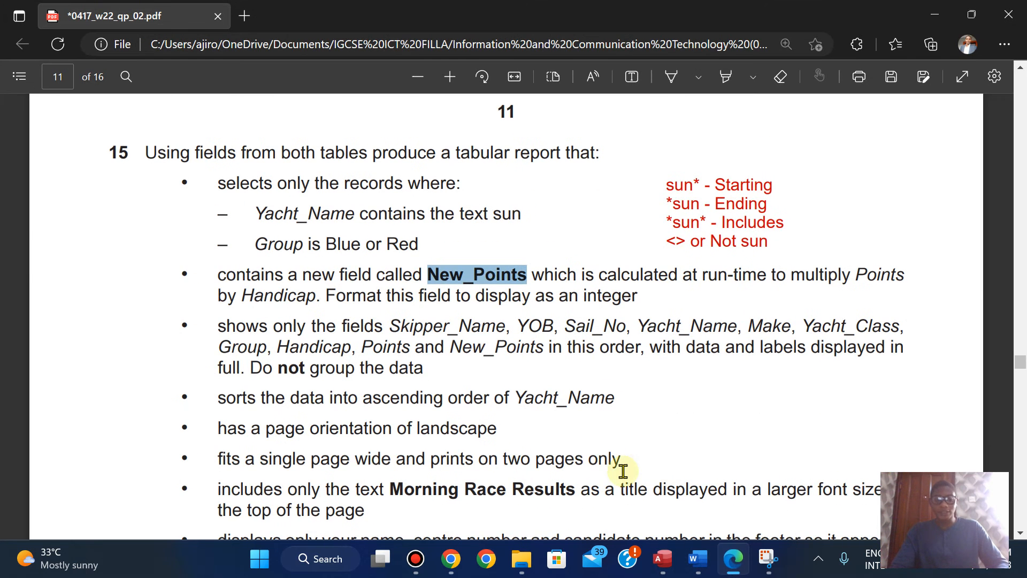
scroll(620, 471, down, 3)
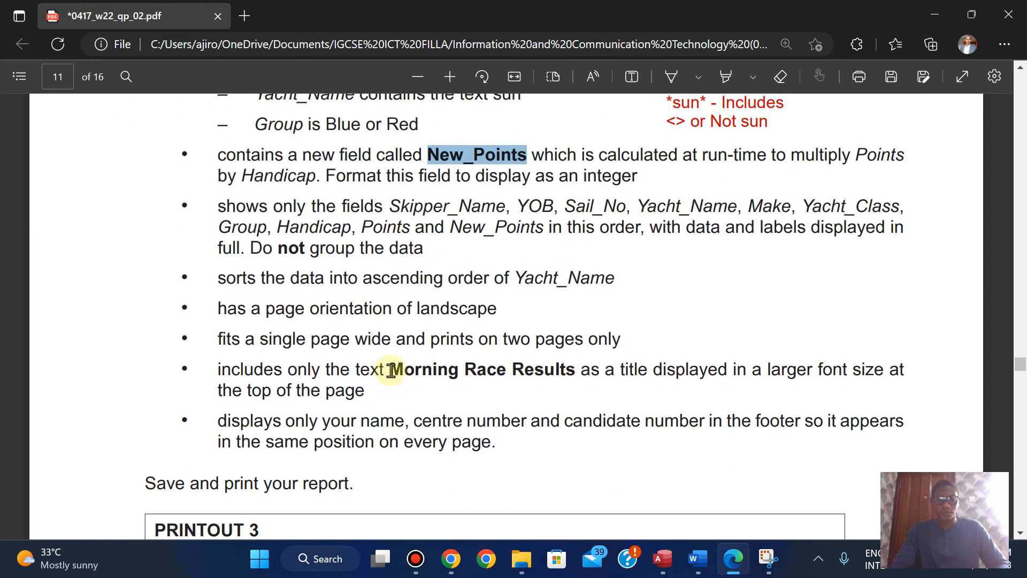
drag(394, 369, 576, 371)
right_click(576, 370)
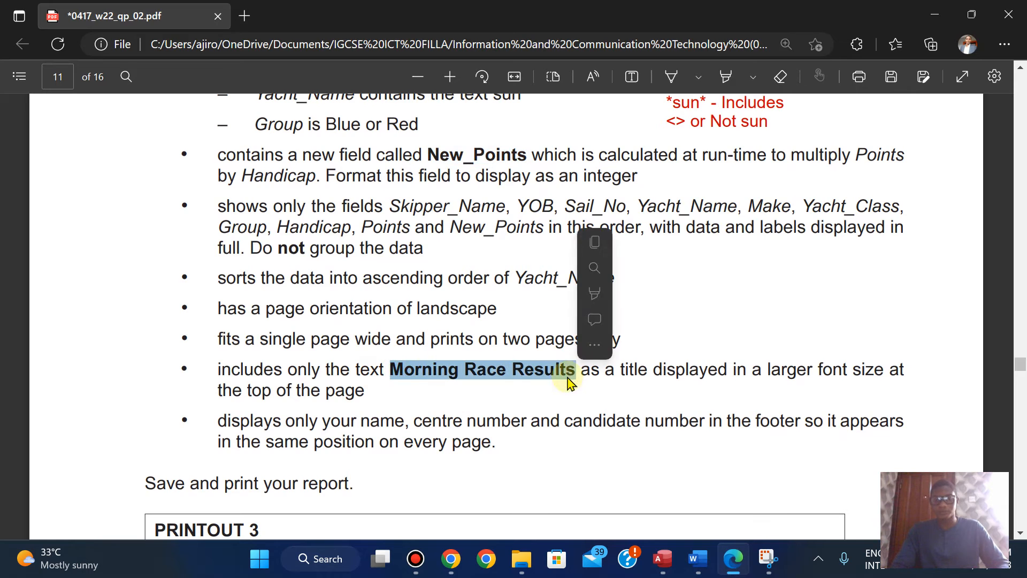
click(598, 244)
click(662, 558)
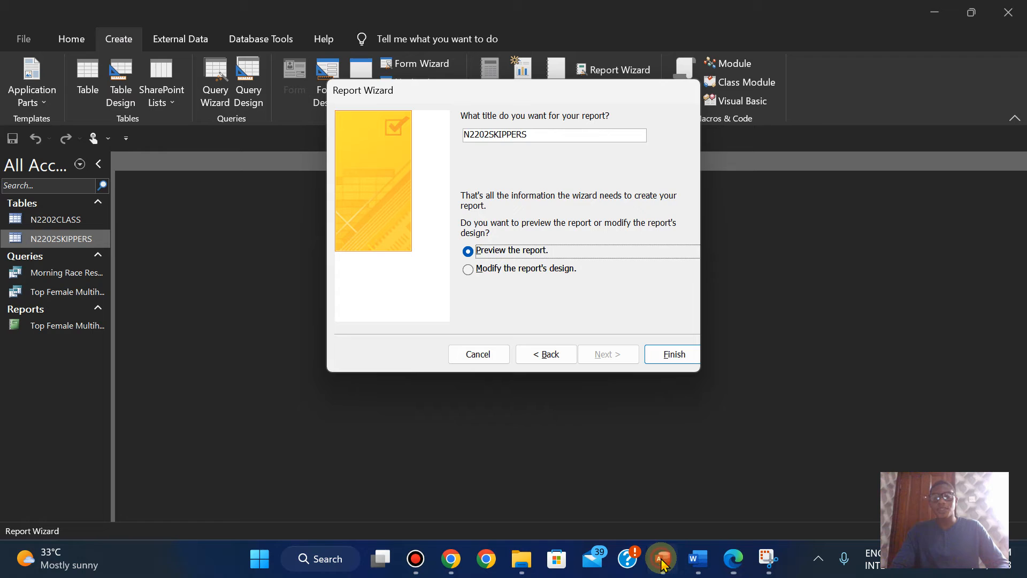
double_click(530, 132)
key(BackSpace)
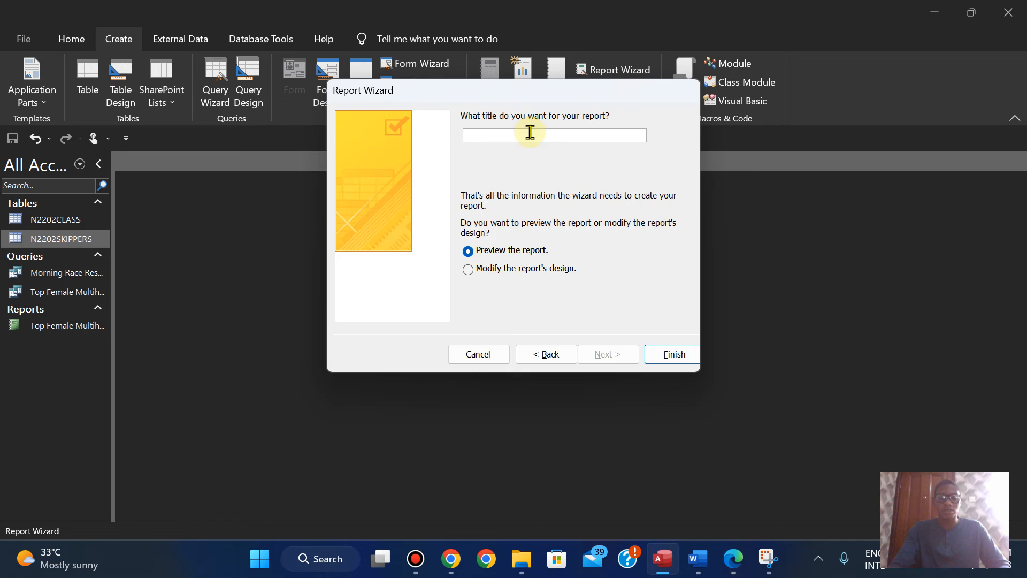
Step: Generate the report from the wizard, leave its print preview for Design View and hide the property sheet
click(663, 355)
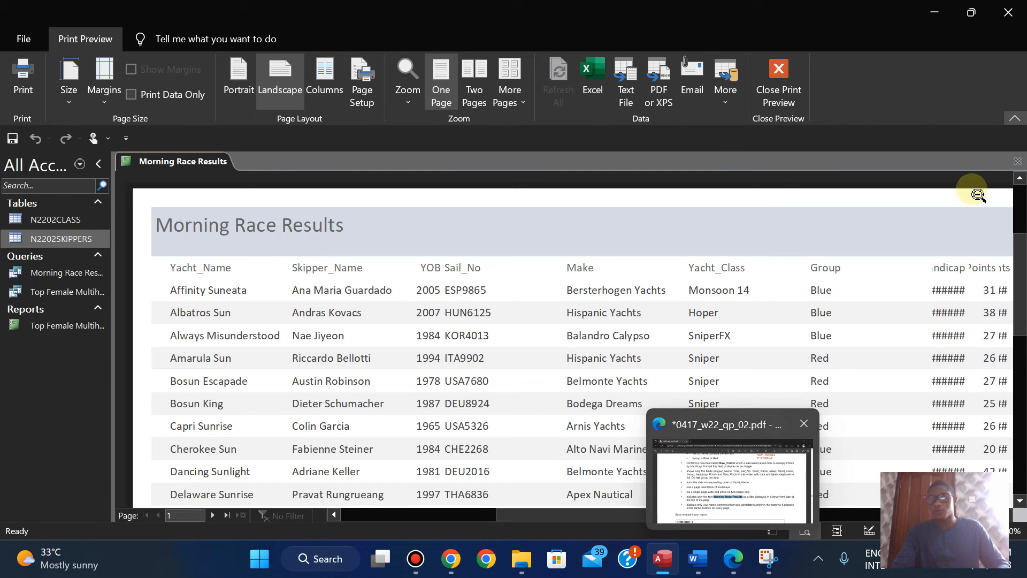
click(801, 88)
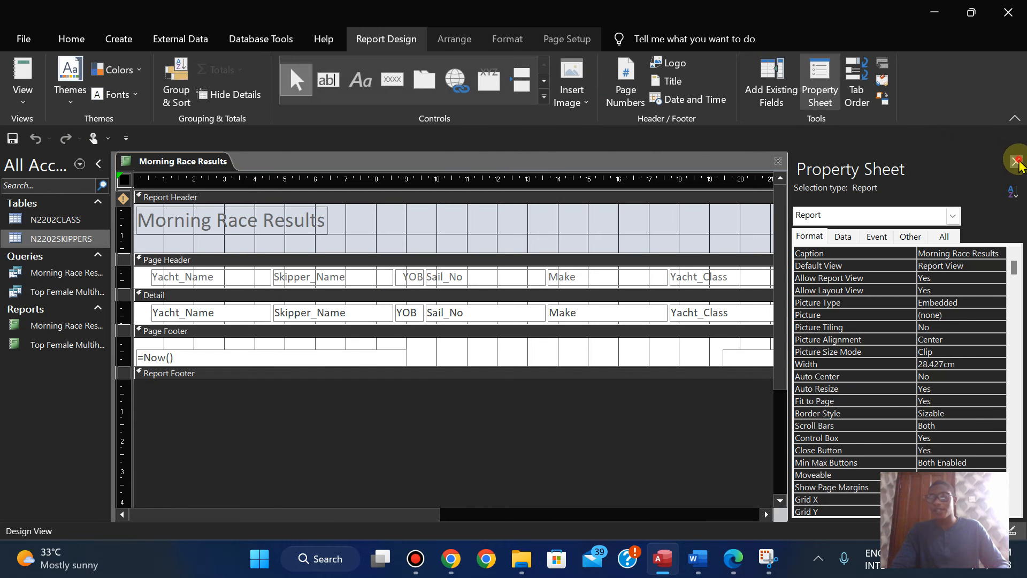
click(1016, 162)
Step: Review the report requirements in the exam paper in Edge and switch the report to Layout View in Access
click(731, 561)
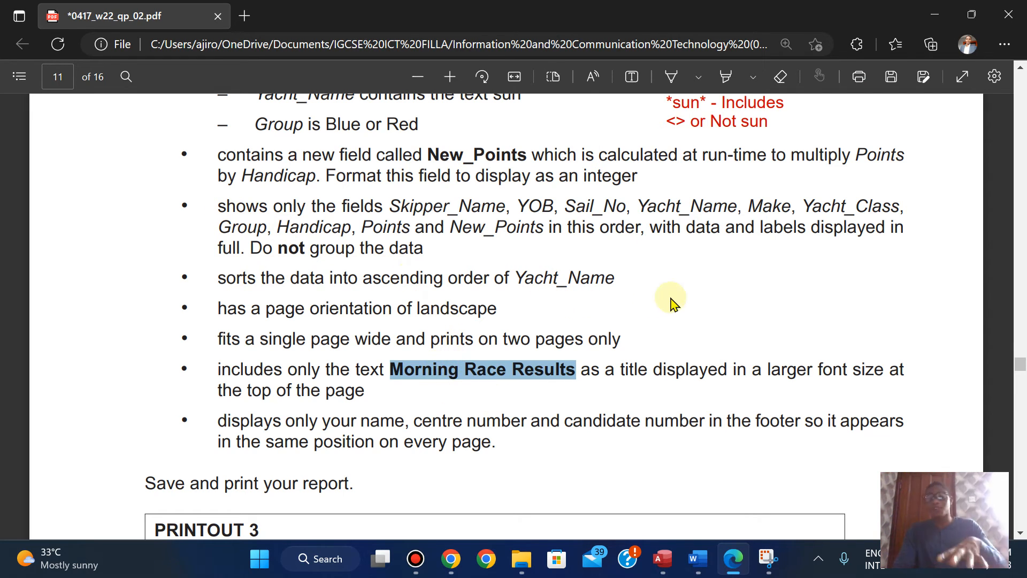
scroll(678, 302, up, 3)
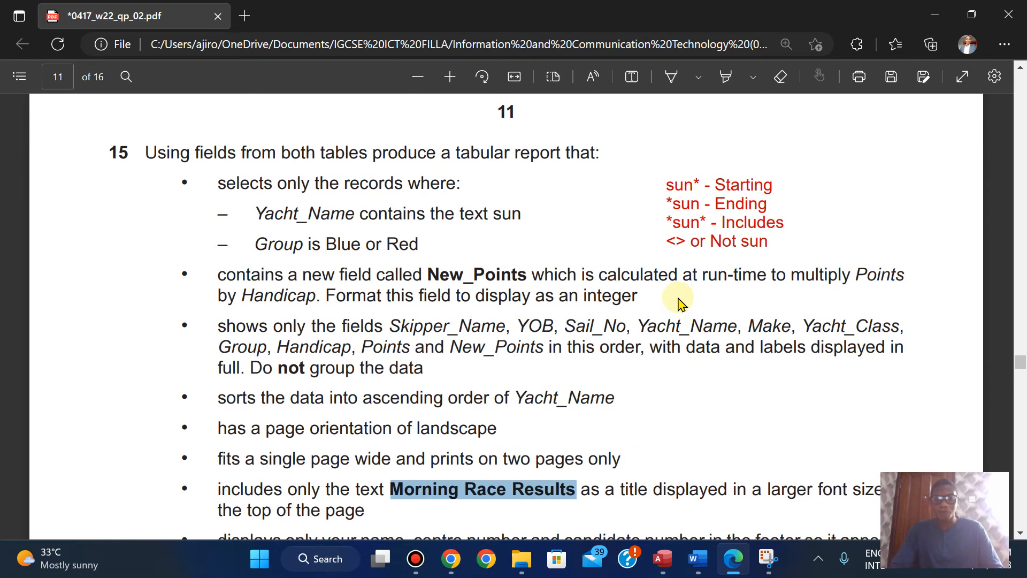
click(654, 565)
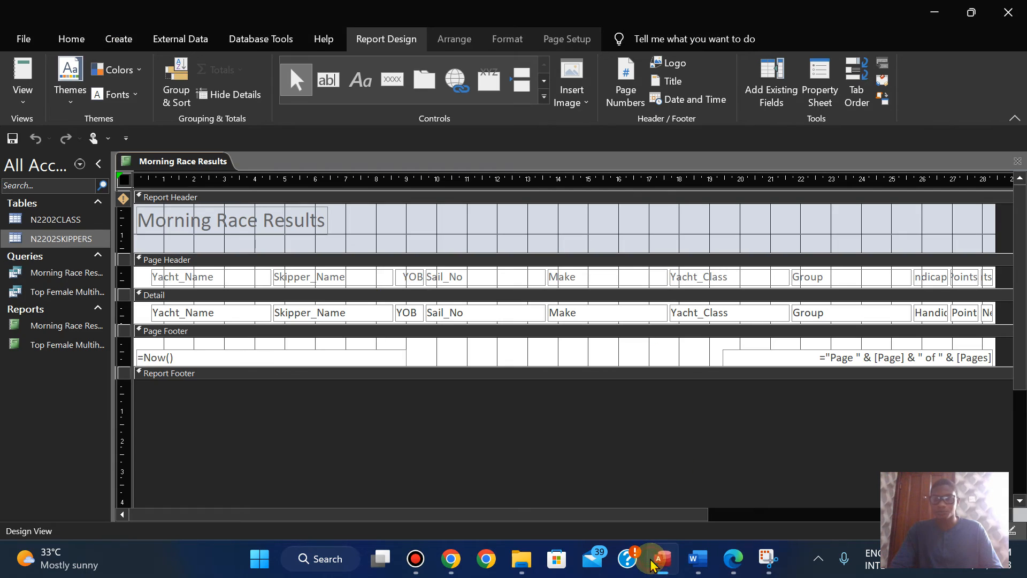
click(23, 107)
click(57, 203)
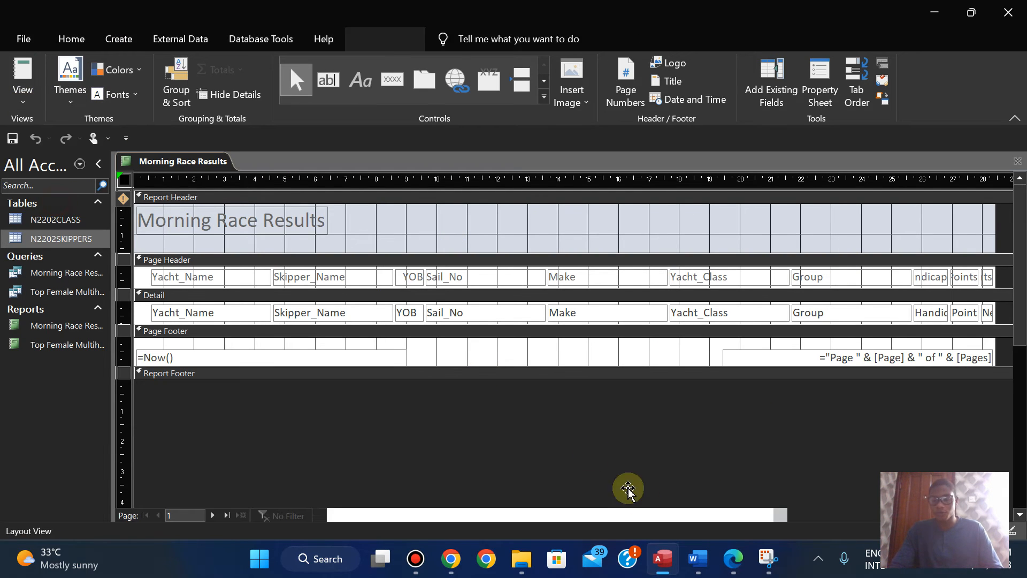
Step: Check the title requirement in the exam paper in Edge and set the report title's font size to 28 in Access
click(736, 559)
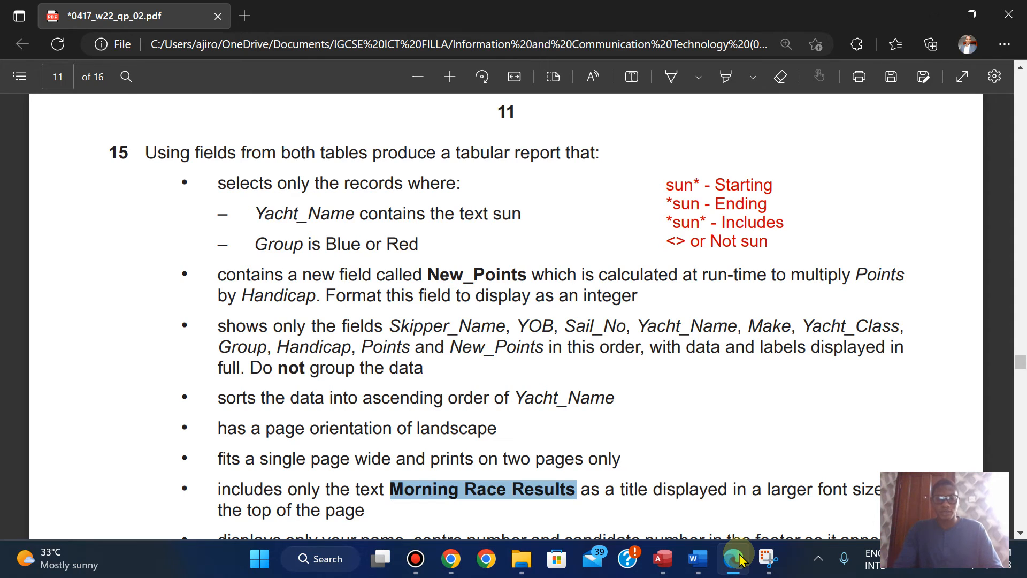
key(Down)
key(Down)
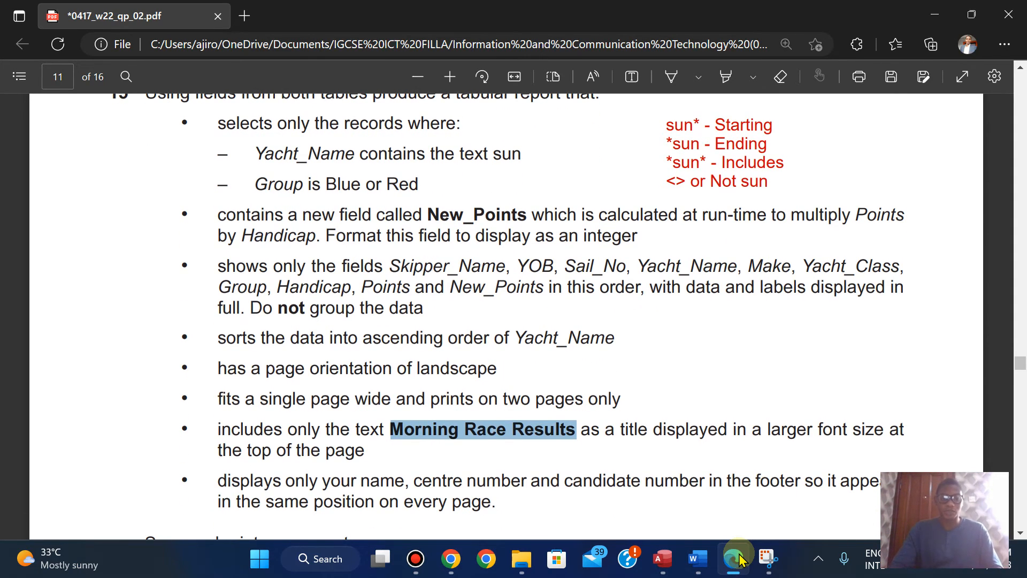
click(740, 560)
click(271, 210)
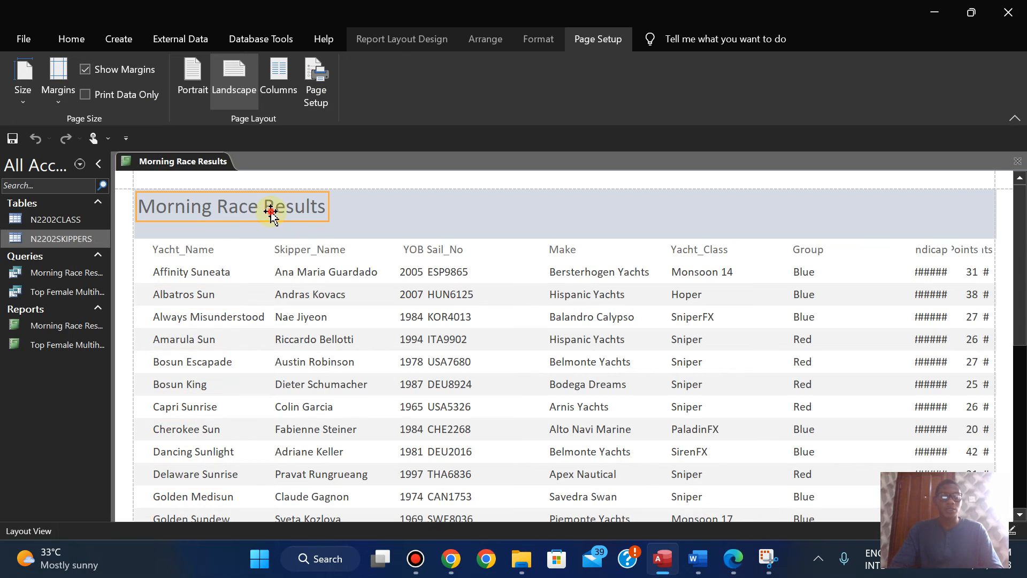
click(538, 37)
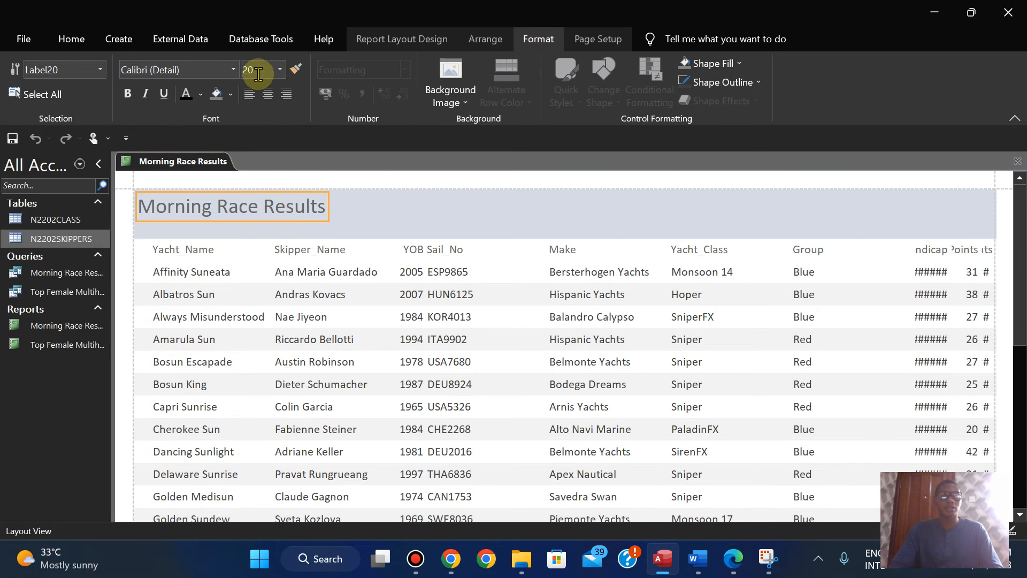
text(28)
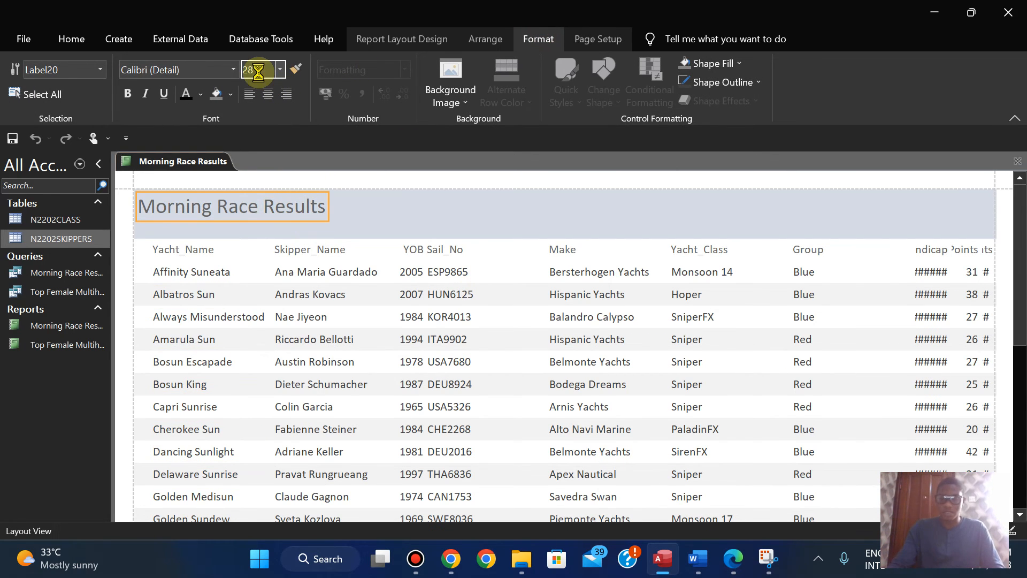
key(Return)
Step: Format the Morning Race Results title in bold black Arial
click(178, 67)
text(Arial)
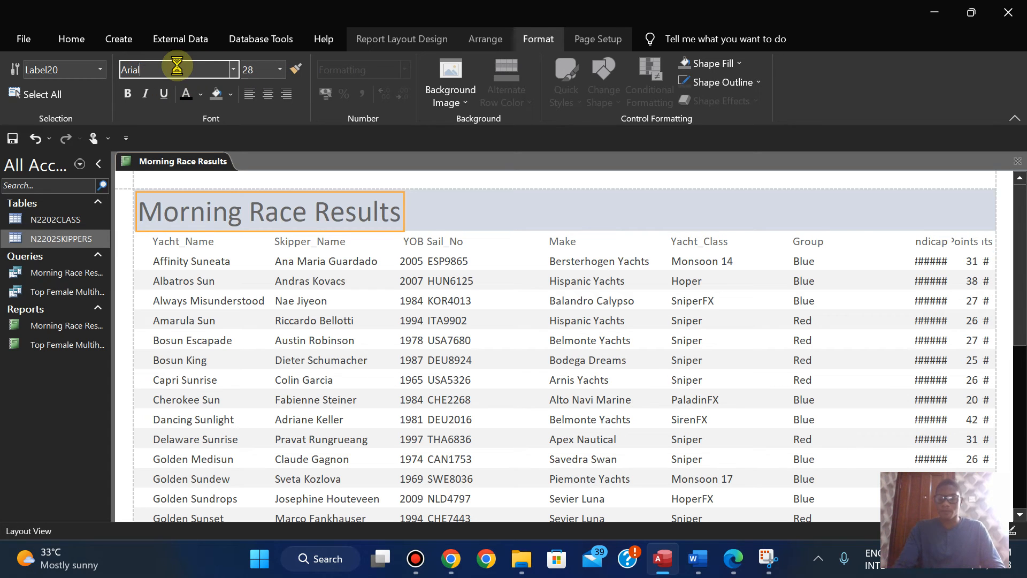
key(Return)
click(128, 94)
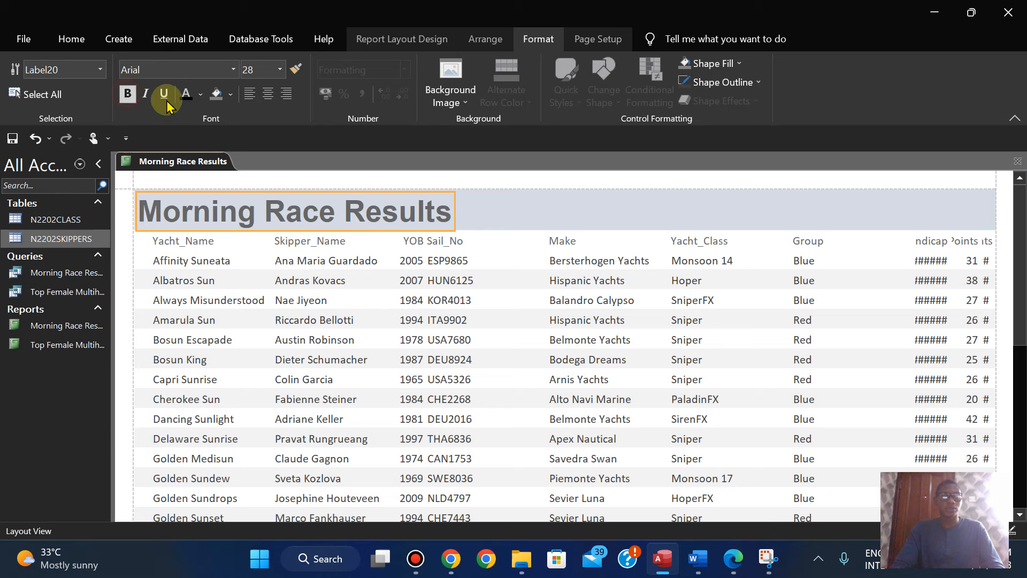
click(201, 97)
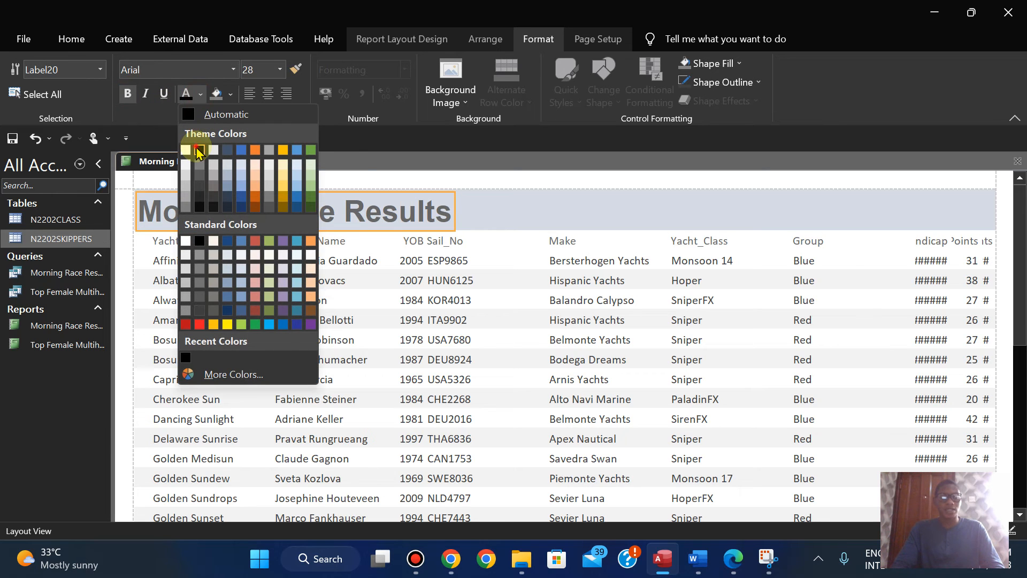
click(192, 143)
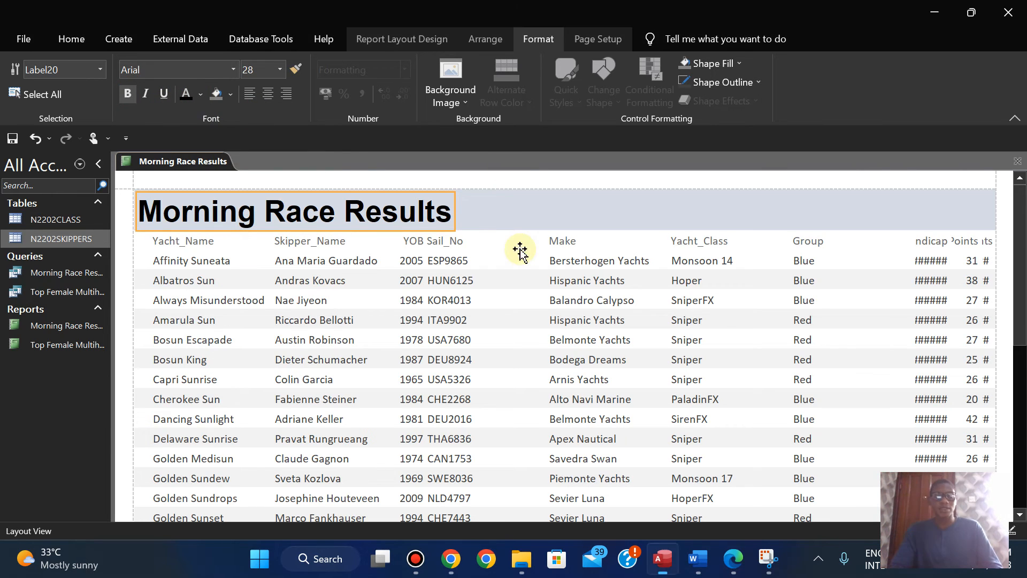
Step: Following the exam paper's field order in Edge, narrow the Yacht_Name column and move it to just before Make in Access
click(737, 562)
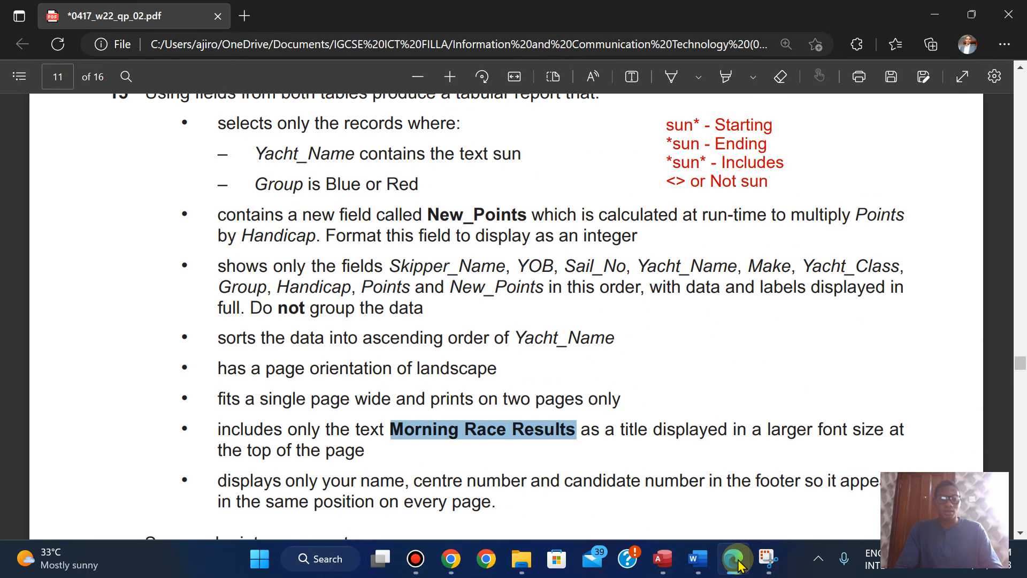
key(Up)
key(Up)
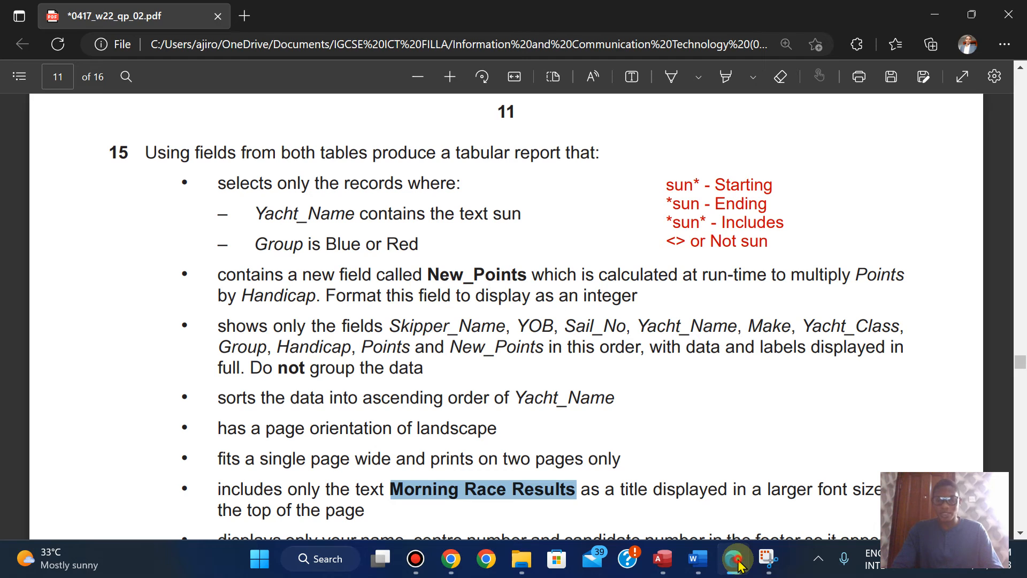
click(738, 563)
click(738, 562)
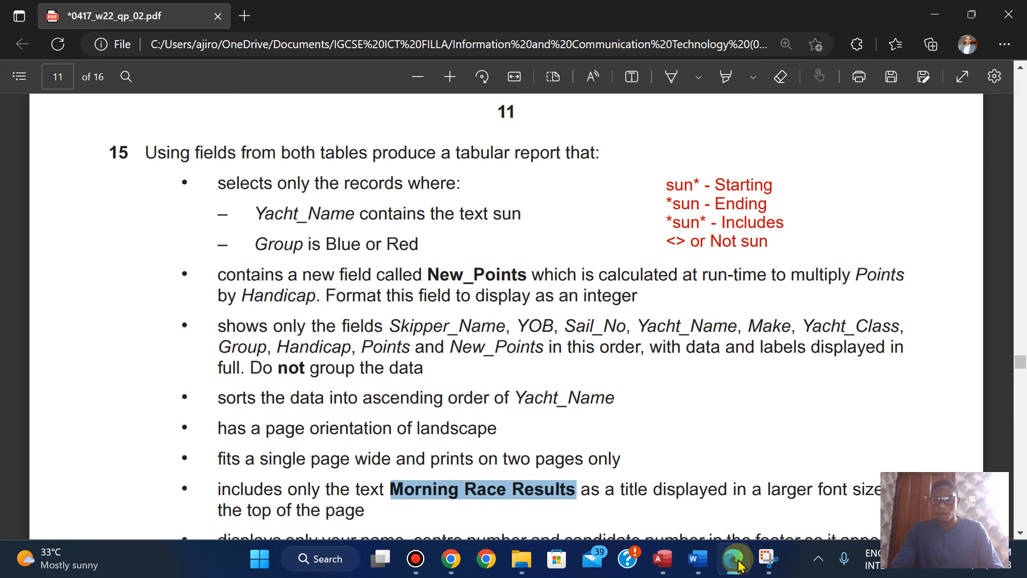
click(738, 563)
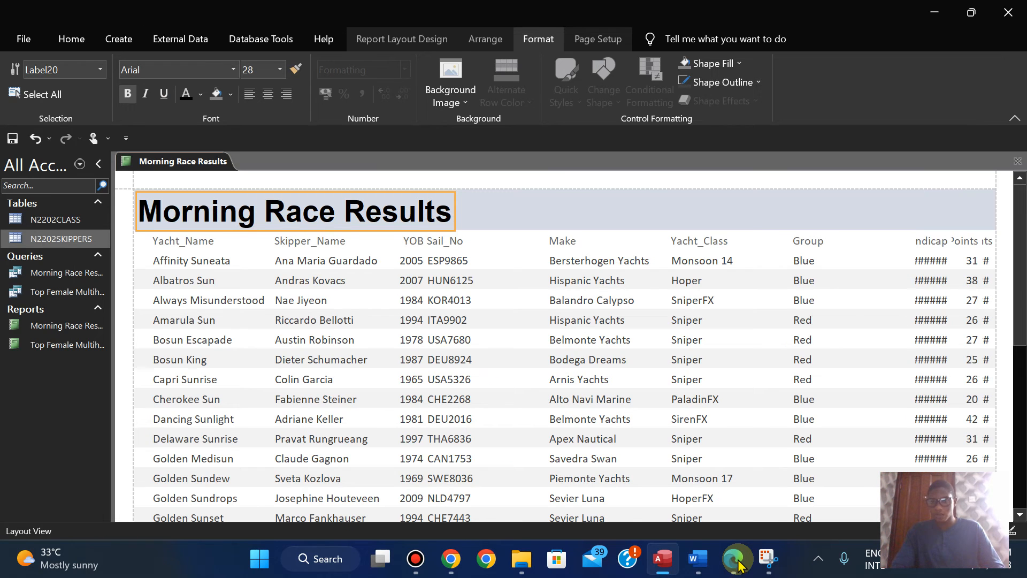
click(181, 242)
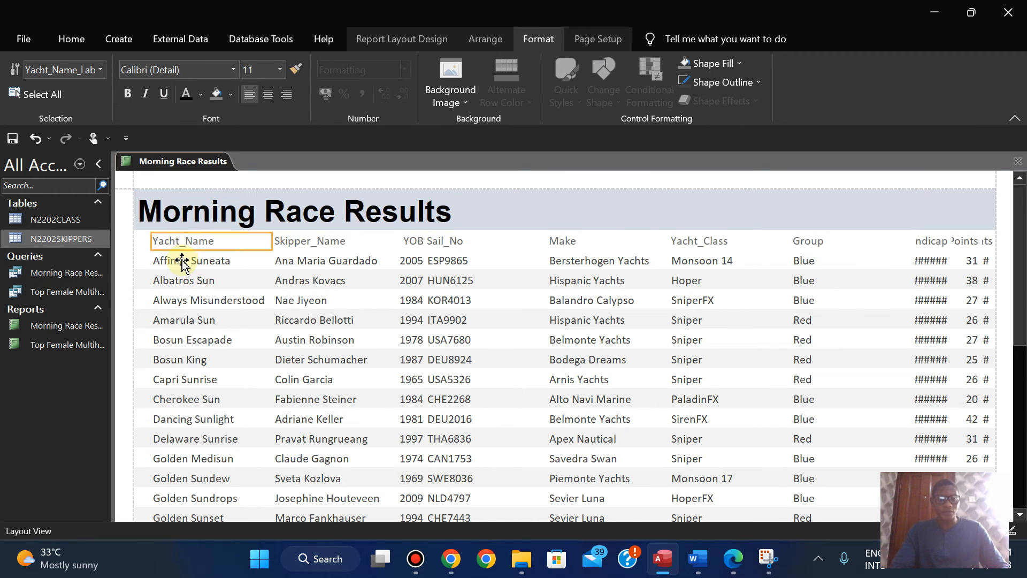
shift+click(182, 261)
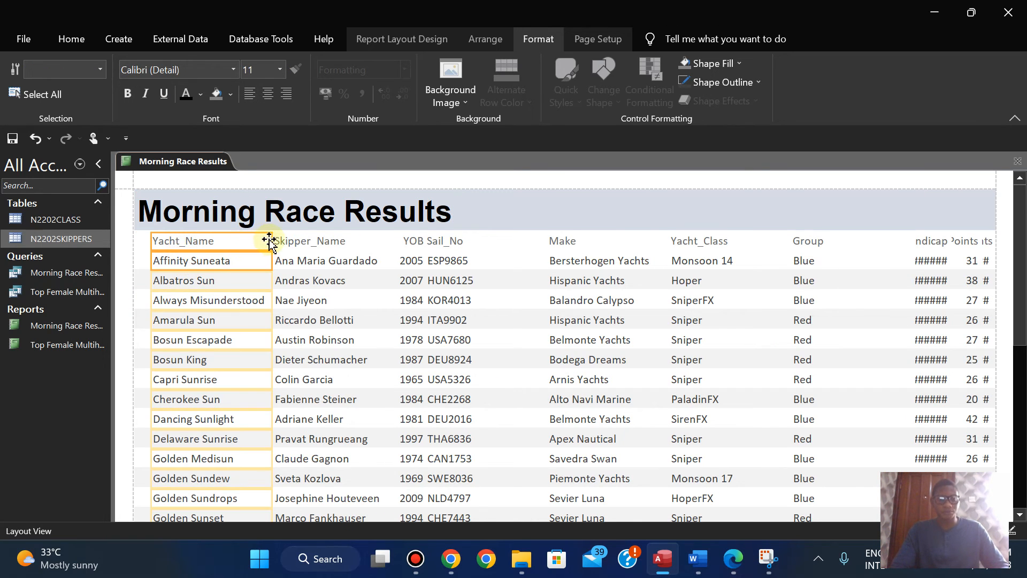
drag(271, 239, 228, 244)
click(178, 242)
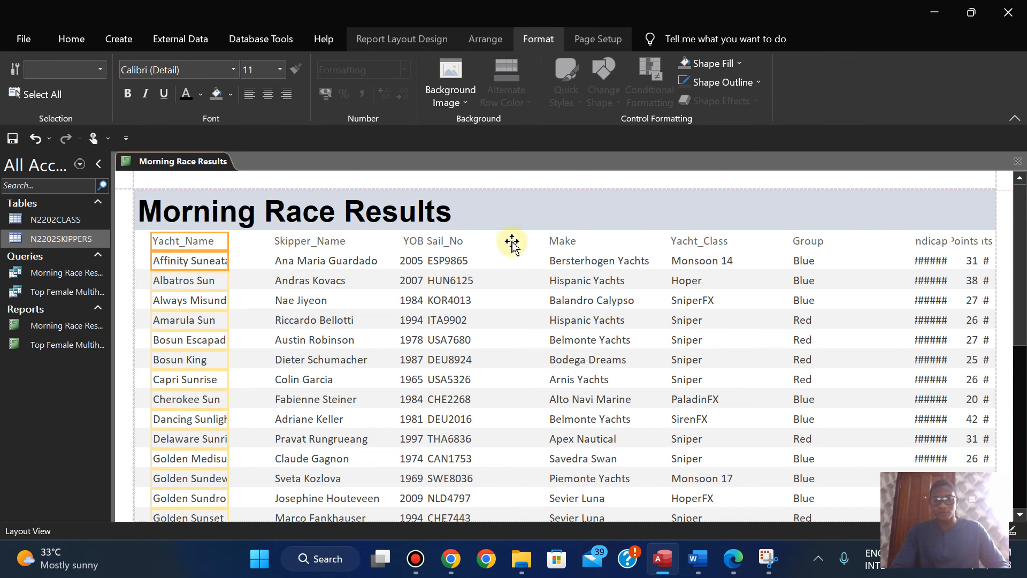
drag(508, 244, 508, 243)
Step: Shift the labels and data of Skipper_Name, YOB and Sail_No together towards the report's left margin
click(312, 243)
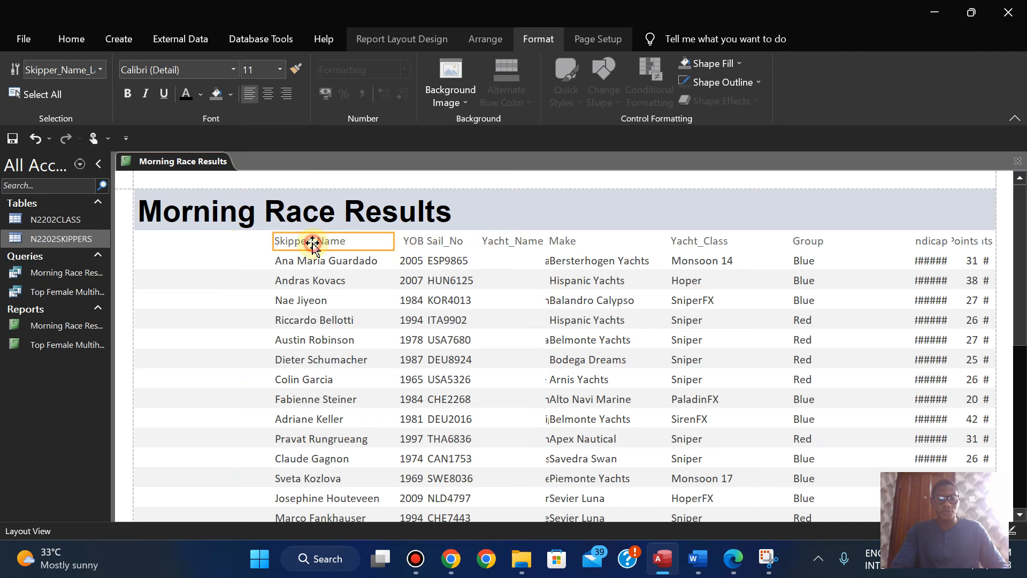
shift+click(308, 266)
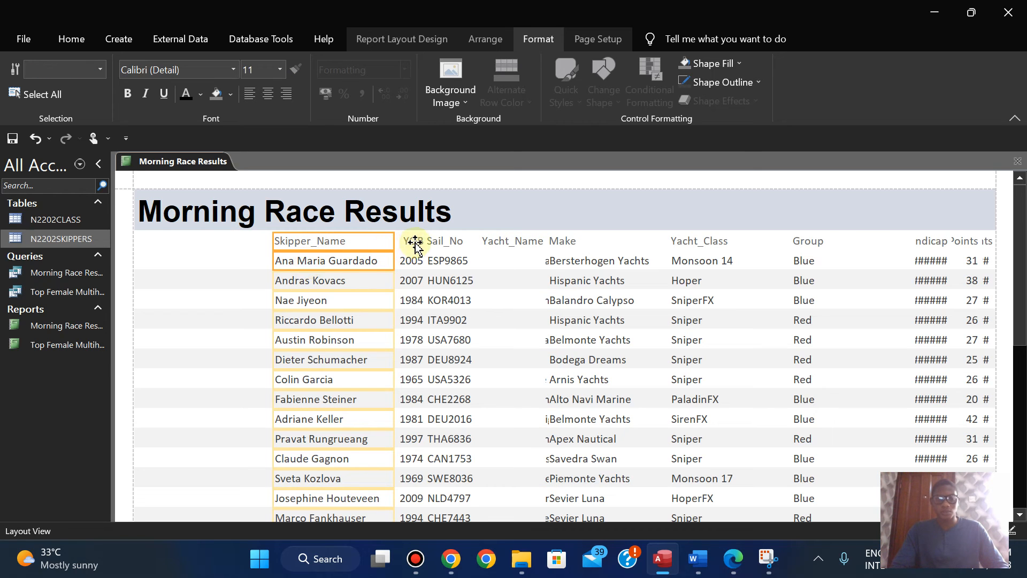
shift+click(410, 260)
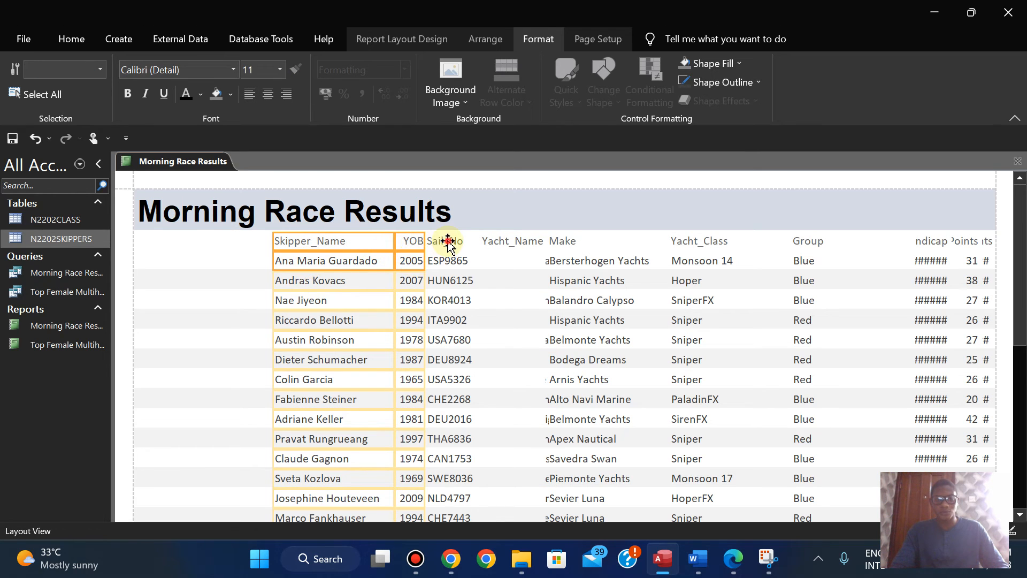
shift+click(446, 260)
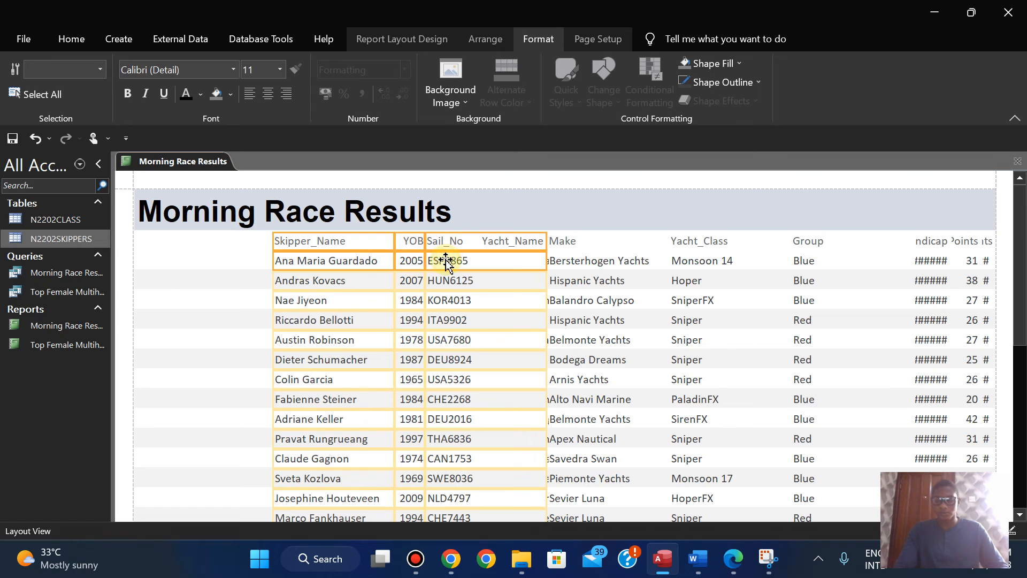
key(Left)
key(Left)
key(Left)
key(Left)
key(Left)
key(Left)
key(Left)
key(Left)
key(Left)
key(Left)
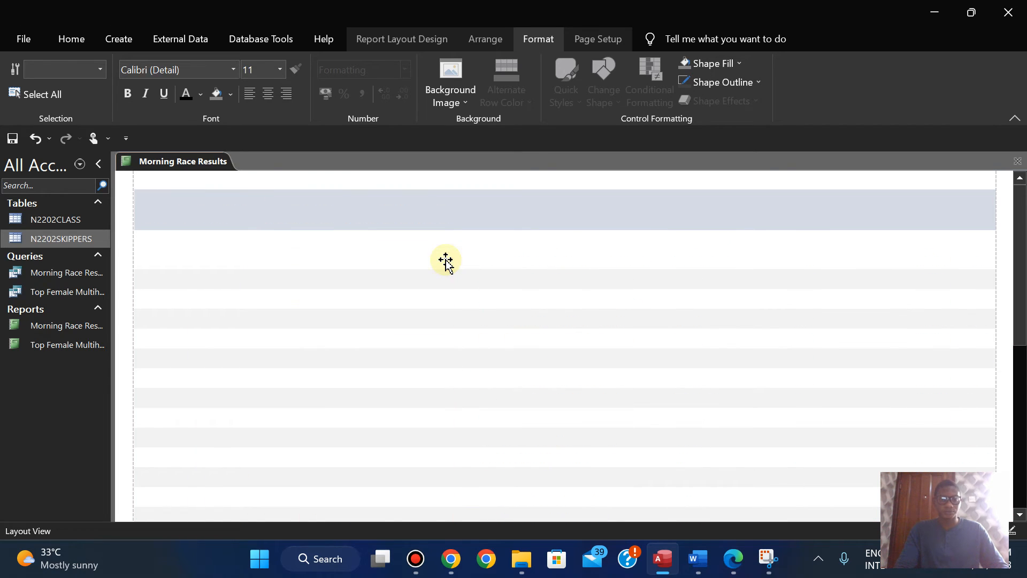
key(Left)
key(Left)
key(Left)
key(Left)
key(Left)
key(Right)
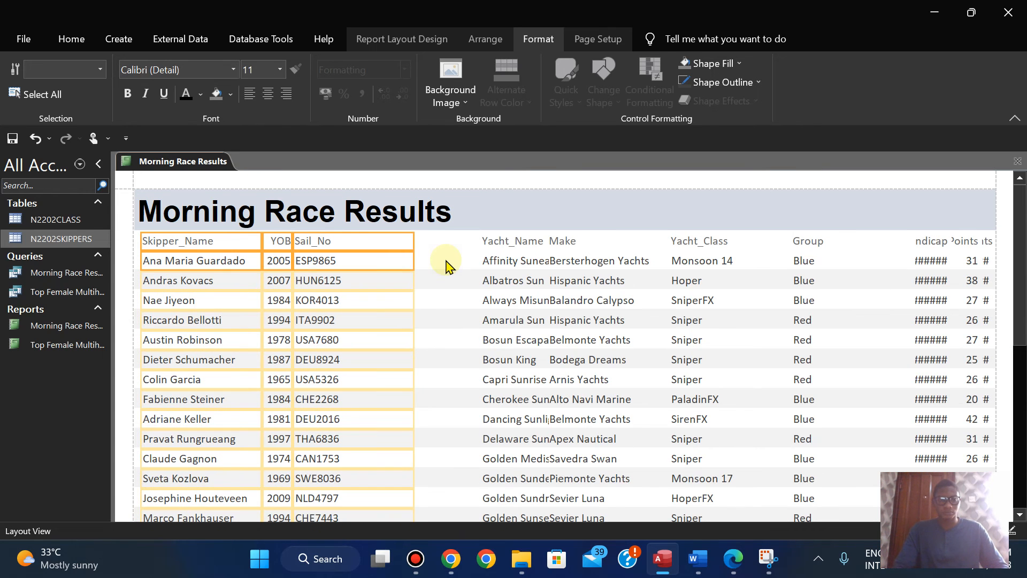
click(442, 294)
Step: Pull in the left edge of the Sail_No label and data to leave a gap after YOB
click(332, 241)
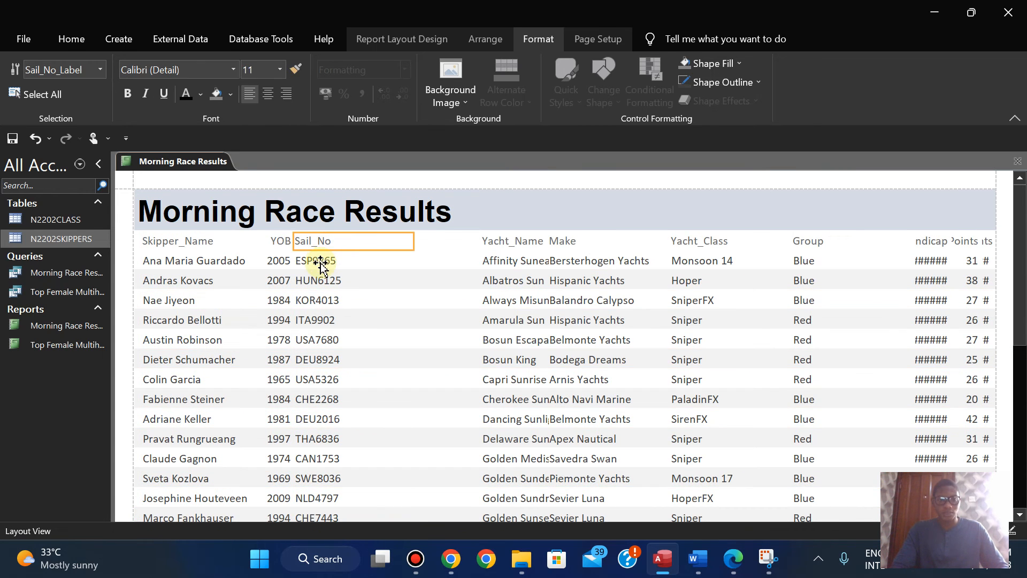
ctrl+click(321, 261)
drag(294, 241, 317, 240)
Step: Left-align the YOB label and data and widen the column slightly
click(275, 244)
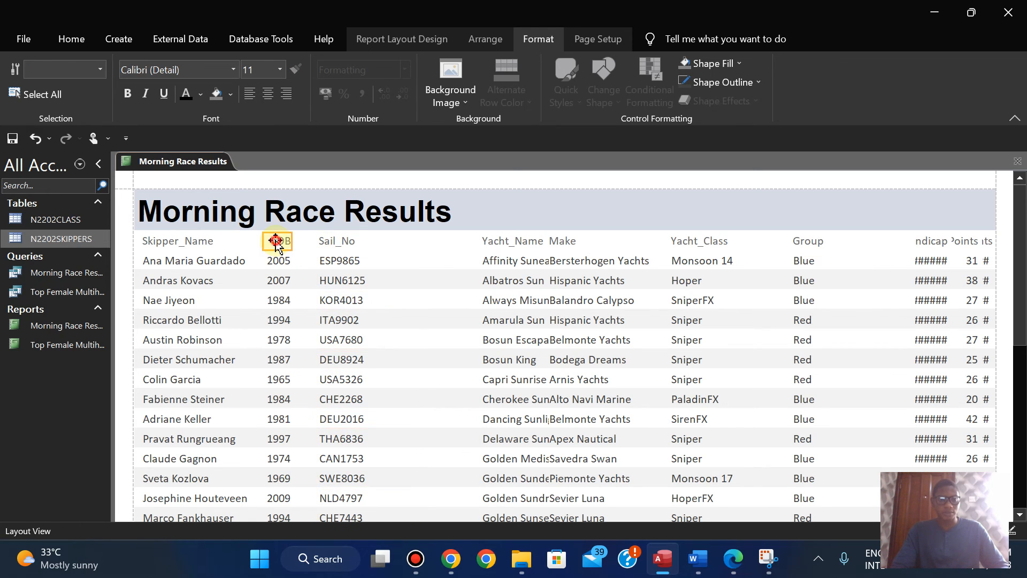
ctrl+click(277, 260)
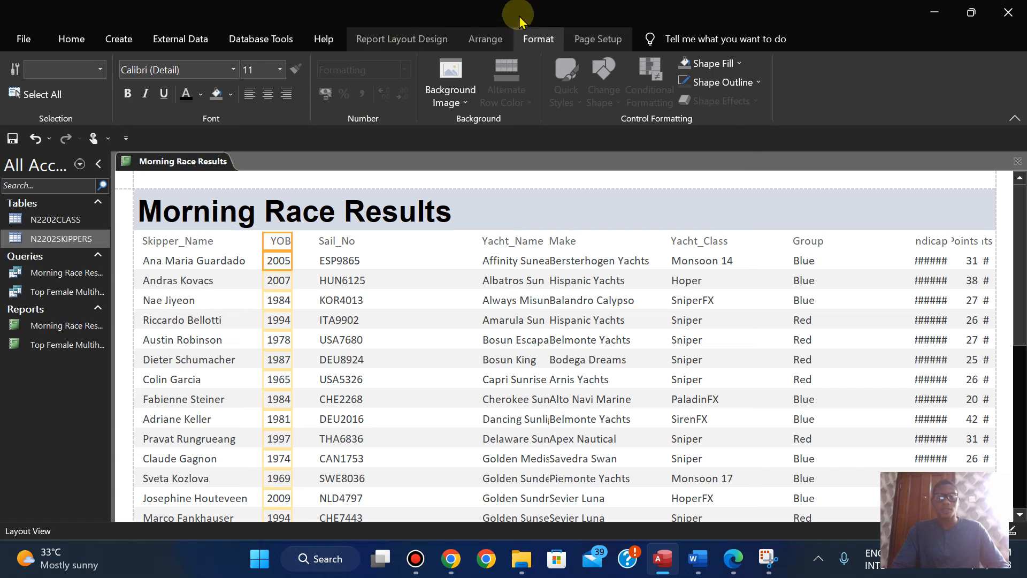
click(250, 94)
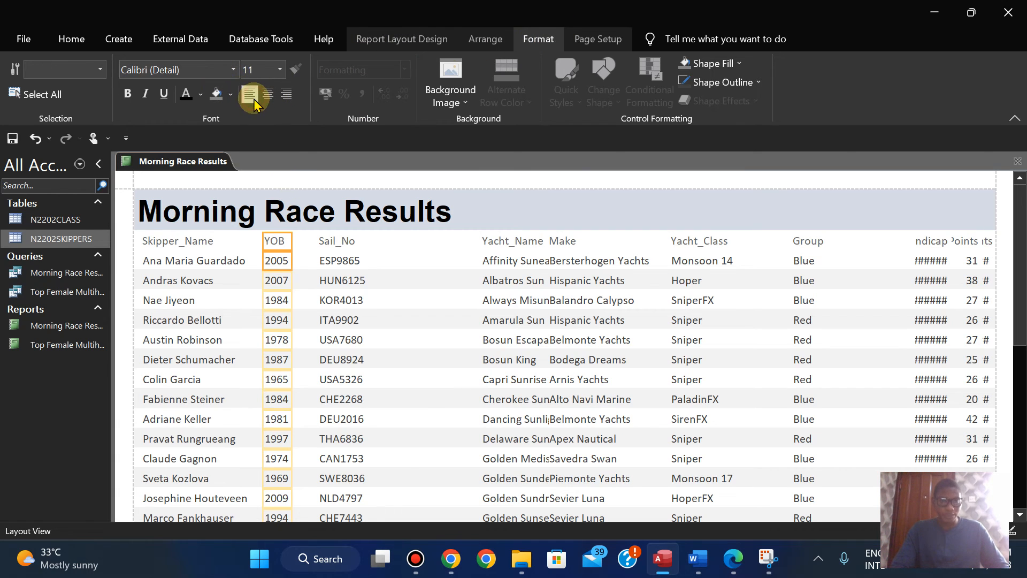
drag(292, 241, 300, 241)
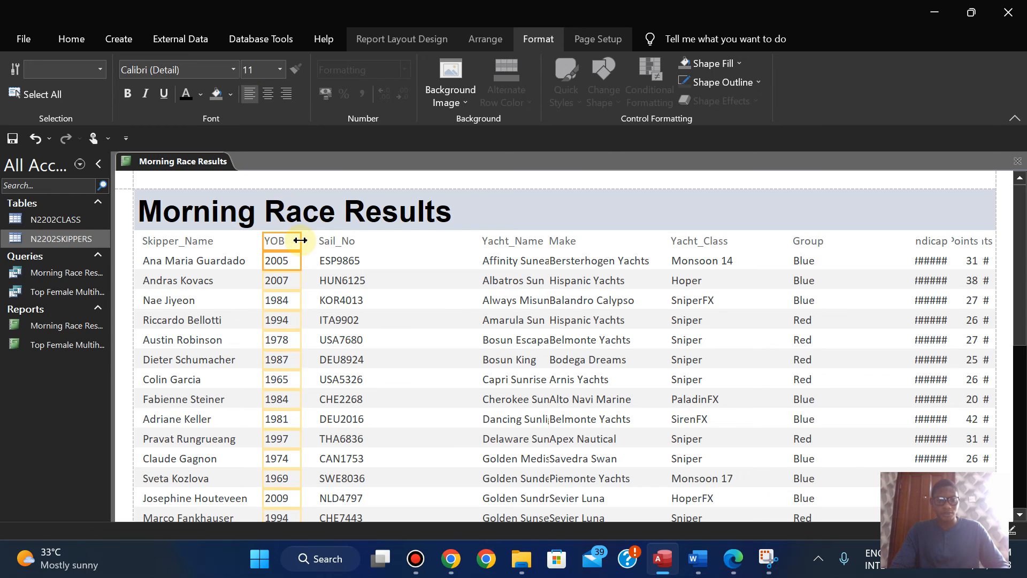
Step: Narrow the Sail_No label and data from their right edge to fit the sail numbers
click(329, 247)
click(332, 265)
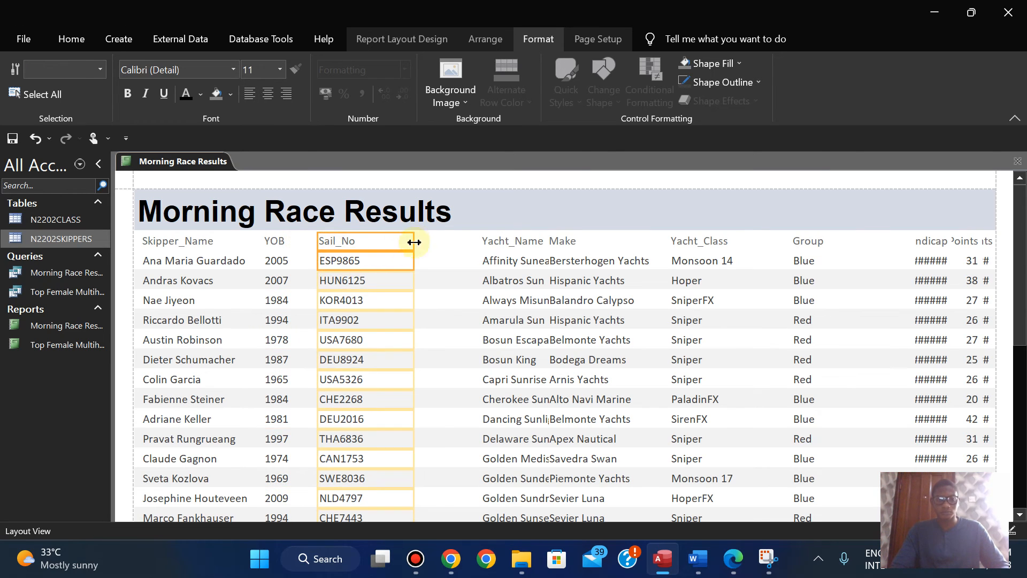
drag(415, 240, 380, 240)
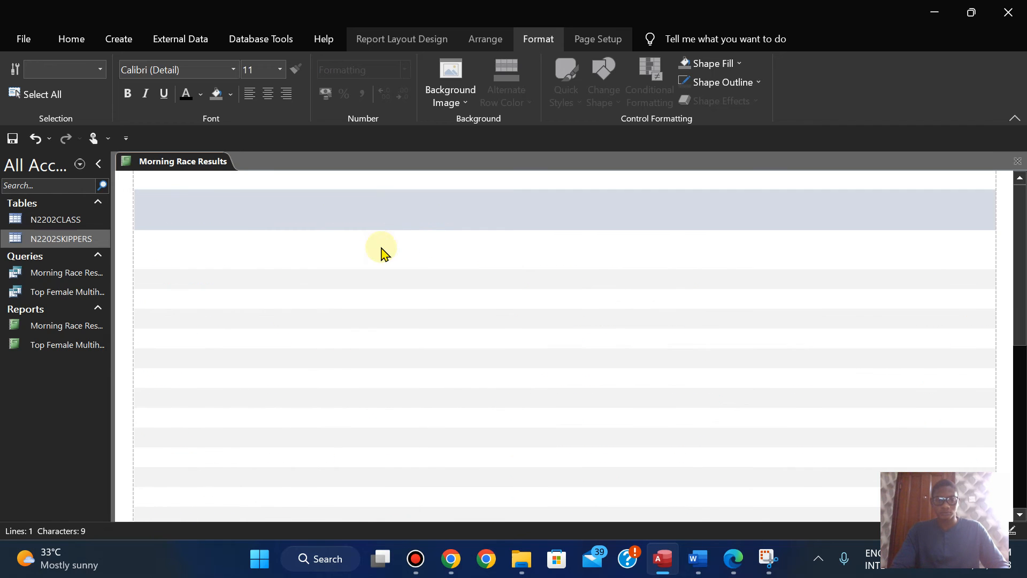
Step: Shift the Yacht_Name label and data together towards Sail_No and widen the column from its right edge to show more of the names
click(502, 245)
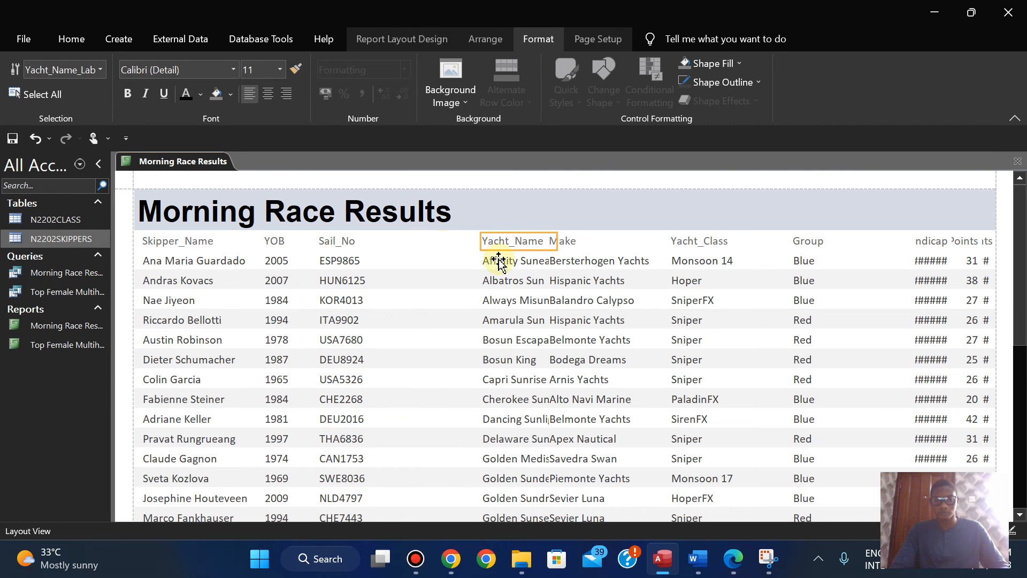
click(499, 262)
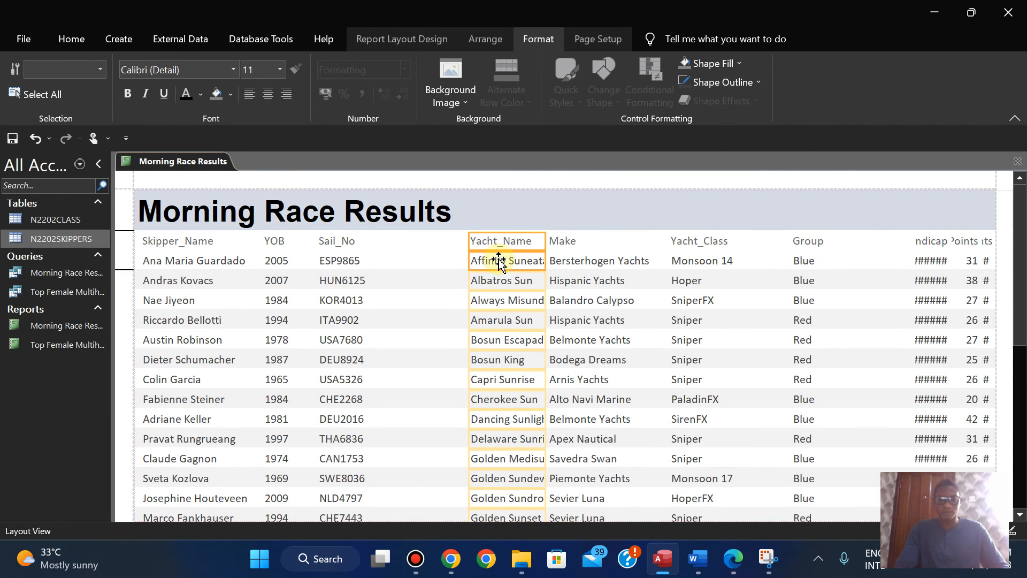
key(Left)
key(Left)
key(Left)
key(Left)
key(Left)
key(Left)
key(Left)
key(Left)
key(Left)
key(Left)
key(Left)
key(Left)
key(Left)
key(Left)
key(Left)
key(Left)
key(Left)
key(Left)
key(Left)
key(Left)
key(Left)
key(Left)
key(Left)
key(Left)
key(Left)
key(Left)
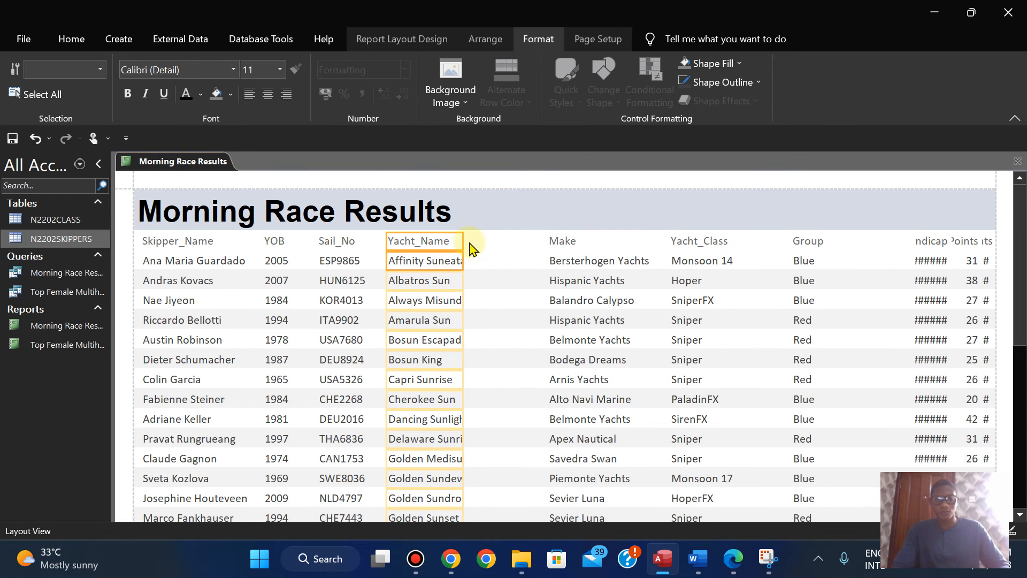
drag(464, 241, 487, 240)
Step: Shift the Make label and data together leftwards so the column sits just after Yacht_Name
click(559, 241)
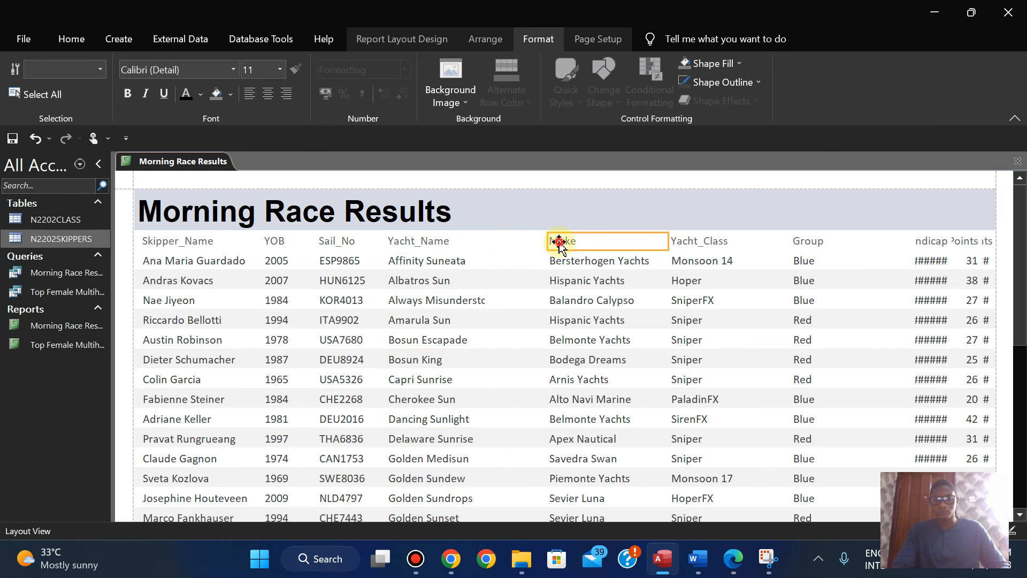
ctrl+click(563, 266)
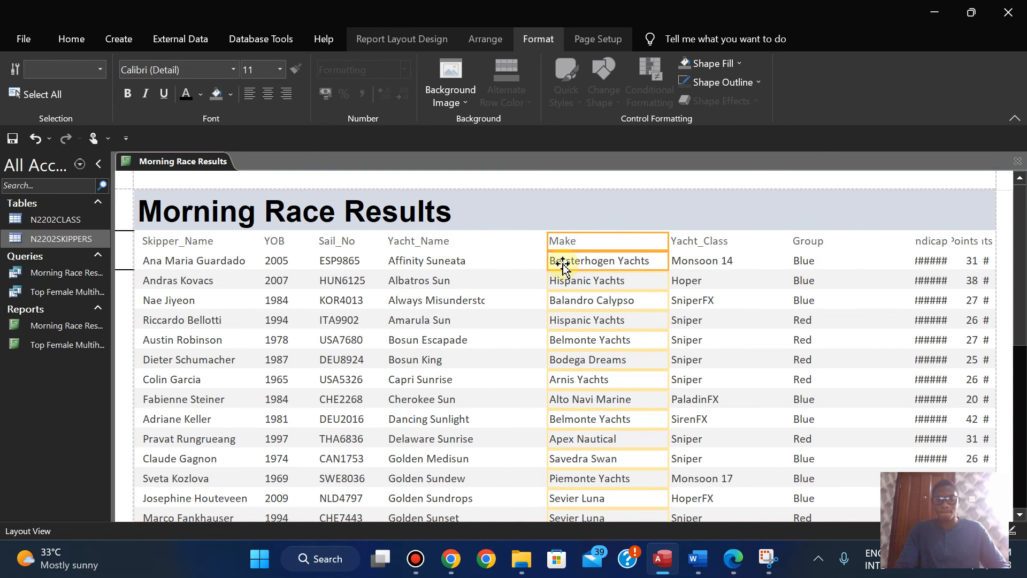
key(Left)
key(Left)
key(Left)
key(Left)
key(Left)
key(Left)
key(Left)
key(Left)
key(Left)
key(Left)
key(Left)
key(Left)
key(Left)
key(Left)
key(Left)
key(Left)
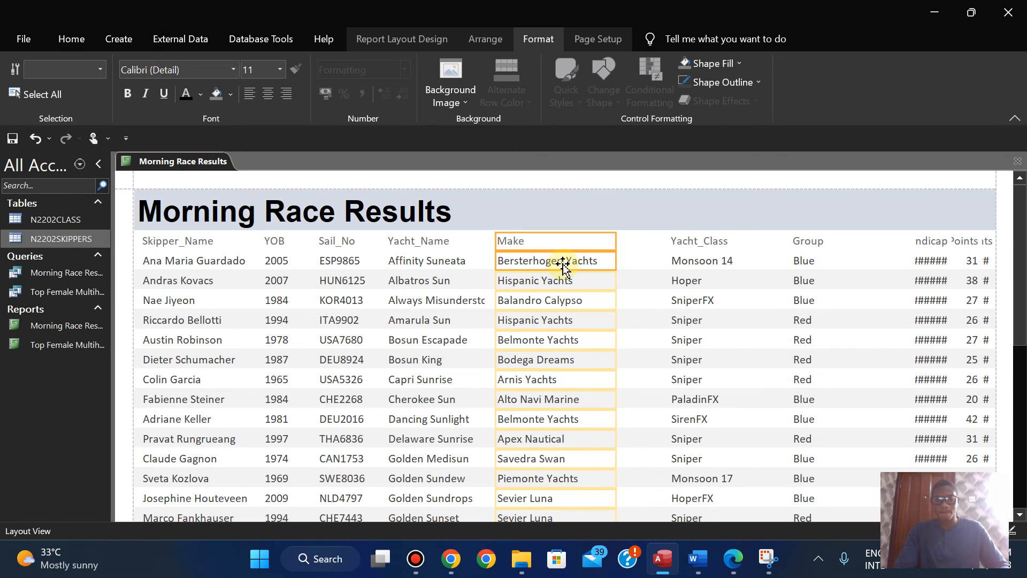
Step: Shift the Yacht_Class label and data towards Make and narrow the column from its right edge
click(684, 241)
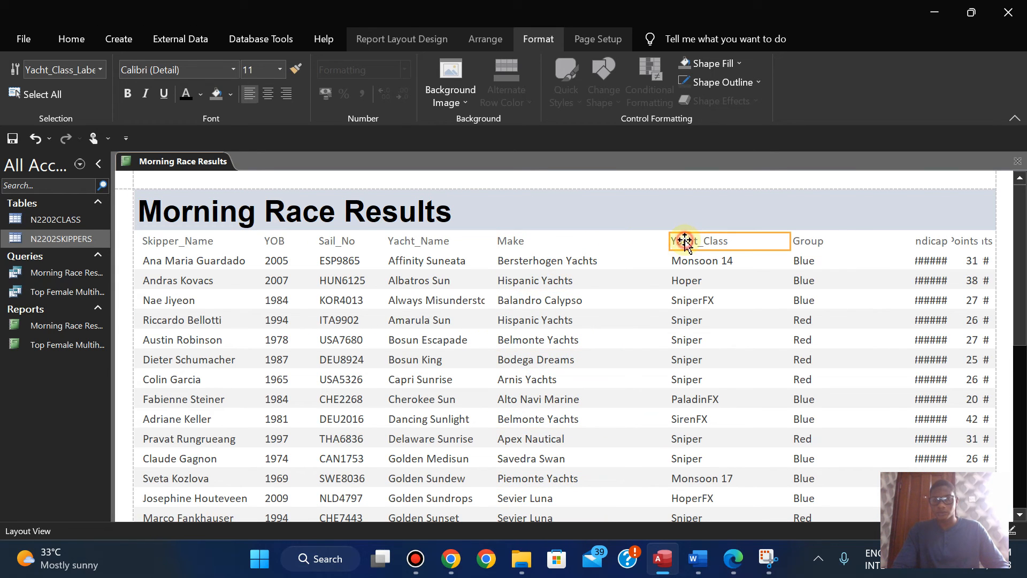
ctrl+click(677, 261)
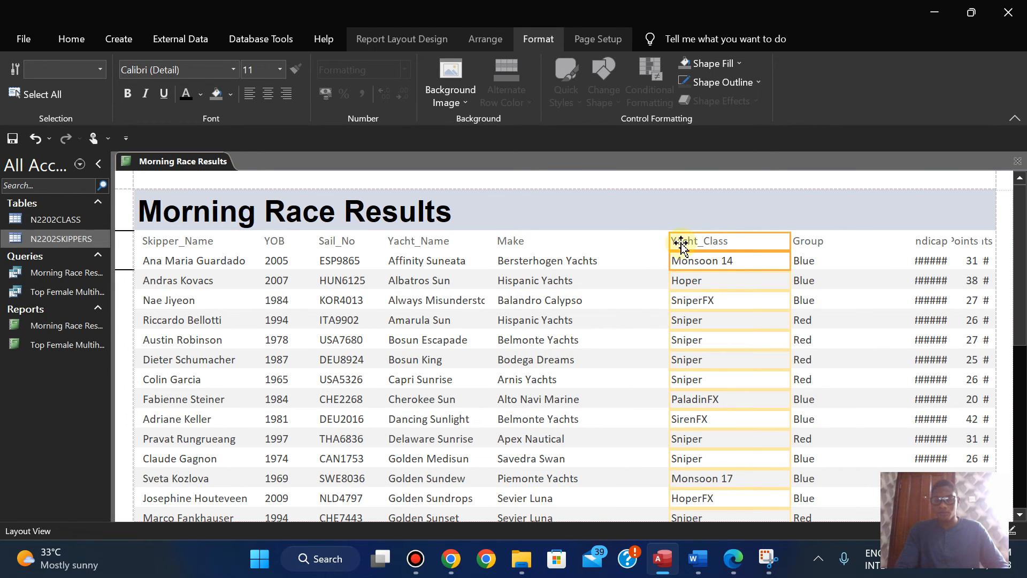
key(Left)
key(Left)
key(Left)
key(Left)
key(Left)
key(Left)
key(Left)
key(Left)
key(Left)
key(Left)
key(Left)
key(Left)
key(Left)
key(Left)
key(Left)
key(Left)
key(Left)
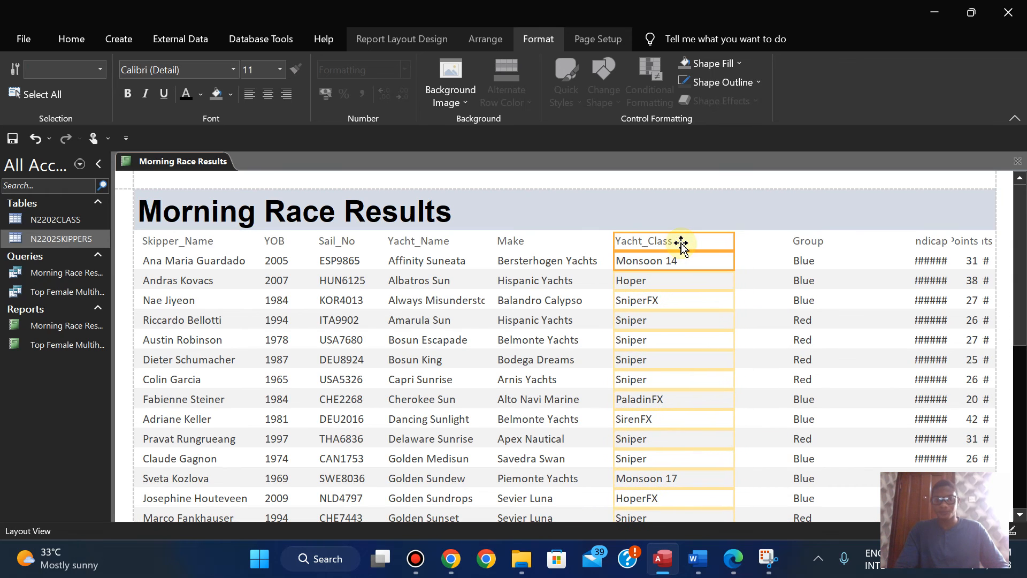
drag(734, 240, 700, 249)
Step: Shift the Group label and data towards Yacht_Class and narrow the column to fit its short values
click(796, 241)
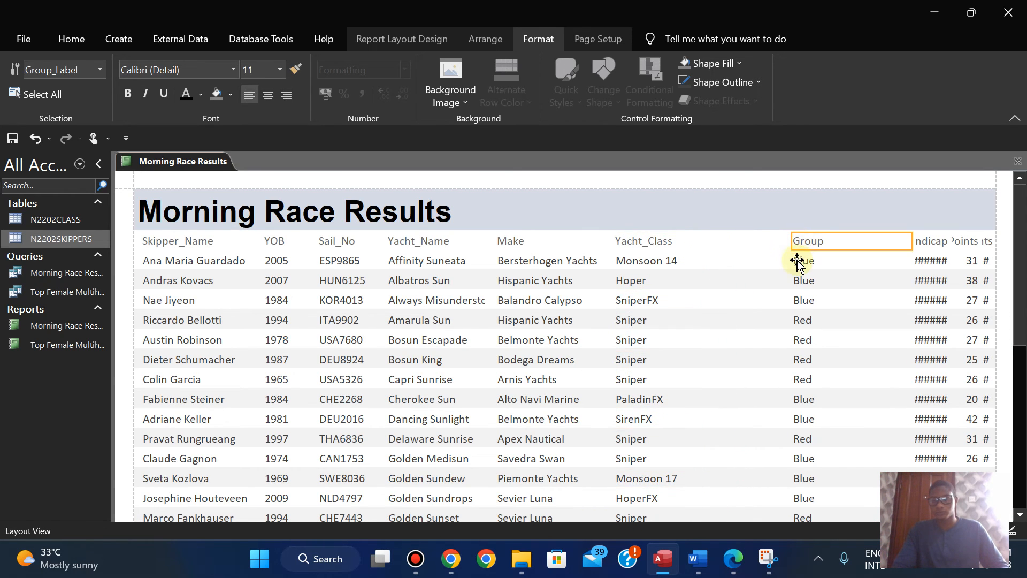
ctrl+click(797, 261)
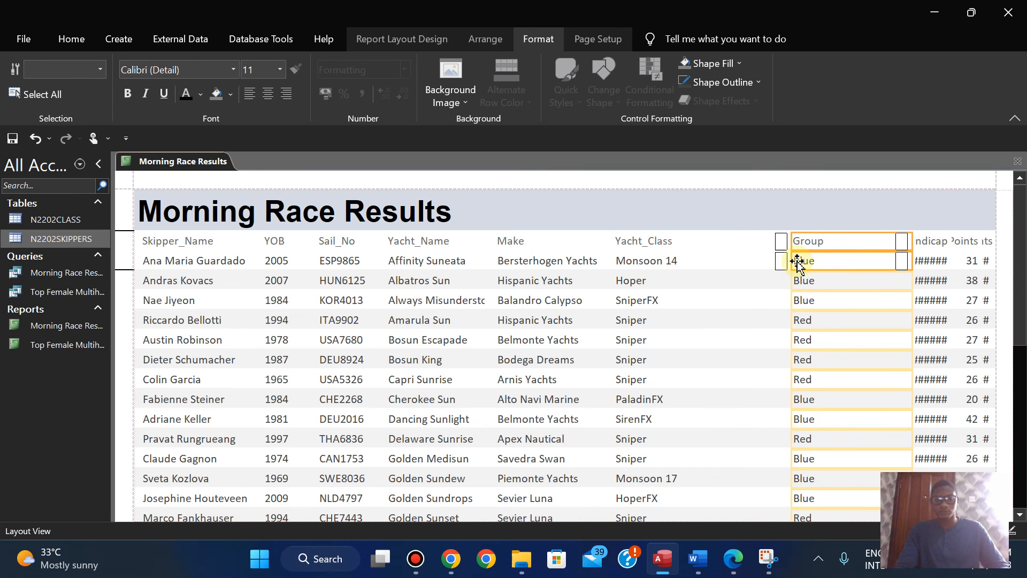
key(Left)
key(Left)
key(Left)
key(Left)
key(Left)
key(Left)
key(Left)
key(Left)
key(Left)
key(Left)
key(Left)
key(Left)
key(Left)
key(Left)
key(Left)
key(Left)
key(Left)
key(Left)
drag(838, 241, 774, 242)
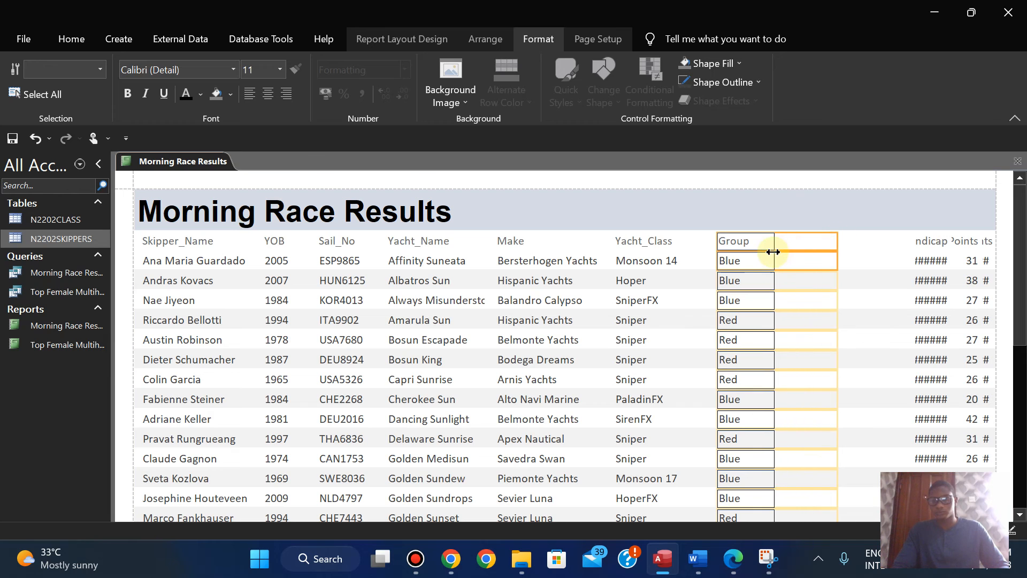
Step: Shift the Handicap label and data together leftwards so the column sits just after Group
click(917, 242)
shift+click(921, 266)
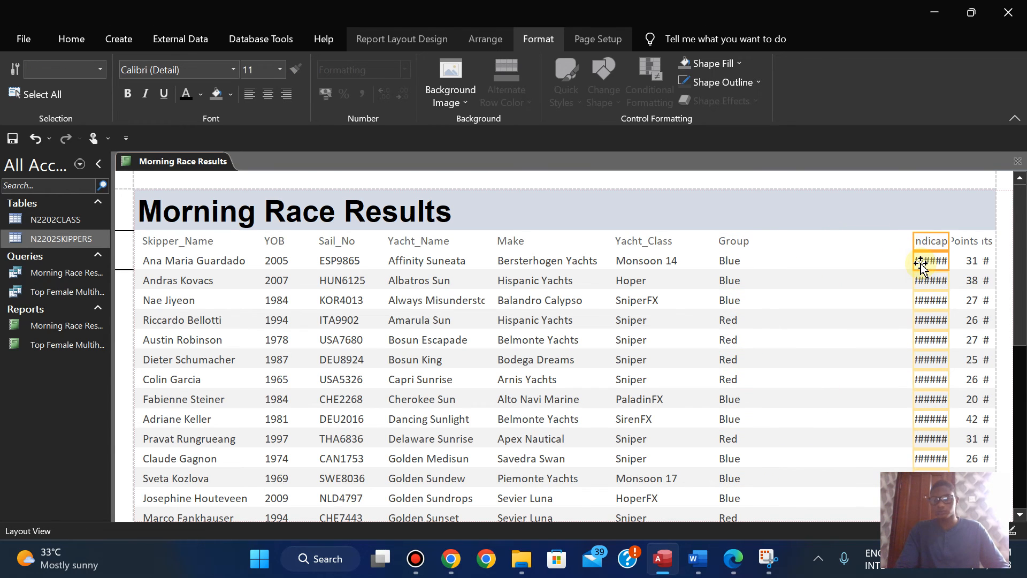
key(Left)
key(Left)
key(Left)
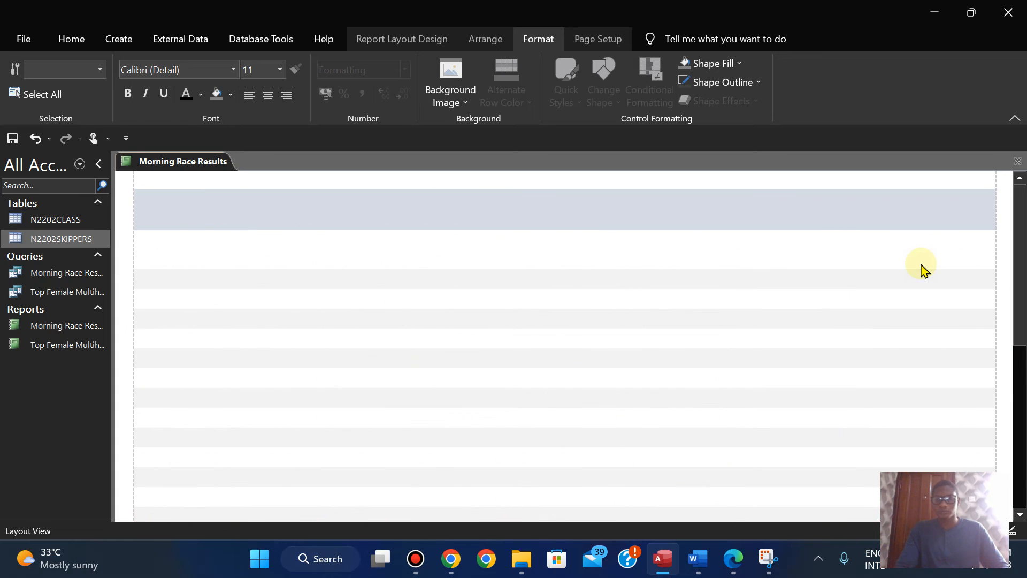
key(Left)
key(Left)
key(Left)
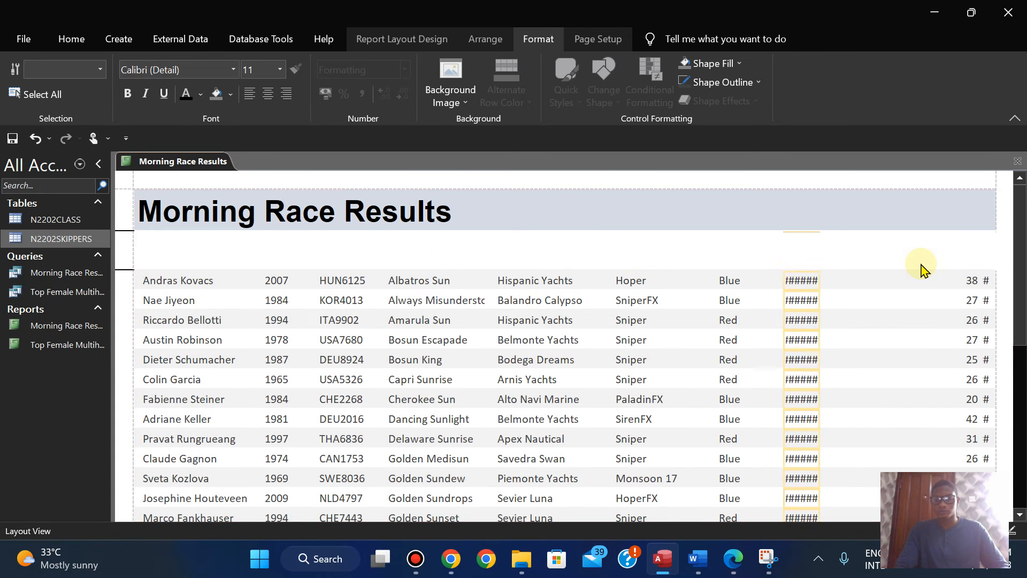
Step: Widen the Handicap column to show its label and values in full, and left-align the label and data
click(816, 240)
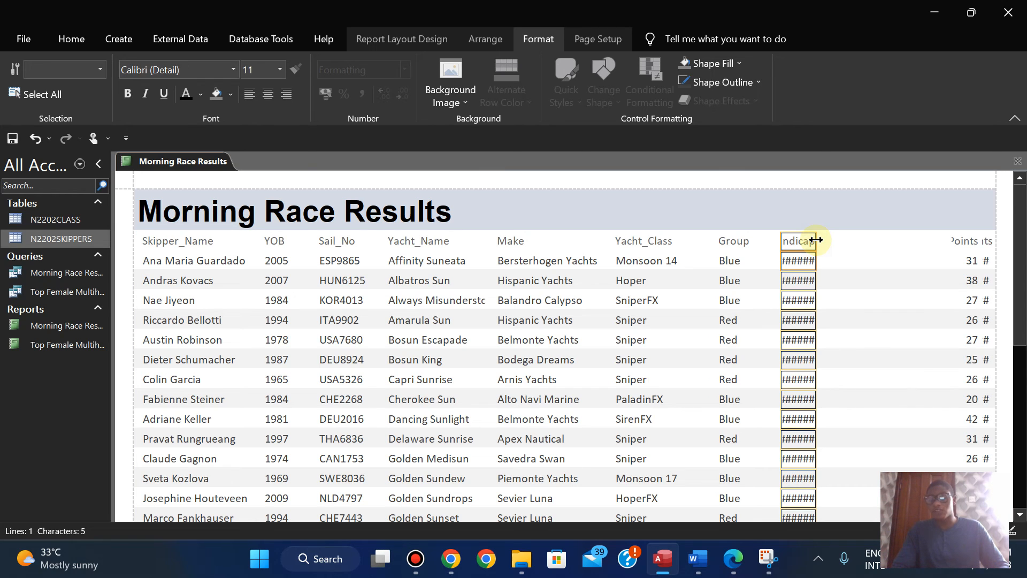
drag(818, 240, 845, 241)
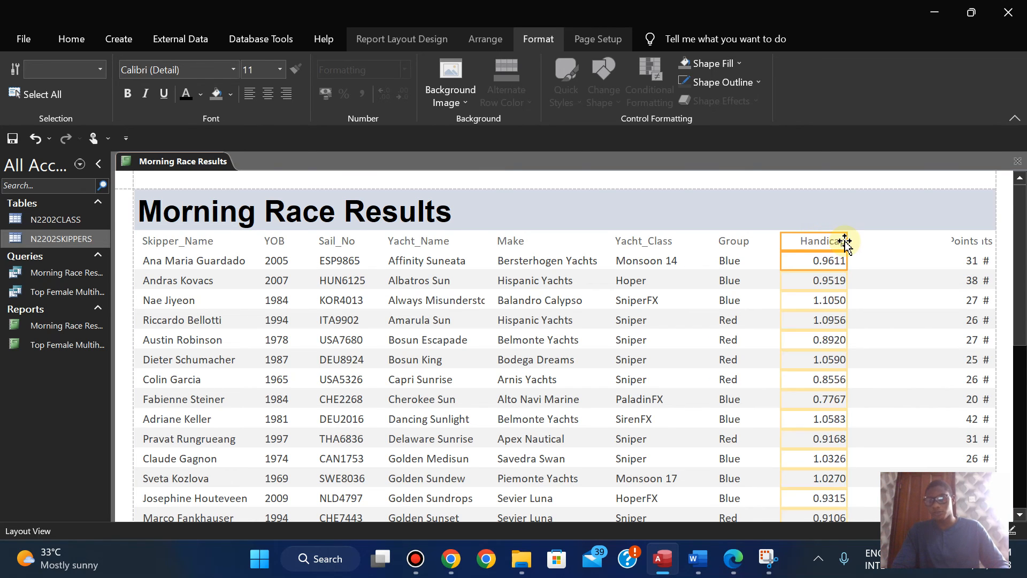
click(248, 100)
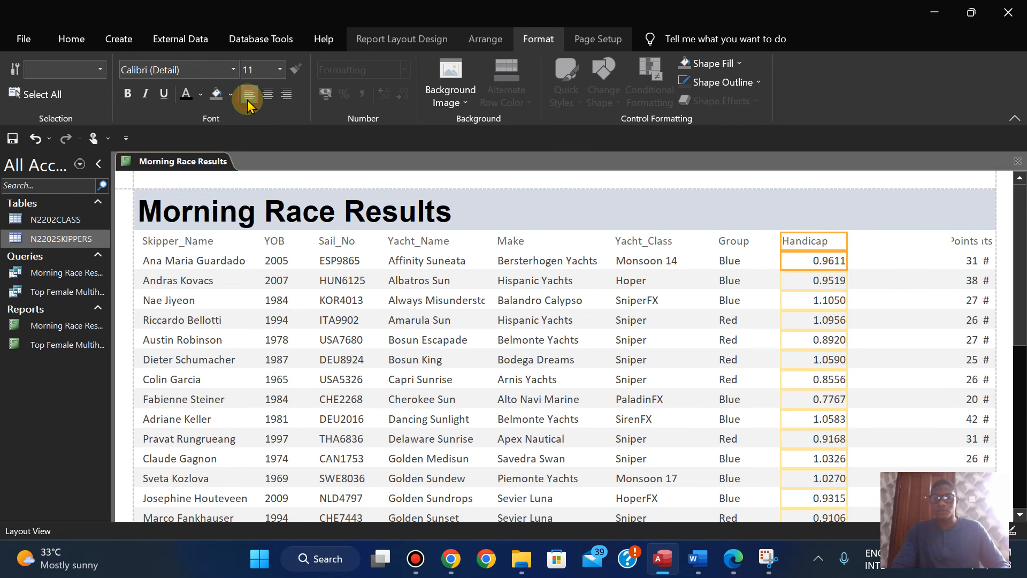
drag(847, 241, 837, 240)
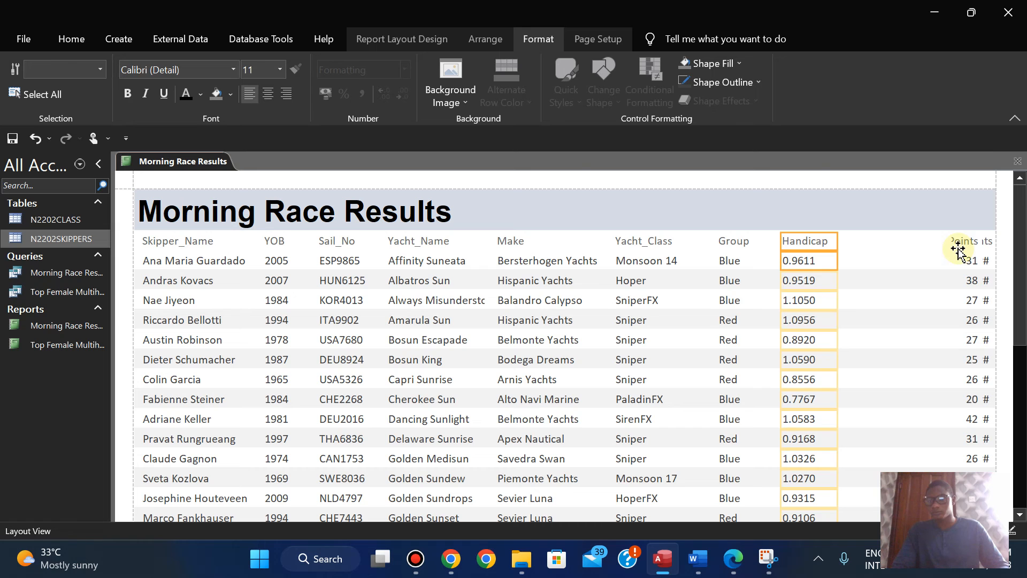
Step: Shift the Points label and data together leftwards, leaving a gap after Handicap
click(962, 243)
shift+click(969, 261)
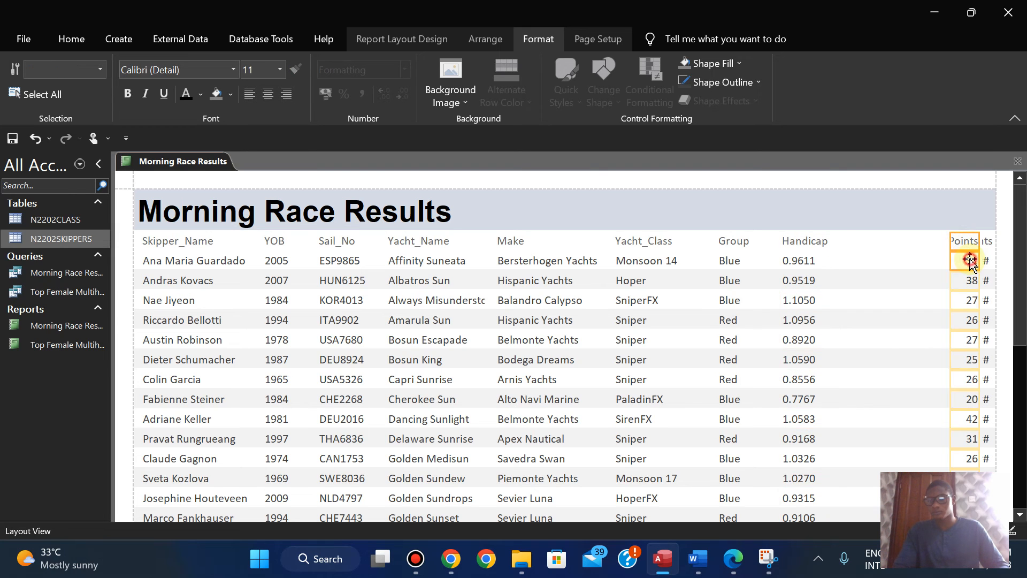
key(Left)
key(Left)
key(Left)
key(Left)
key(Left)
key(Left)
key(Left)
key(Left)
key(Left)
key(Left)
key(Left)
key(Left)
key(Left)
key(Left)
key(Left)
key(Left)
key(Left)
key(Left)
key(Left)
key(Left)
key(Right)
key(Right)
key(Right)
key(Right)
key(Right)
key(Right)
key(Right)
key(Right)
key(Right)
key(Right)
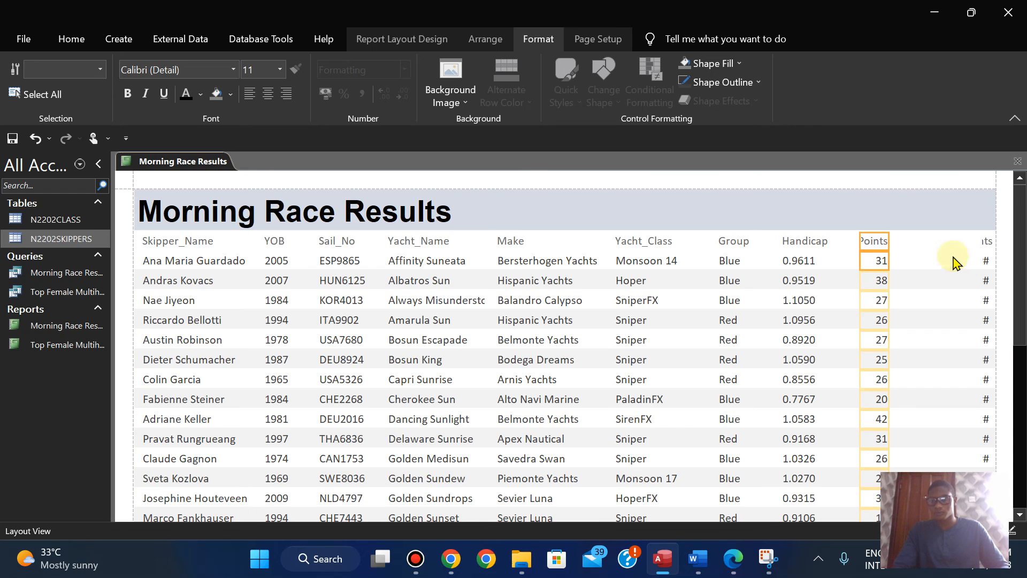
Step: Widen the Points column slightly to show its full label, and left-align the label and data
click(889, 241)
drag(905, 241, 864, 241)
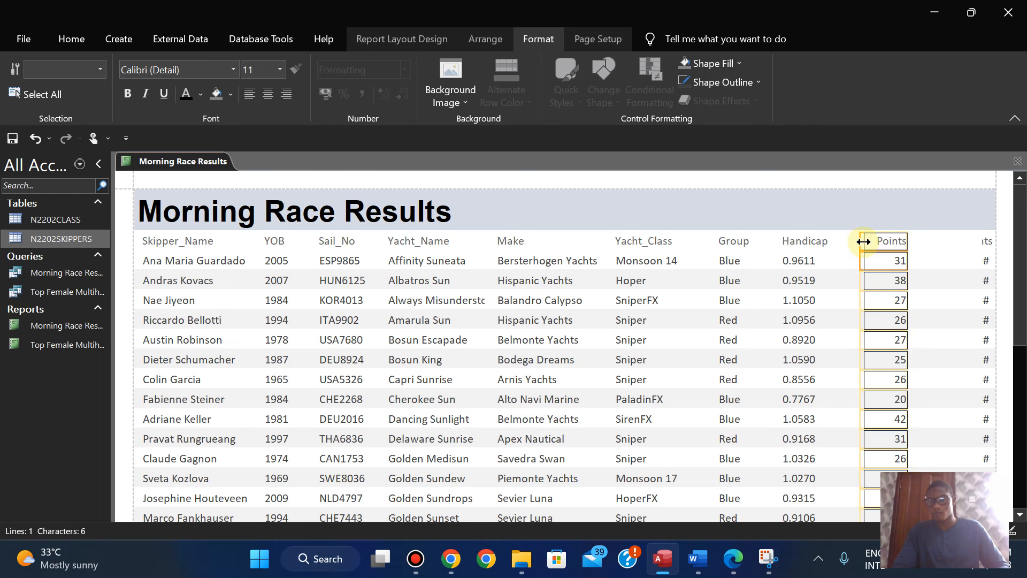
click(250, 99)
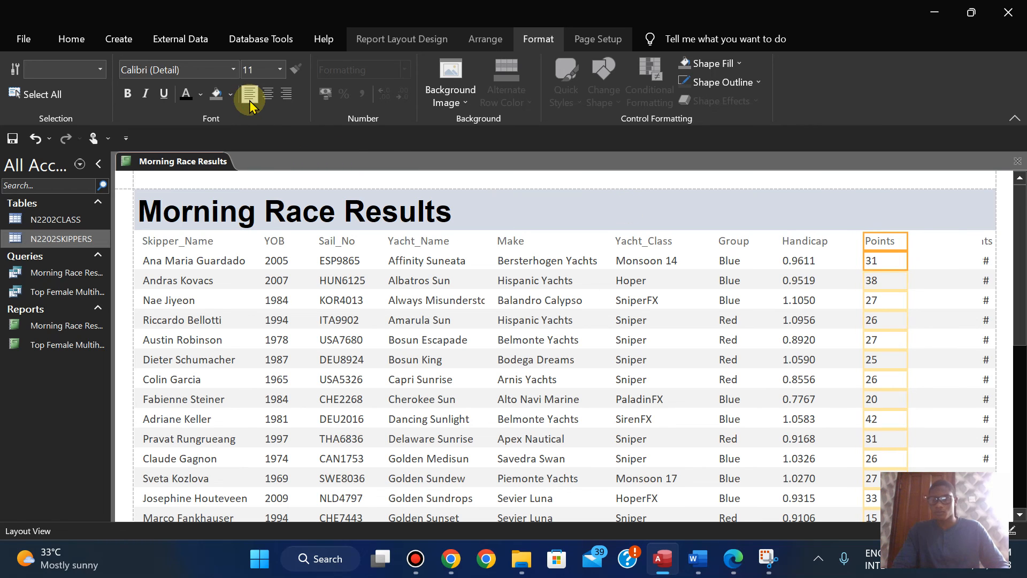
Step: Widen the New_Points column towards Points until its label and values show in full, and left-align both
click(986, 243)
ctrl+click(986, 260)
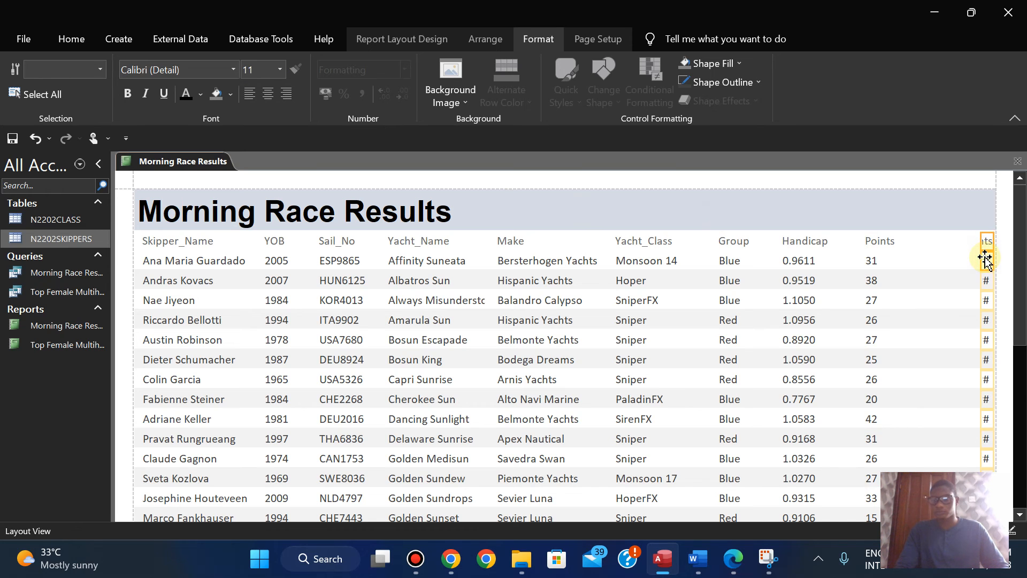
drag(986, 260, 918, 243)
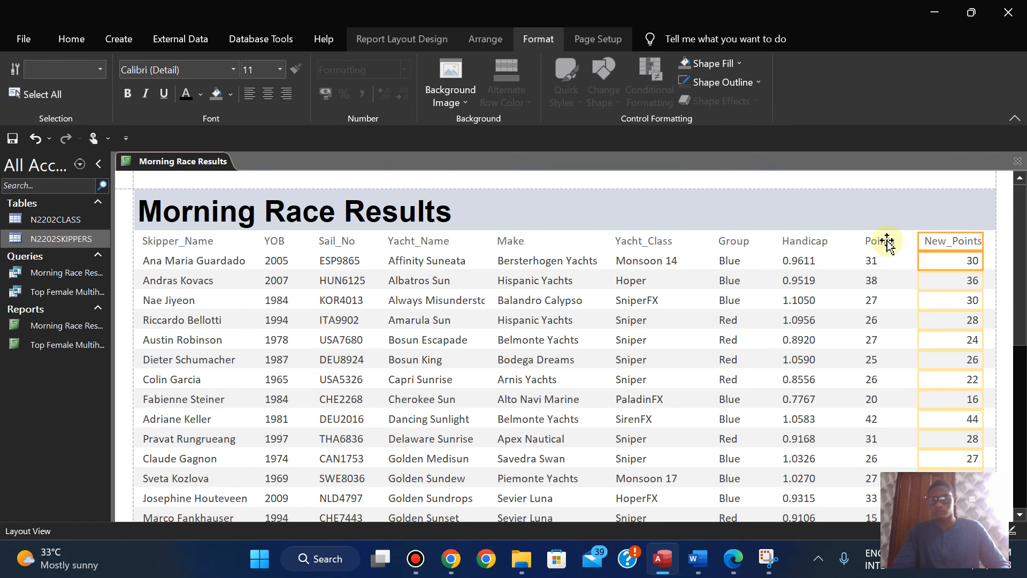
click(249, 94)
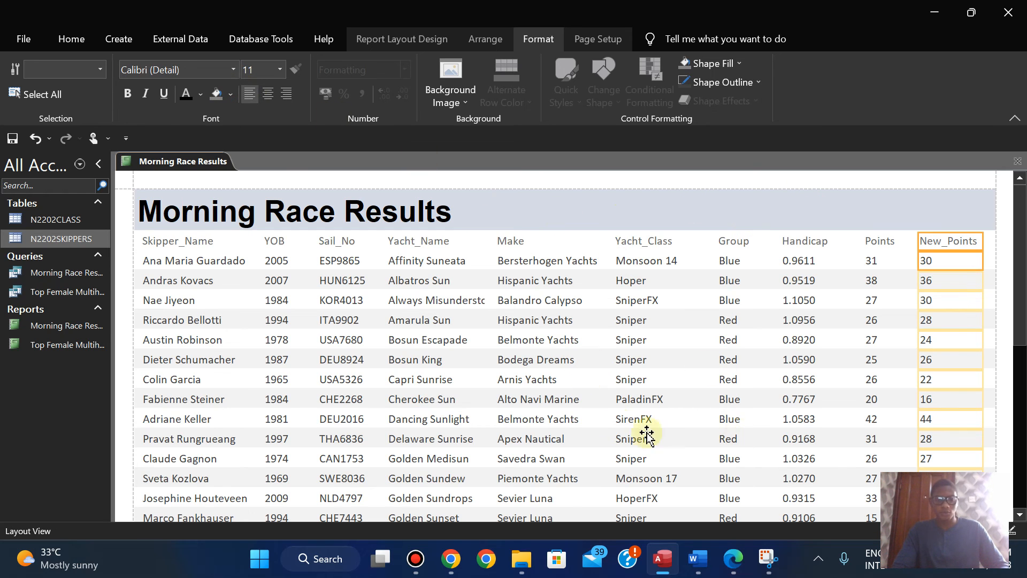
click(631, 241)
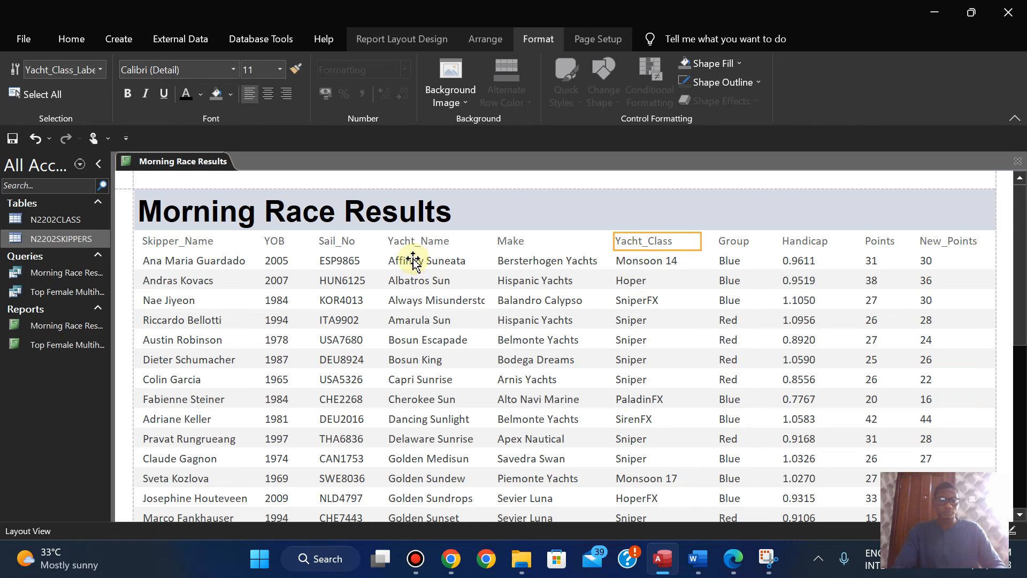
Step: Switch to the exam paper PDF in Edge and review the remaining report requirements on orientation, page fit, title and footer
click(734, 560)
key(Down)
key(Down)
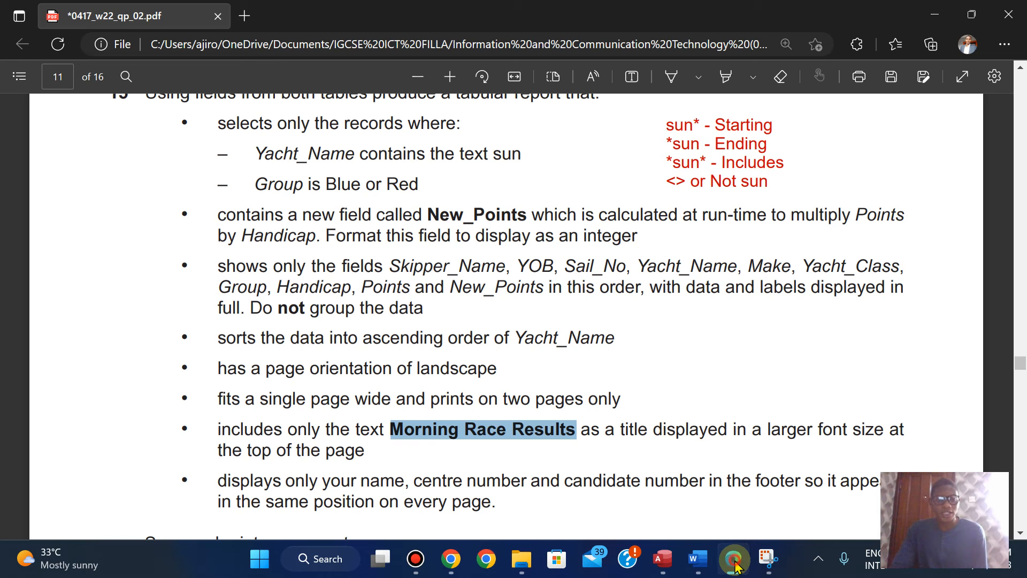
key(alt+Tab)
click(735, 566)
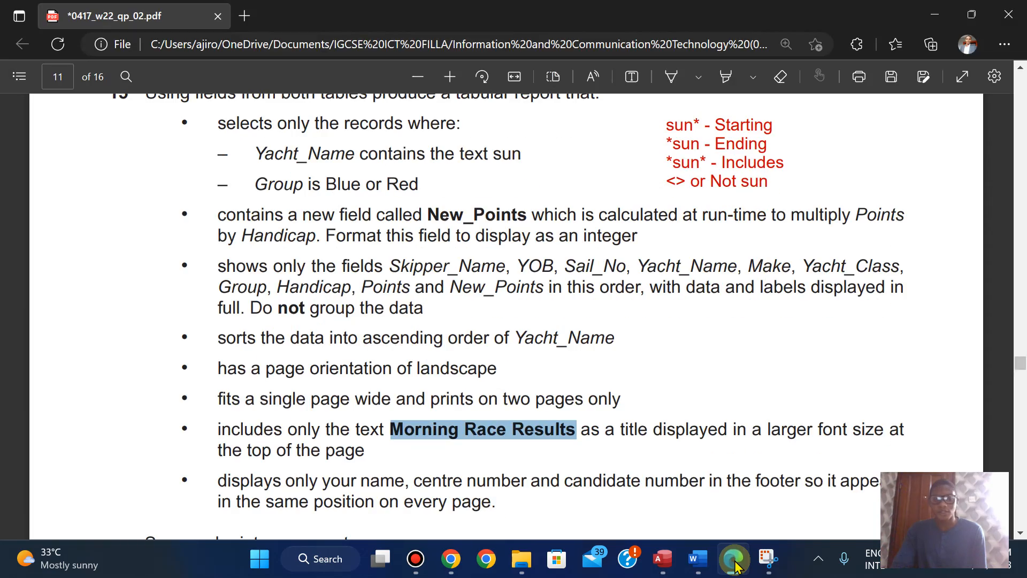
click(734, 566)
click(734, 566)
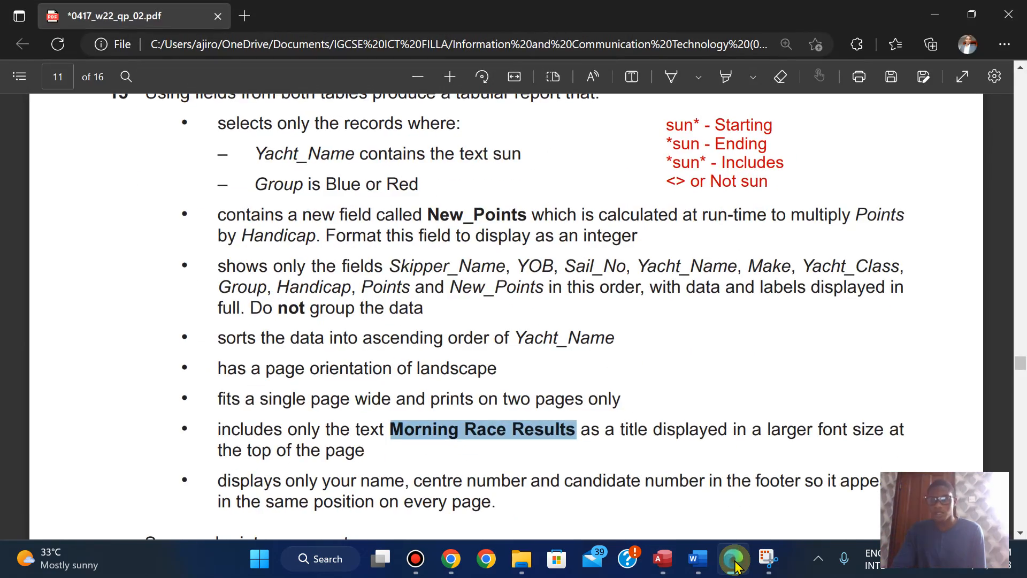
click(735, 565)
click(735, 565)
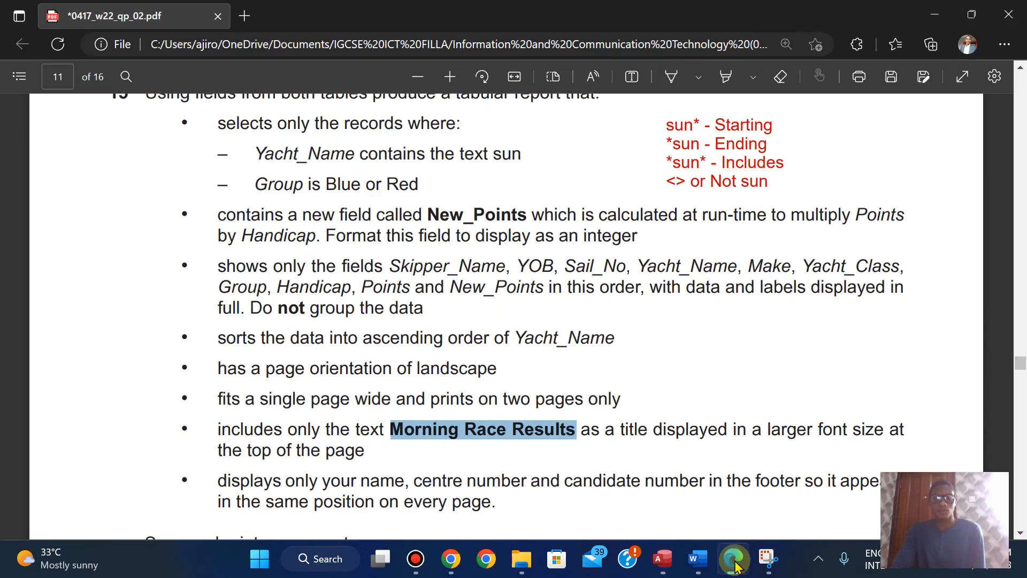
click(735, 565)
click(734, 566)
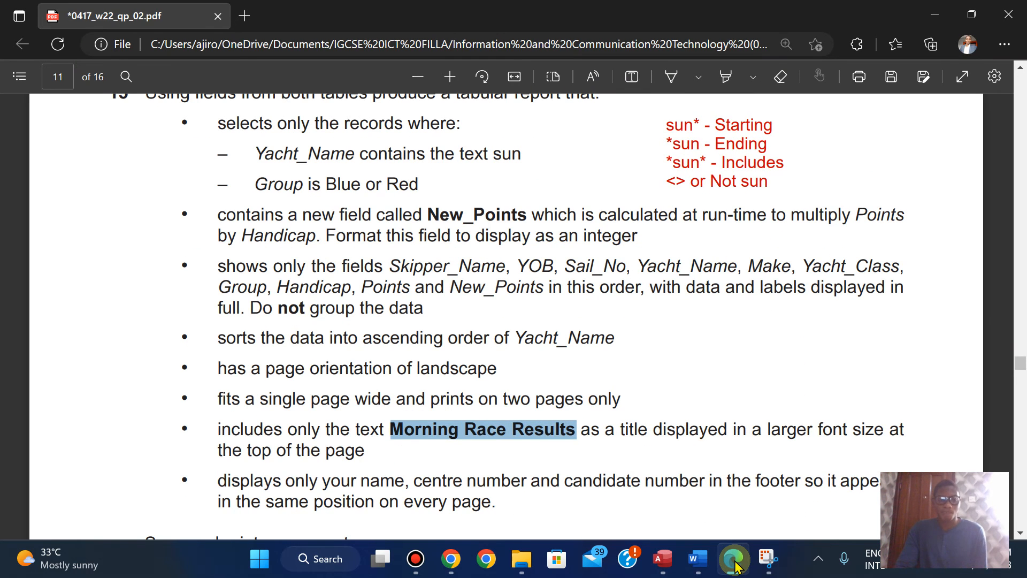
key(Down)
key(Up)
key(Down)
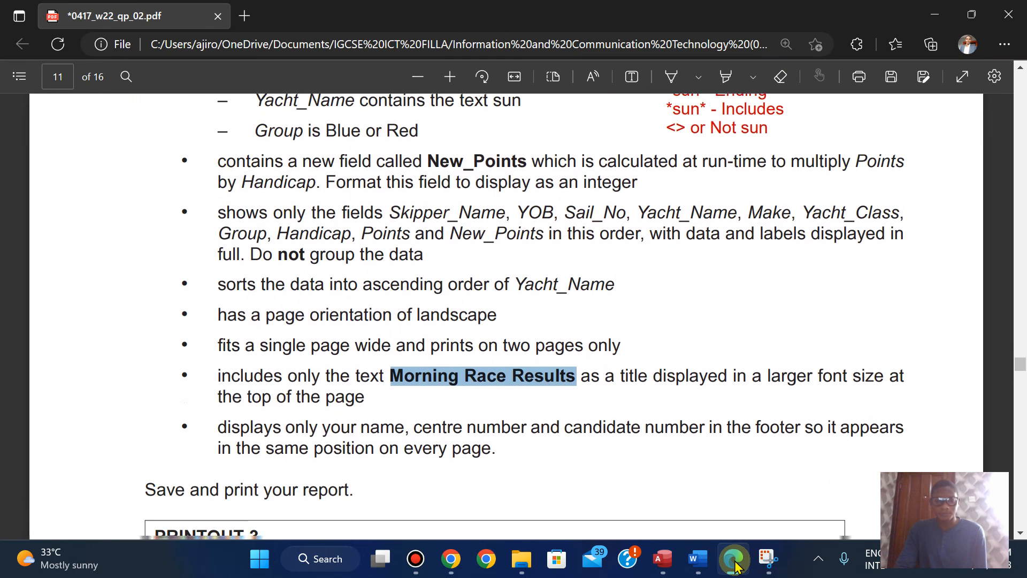
key(Down)
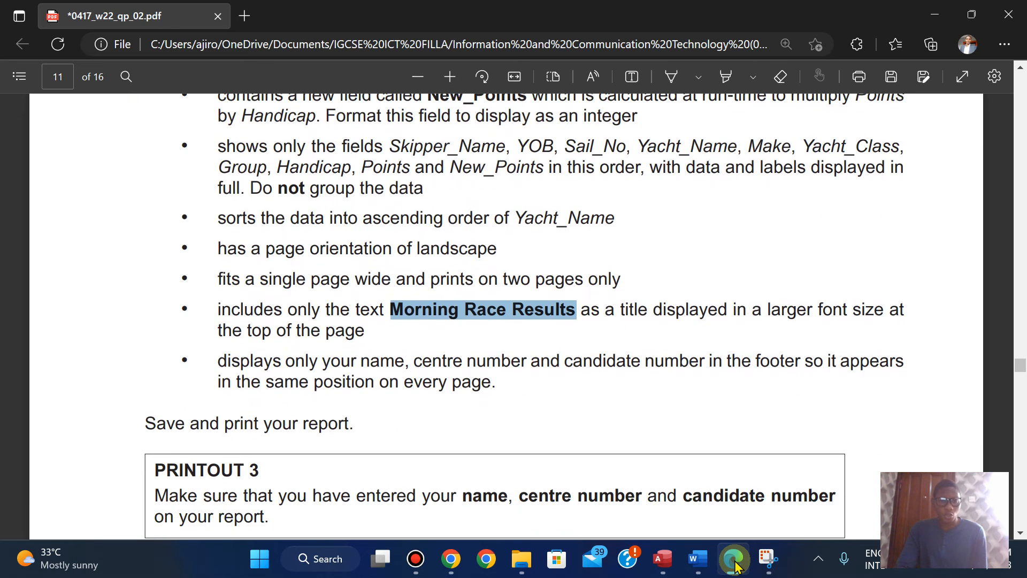
key(Up)
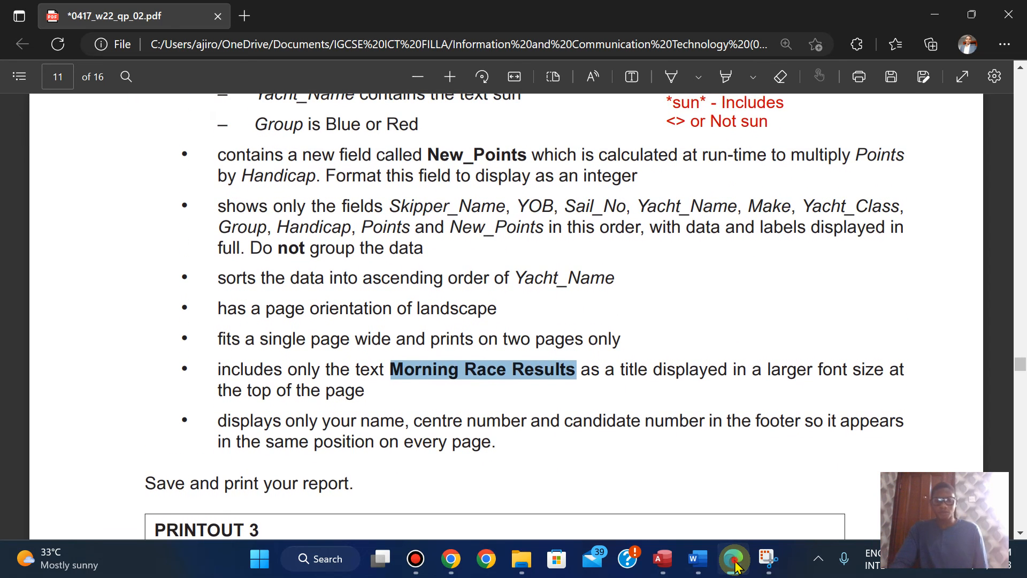
Step: Review the exam paper's report requirements again, covering the field list, sort order, landscape orientation, two-page fit, title and footer
click(734, 564)
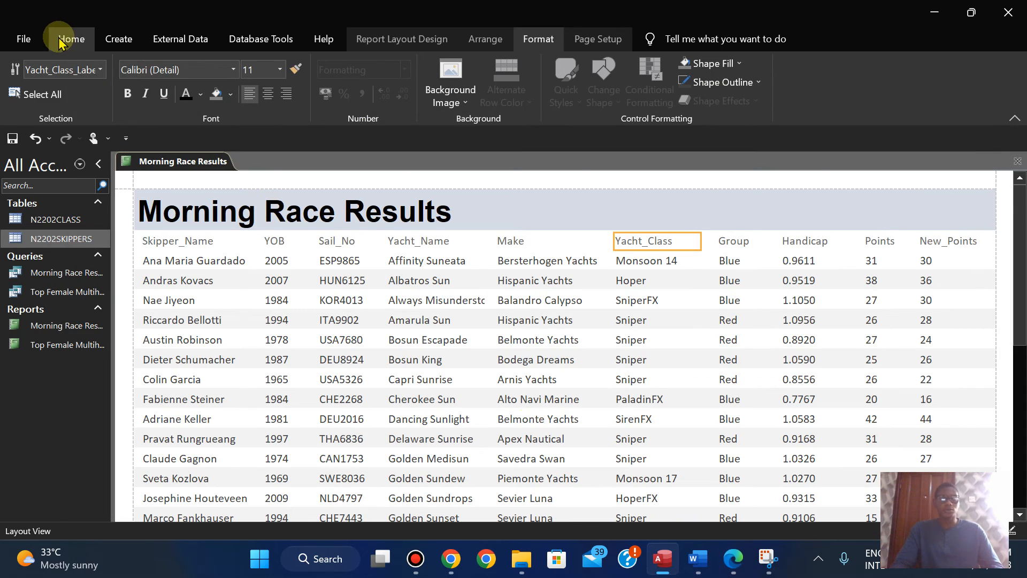
click(60, 40)
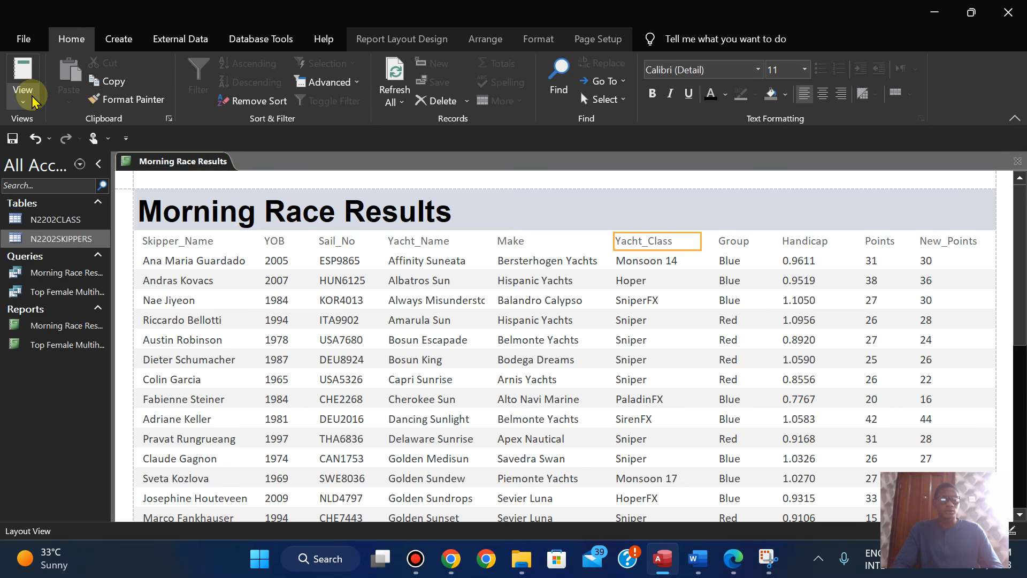
click(733, 559)
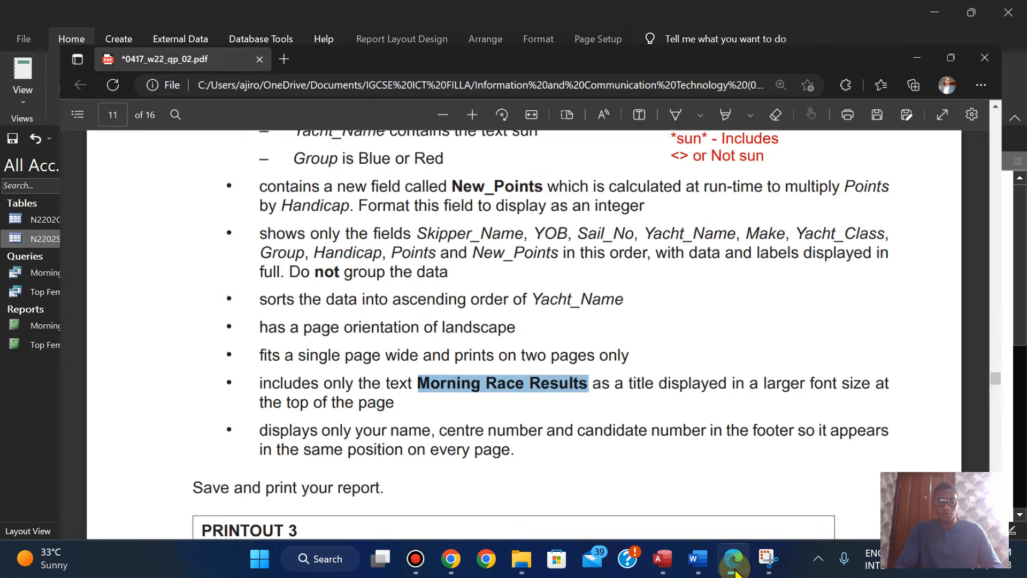
key(Down)
key(Up)
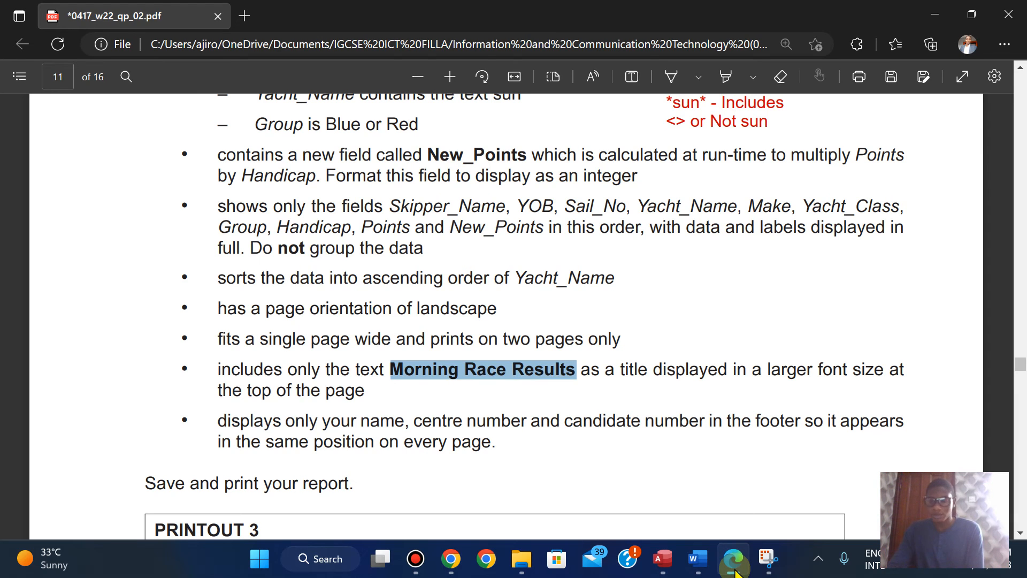
key(Up)
key(Up)
key(Up)
key(Up)
key(Up)
key(Up)
key(Up)
key(Up)
key(Up)
key(Up)
key(Up)
key(Up)
key(Up)
key(Up)
key(Up)
key(Up)
key(Up)
key(Up)
key(Up)
key(Up)
key(Up)
key(Up)
key(Down)
key(Down)
key(Down)
key(Down)
key(Down)
key(Down)
key(Down)
key(Down)
key(Down)
key(Down)
key(Down)
key(Down)
key(Down)
key(Down)
key(Down)
key(Down)
key(Down)
key(Down)
key(Down)
key(Down)
key(Down)
key(Down)
key(Down)
key(Down)
key(Down)
key(Down)
key(Down)
key(Down)
key(Down)
key(Down)
key(Down)
key(Down)
key(Up)
key(Up)
key(Up)
key(Up)
key(Up)
key(Up)
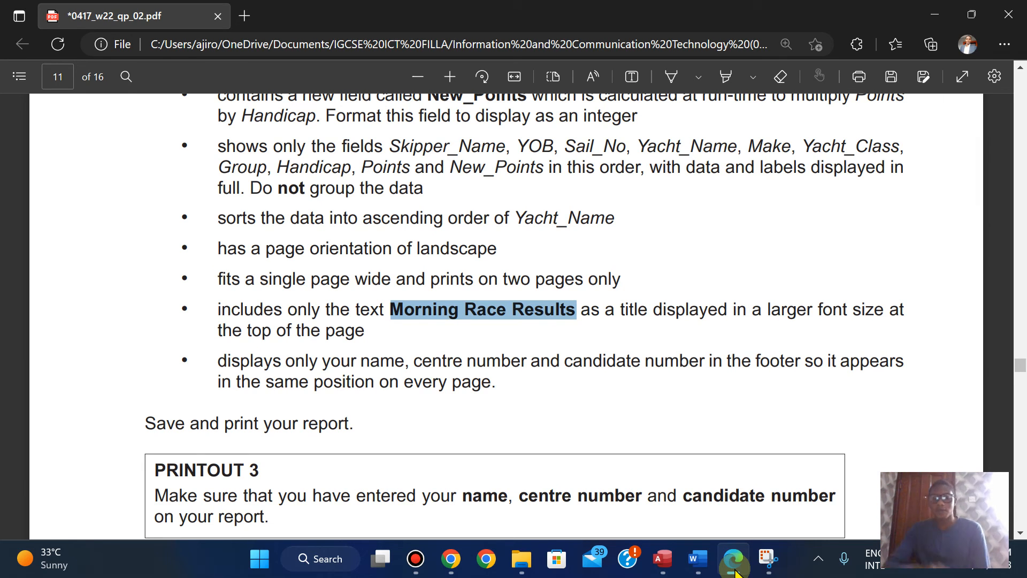
Step: Switch to Access, open the Morning Race Results report in Design View and delete the date and page-number controls from the Page Footer
click(734, 569)
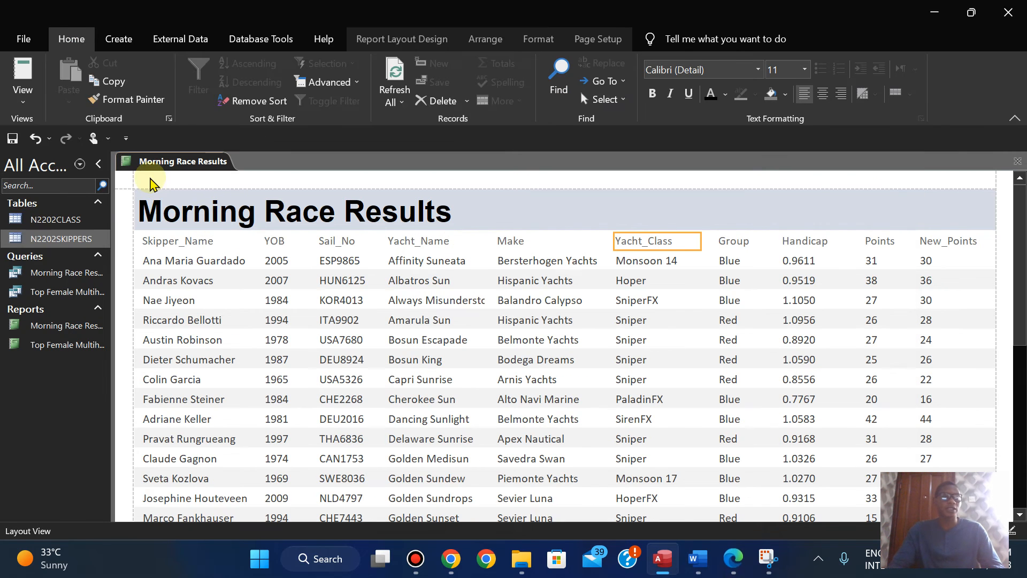
click(21, 97)
click(56, 231)
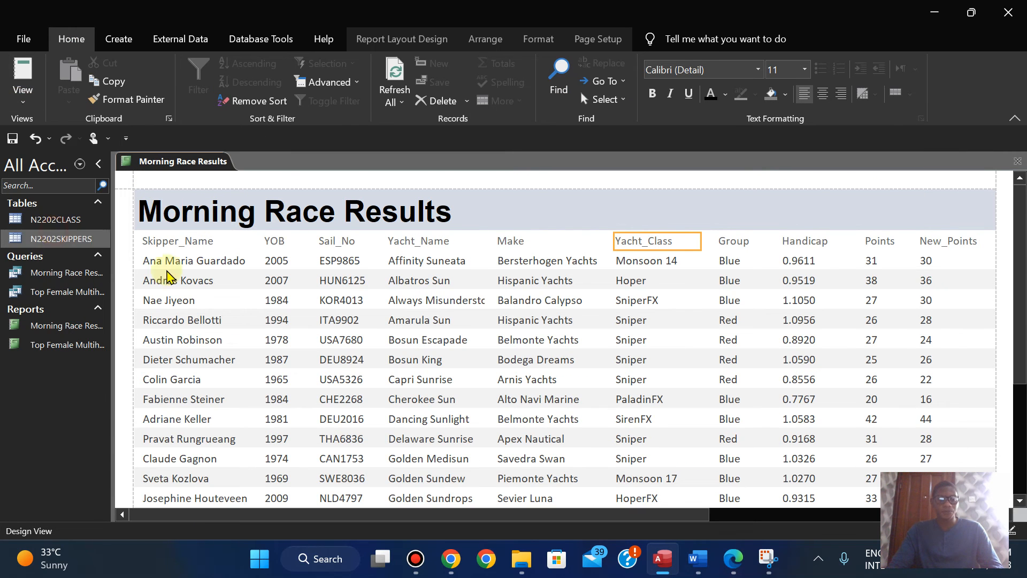
click(247, 341)
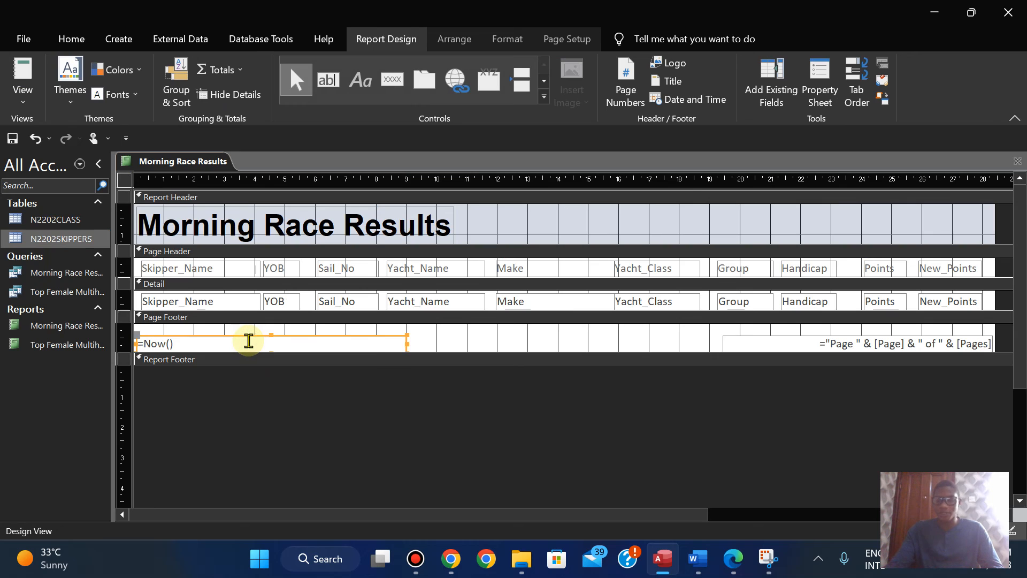
key(Delete)
click(734, 343)
key(Delete)
Step: Add a label about 8 cm wide mid-way across the Page Footer containing the candidate's name, centre number and candidate number
click(360, 85)
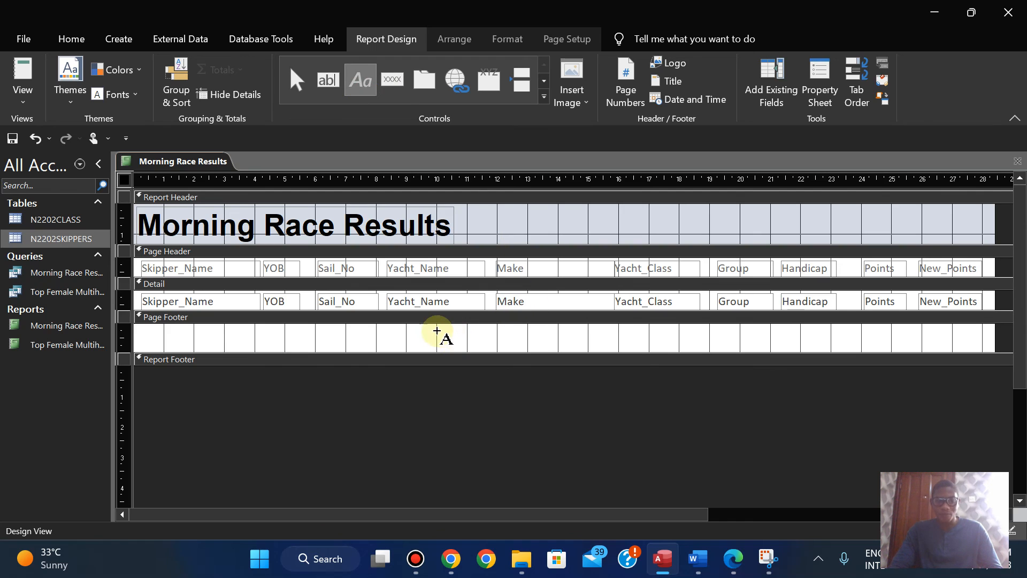
drag(436, 332, 685, 347)
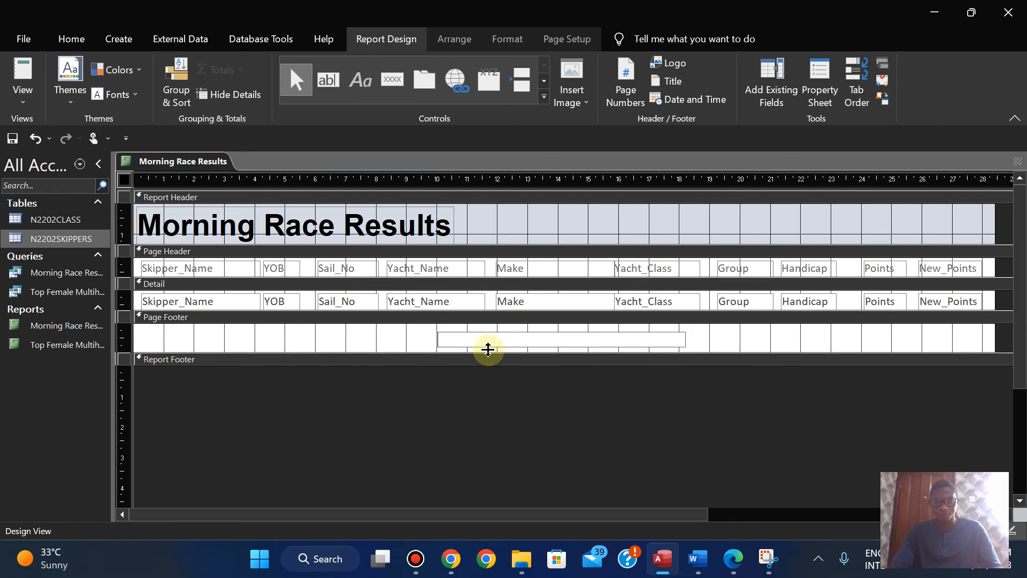
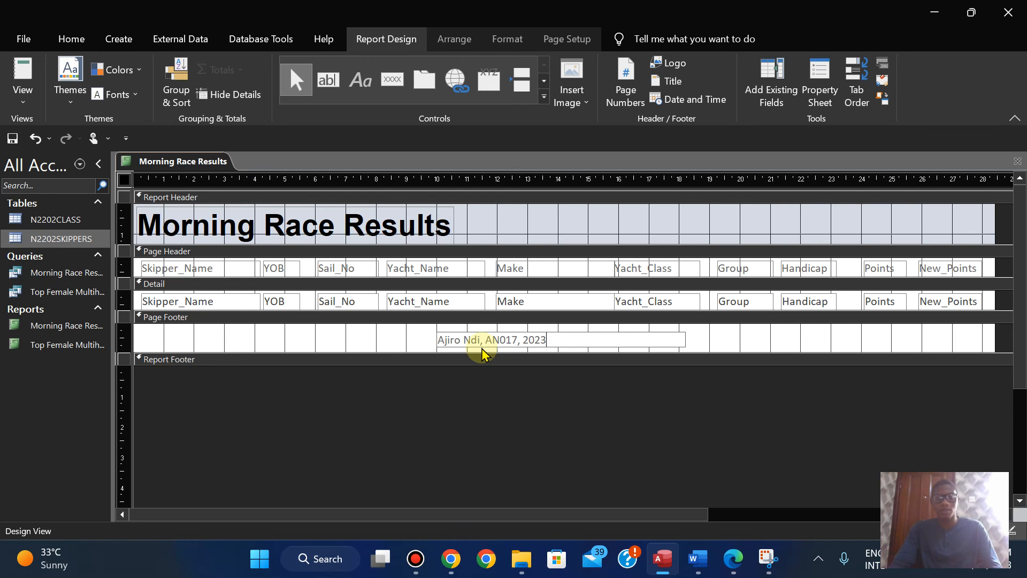
Step: Centre the Page Footer label's text, set its font size to 14, and make it black and bold
click(508, 39)
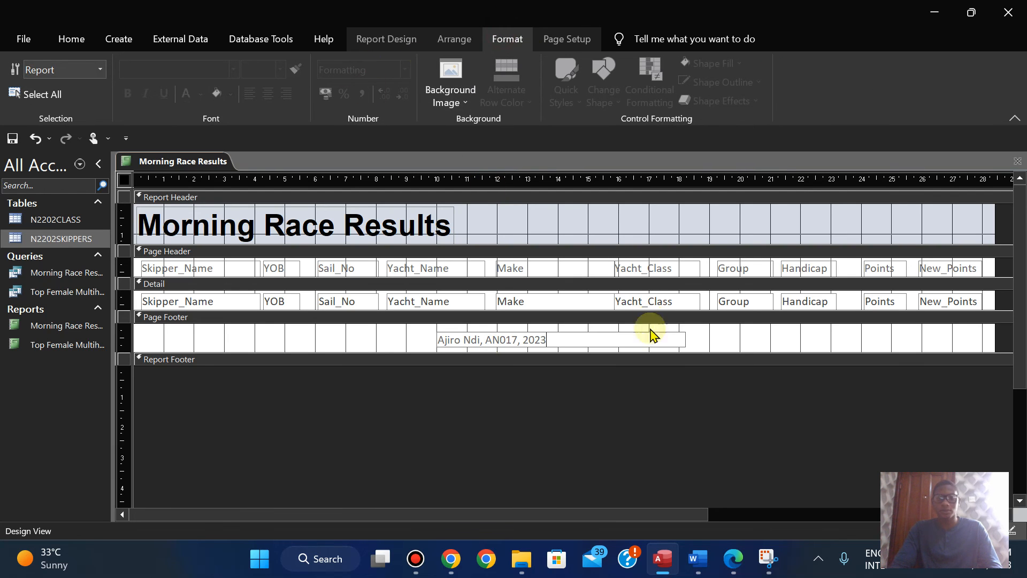
click(721, 340)
click(642, 338)
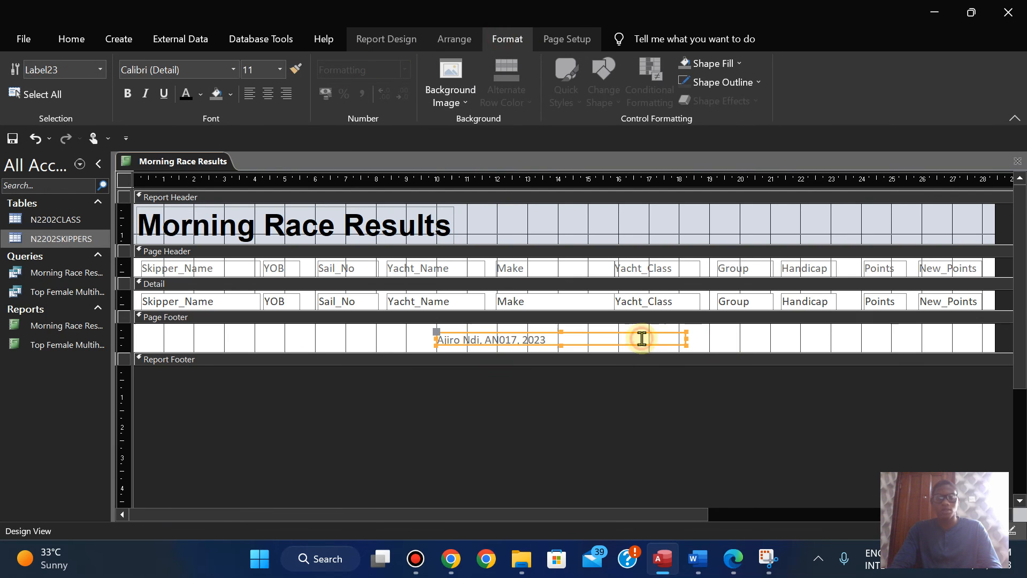
click(268, 94)
double_click(257, 73)
text(14)
key(Return)
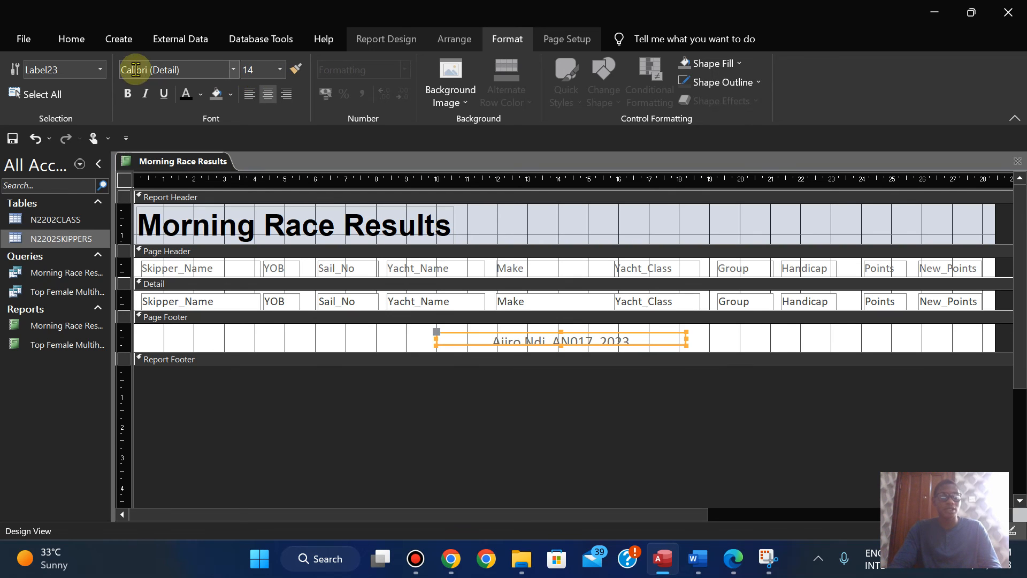
click(186, 94)
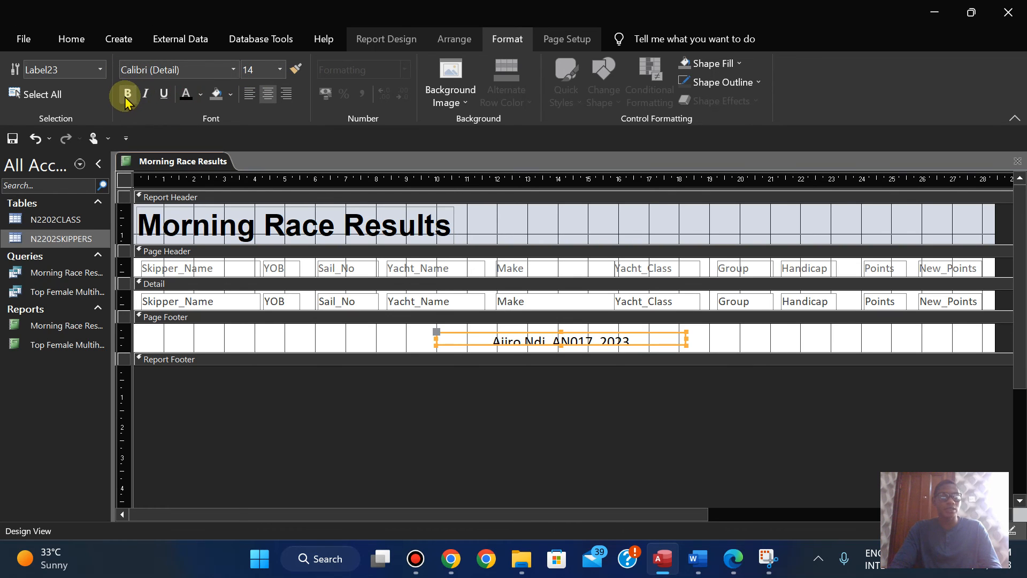
Step: Increase the Page Footer label's height at both edges until its text shows in full
click(559, 335)
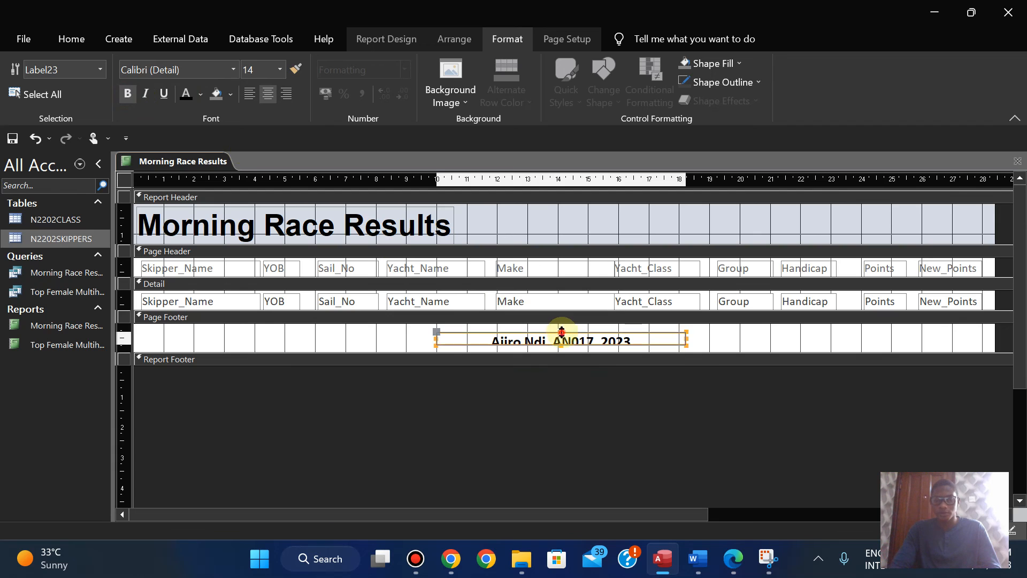
drag(566, 333, 566, 328)
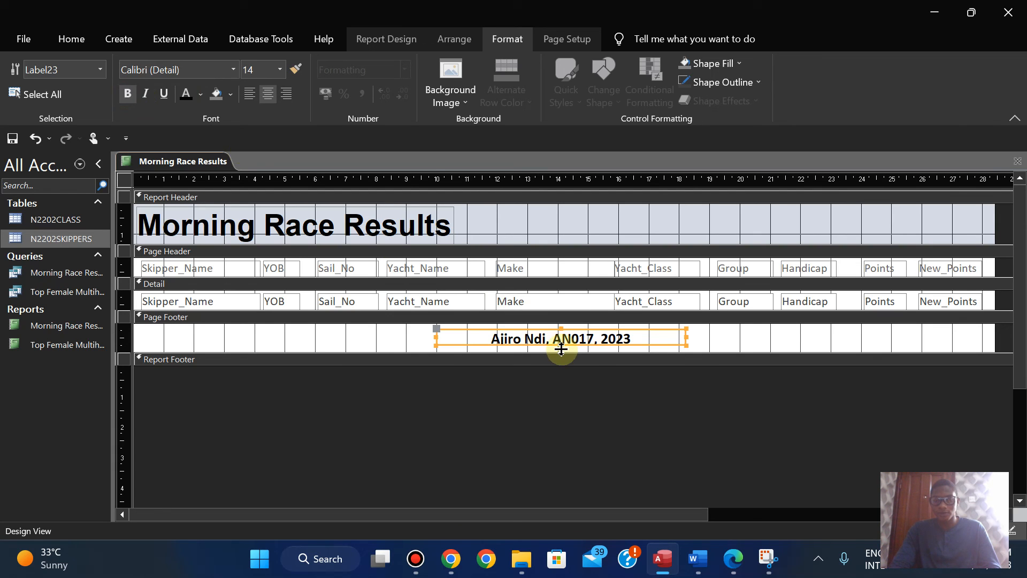
click(559, 346)
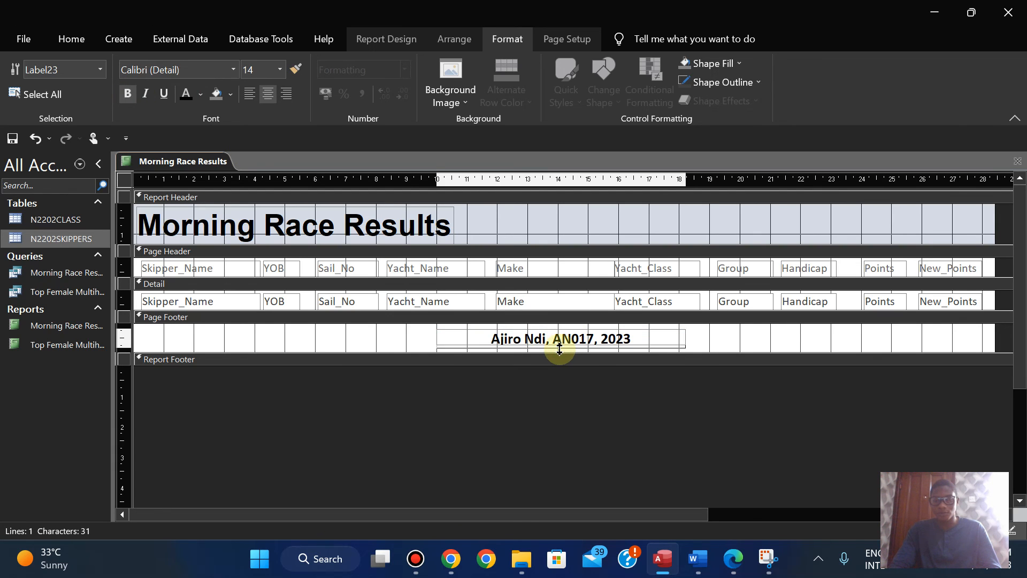
click(559, 346)
click(684, 420)
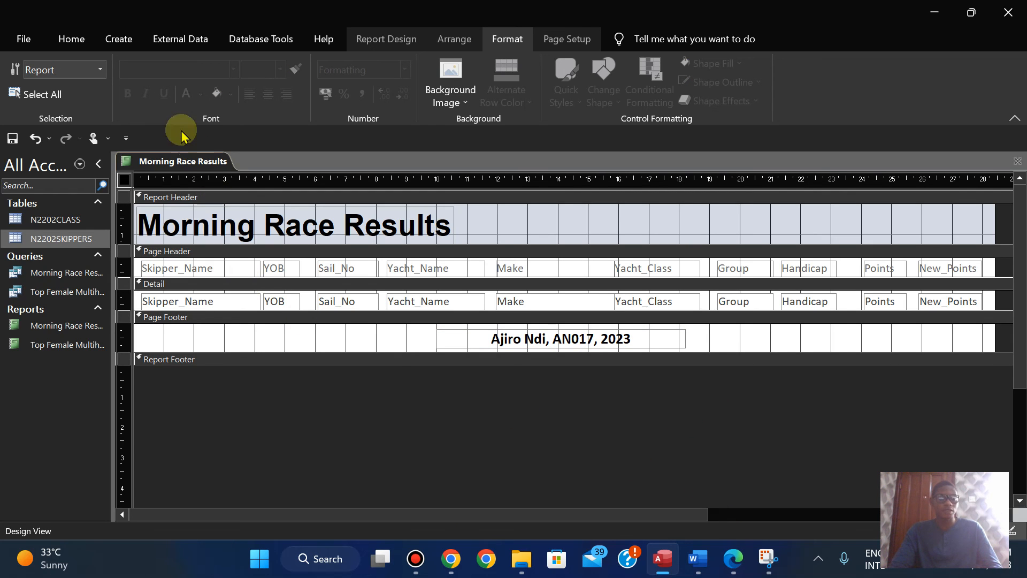
Step: Save the Morning Race Results report, checking the exam paper's save and print instruction
right_click(175, 162)
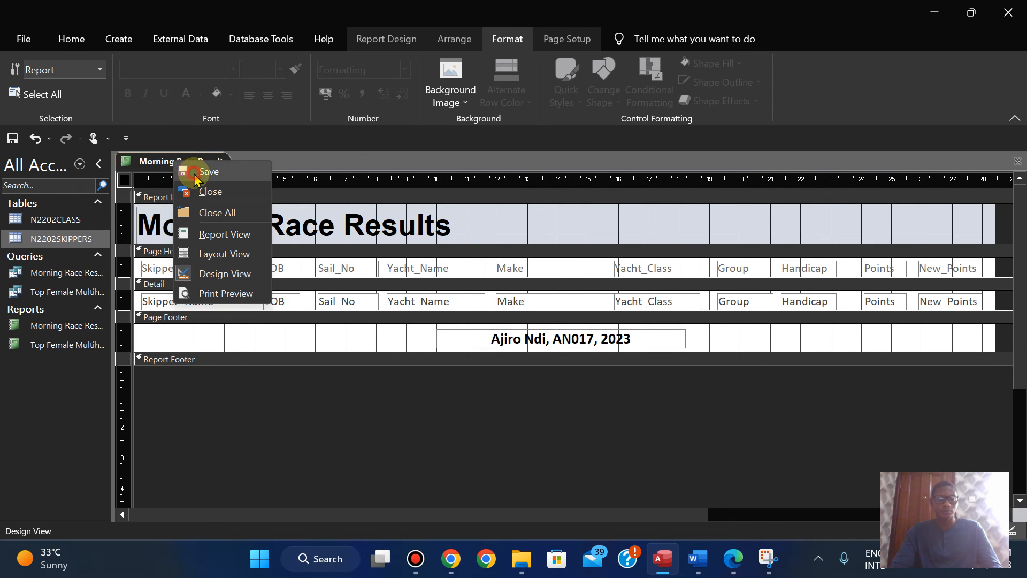
click(196, 172)
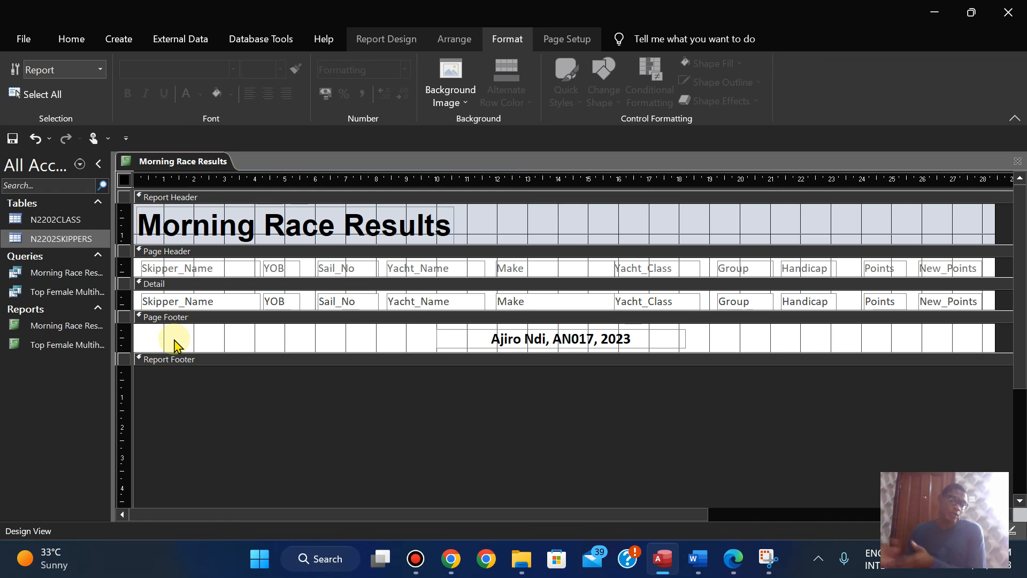
right_click(155, 167)
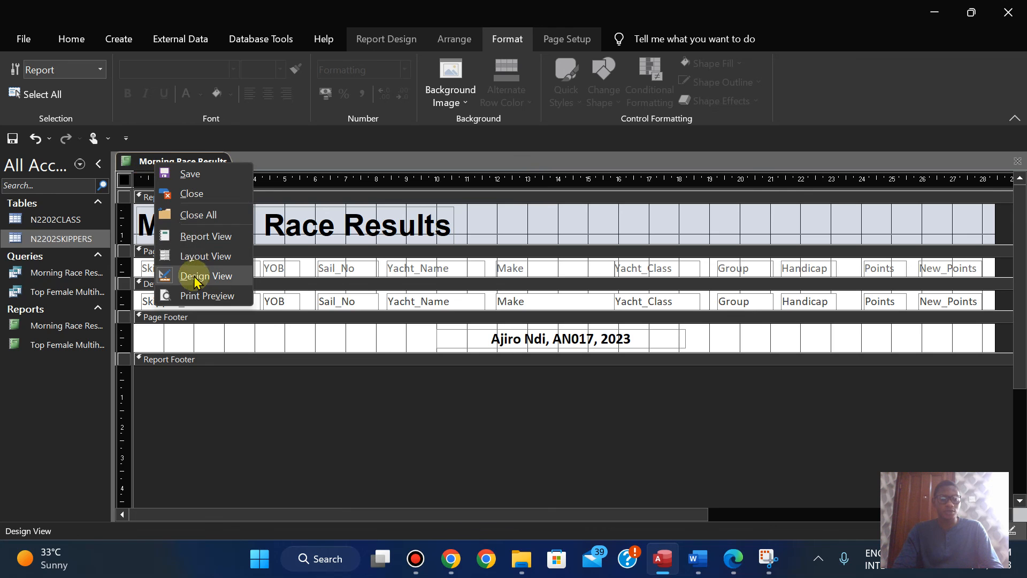
click(734, 566)
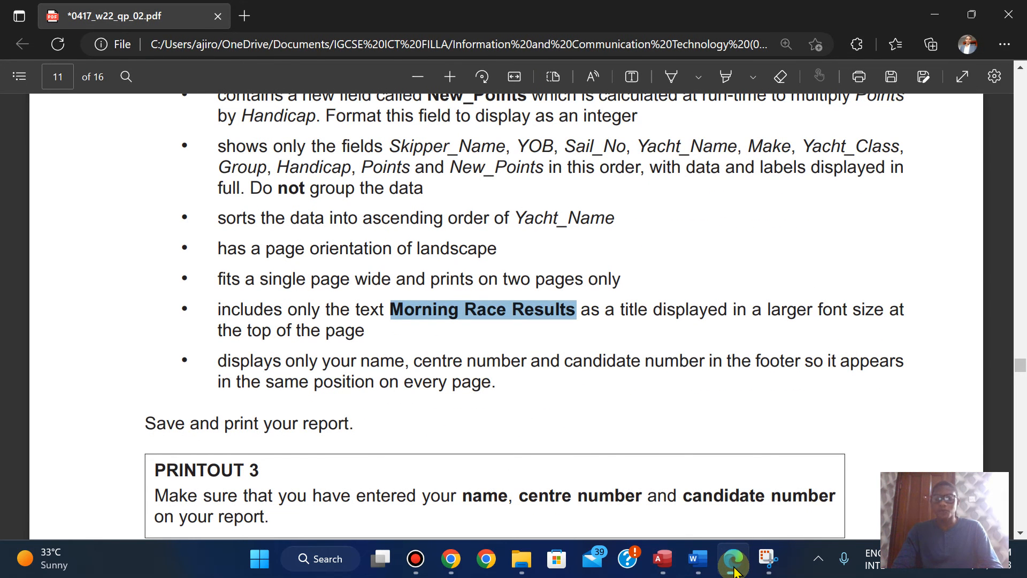
click(734, 566)
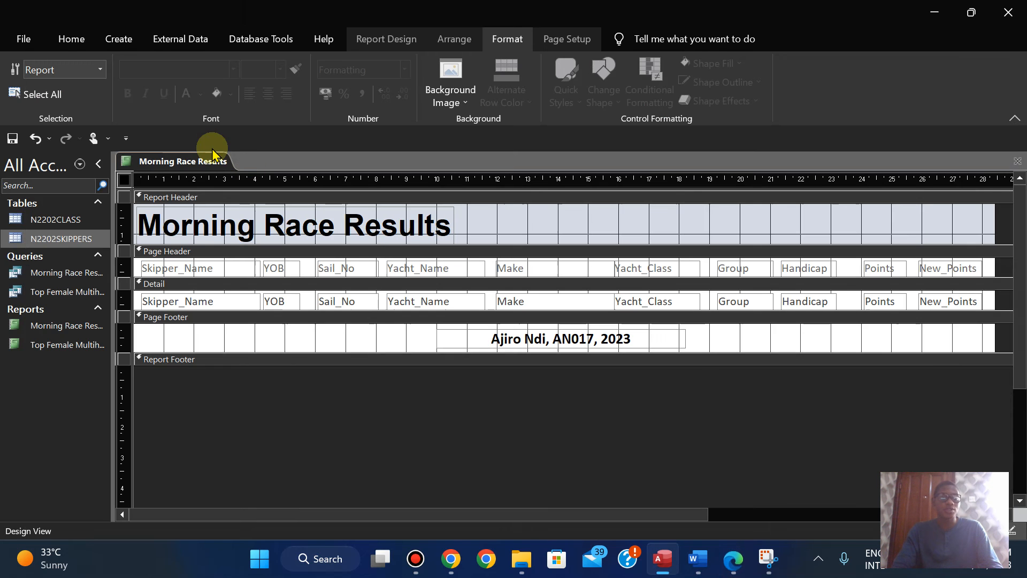
right_click(192, 161)
click(211, 174)
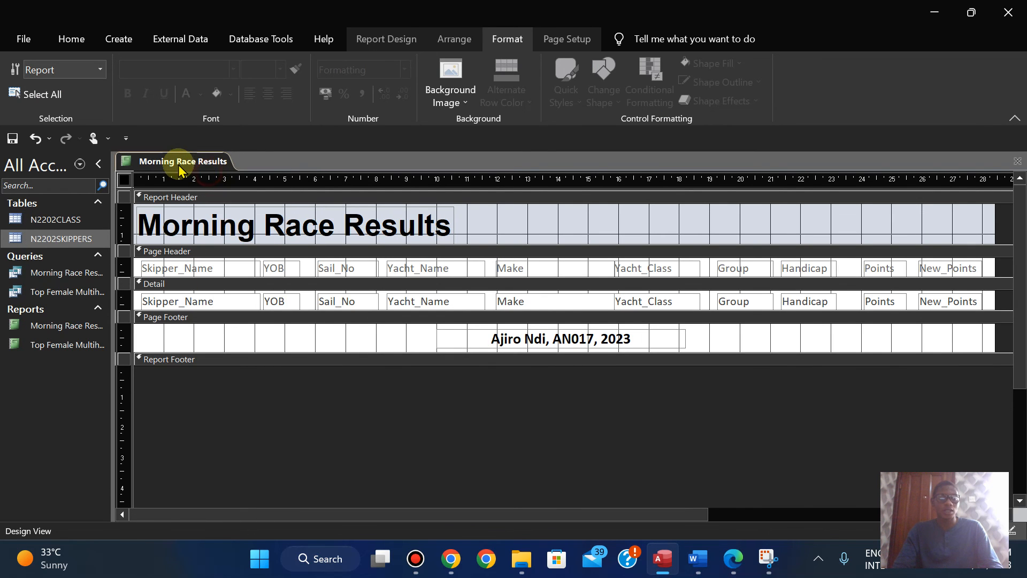
Step: Inspect both report pages in Print Preview against the exam paper's requirements, and close the preview
right_click(175, 165)
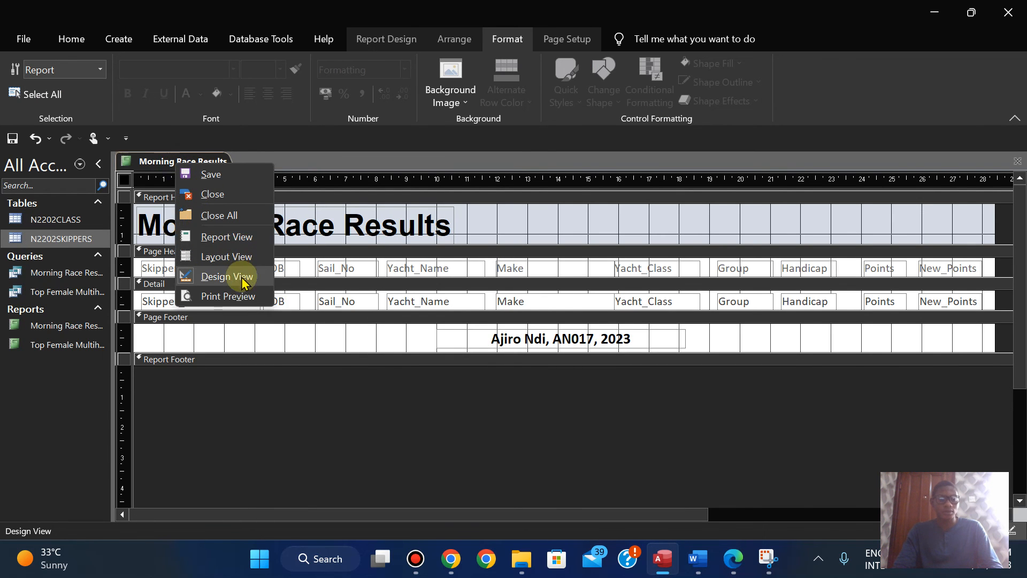
click(239, 300)
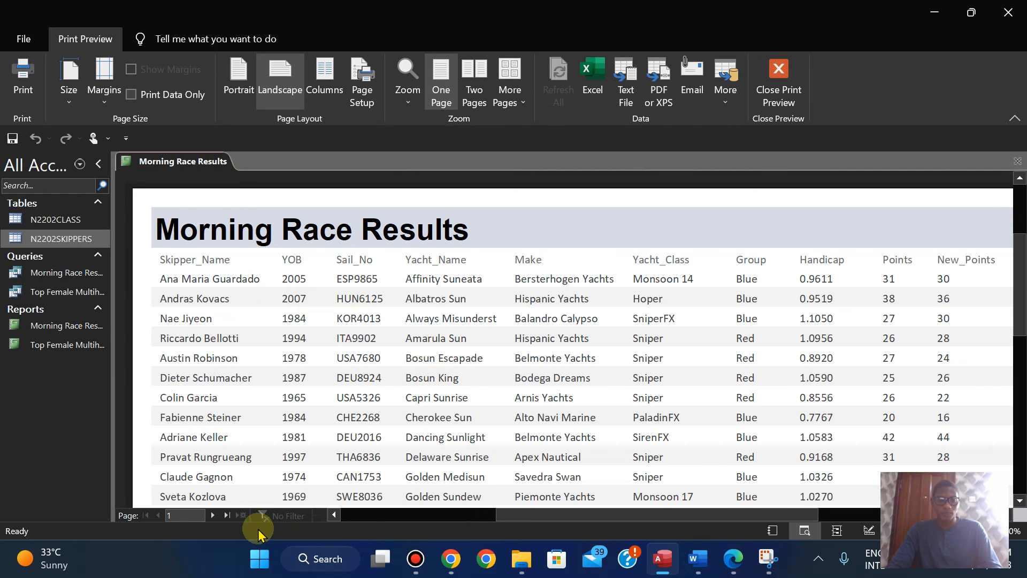
click(212, 515)
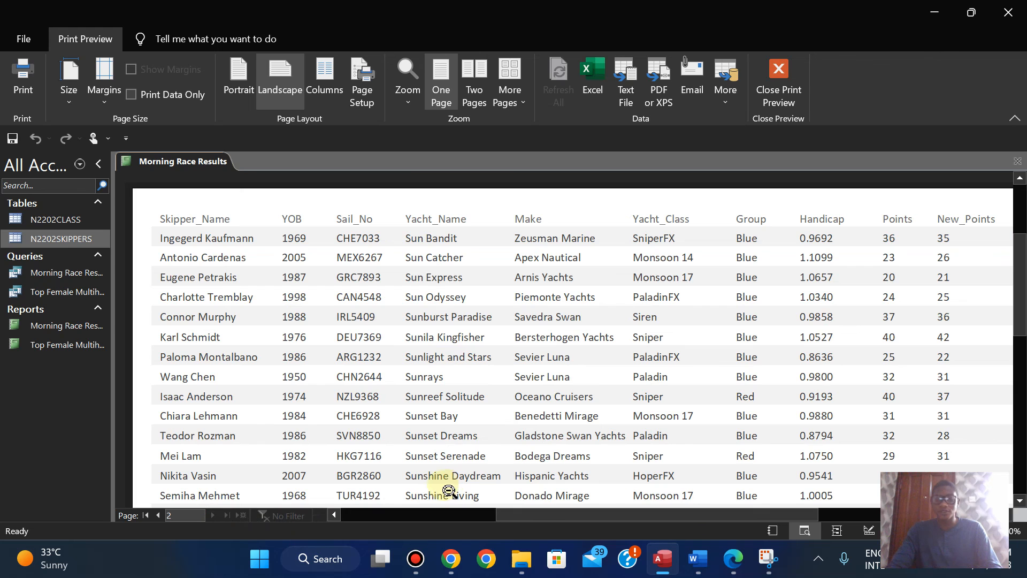
click(729, 562)
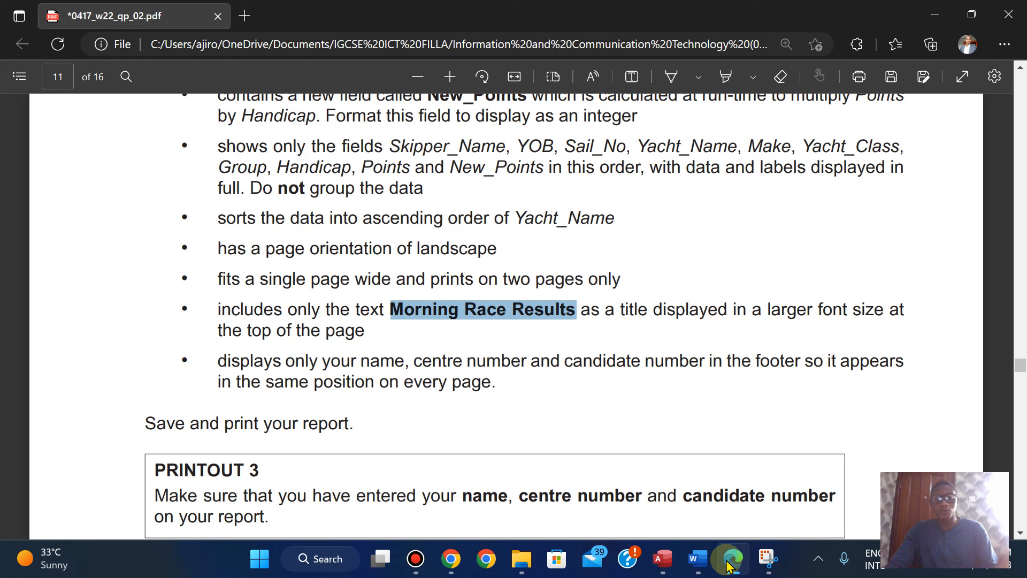
click(729, 562)
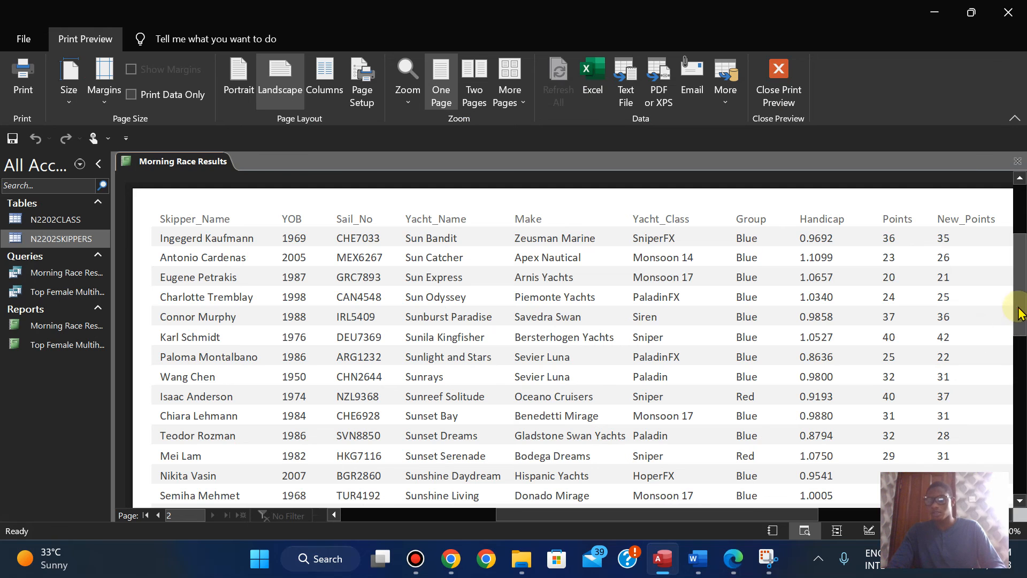
mouse_move(1012, 306)
mouse_down()
mouse_move(1016, 442)
mouse_move(1019, 302)
mouse_move(1022, 338)
mouse_move(1022, 315)
mouse_up()
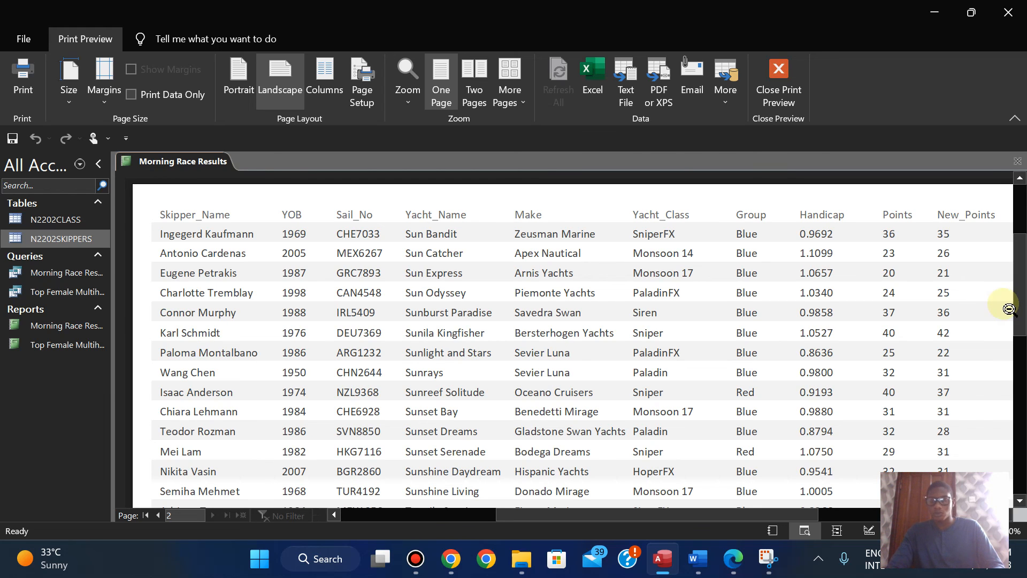
click(779, 85)
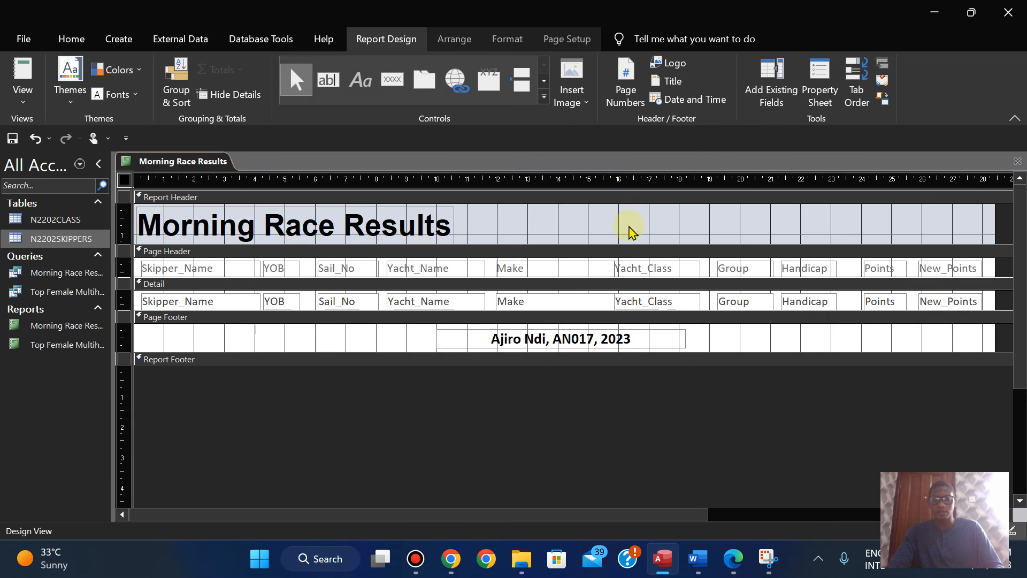
Step: In Layout View, shift the Yacht_Class heading and its data column slightly to the right, and save the report
click(24, 94)
click(63, 207)
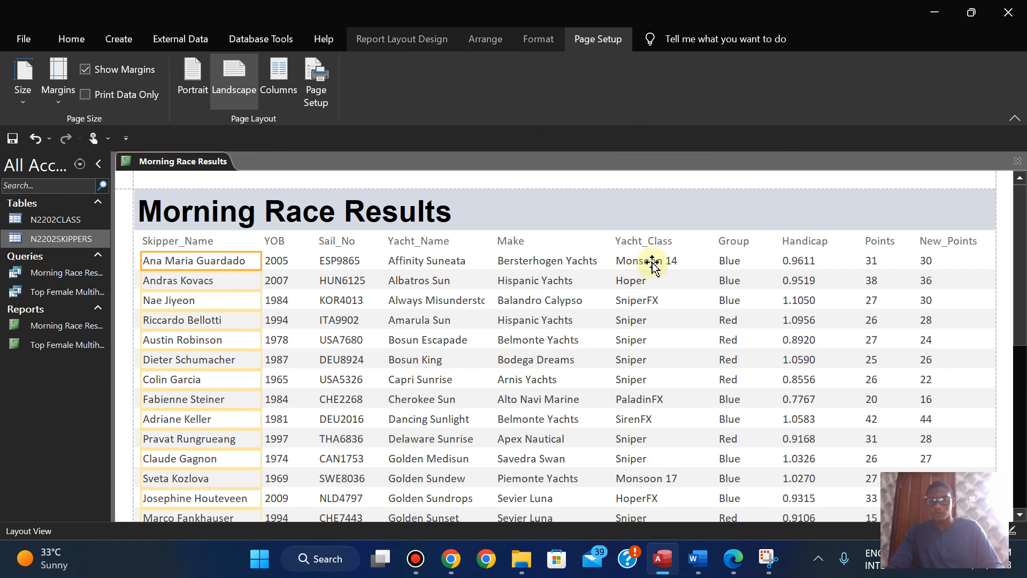
click(634, 242)
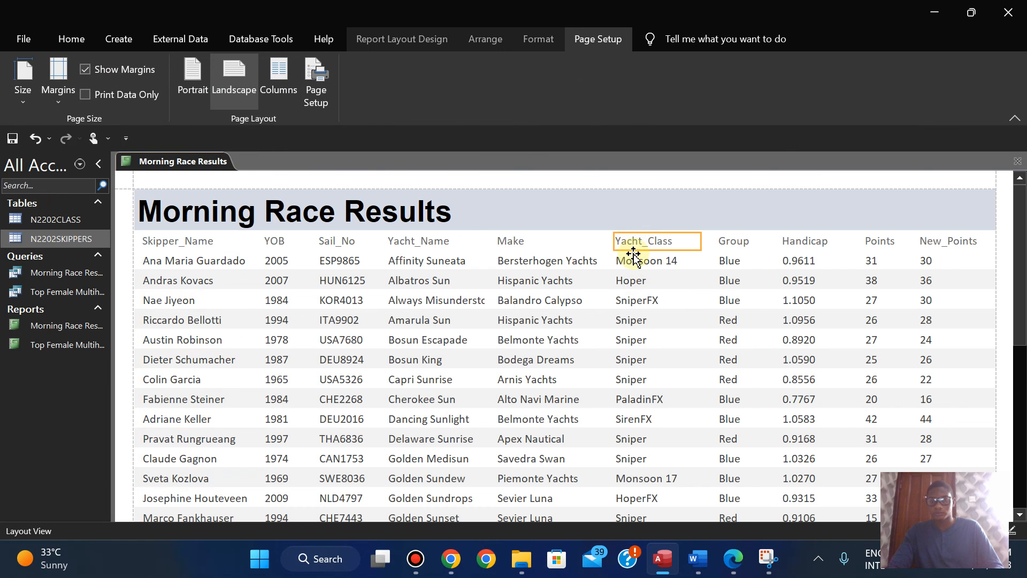
click(634, 262)
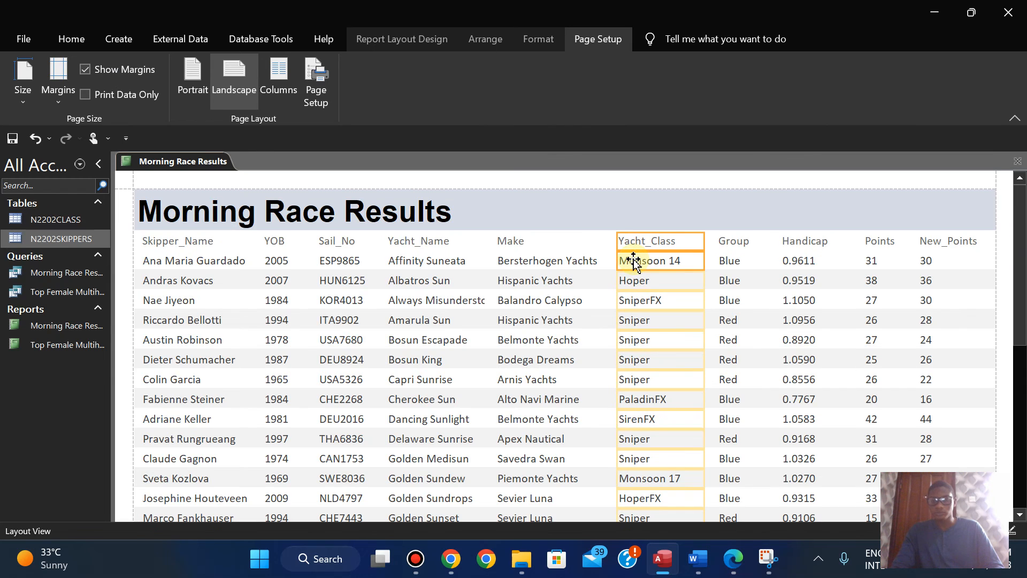
right_click(182, 160)
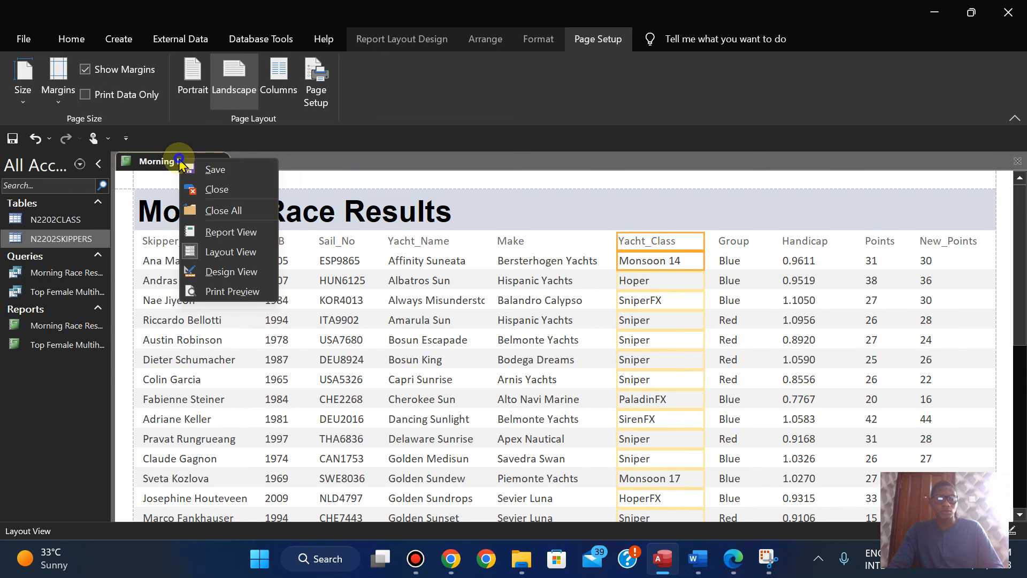
click(198, 170)
Step: Inspect both pages of the Morning Race Results report in Print Preview and recheck the exam paper's report requirements
right_click(173, 163)
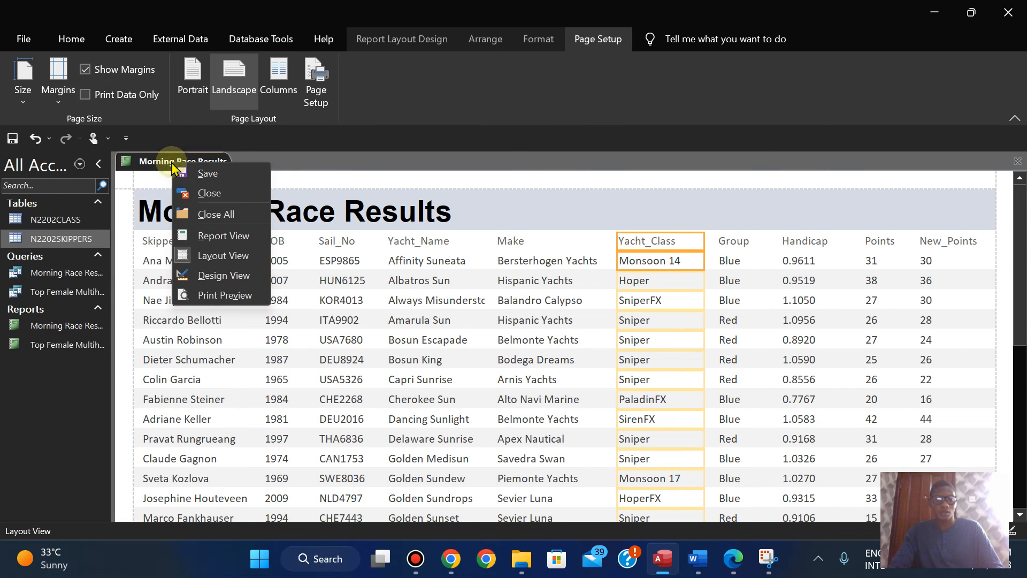
click(213, 295)
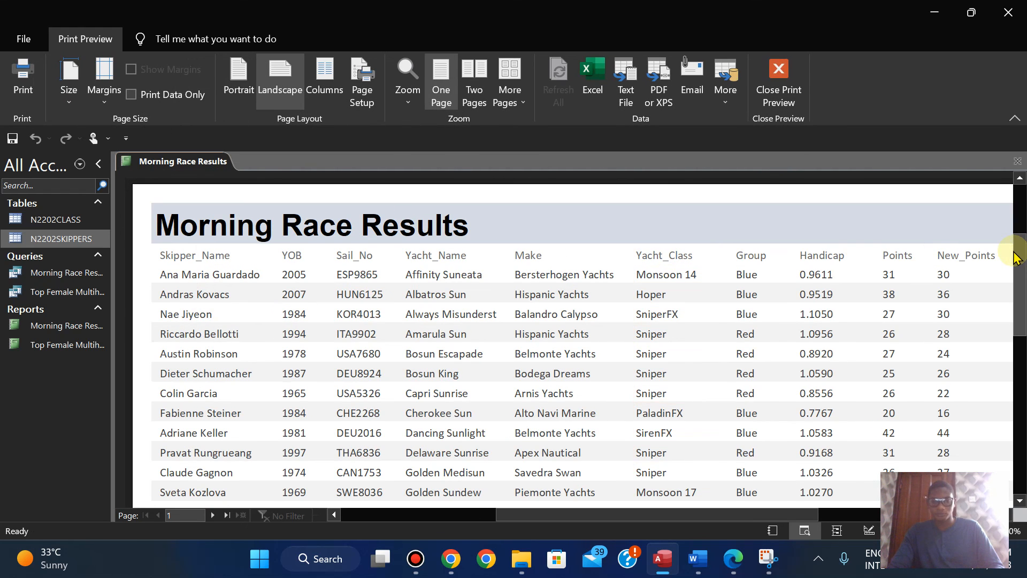
scroll(1016, 258, down, 5)
scroll(1011, 262, up, 4)
scroll(1015, 254, up, 1)
scroll(1014, 260, down, 8)
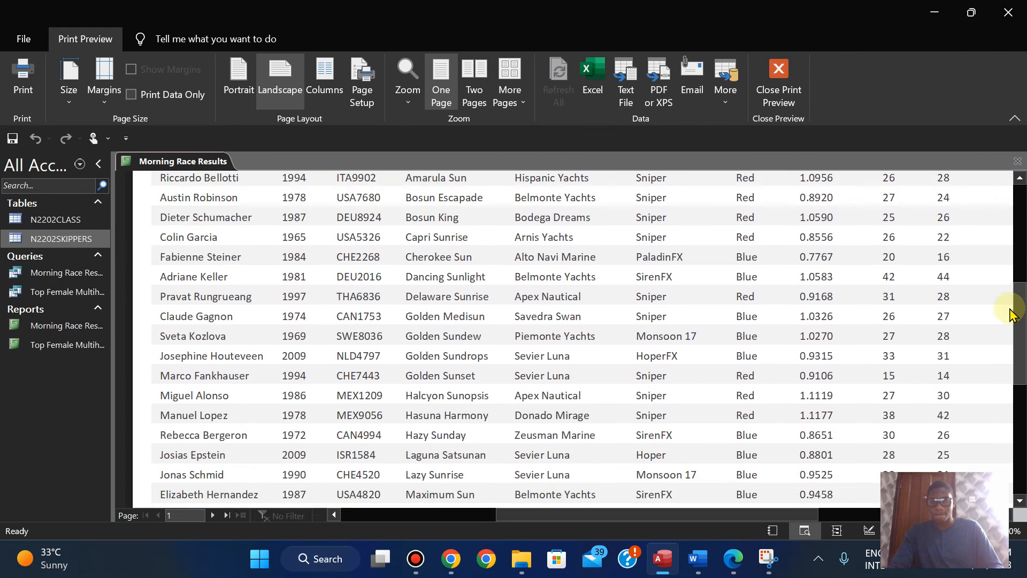
scroll(1013, 313, down, 5)
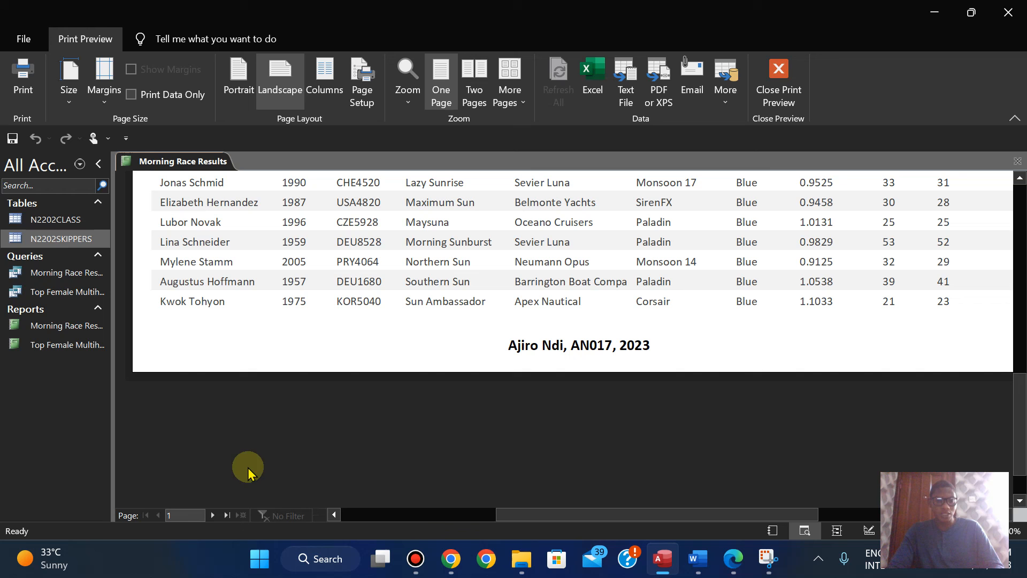
click(212, 515)
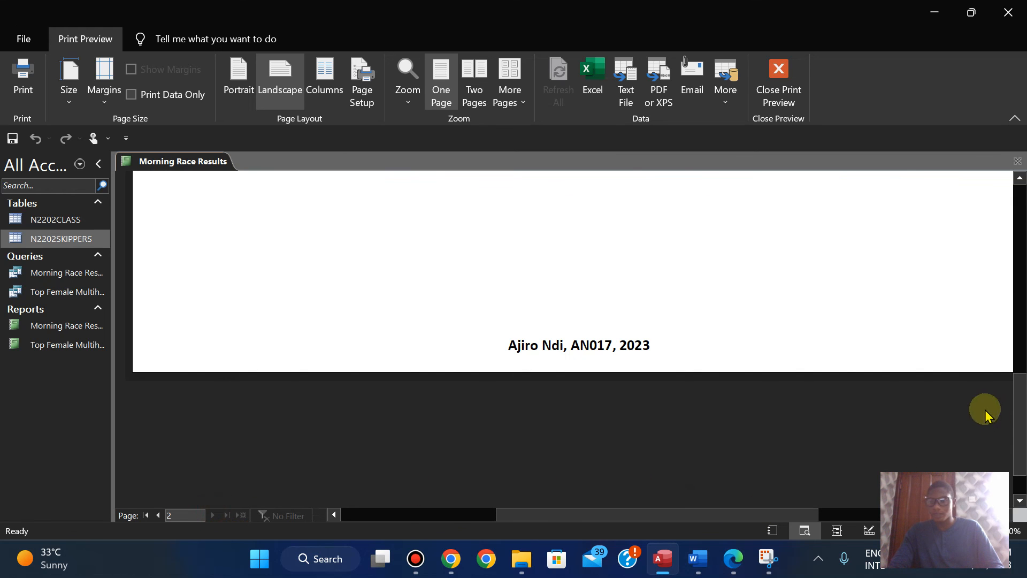
drag(1021, 401, 991, 257)
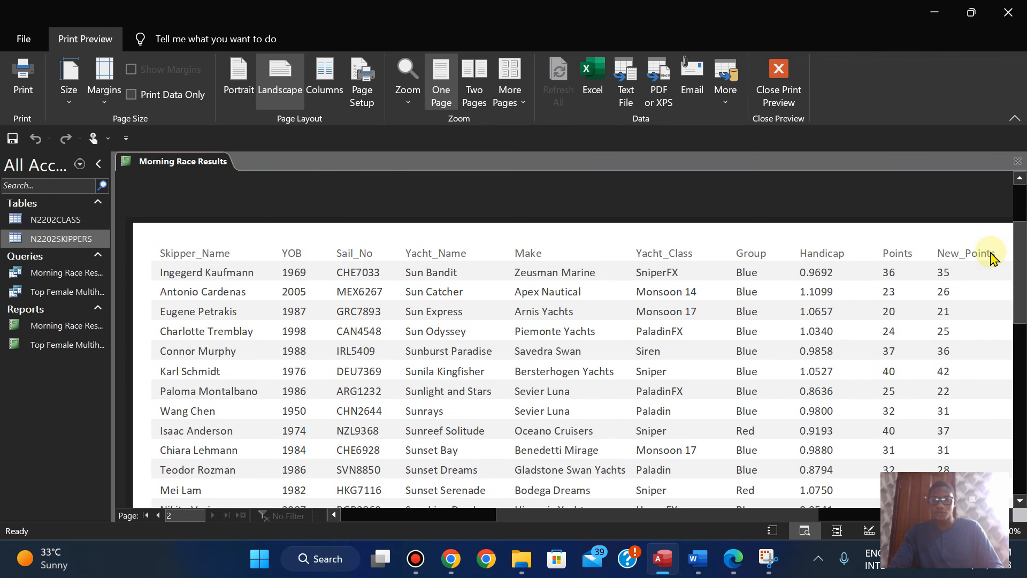
click(734, 559)
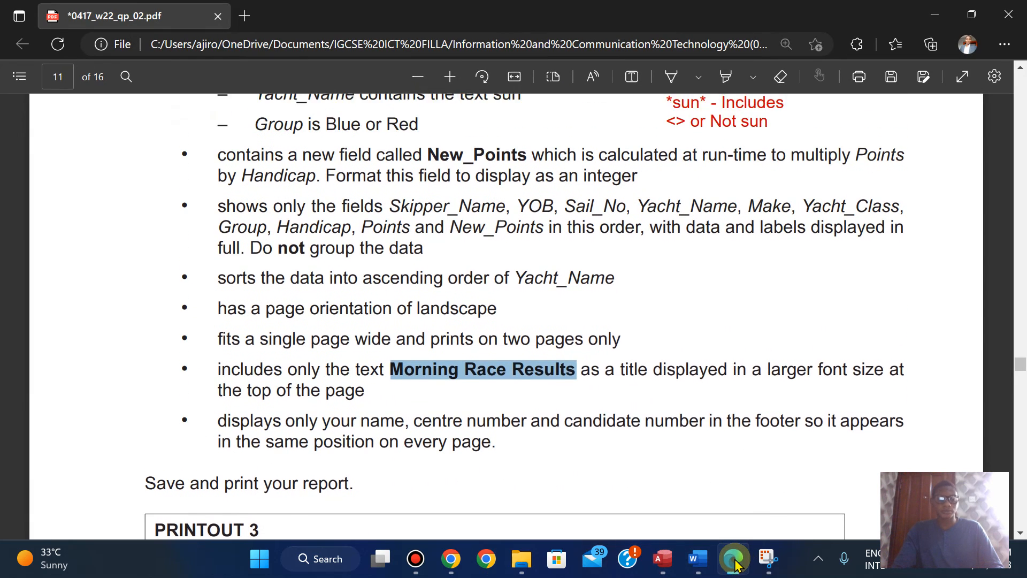
click(734, 560)
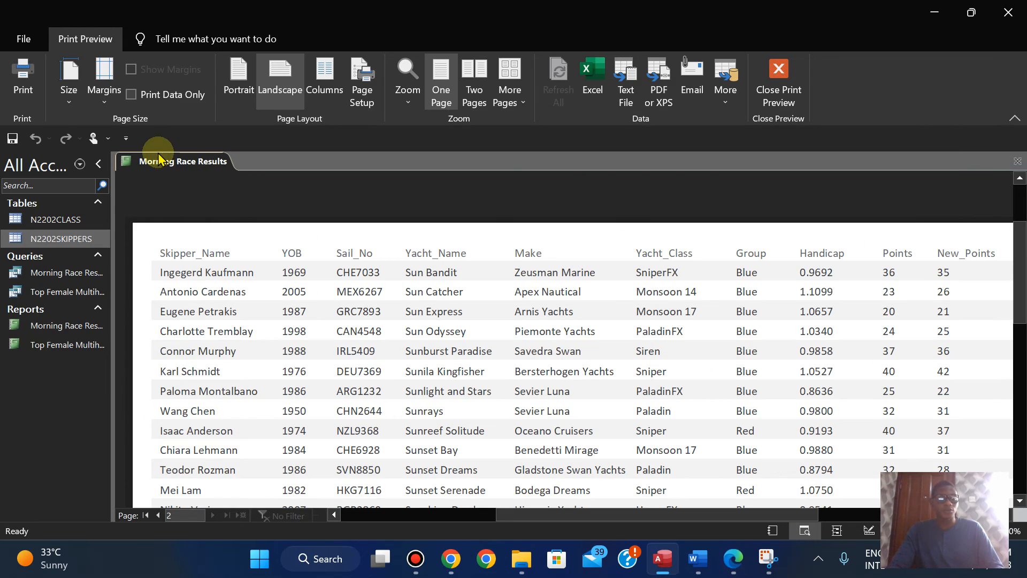
Step: Check the report's sections in Design View and reopen its Print Preview
right_click(163, 166)
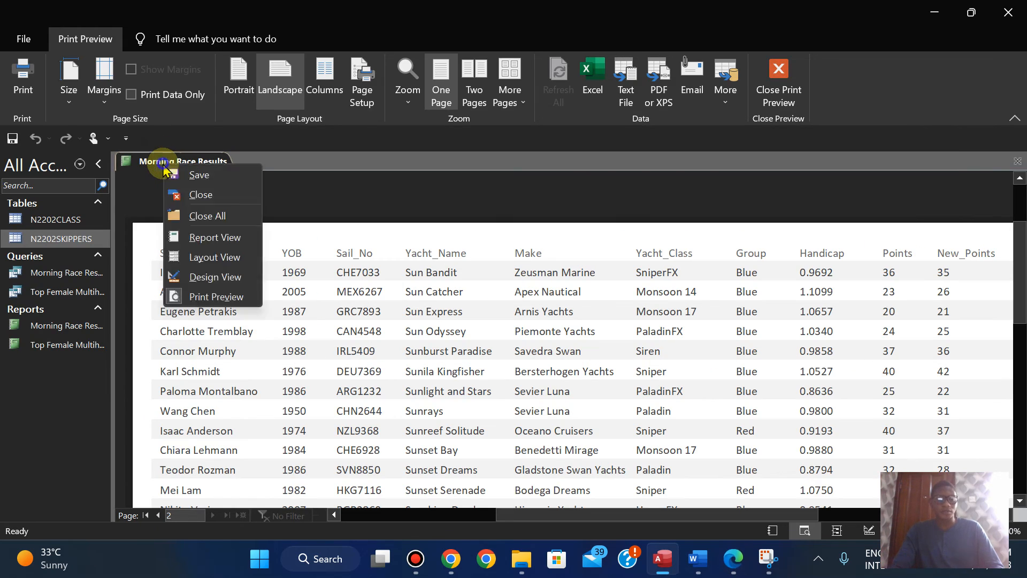
click(227, 276)
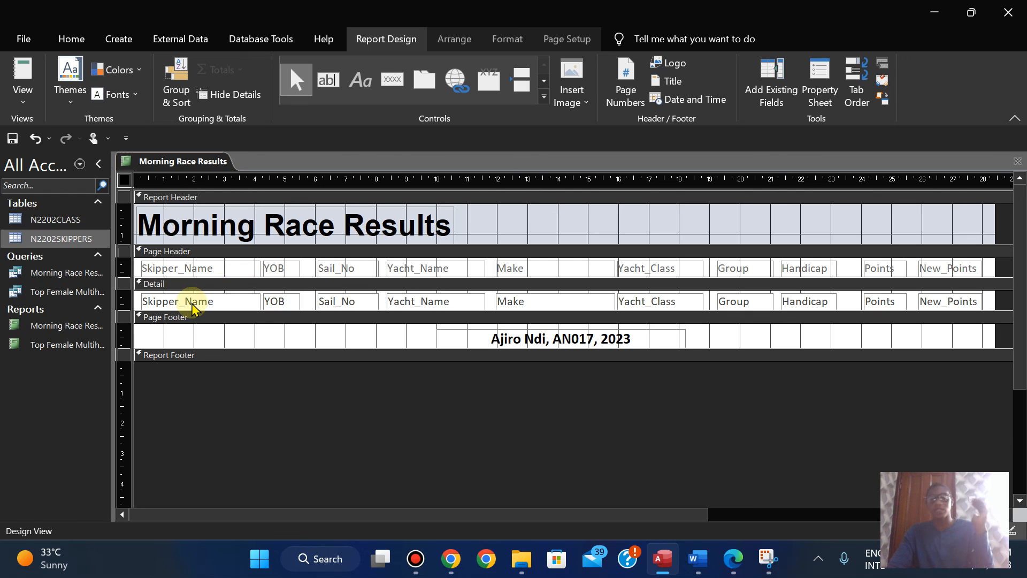
right_click(151, 167)
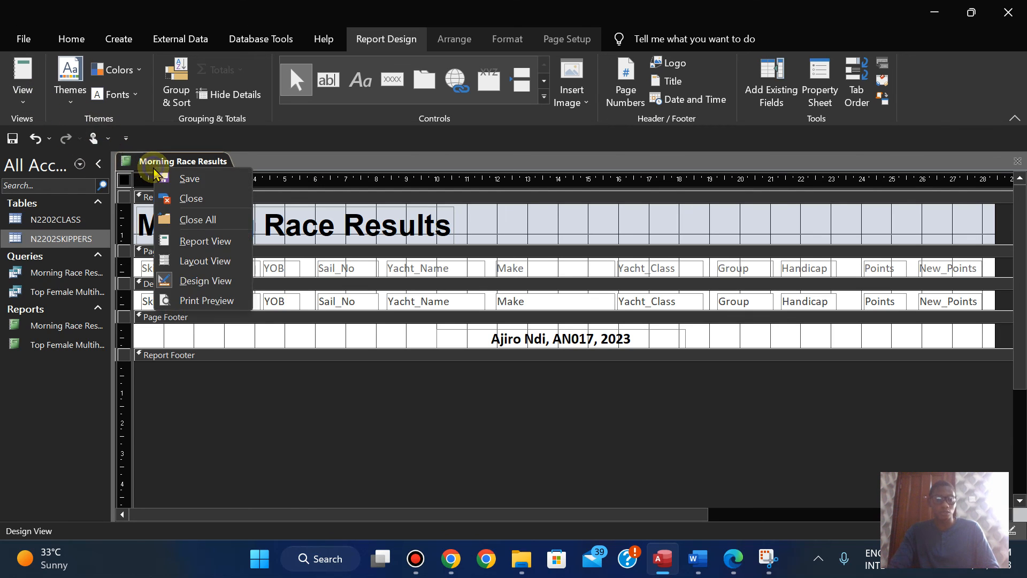
click(205, 301)
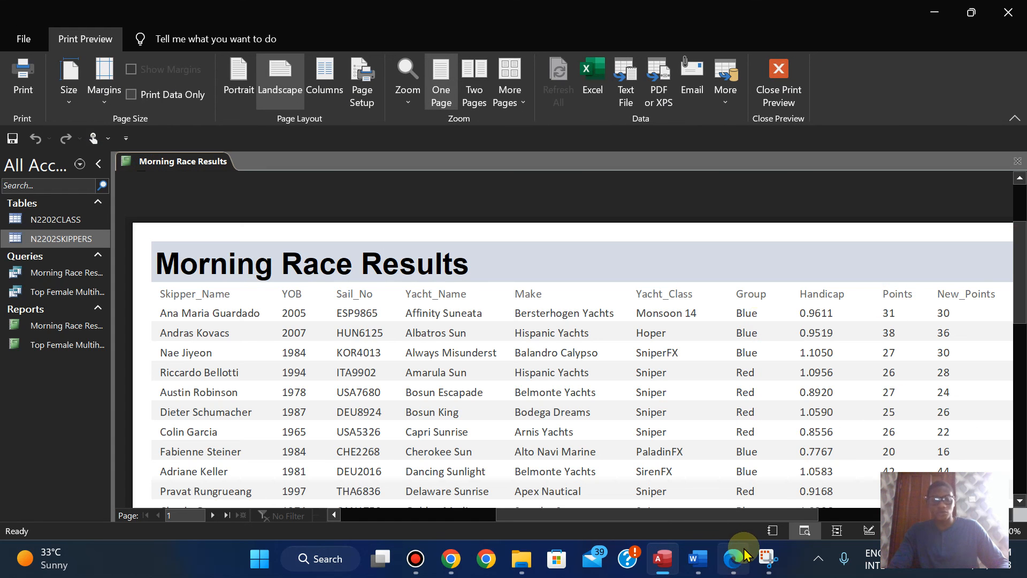
Step: Switch to the exam paper in Edge, read its print instruction and highlight the PRINTOUT 3 heading
click(733, 471)
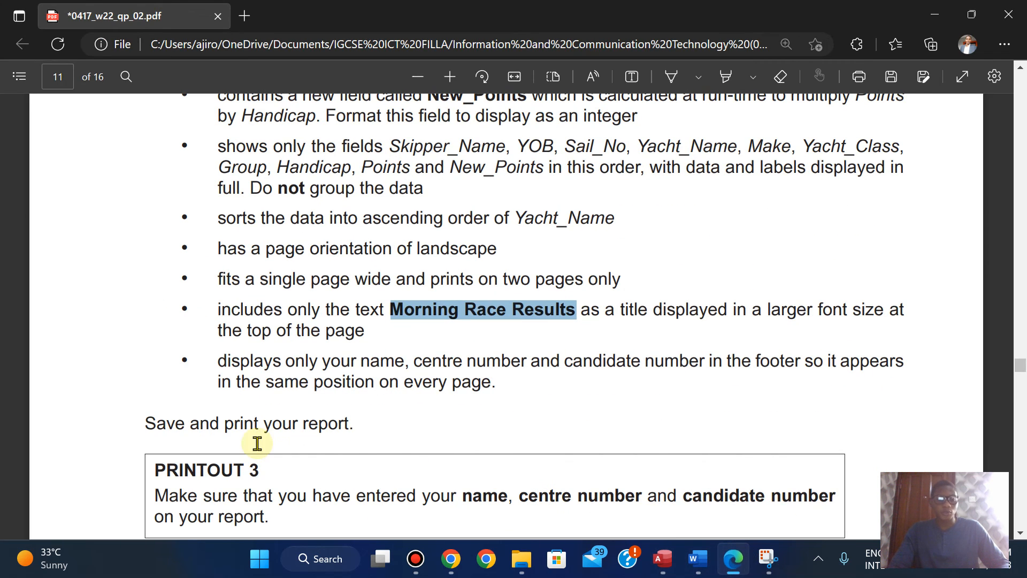
scroll(500, 420, down, 3)
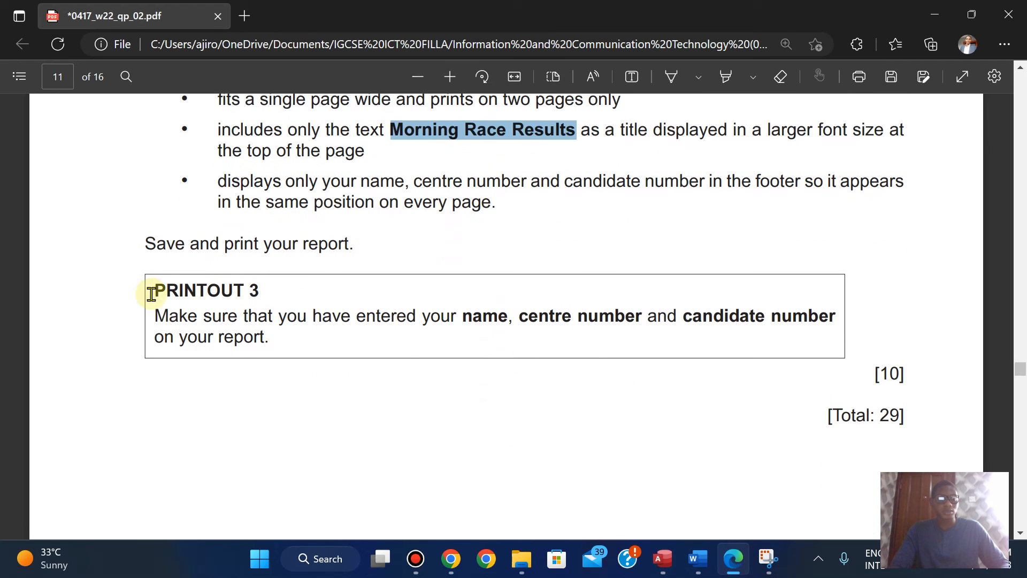
drag(158, 292, 258, 290)
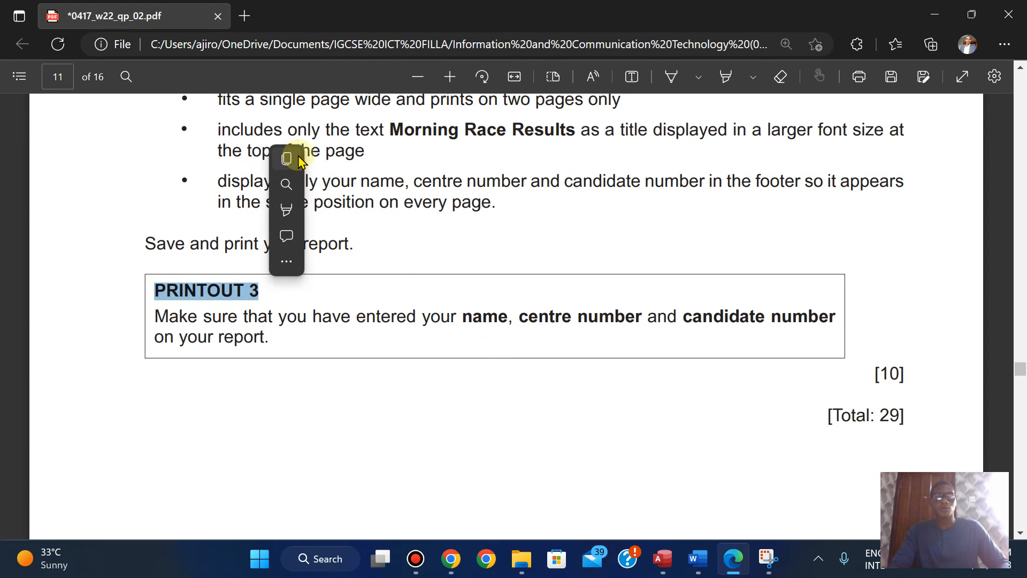
Step: Switch to Access and print all pages of the report with Microsoft Print to PDF, saving the output as PRINTOUT 3
click(662, 559)
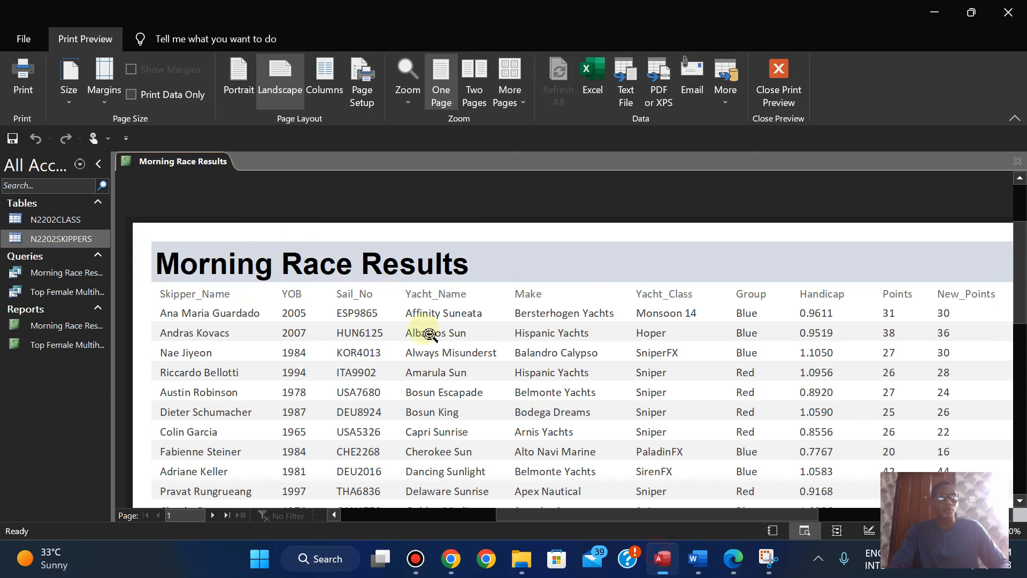
click(23, 78)
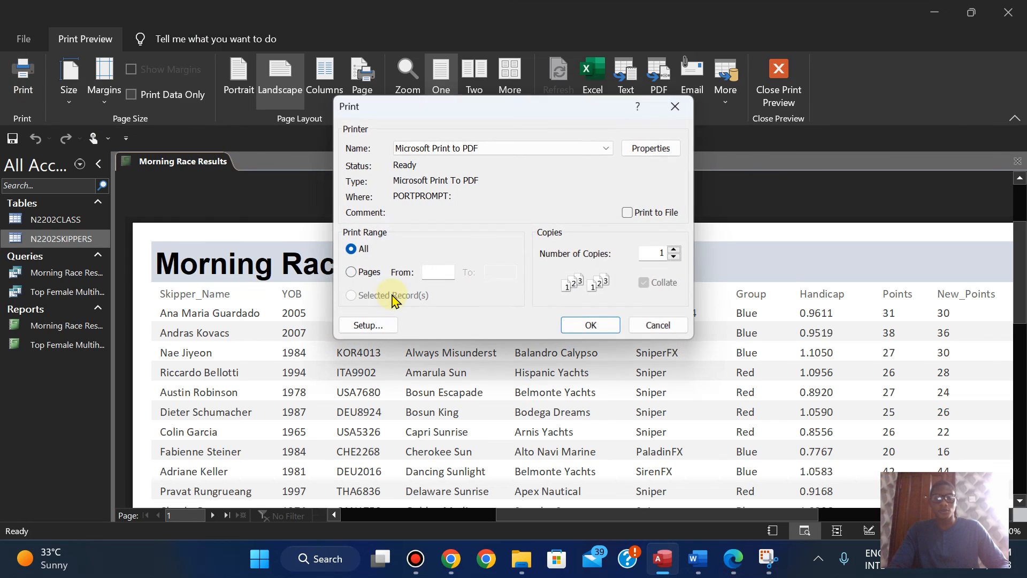
click(584, 321)
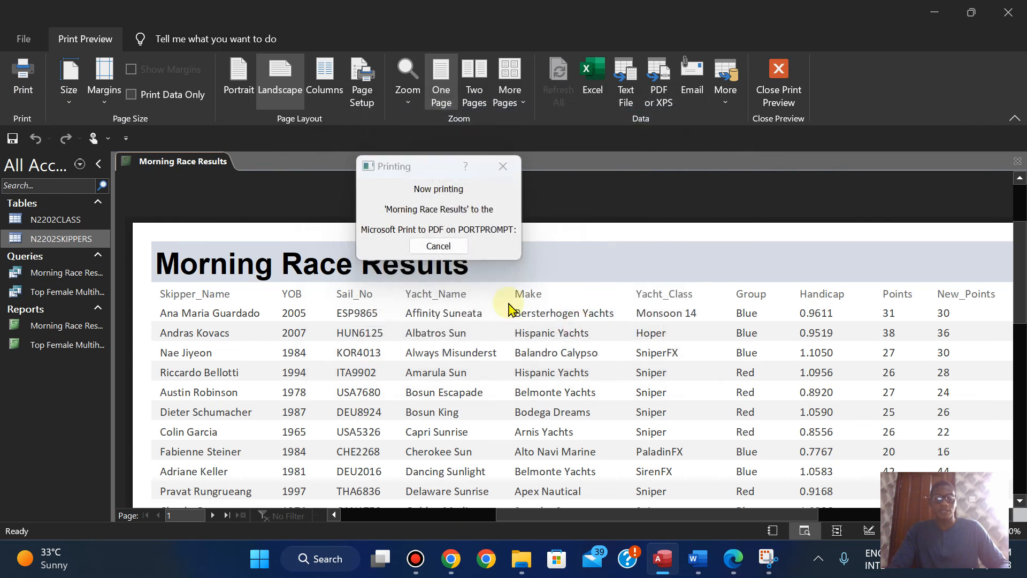
text(PRINTOUT 3)
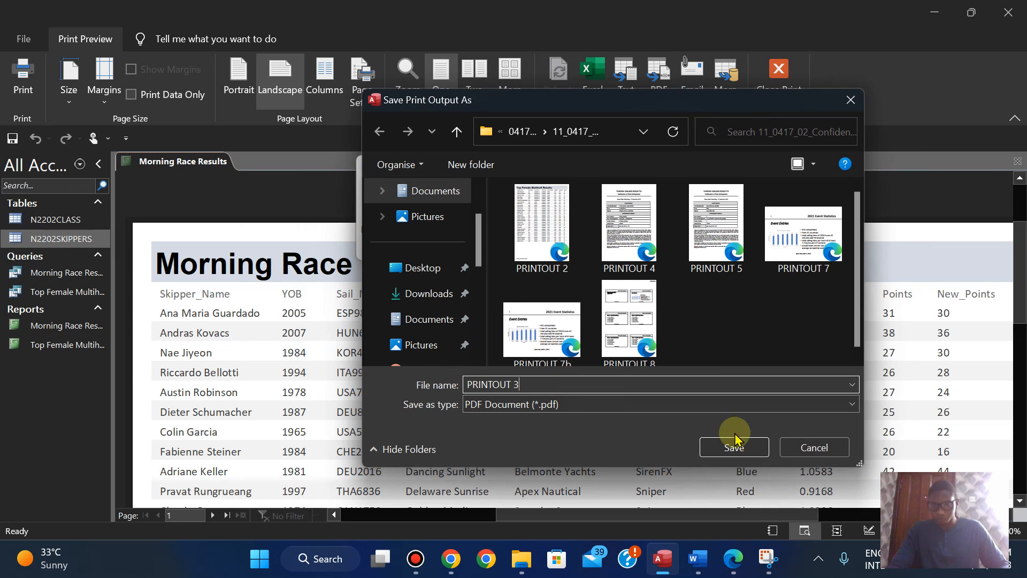
click(734, 448)
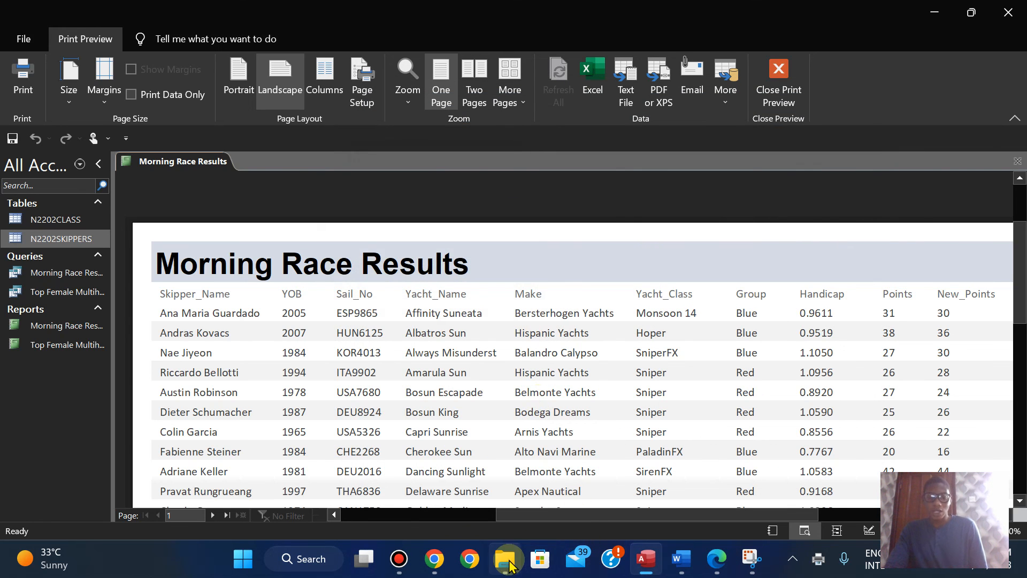
Step: Switch to File Explorer and open the 11_0417_02_Confidential Source Files November 2022 folder inside 0417_w22_sf_02
mouse_move(508, 564)
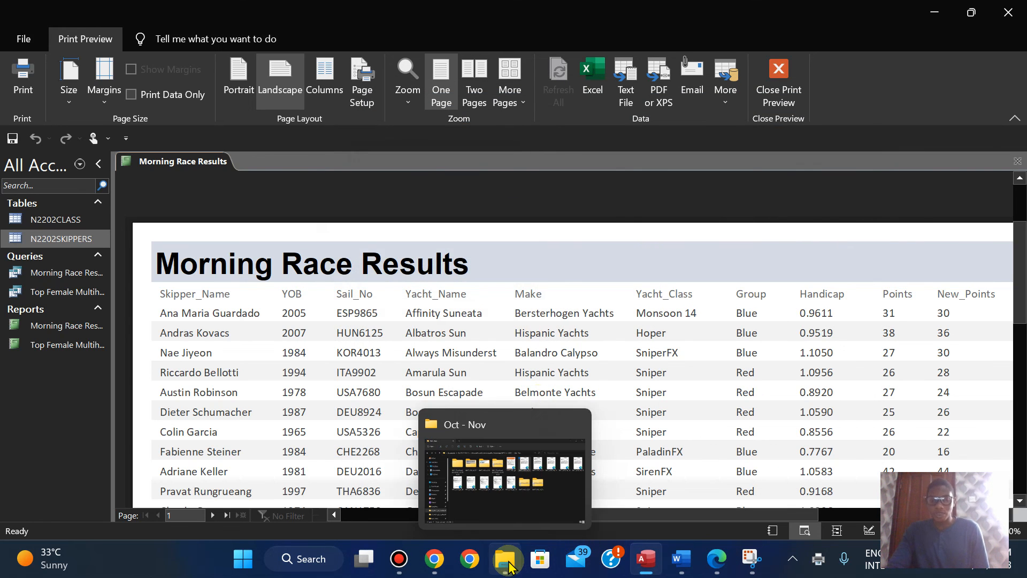
click(718, 566)
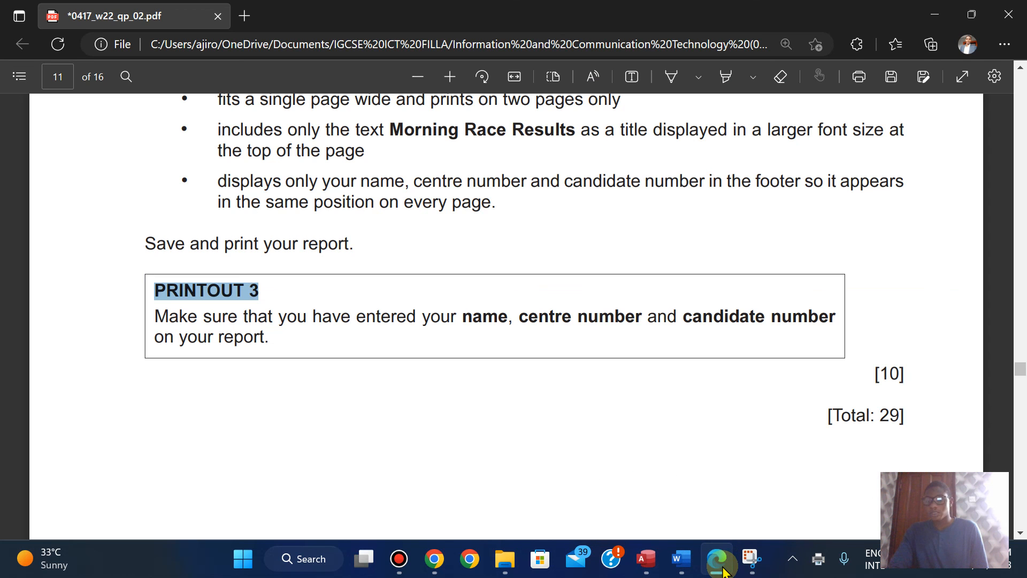
click(505, 559)
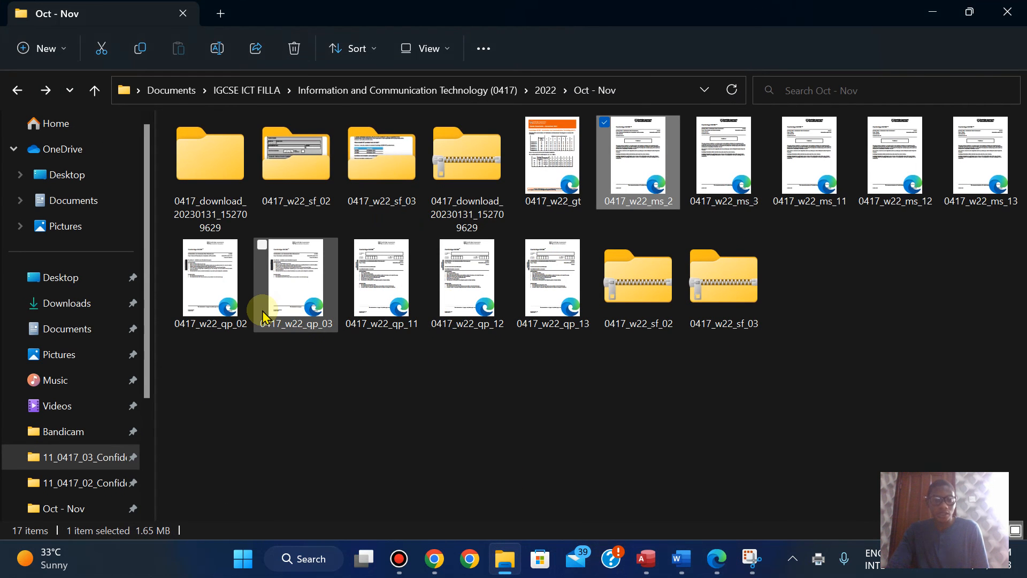
double_click(286, 176)
double_click(217, 176)
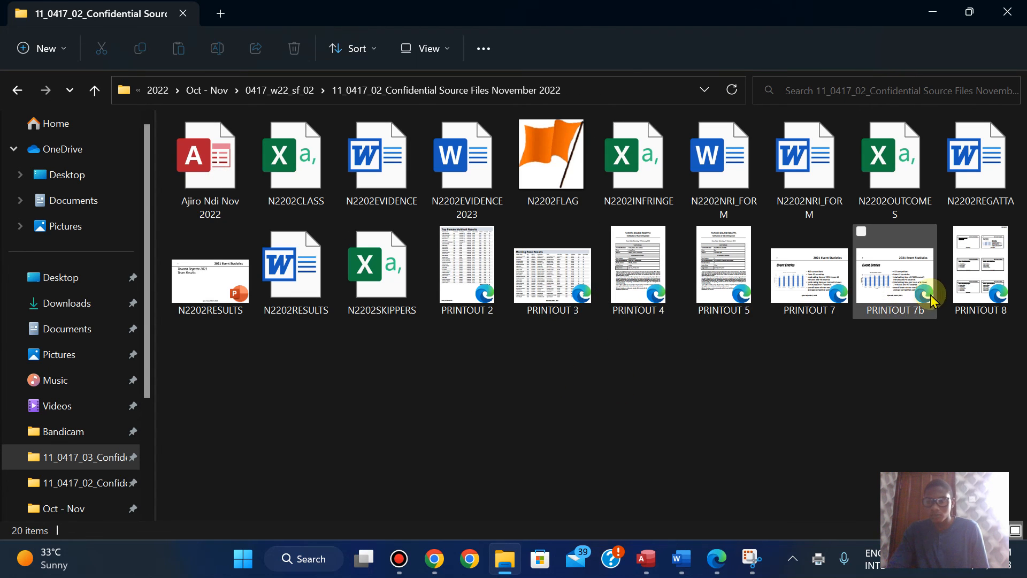
Step: Open the PRINTOUT 2 PDF, review the Top Female Multihull Results report down to its lowest points score, and return to the folder
double_click(470, 283)
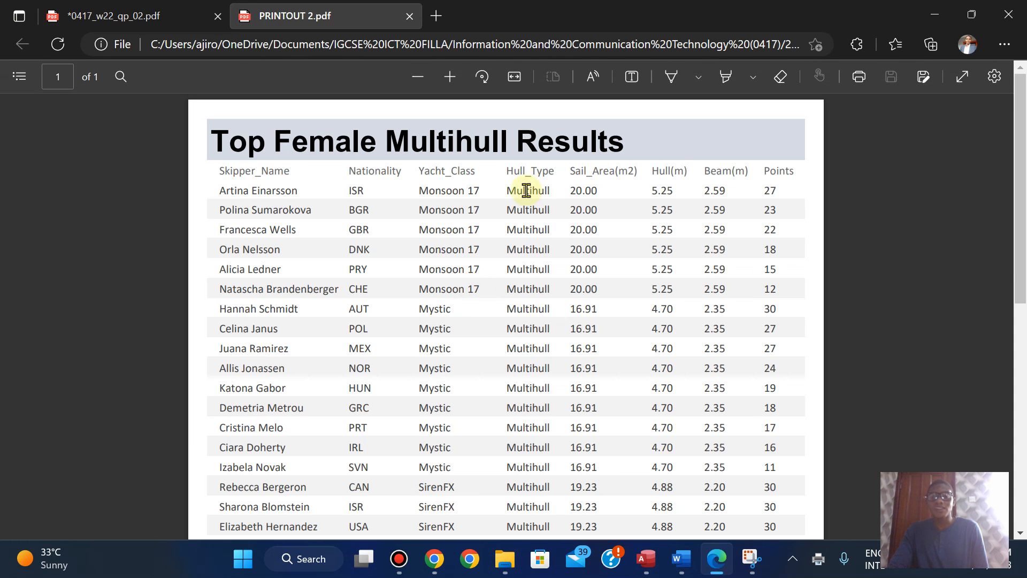
drag(1023, 137, 1006, 164)
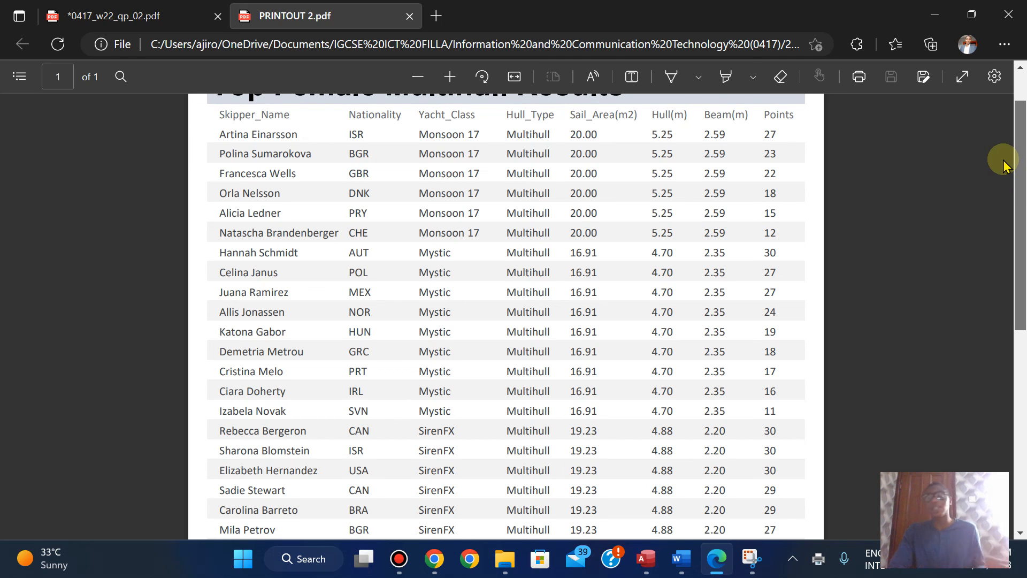
drag(1003, 165, 1004, 153)
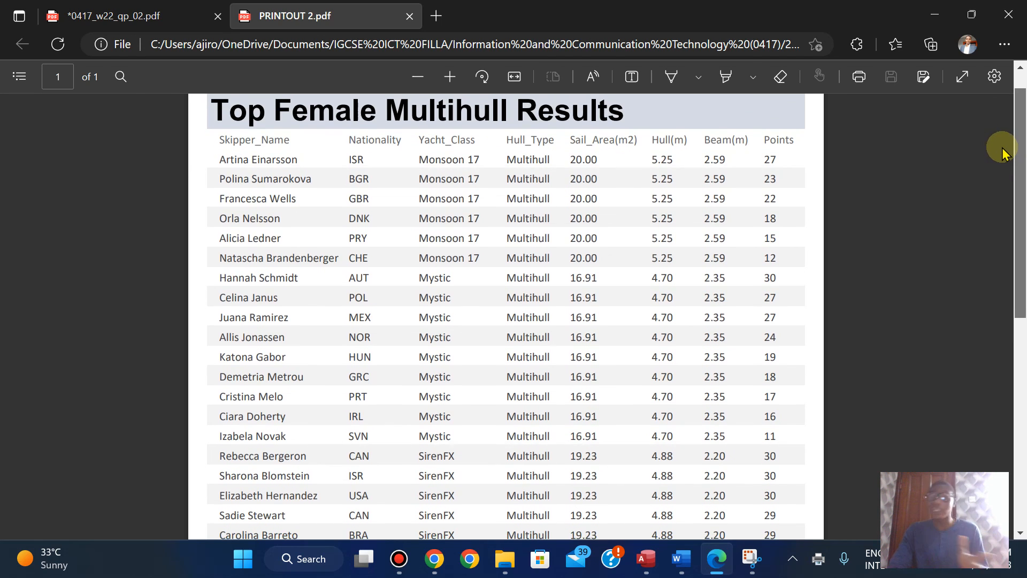
scroll(1005, 137, up, 1)
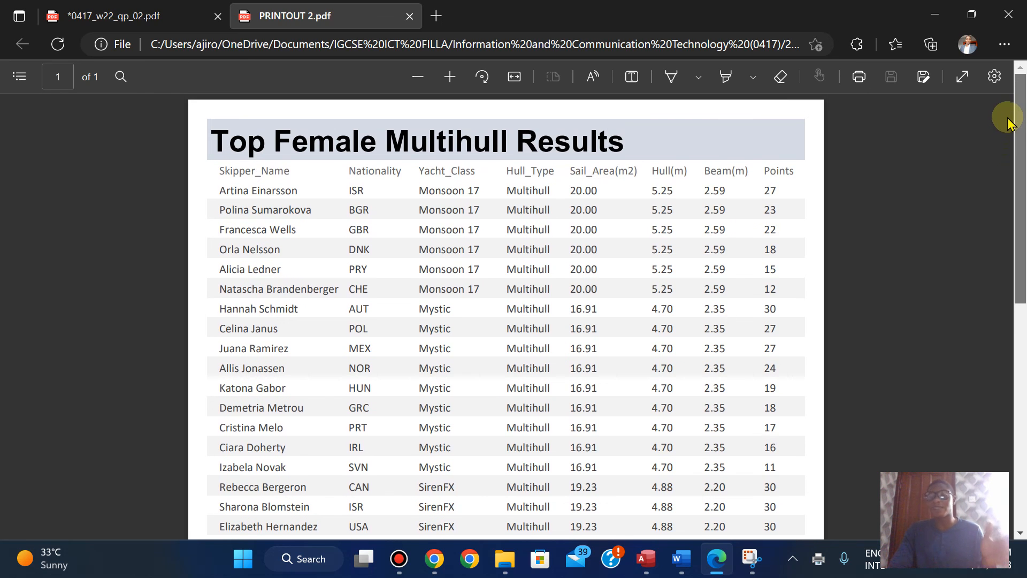
scroll(1003, 136, down, 6)
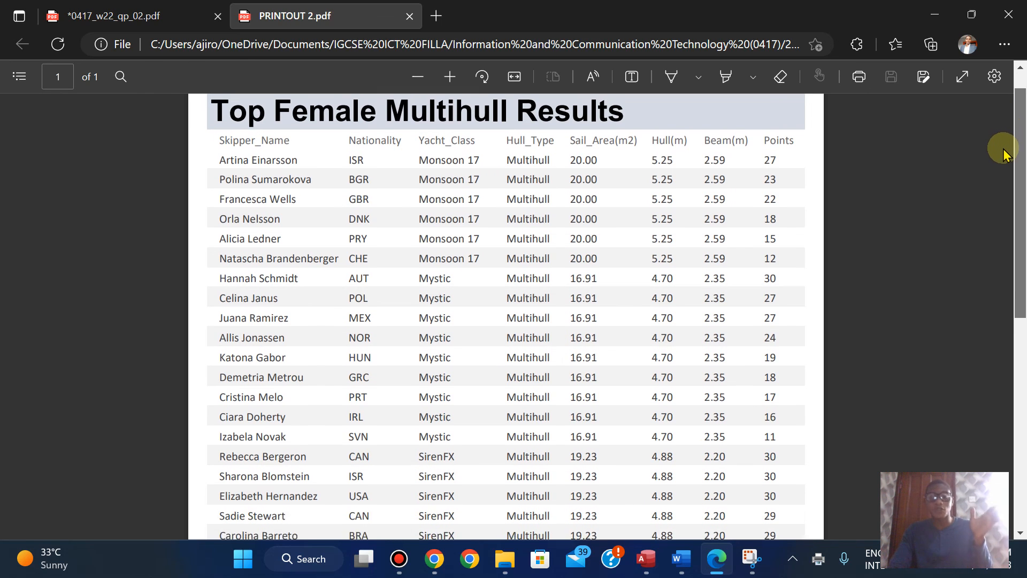
scroll(984, 315, down, 2)
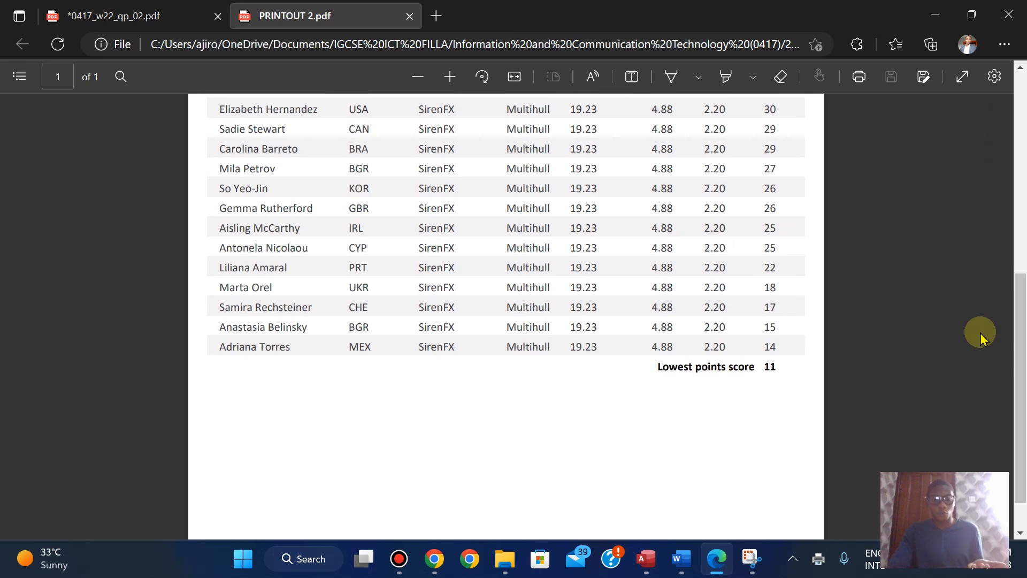
click(504, 559)
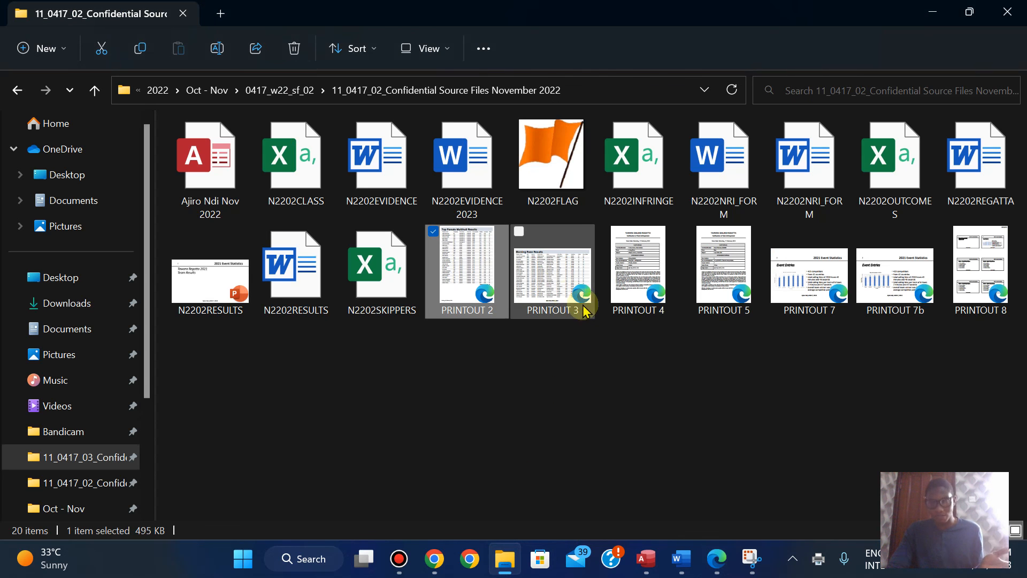
Step: Open the PRINTOUT 3 PDF to review the Morning Race Results report, and save the annotated 0417_w22_qp_02 exam paper
double_click(557, 278)
drag(1022, 135, 979, 94)
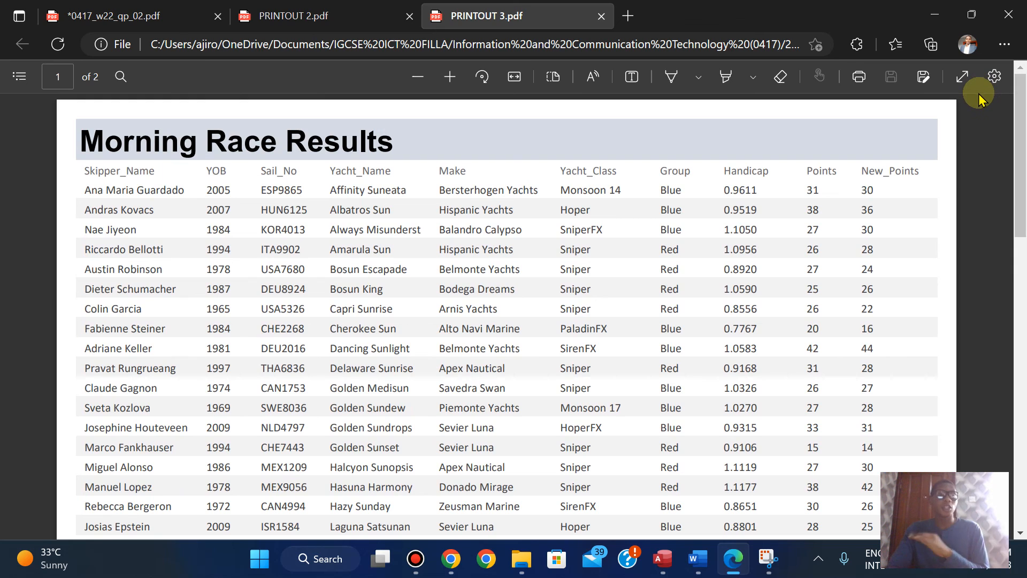
click(134, 14)
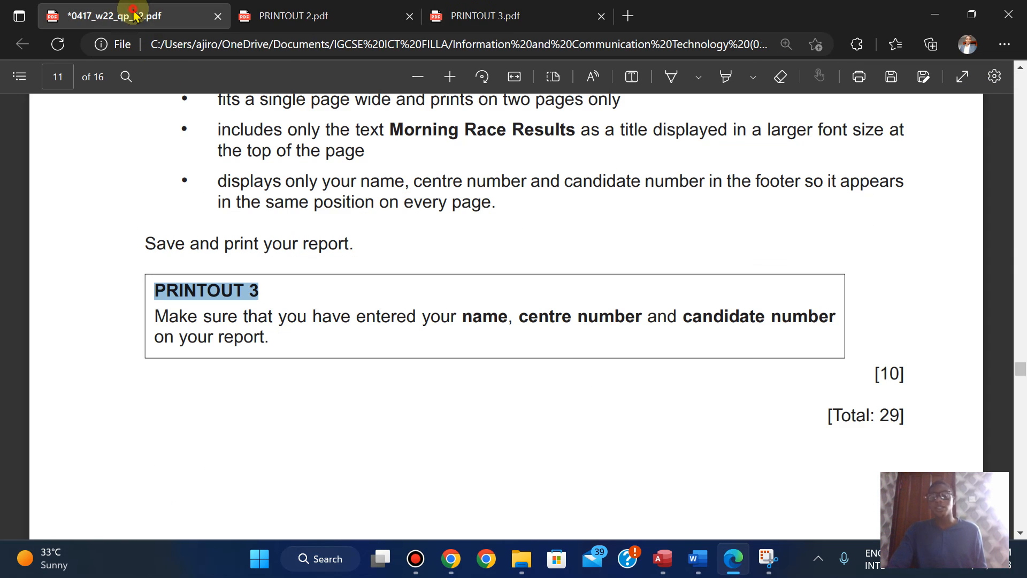
key(ctrl+s)
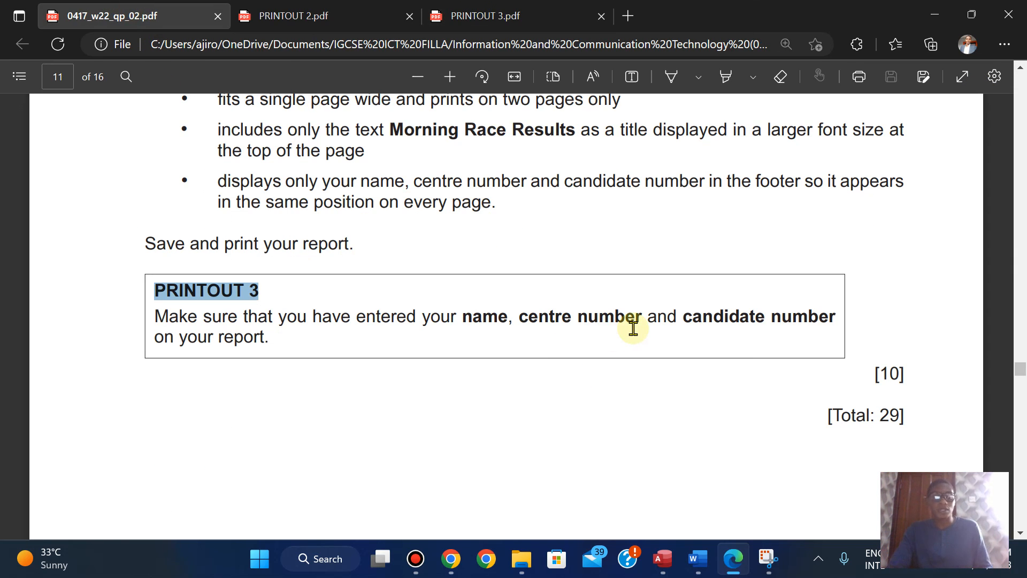
Step: Switch to Chrome and view the ICT APPLICATIONS IGCSE 0417 playlist on the YouTube channel's home page
click(455, 562)
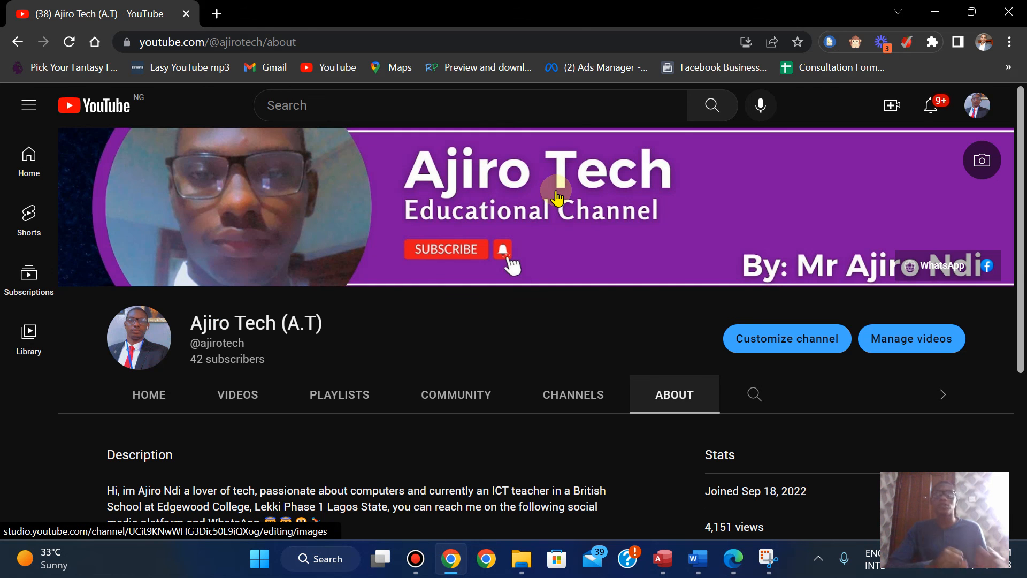
click(160, 394)
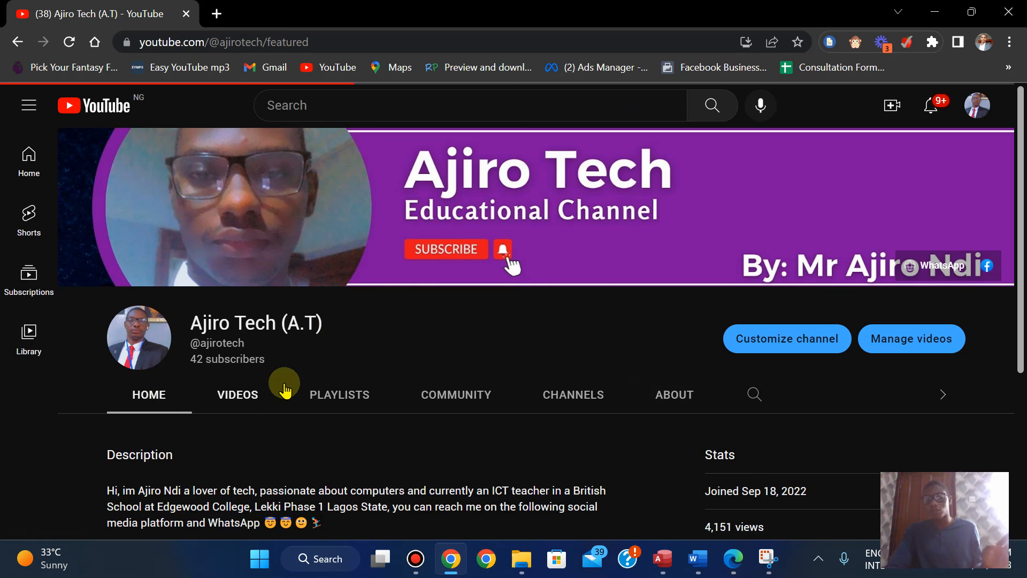
drag(1019, 111, 1019, 141)
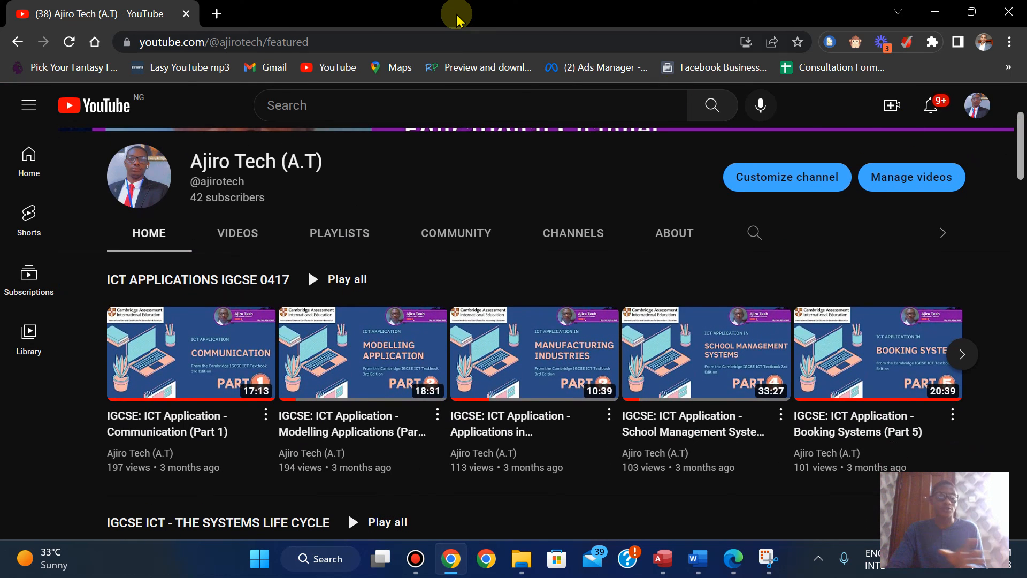
mouse_move(463, 7)
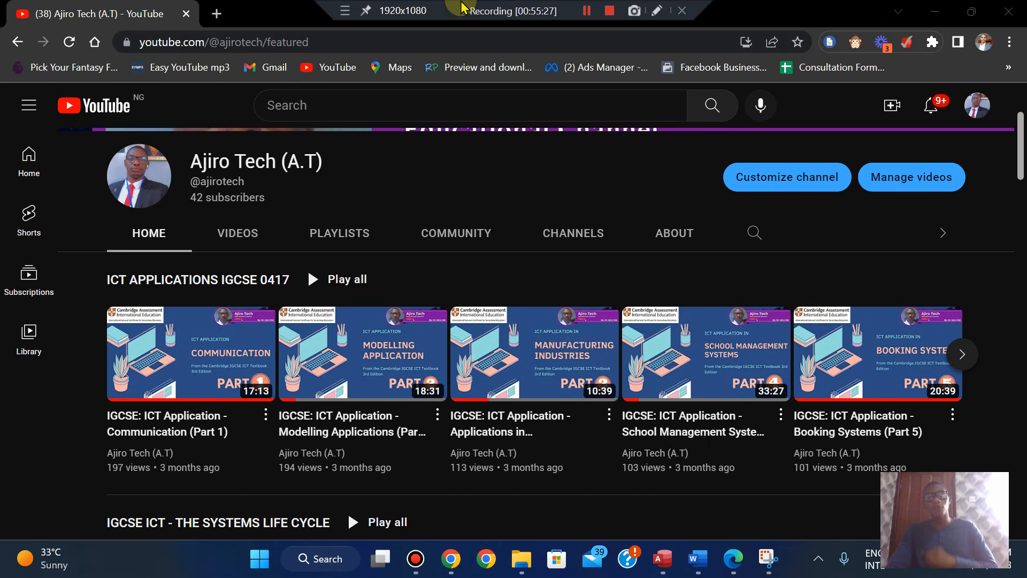